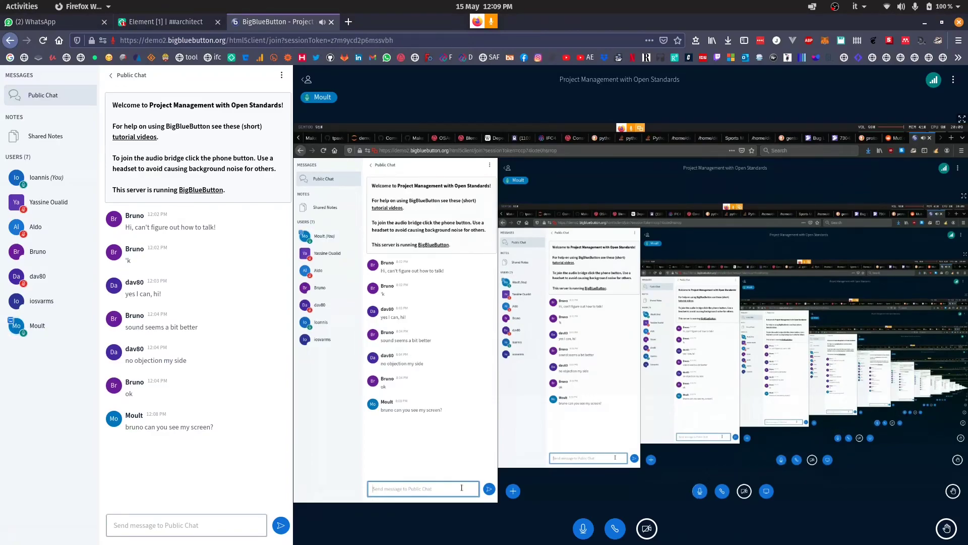
Show the presenter's shared screen in fullscreen
left_click(962, 119)
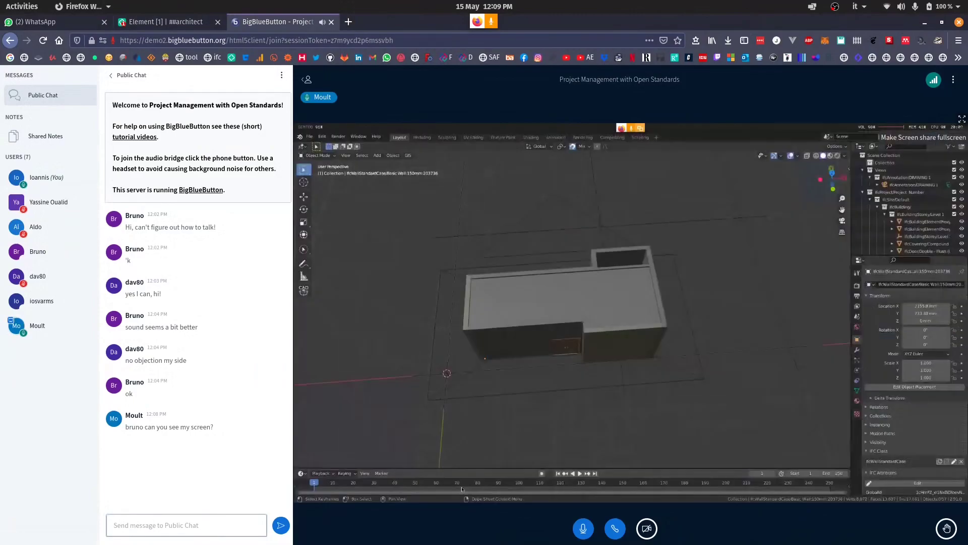
left_click(961, 119)
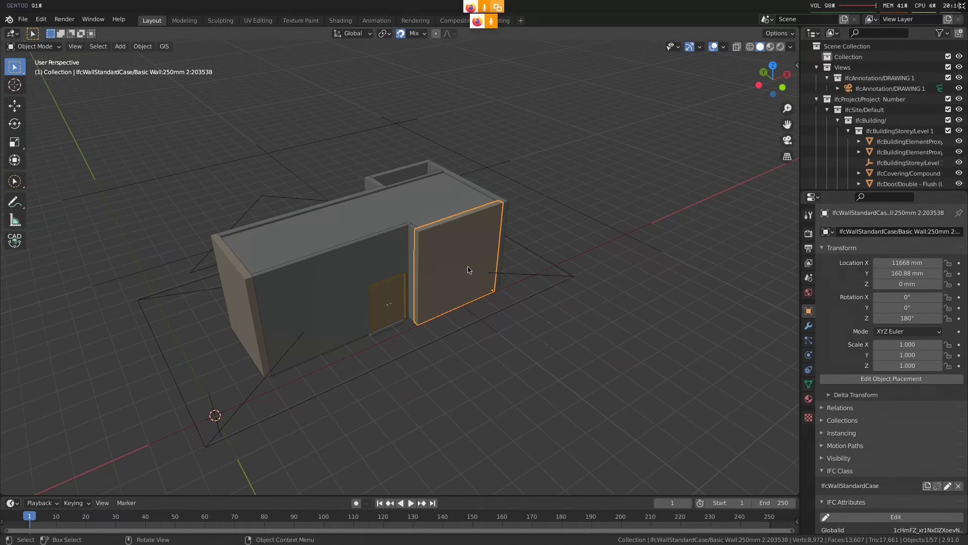
Replace the open building model with a new default scene
key("alt")
key("alt+2")
key("alt+3")
middle_click_drag(493, 257, 475, 242)
key("ctrl+n")
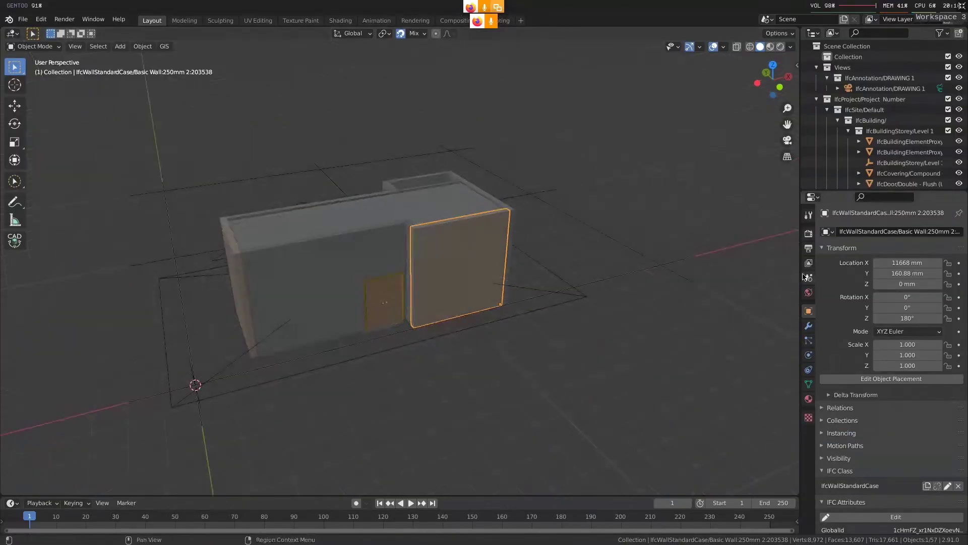
left_click(808, 278)
scroll(891, 402, "down", 5)
key("ctrl+n")
left_click(486, 201)
left_click(400, 296)
Widen the scene properties area and choose the Migrate recipe for IFC Patch
left_click(808, 277)
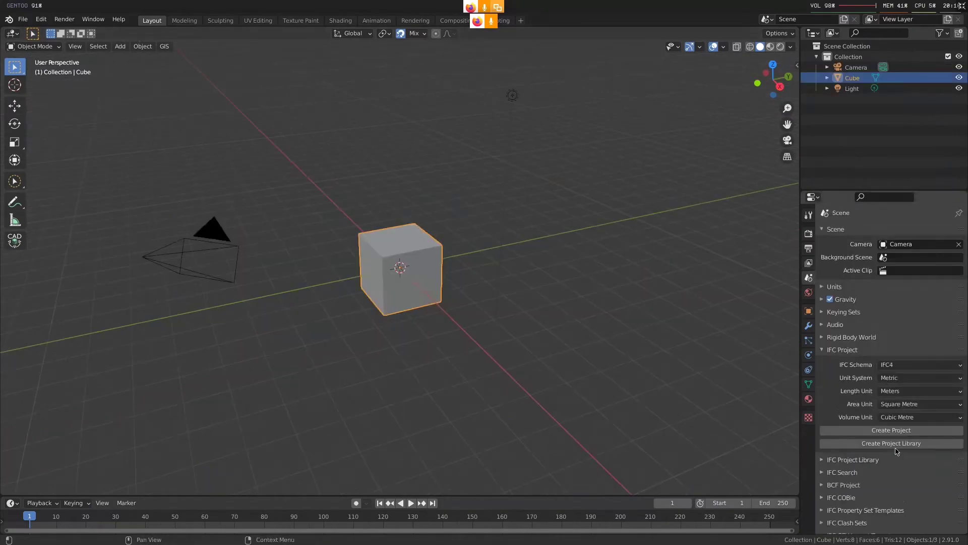
scroll(893, 441, "down", 3)
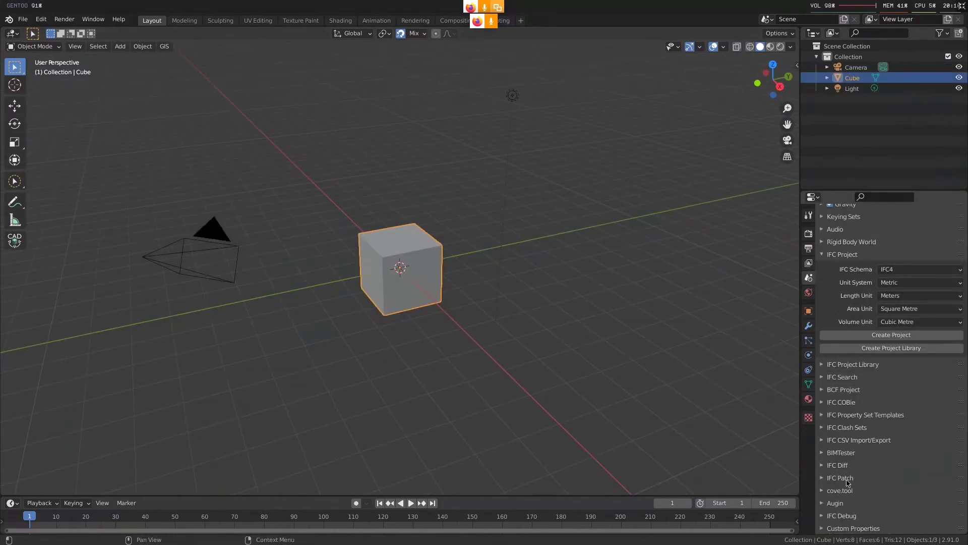
left_click(840, 477)
scroll(806, 297, "down", 3)
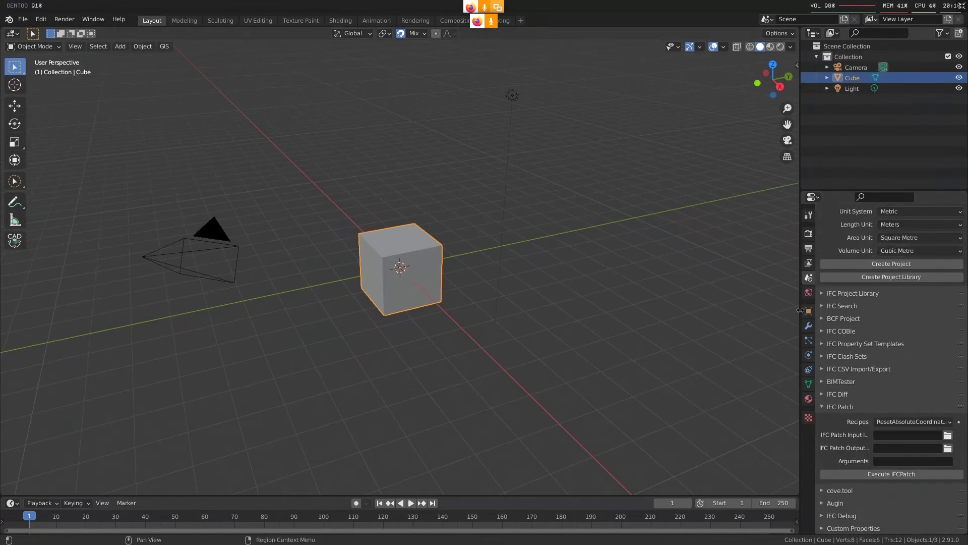
left_click_drag(800, 310, 604, 313)
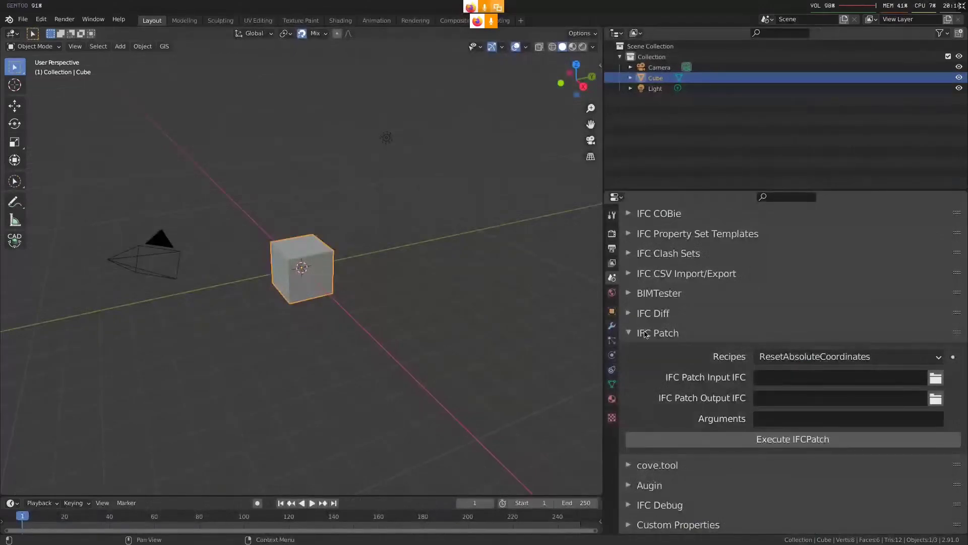
left_click(817, 357)
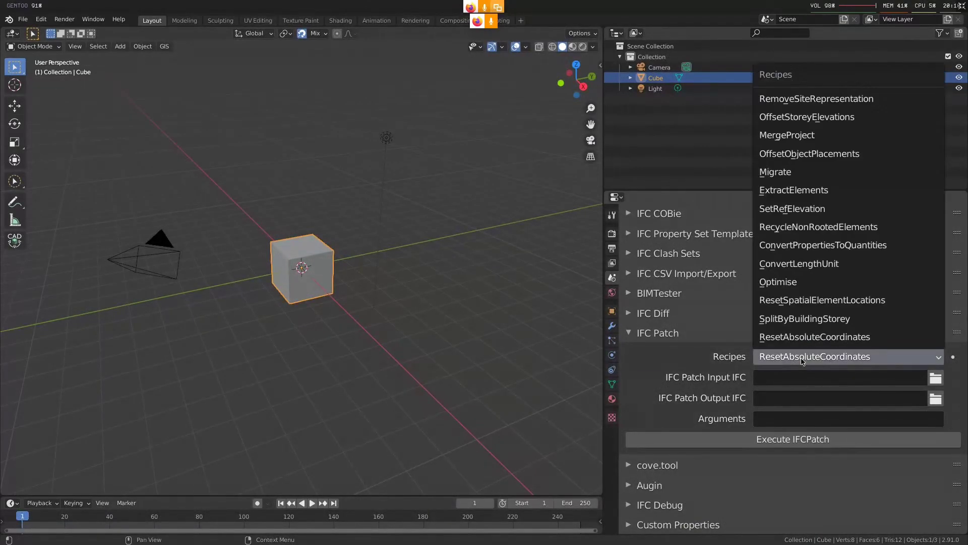
left_click(792, 174)
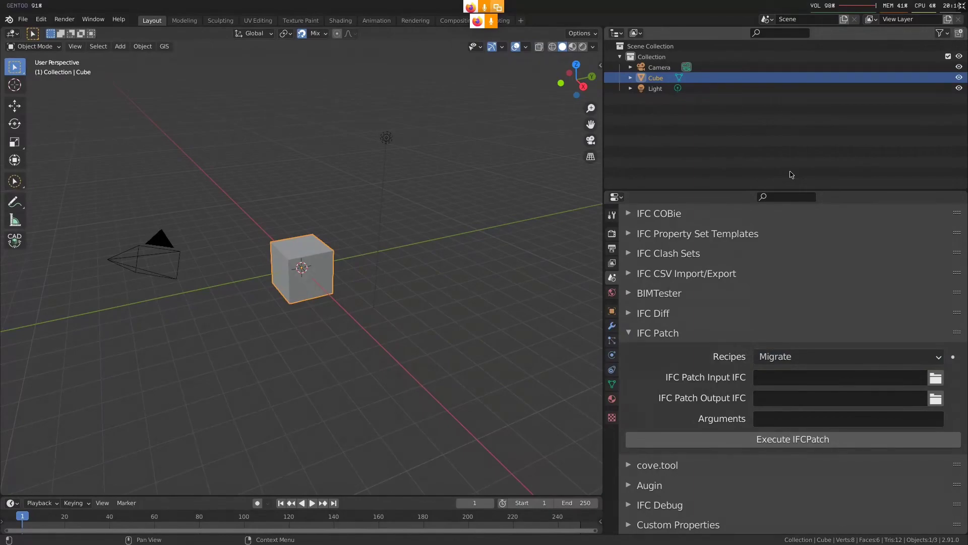
Select JudgesReception.ifc from the Downloads folder as the IFC Patch input file
left_click(937, 380)
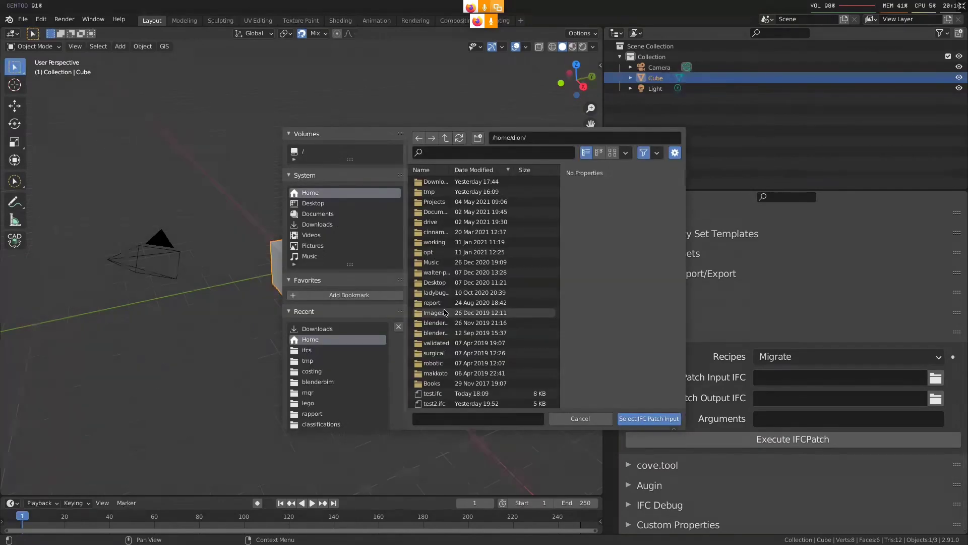
left_click(317, 328)
left_click(520, 153)
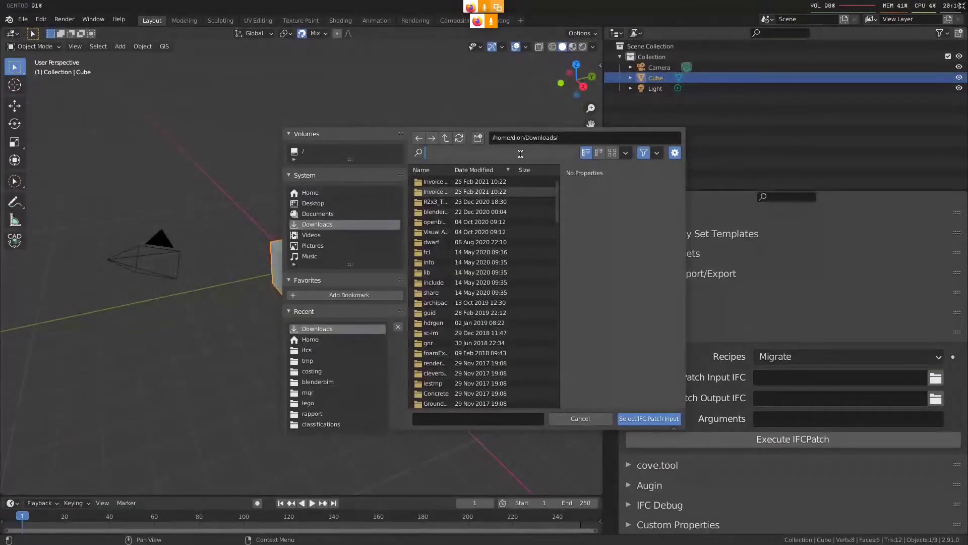
type("ju")
key("Return")
left_click(473, 183)
left_click(473, 201)
left_click(649, 417)
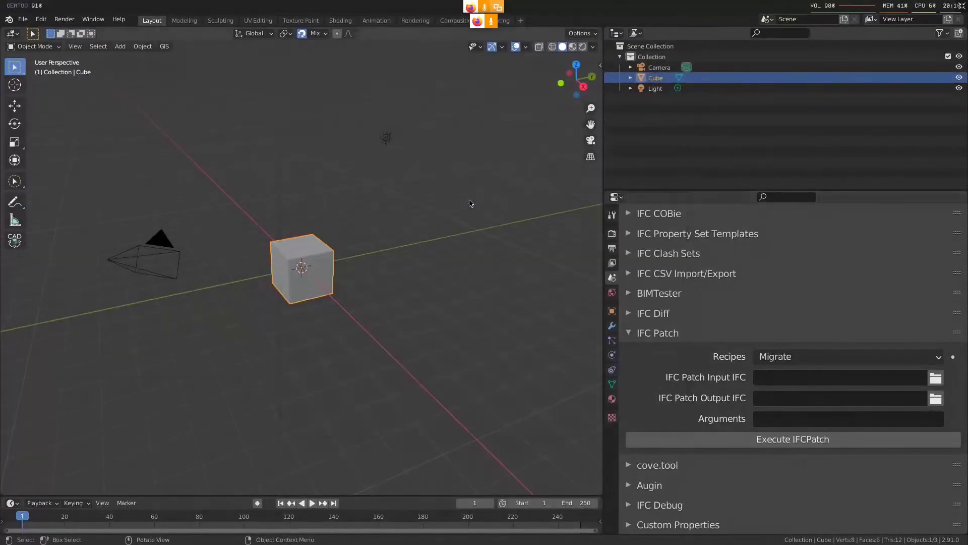
Reuse the input path for the IFC Patch output, naming the file JudgesReception-migrated-to-ifc4.ifc
double_click(836, 377)
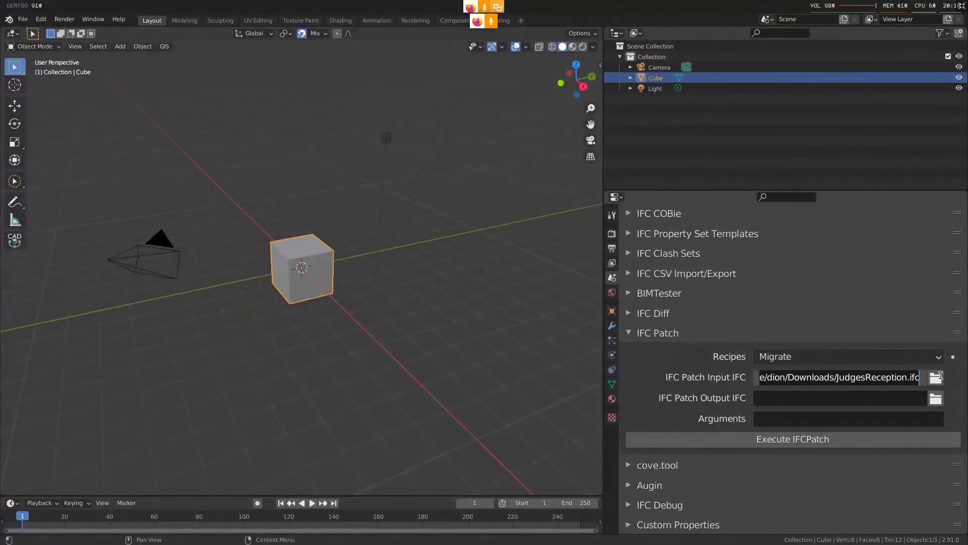
left_click(887, 397)
left_click(894, 398)
type("/home/dion/Downloads/JudgesReception.ifc")
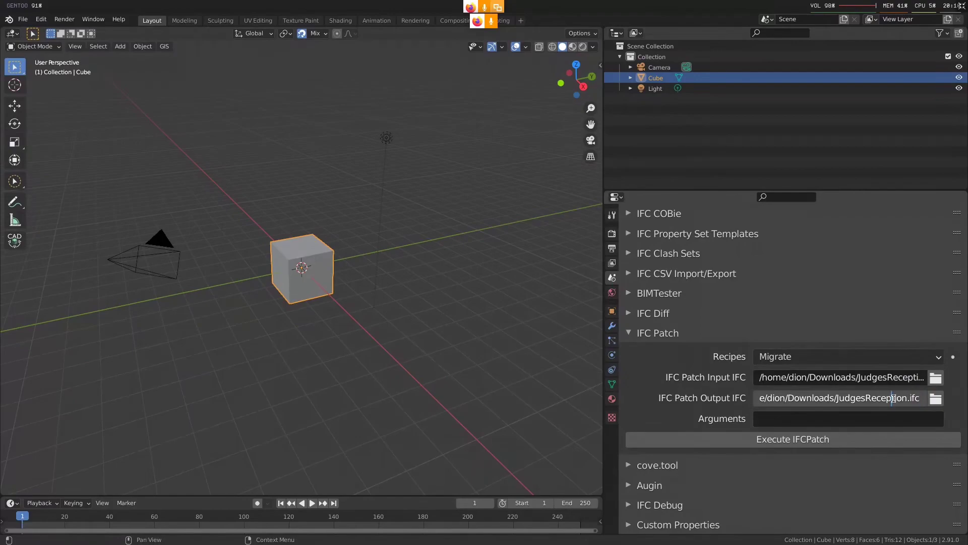
type("-migrated-to-ifc4")
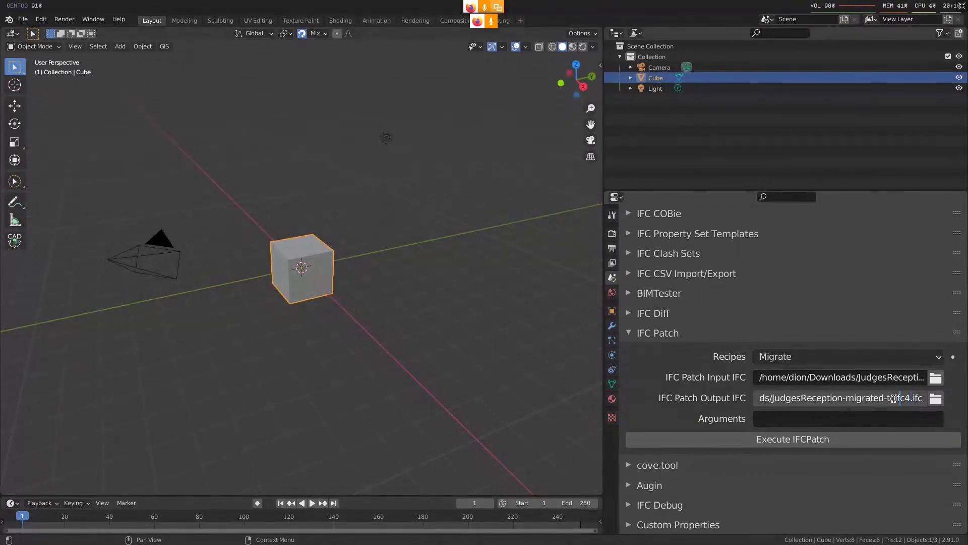
left_click(877, 465)
Set the IFC Patch arguments to ["IFC4"] and execute the patch
left_click(804, 420)
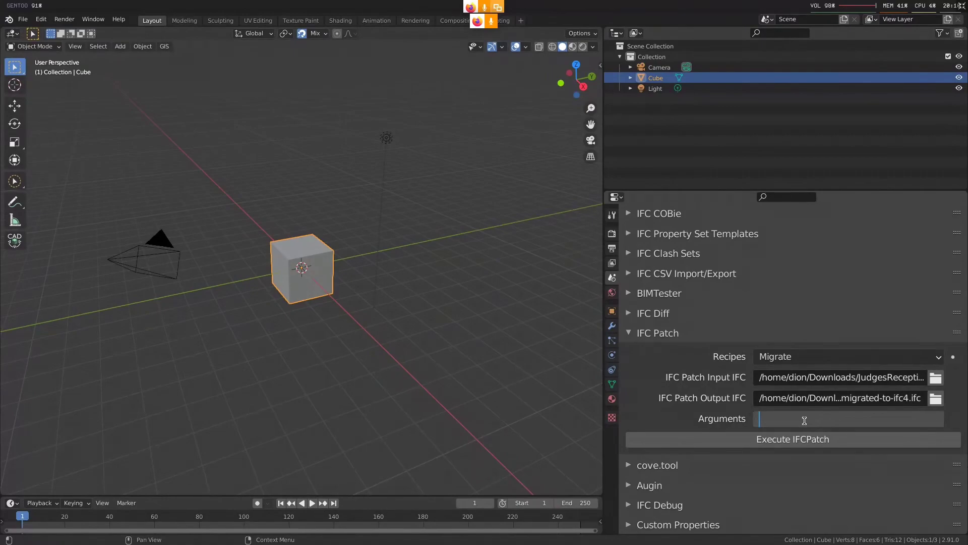
type("[\"IFC4\"]")
key("Return")
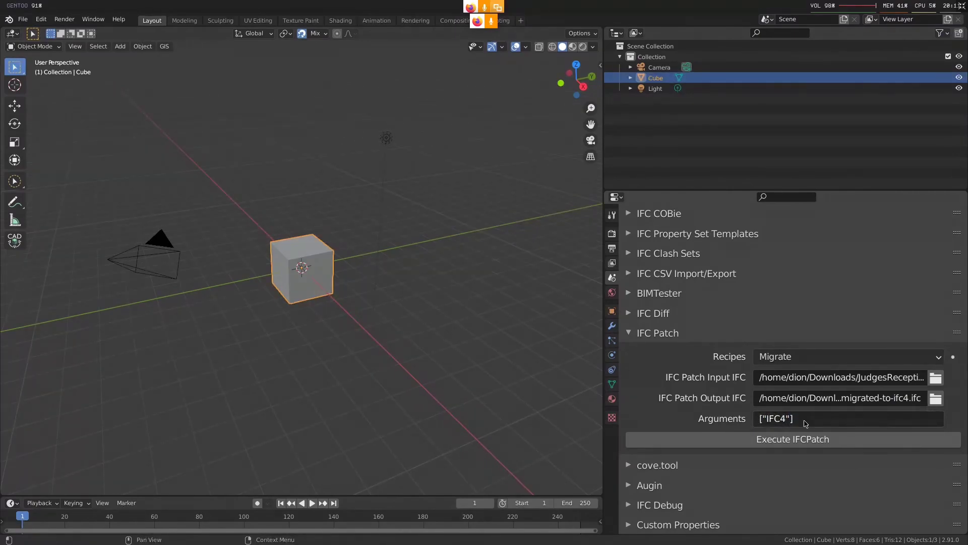
left_click(804, 438)
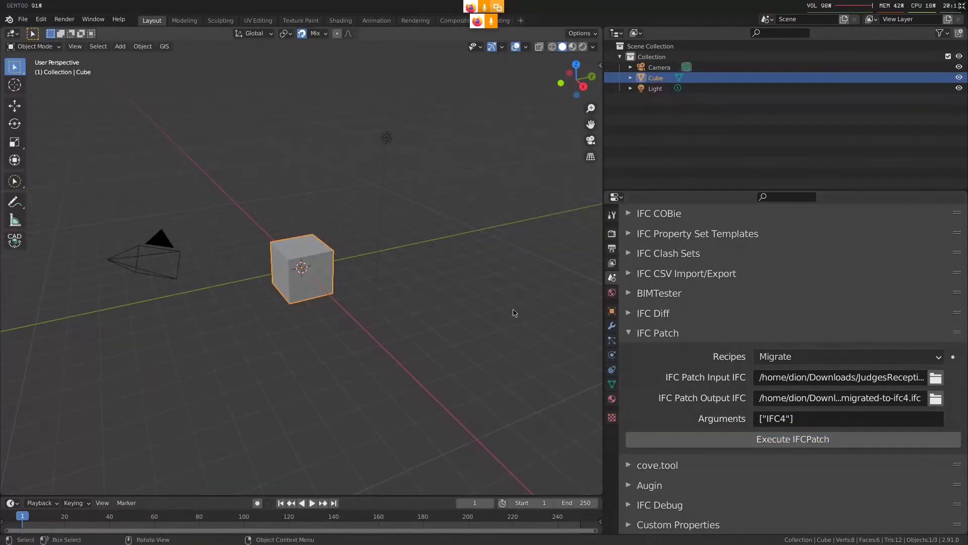
Switch to a new terminal and open Downloads/JudgesReception-migrated-to-ifc4.ifc in vim
key("super+Return")
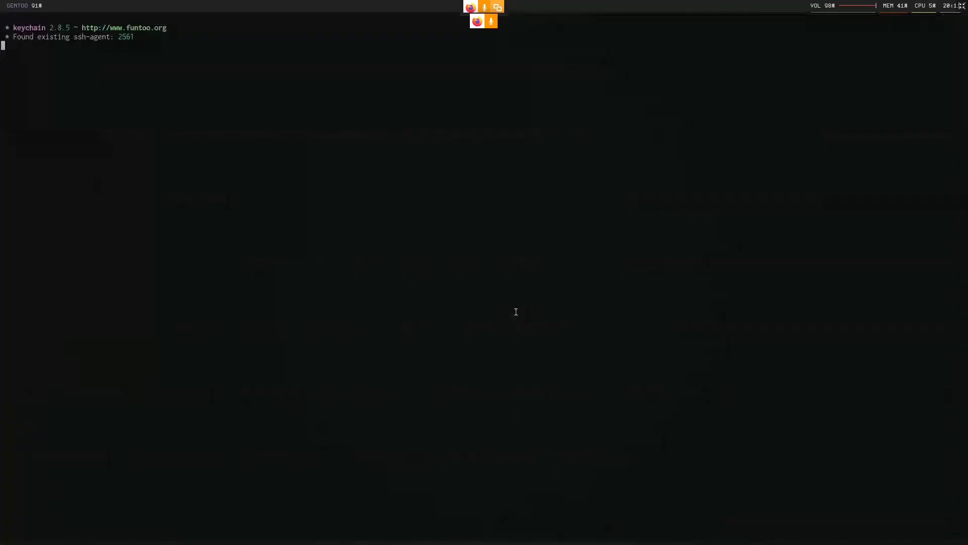
type("vim Dow")
key("Tab")
type("Ju")
key("Tab")
key("Tab")
type("-m")
key("Tab")
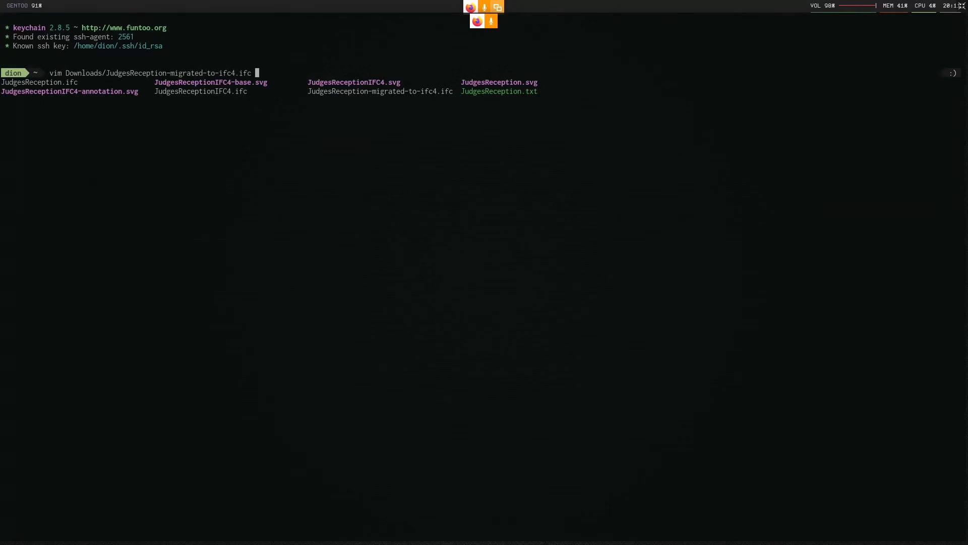
key("Return")
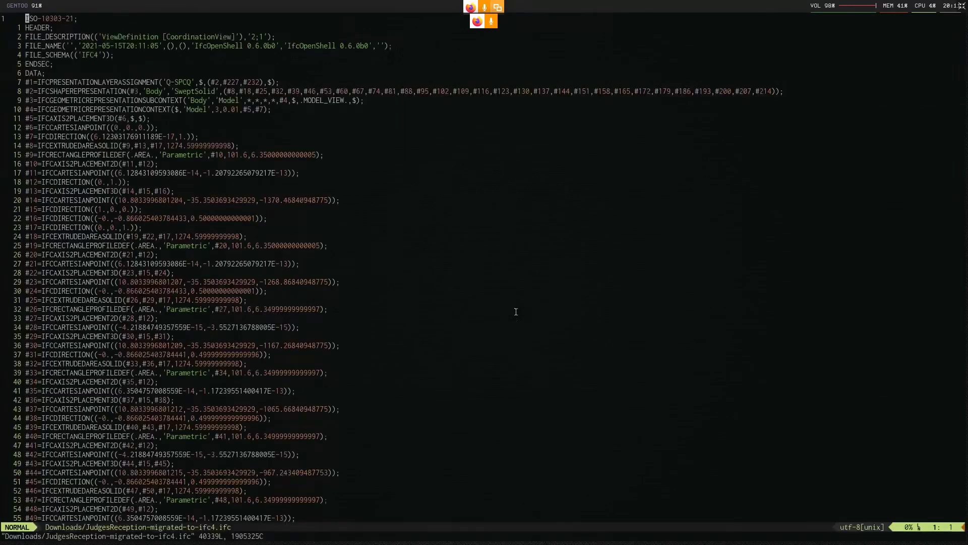
Check the FILE_SCHEMA line in the migrated file's header, then quit vim
key("j")
key("j")
key("j")
key("j")
key("l")
key("l")
key("l")
key("l")
key("l")
key("l")
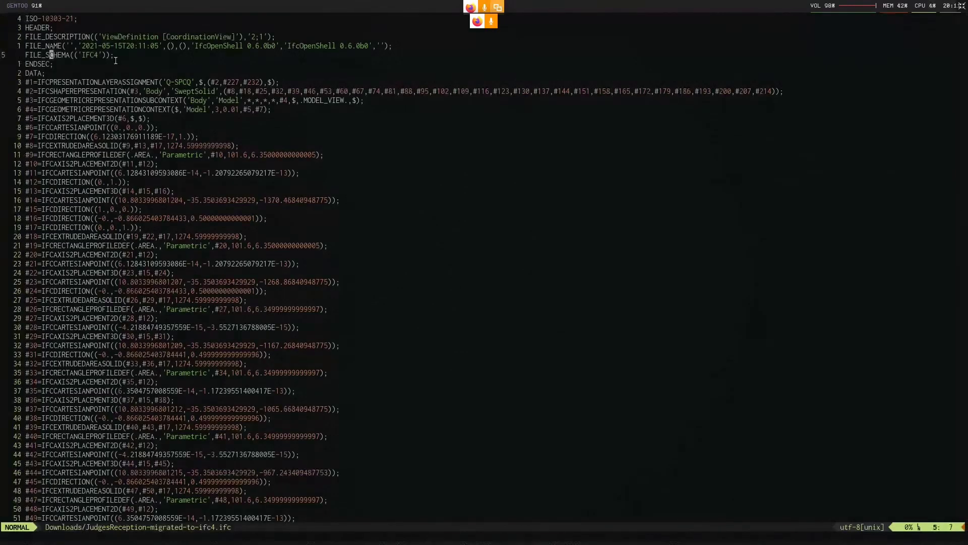
type(":q")
key("Return")
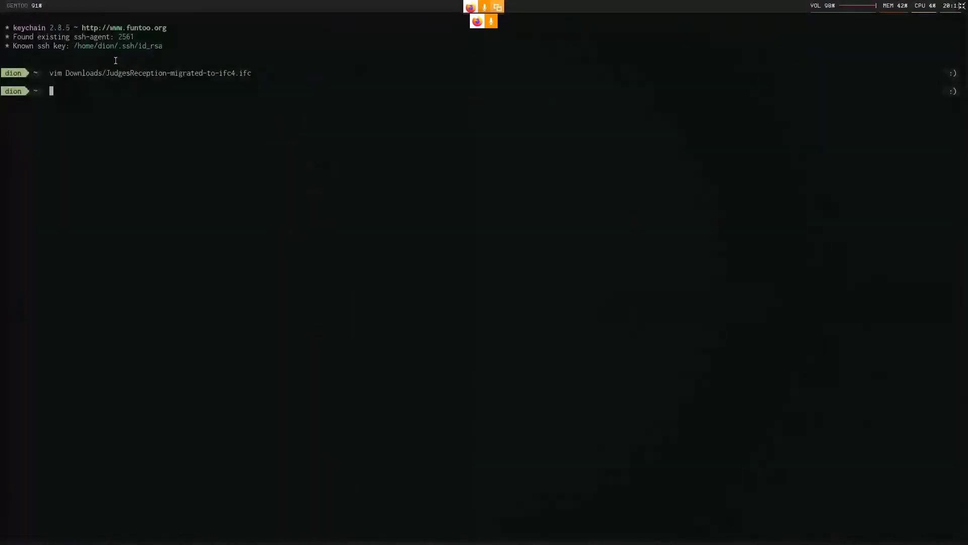
Switch back to Blender and delete all default objects from the scene
key("alt+Tab")
middle_click_drag(236, 101, 220, 159)
key("a")
key("Delete")
Import JudgesReception-migrated-to-ifc4.ifc from the Downloads folder as an IFC model
left_click(18, 21)
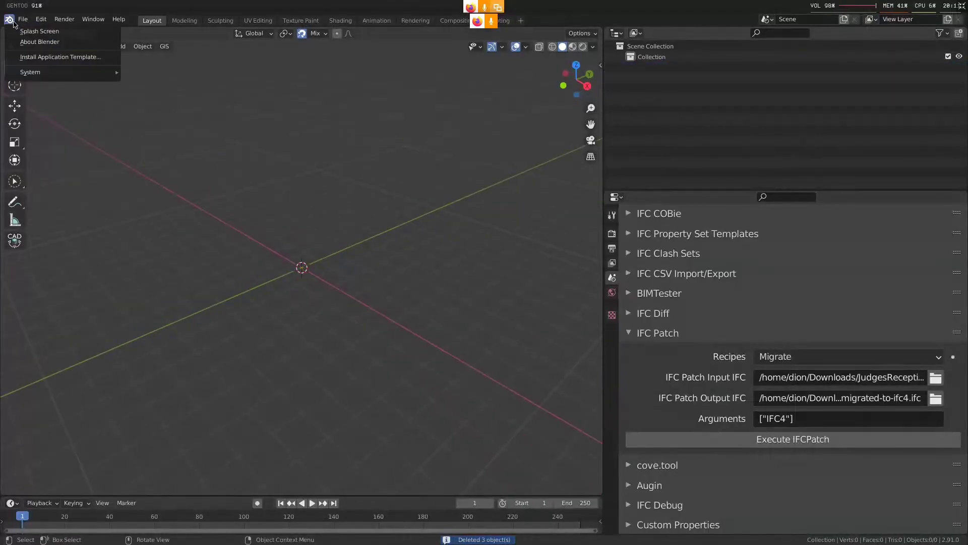
key("i")
key("i")
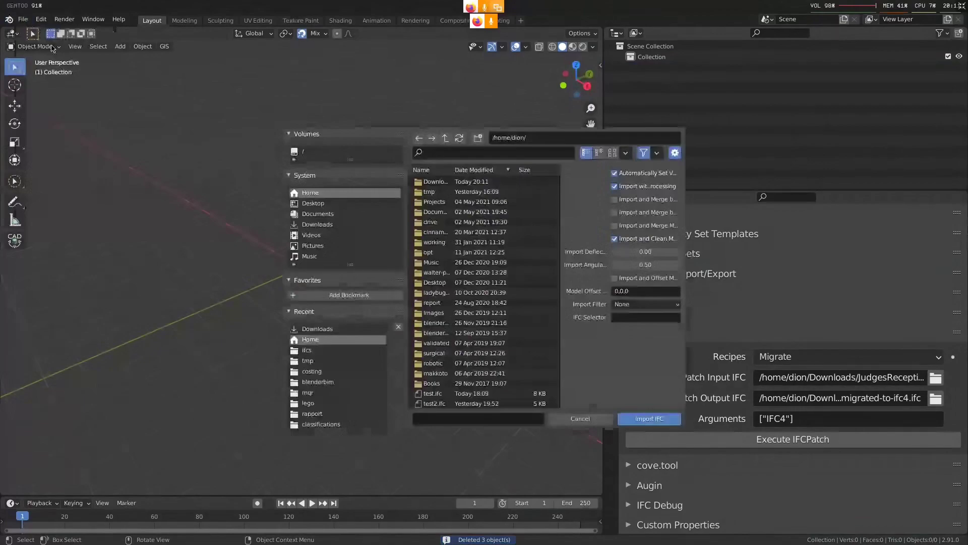
left_click(317, 328)
left_click(492, 152)
type("ju")
left_click(468, 181)
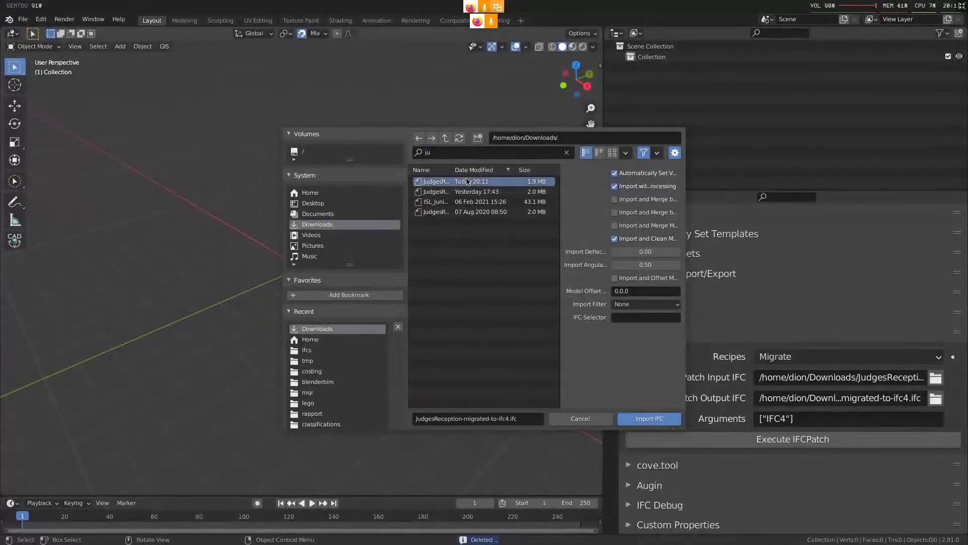
left_click(645, 419)
Examine the imported building from several angles and select its 250 mm end wall with the openings
scroll(323, 271, "down", 4)
scroll(353, 278, "up", 2)
key("alt+a")
left_click(422, 294)
scroll(479, 330, "up", 2)
left_click(481, 330)
middle_click_drag(480, 330, 448, 316)
middle_click_drag(202, 283, 423, 288)
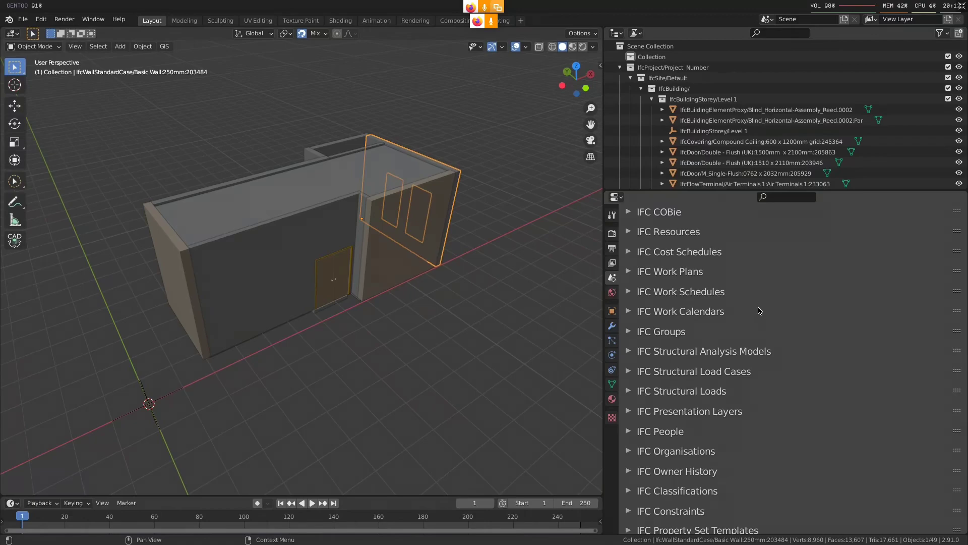
Add one work plan, one work calendar and one work schedule to the IFC project
left_click(712, 315)
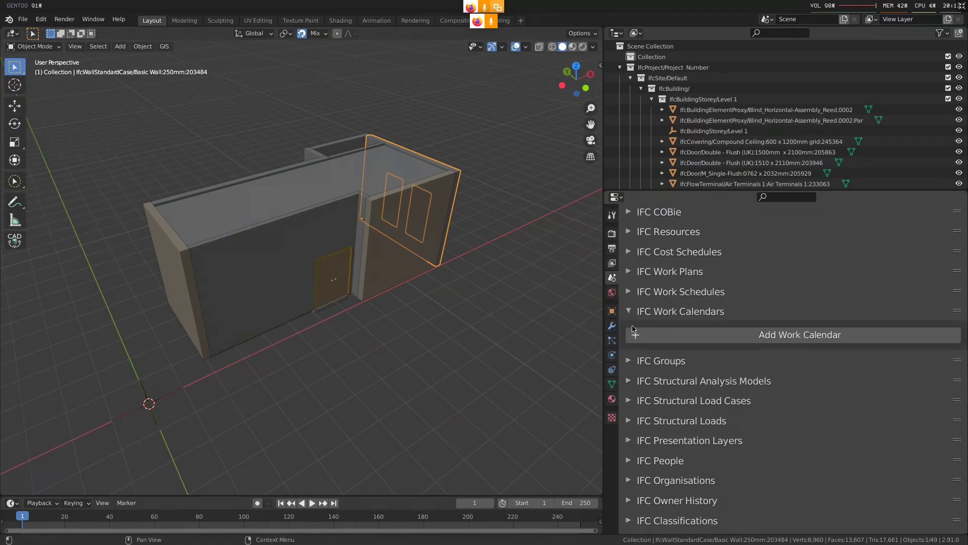
left_click(702, 272)
left_click(689, 326)
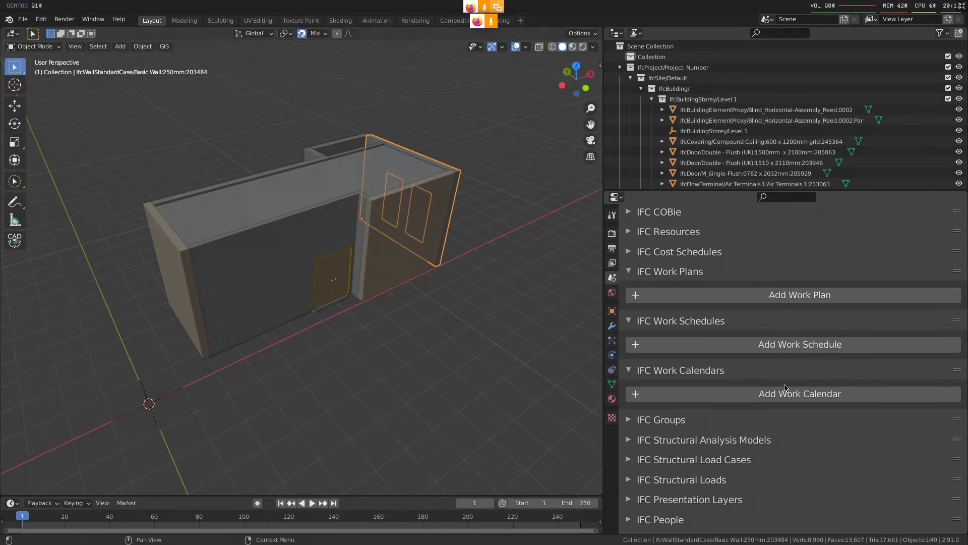
left_click(799, 299)
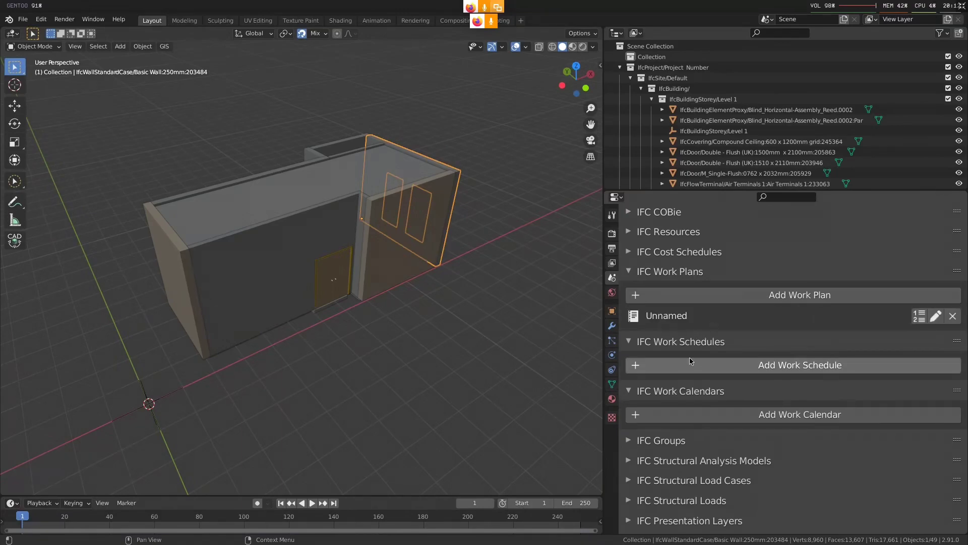
scroll(712, 381, "down", 3)
left_click(761, 356)
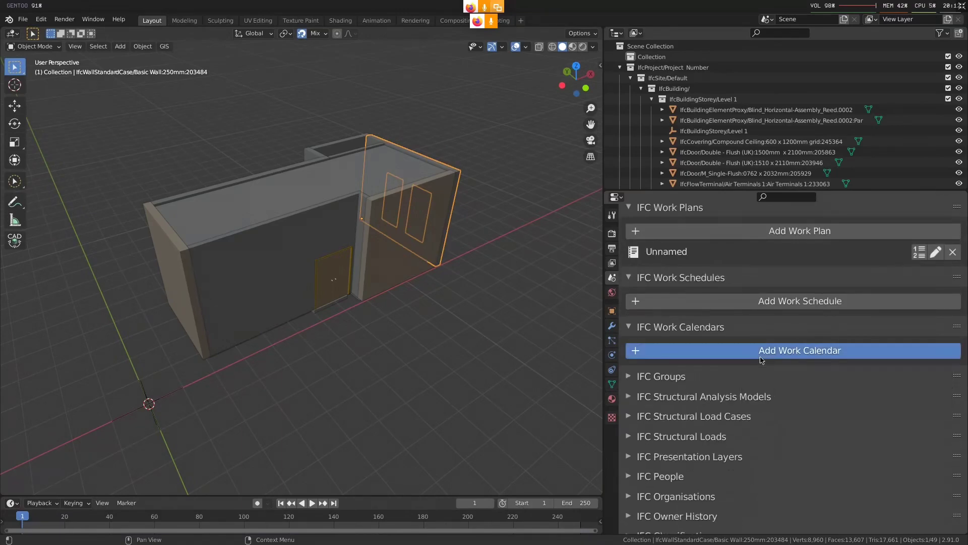
left_click(797, 301)
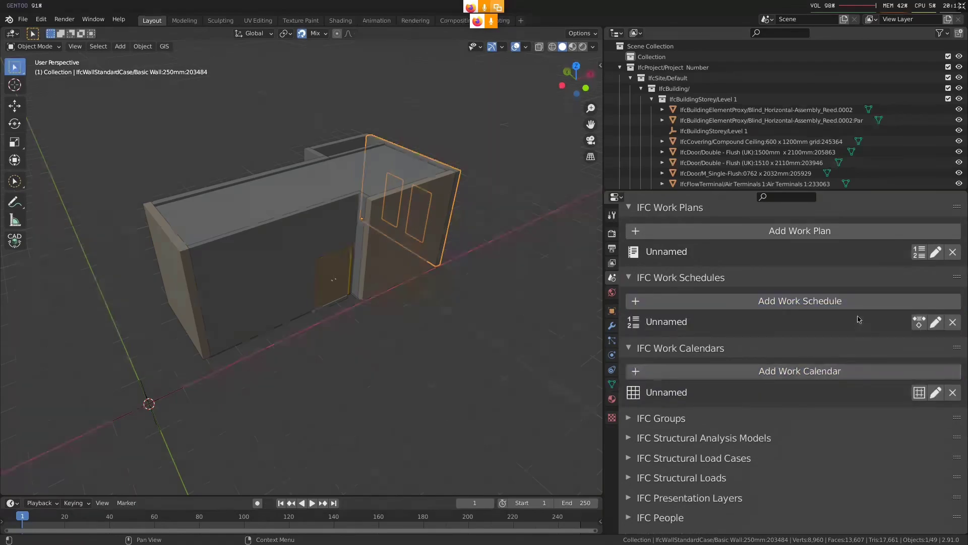
Assign the work schedule to the work plan and finish editing the plan's schedules
left_click(920, 252)
left_click(953, 252)
left_click(919, 252)
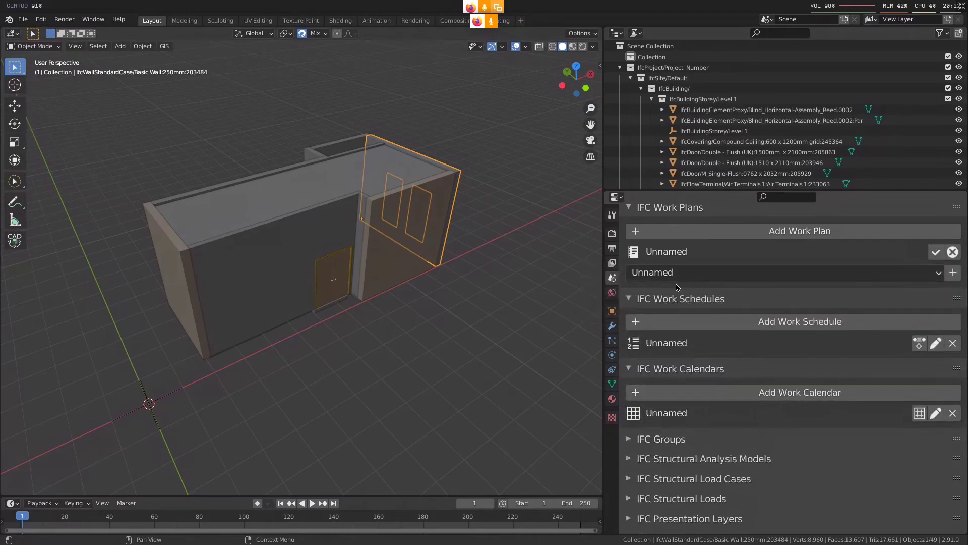
left_click(952, 273)
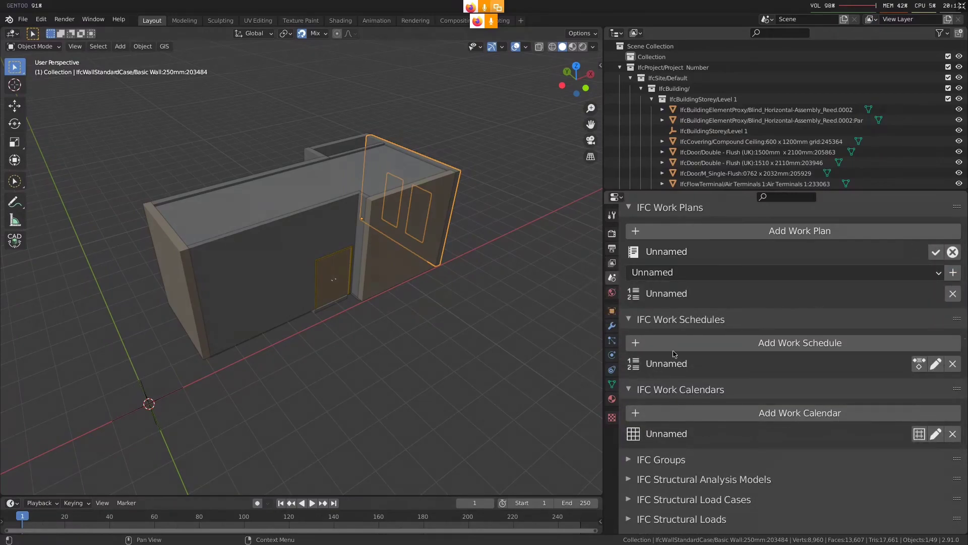
left_click(952, 253)
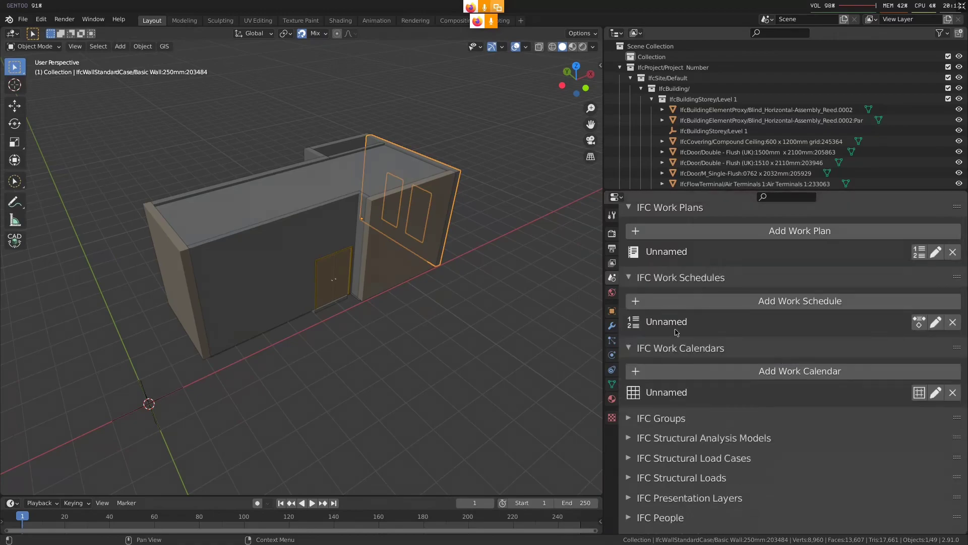
Open the work calendar's times for editing and add a work time to it
scroll(859, 382, "down", 3)
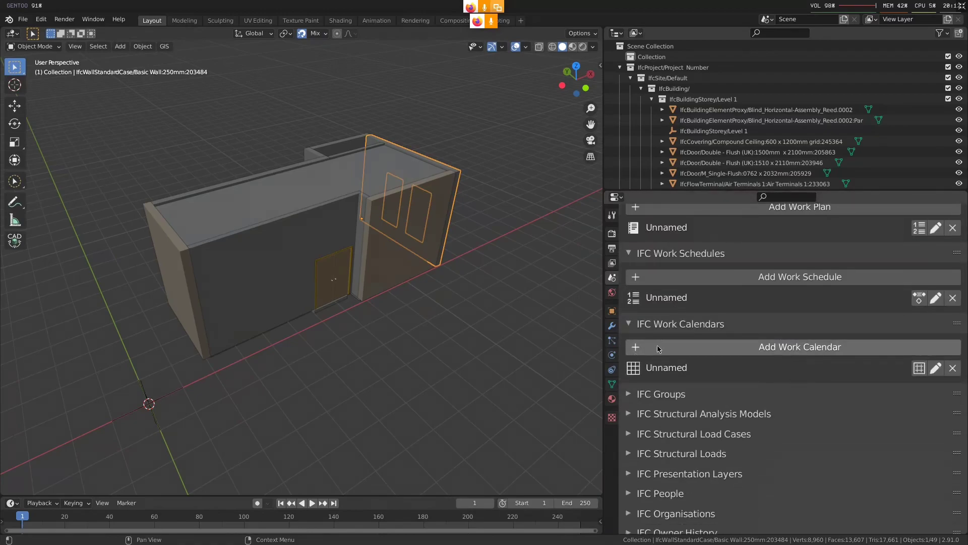
scroll(736, 373, "up", 1)
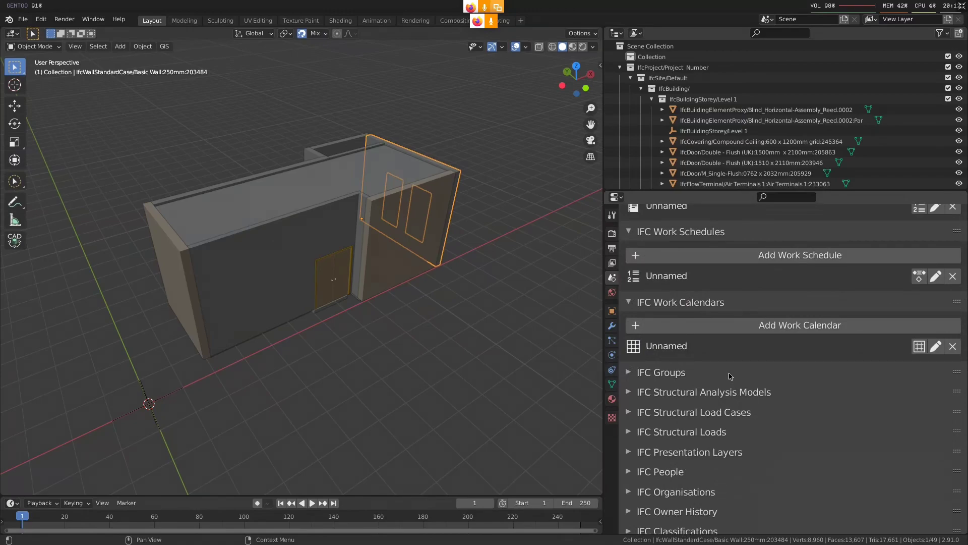
left_click(920, 348)
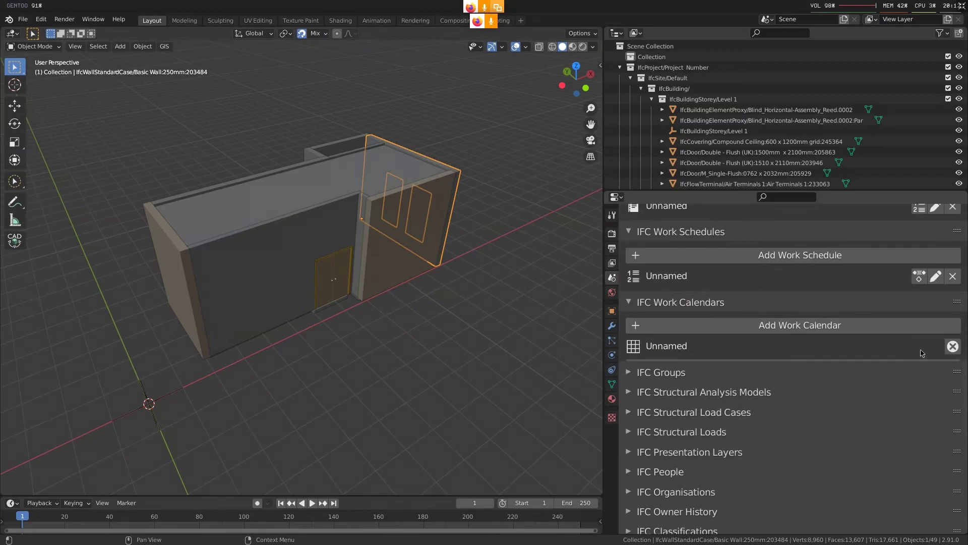
scroll(725, 384, "down", 2)
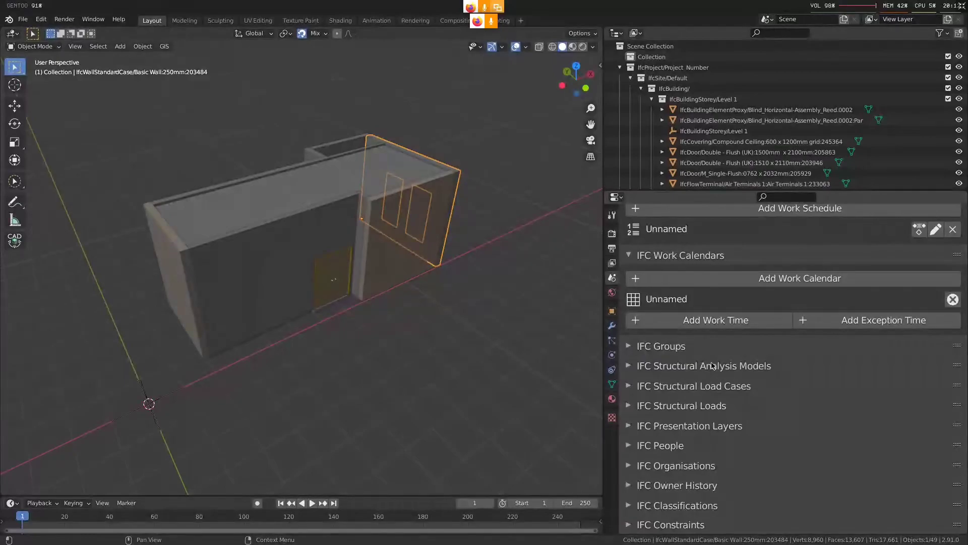
scroll(745, 361, "up", 1)
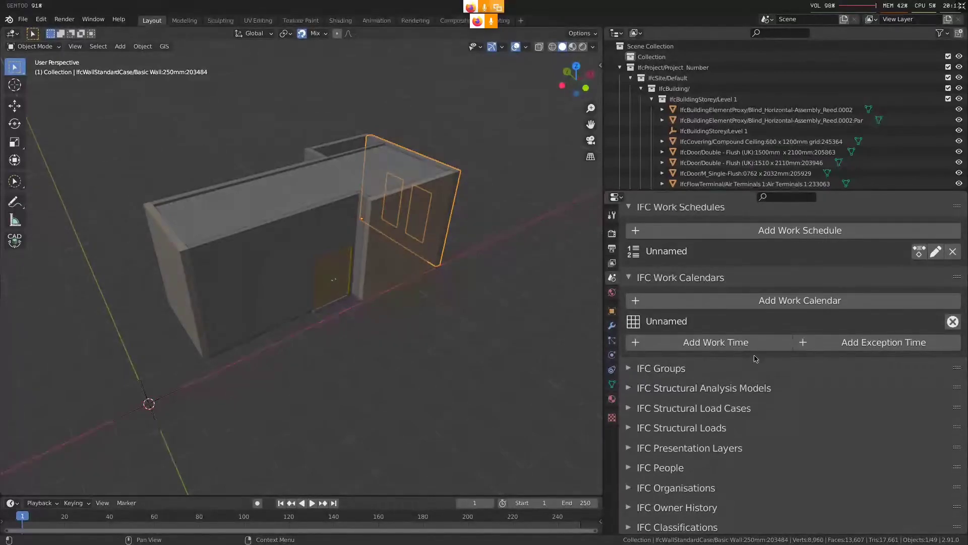
left_click(754, 343)
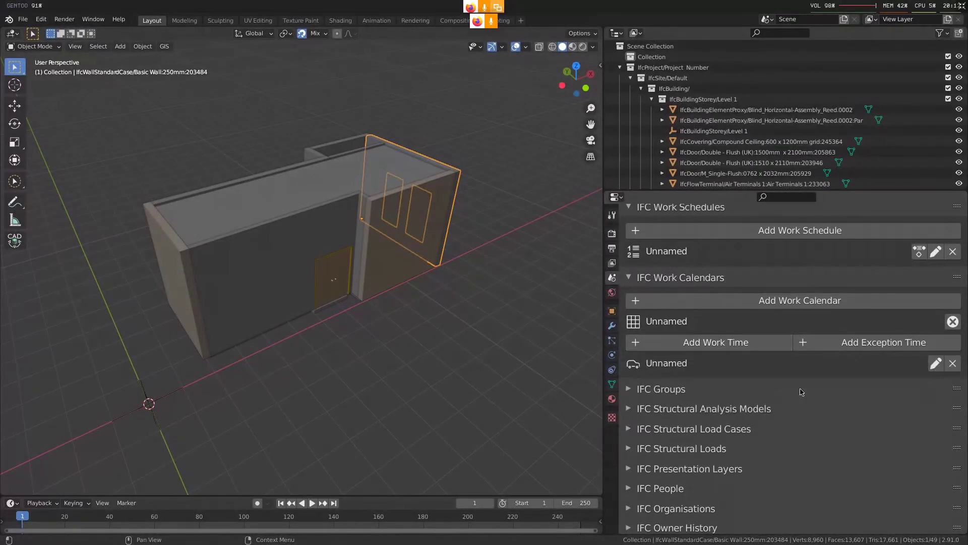
Start editing the new work time and give it a weekly recurrence
scroll(805, 366, "down", 1)
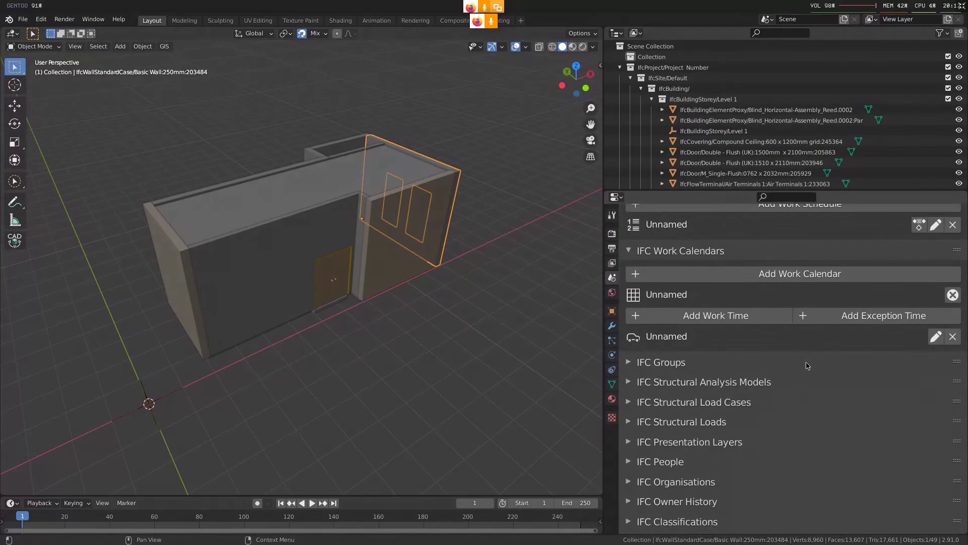
left_click(935, 337)
scroll(762, 336, "down", 2)
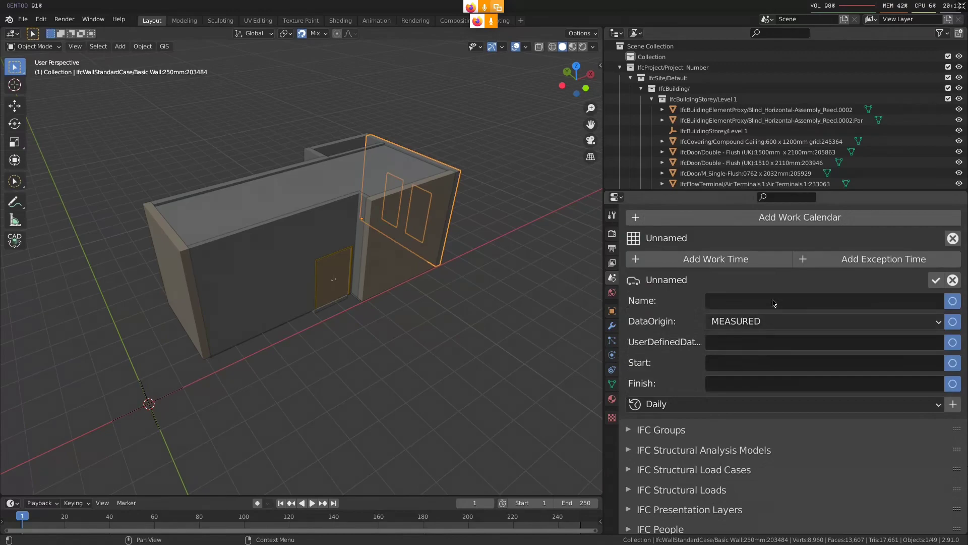
left_click(773, 404)
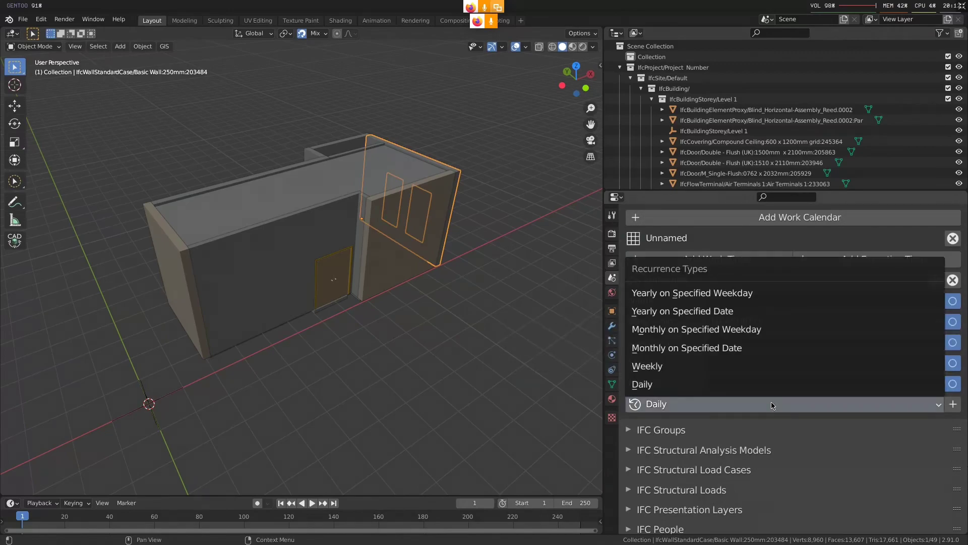
left_click(756, 365)
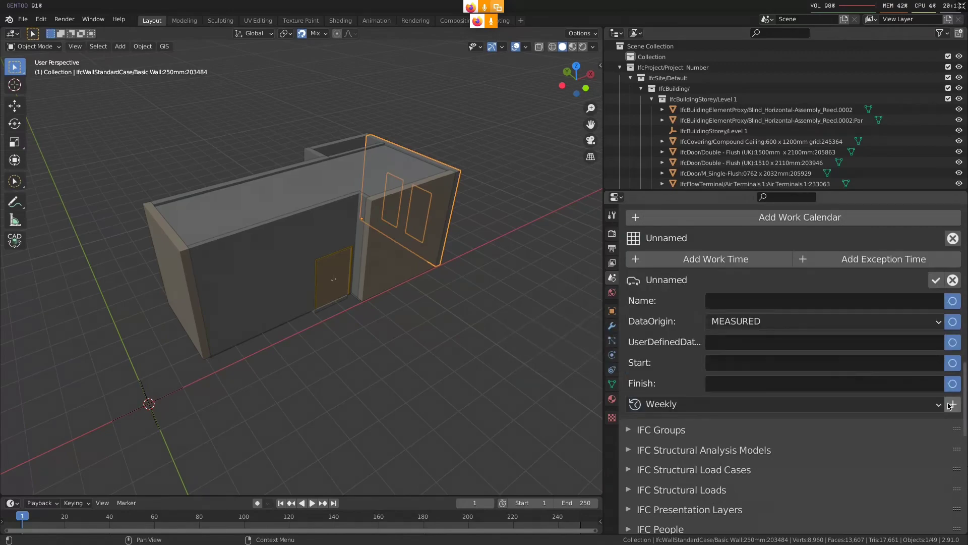
left_click(952, 404)
Enable Monday through Friday as the working days of the weekly recurrence
scroll(948, 404, "down", 1)
left_click(635, 430)
left_click(680, 430)
left_click(727, 431)
left_click(775, 430)
left_click(822, 430)
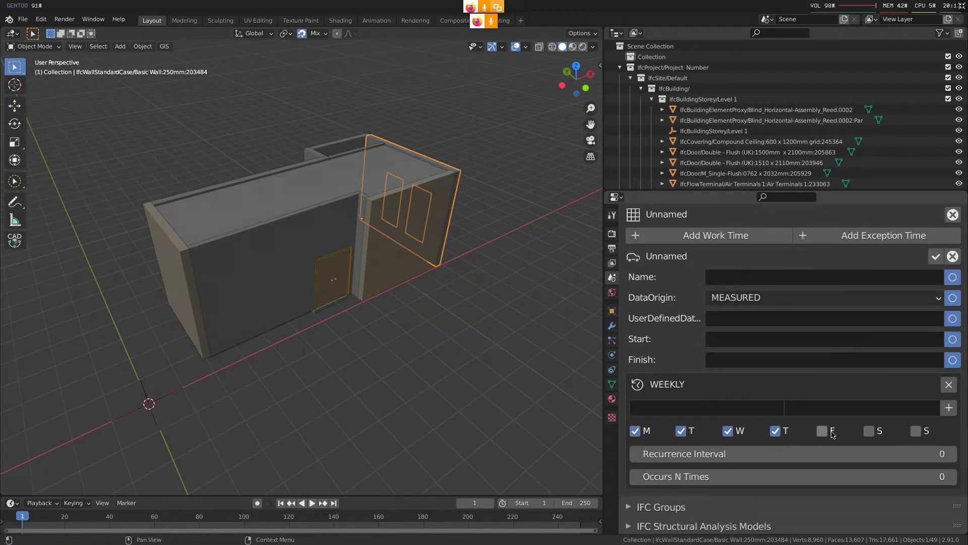
Add a 9am to 5pm time period to the weekly recurrence and remove it again
left_click(741, 413)
type("9am")
key("Return")
left_click(795, 408)
type("5pm")
key("Return")
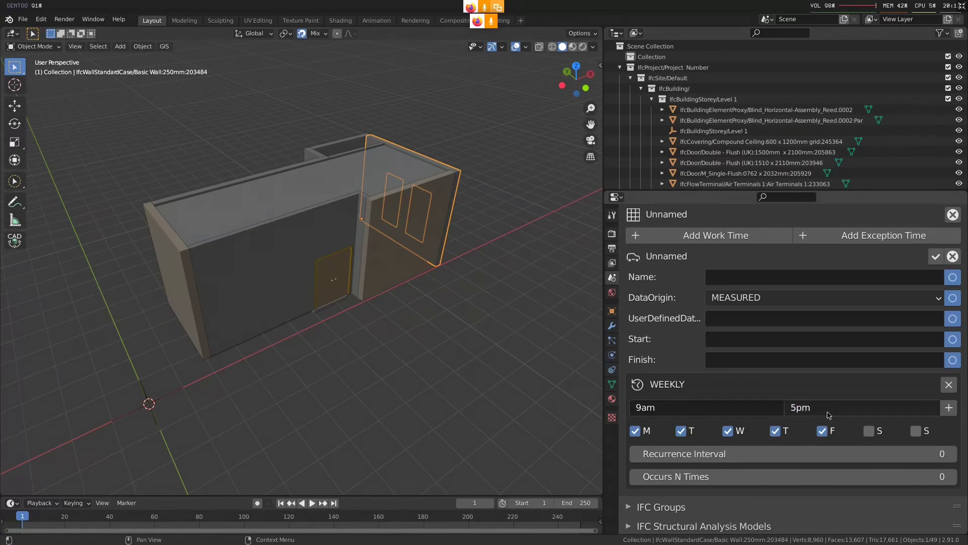
left_click(948, 408)
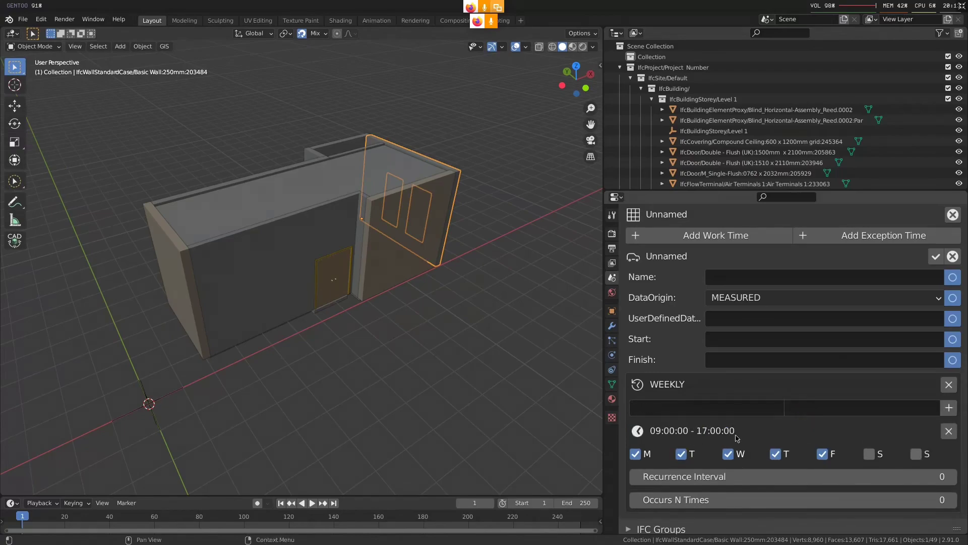
left_click(948, 430)
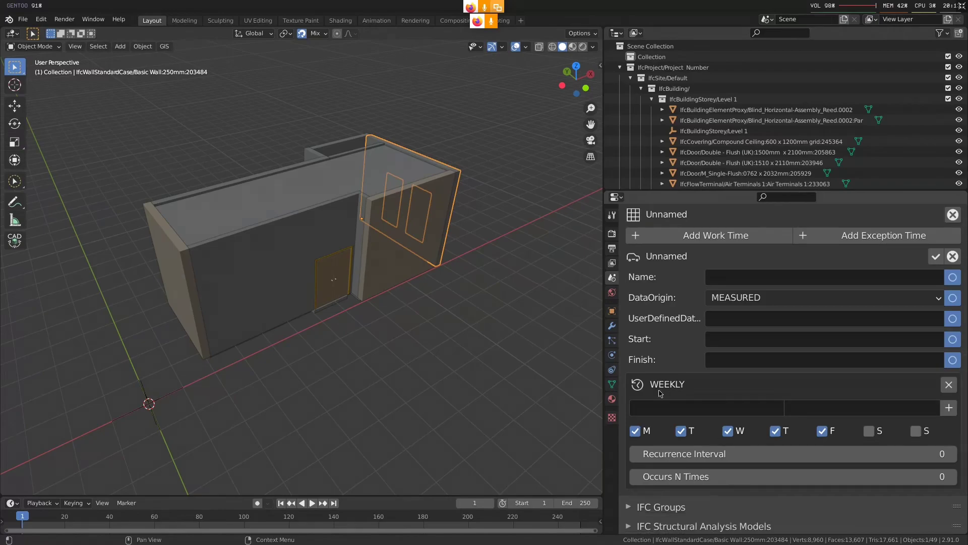
Add a morning time period from 9am to 12pm to the weekly recurrence
left_click(680, 402)
type("9am")
key("Return")
left_click(793, 407)
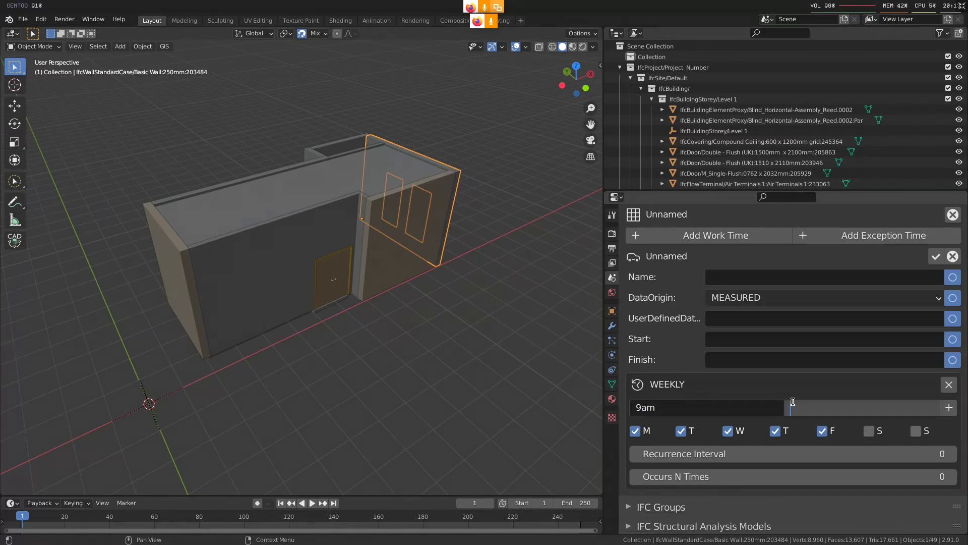
type("1am")
key("Return")
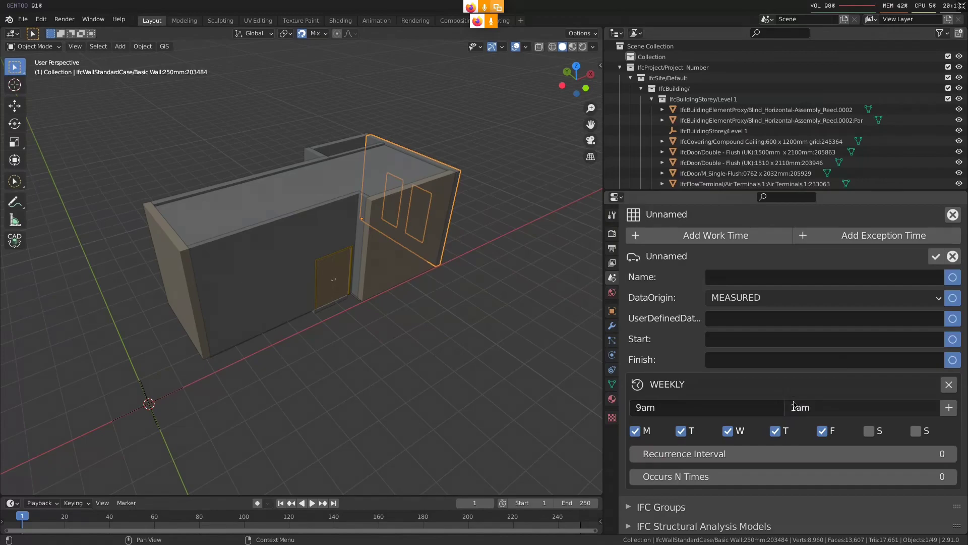
left_click(795, 407)
type("12pm")
key("Return")
Add an afternoon time period from 1pm to 5pm to the weekly recurrence
left_click(697, 414)
type("1am")
key("BackSpace")
key("BackSpace")
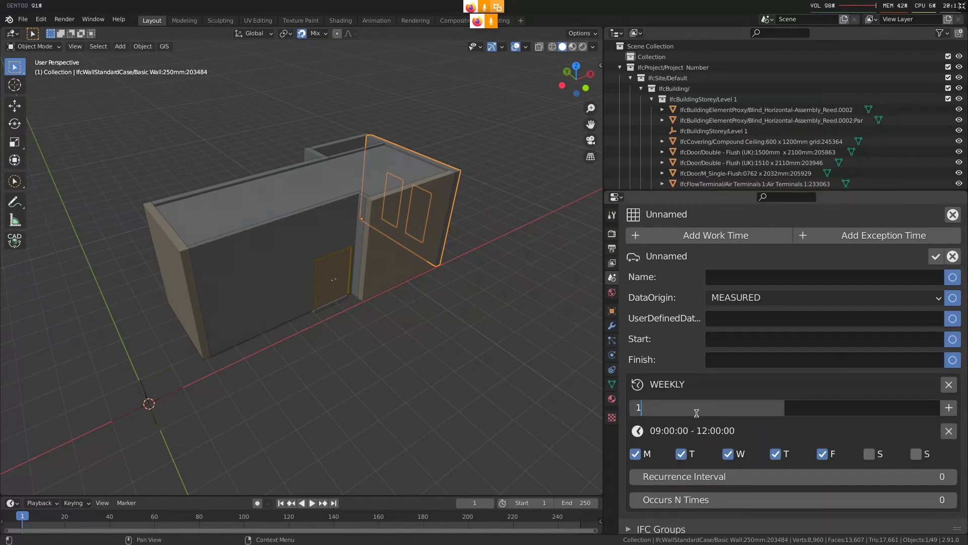
type("pm")
key("Return")
left_click(811, 403)
type("5pm")
key("Return")
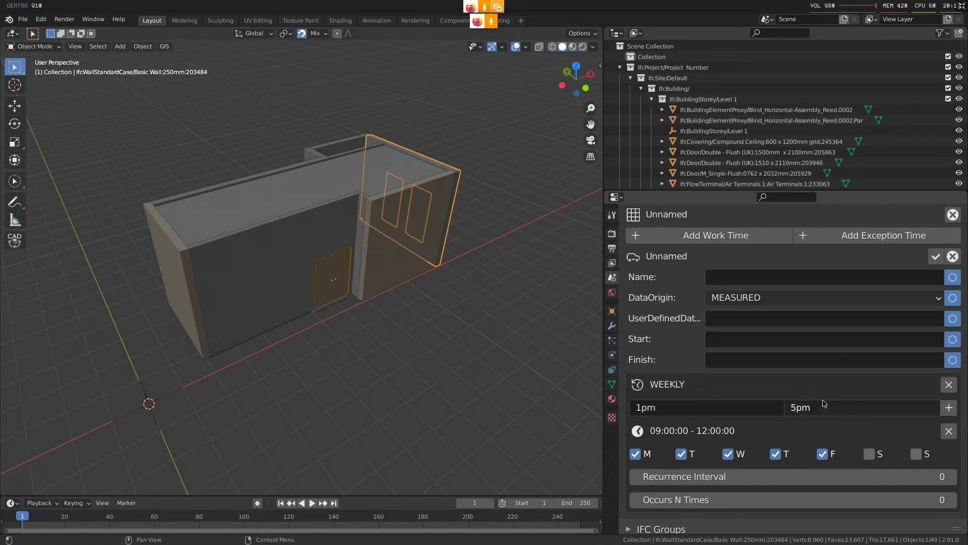
left_click(949, 407)
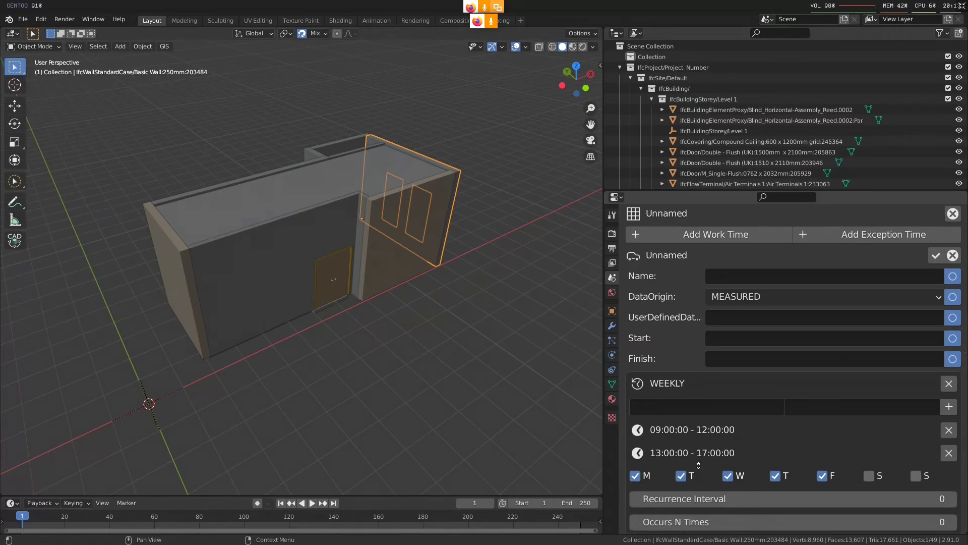
Raise the weekly recurrence interval to 4 and reset it to 0
scroll(700, 435, "down", 2)
scroll(701, 435, "down", 1)
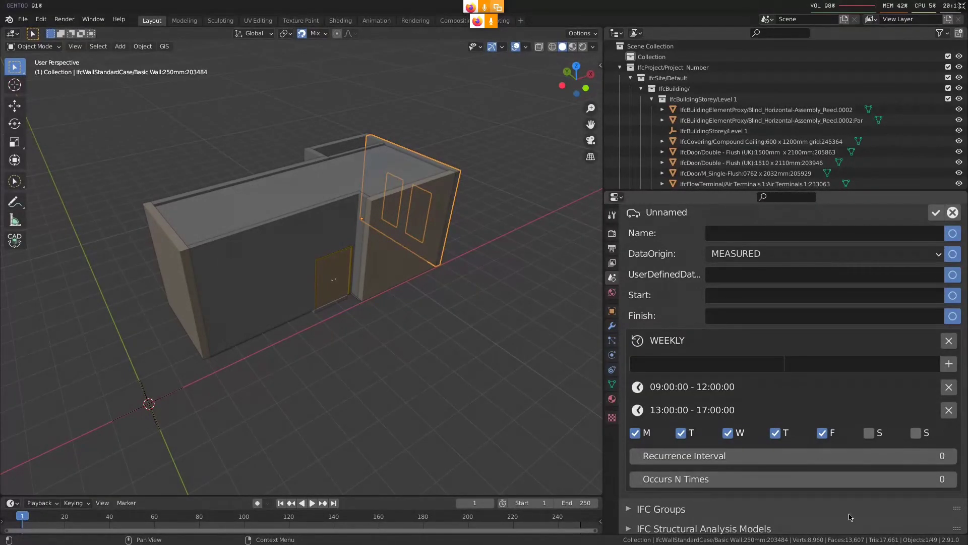
left_click(952, 456)
left_click(952, 456)
left_click(953, 458)
left_click(781, 460)
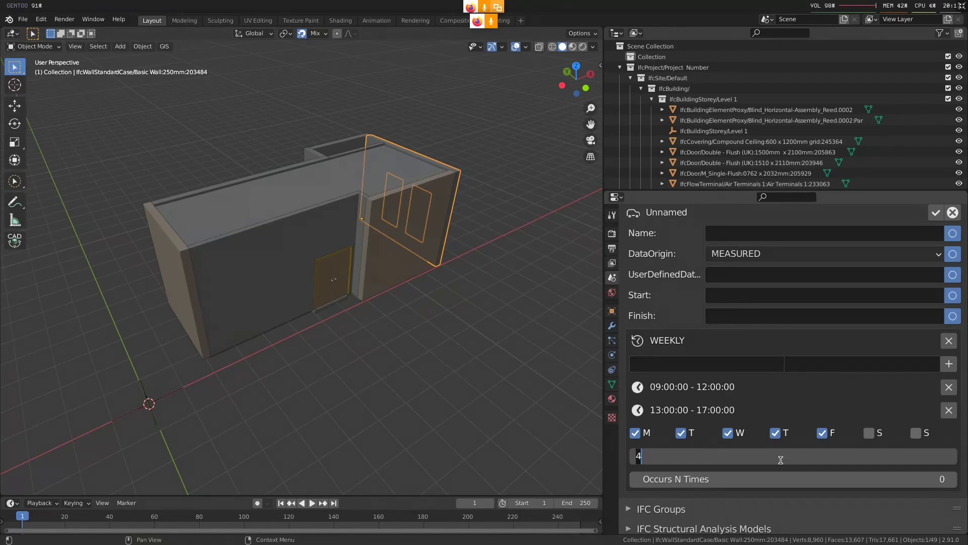
type("0")
key("Return")
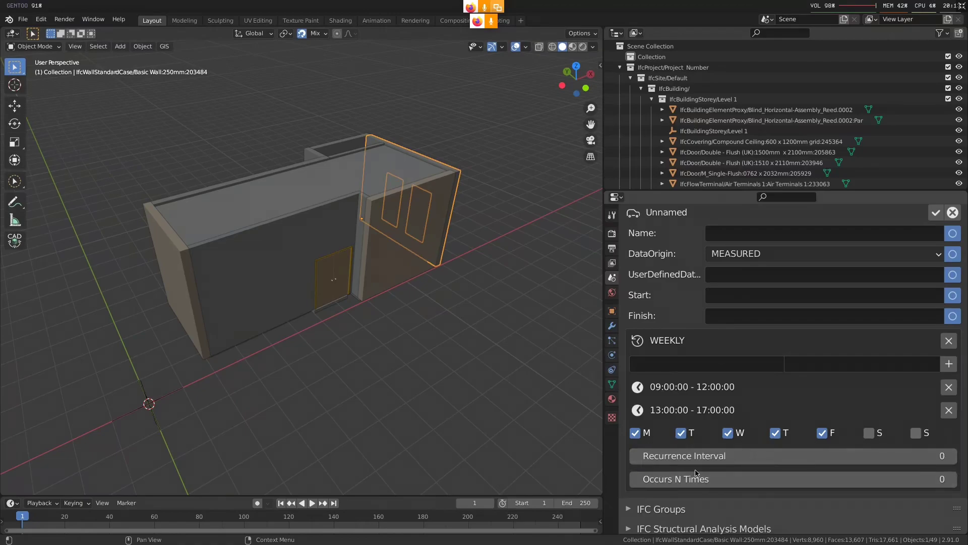
Set the weekly recurrence to occur 5 times and the work time's start date to 2021-01-01
left_click(911, 483)
type("5")
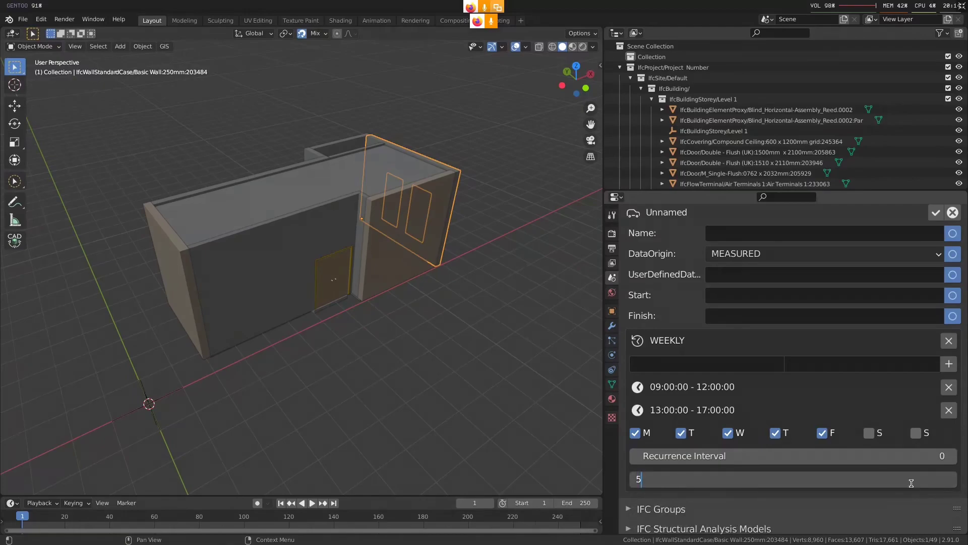
key("Return")
left_click(749, 292)
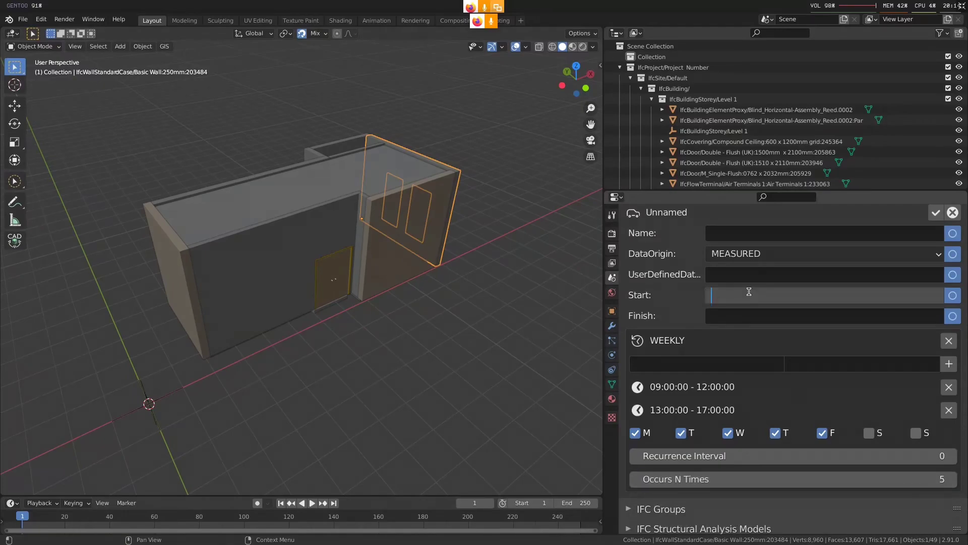
type("2021-01-01")
key("Return")
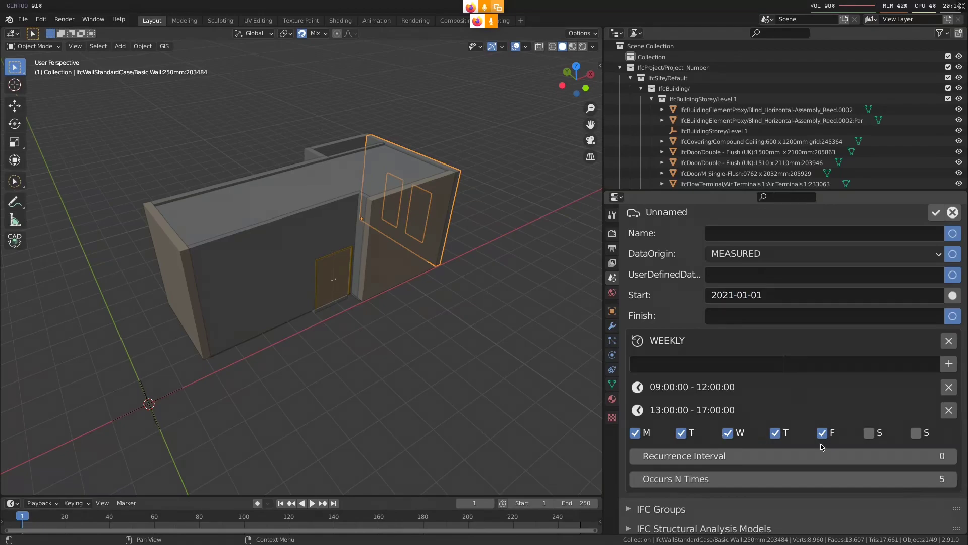
Reset the number of occurrences to 0, mark the start date as unset and save the work time
left_click(848, 474)
type("0")
key("Return")
left_click(953, 302)
scroll(944, 275, "up", 3)
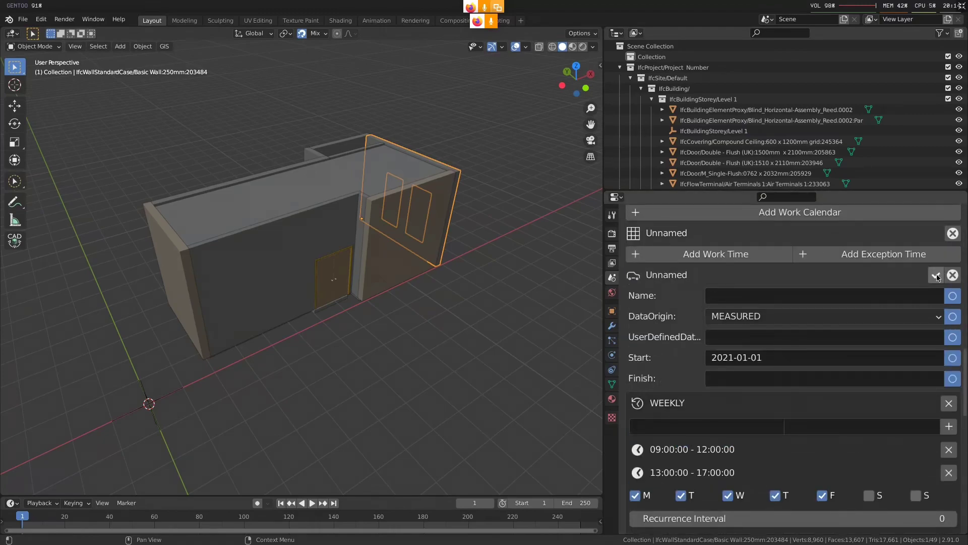
left_click(936, 276)
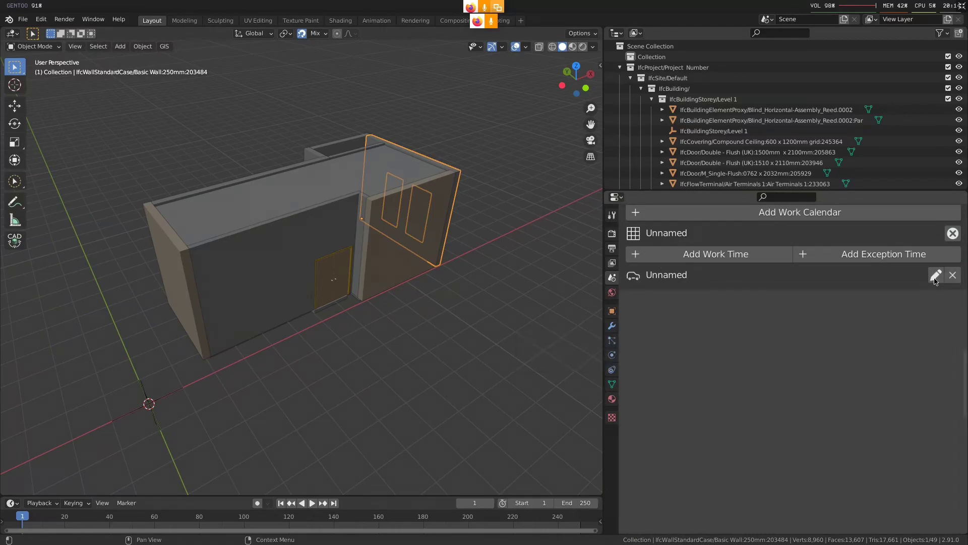
Add an exception time to the work calendar and open its attributes for editing
left_click(868, 257)
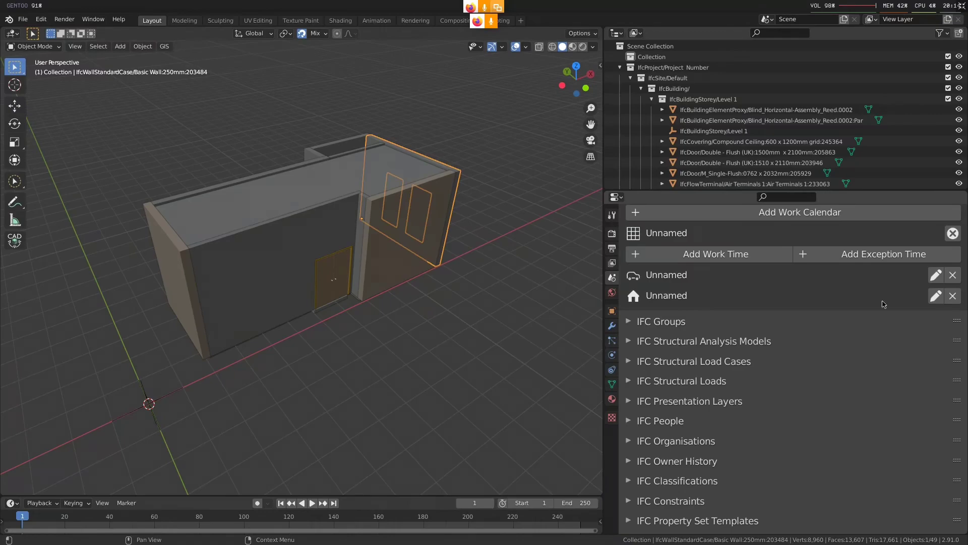
left_click(935, 295)
scroll(769, 435, "down", 1)
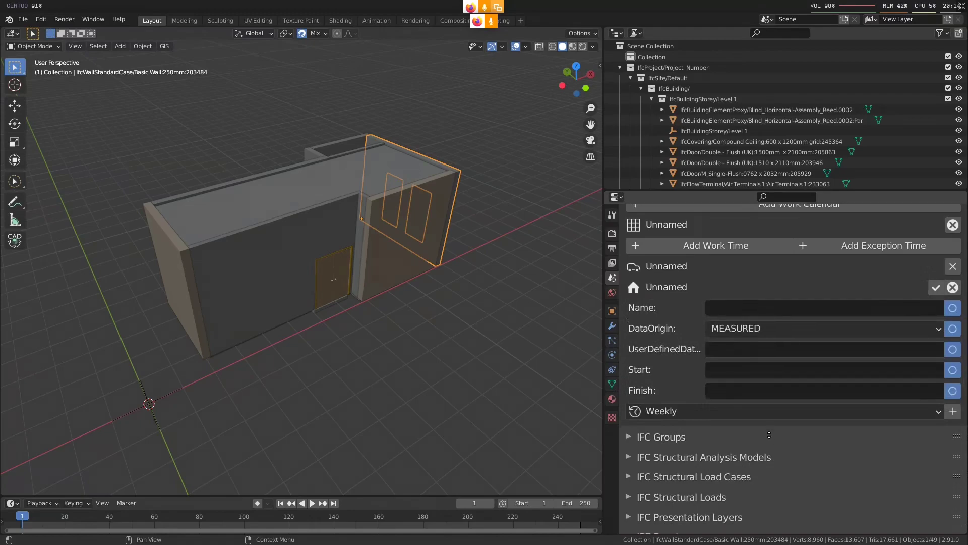
Add several extra exception times to the work calendar and delete them again
left_click(913, 244)
left_click(913, 244)
left_click(913, 244)
left_click(912, 244)
left_click(952, 494)
left_click(952, 473)
left_click(953, 452)
left_click(952, 431)
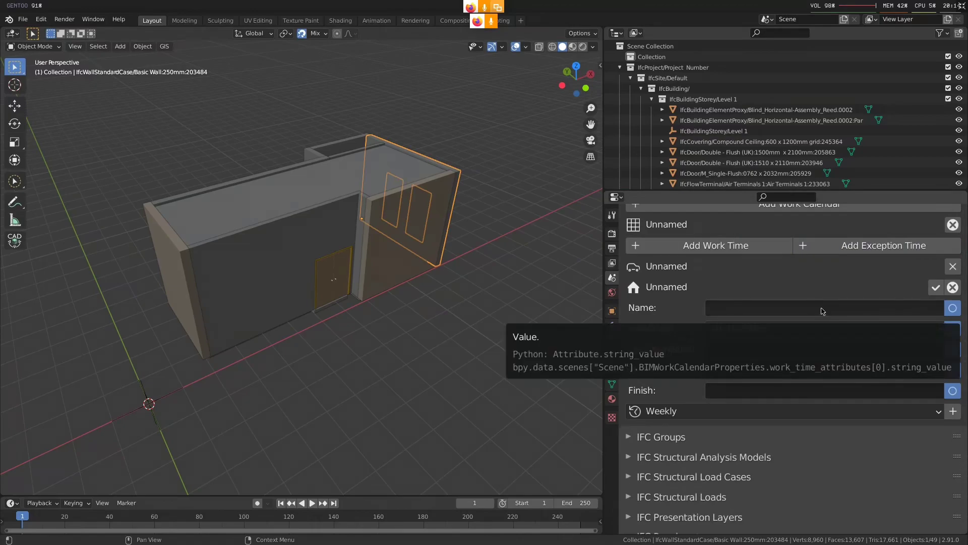
Add a daily recurrence to the exception time and remove it again
left_click(775, 410)
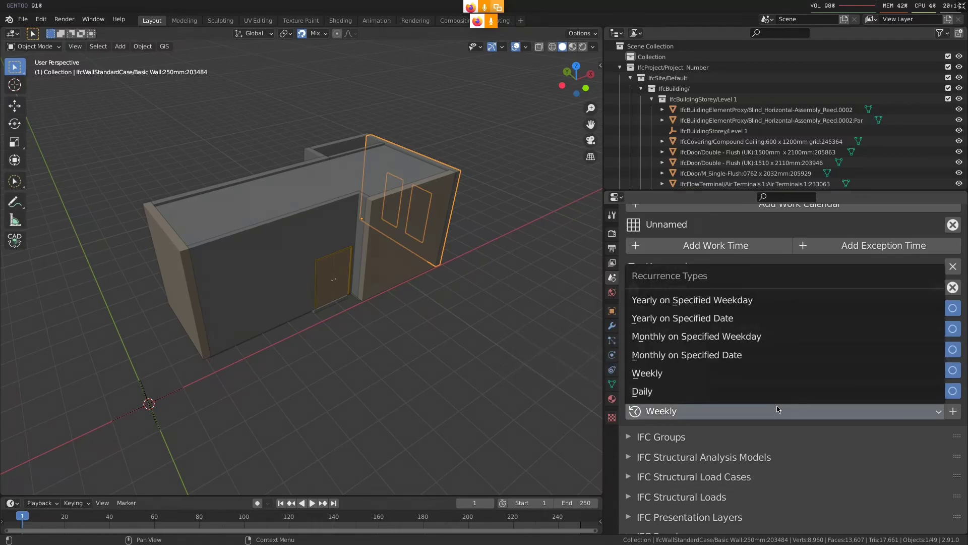
left_click(779, 391)
left_click(953, 410)
scroll(698, 426, "down", 2)
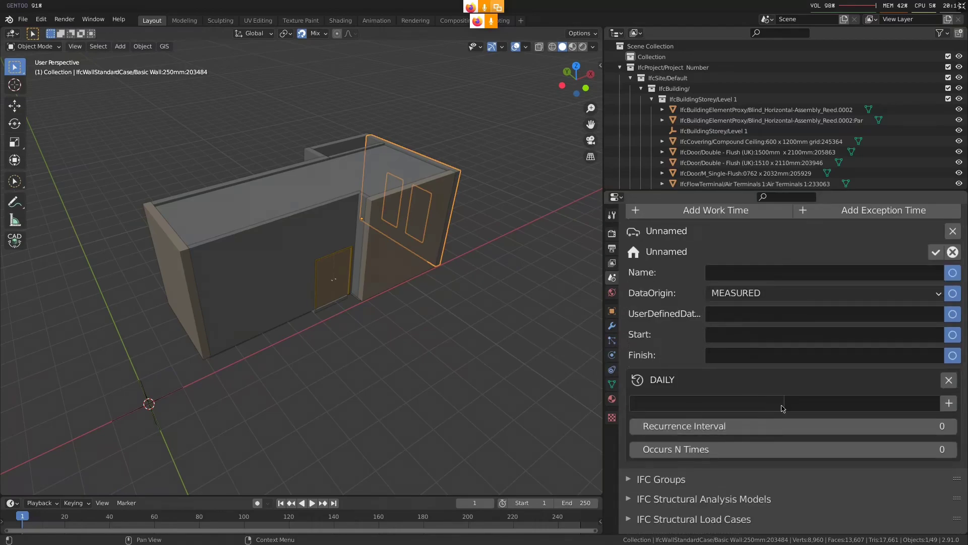
scroll(750, 331, "up", 1)
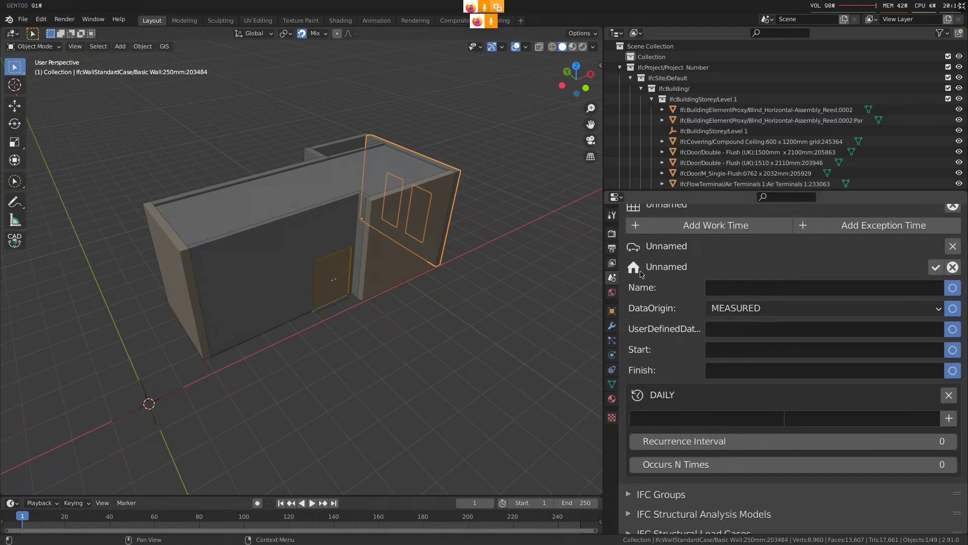
left_click(948, 395)
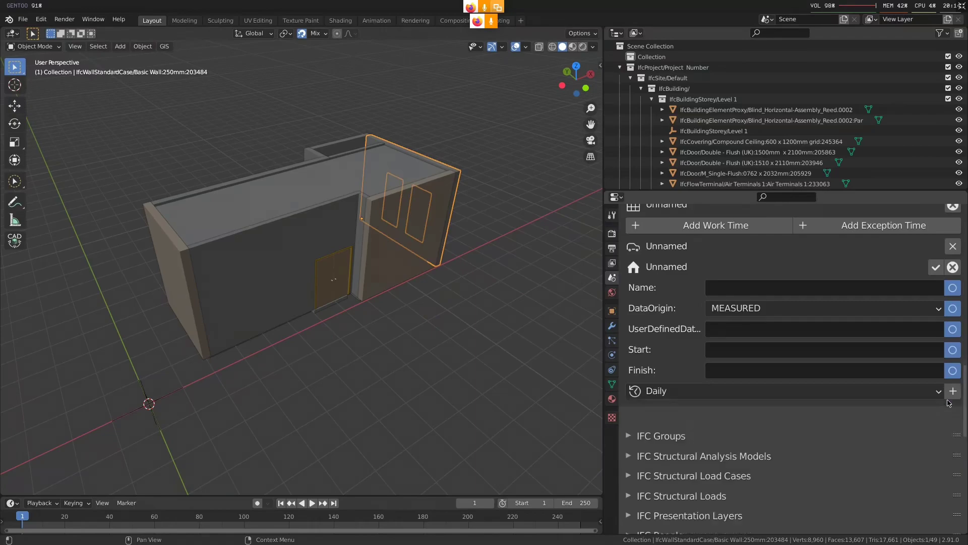
Try a monthly recurrence on specified dates for the exception time with days 1 and 15, and remove it again
left_click(837, 393)
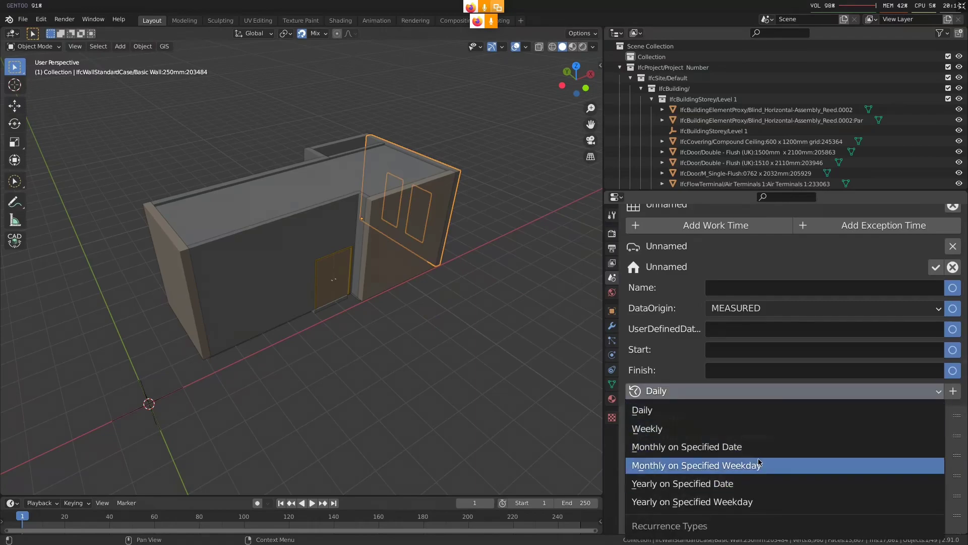
left_click(769, 447)
left_click(953, 391)
scroll(731, 388, "down", 4)
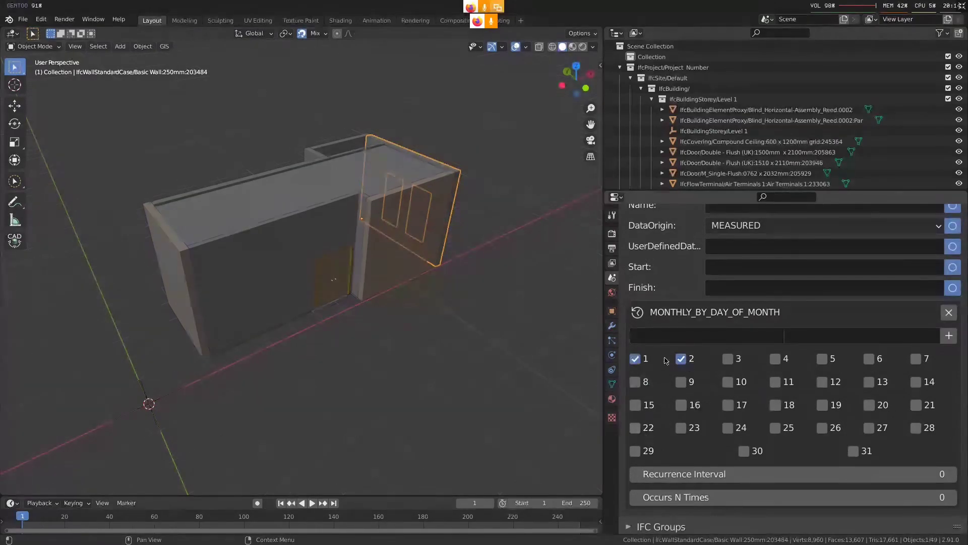
left_click(681, 359)
left_click(636, 359)
left_click(636, 405)
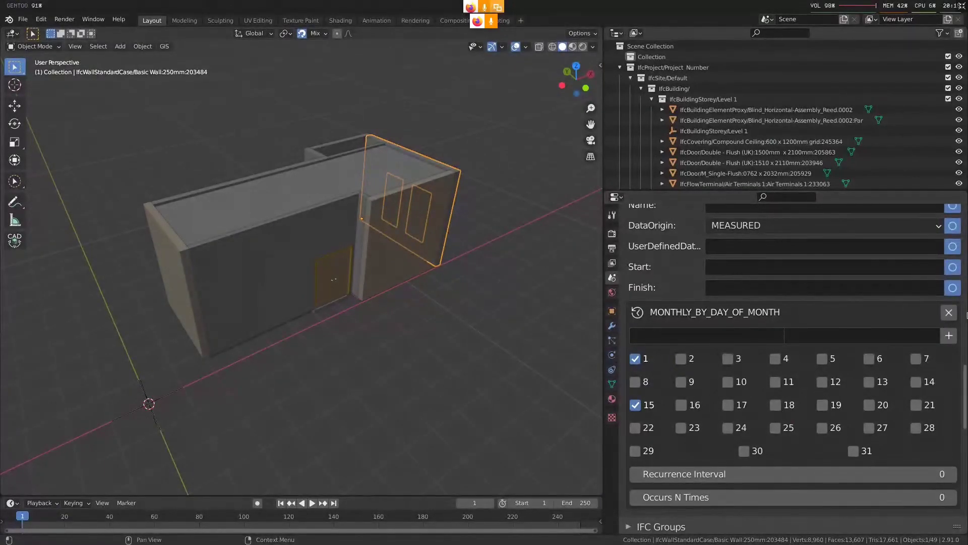
left_click(949, 312)
Try a monthly recurrence on specified weekdays with position 2, Monday and Tuesday, and remove it again
left_click(790, 311)
left_click(756, 382)
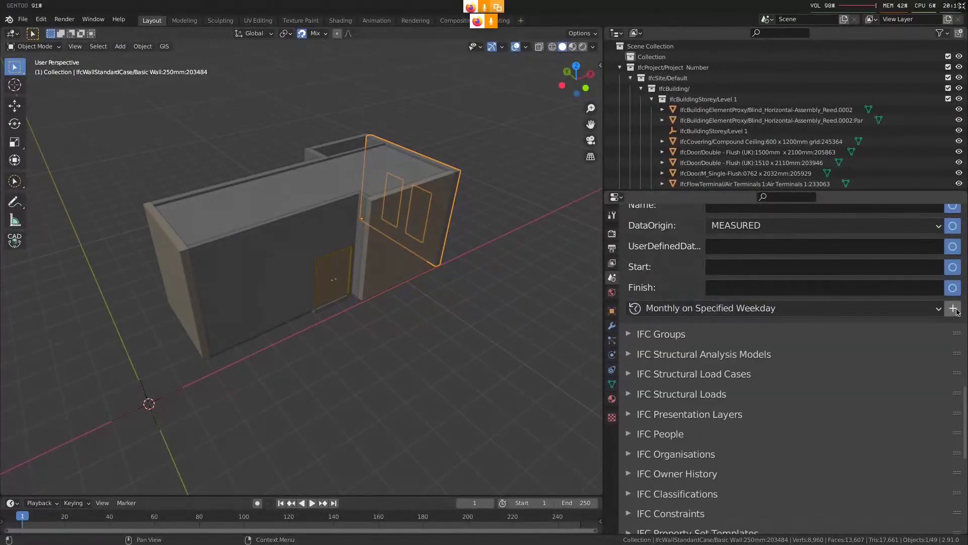
left_click(953, 308)
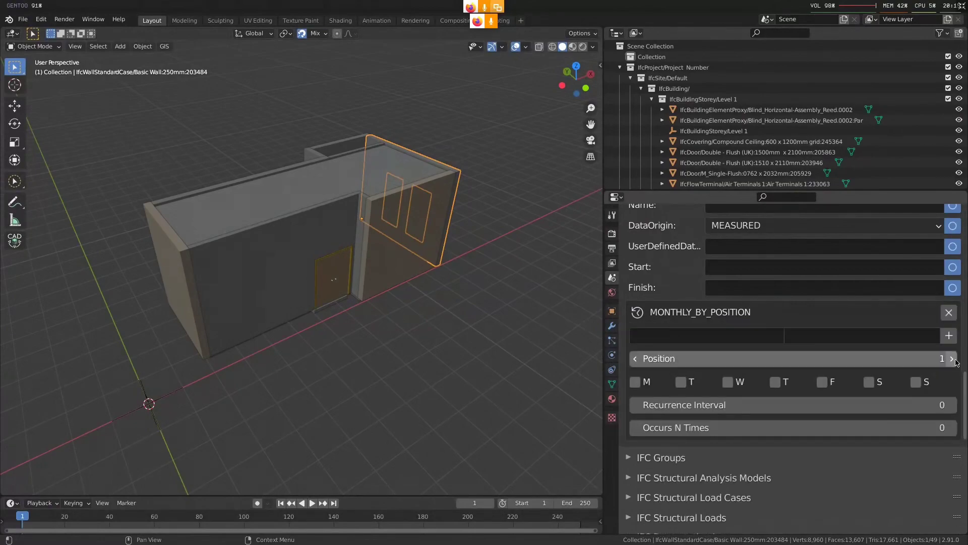
left_click(635, 382)
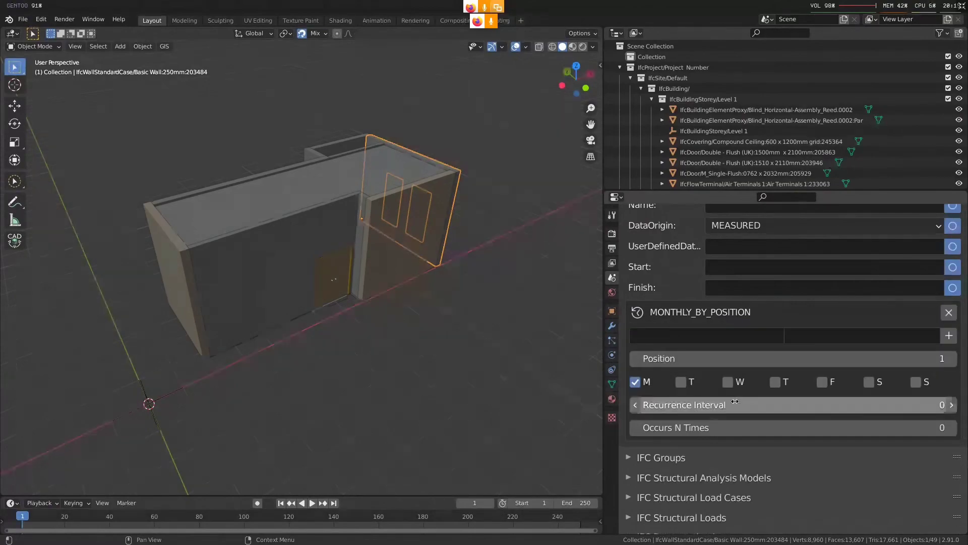
left_click(681, 382)
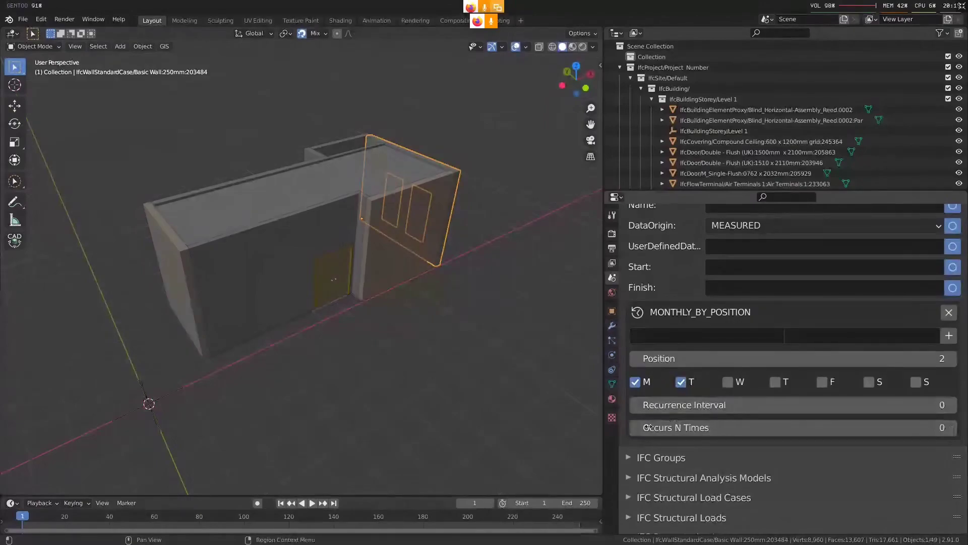
left_click(950, 313)
Try a yearly recurrence on a specified date with day 2 and October, and remove it again
left_click(794, 317)
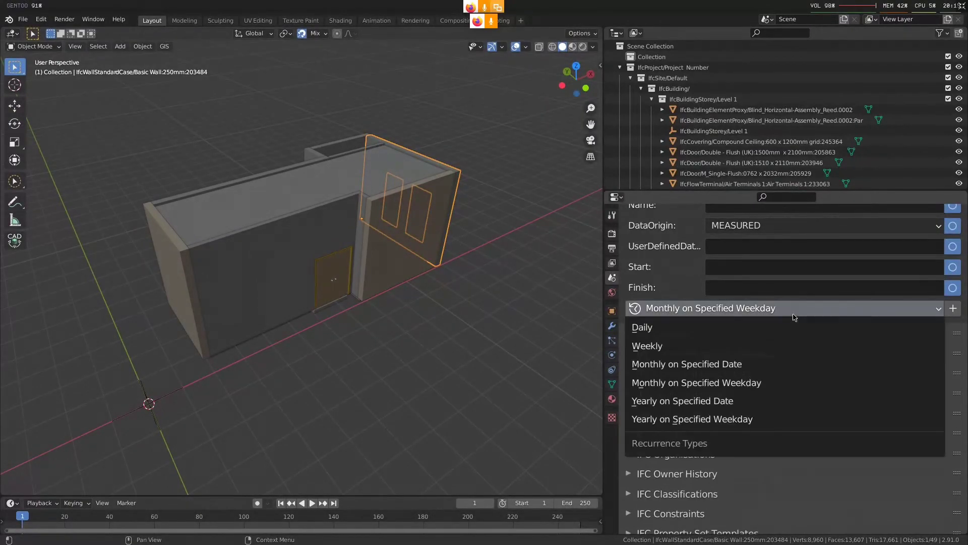
left_click(736, 401)
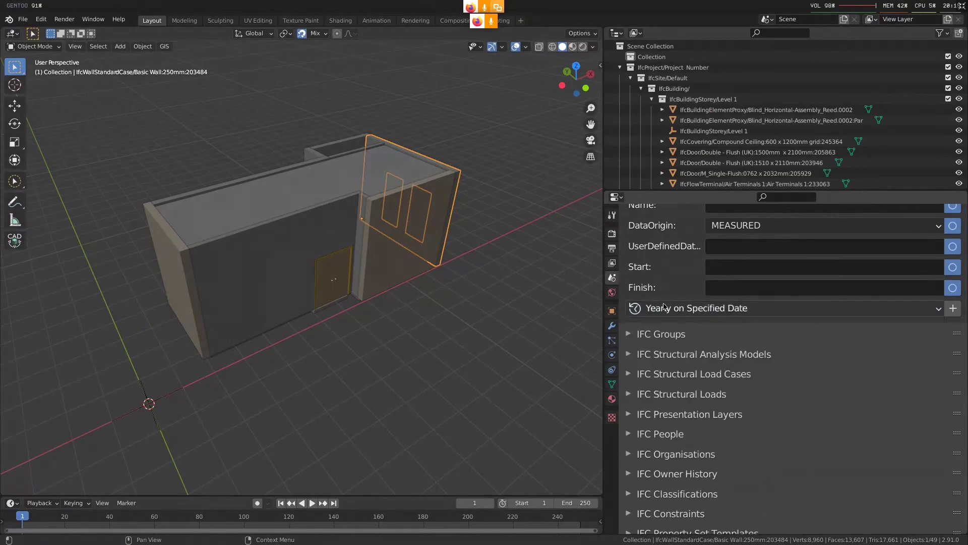
left_click(952, 308)
scroll(704, 359, "down", 3)
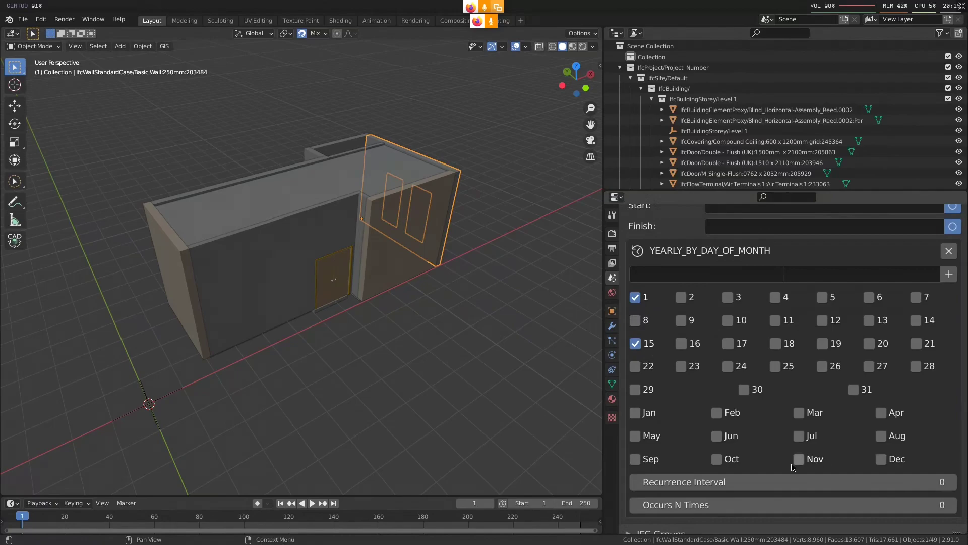
left_click(640, 302)
left_click(640, 344)
left_click(717, 458)
scroll(735, 453, "down", 1)
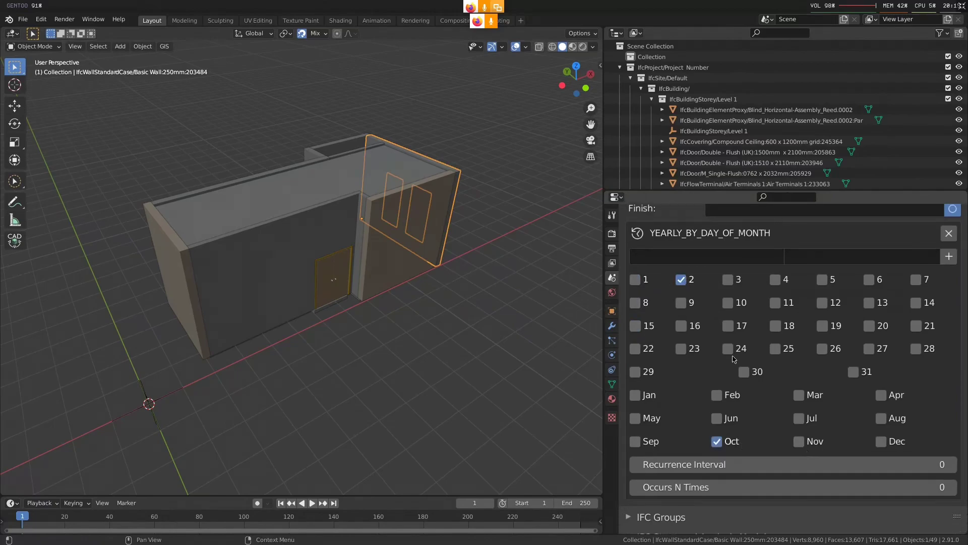
scroll(734, 359, "up", 1)
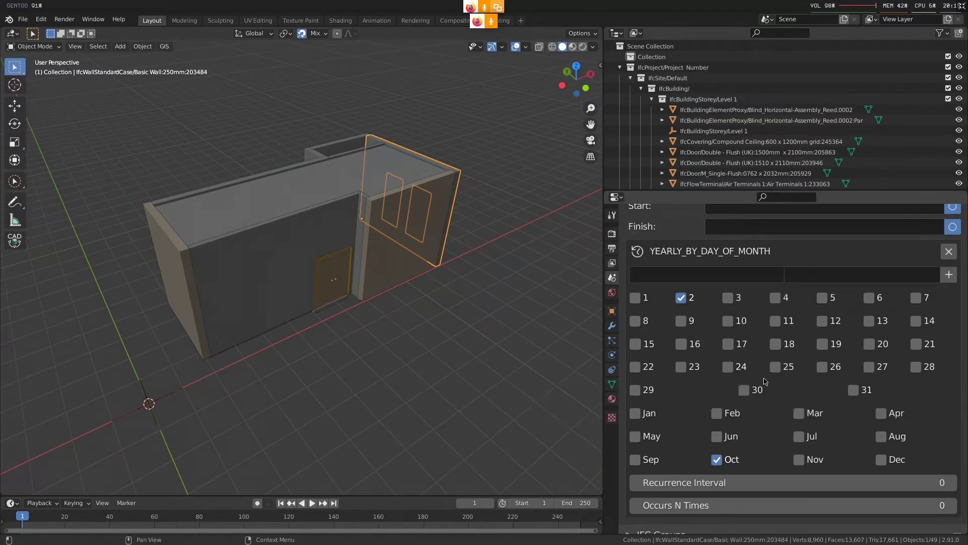
scroll(839, 428, "up", 2)
left_click(948, 285)
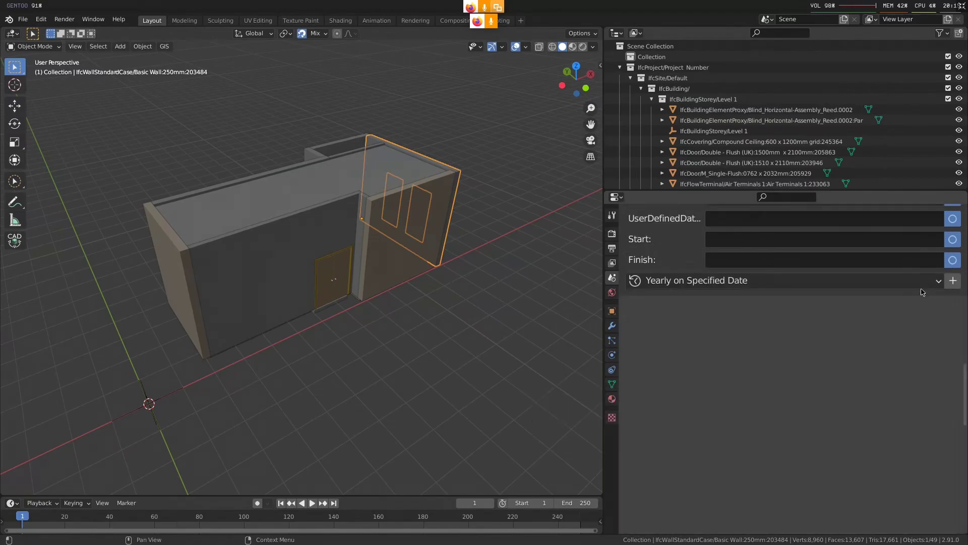
Try a yearly recurrence on specified weekdays, toggle its October and April months, and remove it again
left_click(736, 281)
left_click(738, 391)
left_click(953, 280)
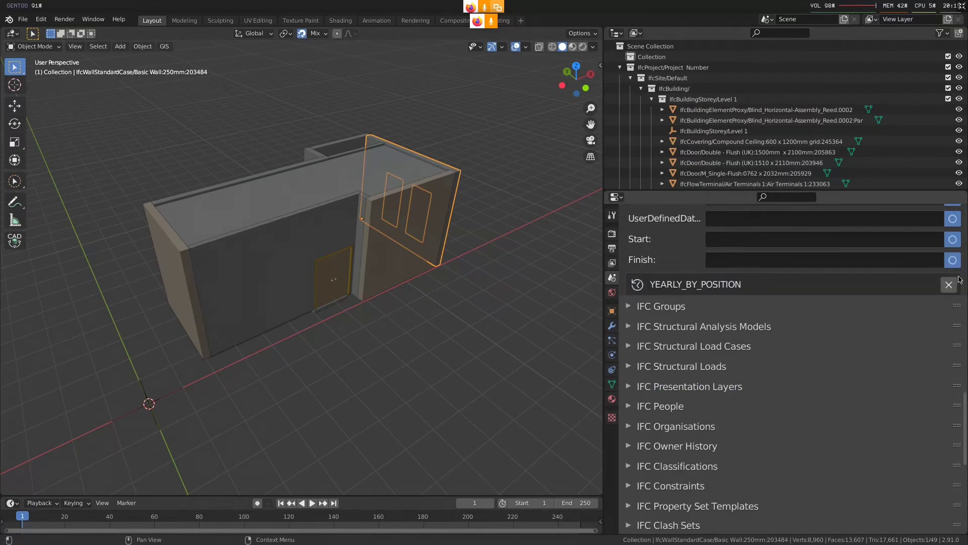
scroll(956, 302, "down", 2)
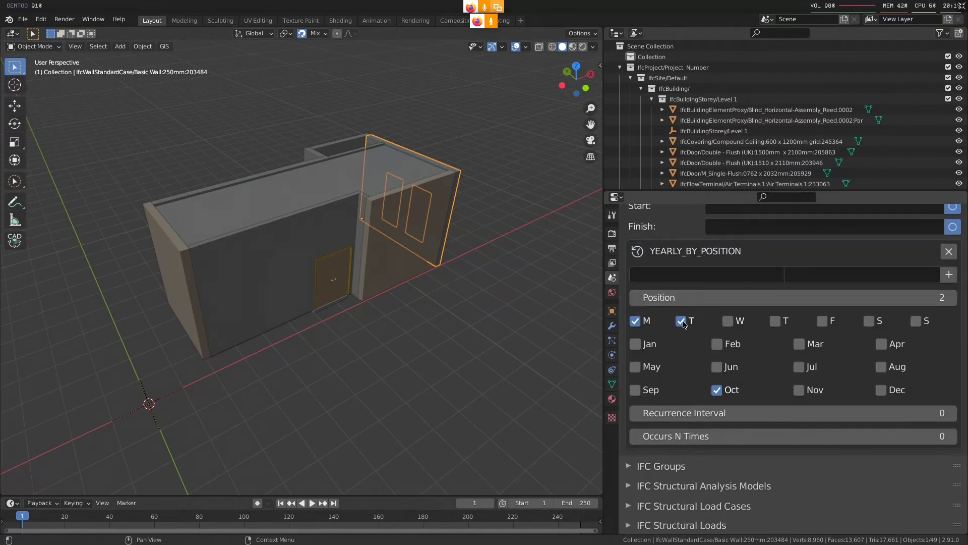
left_click(732, 390)
left_click(891, 345)
left_click(949, 251)
Discard the exception time's open edits and delete that exception time from the work calendar
middle_click_drag(772, 310, 766, 473)
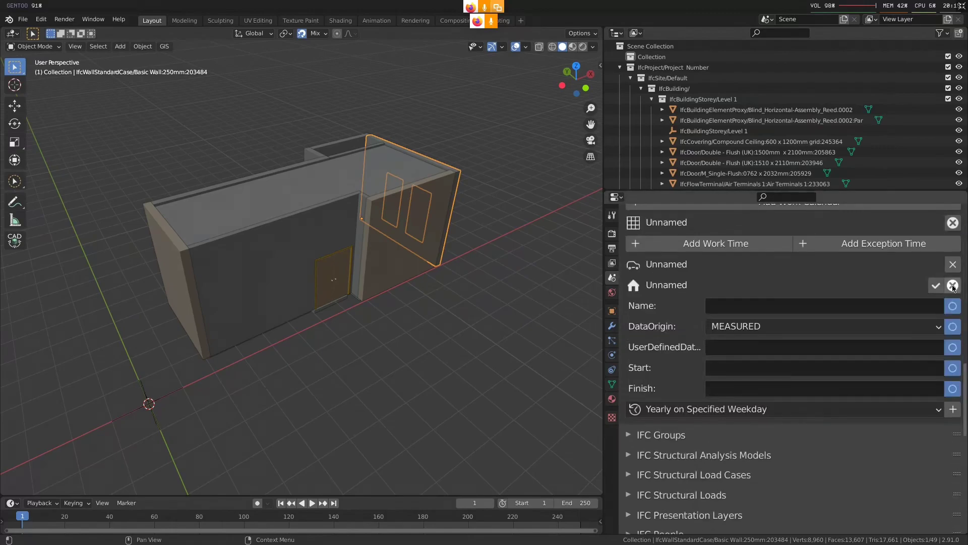
left_click(953, 286)
middle_click_drag(771, 320, 771, 380)
left_click(952, 346)
Add a new exception time to the work calendar and open its attributes for editing
middle_click_drag(714, 315, 715, 407)
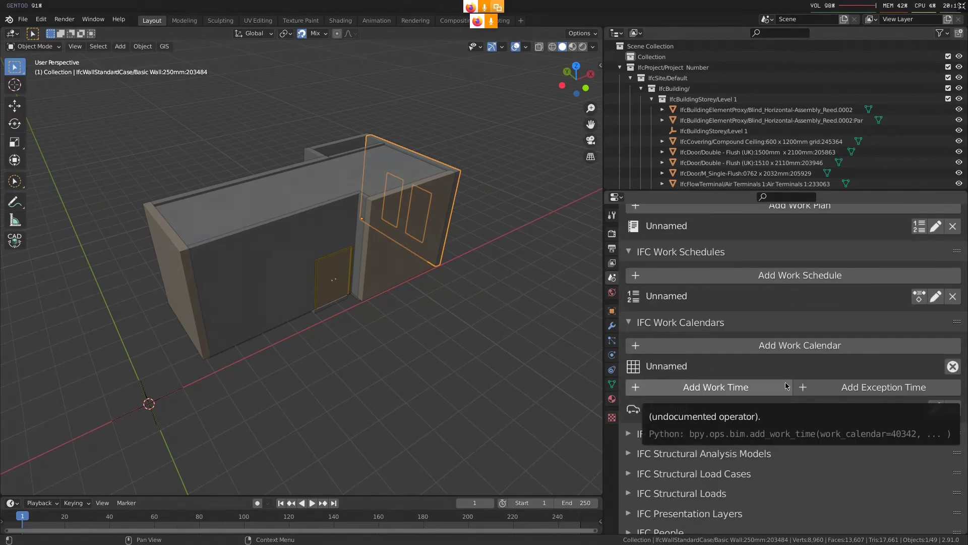
middle_click_drag(787, 397, 834, 371)
left_click(839, 364)
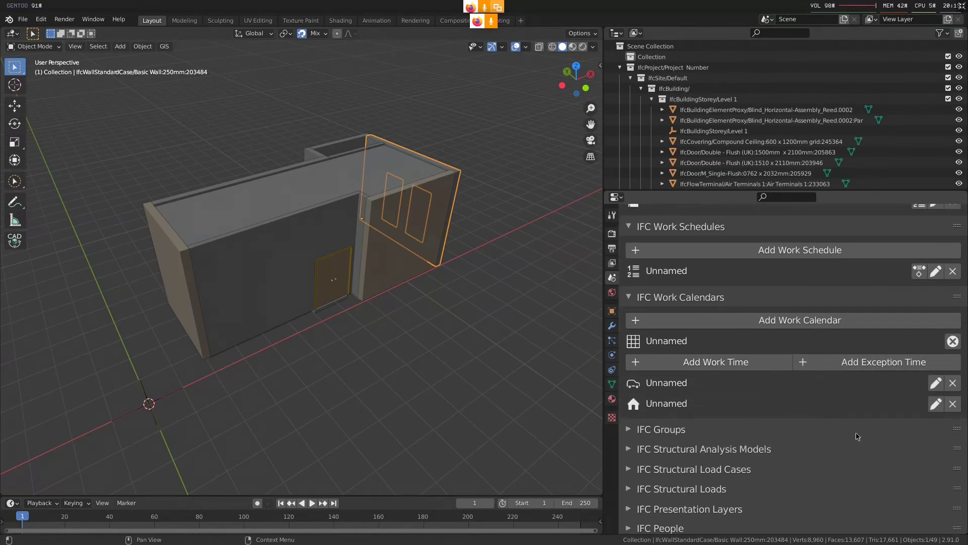
middle_click_drag(925, 411, 939, 347)
left_click(935, 339)
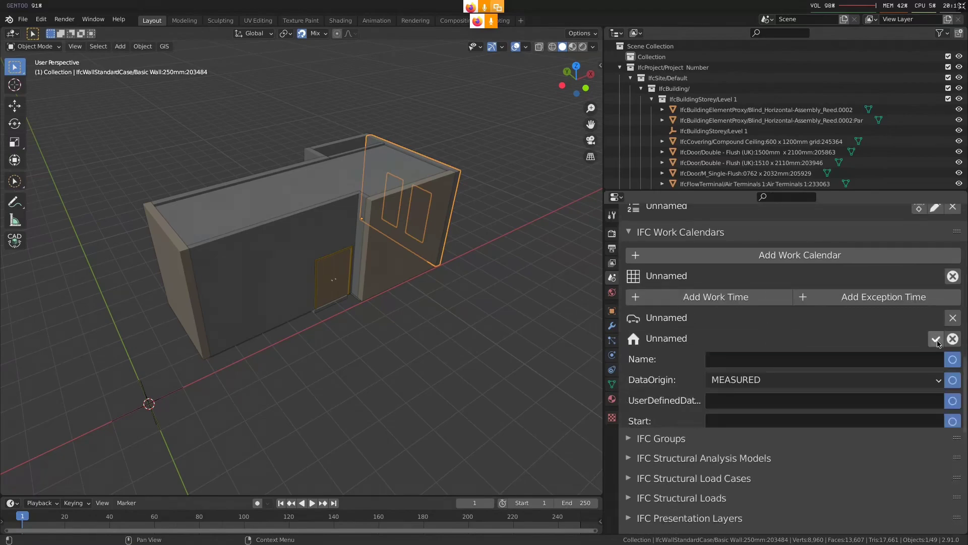
Assign a Yearly on Specified Date recurrence to the exception time with day 1 and January selected
scroll(809, 341, "down", 5)
left_click(729, 368)
left_click(759, 367)
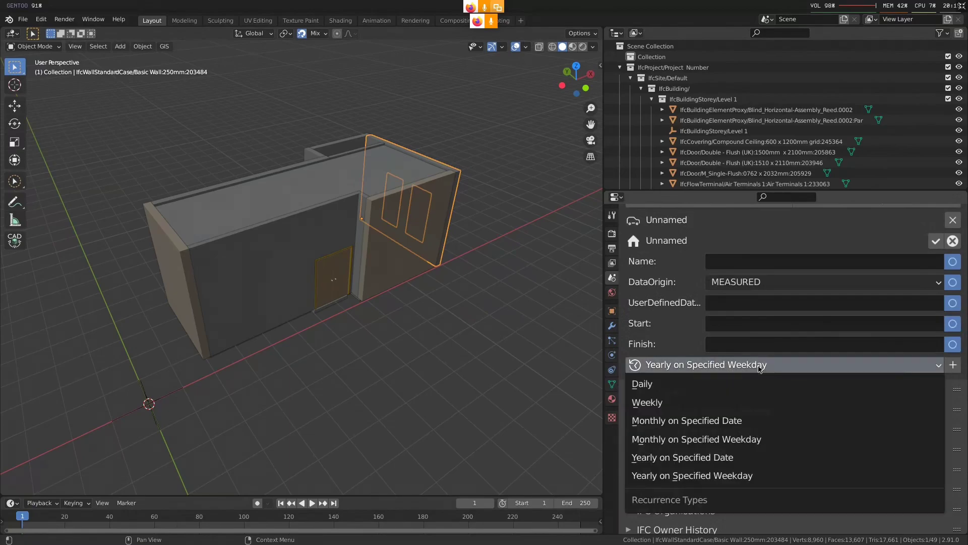
left_click(764, 459)
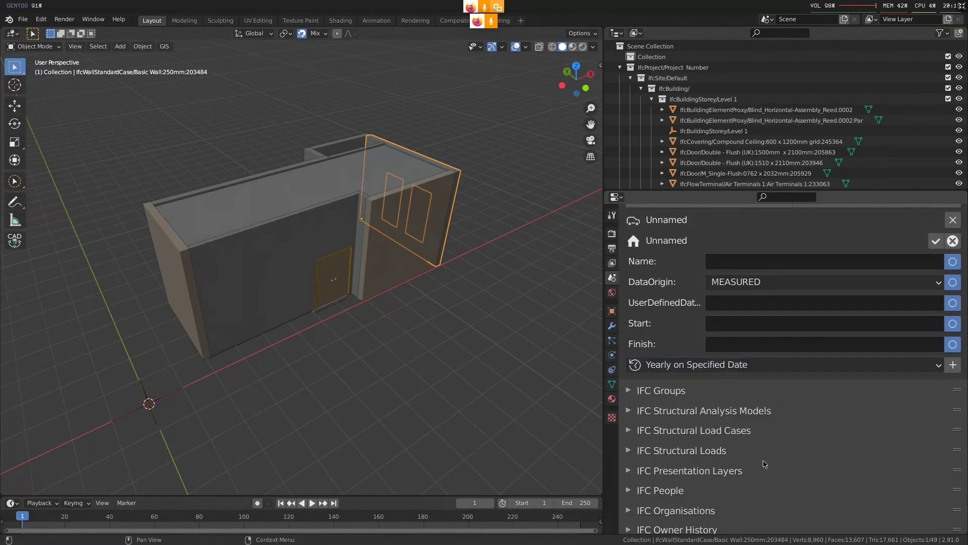
left_click(953, 364)
scroll(640, 342, "down", 4)
left_click(635, 318)
left_click(650, 435)
Name the exception time Holidays and save its attributes
scroll(815, 431, "up", 1)
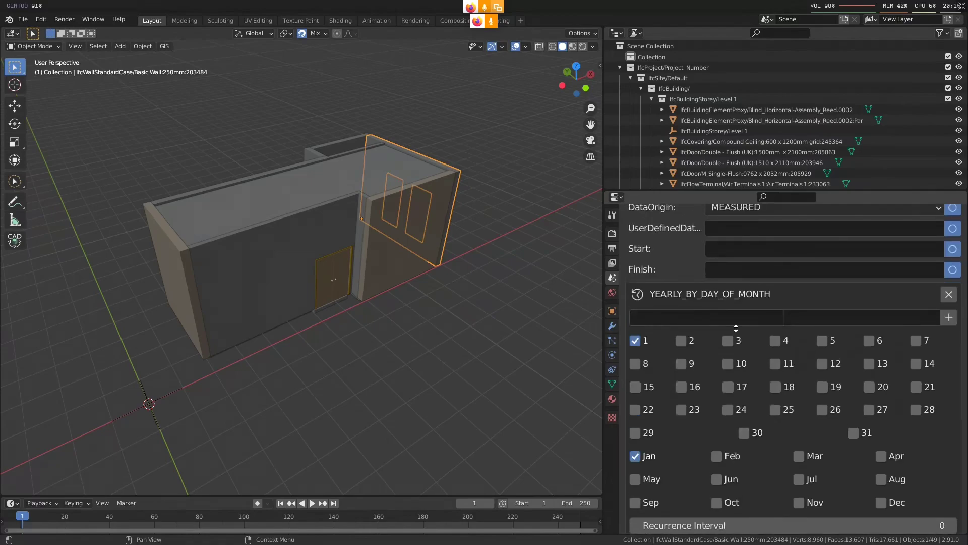
scroll(815, 431, "up", 5)
left_click(883, 284)
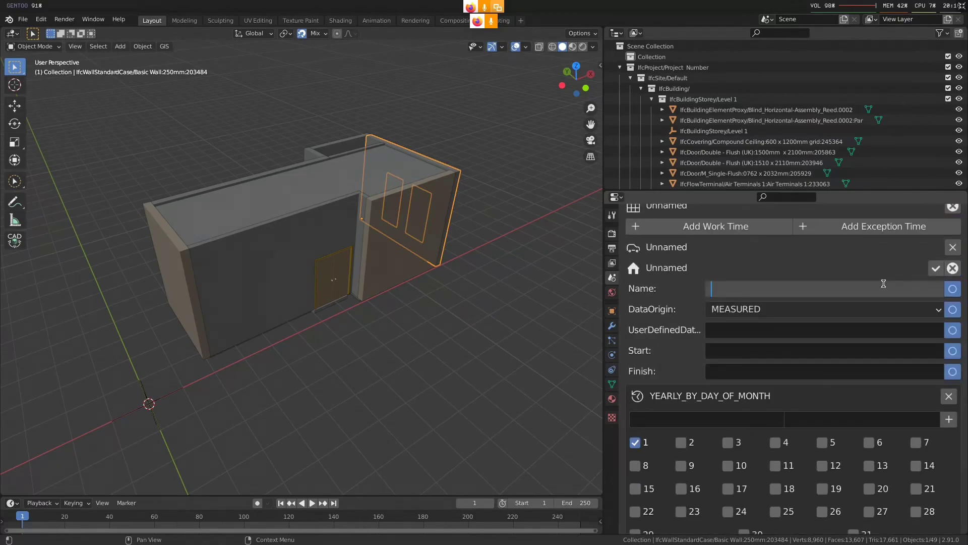
type("New")
key("BackSpace")
key("BackSpace")
type("ew Years")
key("ctrl+a")
key("BackSpace")
type("Holidays")
key("Return")
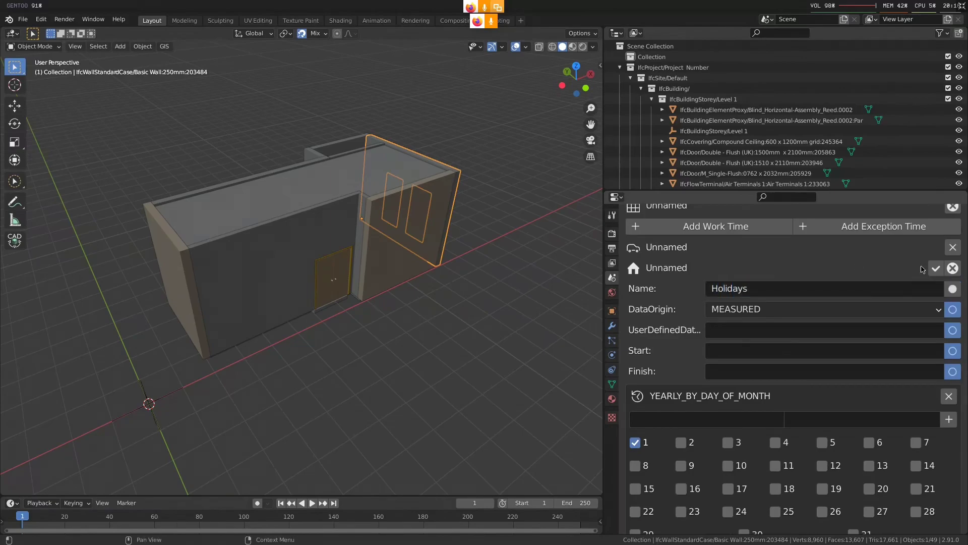
left_click(936, 269)
Open the work schedule's attributes for editing and set its name to Revision 01
scroll(724, 418, "up", 8)
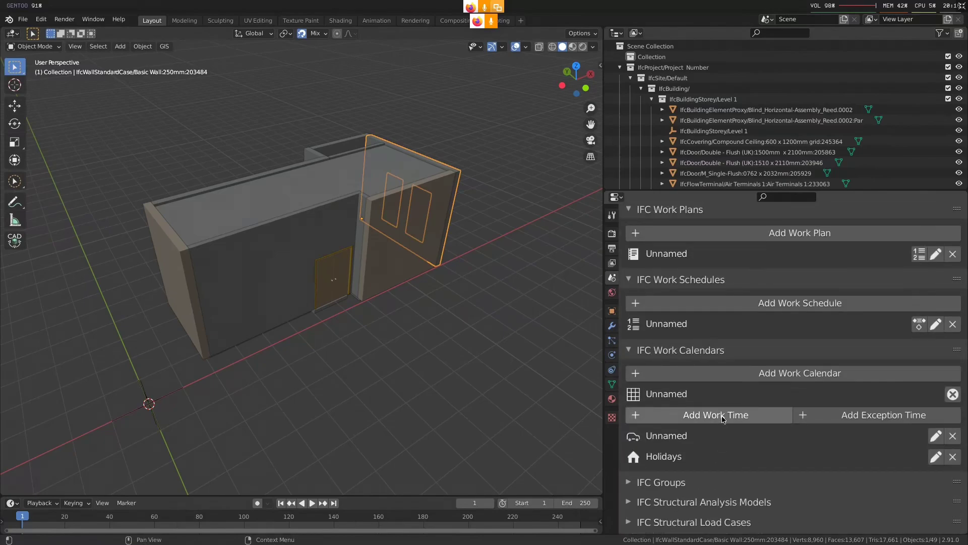
scroll(782, 340, "up", 1)
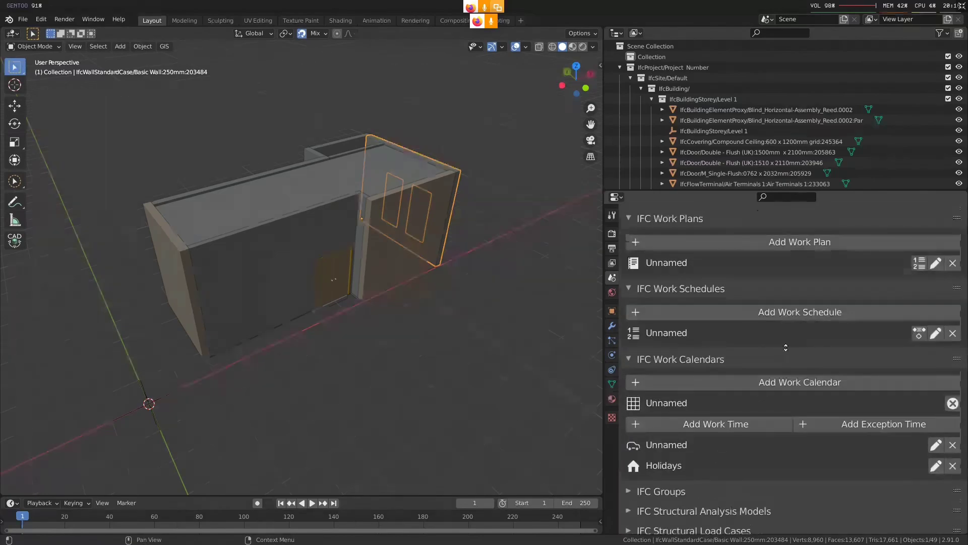
scroll(786, 348, "up", 5)
scroll(873, 366, "down", 8)
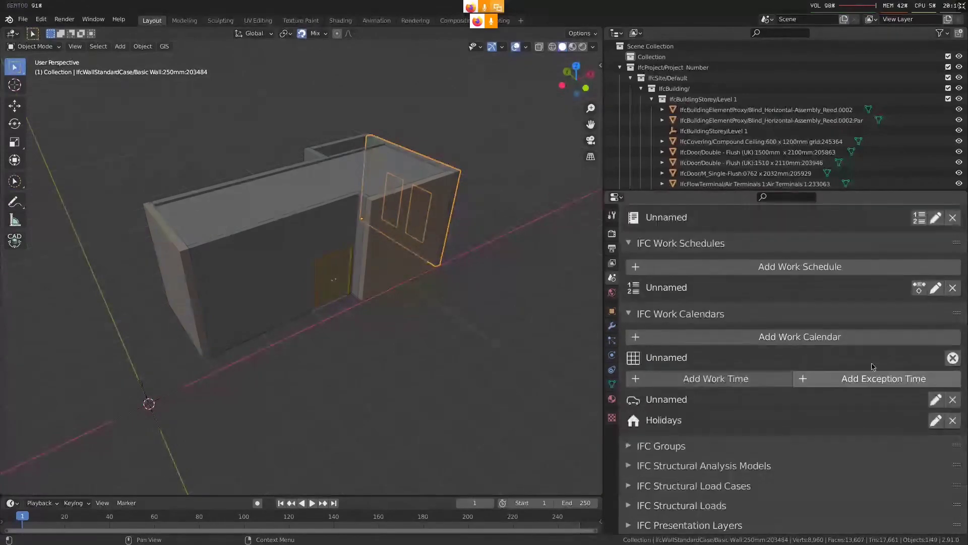
left_click(935, 287)
scroll(878, 277, "down", 3)
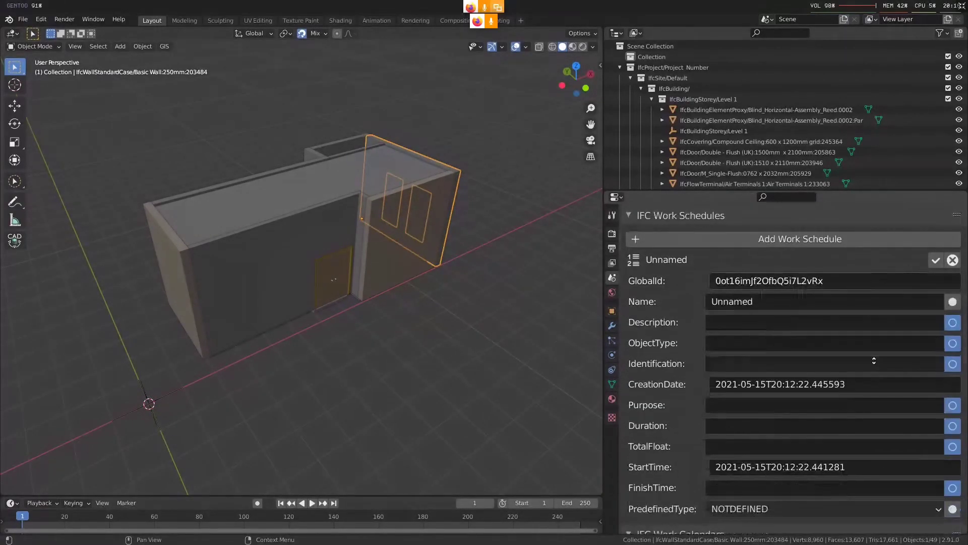
left_click(759, 278)
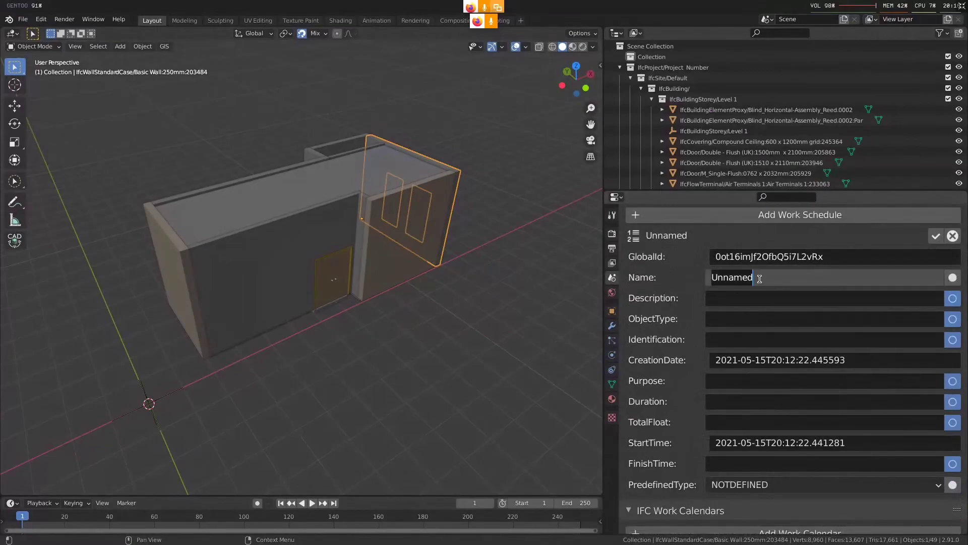
type("Revision 01")
key("Return")
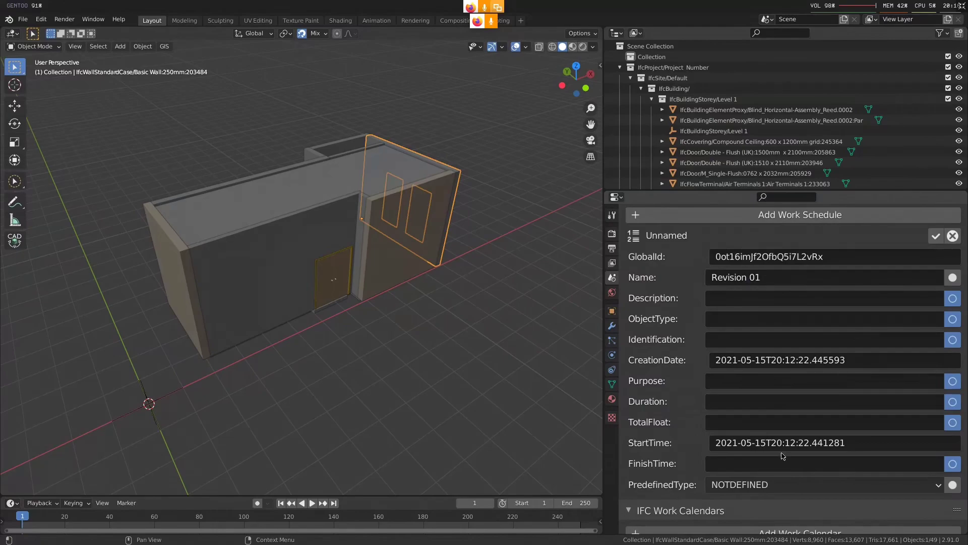
Set the work schedule's predefined type to PLANNED and save the schedule
left_click(741, 483)
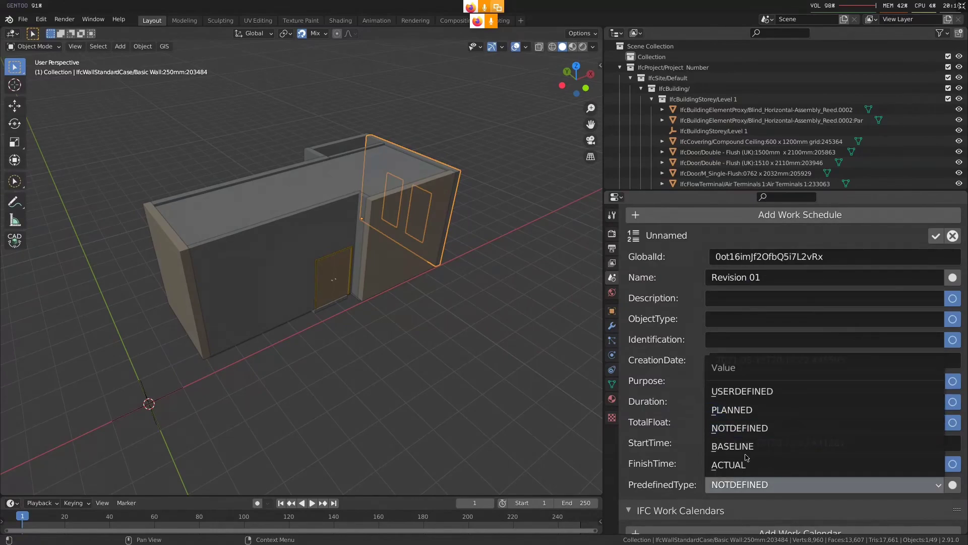
left_click(802, 445)
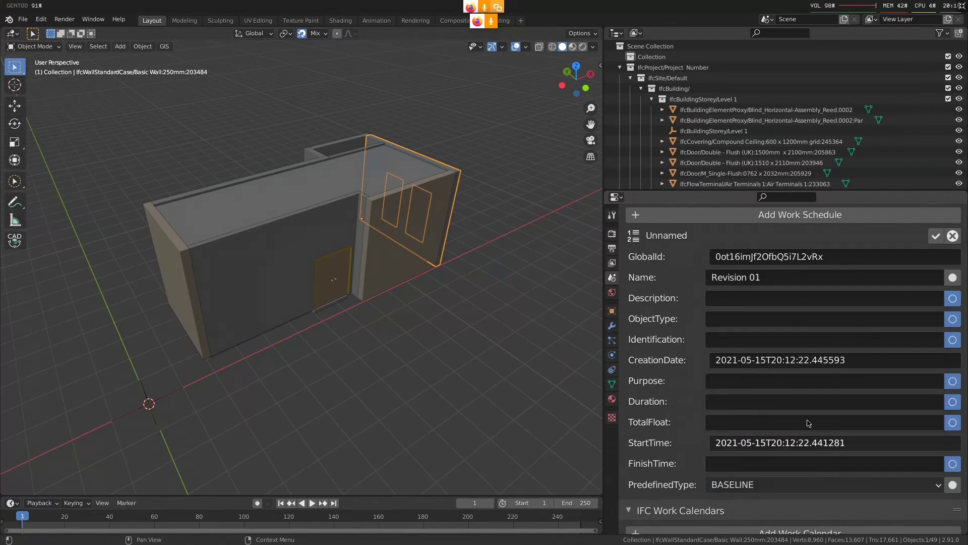
left_click(767, 484)
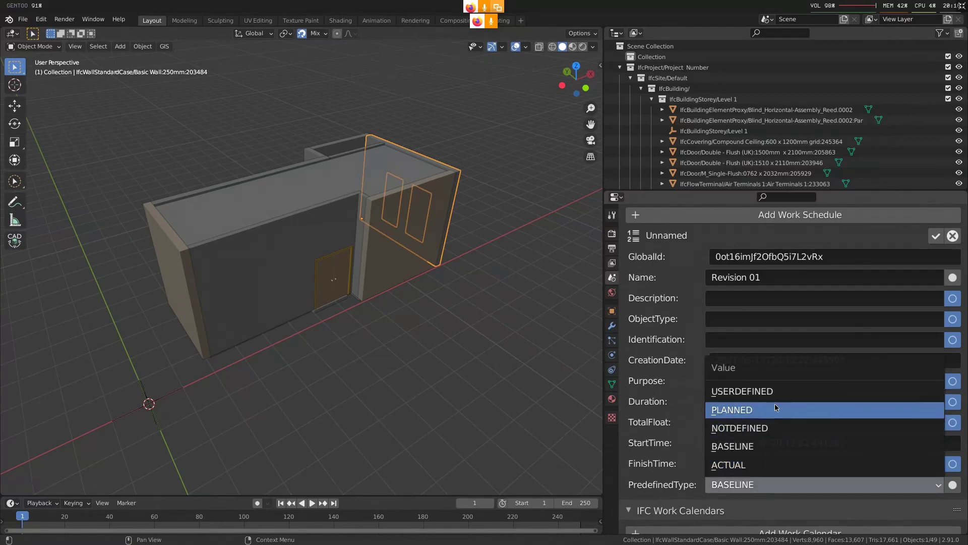
left_click(775, 406)
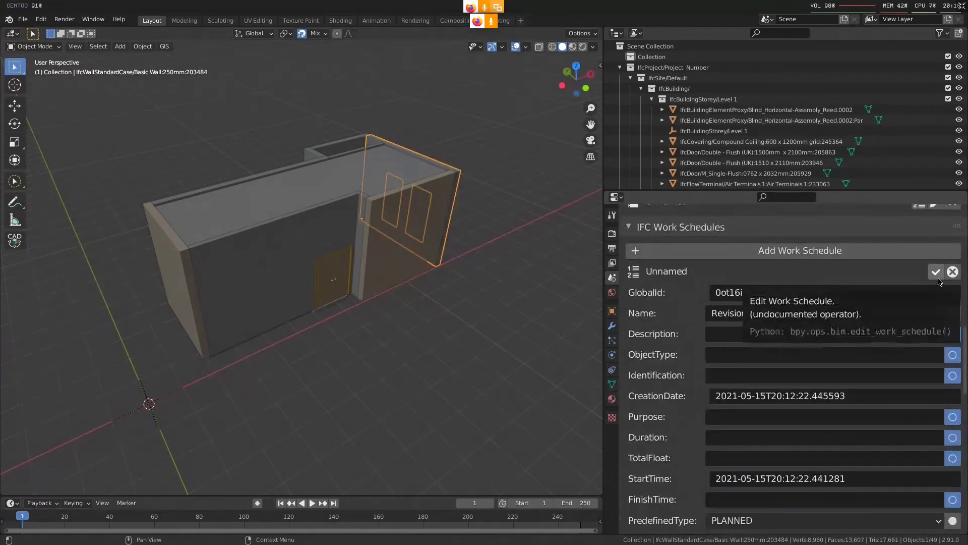
left_click(936, 272)
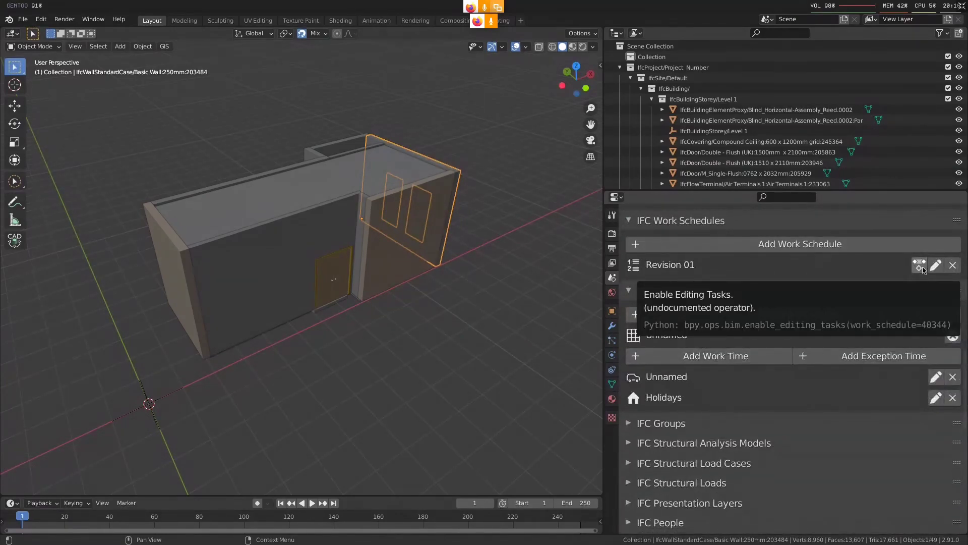
Open the Revision 01 work schedule's task list for editing and widen the properties area
left_click(923, 269)
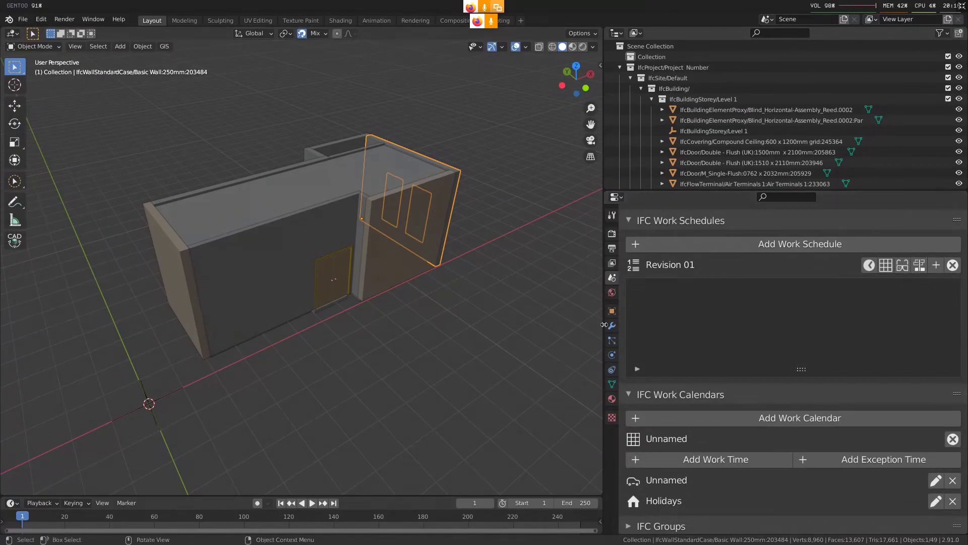
left_click_drag(604, 325, 367, 324)
left_click_drag(680, 371, 695, 409)
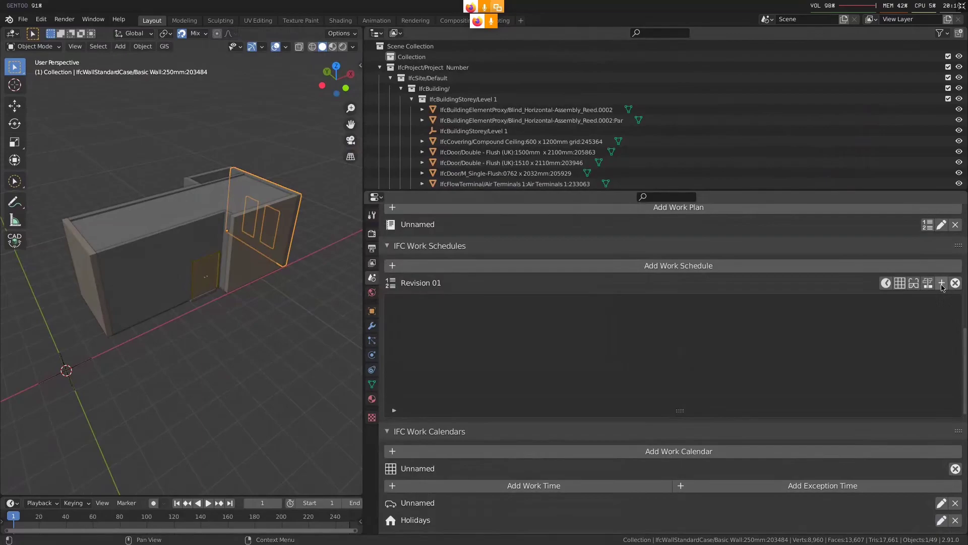
Add a top-level task to Revision 01 with identification 1000 and the name Excavation
left_click(941, 283)
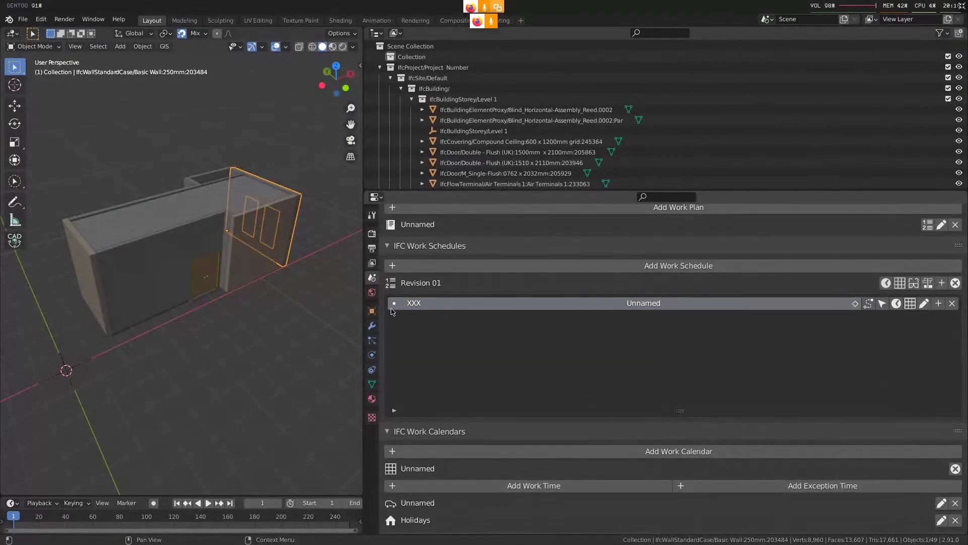
double_click(417, 304)
type("1000")
double_click(658, 308)
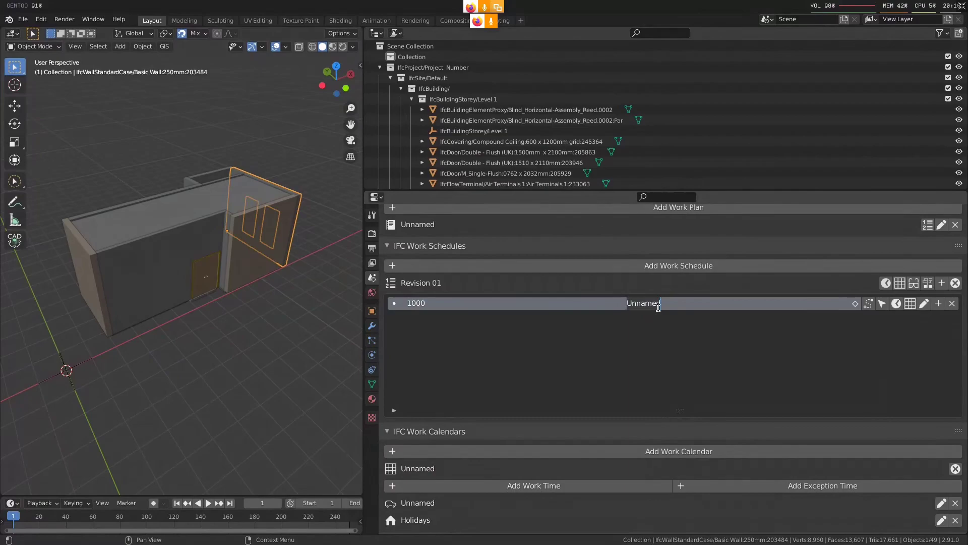
type("Excavation")
key("Return")
Add a second top-level task to Revision 01 with identification 2000 and the name Floor Slabs
left_click(941, 282)
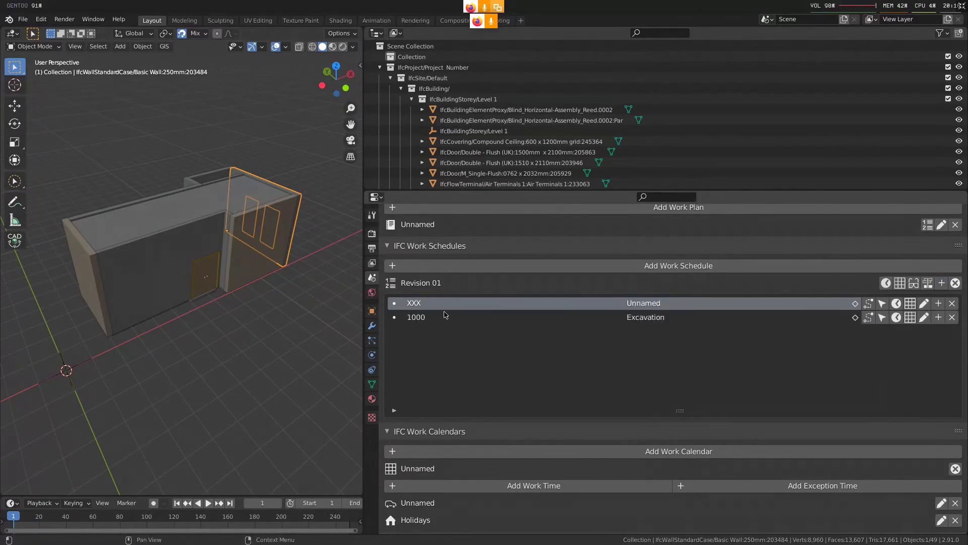
double_click(438, 305)
type("2000")
double_click(678, 305)
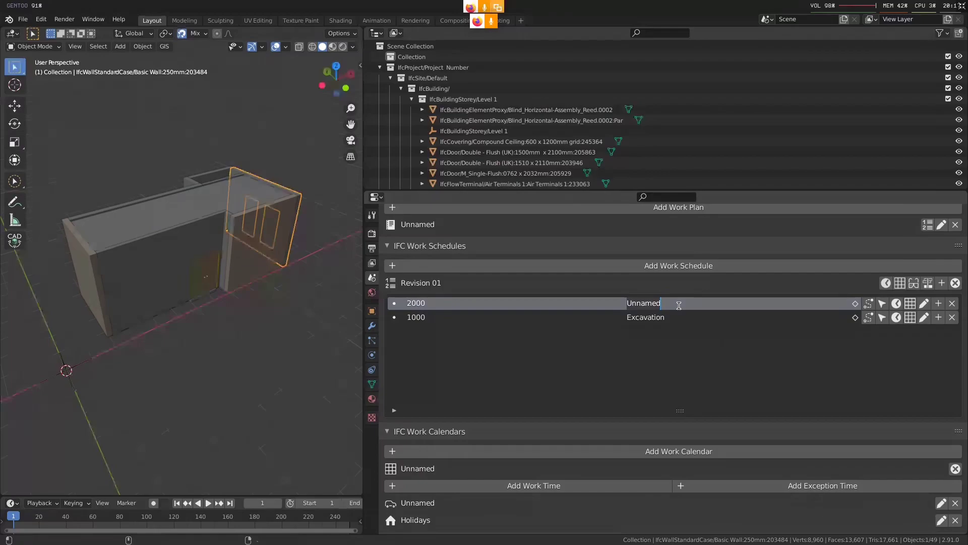
type("Floor Slabs")
key("Return")
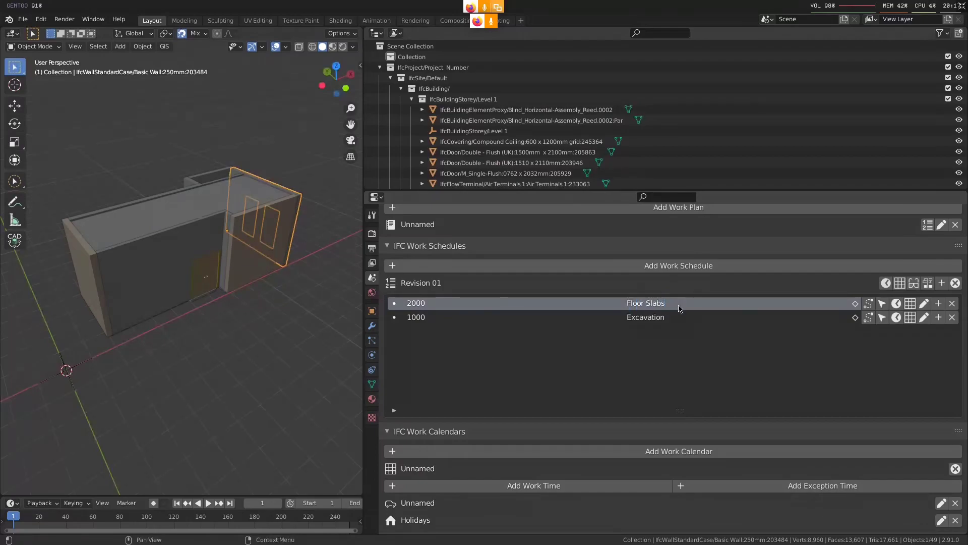
Add a subtask under Floor Slabs with identification 2100 and the name Ground Floor
left_click(939, 304)
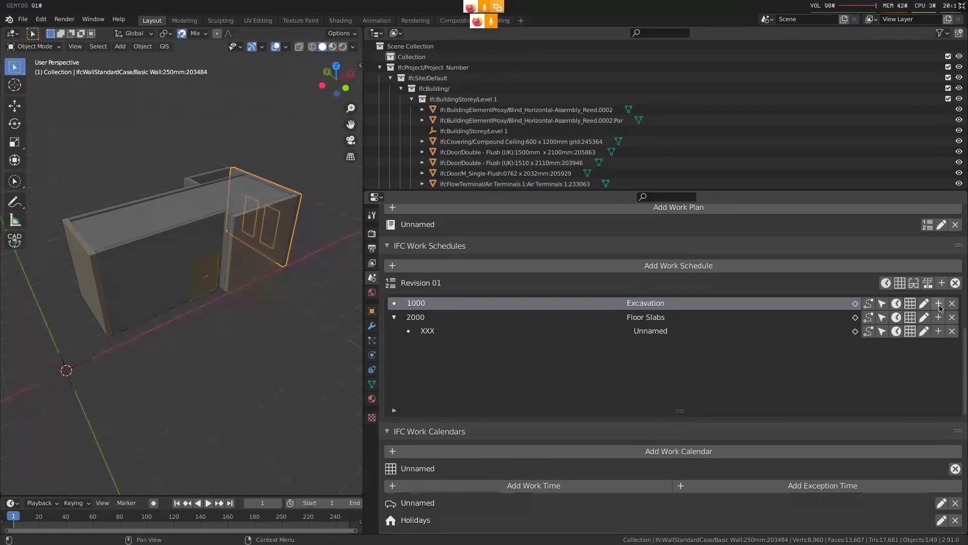
left_click(437, 333)
double_click(437, 332)
type("2100")
key("Return")
double_click(698, 333)
type("Ground Floor")
key("Return")
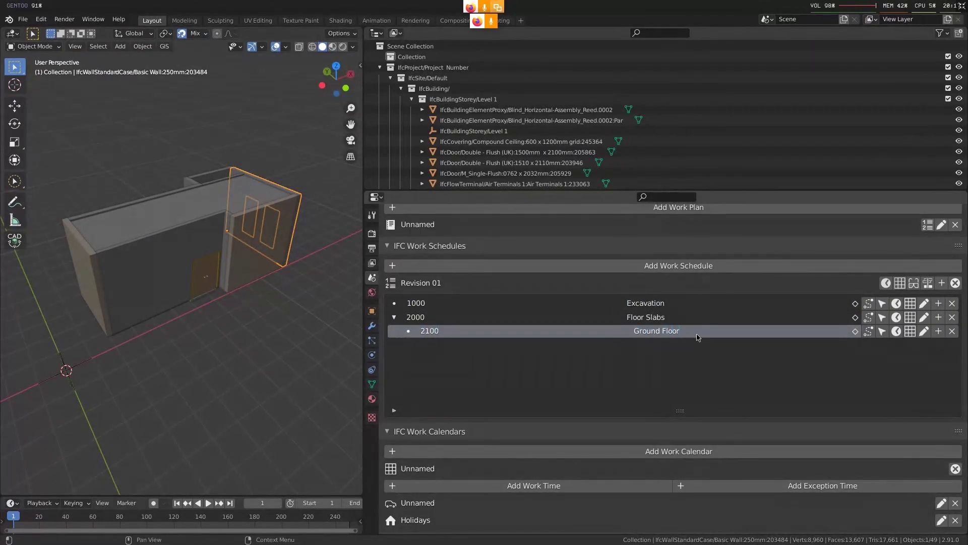
Add another subtask under Floor Slabs with identification 2200 and the name Level 1
left_click(938, 317)
double_click(439, 331)
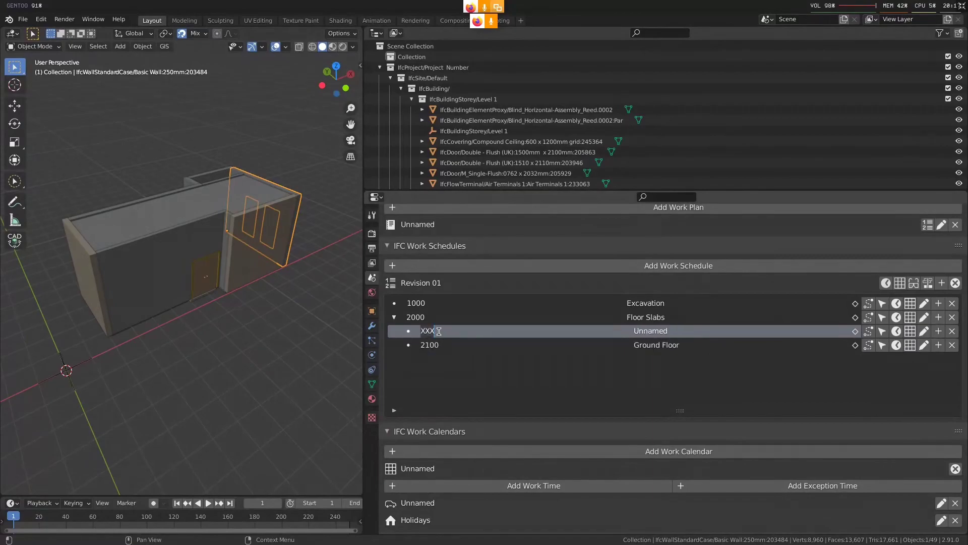
type("2200")
key("Return")
double_click(651, 331)
type("Level 1")
key("Return")
left_click(415, 317)
left_click(446, 345)
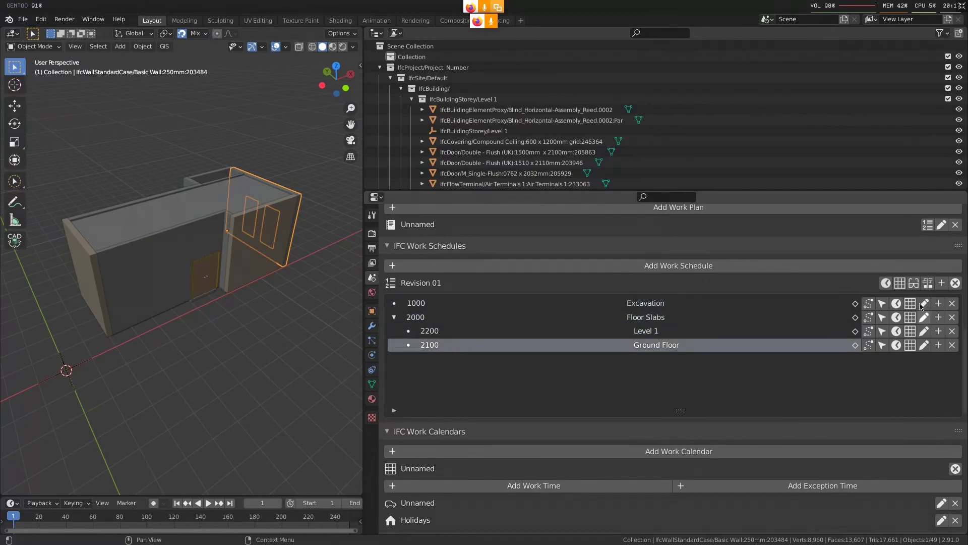
Show the task time columns in Revision 01 and reload its task list
left_click(886, 282)
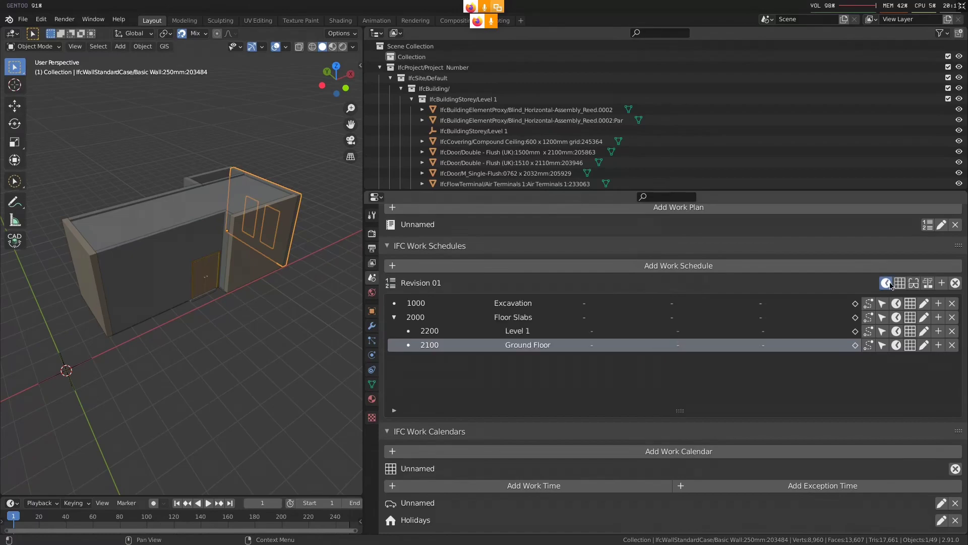
left_click(956, 284)
left_click(927, 284)
left_click(438, 333)
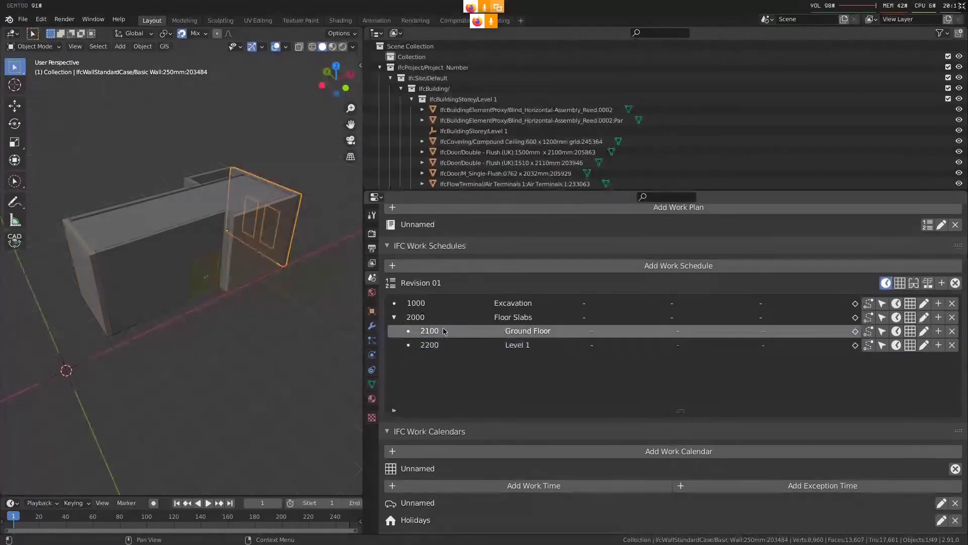
left_click(446, 347)
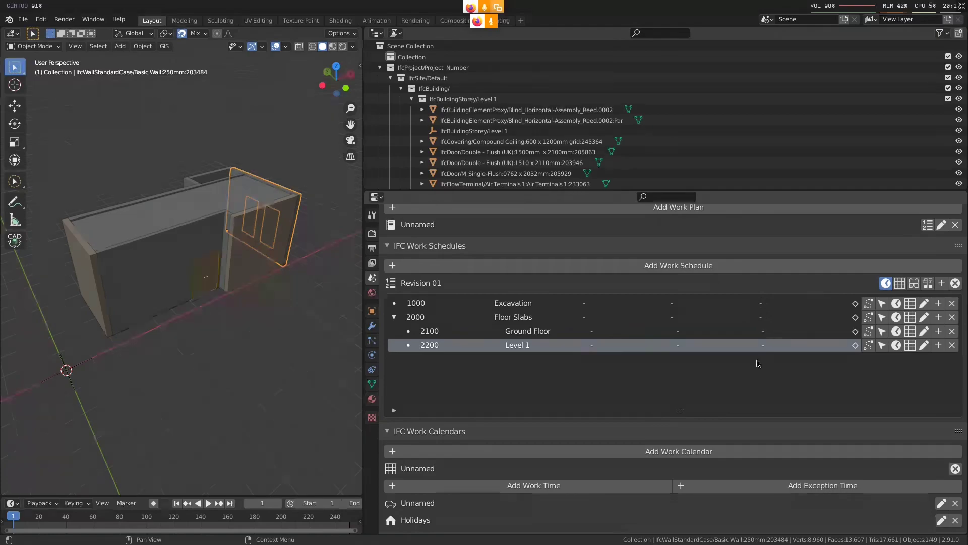
Set the Excavation task's start date to 01/01/21
double_click(597, 303)
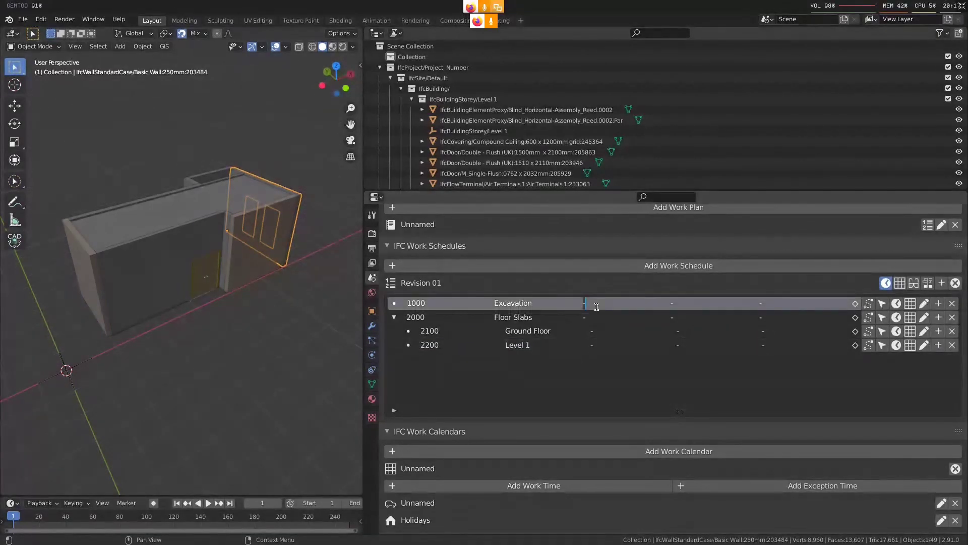
type("01/01/21")
key("Return")
Examine the Excavation task's time attributes, including its schedule start, and close them without saving
left_click(896, 303)
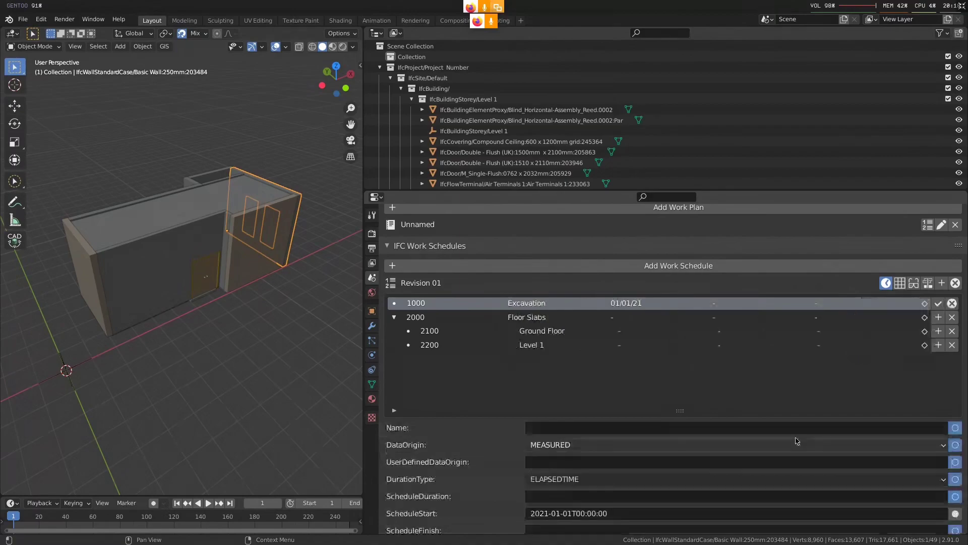
scroll(746, 307, "down", 6)
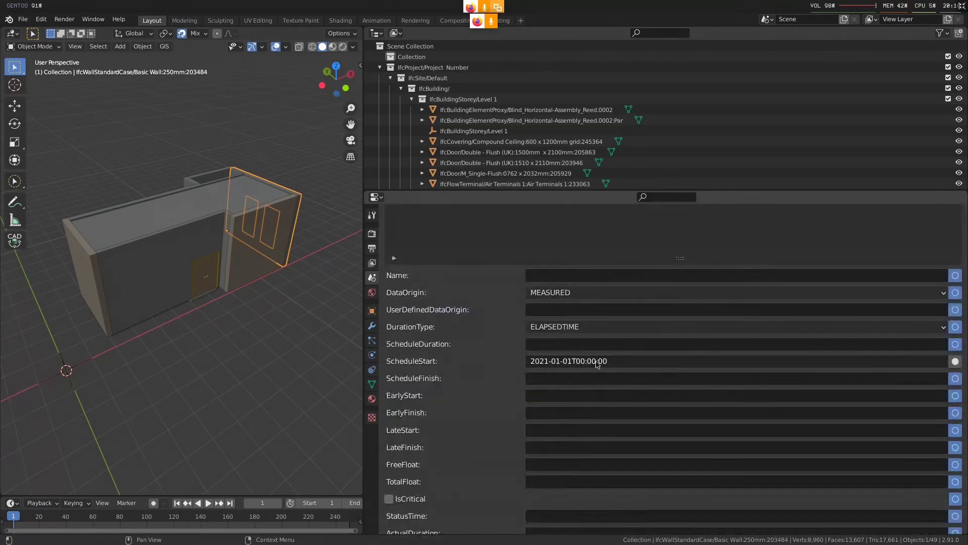
scroll(656, 393, "up", 5)
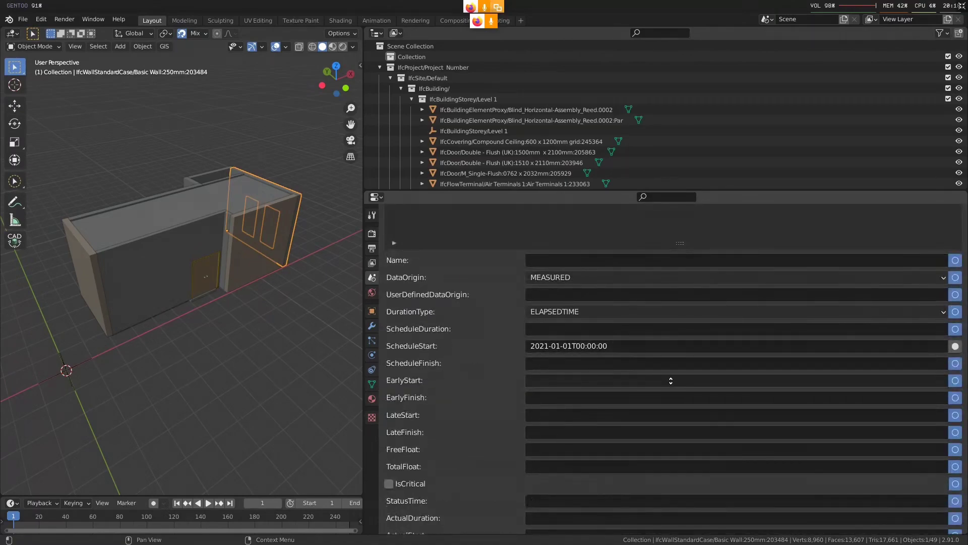
scroll(691, 413, "down", 5)
scroll(655, 429, "up", 5)
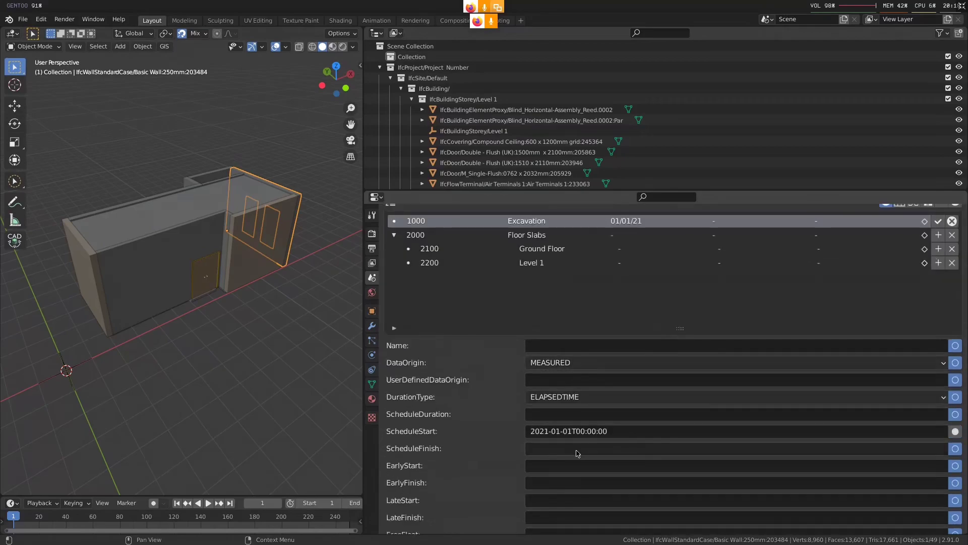
scroll(606, 450, "down", 1)
scroll(606, 450, "up", 5)
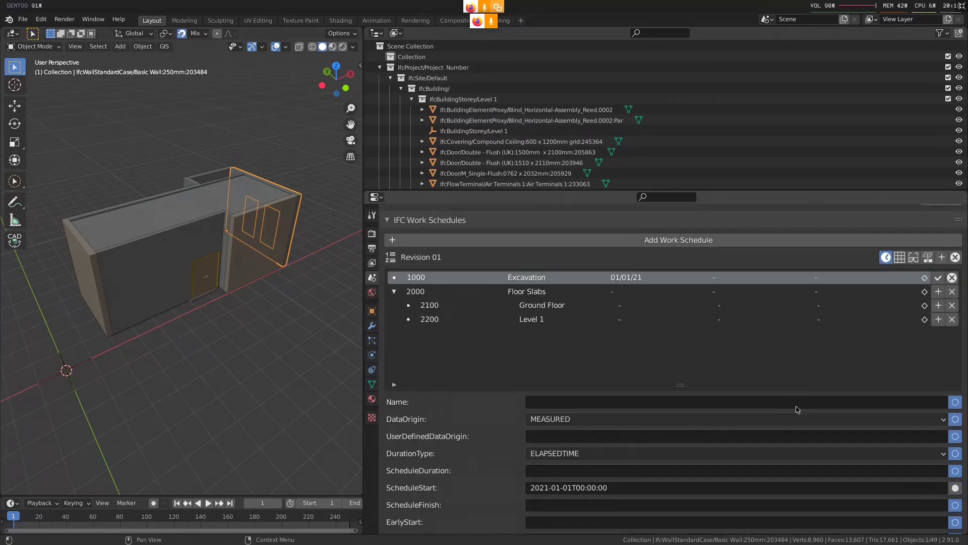
left_click(952, 277)
Set the Excavation task's finish date to 07/01/21
double_click(672, 278)
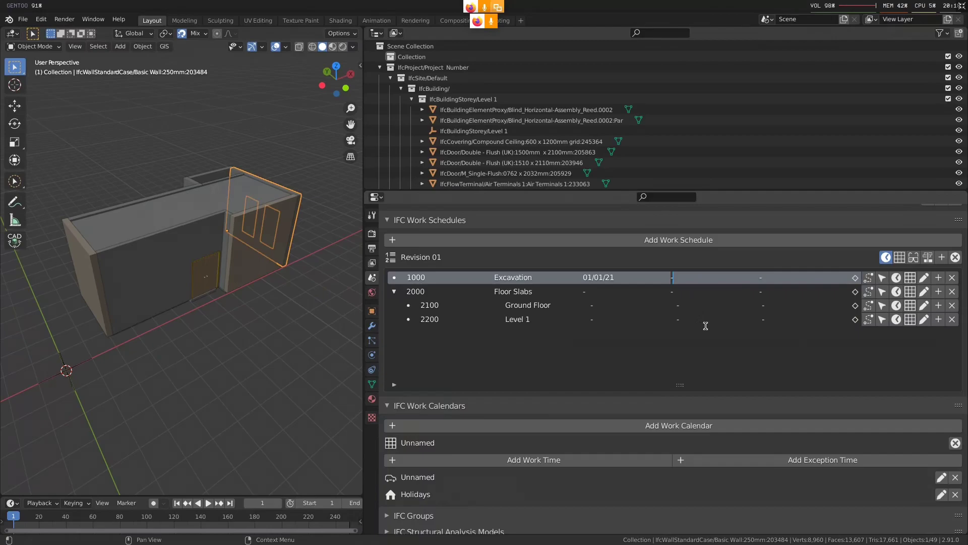
type("20-")
type("21-01-07")
key("Return")
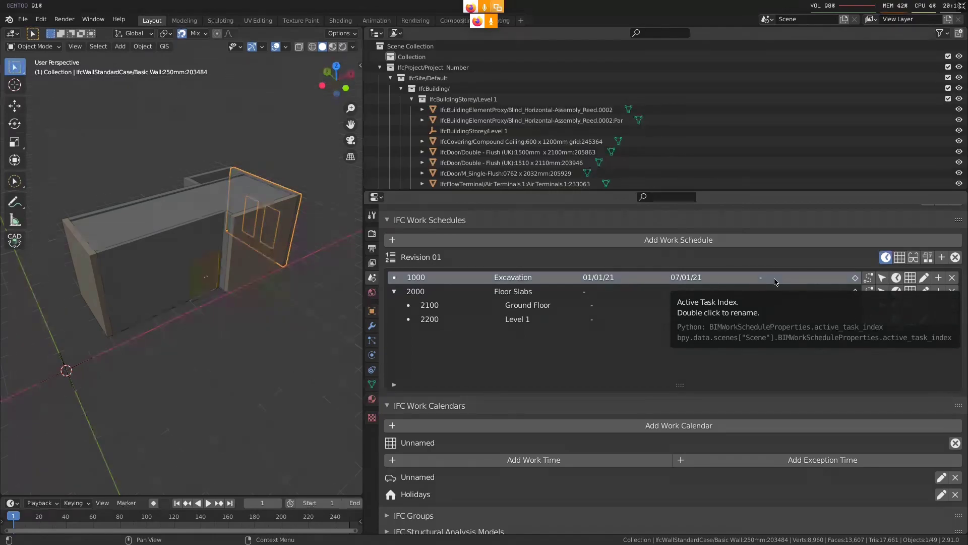
double_click(775, 279)
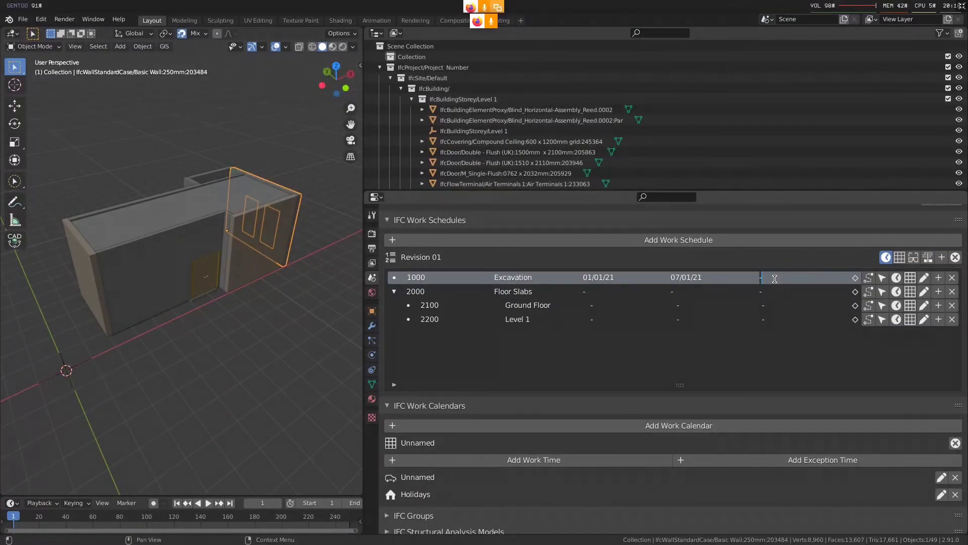
type("3")
left_click(824, 394)
key("super+1")
key("super+2")
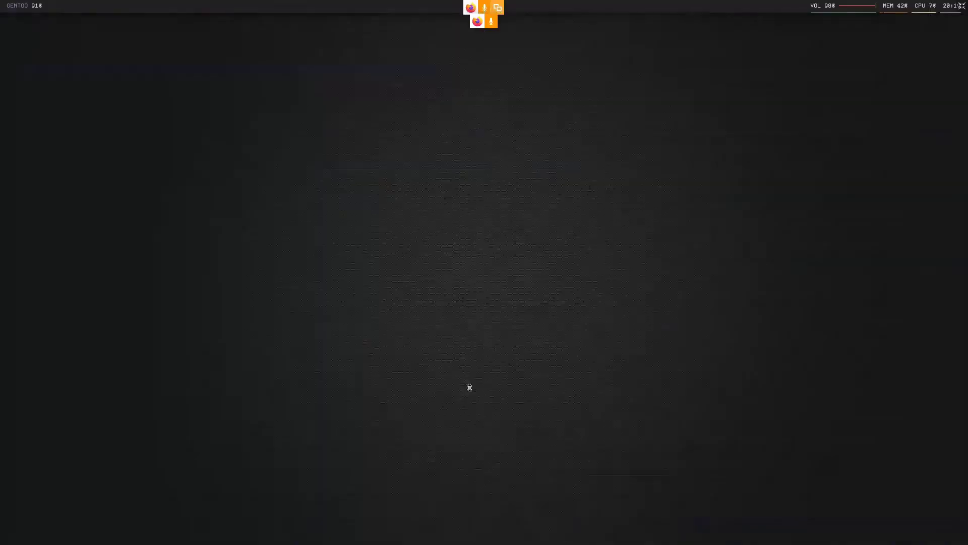
key("super+3")
Set the Excavation task's duration to P3D
left_click(788, 278)
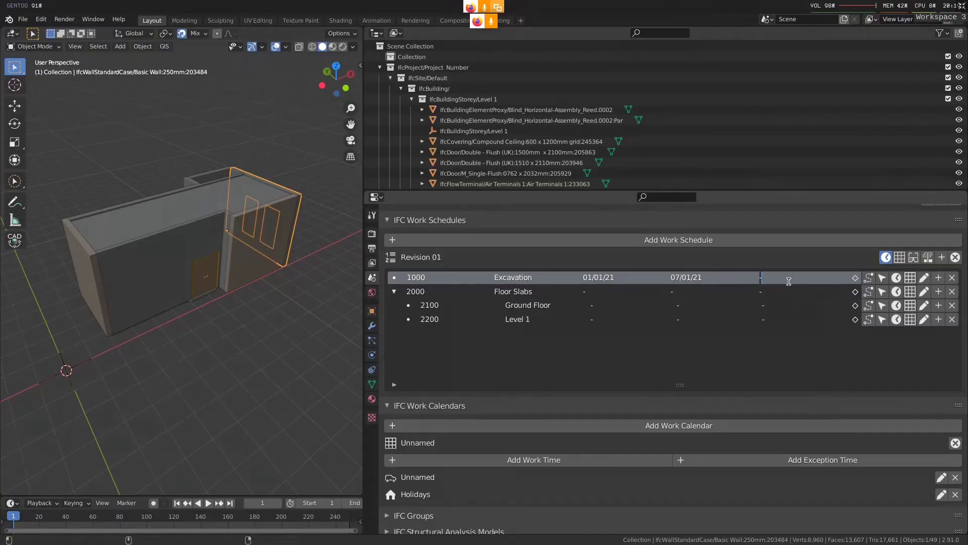
type("P3D")
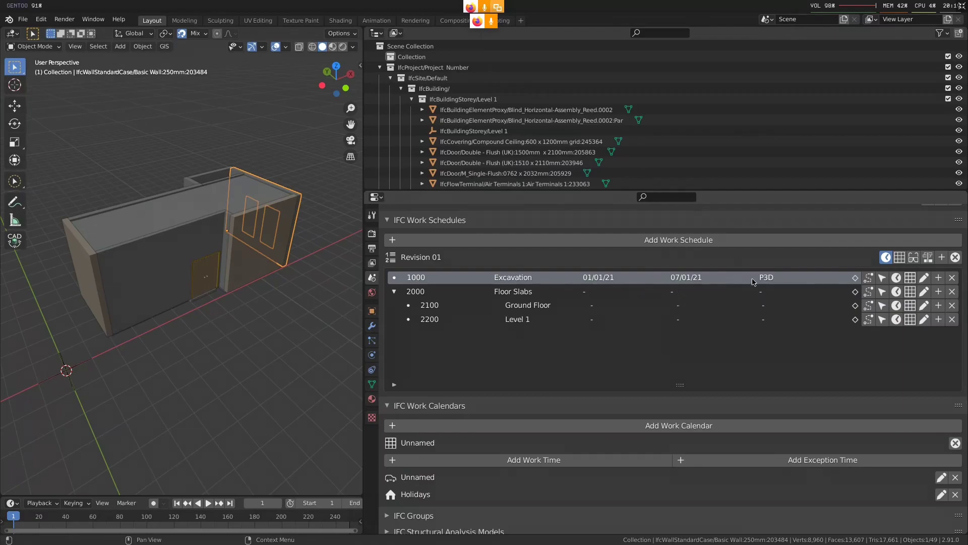
Open the Excavation task's time attributes, review the schedule dates and duration, and save the attributes
left_click(897, 278)
scroll(898, 278, "down", 4)
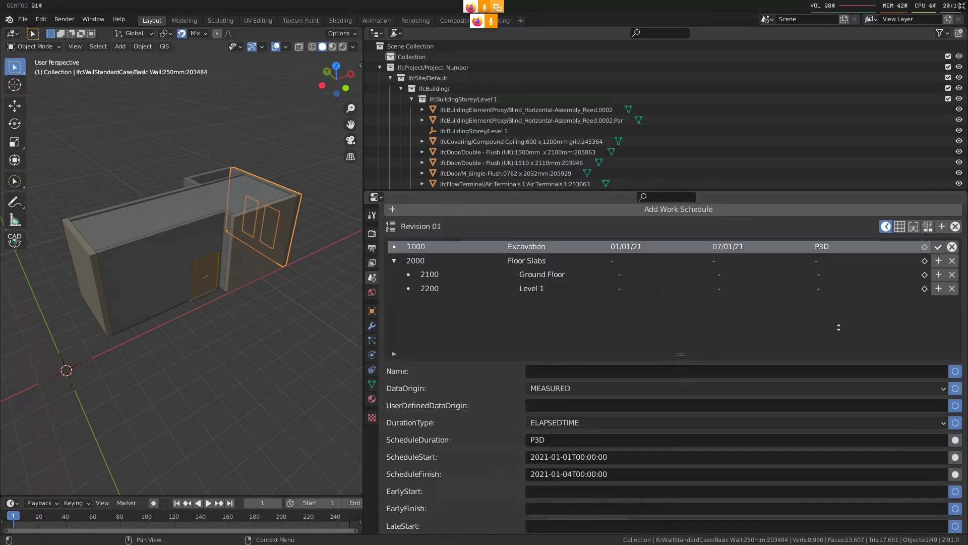
scroll(893, 238, "up", 2)
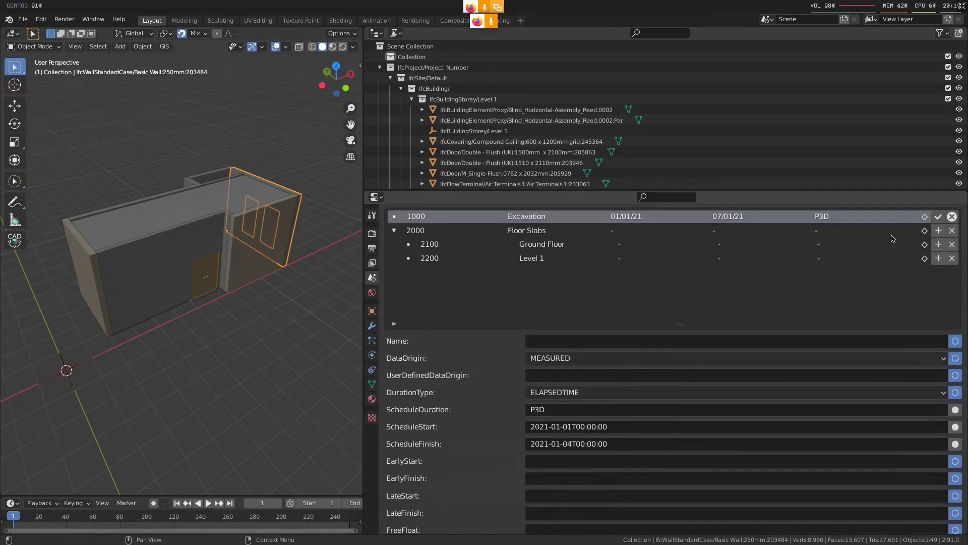
left_click(938, 216)
scroll(790, 299, "up", 3)
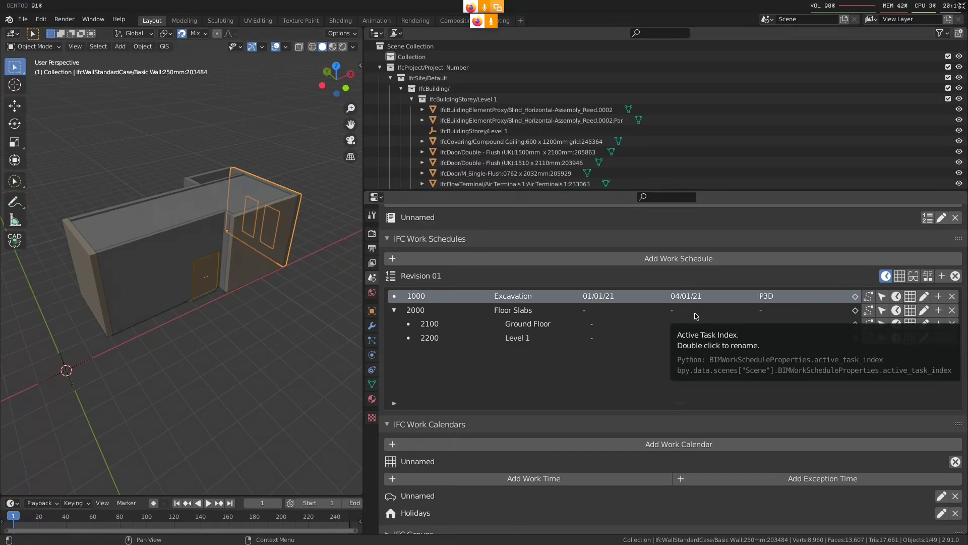
Assign Floor Slabs as a successor of the Excavation task and add a lag time to that relationship
left_click(872, 301)
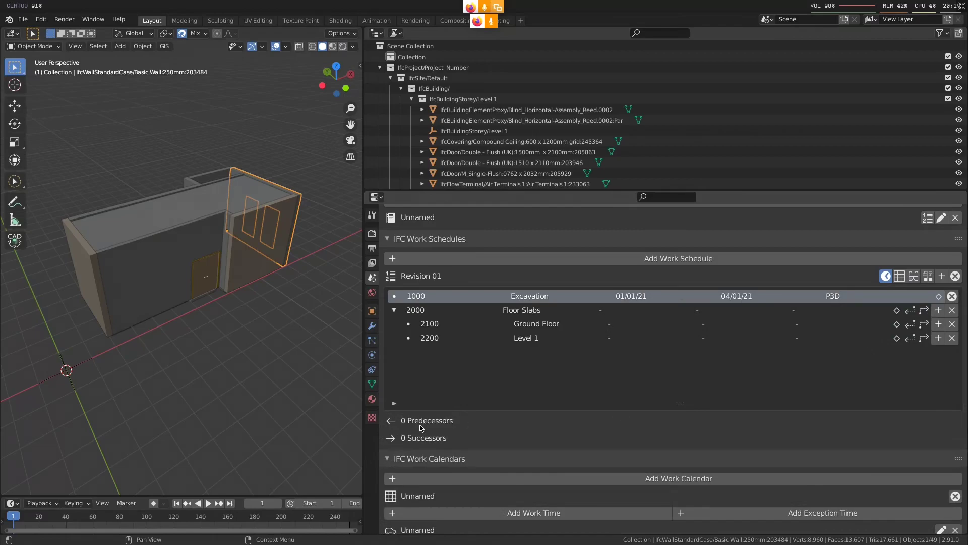
left_click(924, 310)
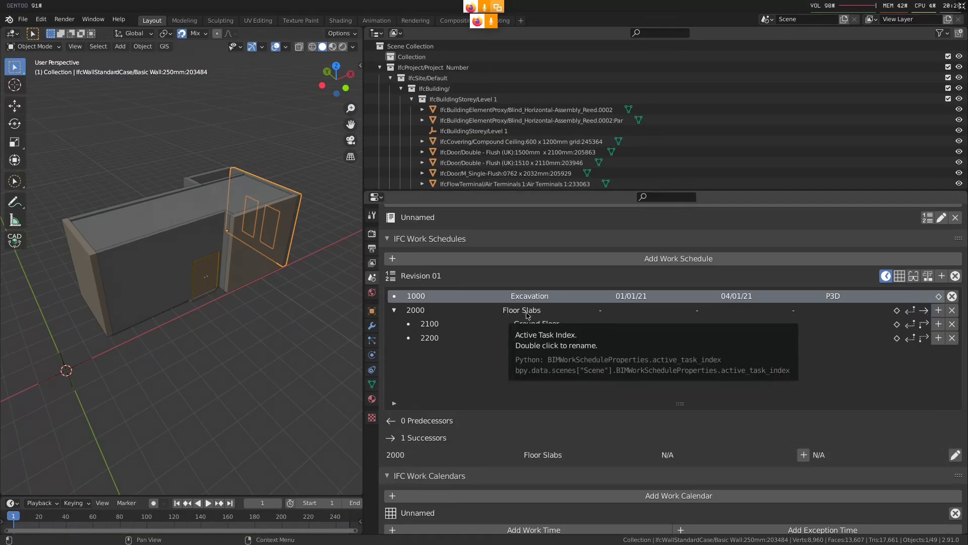
left_click(804, 455)
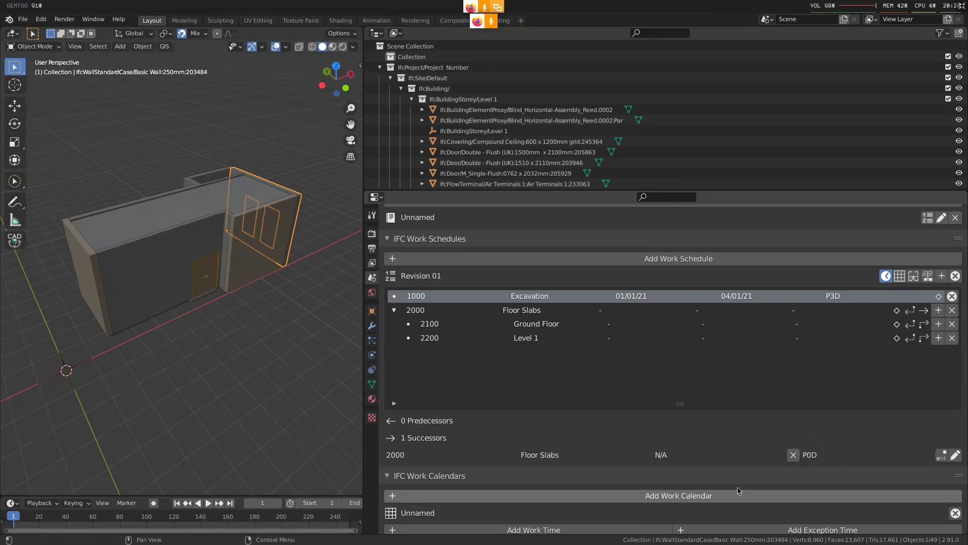
Set the Floor Slabs successor's lag to P3D with the duration type WORKTIME, and save it
scroll(738, 490, "down", 2)
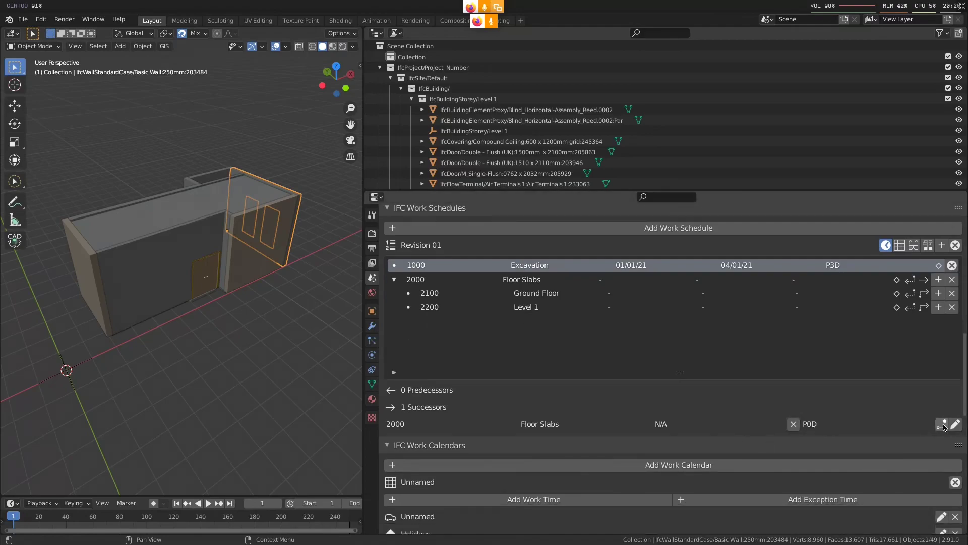
left_click(943, 425)
scroll(656, 464, "down", 1)
left_click(550, 476)
key("Left")
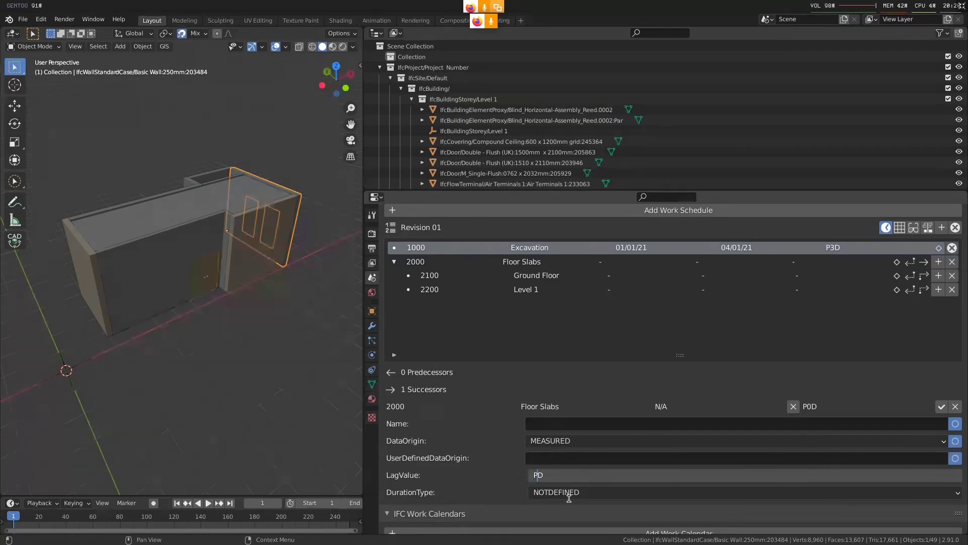
type("3")
key("Return")
left_click(570, 498)
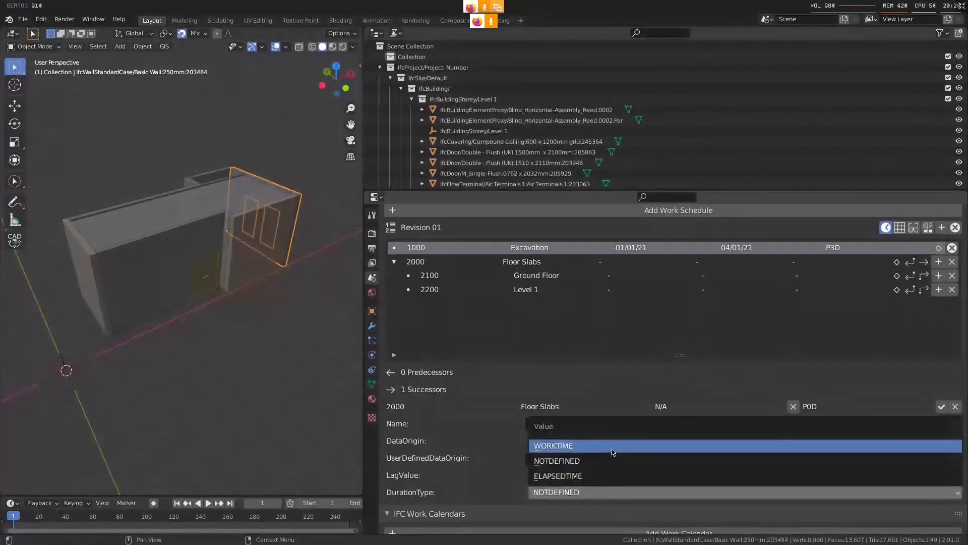
left_click(614, 448)
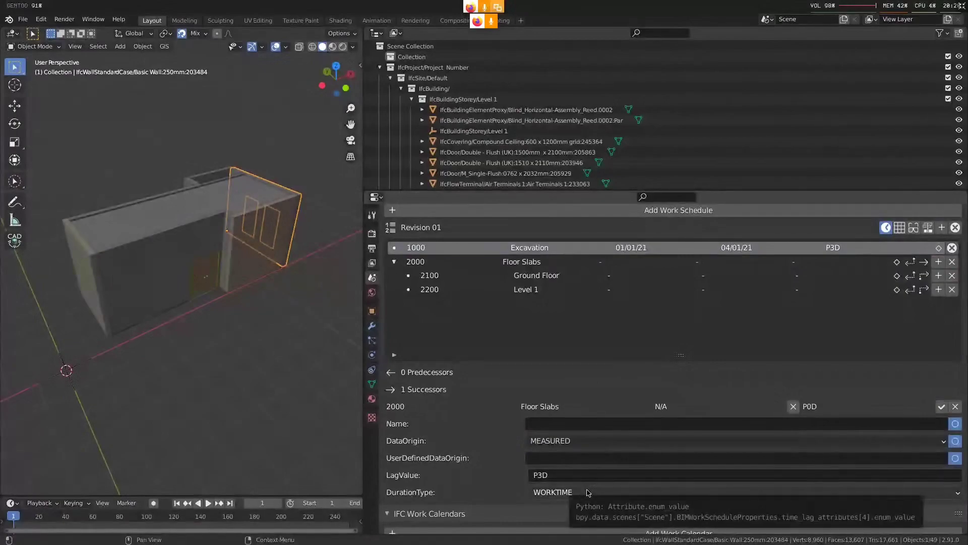
left_click(941, 407)
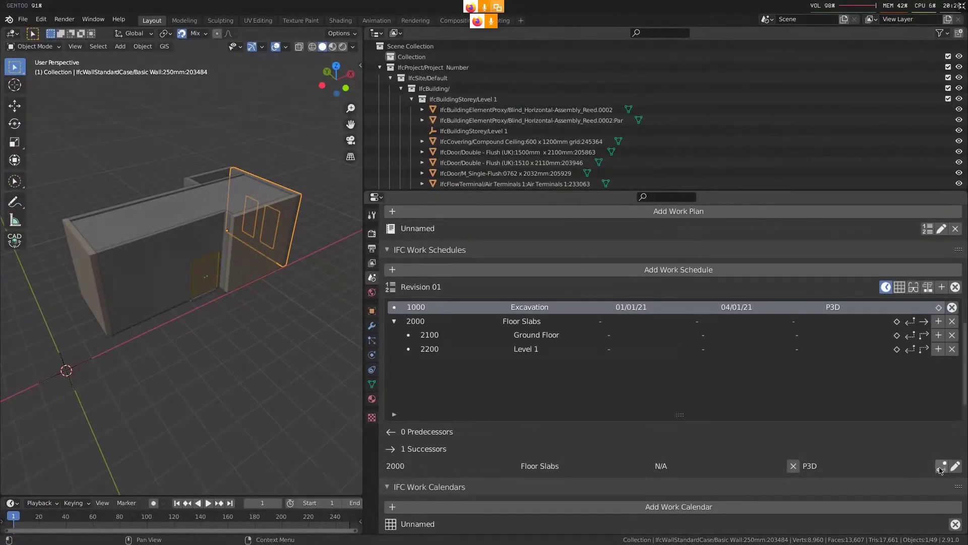
Change the Floor Slabs lag's duration type to ELAPSEDTIME, save it, and finish editing the Excavation task's sequence
left_click(955, 466)
scroll(591, 450, "down", 5)
left_click(591, 450)
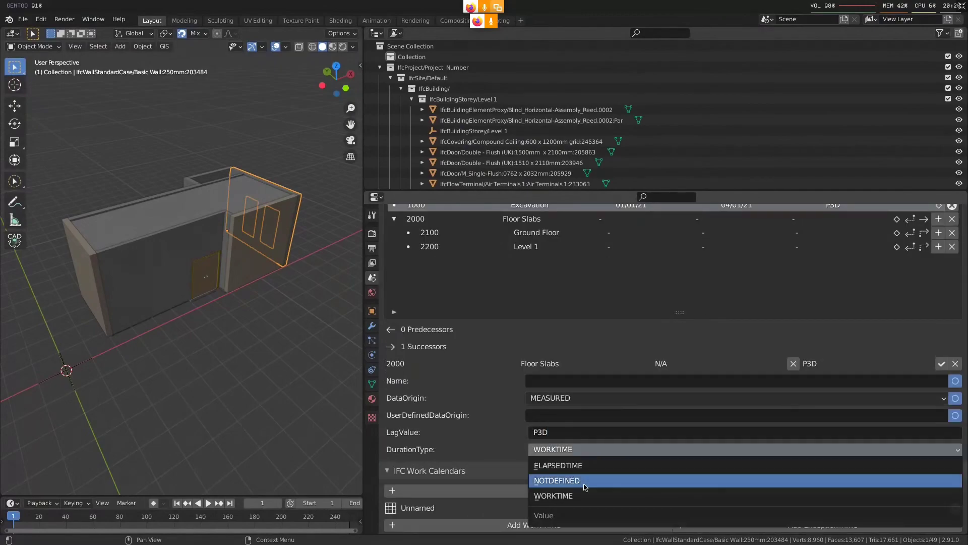
left_click(597, 460)
left_click(942, 364)
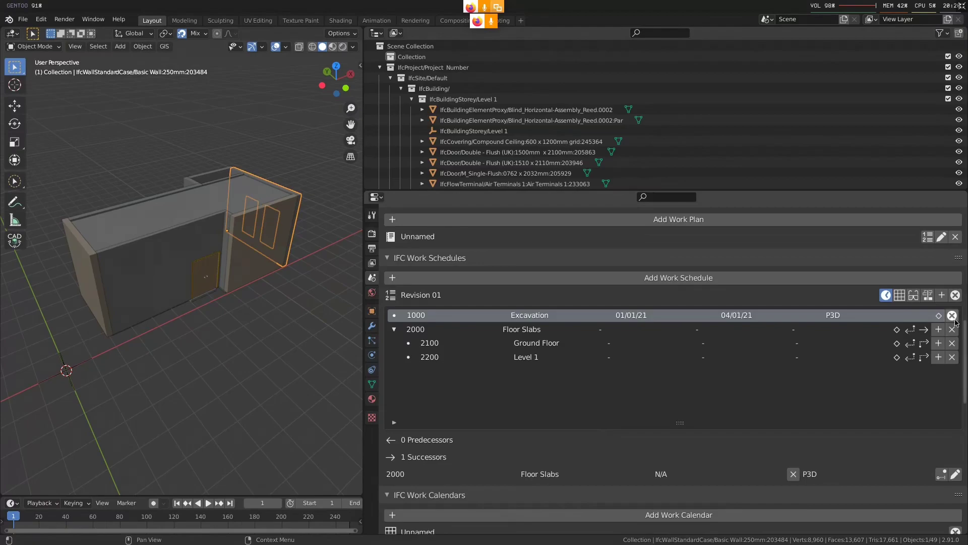
left_click(954, 318)
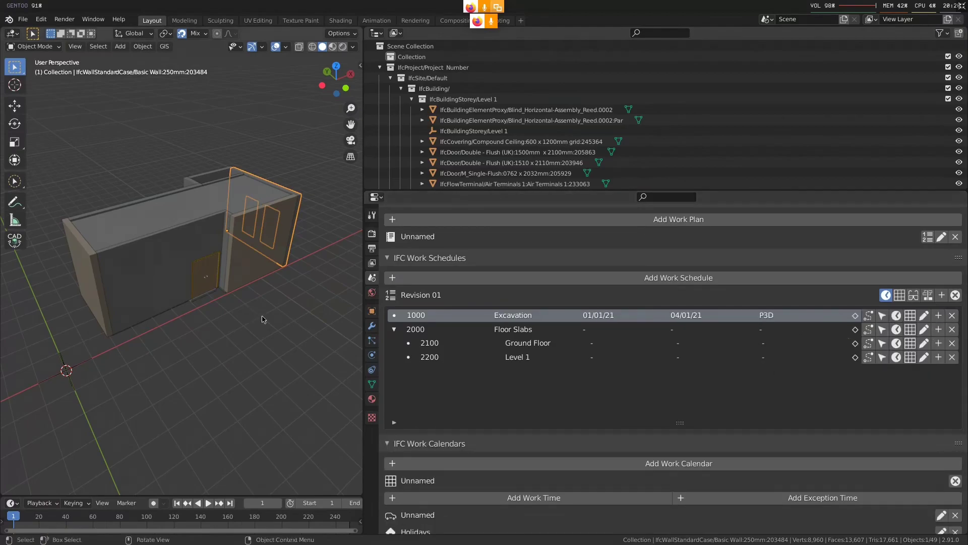
Show the calendar column for the Revision 01 tasks and open the Excavation task's calendar assignment
middle_click_drag(260, 313, 202, 291)
left_click(900, 297)
scroll(761, 379, "down", 10)
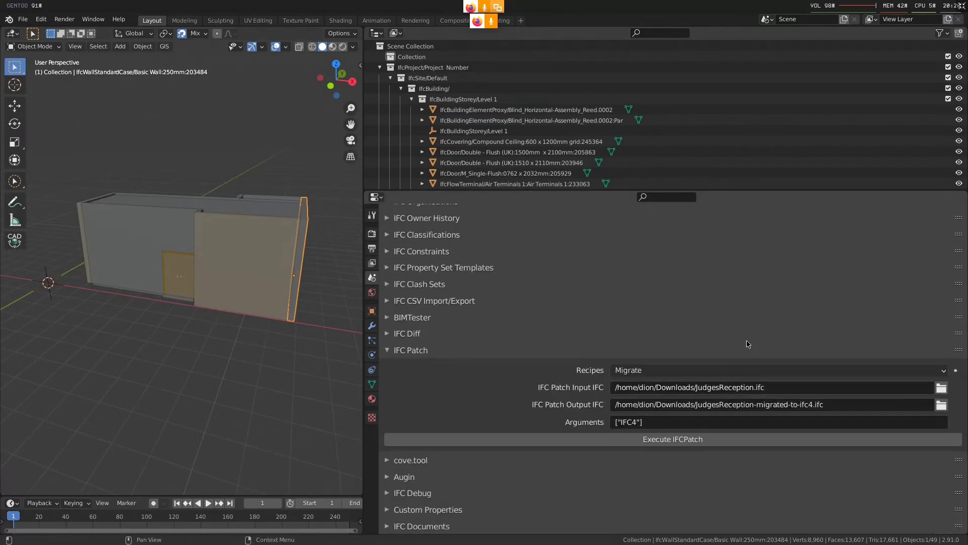
scroll(761, 388, "up", 12)
scroll(820, 455, "up", 1)
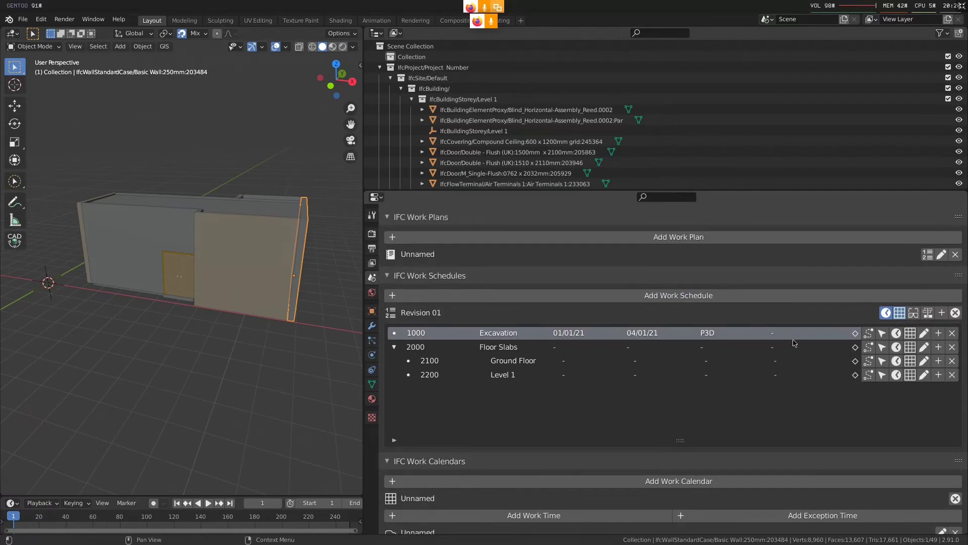
scroll(680, 345, "down", 2)
left_click(906, 290)
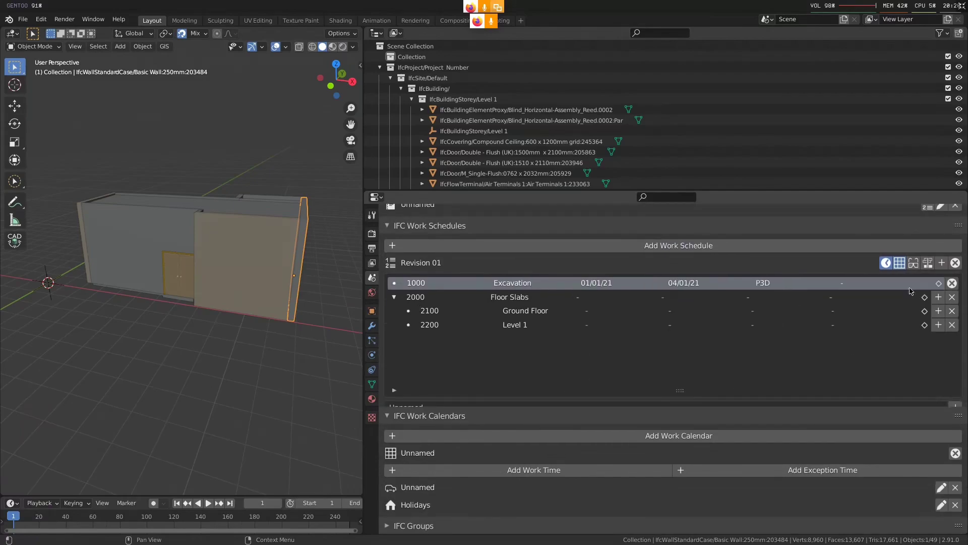
scroll(658, 501, "down", 2)
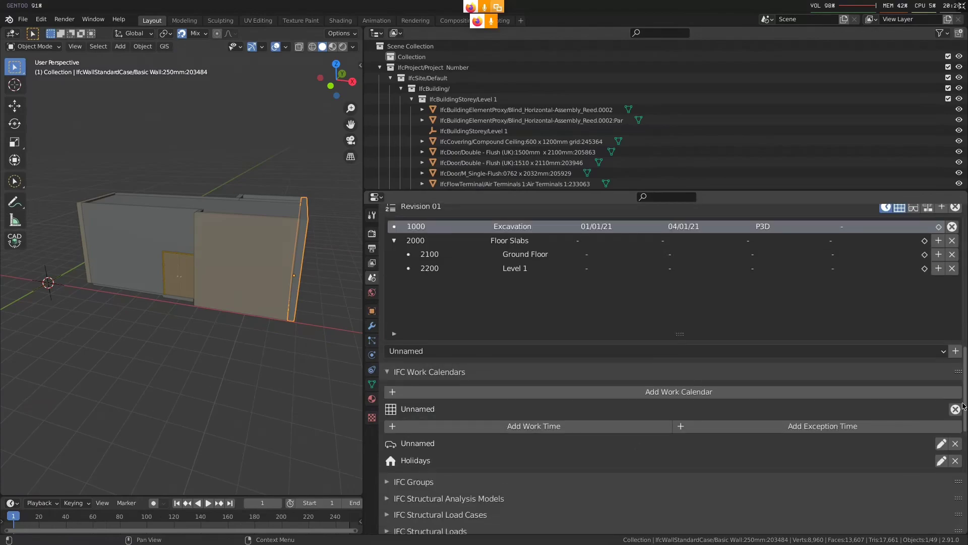
Finish editing the unnamed work calendar's times, rename the calendar to 9-5 Office Hours, and save it
left_click(954, 408)
left_click(941, 409)
left_click(640, 444)
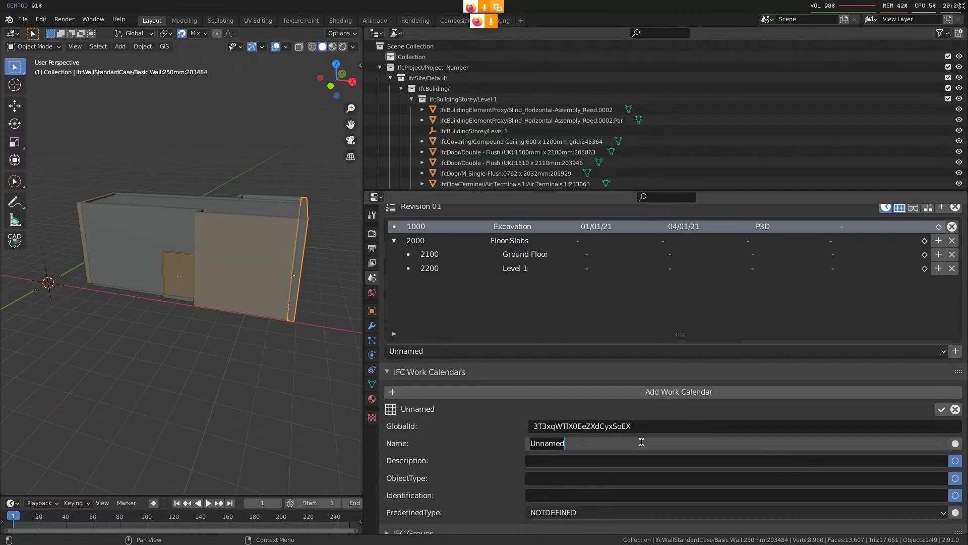
type("Defaul")
key("BackSpace")
key("BackSpace")
key("BackSpace")
key("BackSpace")
key("BackSpace")
key("BackSpace")
type("9-5 Office Hours")
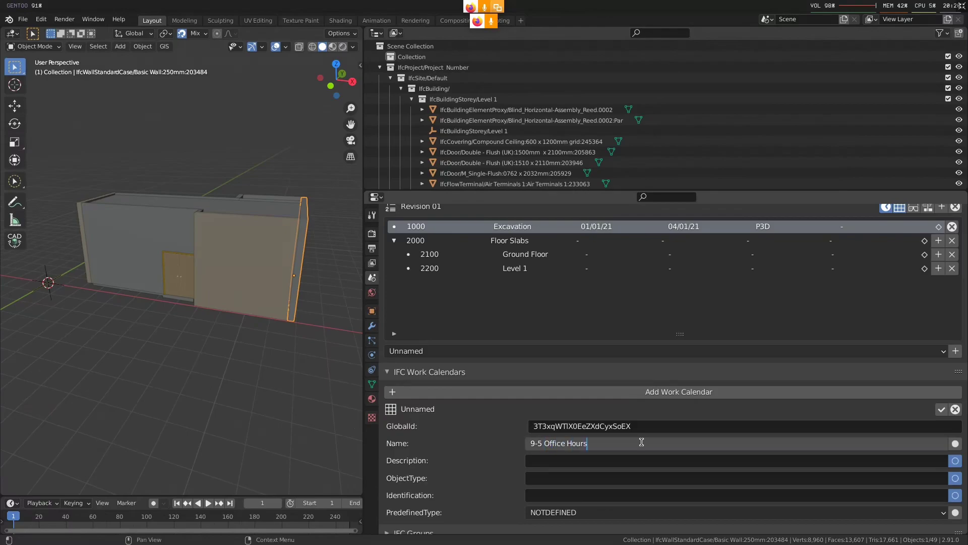
key("Return")
scroll(678, 467, "down", 3)
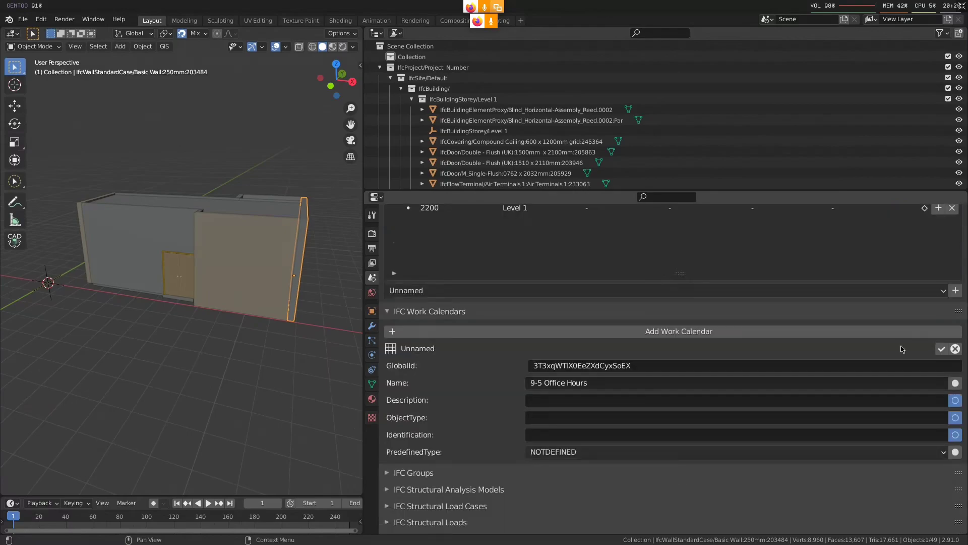
left_click(941, 349)
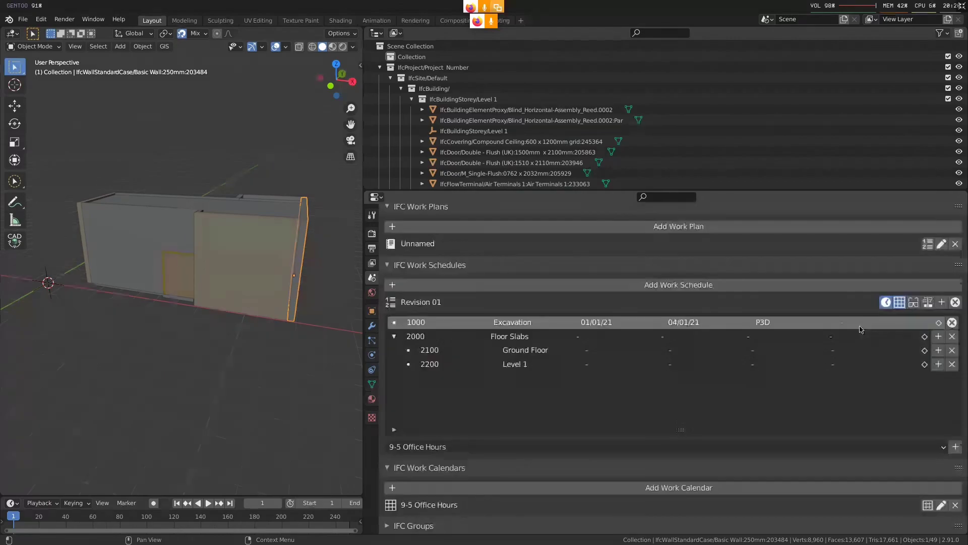
Assign the 9-5 Office Hours calendar to the Excavation and Floor Slabs tasks
left_click(956, 447)
left_click(835, 336)
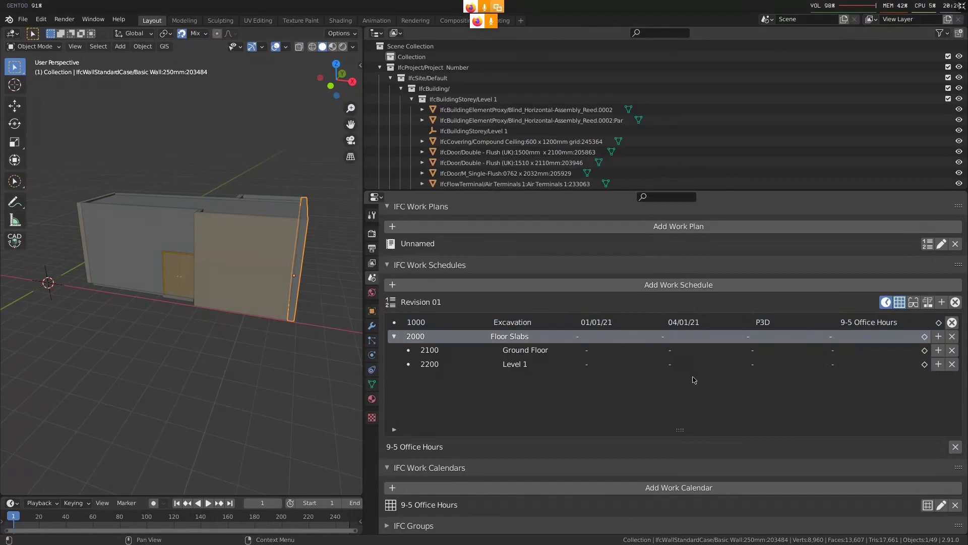
left_click(952, 323)
left_click(911, 337)
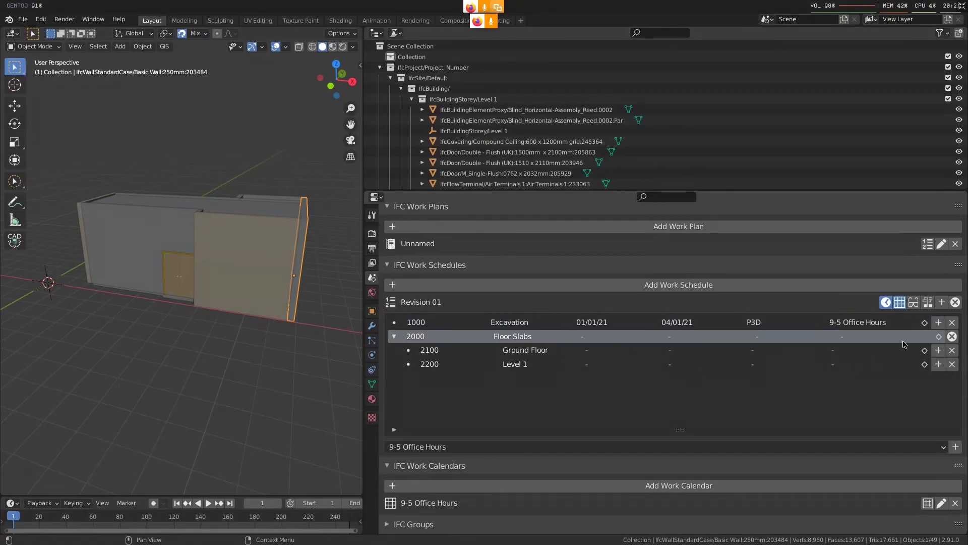
left_click(956, 446)
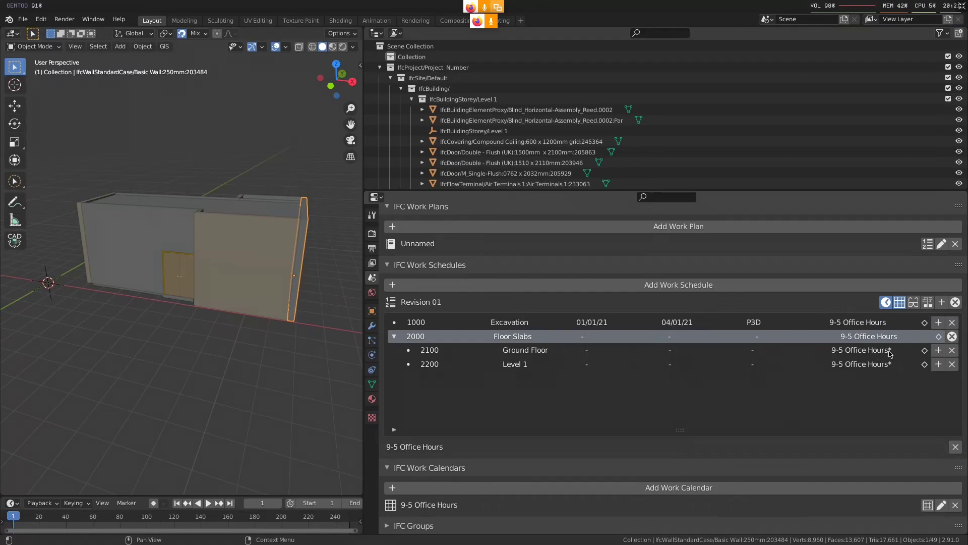
left_click(951, 336)
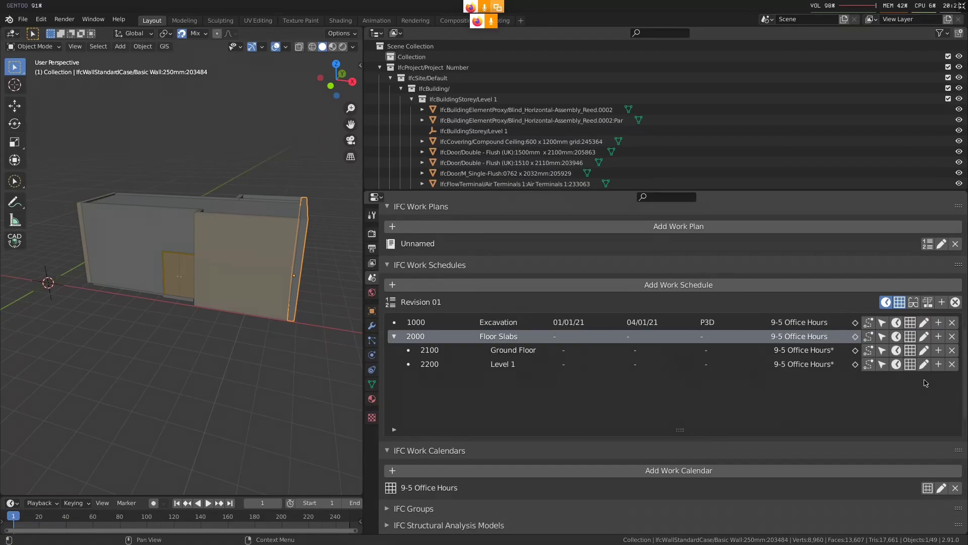
Set the Ground Floor task's start and finish dates to 01/01/21
left_click(575, 355)
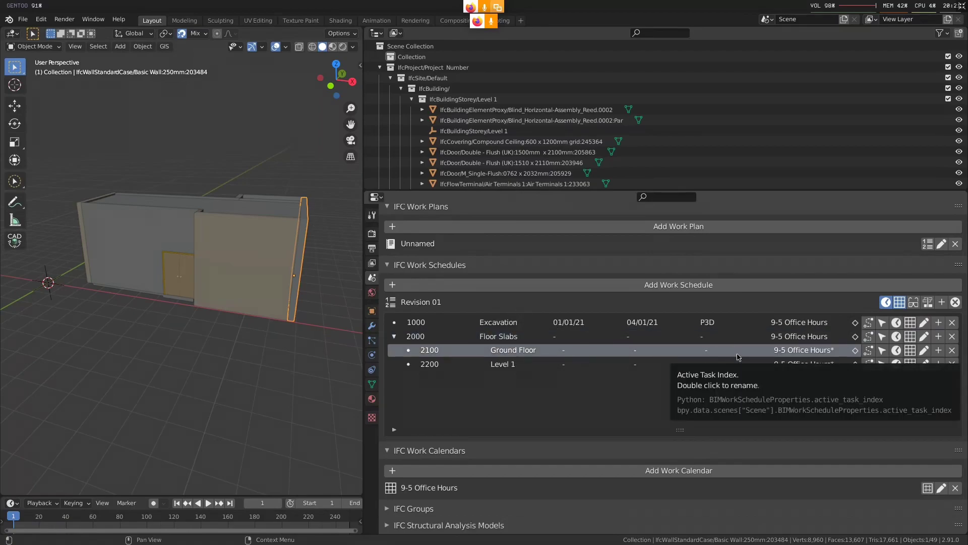
left_click(579, 354)
type("2021-01")
key("Return")
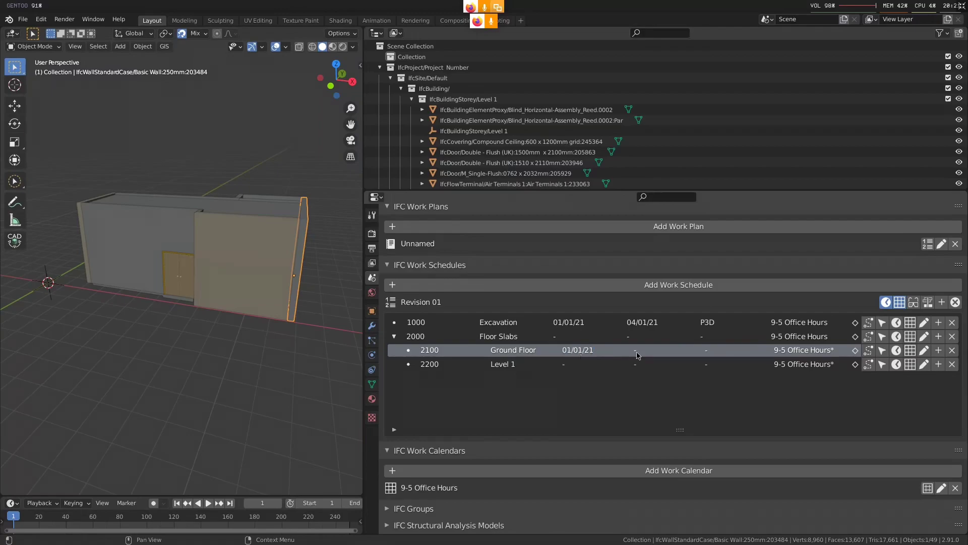
type("1")
key("Return")
Set the Level 1 task's start date to 2021-01-01 and reload the Revision 01 tasks to refresh the Floor Slabs summary
left_click(573, 336)
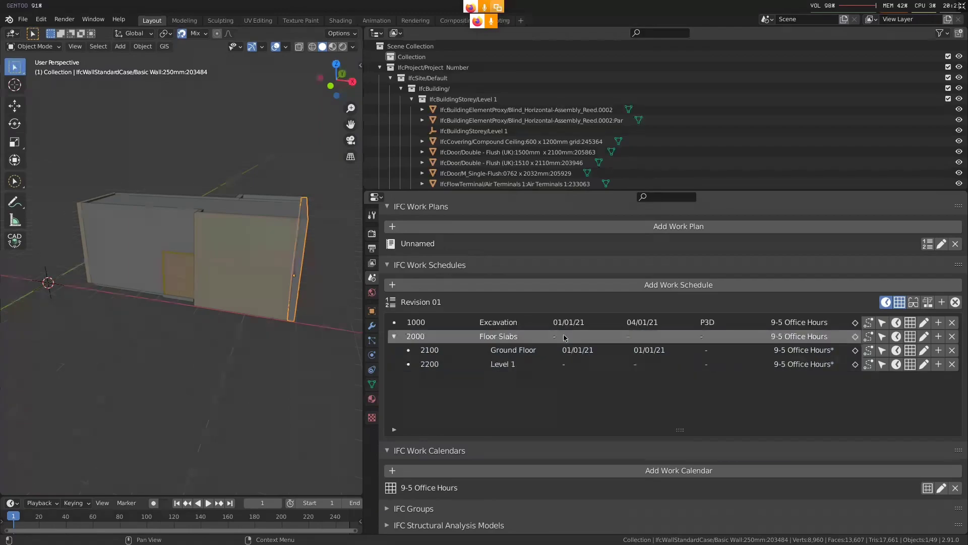
double_click(573, 364)
type("2021-01-01")
key("Return")
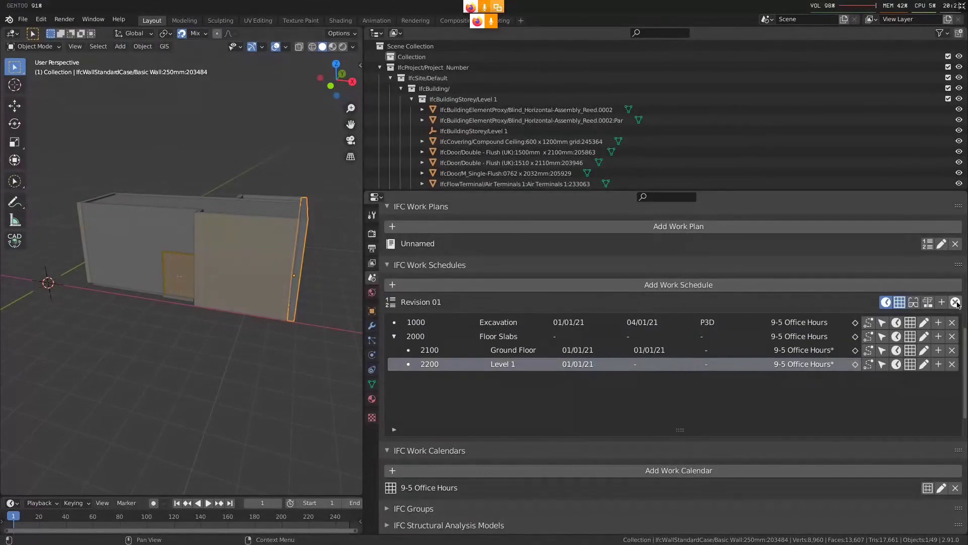
left_click(956, 302)
left_click(941, 302)
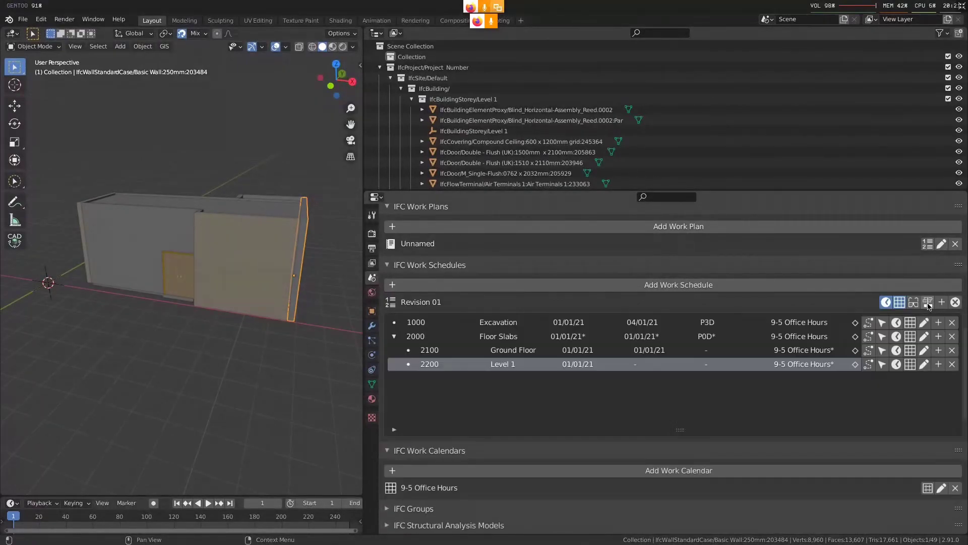
left_click(574, 337)
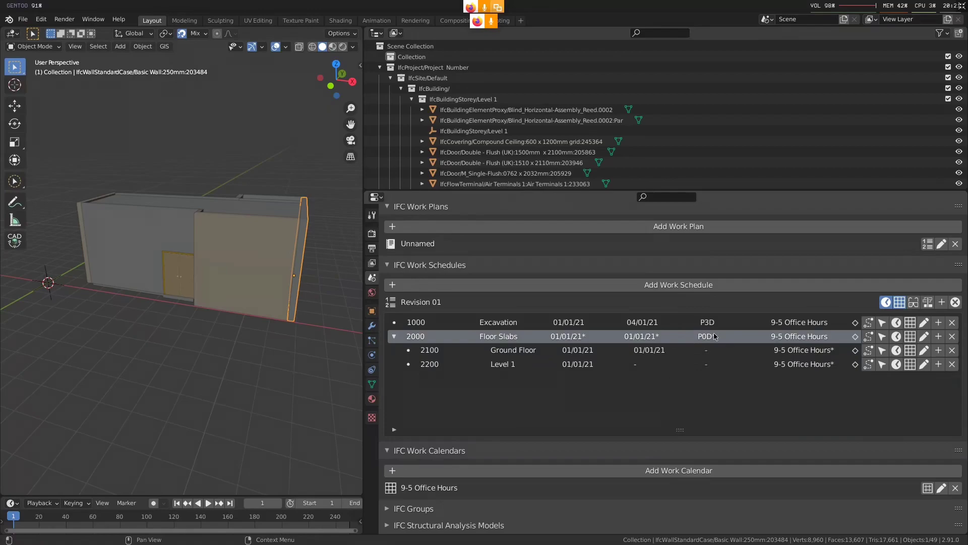
Set the Excavation task's schedule duration to P7D in its time attributes and save them
left_click(896, 322)
scroll(734, 324, "down", 6)
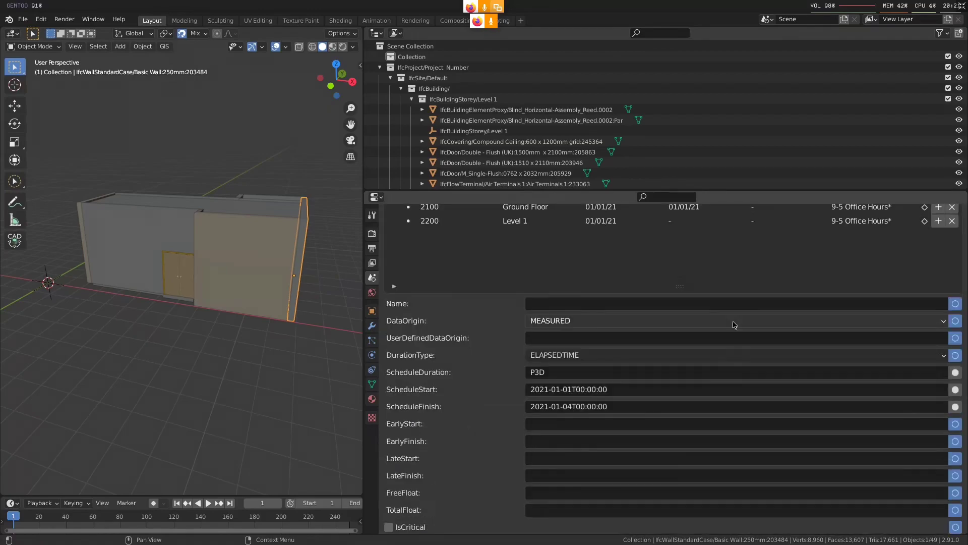
left_click(585, 356)
left_click(584, 356)
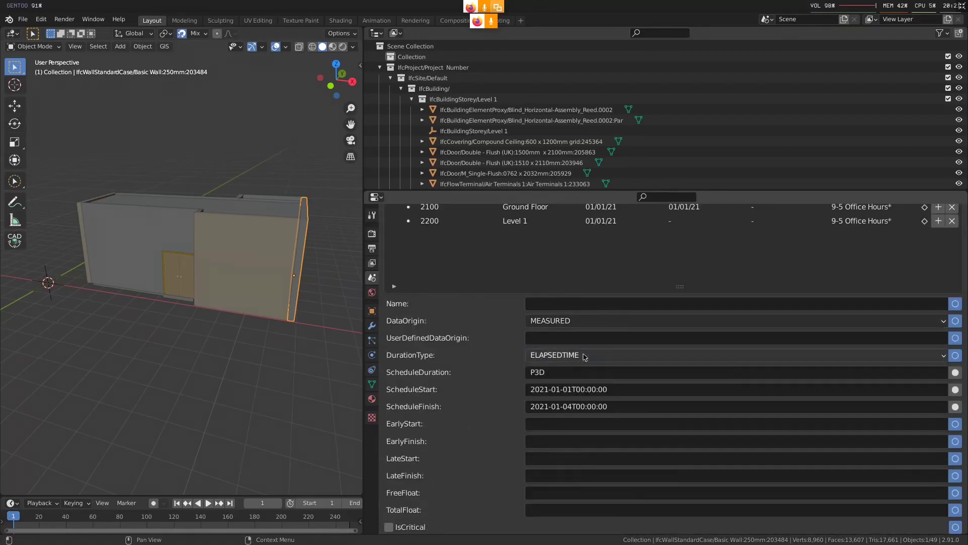
scroll(545, 432, "up", 3)
left_click(540, 445)
type("P7D")
key("Return")
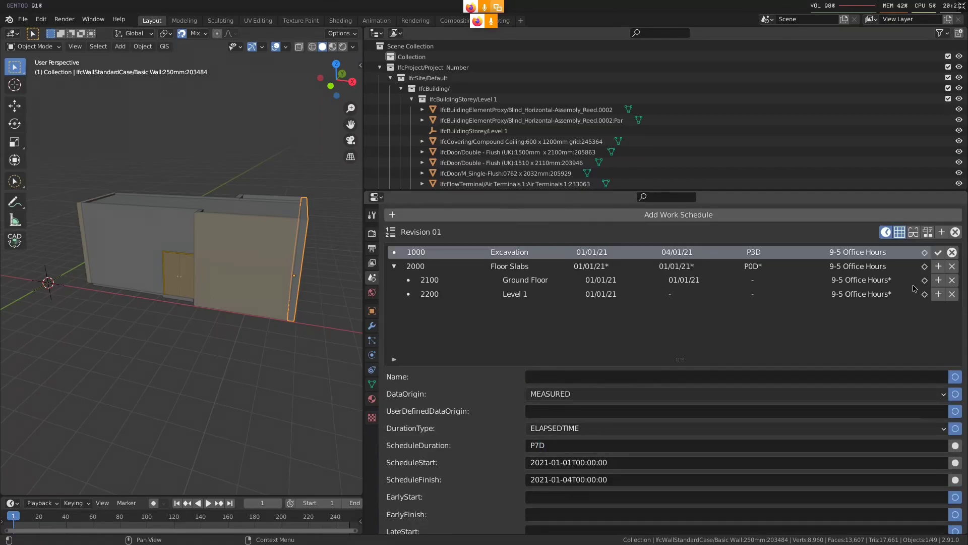
left_click(938, 252)
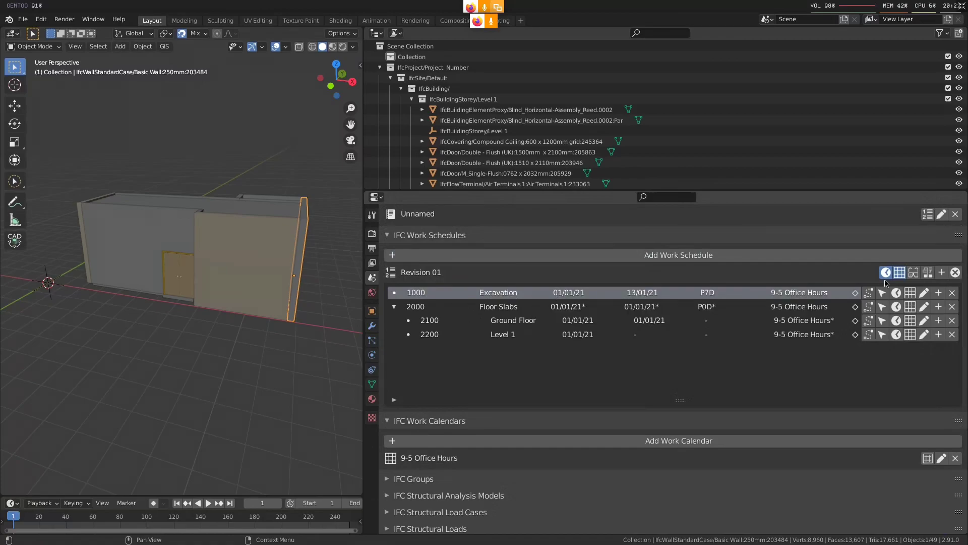
Set the Excavation task's duration type to WORKTIME in its time attributes and save them
left_click(896, 292)
scroll(628, 468, "down", 1)
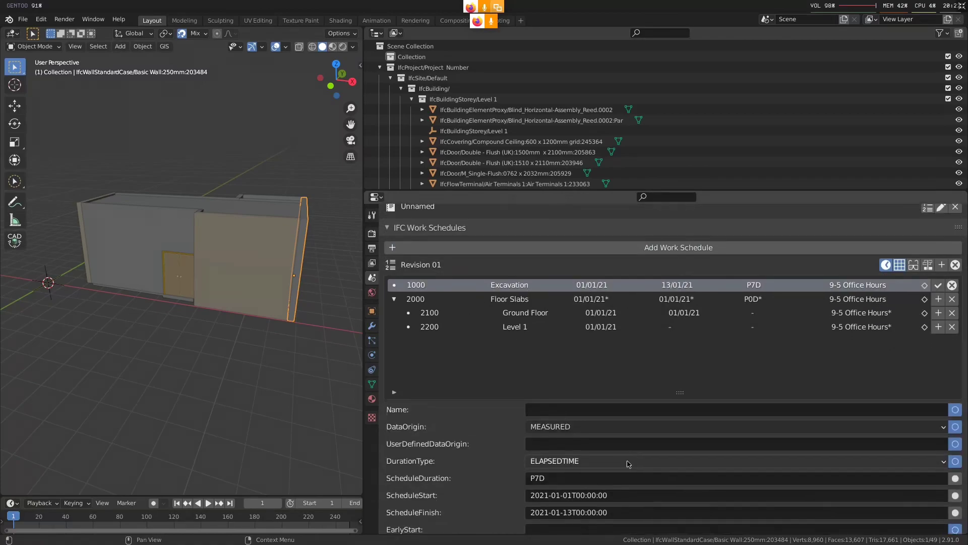
left_click(629, 464)
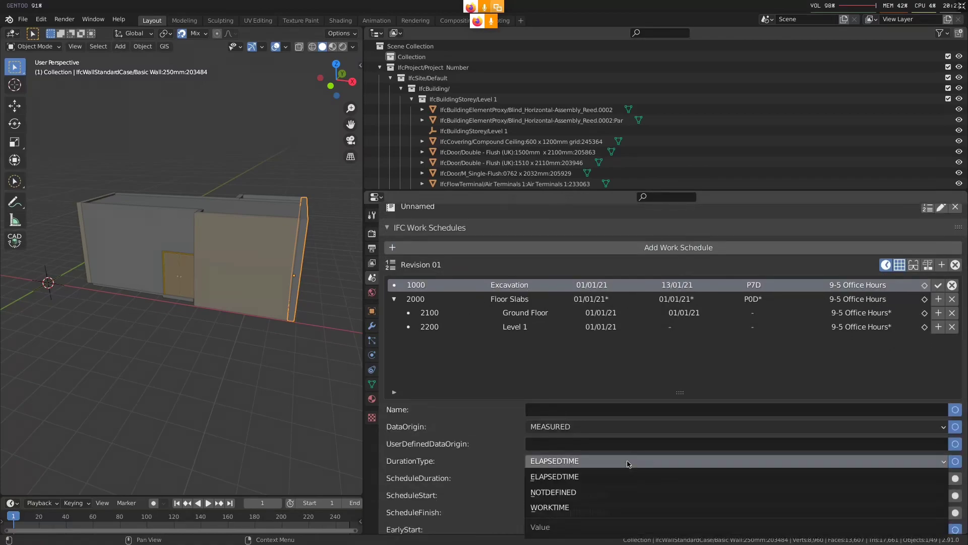
left_click(613, 507)
scroll(757, 468, "up", 2)
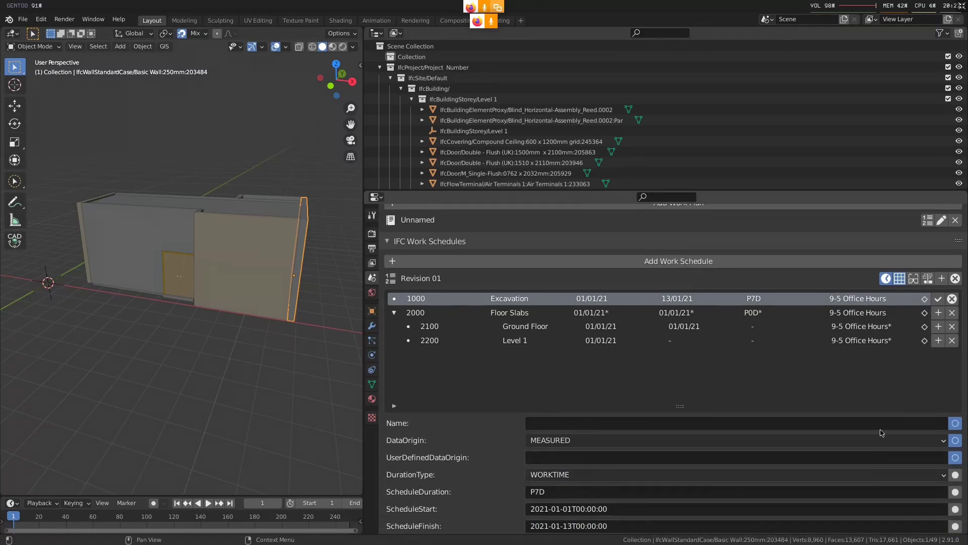
left_click(938, 299)
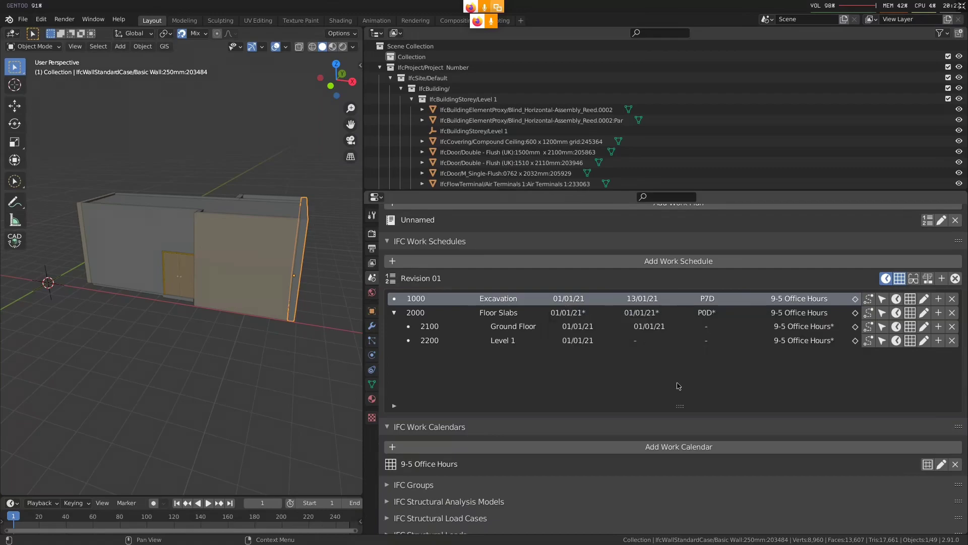
Switch to the terminal, check the start of January in the 2021 calendar, and return to Blender
key("alt+Tab")
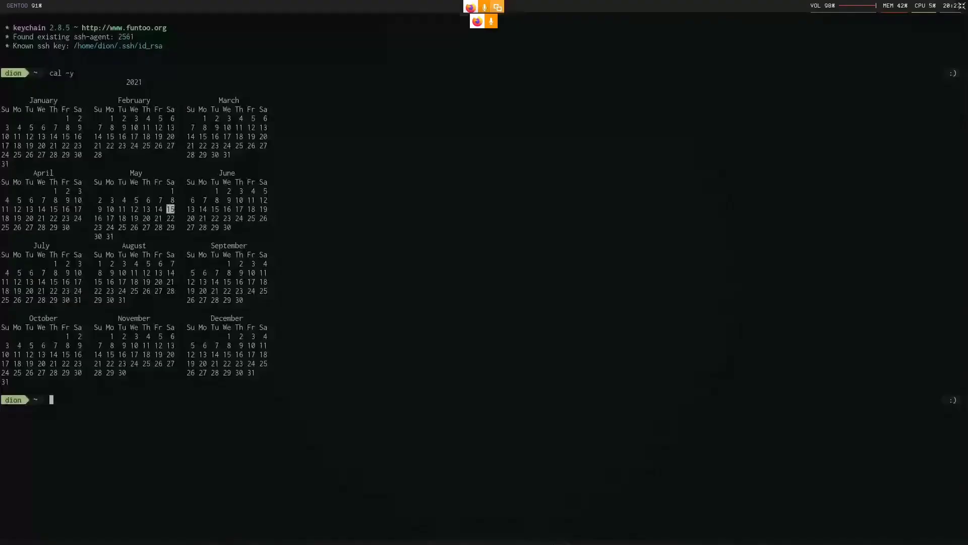
left_click_drag(64, 119, 70, 119)
key("alt+Tab")
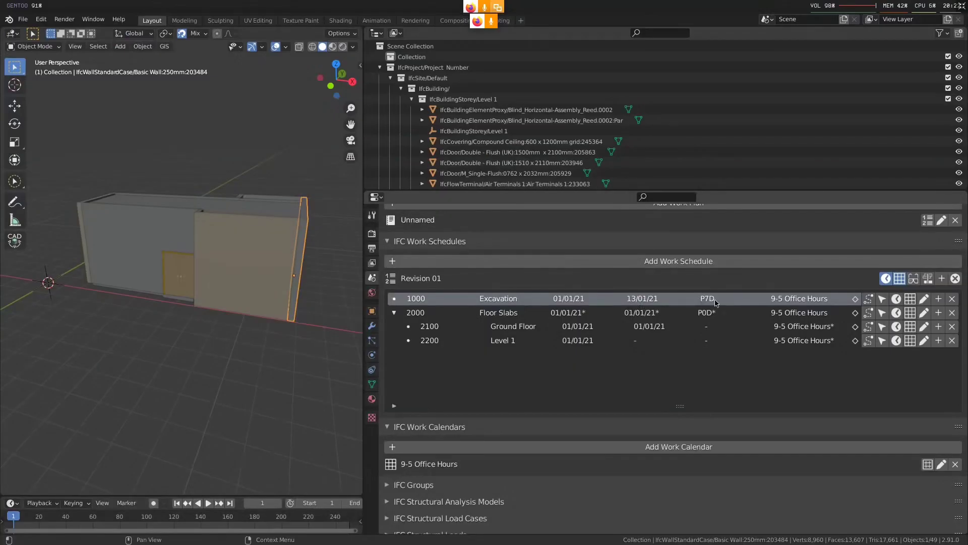
Switch to the terminal, count the Excavation task's working days across the first two weeks of January 2021, and return to Blender
key("alt+Tab")
left_click_drag(16, 128, 71, 128)
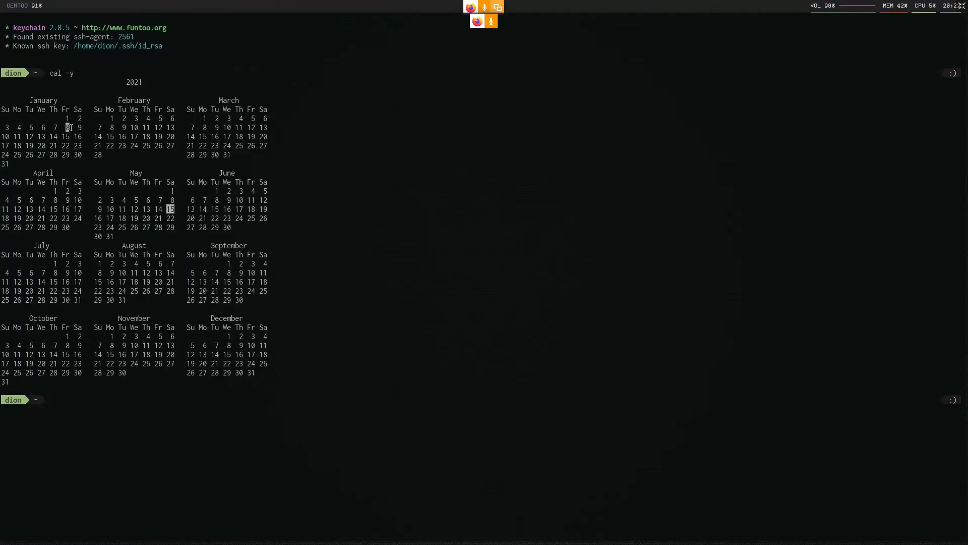
left_click_drag(12, 137, 45, 137)
key("ctrl+t")
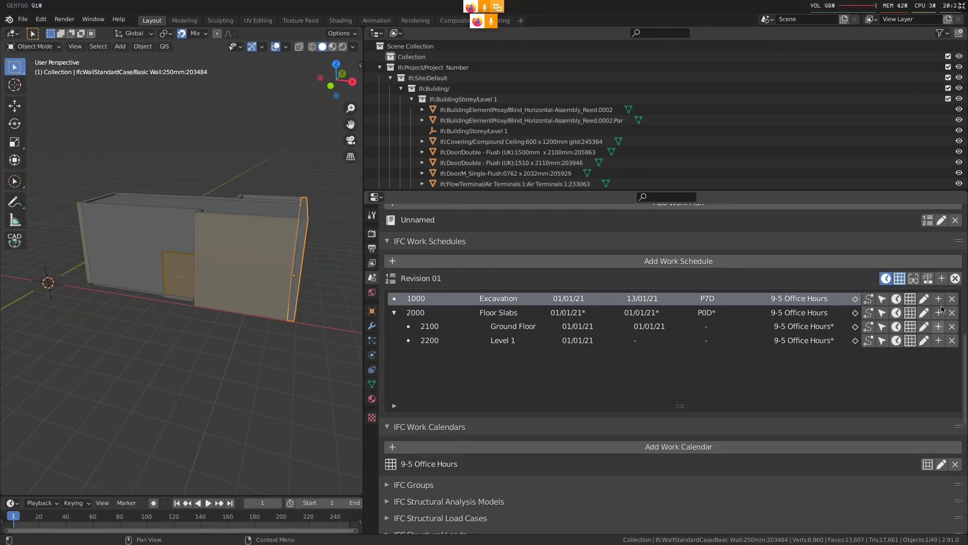
Generate the Revision 01 Gantt chart and examine the Excavation bar in the browser before returning to Blender
left_click(927, 278)
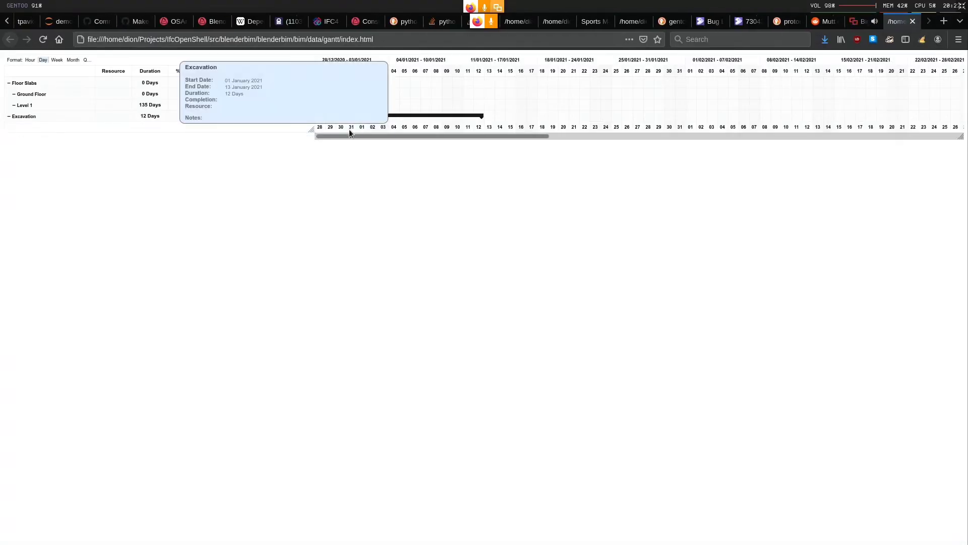
left_click_drag(352, 134, 240, 202)
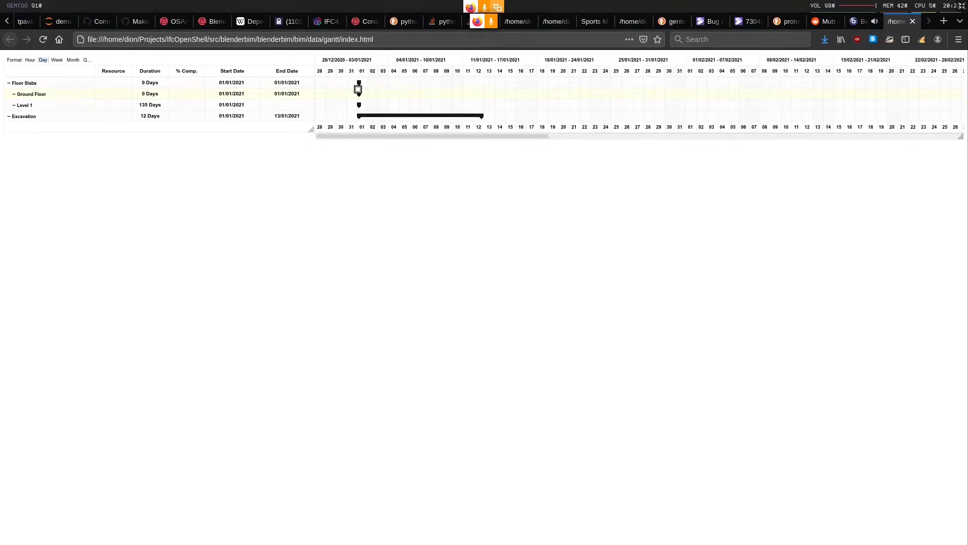
key("alt+Tab")
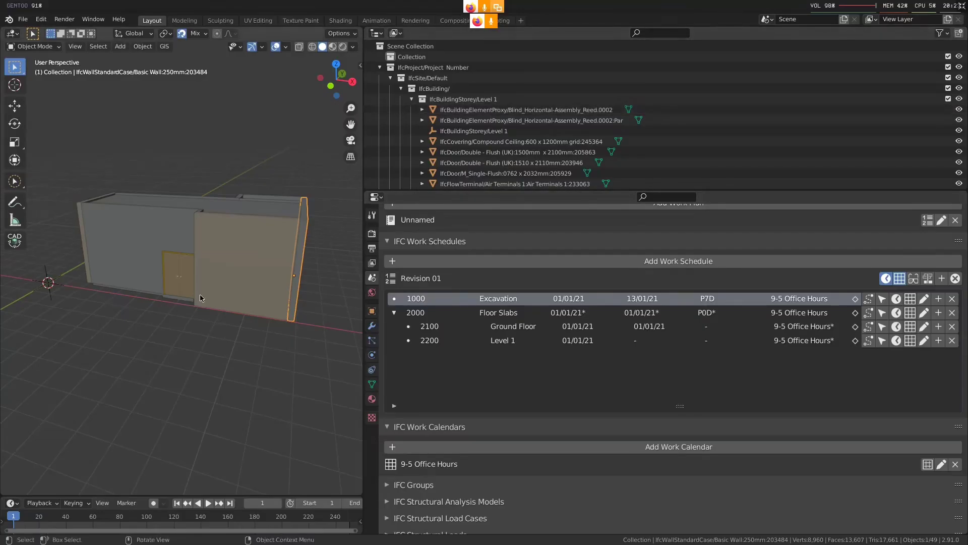
middle_click_drag(201, 298, 198, 321)
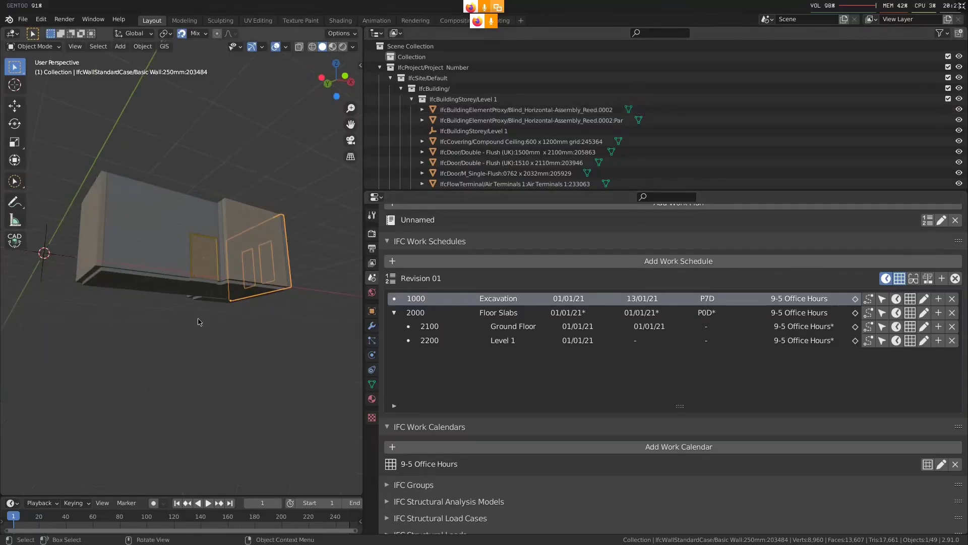
left_click(203, 290)
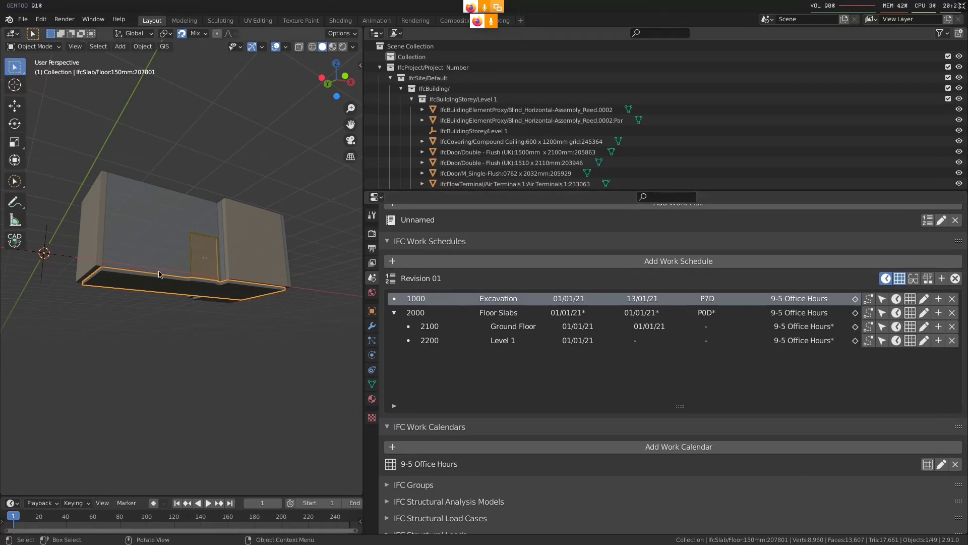
middle_click_drag(159, 275, 186, 320)
left_click(186, 320)
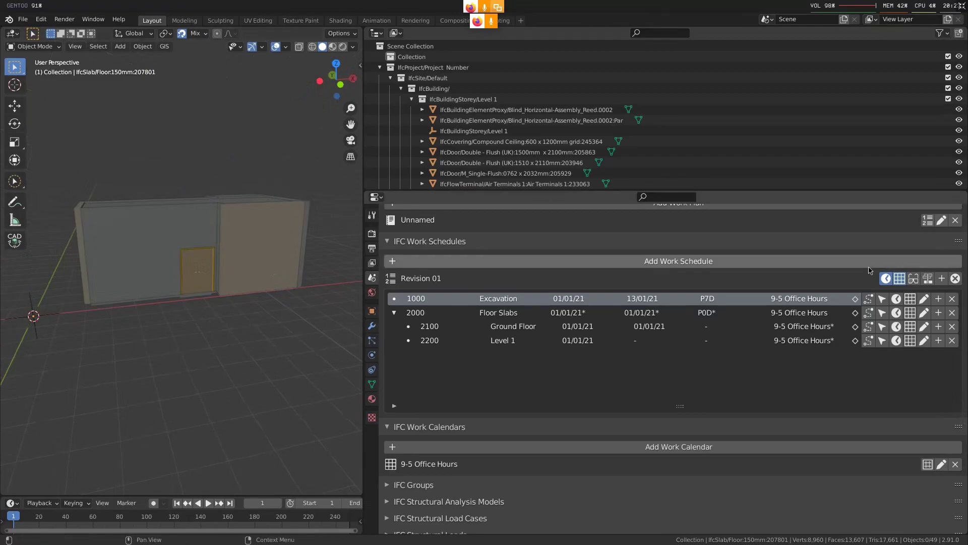
Close the Revision 01 task list and import the P6 schedule EC00850_V2.xml from the tmp folder
left_click(955, 281)
middle_click_drag(100, 128, 108, 162)
left_click(21, 22)
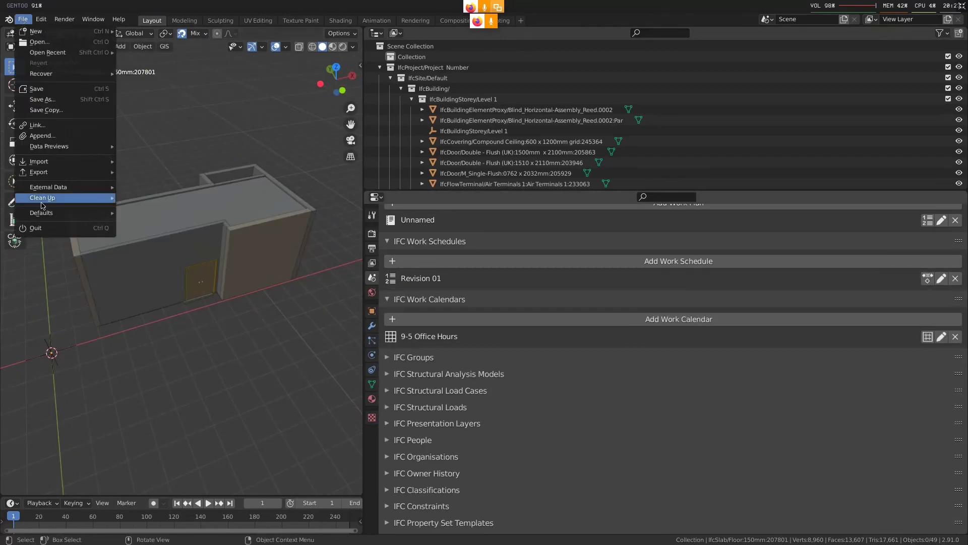
mouse_move(68, 162)
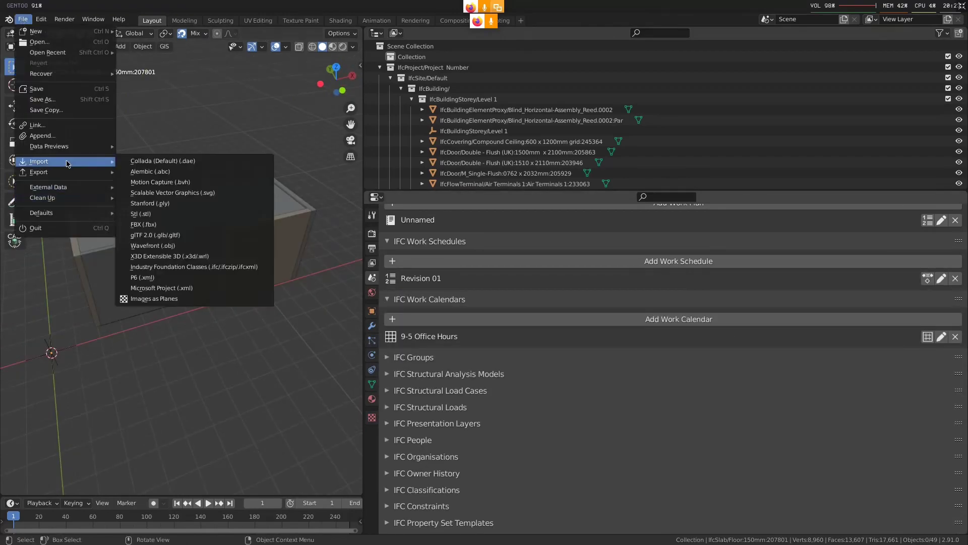
left_click(229, 276)
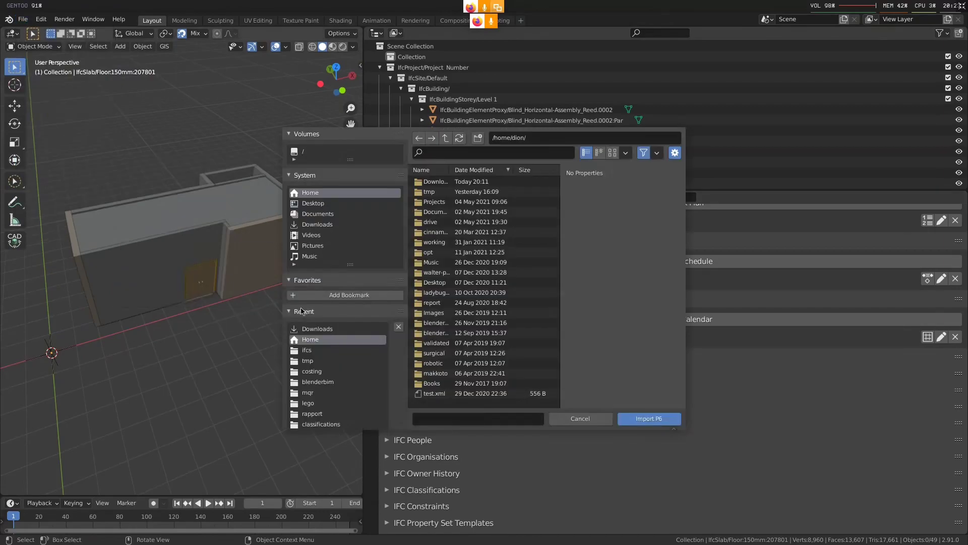
left_click(464, 323)
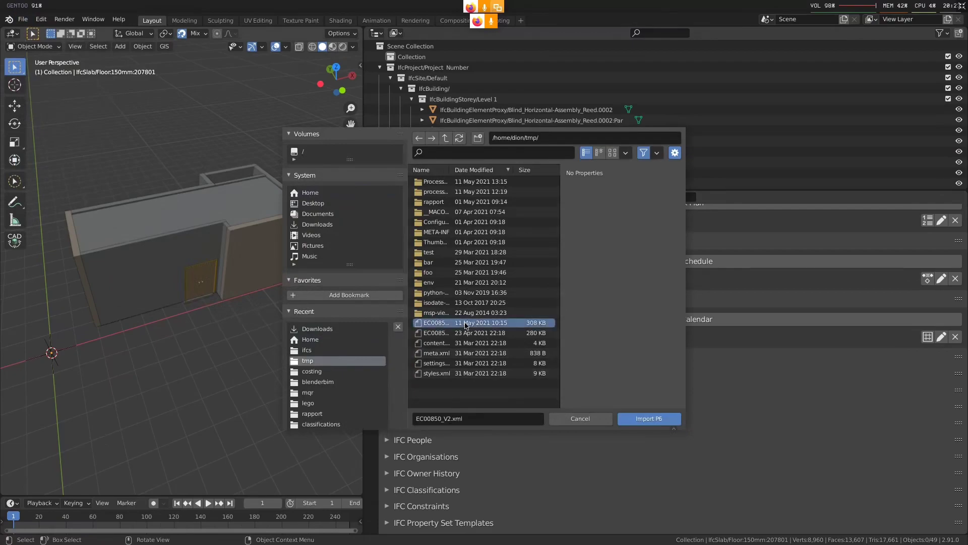
left_click(465, 334)
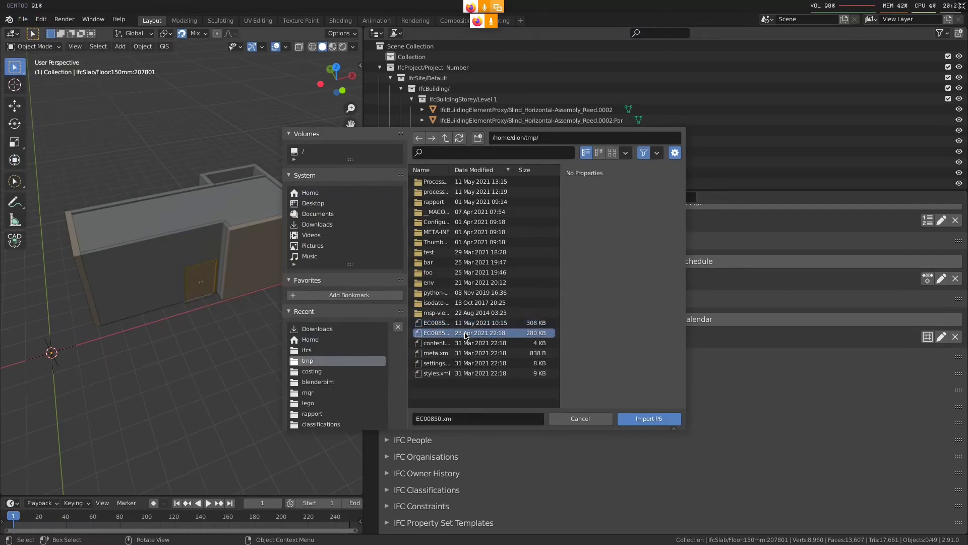
left_click(471, 323)
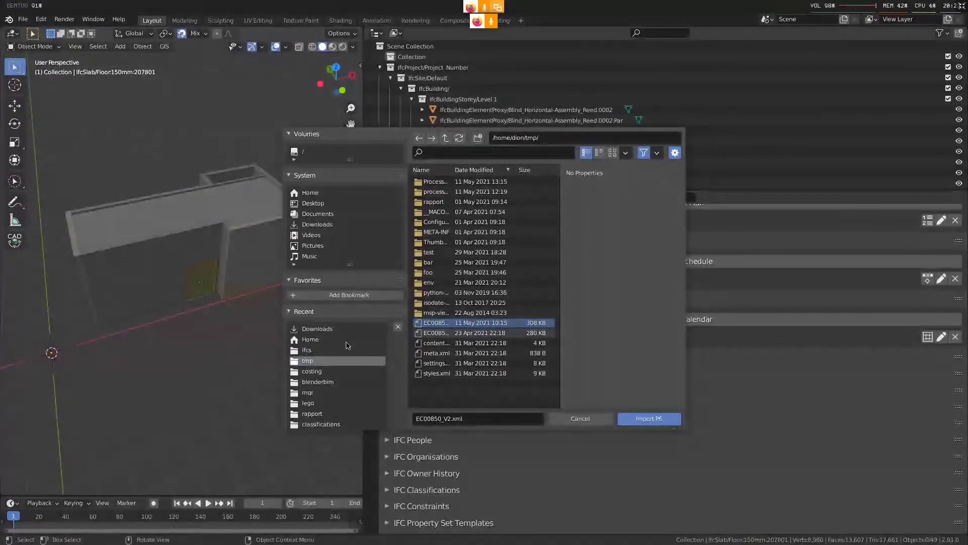
double_click(441, 323)
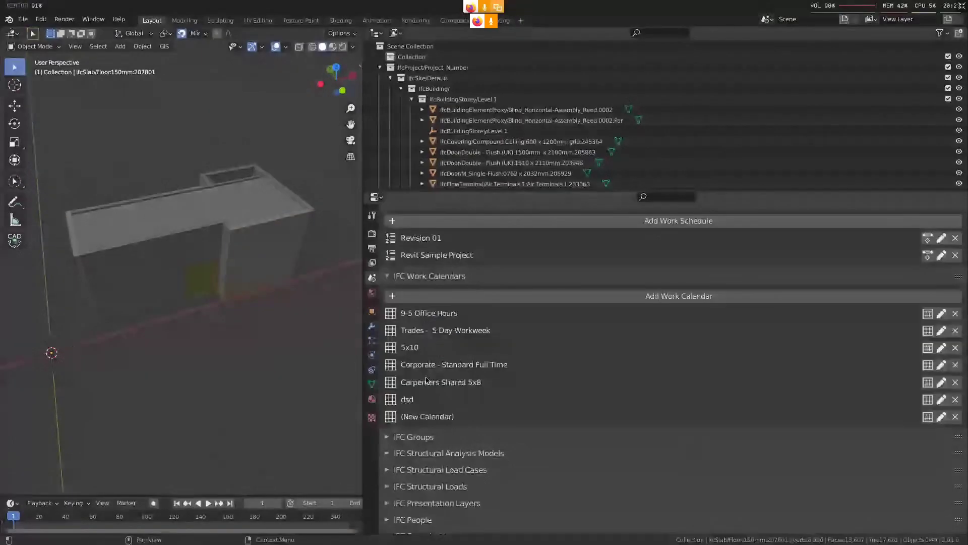
Open the tasks of the Revit Sample Project schedule and select the excavation task EC2580
scroll(557, 339, "up", 5)
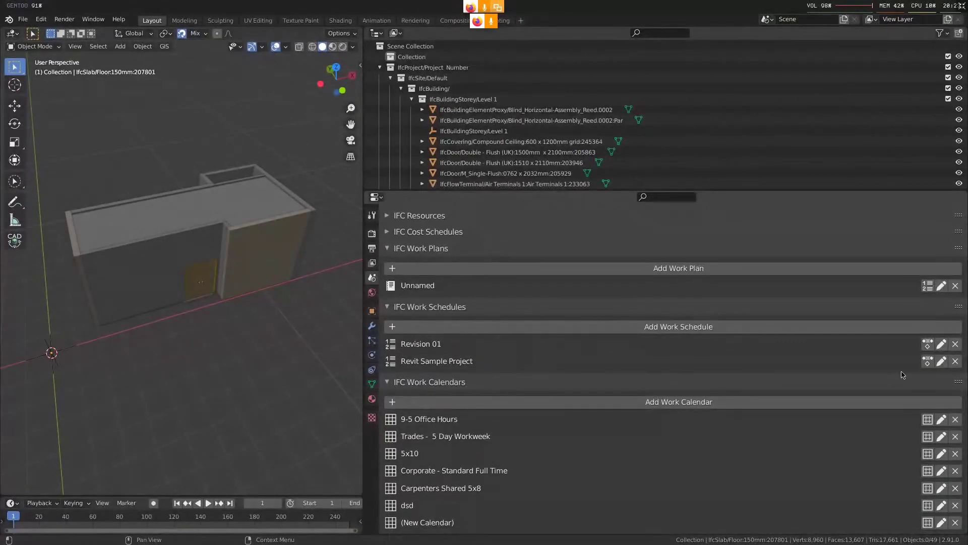
left_click(927, 346)
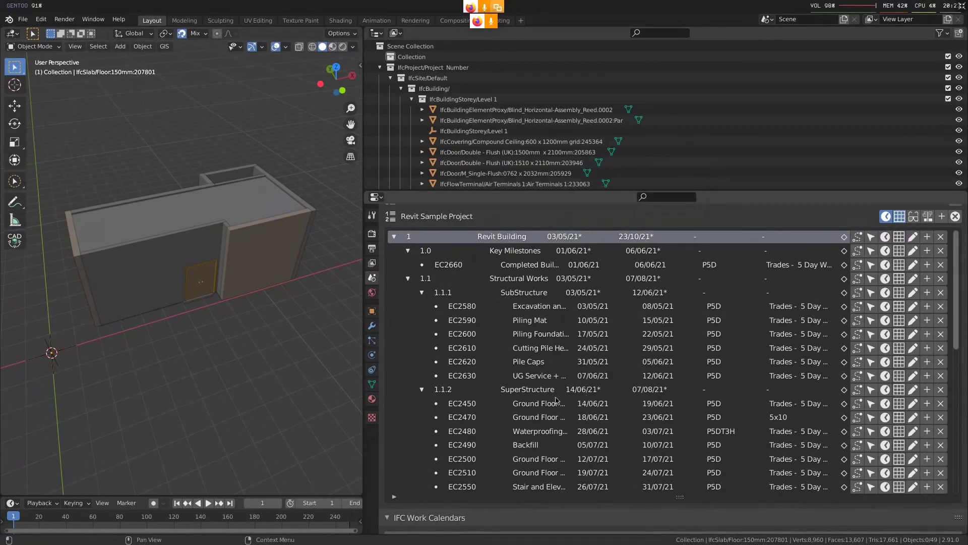
left_click(551, 312)
Assign the 150mm floor slab under the building to the excavation task EC2580 and hide the slab
middle_click_drag(129, 345, 156, 273)
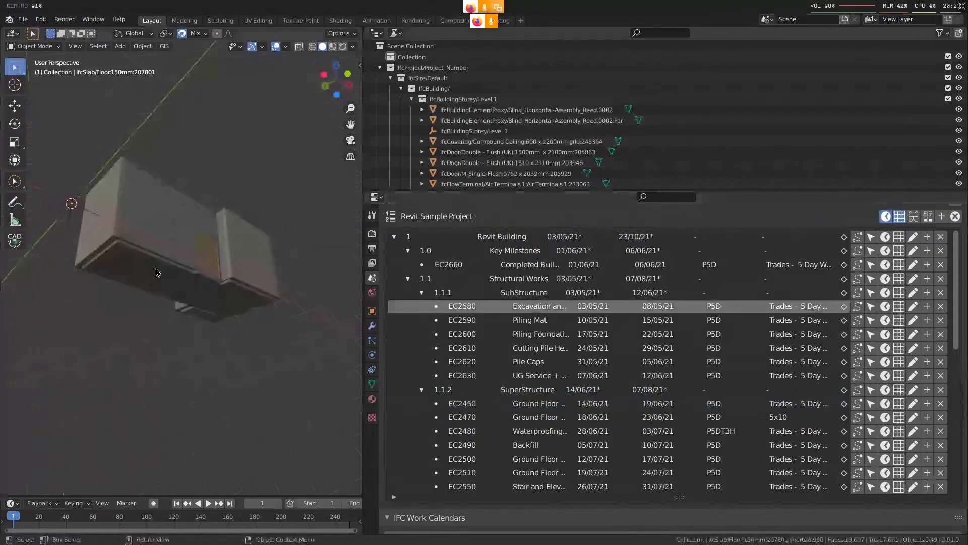
left_click(156, 273)
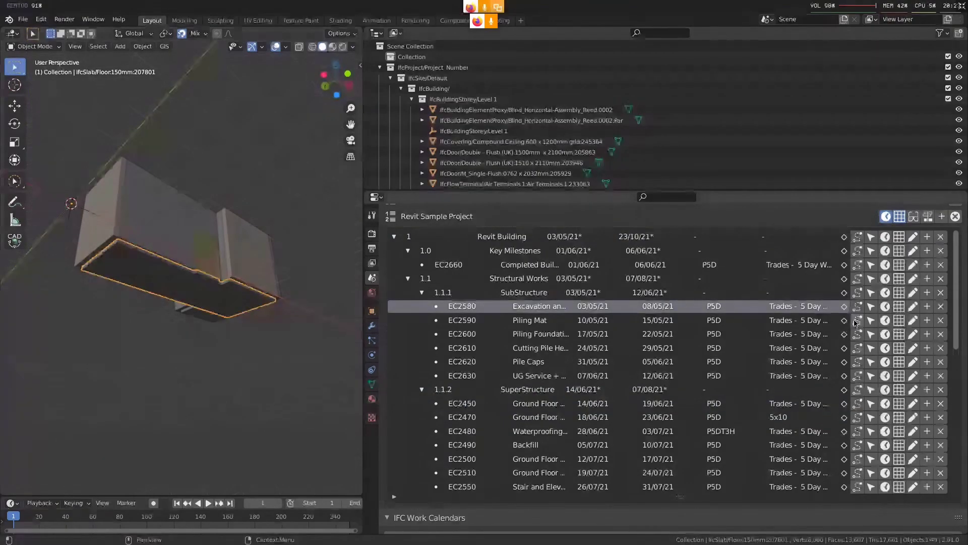
left_click(844, 307)
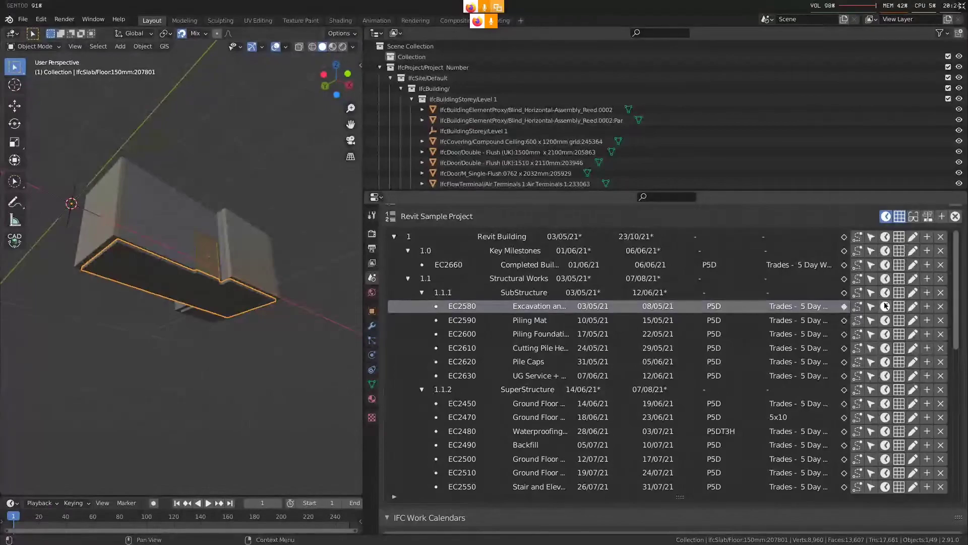
middle_click_drag(227, 348, 223, 372)
key("h")
Assign the two 250mm outer walls flanking the front facade to the Piling Mat task EC2590 and hide them
middle_click_drag(225, 301, 248, 344)
left_click(252, 272)
left_click(78, 263, "shift")
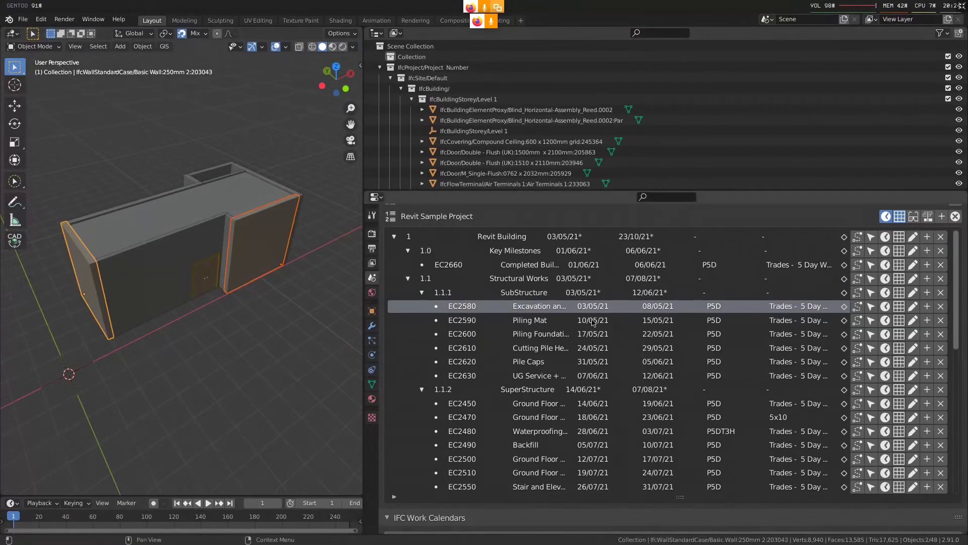
left_click(592, 322)
middle_click_drag(222, 303, 201, 282)
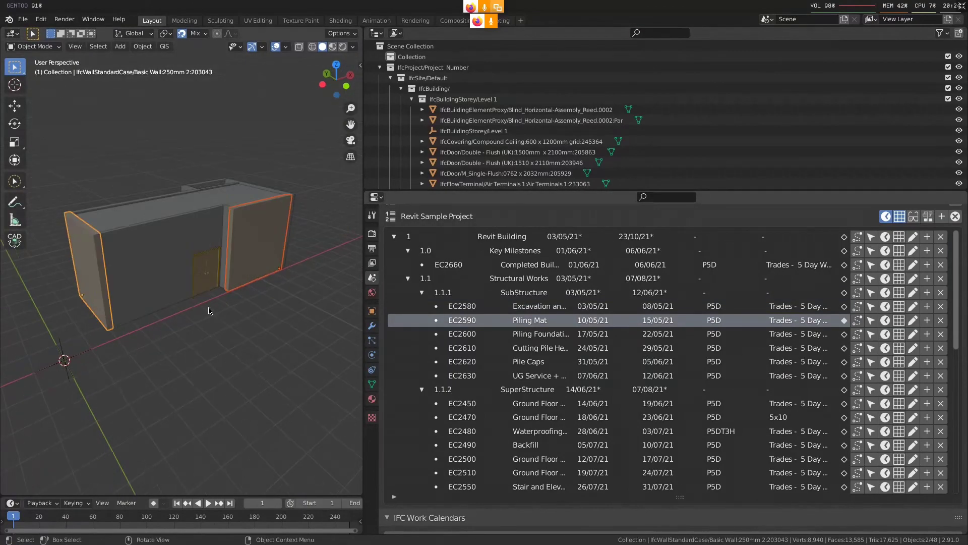
key("h")
Clear the selection and select all remaining walls with Select Pattern using *wall*
left_click(189, 235)
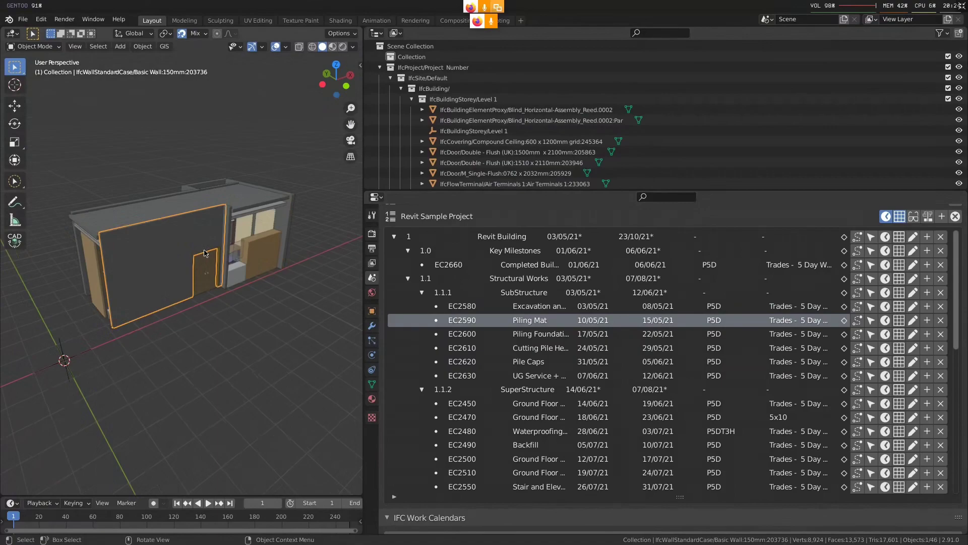
middle_click_drag(204, 253, 173, 282)
left_click(172, 282)
key("alt+a")
key("F3")
type("se")
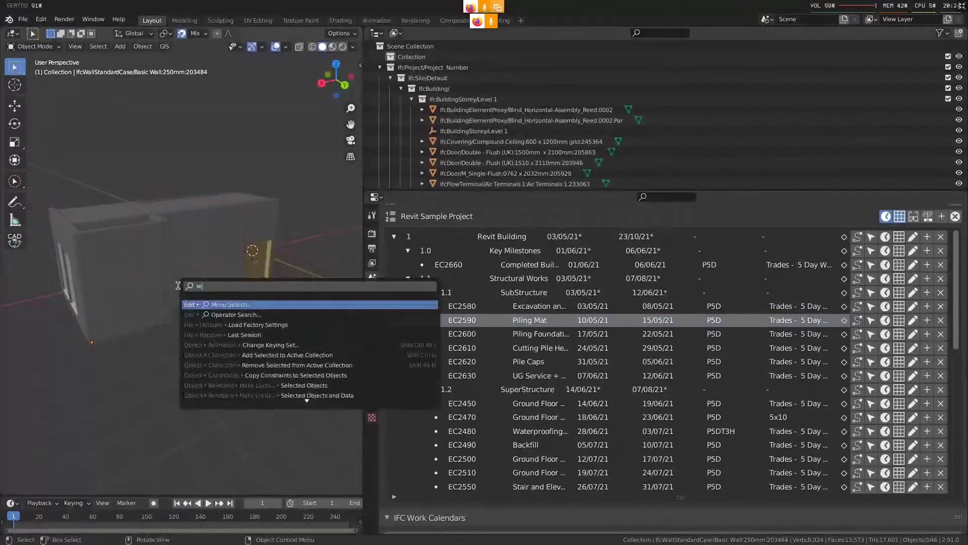
type("lect pat")
key("Return")
left_click(250, 299)
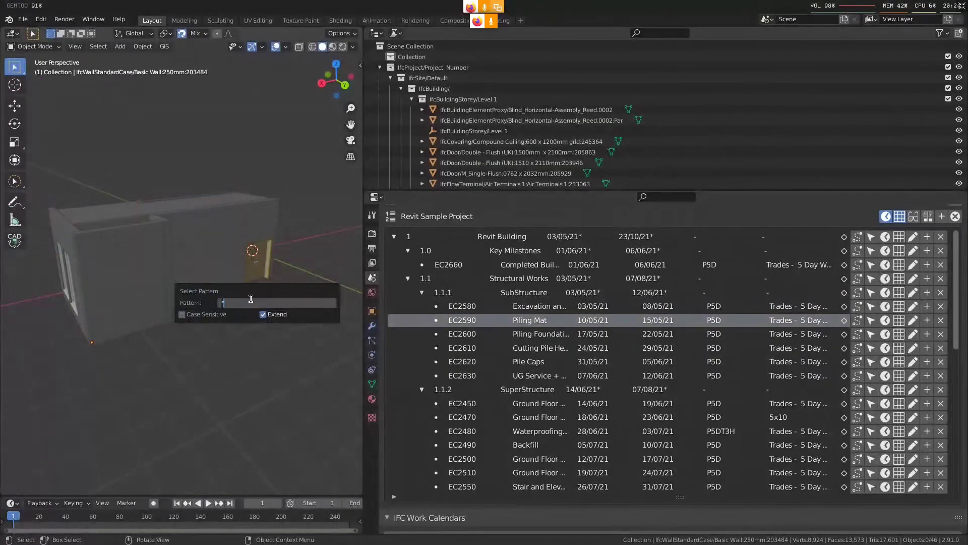
type("wall*")
key("Return")
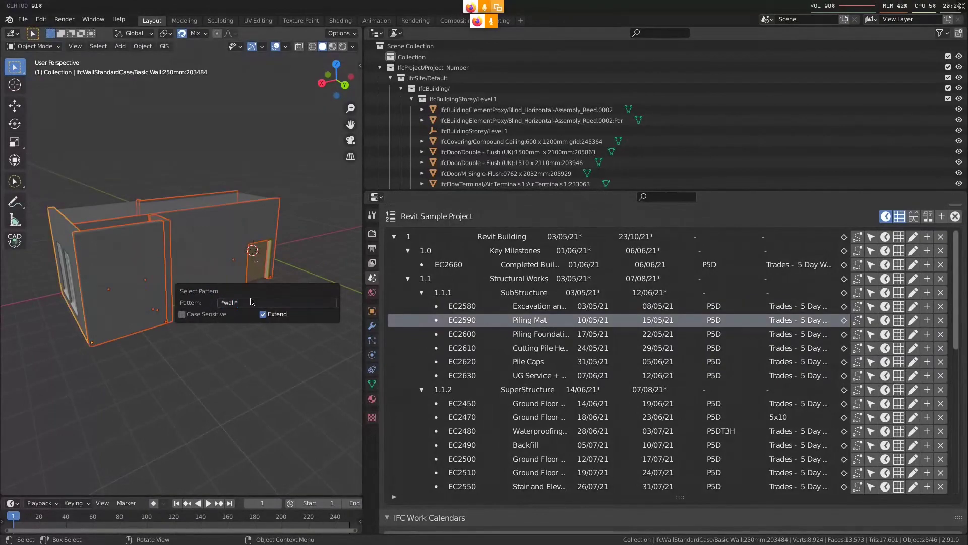
Make the piling foundation task EC2600 active and add the double doors at the front and inside to the wall selection
left_click(857, 334)
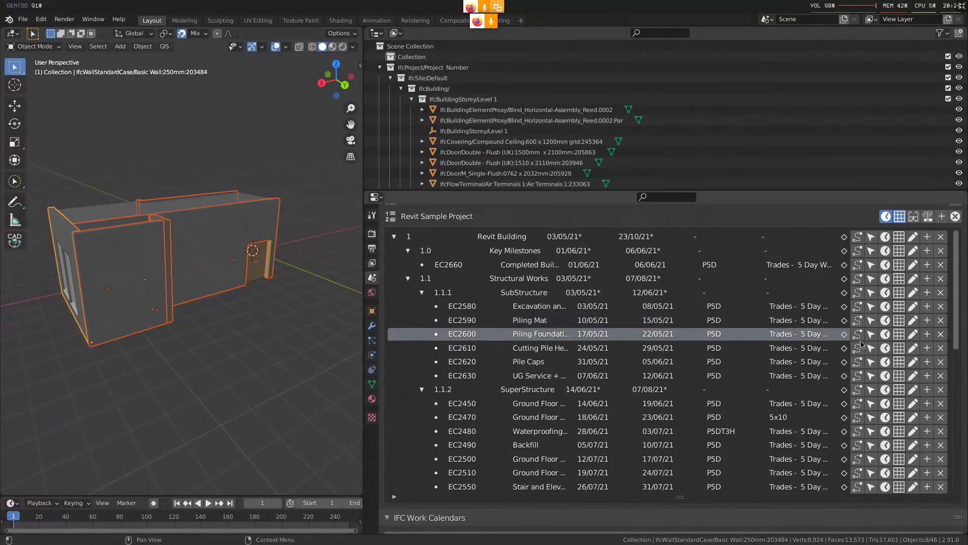
middle_click_drag(174, 299, 211, 272)
scroll(252, 287, "up", 7)
scroll(251, 290, "down", 4)
left_click(250, 291, "shift")
scroll(277, 282, "down", 2)
left_click(170, 292, "shift")
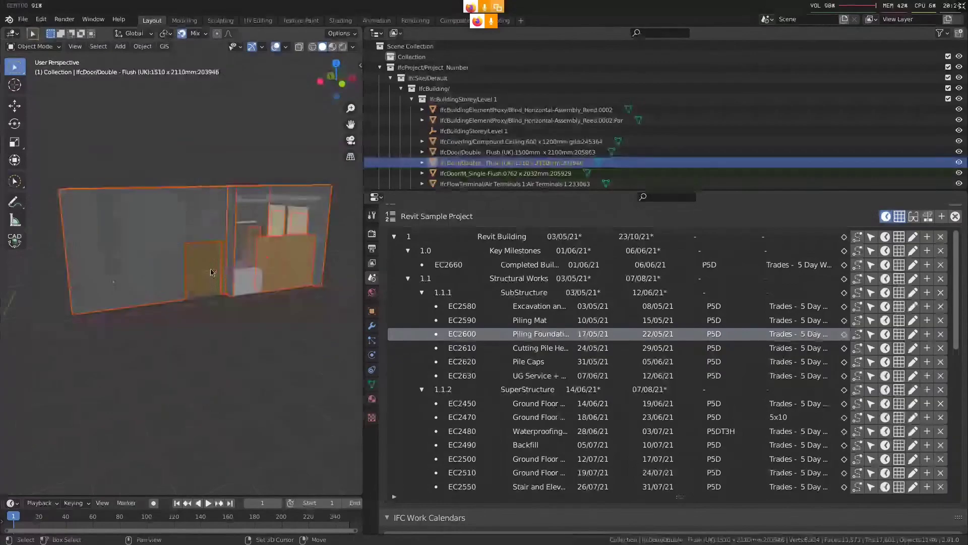
left_click(211, 272, "shift")
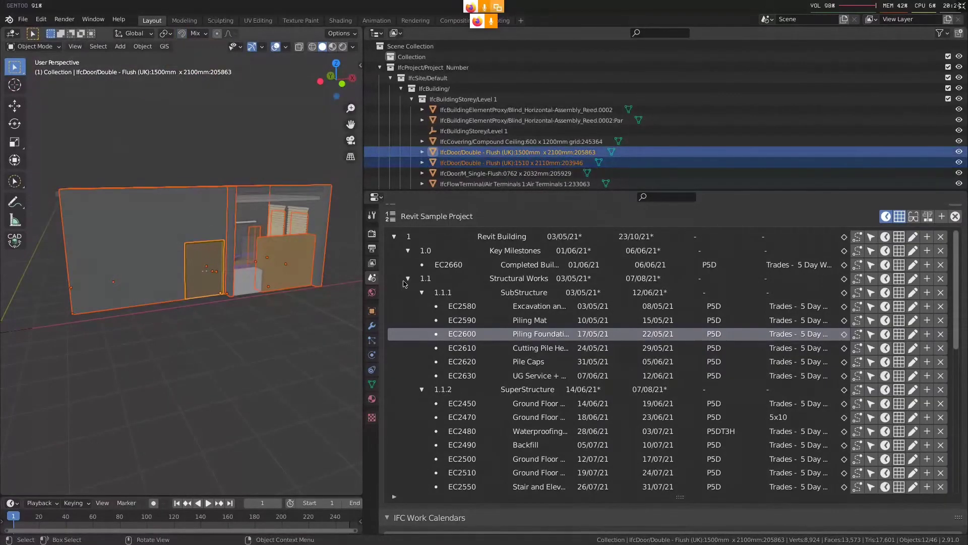
Assign the selected walls and doors to the piling foundation task EC2600 and hide them
left_click(844, 335)
middle_click_drag(207, 263, 269, 220)
key("h")
Assign both horizontal blinds to the pile cutting task EC2610 and hide them
left_click(269, 220)
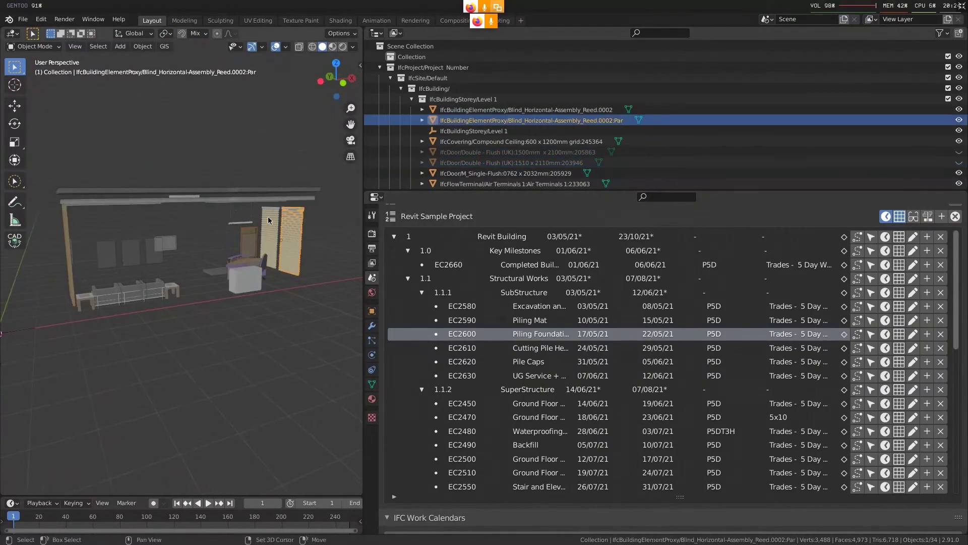
left_click(848, 349)
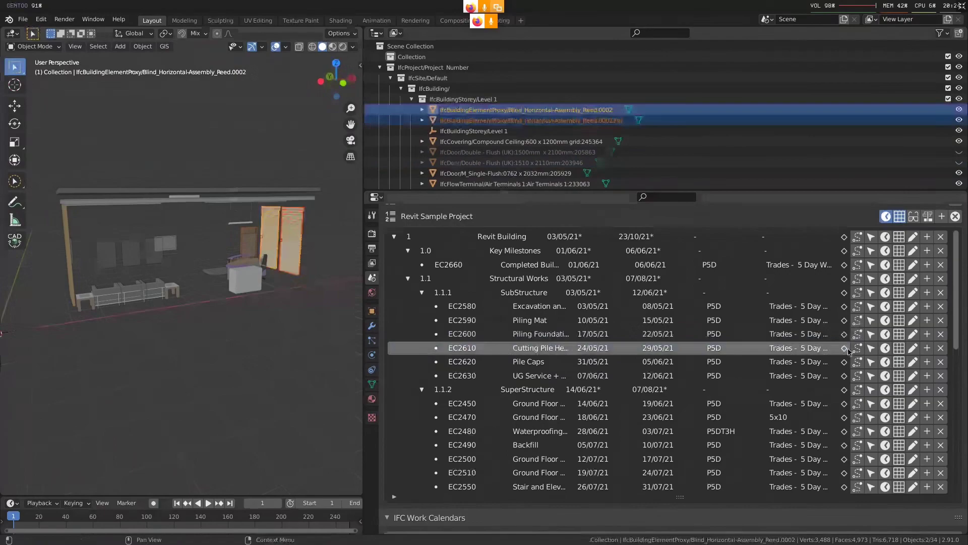
key("h")
Assign the reception desk group, single flush door and suspended linear light to the Pile Caps task EC2620 and hide them
middle_click_drag(332, 262, 302, 248)
key("b")
left_click_drag(301, 247, 192, 311)
left_click(261, 227, "shift")
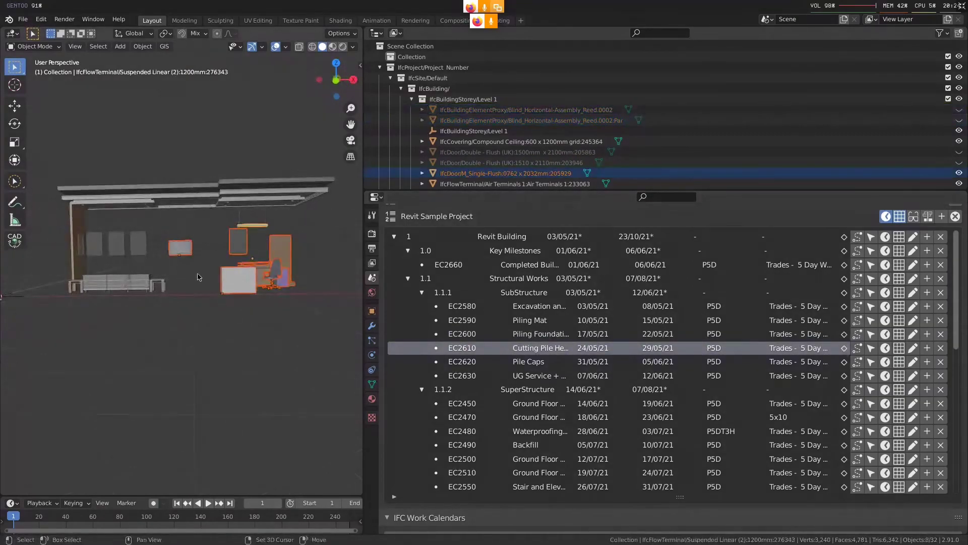
left_click(815, 362)
left_click(844, 362)
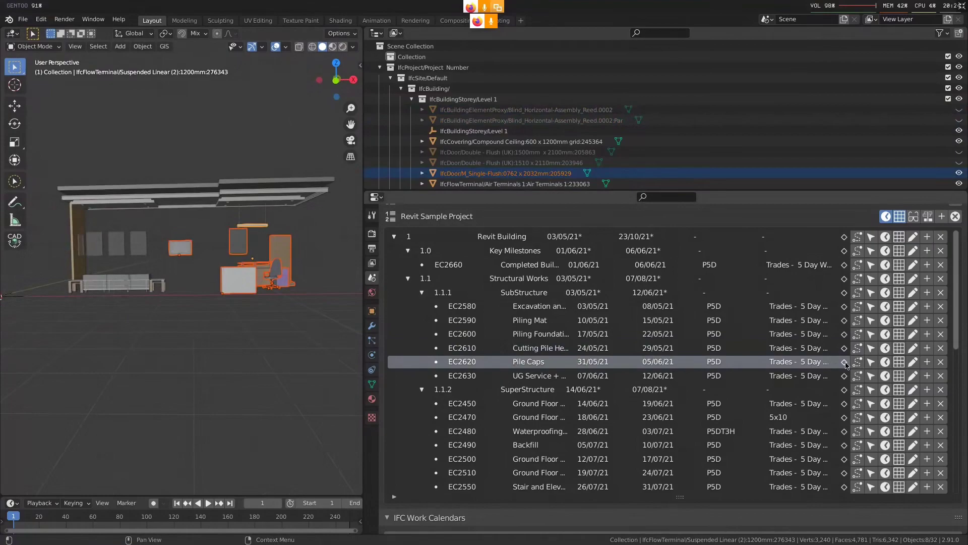
middle_click_drag(296, 317, 290, 314)
key("h")
Assign the bench seating, wall panels and other objects around them to the UG Service task EC2630 and hide them
key("b")
left_click_drag(183, 221, 50, 302)
left_click(118, 245, "shift")
left_click(824, 377)
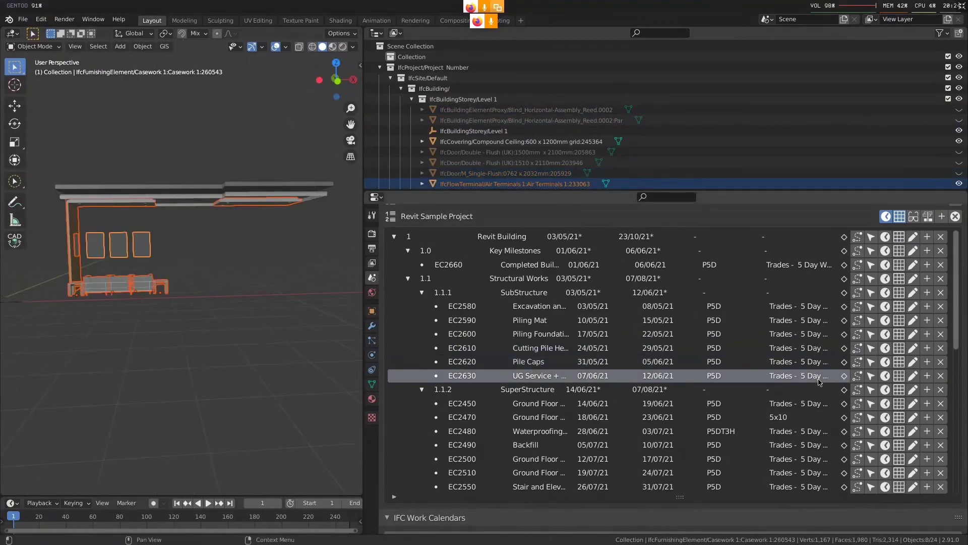
left_click(844, 376)
key("h")
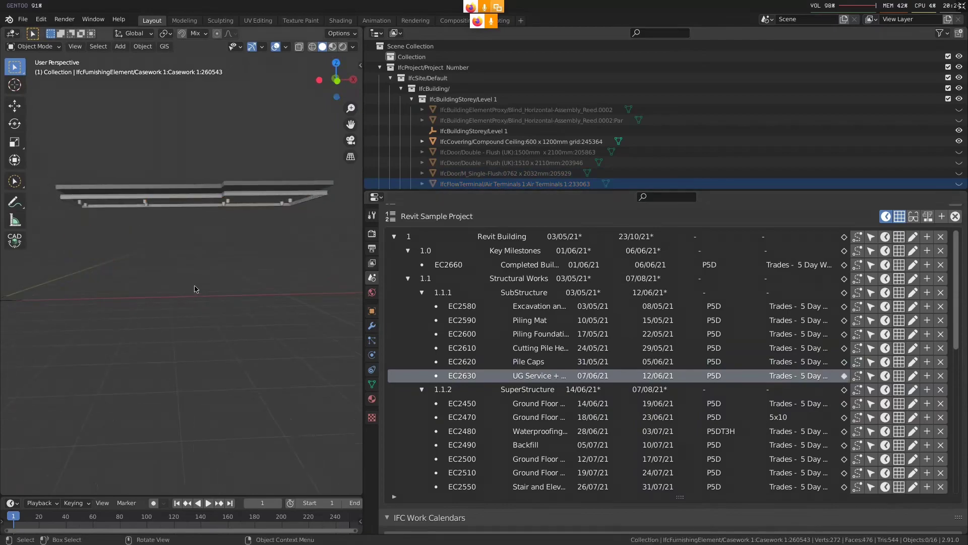
Reveal all hidden building elements in the model and clear the selection
middle_click_drag(216, 236, 220, 222)
left_click(221, 217)
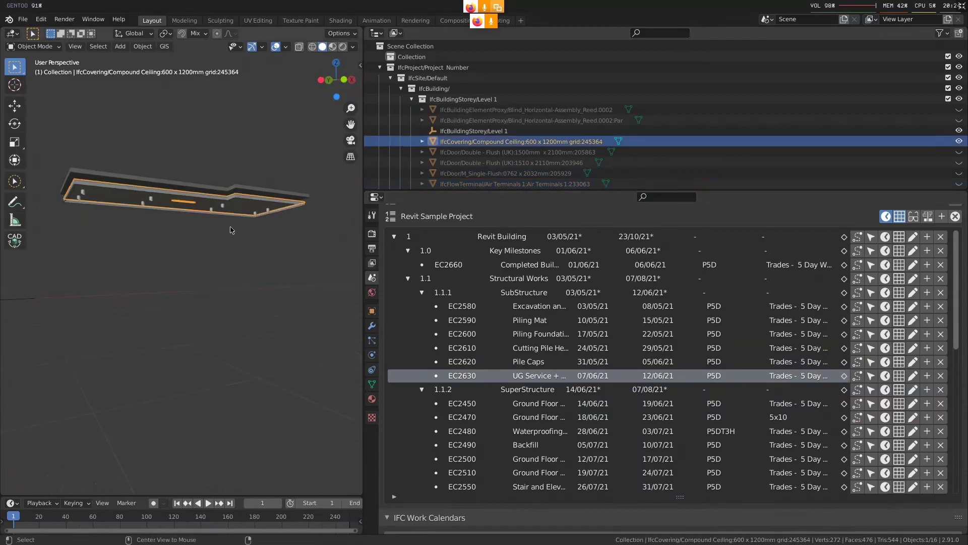
key("alt+h")
key("alt+a")
Select the 150 mm floor slab and the front wall in turn to check their assigned tasks
left_click(269, 226)
left_click(110, 212)
middle_click_drag(236, 271, 255, 255)
left_click(171, 231)
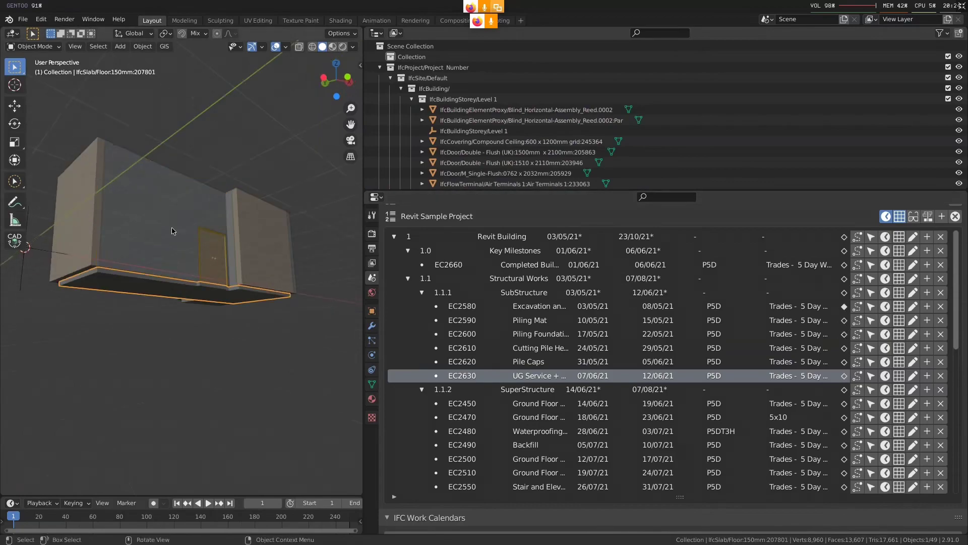
left_click(171, 231)
middle_click_drag(171, 231, 188, 343)
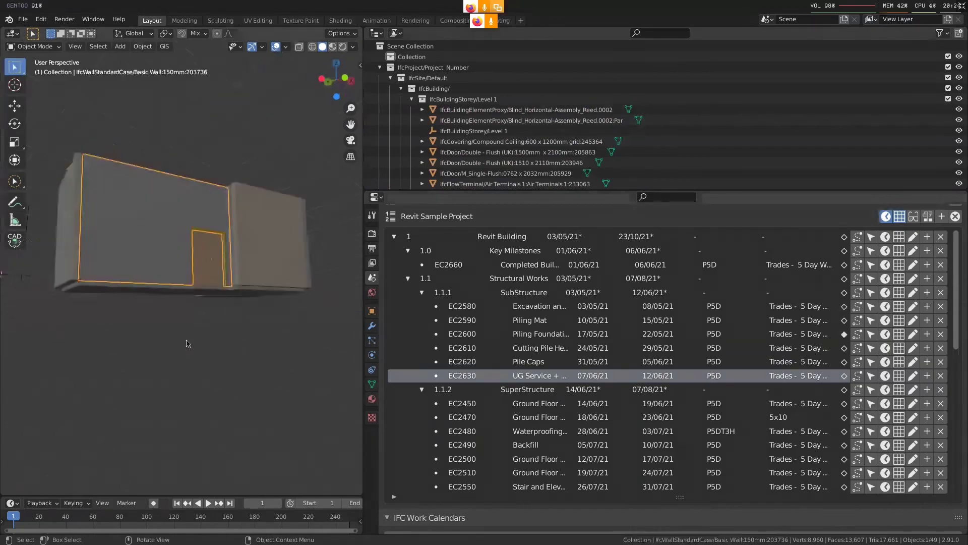
Select all elements assigned to the piling foundation task EC2600, inspect them around the building and clear the selection
key("alt+a")
left_click(539, 334)
left_click(871, 334)
middle_click_drag(211, 277, 356, 305)
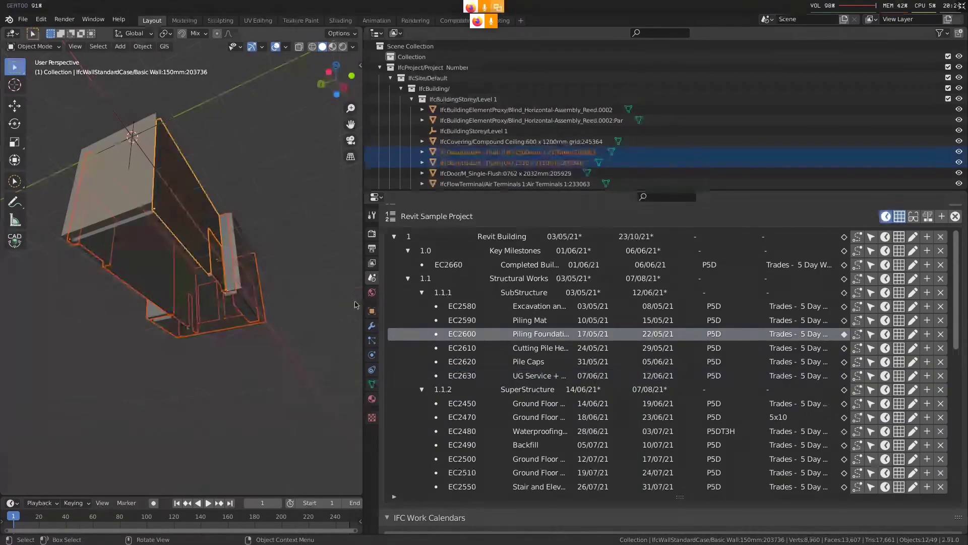
key("alt+a")
middle_click_drag(275, 272, 230, 327)
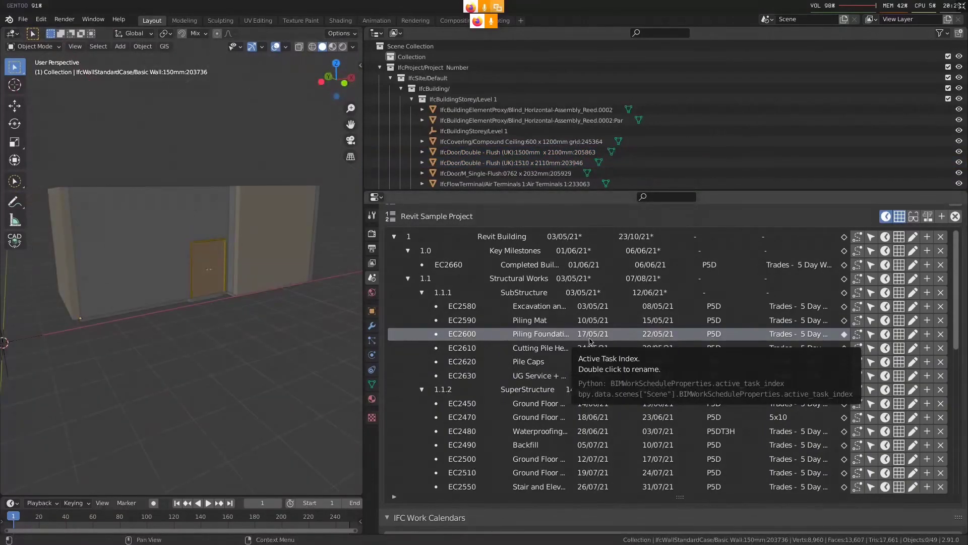
Show the Revit Sample Project schedule's visualisation settings and set the start date to 2021-05-18
middle_click_drag(610, 321, 630, 355)
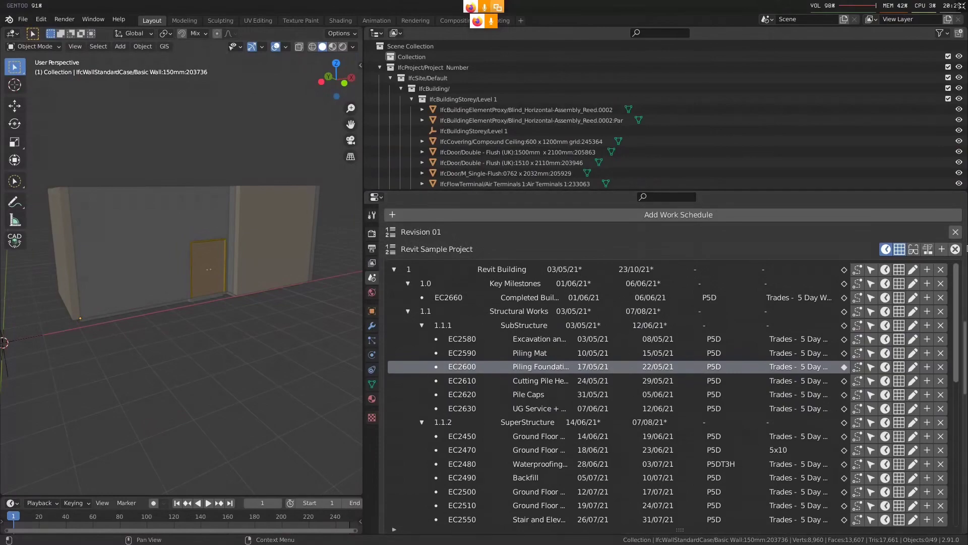
left_click(914, 250)
left_click(507, 266)
type("2021-05-18")
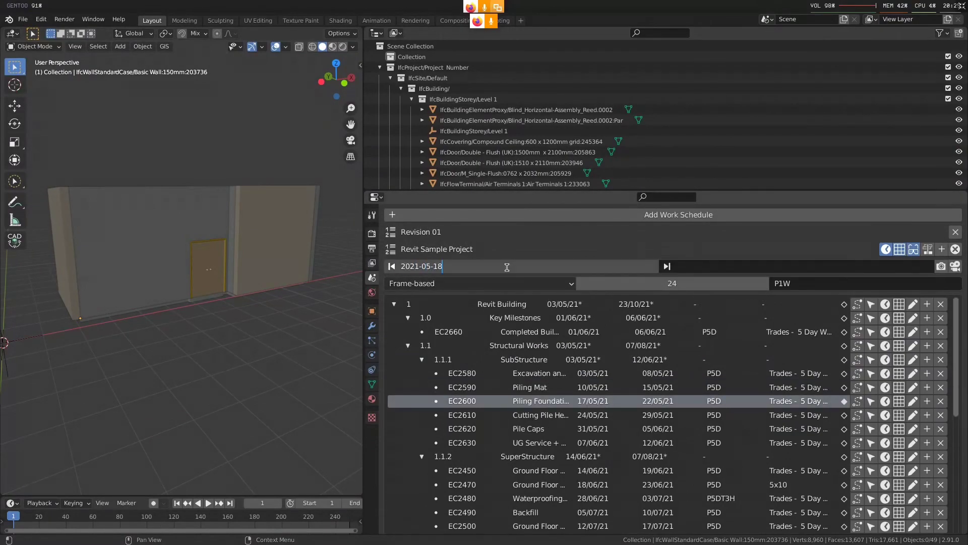
key("Return")
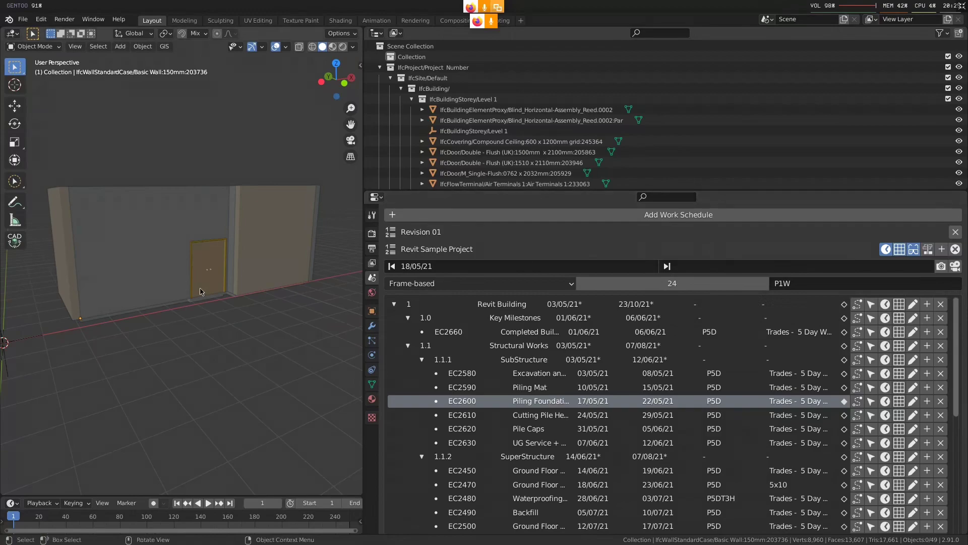
Generate the construction status snapshot for 18/05/21 and inspect the coloured walls from several sides
middle_click_drag(212, 252, 229, 316)
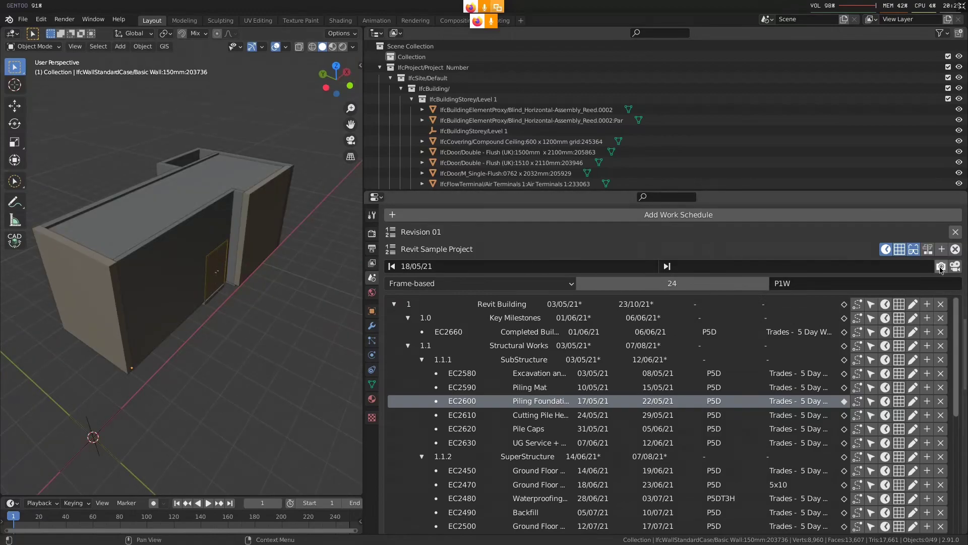
left_click(941, 266)
middle_click_drag(146, 299, 237, 289)
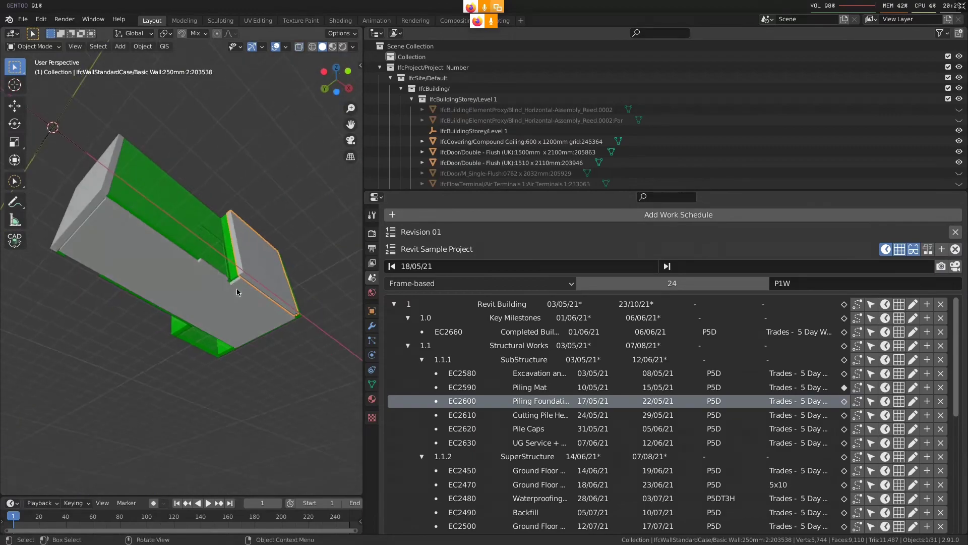
left_click(174, 204)
middle_click_drag(266, 317, 171, 373)
Select the elements of task EC2600 in the coloured snapshot, check the red roof slab and clear the selection
left_click(870, 401)
middle_click_drag(150, 296, 177, 308)
key("alt+a")
key("alt+z")
left_click(148, 201)
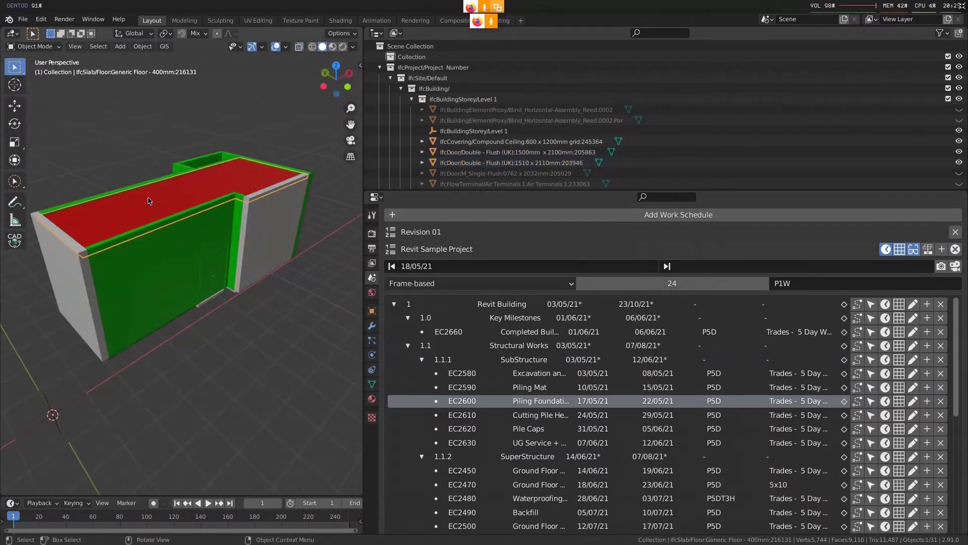
key("alt+a")
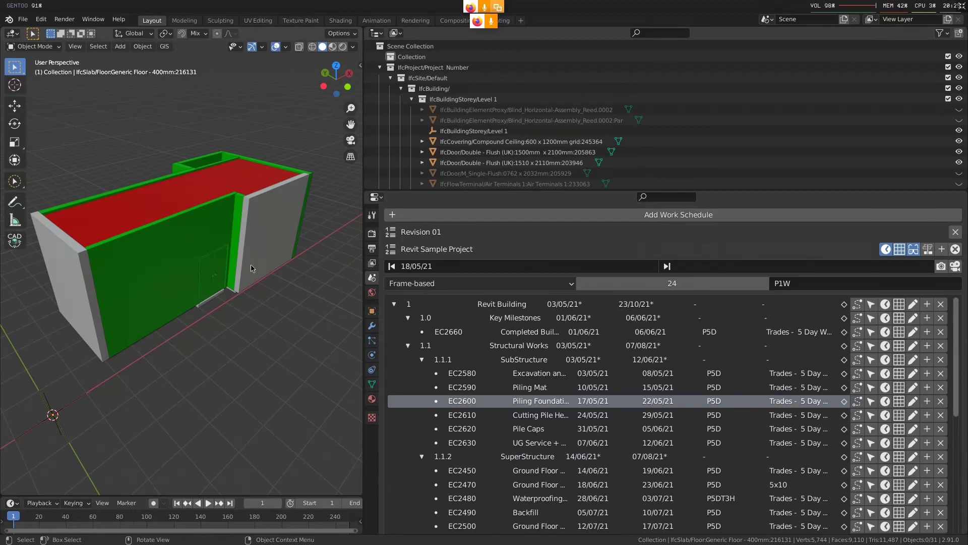
Select all visible elements of the coloured building, inspect them from several sides and clear the selection
key("a")
key("alt+a")
key("a")
middle_click_drag(284, 260, 272, 251)
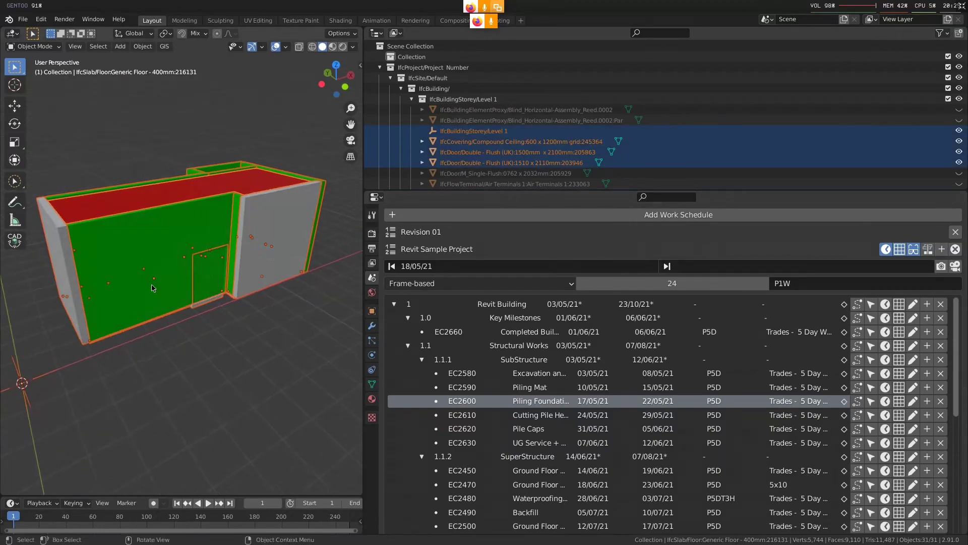
middle_click_drag(155, 286, 164, 281)
key("alt+a")
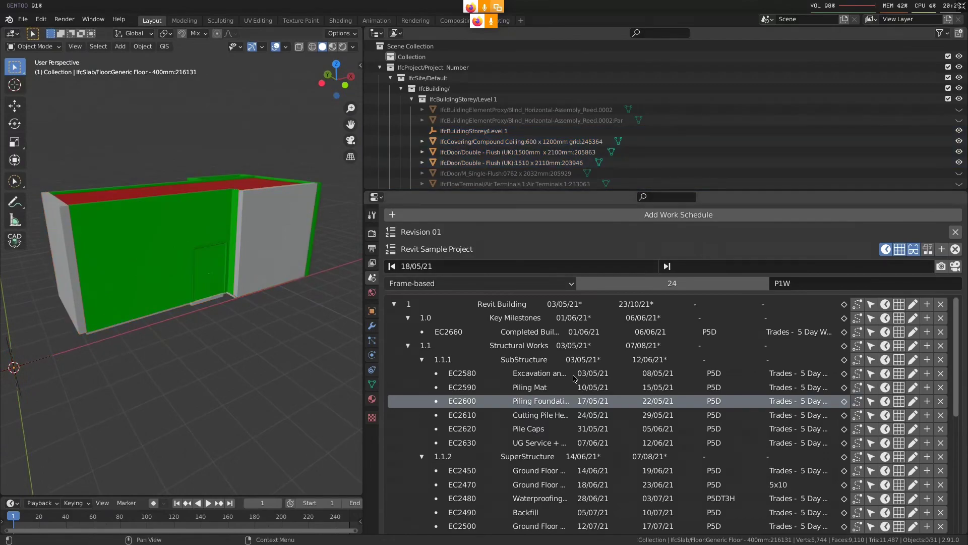
Try to set the visualisation range for the SubStructure work, with start 03/05/21 and finish 2021-06-12
left_click(490, 360)
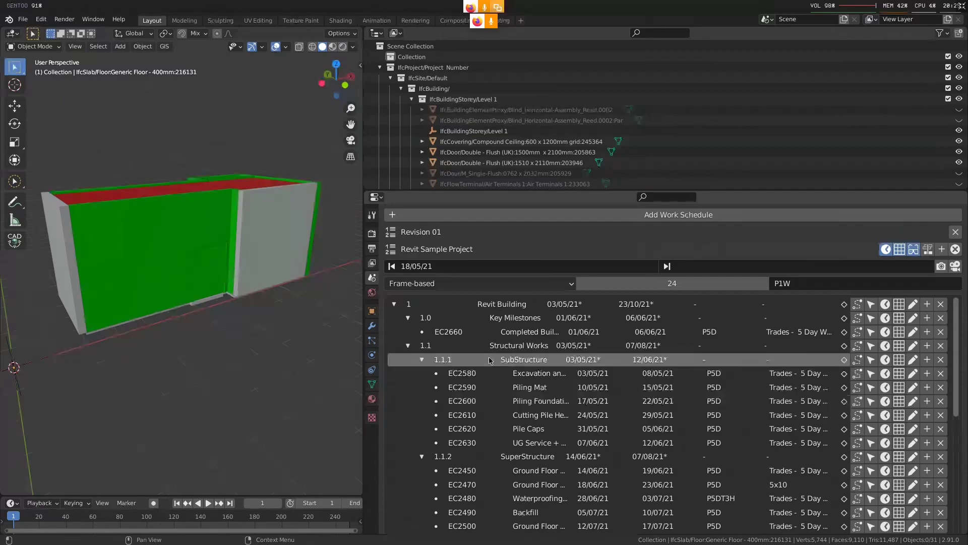
left_click(467, 266)
key("ctrl+a")
type("03/05/21")
key("Return")
left_click(720, 271)
type("2021-0")
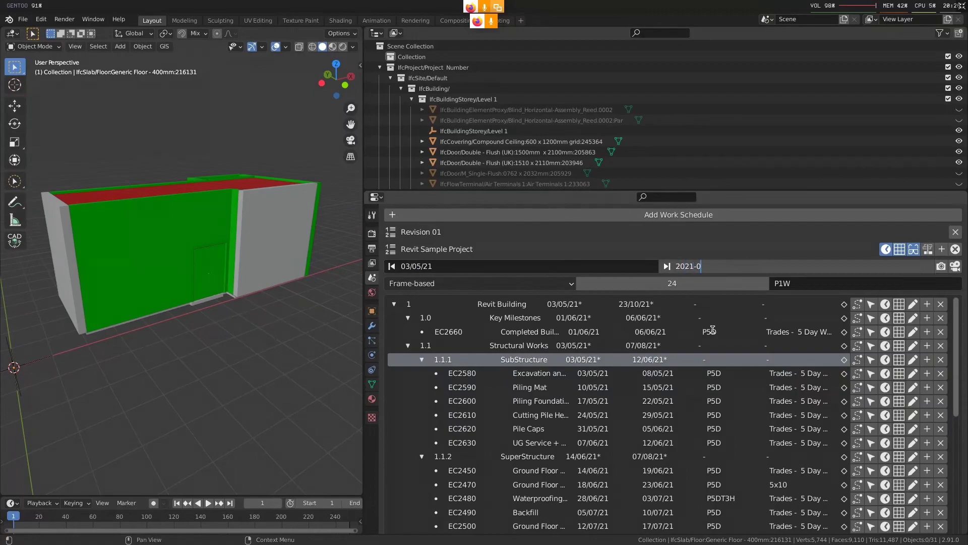
type("6-`12")
Switch to the terminal holding the aborted Blender session and relaunch ./blender
key("alt+Tab")
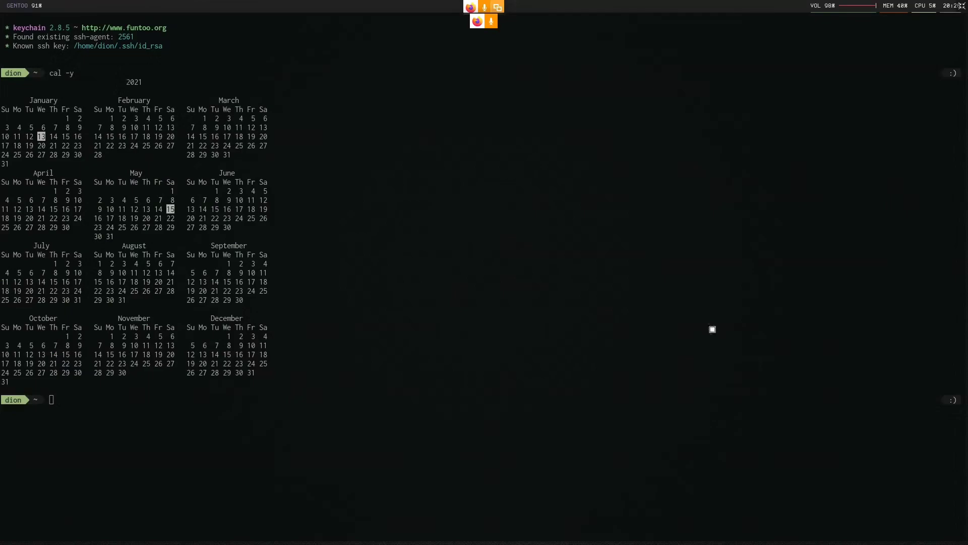
key("alt+Tab")
key("ctrl+t")
key("w")
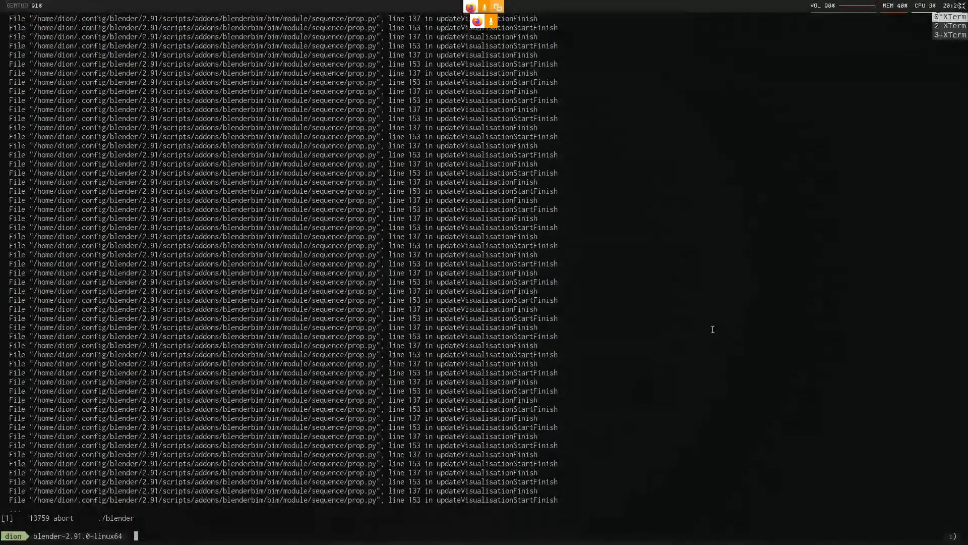
key("alt+F1")
key("alt+F2")
key("ctrl+t")
key("w")
key("Up")
key("Return")
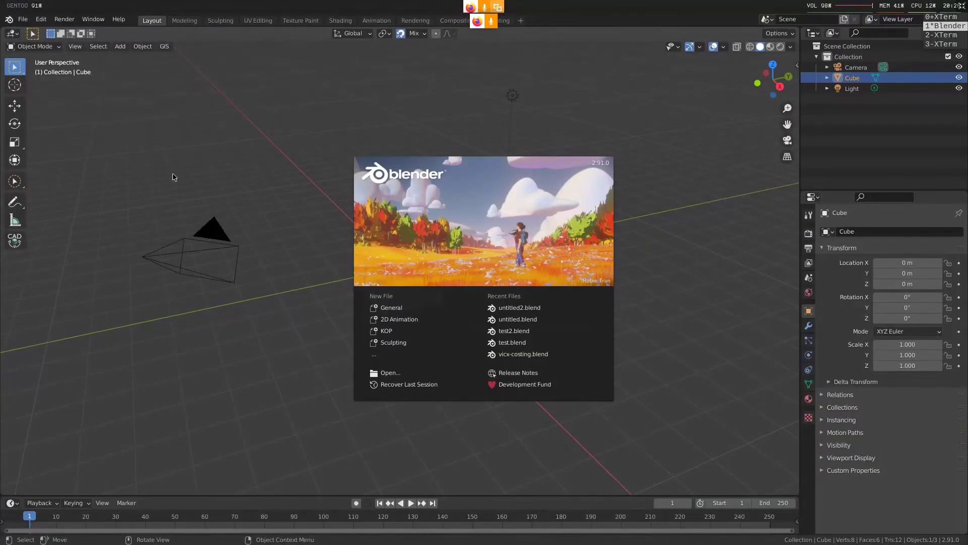
Delete all default objects from the new scene and check the startup output in the terminal
left_click(327, 220)
key("a")
key("x")
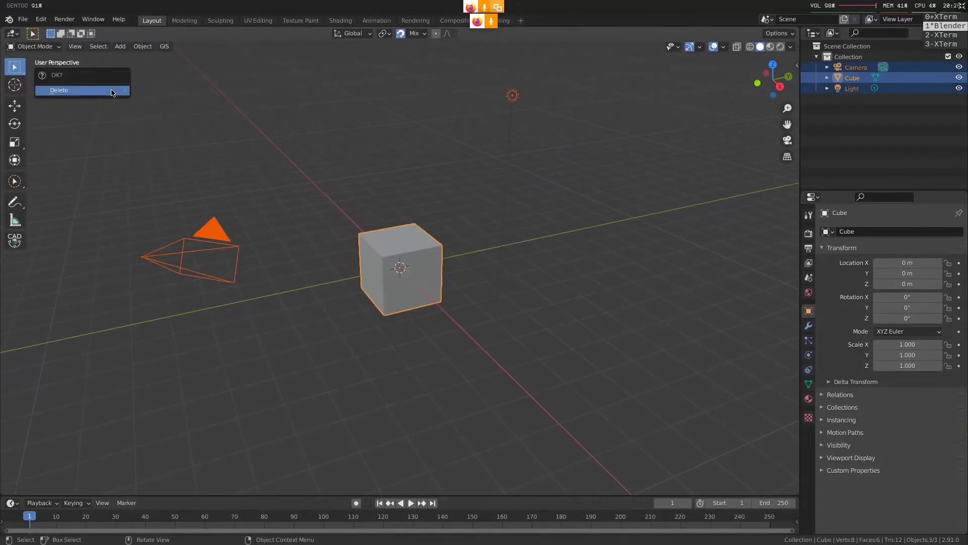
left_click(112, 92)
key("ctrl+t")
key("w")
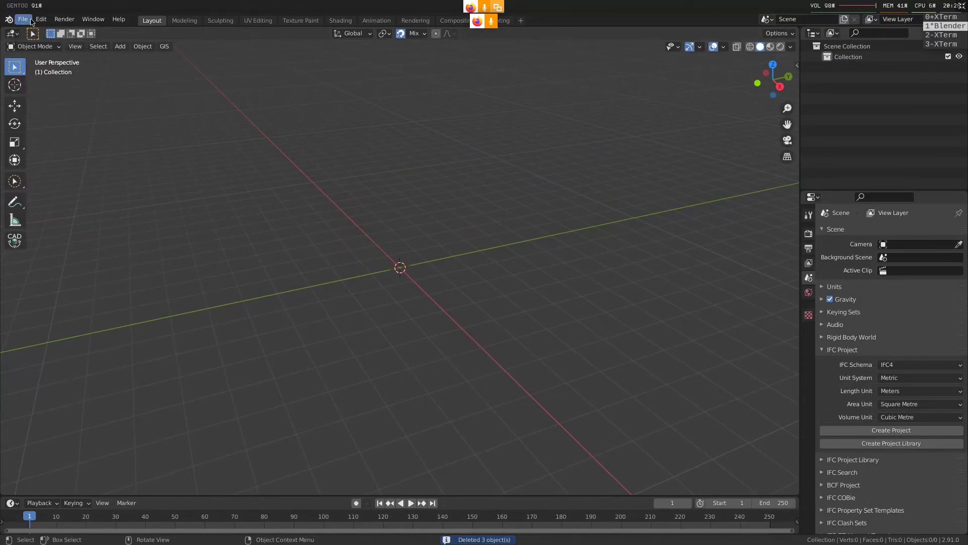
key("ctrl+t")
key("0")
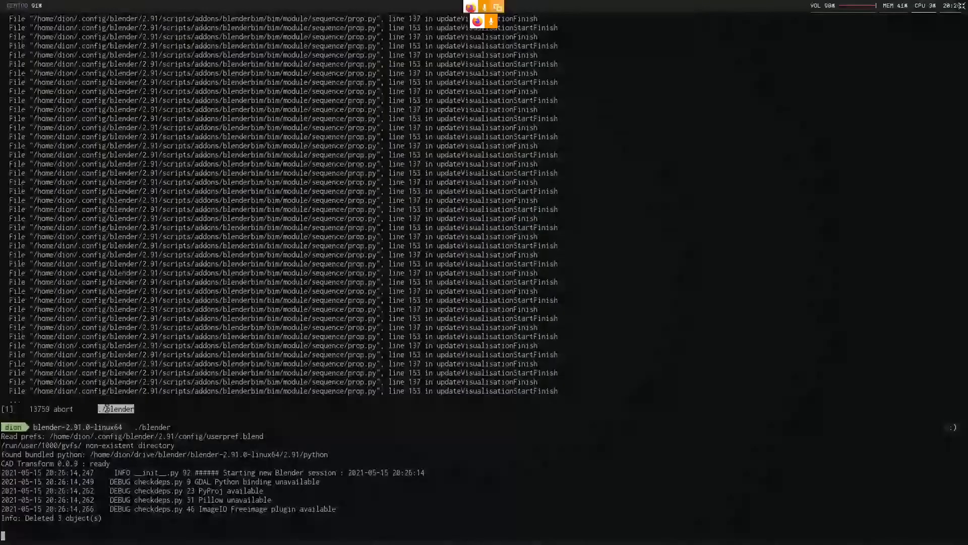
key("ctrl+t")
key("1")
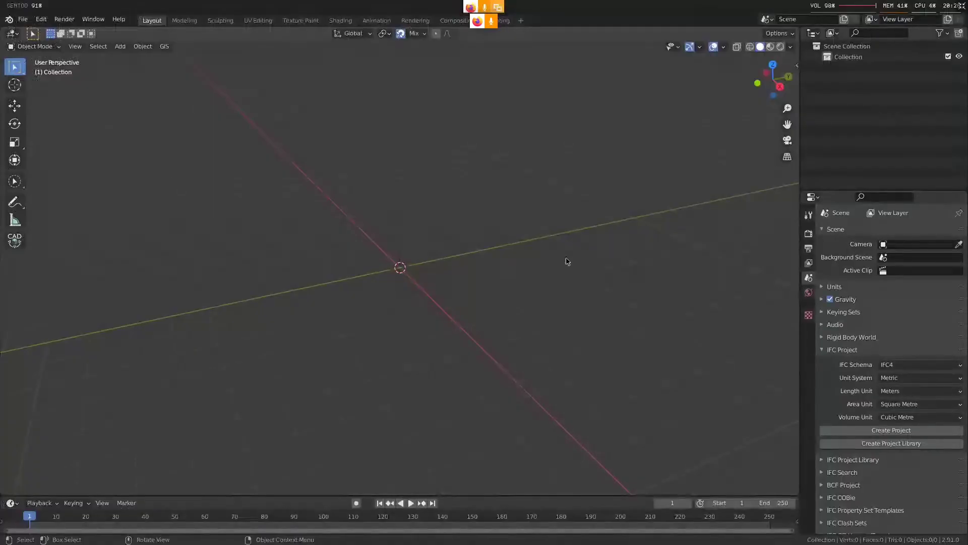
Import JudgesReception-migrated-to-ifc4.ifc from the Downloads folder as an IFC model
left_click(22, 19)
mouse_move(66, 158)
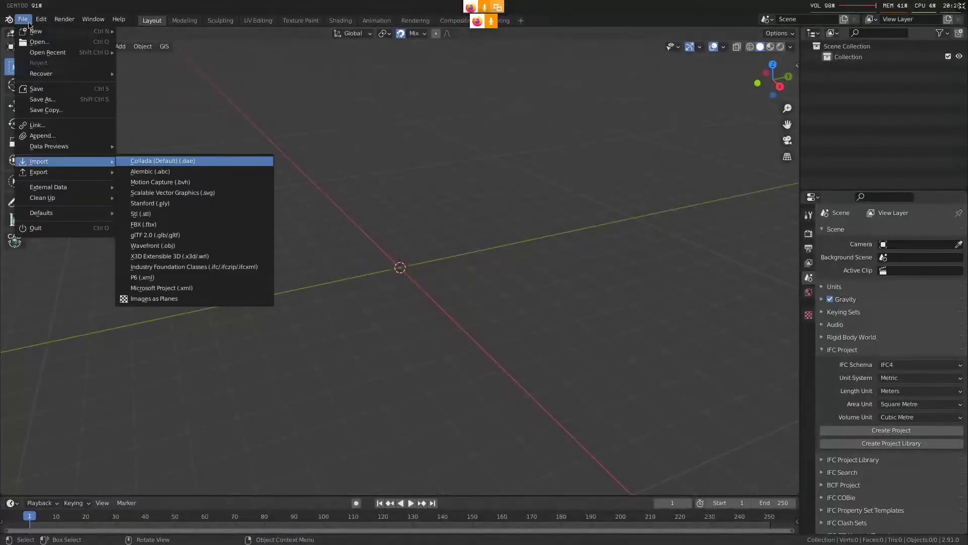
left_click(166, 256)
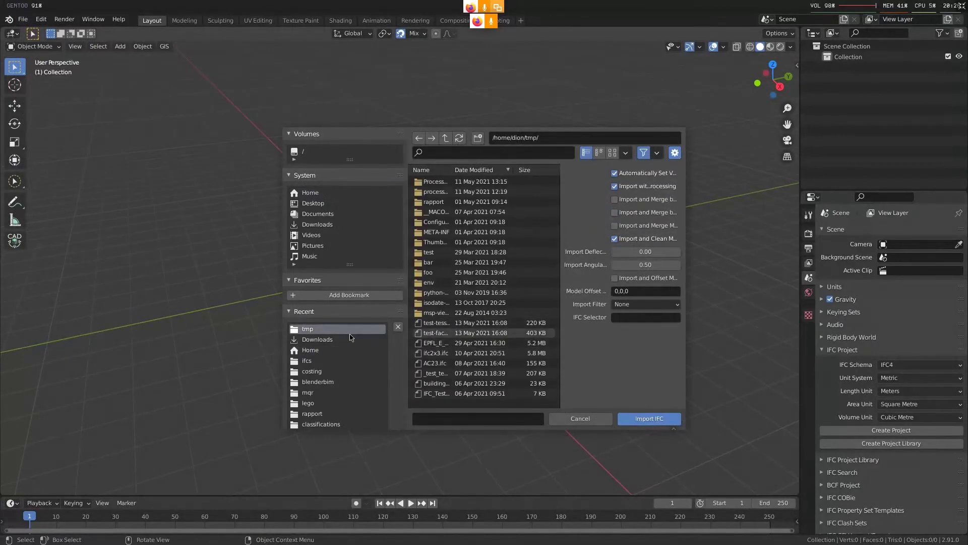
left_click(345, 339)
left_click(480, 153)
type("ju")
left_click(481, 183)
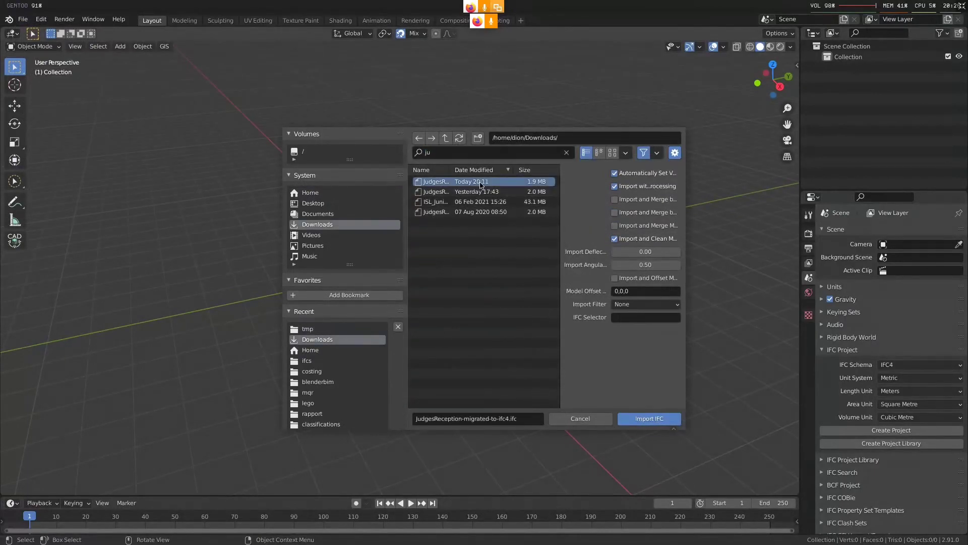
double_click(480, 182)
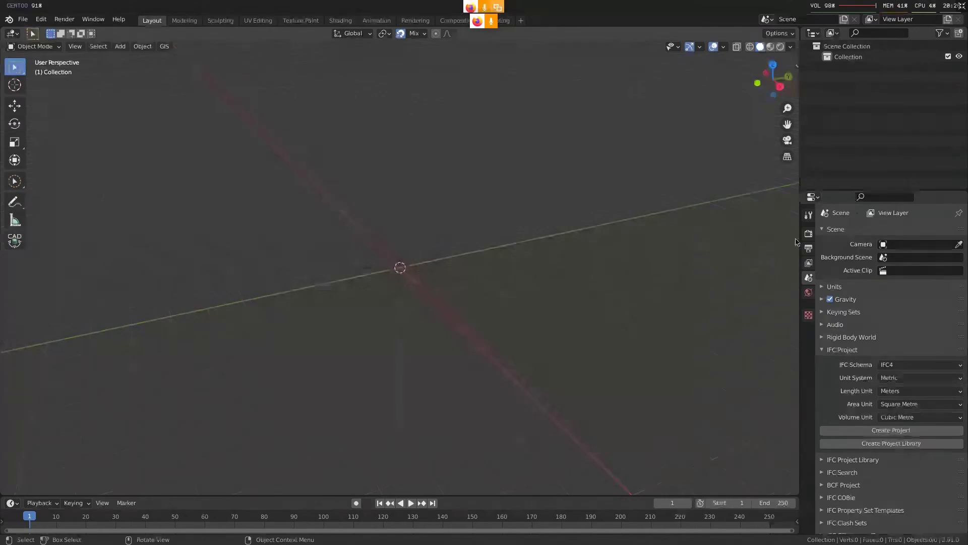
Widen the properties editor beside the building and bring up the scene's IFC settings
left_click_drag(805, 242, 408, 242)
key("grave")
left_click(197, 279)
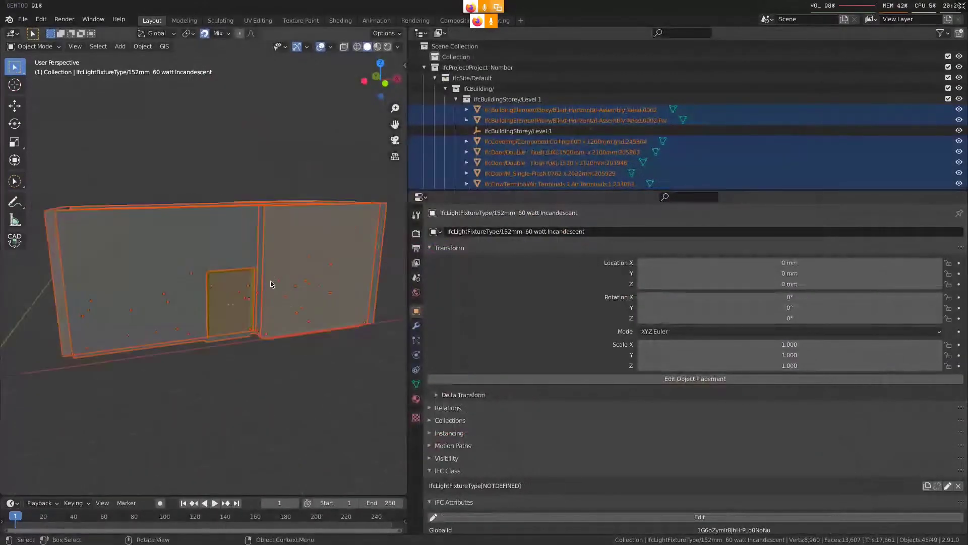
key("alt+a")
left_click(307, 286)
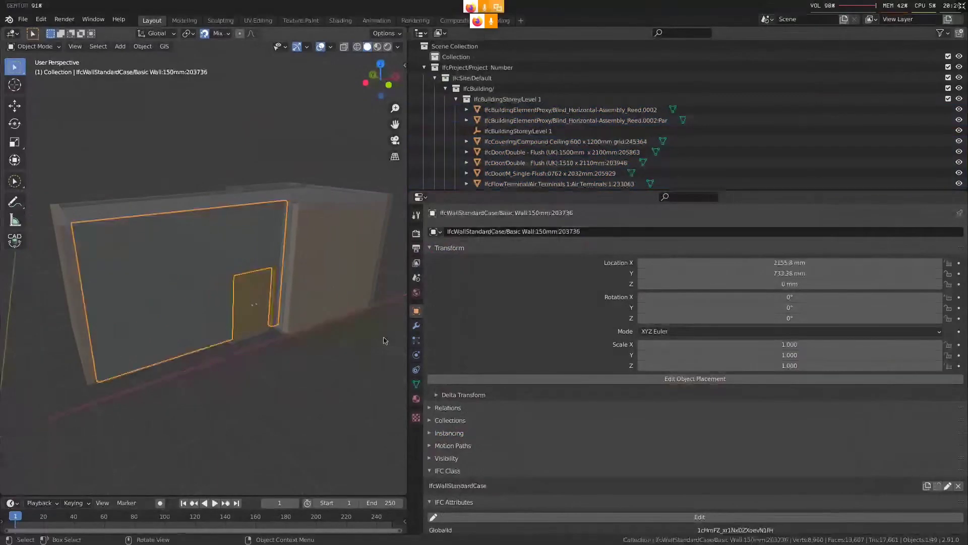
left_click(416, 277)
scroll(629, 432, "down", 3)
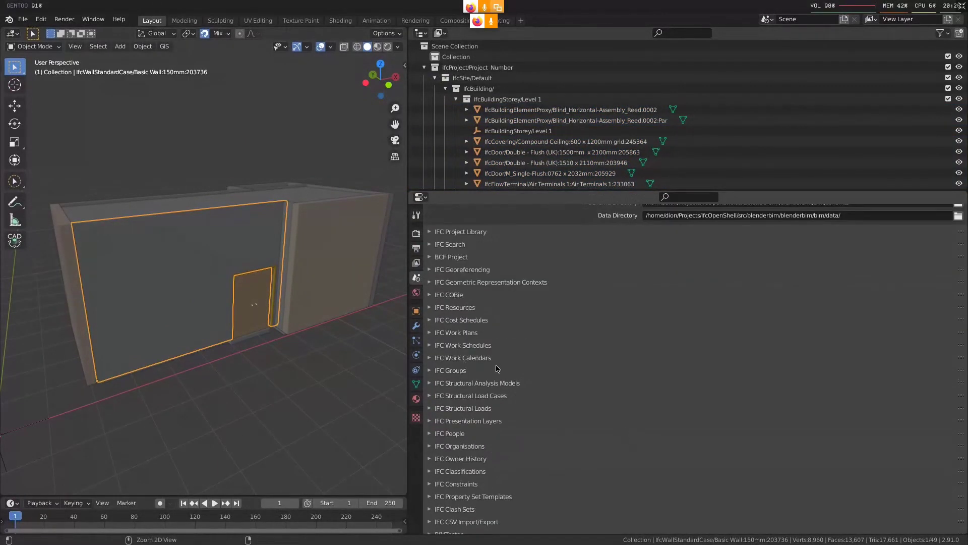
middle_click_drag(499, 367, 500, 327, "ctrl")
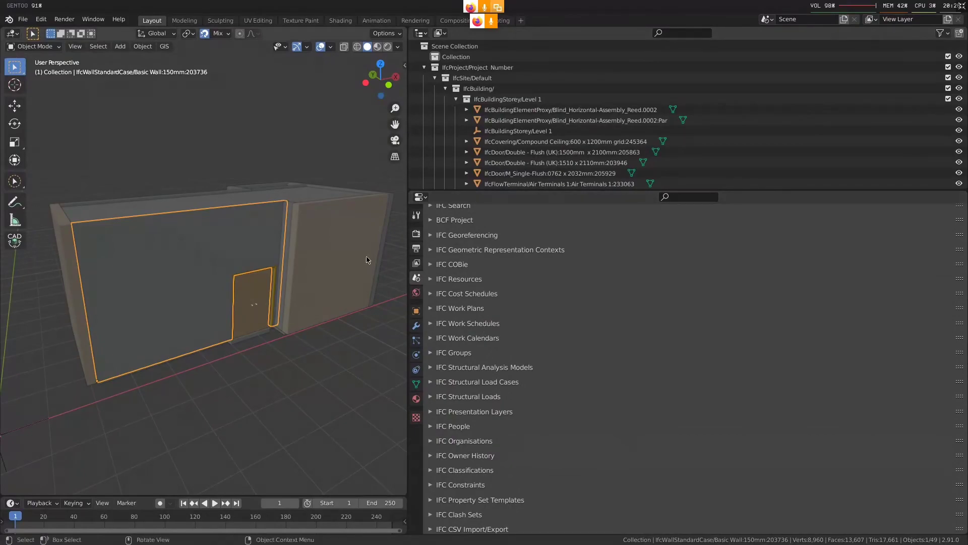
left_click(23, 19)
key("i")
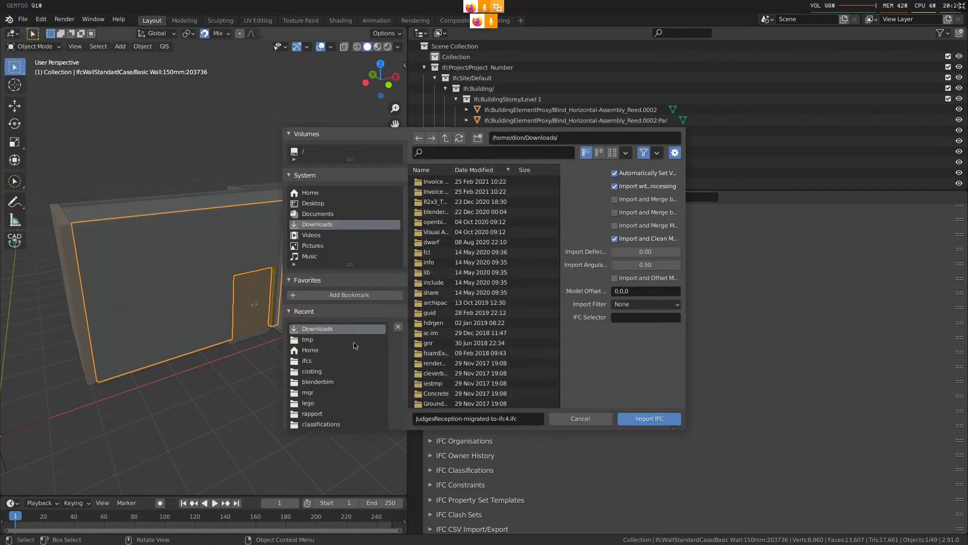
left_click(580, 418)
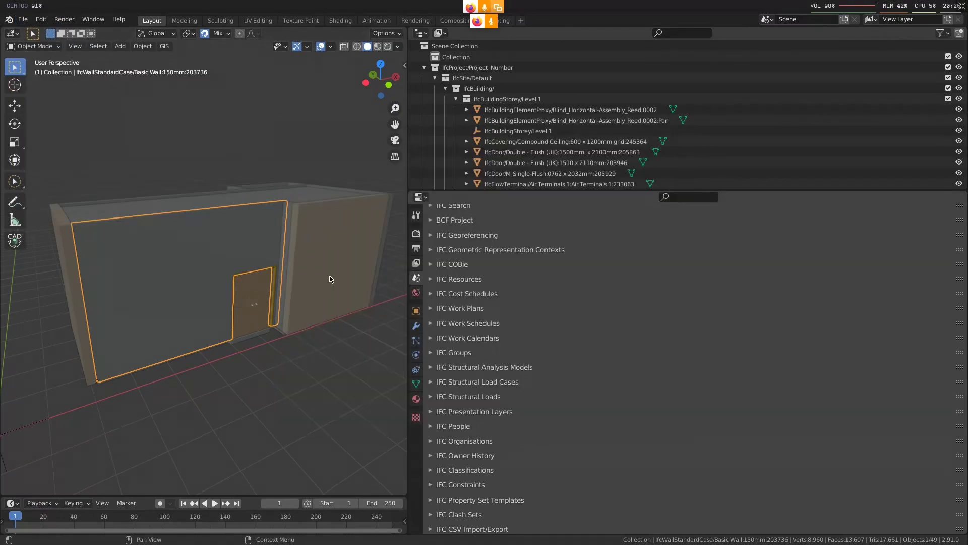
Import the 308 KB EC0085 P6 XML schedule dated 11 May 2021 from the tmp folder
left_click(23, 19)
mouse_move(50, 162)
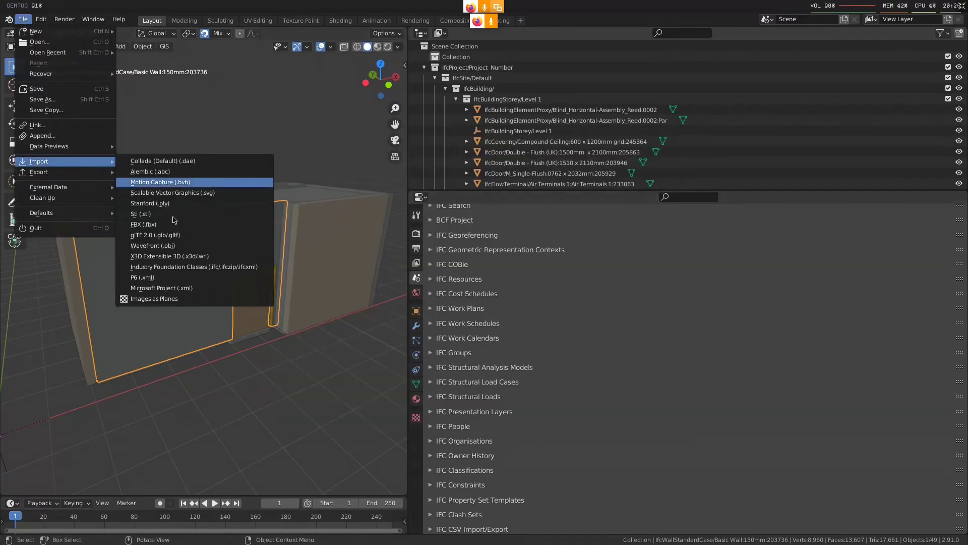
left_click(223, 277)
left_click(309, 339)
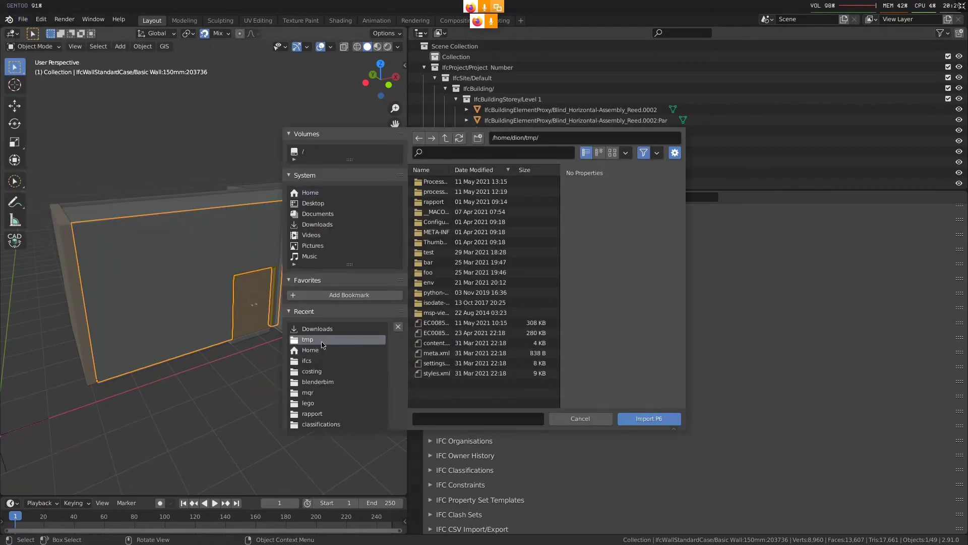
double_click(479, 324)
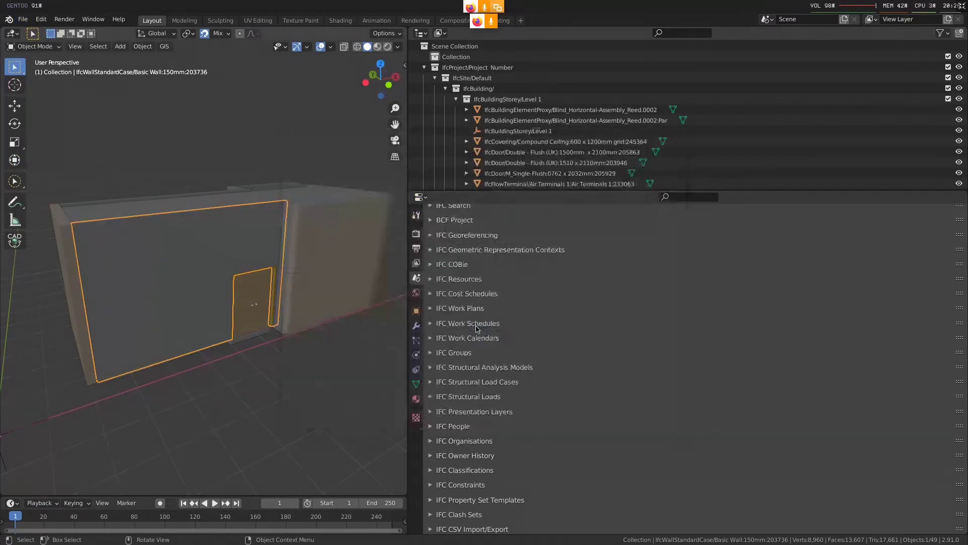
Expand the IFC work schedules and open the tasks of the Revit Sample Project schedule
left_click(485, 309)
left_click(485, 309)
left_click(483, 328)
left_click(932, 357)
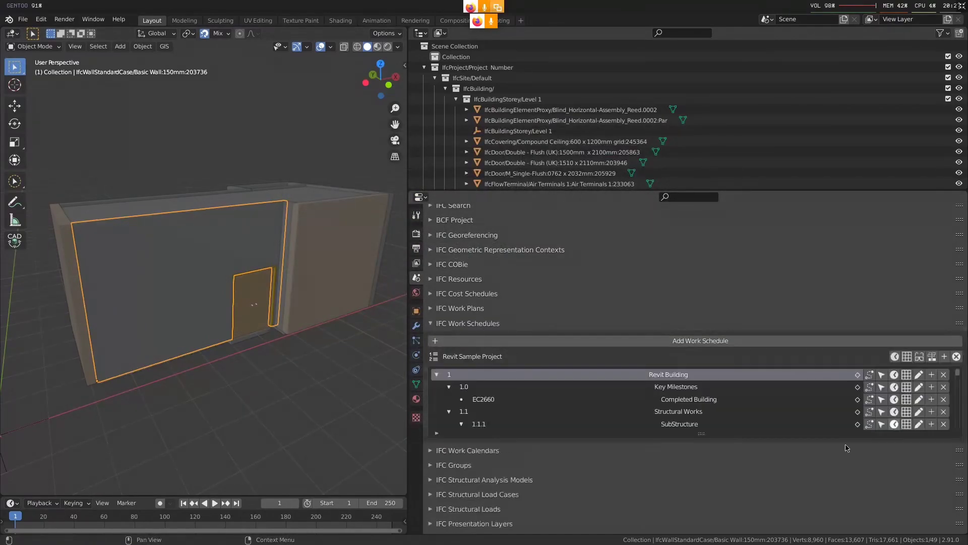
Enlarge the task list, show its date and duration columns, and select excavation task EC2580
middle_click_drag(842, 444, 686, 297)
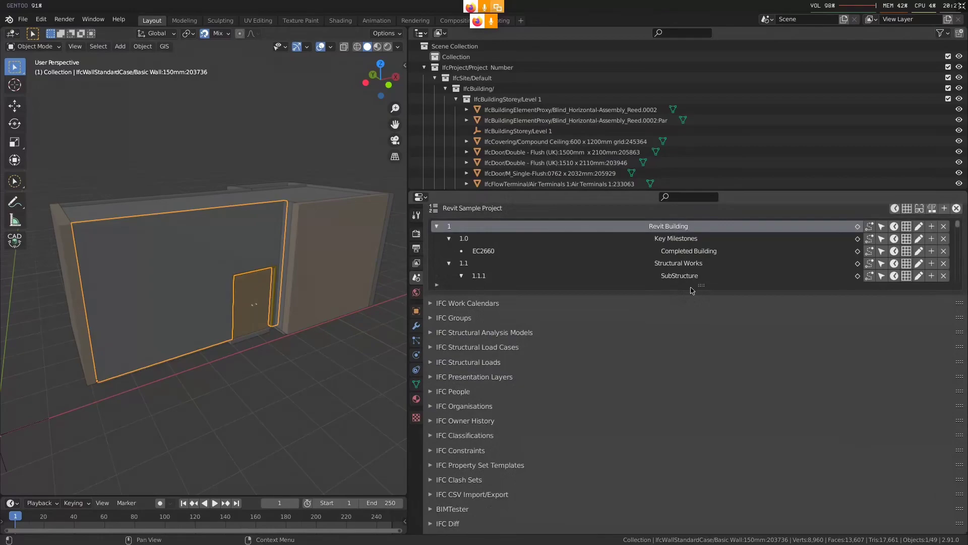
left_click(919, 208)
left_click(895, 208)
middle_click_drag(703, 349, 680, 378)
left_click(526, 326)
left_click(525, 318)
Select the 150 mm floor slab on the underside of the building and hide it
middle_click_drag(204, 365, 207, 301)
key("alt+z")
left_click(309, 324)
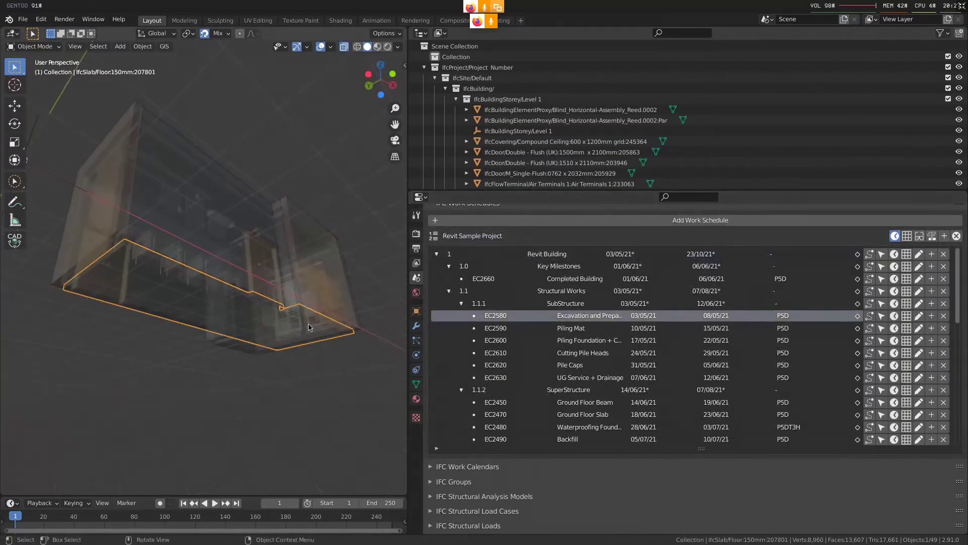
key("alt+z")
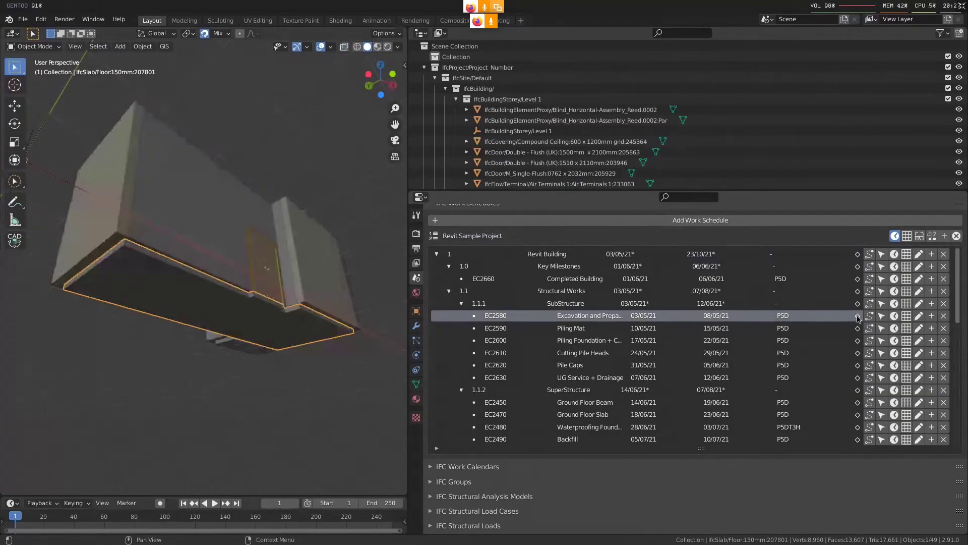
key("h")
Select a 250 mm wall, clear the selection and check the building with X-ray display
left_click(244, 273)
left_click(325, 283, "shift")
mouse_move(343, 290)
middle_mouse_down()
mouse_move(274, 300)
mouse_move(333, 361)
middle_mouse_up()
key("alt+a")
key("F4")
key("Escape")
key("alt+z")
key("alt+z")
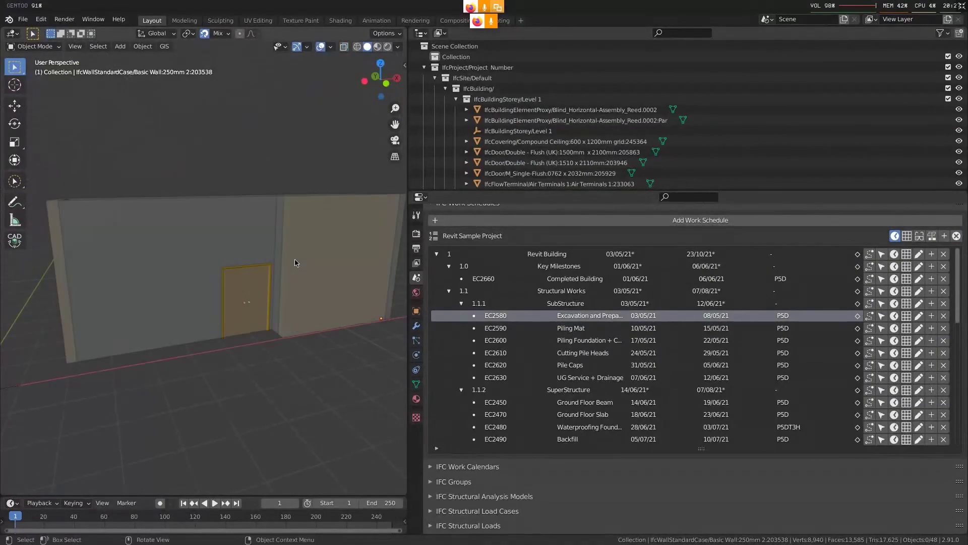
Split the 3D viewport horizontally and turn its lower half into a second Properties editor
left_click_drag(2, 493, 20, 276)
scroll(174, 157, "down", 4)
middle_click_drag(174, 157, 208, 170)
scroll(223, 348, "up", 1)
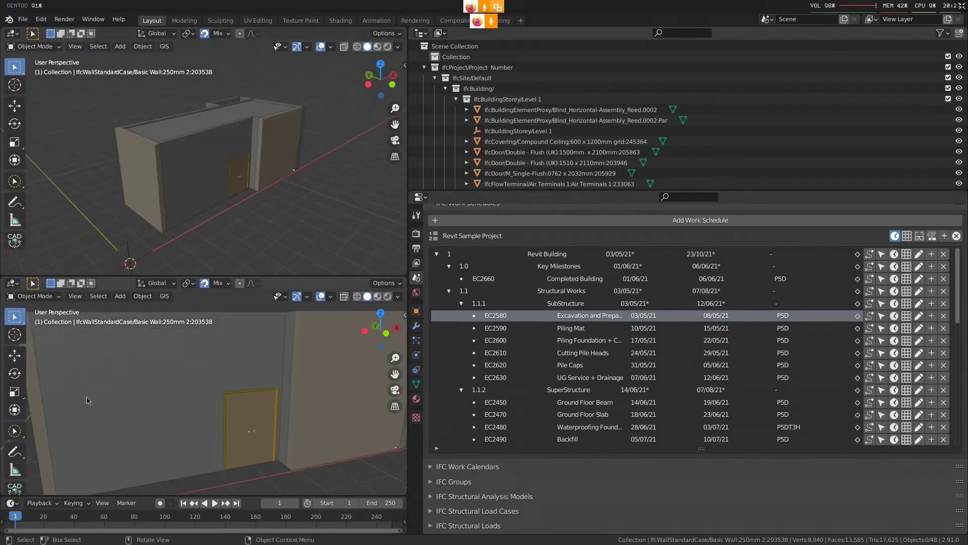
left_click(12, 283)
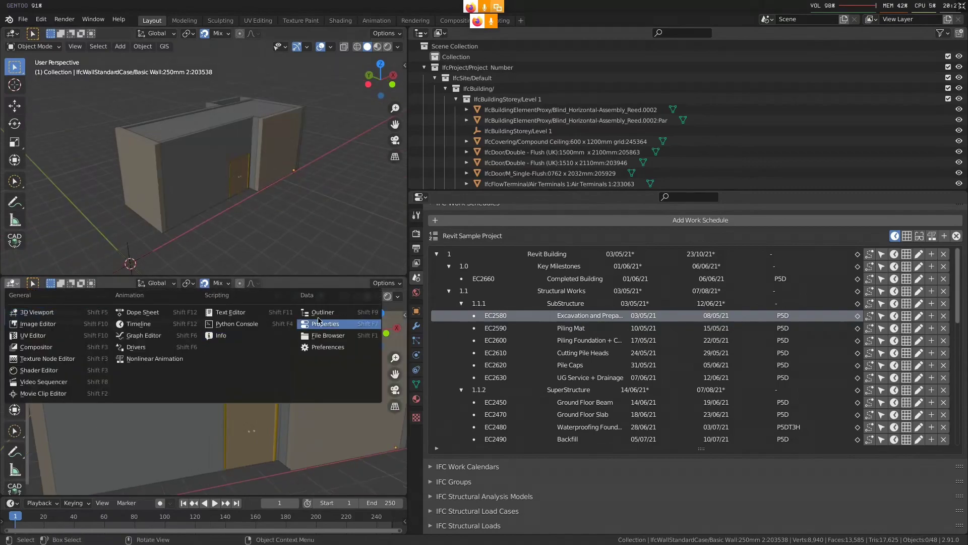
left_click(325, 323)
scroll(125, 457, "down", 3)
scroll(125, 456, "down", 6)
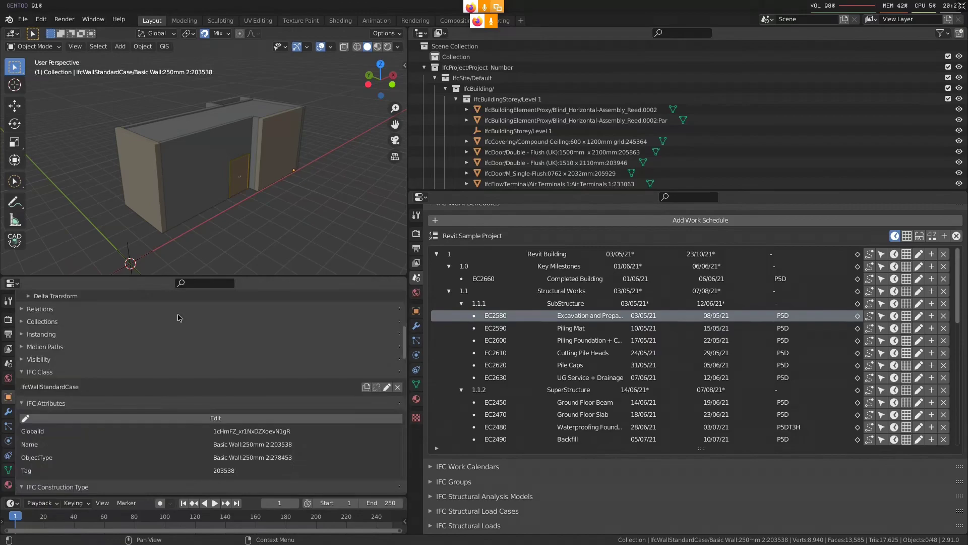
Open the scene's IFC Search and enter ifcwall as the class filter, leaving the GlobalId filter empty
left_click(10, 363)
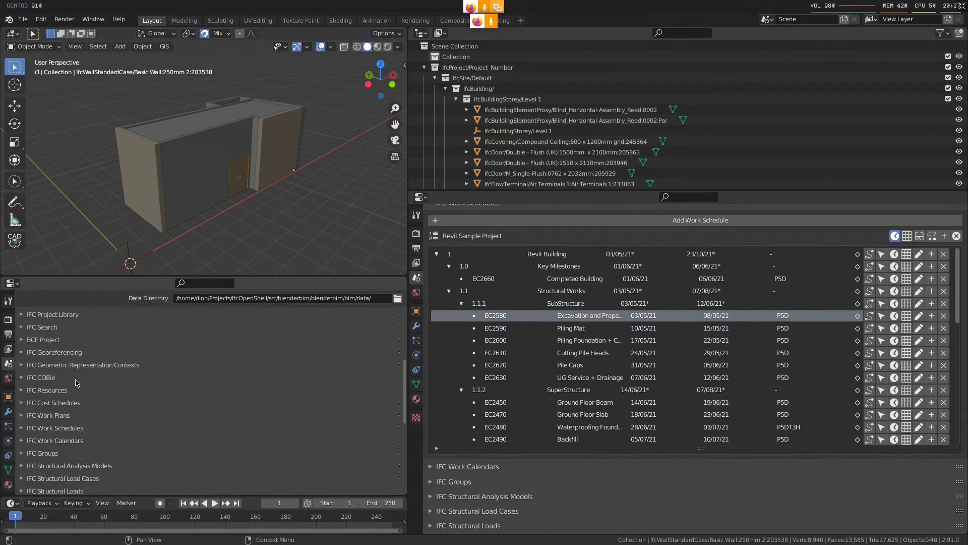
left_click(56, 327)
left_click(164, 386)
type("ifcwall")
key("Return")
key("ctrl+c")
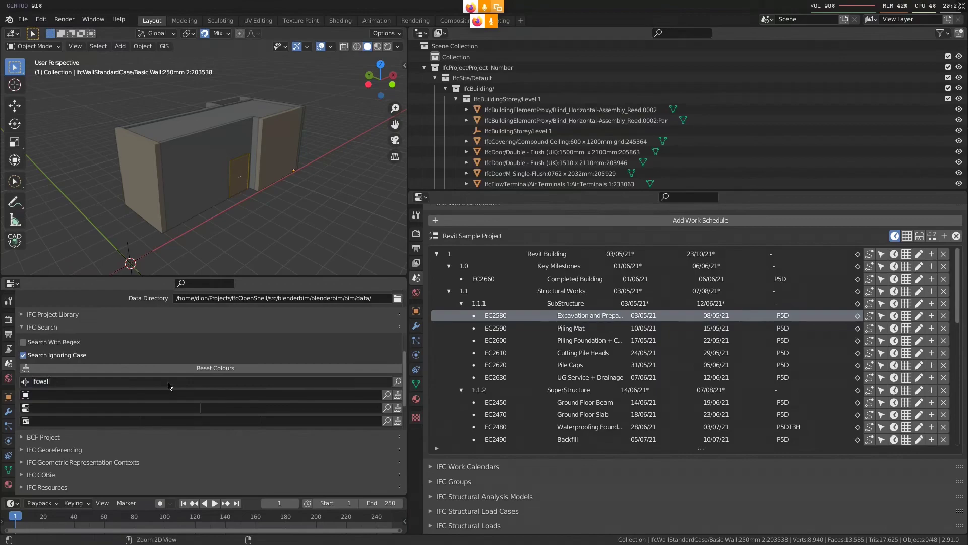
key("ctrl+v")
left_click(173, 384)
key("BackSpace")
key("Return")
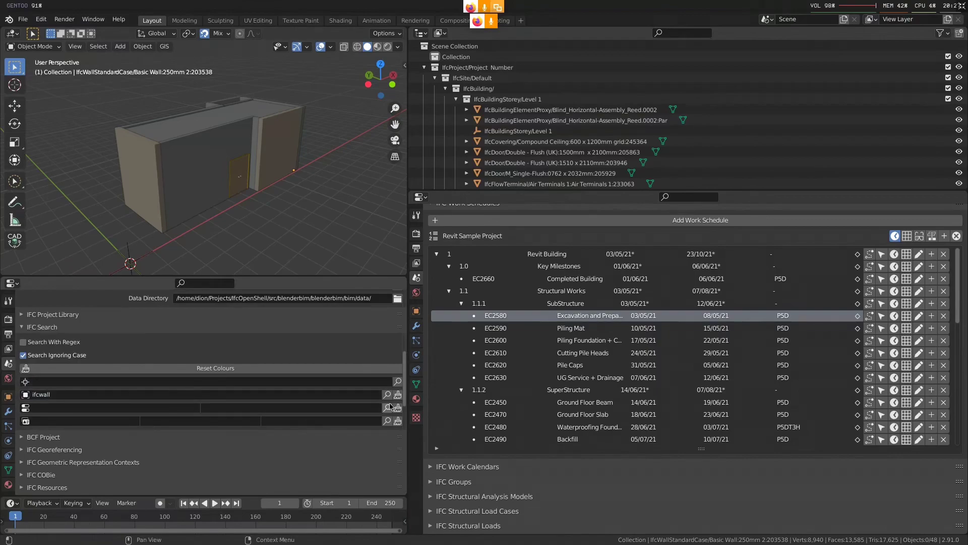
Complete the class filter as ifcwallstandardcase and select all matching walls in the model
left_click(316, 394)
type("standardcase")
key("Return")
left_click(386, 394)
middle_click_drag(233, 207, 223, 202)
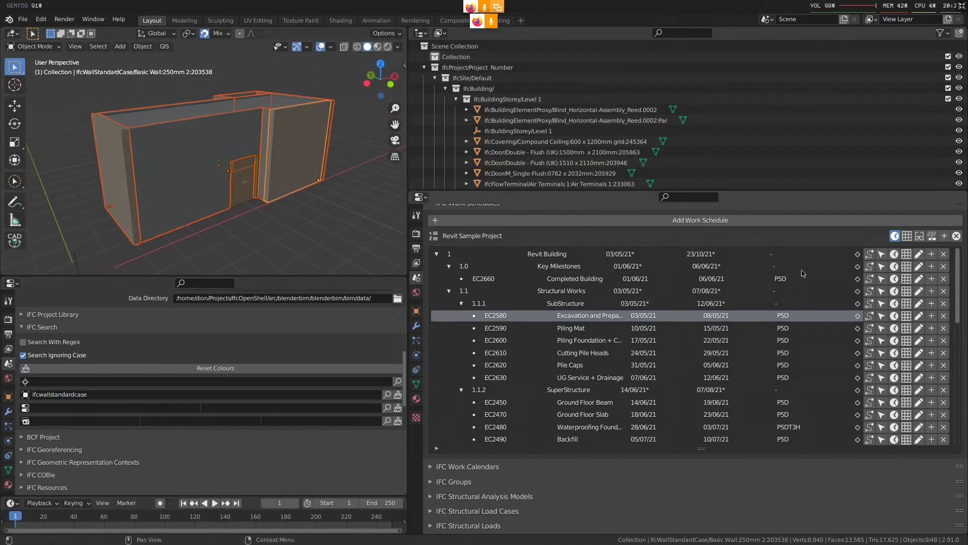
Assign the selected walls to task EC2590 Piling Mat and hide them
left_click(880, 333)
left_click(858, 329)
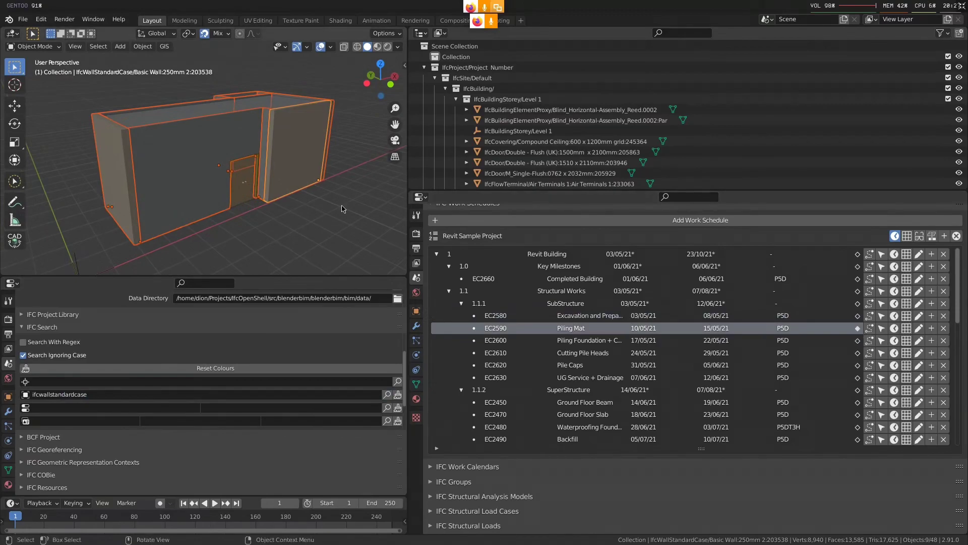
middle_click_drag(345, 209, 324, 206)
key("h")
Box-select the elements from the middle to the far end of the exposed interior, assign them to task EC2600, and hide them
middle_click_drag(216, 178, 258, 165)
key("b")
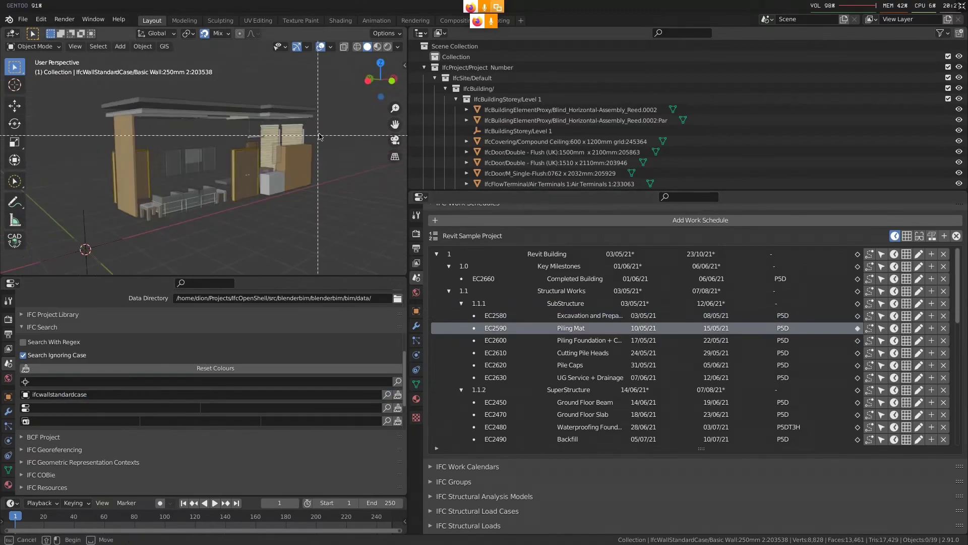
left_click_drag(320, 135, 171, 181)
left_click(832, 341)
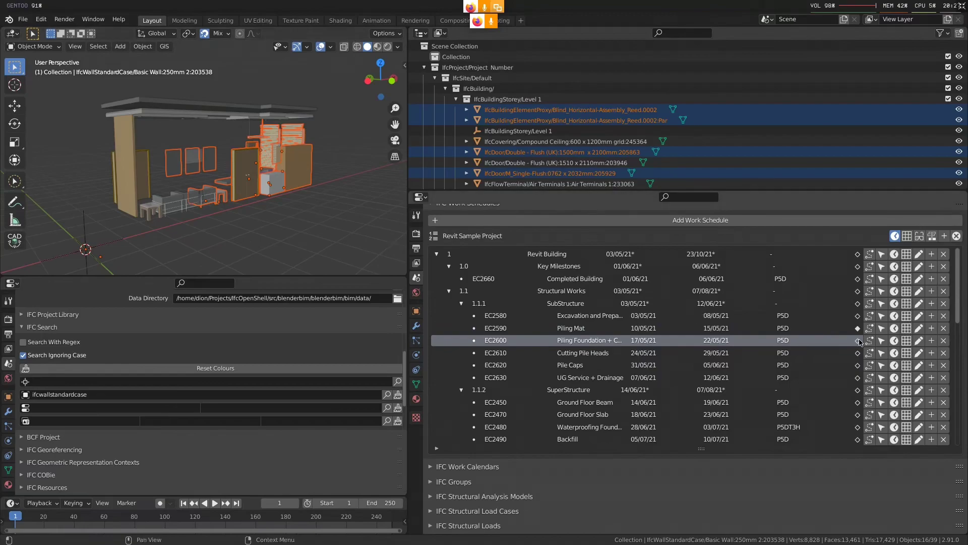
left_click(296, 192, "shift")
middle_click_drag(295, 193, 295, 191)
key("h")
Box-select the remaining door, seating, wall panels and air terminals, assign them to task EC2610 Cutting Pile Heads, and hide them
key("a")
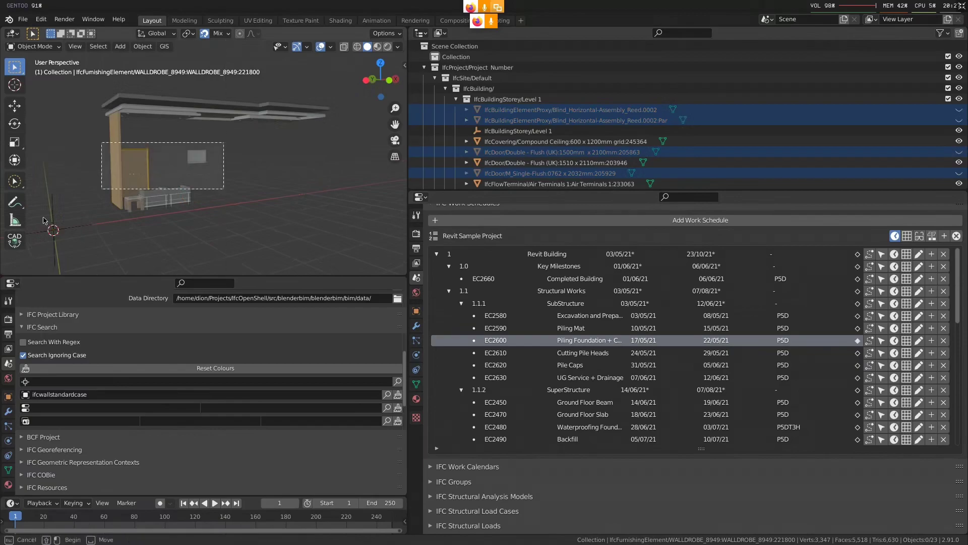
key("b")
key("Escape")
key("alt+a")
key("b")
left_click_drag(223, 145, 112, 204)
left_click(858, 353)
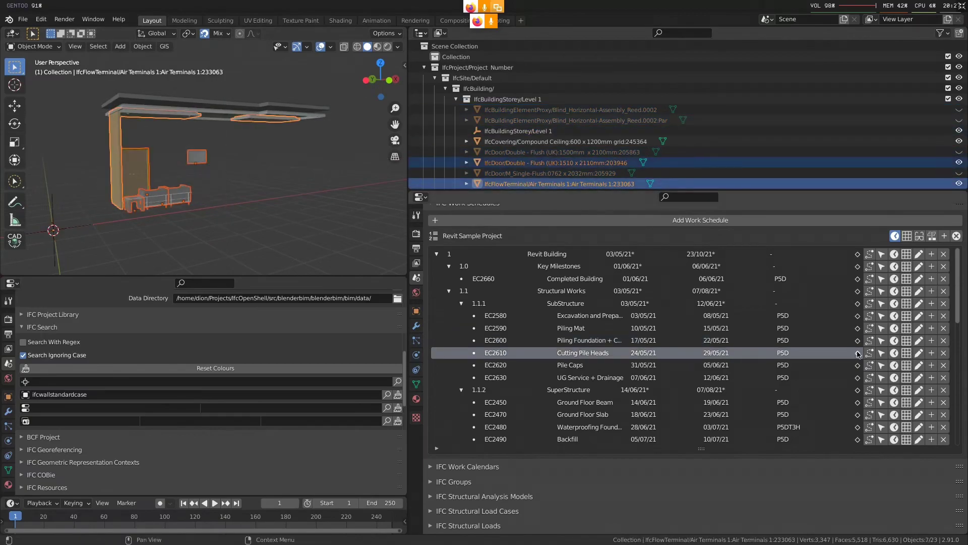
middle_click_drag(291, 230, 268, 225)
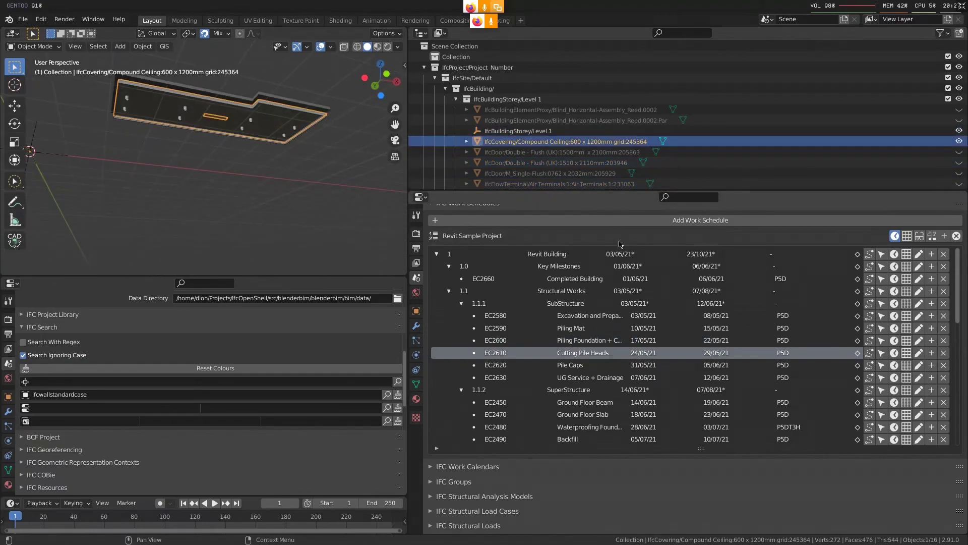
Assign the selected compound ceiling to task EC2620 Pile Caps and hide it
left_click(857, 366)
middle_click_drag(307, 176, 302, 182)
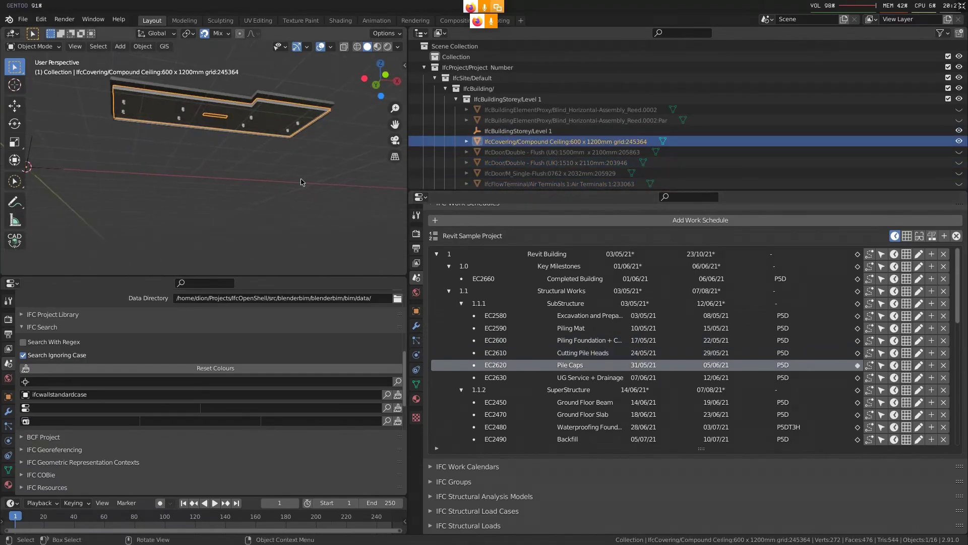
key("h")
Add the 400 mm floor slab and the adjoining roof element to task EC2620 and hide them
left_click(276, 105)
left_click(226, 111, "shift")
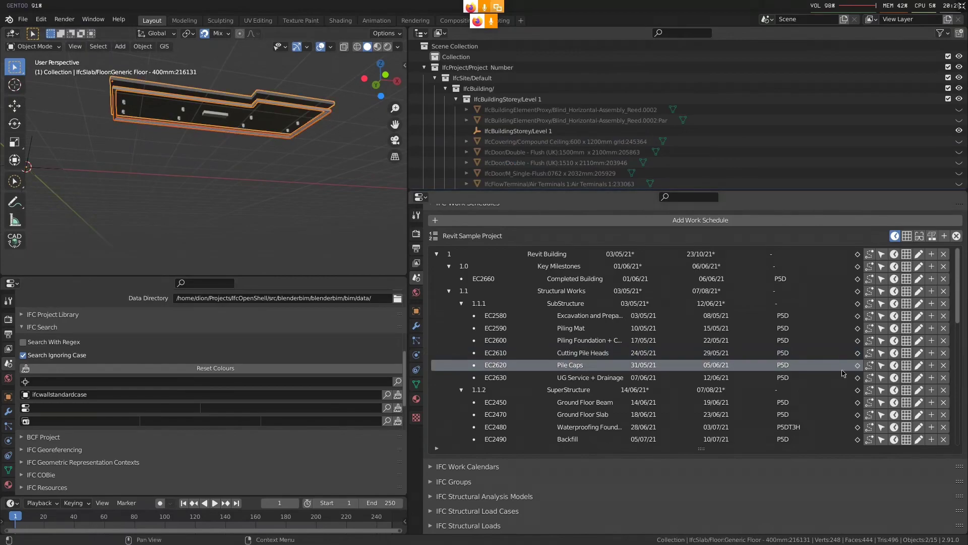
middle_click_drag(275, 179, 273, 189)
key("h")
Box-select the remaining ceiling light fittings and assign them to task EC2630 UG Service + Drainage
left_click(291, 123)
left_click_drag(326, 93, 100, 139)
left_click(207, 115, "shift")
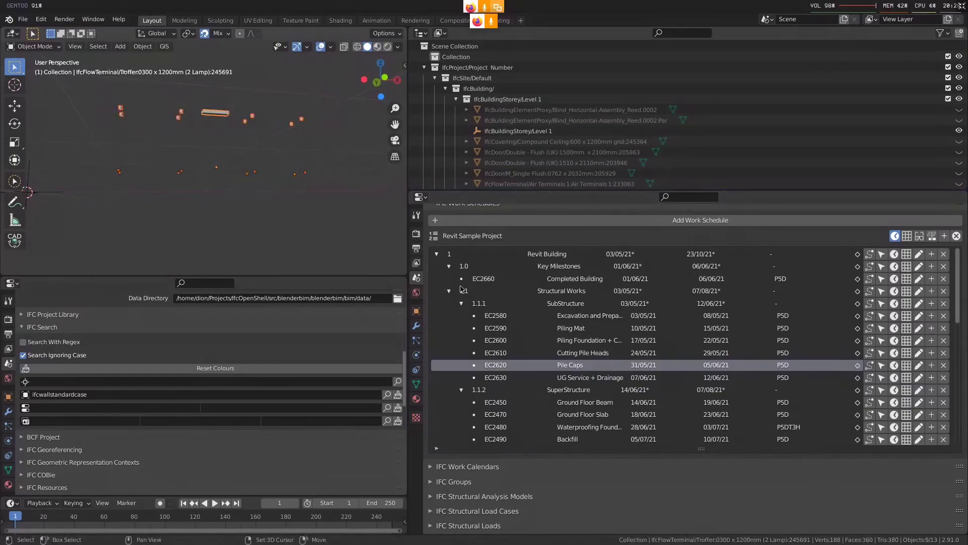
left_click(822, 379)
left_click(858, 378)
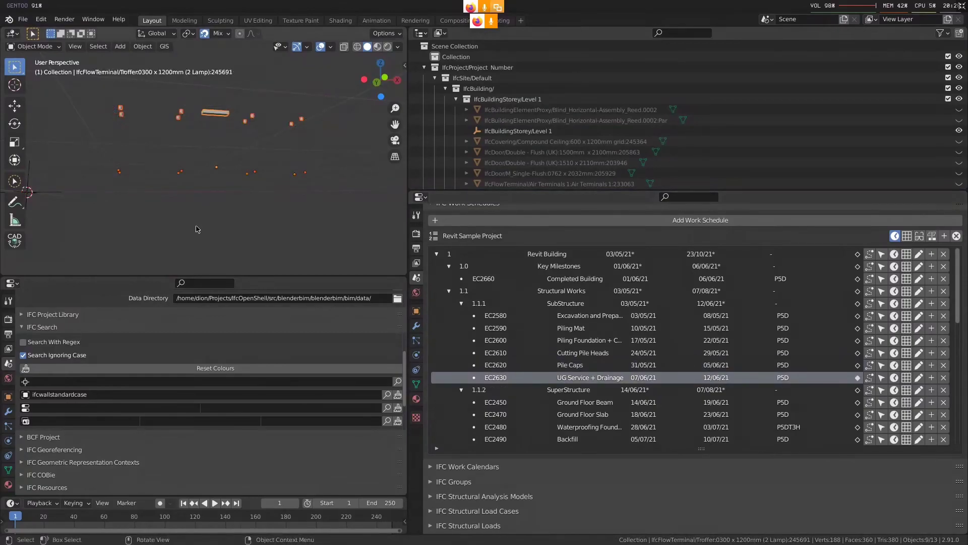
Reveal every hidden building element and clear the selection
middle_click_drag(207, 229, 212, 233)
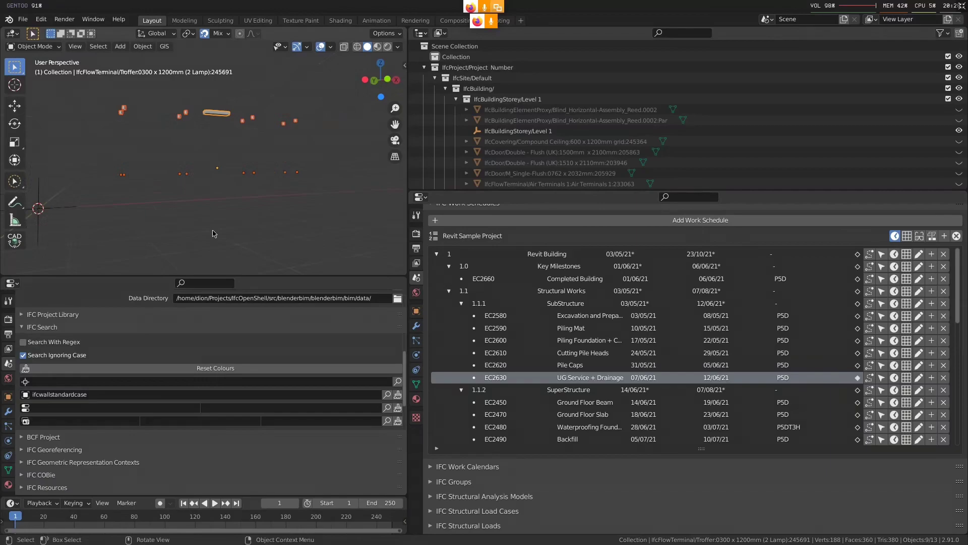
key("alt+h")
key("alt+a")
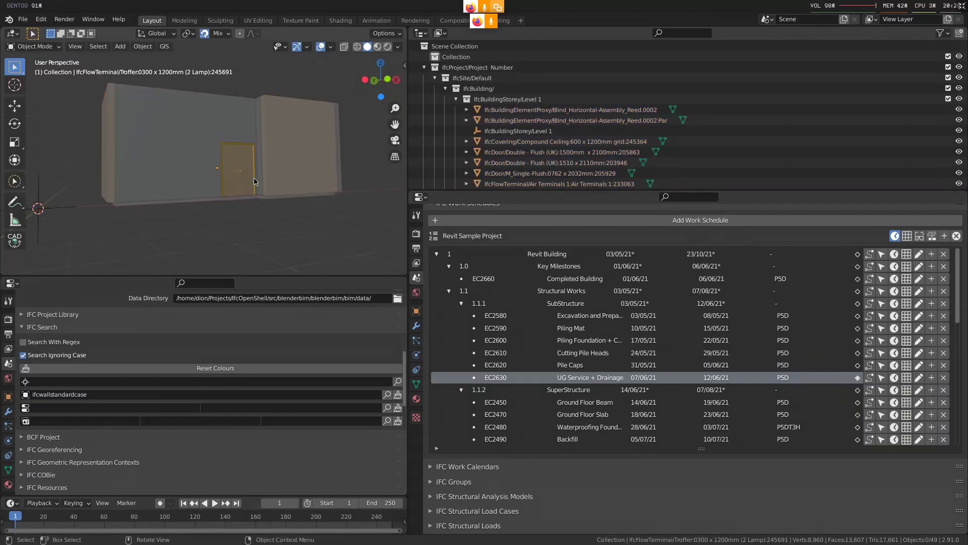
Select the elements assigned to task EC2610 Cutting Pile Heads and isolate them for checking
left_click(881, 353)
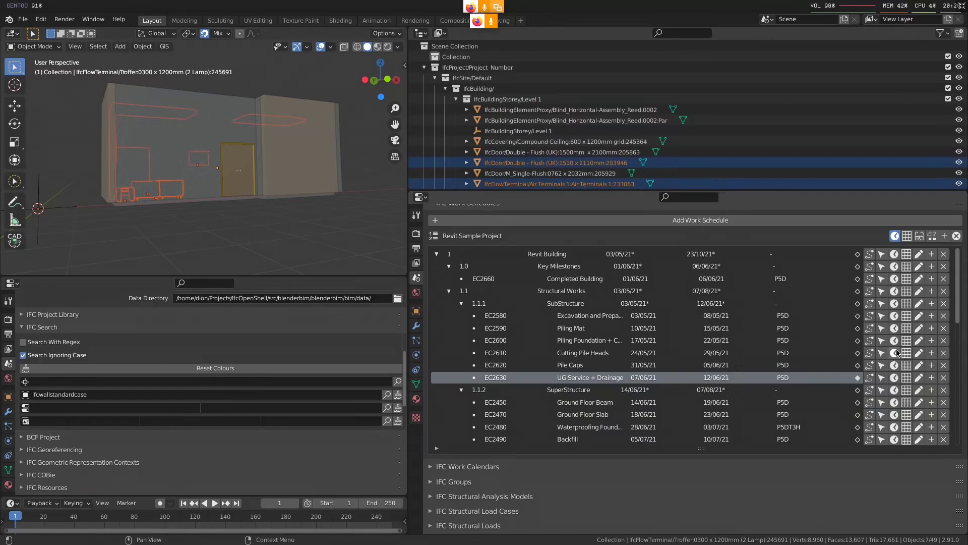
middle_click_drag(289, 183, 225, 232)
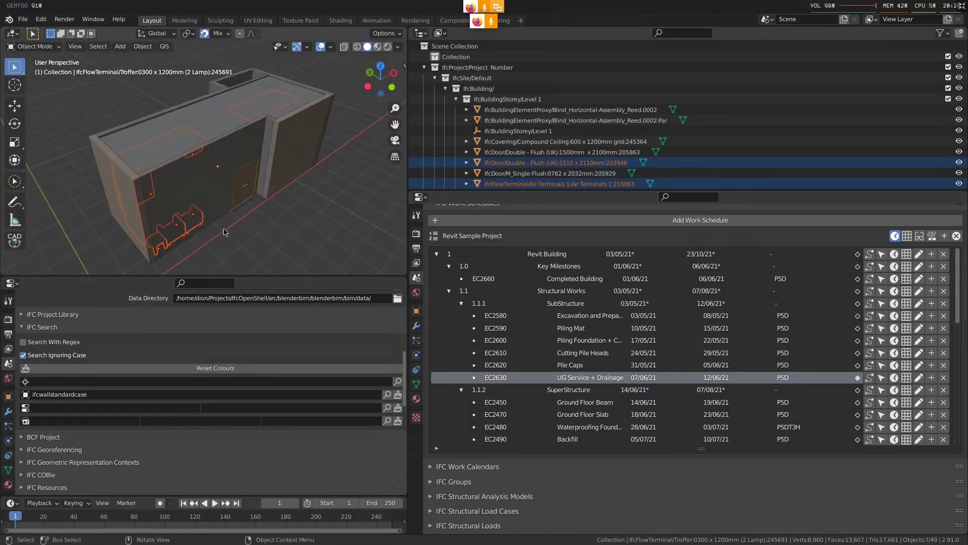
key("shift+h")
middle_click_drag(211, 217, 199, 202)
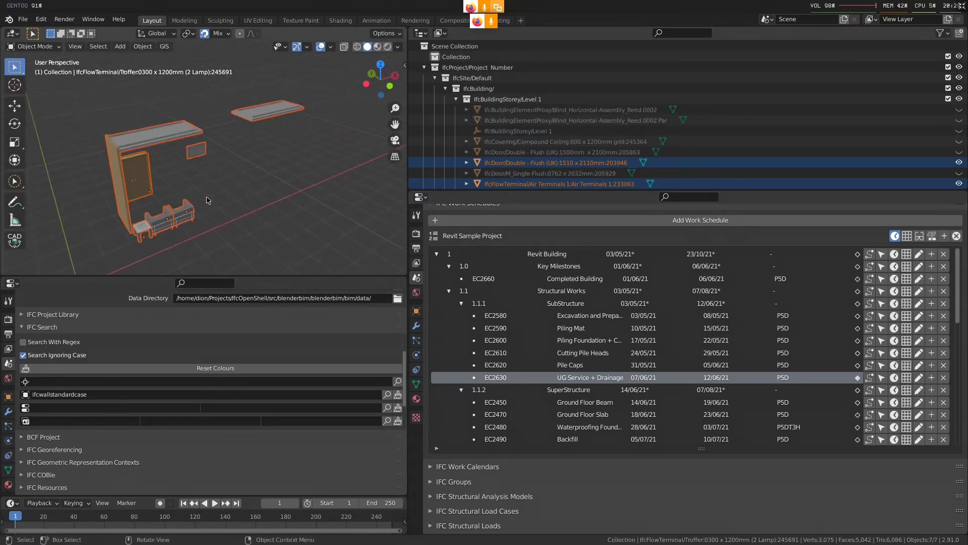
Reveal the whole building again, clear the selection and turn on X-ray display
key("alt+h")
key("alt+a")
key("alt+z")
middle_click_drag(237, 204, 252, 207)
Select the elements assigned to task EC2600, check them through the transparent walls, and clear the selection
left_click(849, 341)
left_click(882, 340)
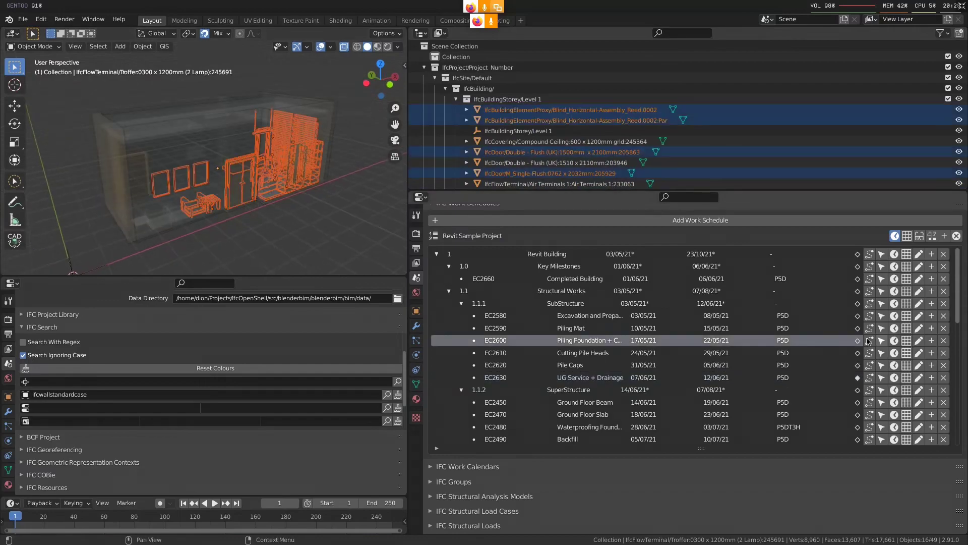
middle_click_drag(223, 196, 256, 186)
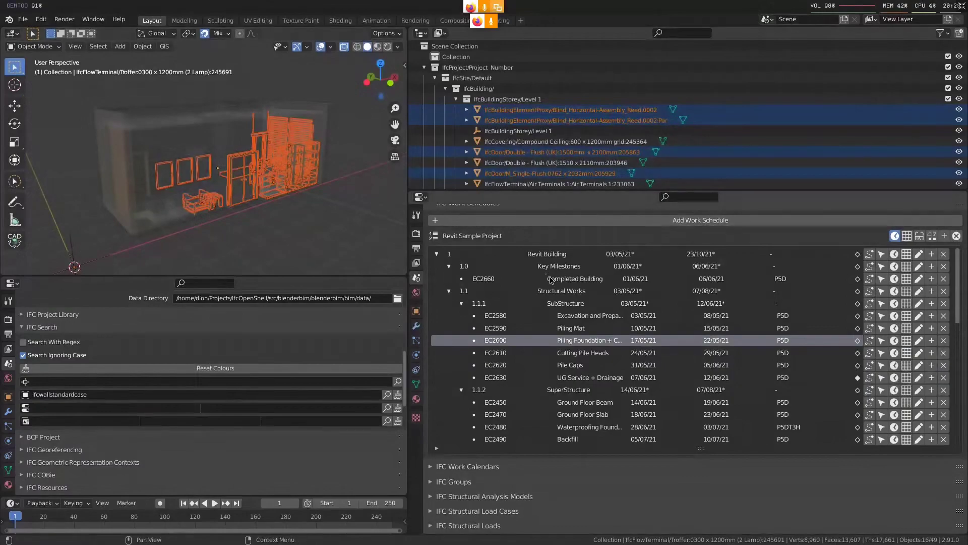
key("alt+a")
Show the work schedule's visualisation settings and set the start date to 2021-05-03
middle_click_drag(704, 301, 705, 343)
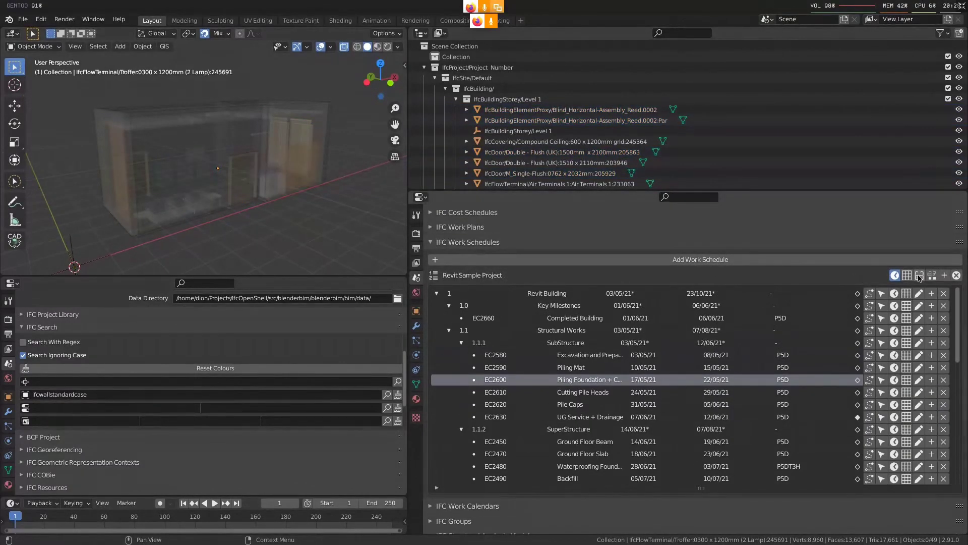
left_click(920, 275)
left_click(560, 288)
type("2021-05-03")
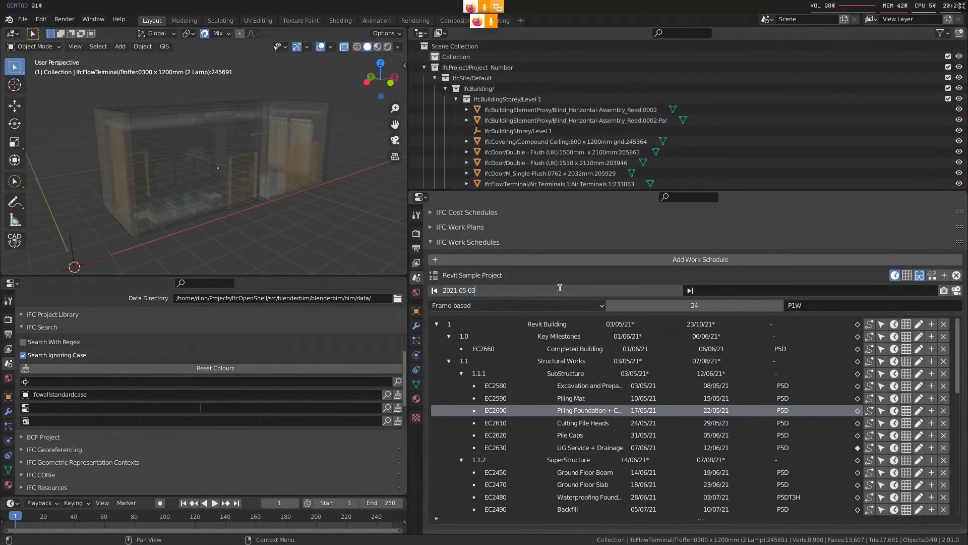
key("Return")
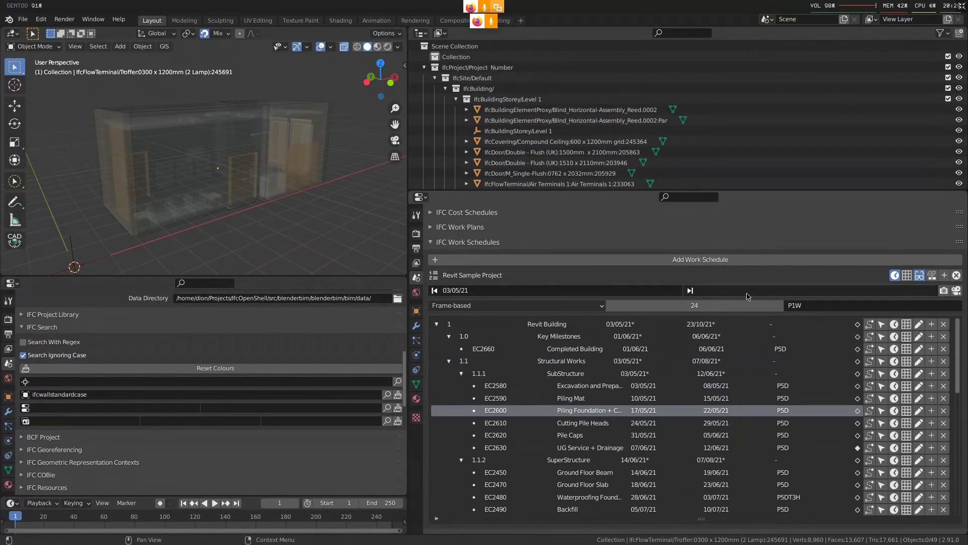
Set the visualisation finish date to 2021-06-12 and generate the construction animation
left_click(762, 292)
type("2021-06-12")
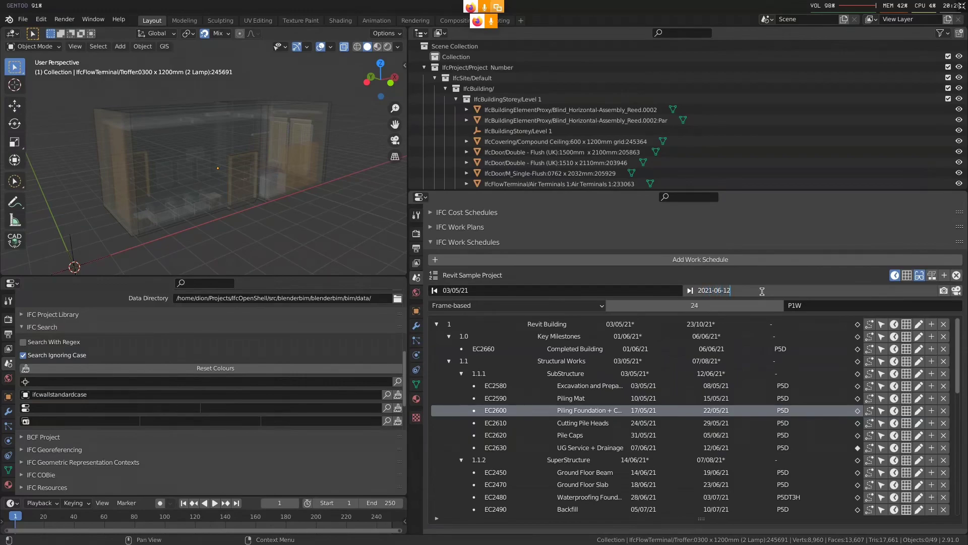
key("Return")
left_click(957, 293)
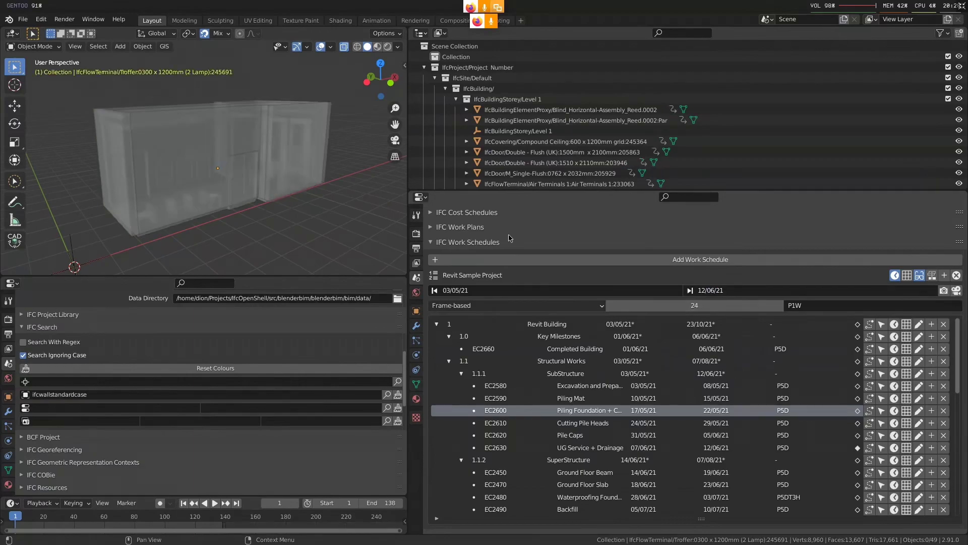
mouse_move(114, 521)
middle_mouse_down()
mouse_move(211, 521)
mouse_move(142, 523)
middle_mouse_up()
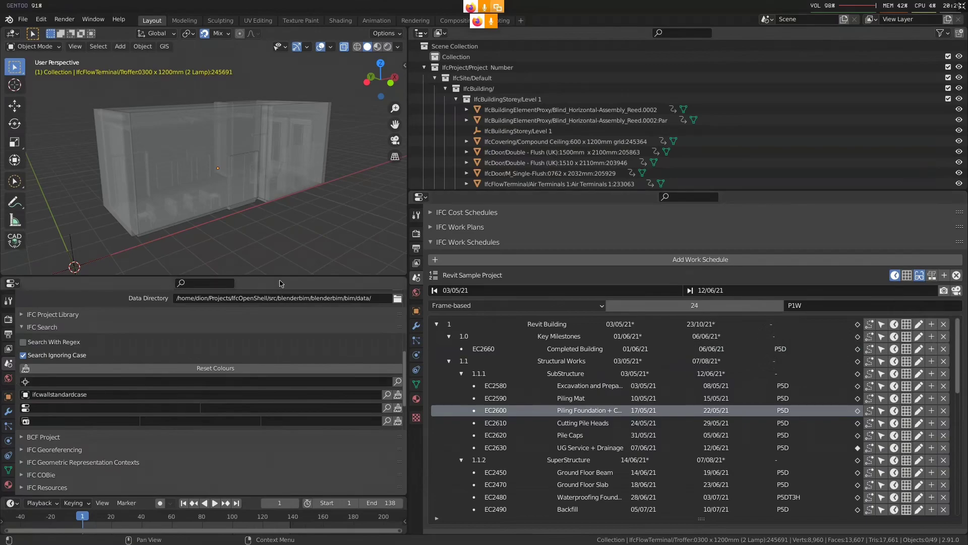
Switch the animation speed type to Duration-based to view its settings, and restore Frame-based
left_click(503, 306)
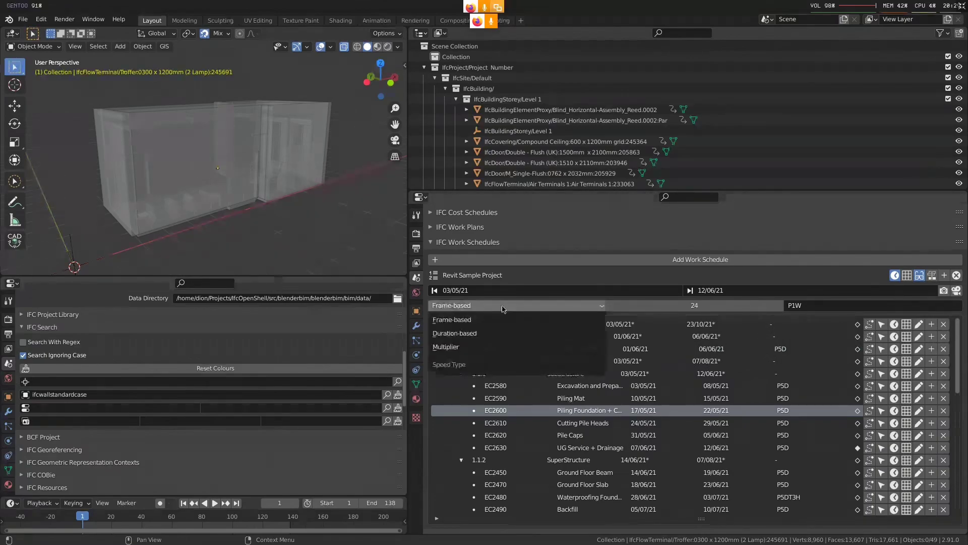
left_click(495, 334)
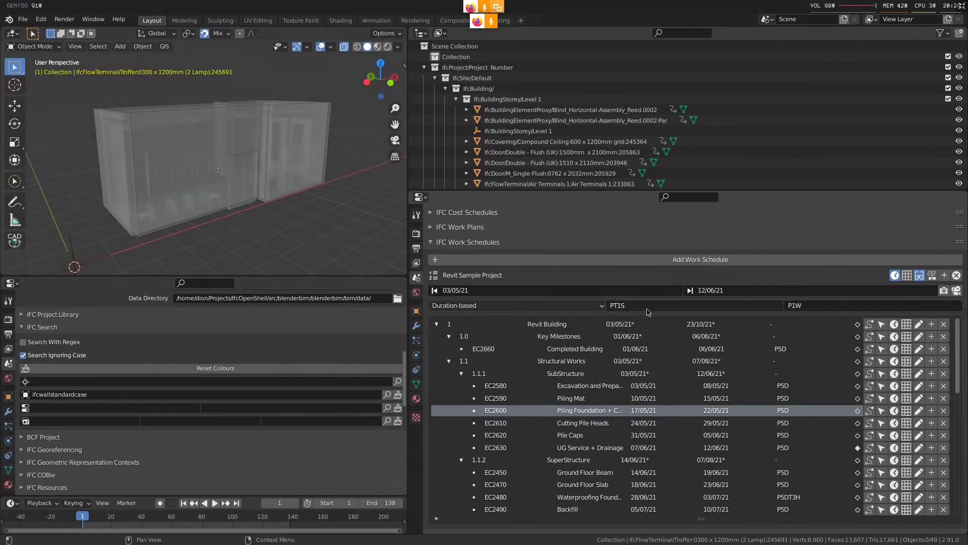
left_click(582, 307)
left_click(556, 322)
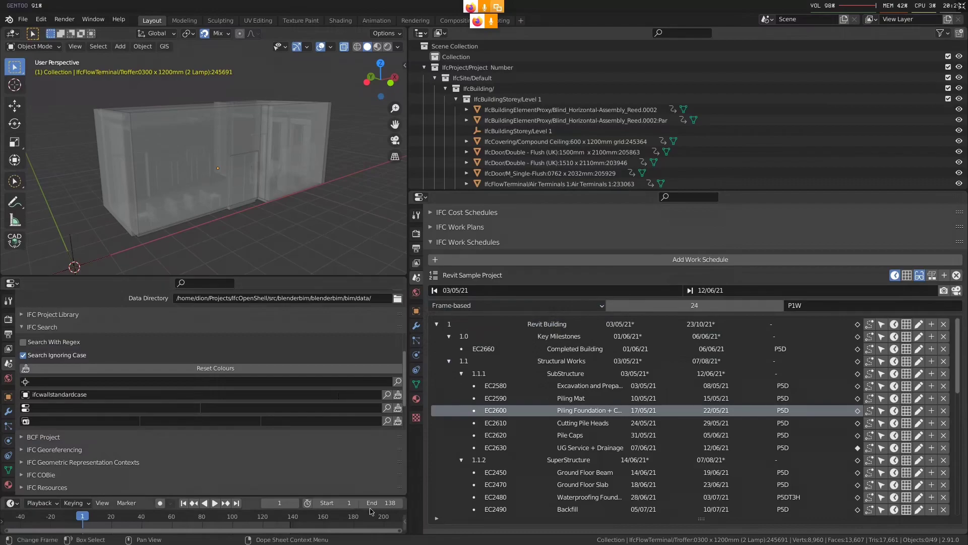
Play the construction animation and examine how the building elements appear from a higher angle
key("space")
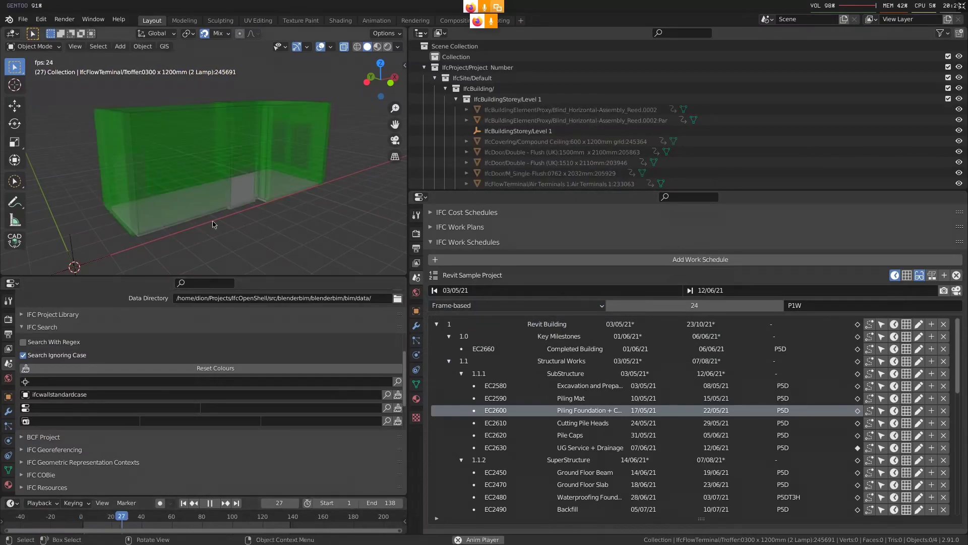
middle_click_drag(212, 225, 252, 193)
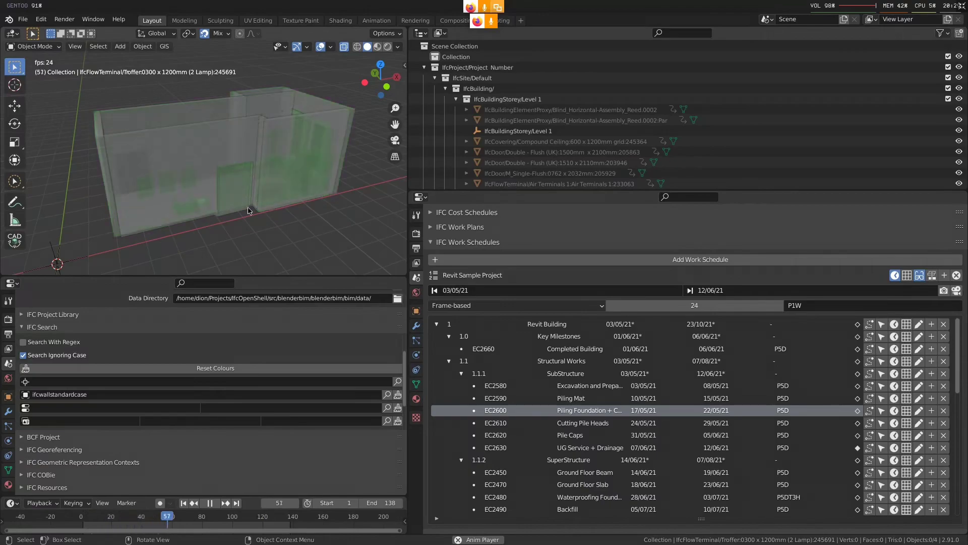
Generate the schedule's Gantt chart, examine the task bars in the browser at different zoom levels, and return to Blender
left_click(931, 275)
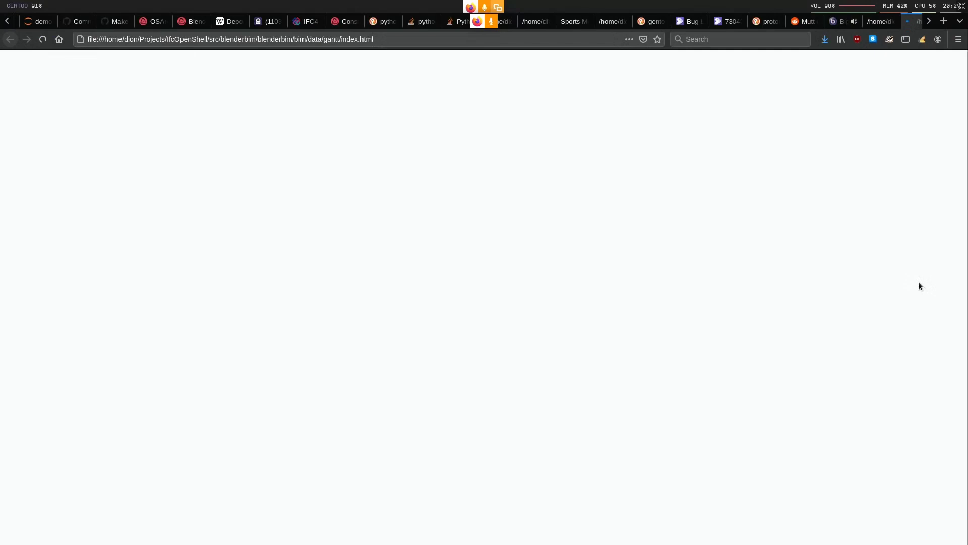
key("ctrl+minus")
left_click_drag(417, 305, 335, 322)
key("ctrl+plus")
key("ctrl+plus")
key("ctrl+plus")
key("ctrl+plus")
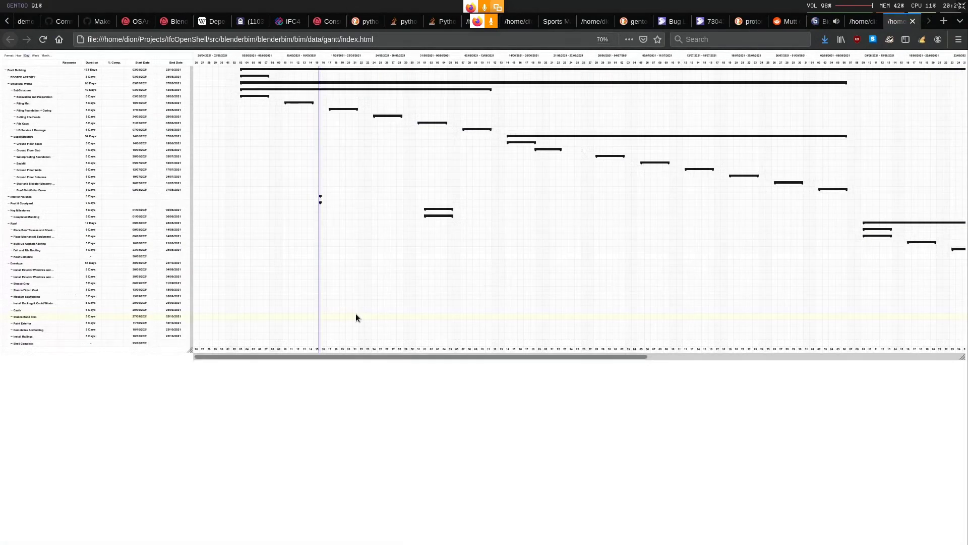
key("alt+Tab")
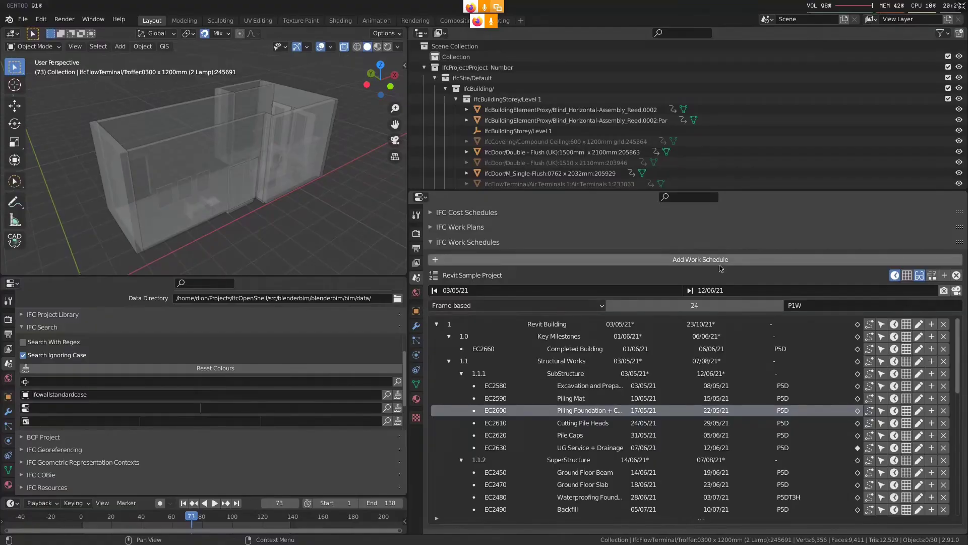
Search the web for ISO 8601 in the browser, open its Wikipedia article, and return to Blender
scroll(721, 242, "down", 2)
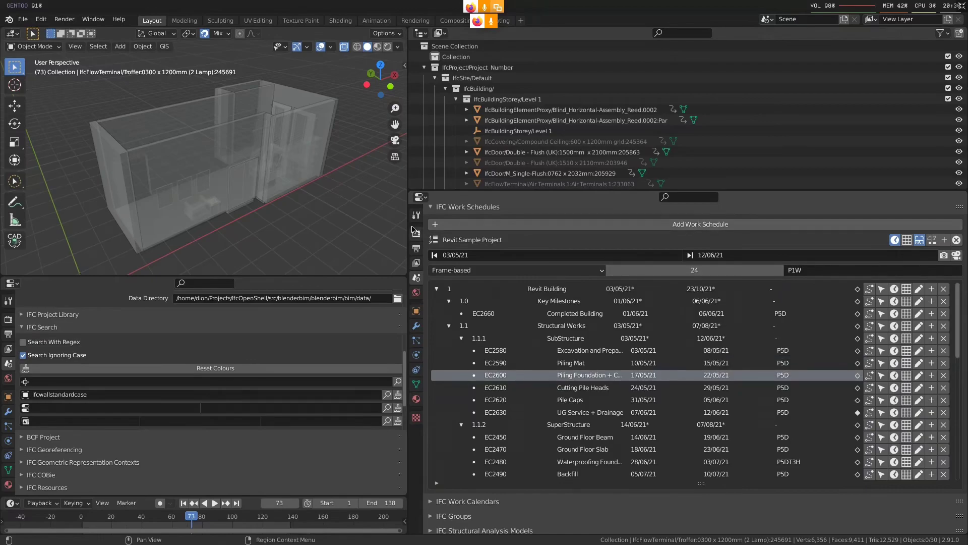
key("super+2")
key("ctrl+t")
type("iso 8610")
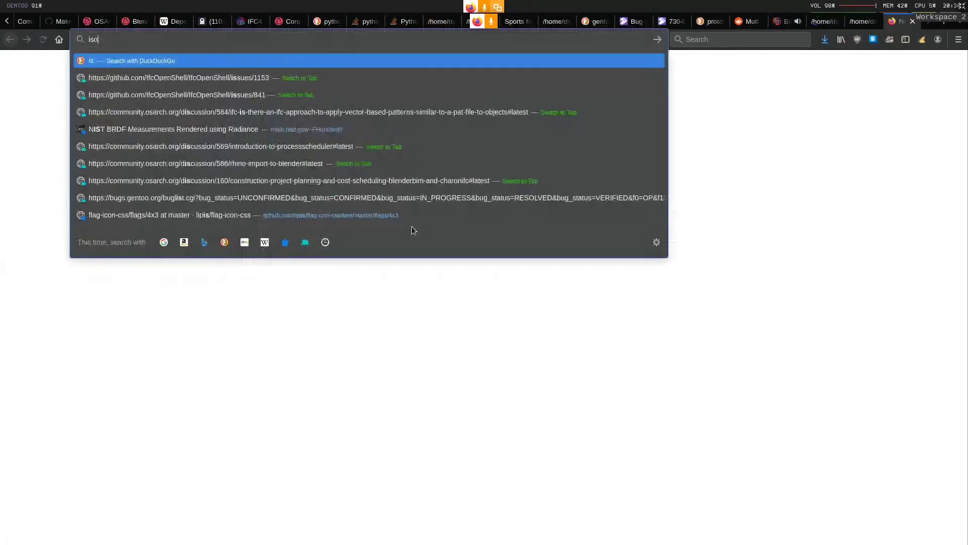
key("BackSpace")
key("BackSpace")
type("01")
key("Return")
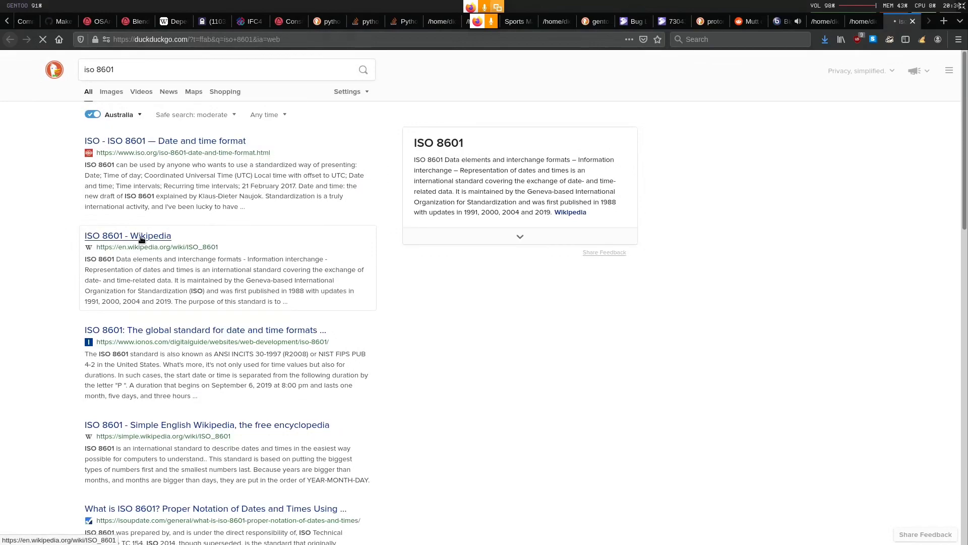
key("super+3")
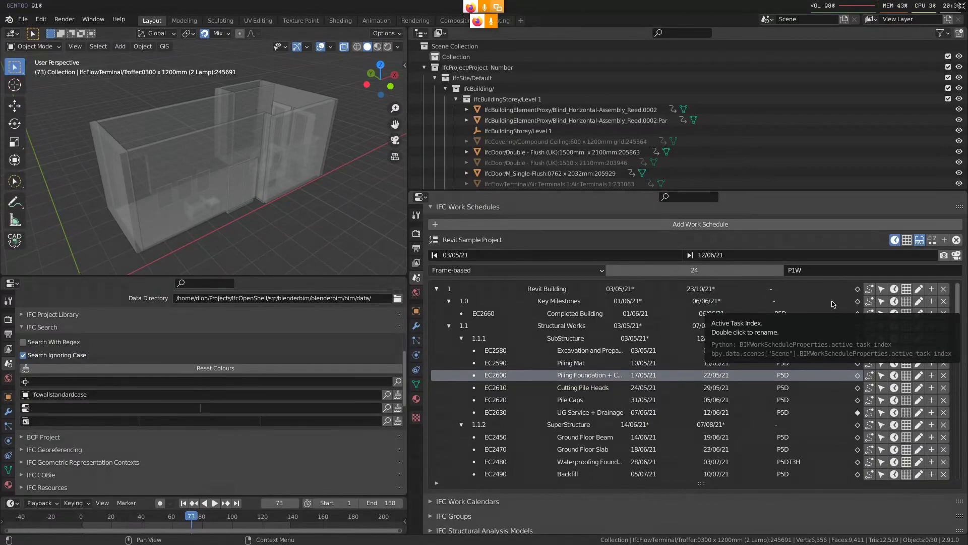
Try extending the animation speed duration with 5DT5H3M2S
left_click(807, 270)
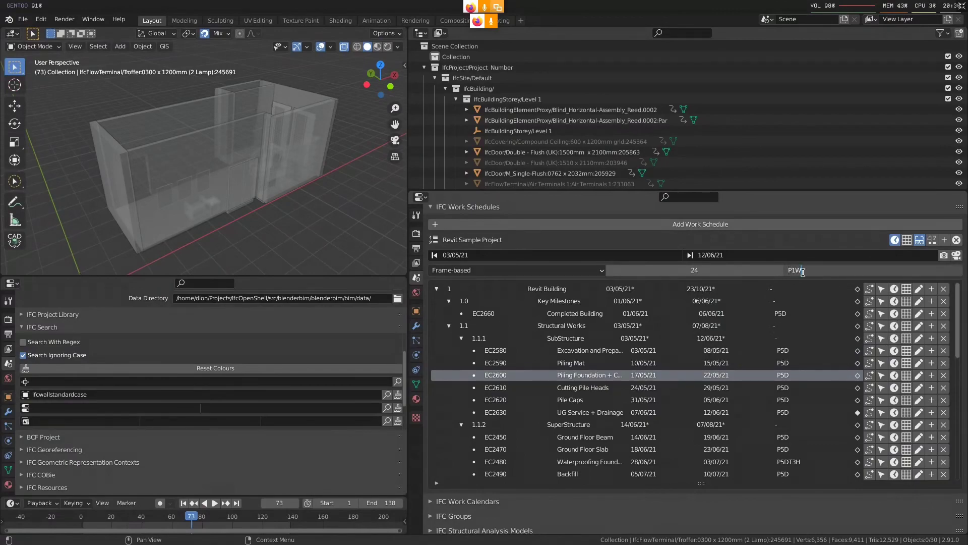
type("5D")
type("T5H3M2S")
key("Return")
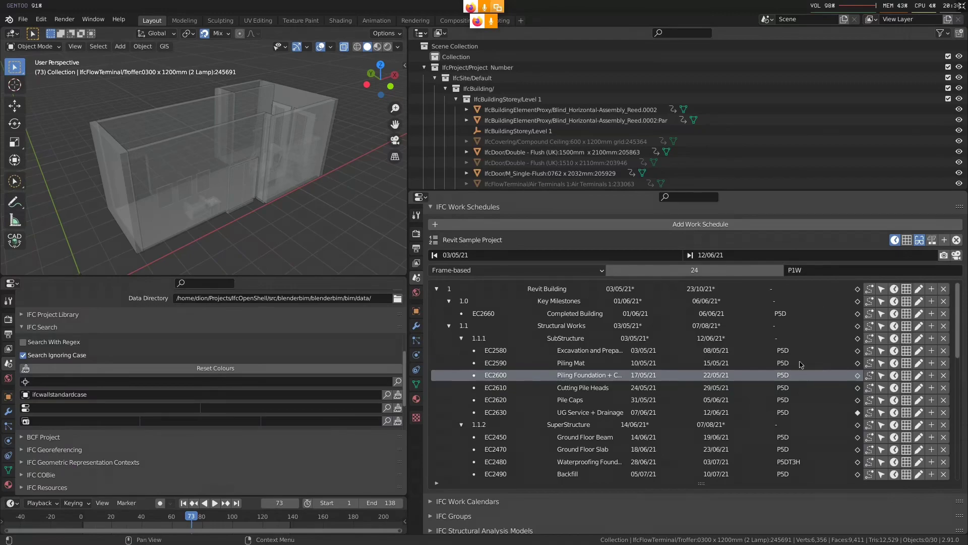
Select task EC2480, examine the Durations section of the ISO 8601 article in the browser, and return to Blender
left_click(819, 463)
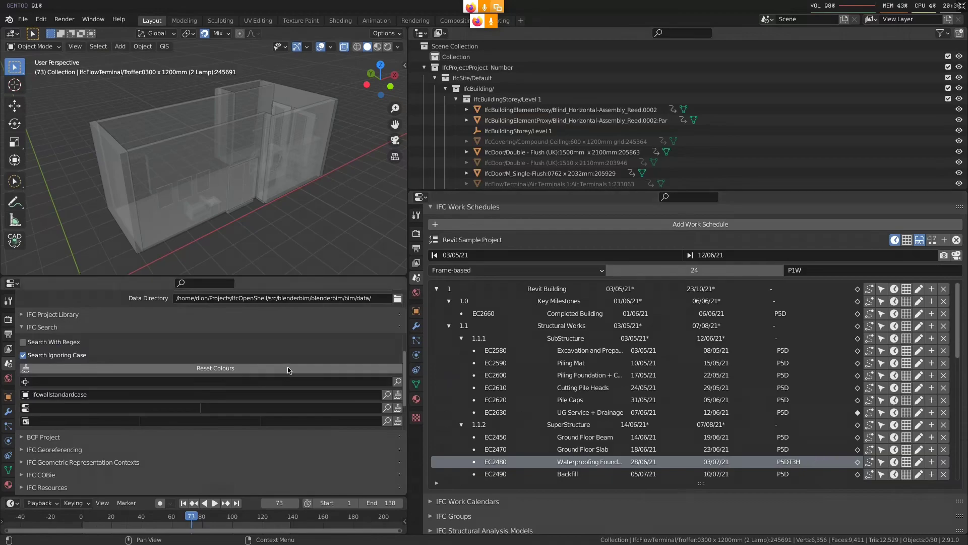
key("super+2")
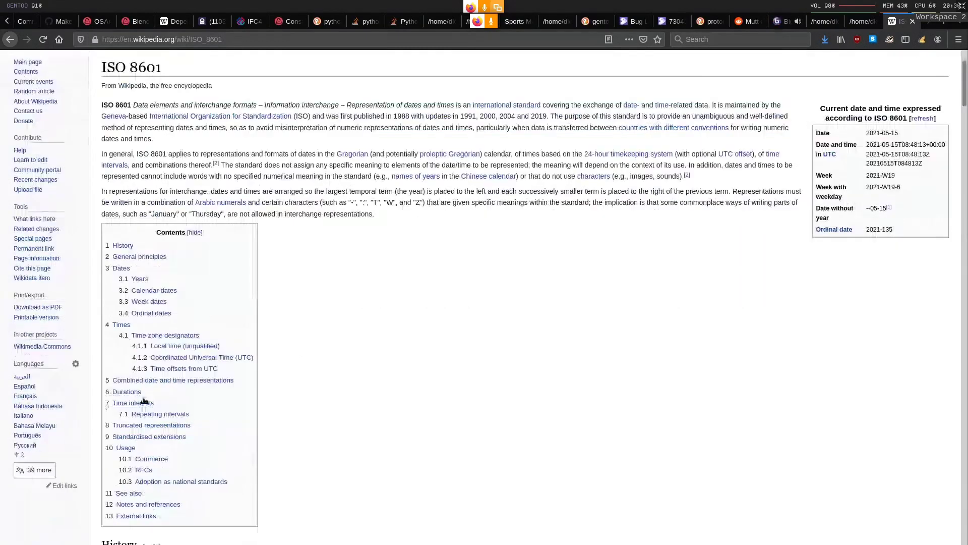
left_click(130, 391)
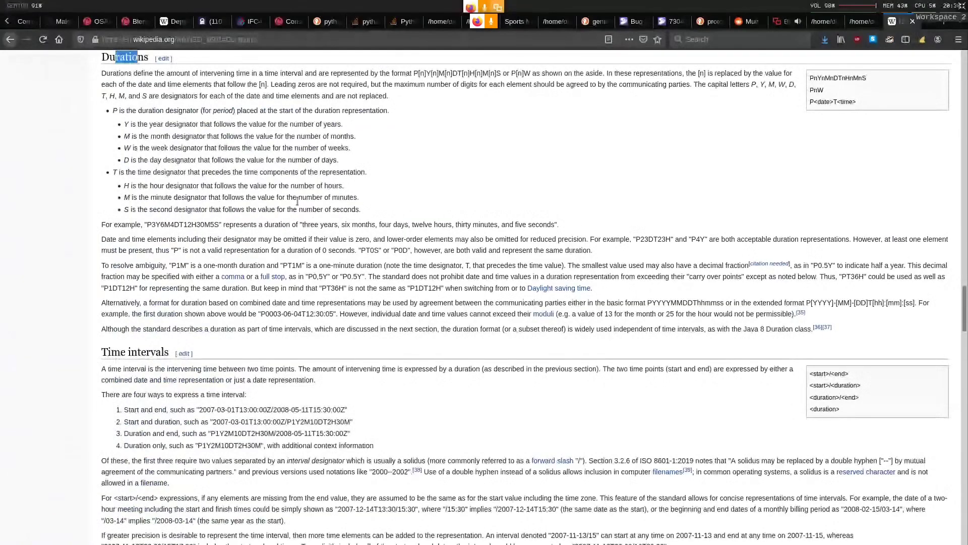
key("super+3")
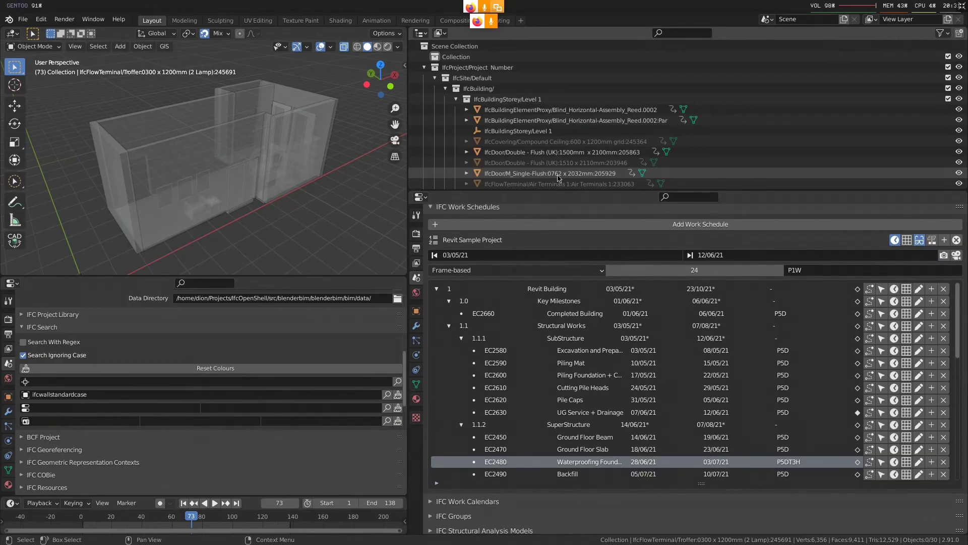
Set the schedule duration of task EC2600, Piling Foundation + Curing, to P8D and save its task time
left_click(726, 377)
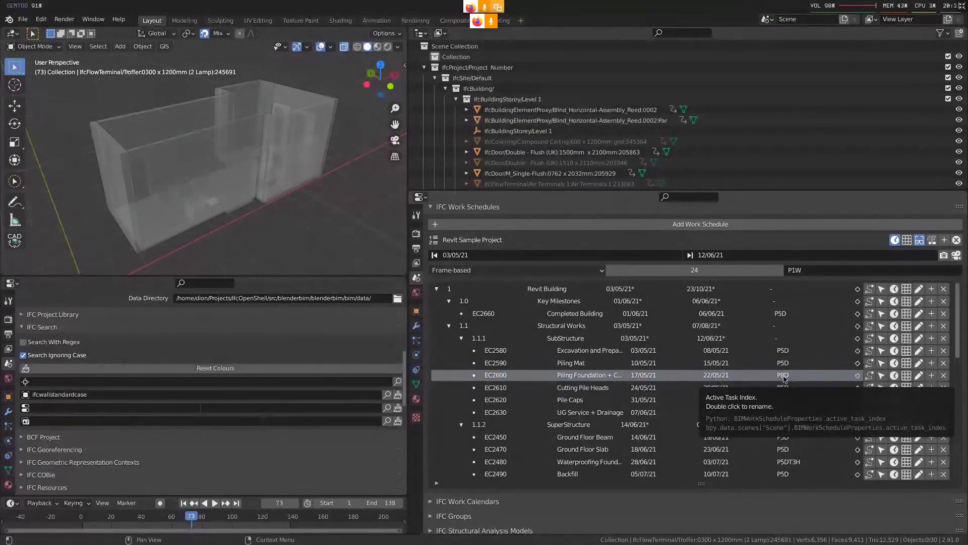
scroll(784, 378, "down", 2)
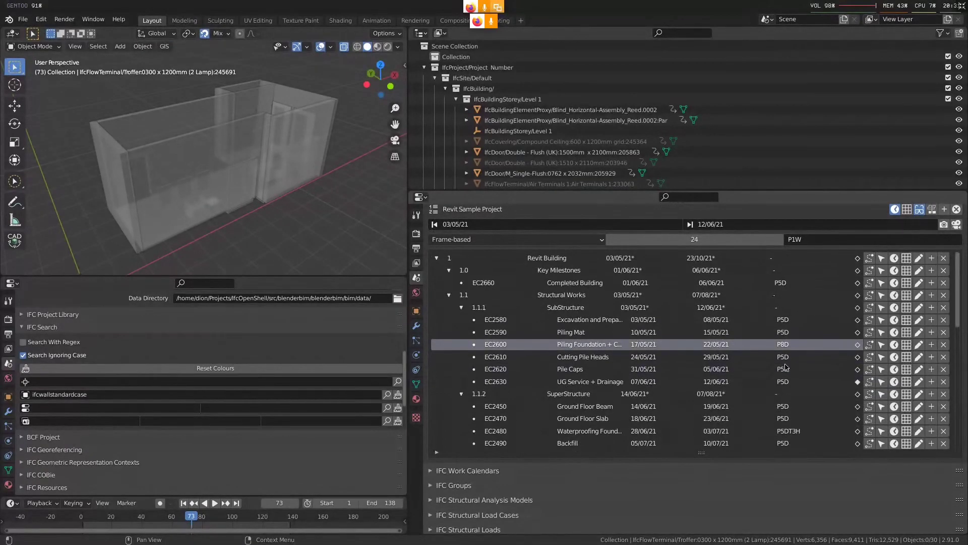
left_click(894, 344)
scroll(579, 393, "down", 7)
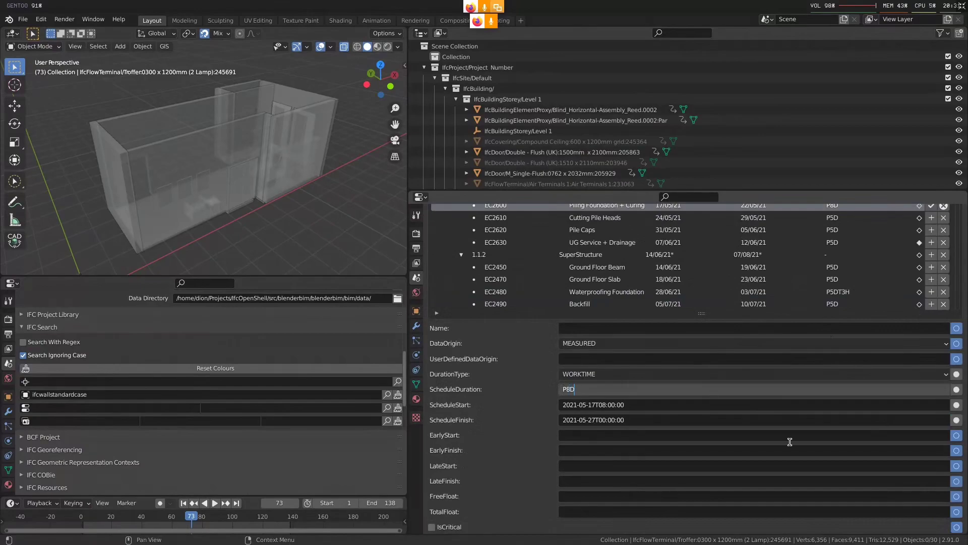
scroll(872, 343, "up", 4)
left_click(931, 285)
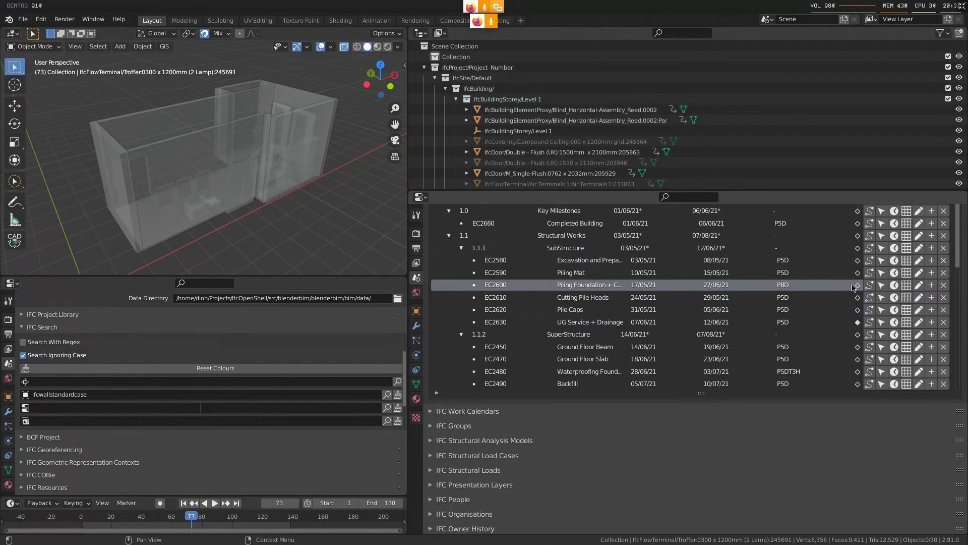
Examine the predecessor and successor relationships of the Piling Foundation + Curing task, and close the sequence view
left_click(869, 286)
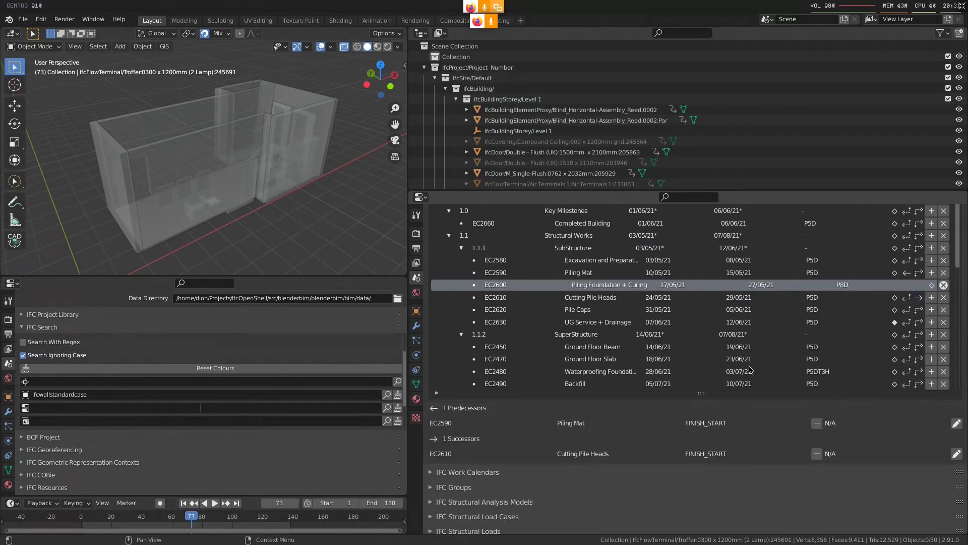
scroll(647, 390, "up", 1)
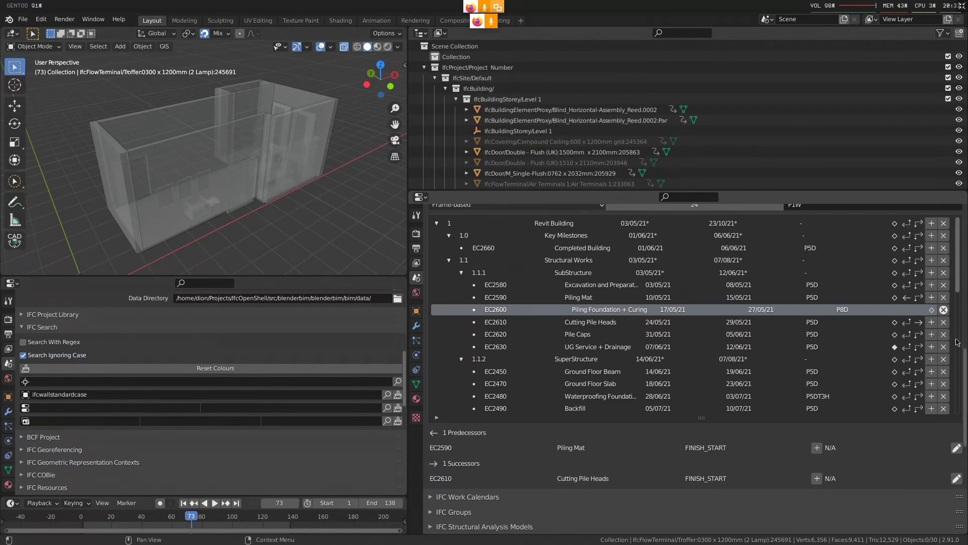
left_click(944, 309)
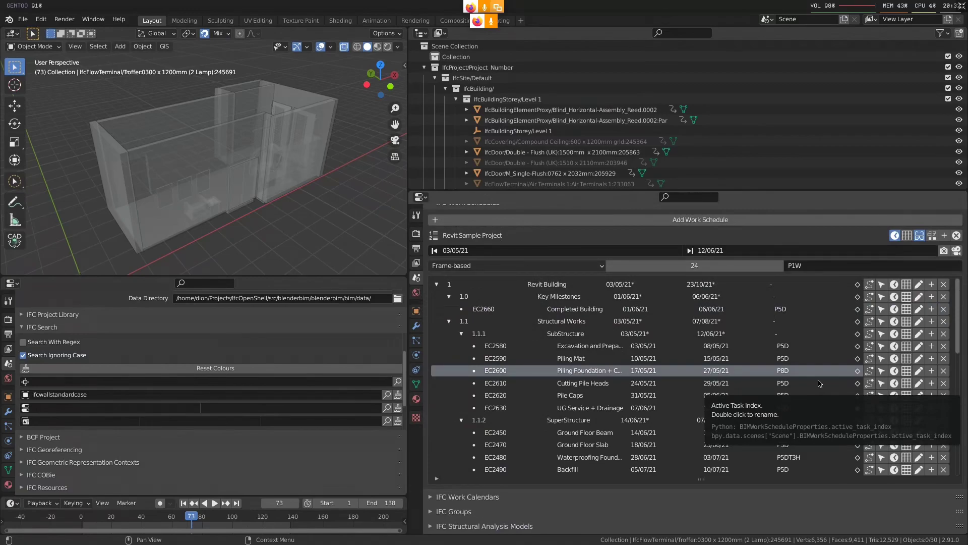
scroll(837, 444, "down", 2)
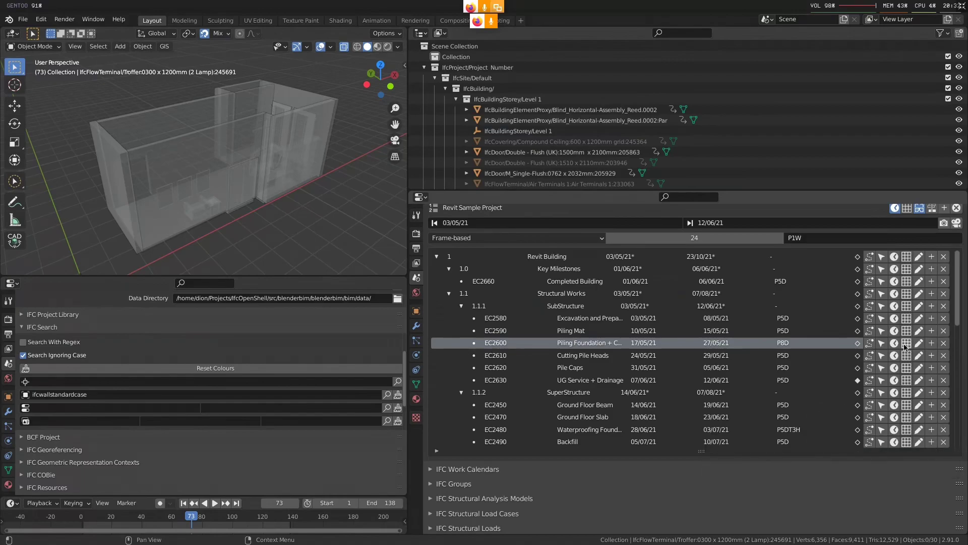
Examine the sequence type options of the Piling Mat predecessor for task EC2600, and discard the relationship edit
left_click(871, 346)
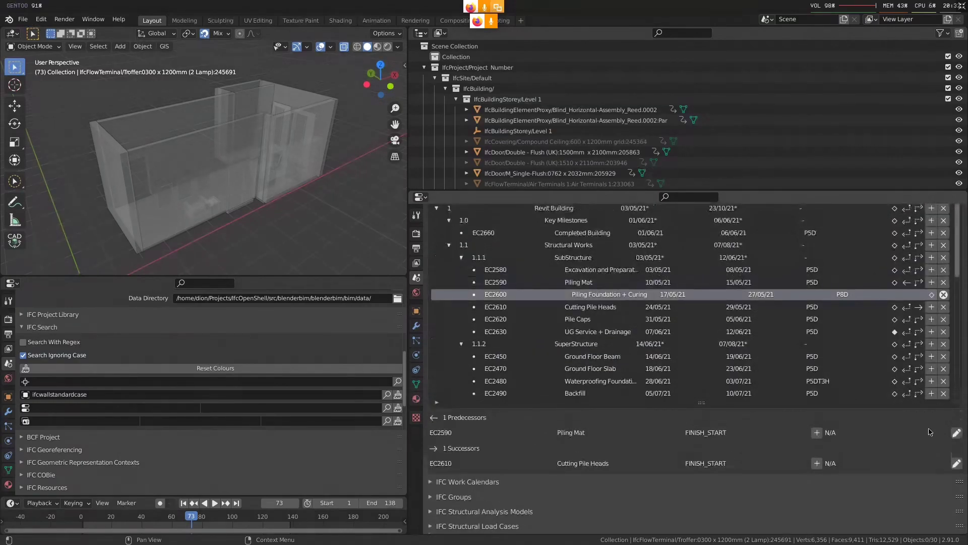
left_click(957, 433)
left_click(624, 495)
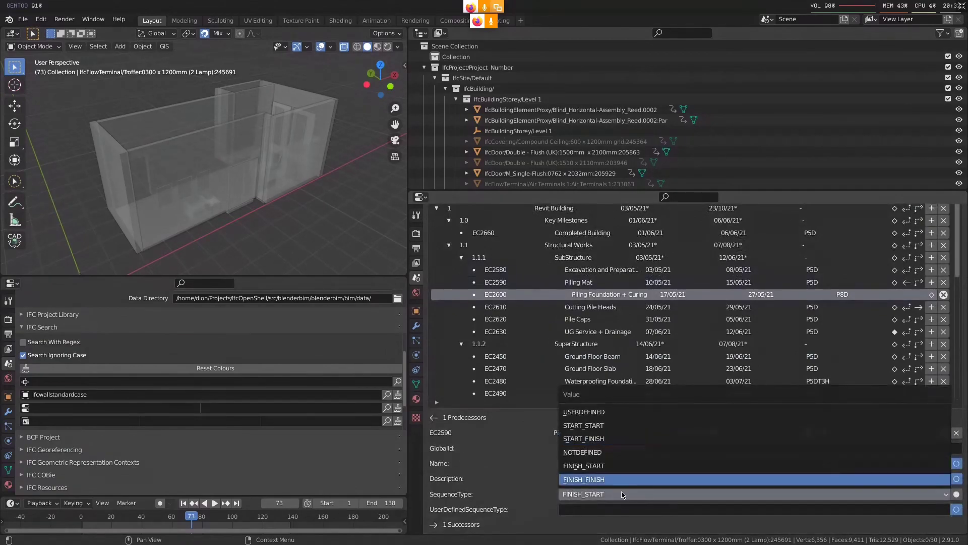
left_click(584, 479)
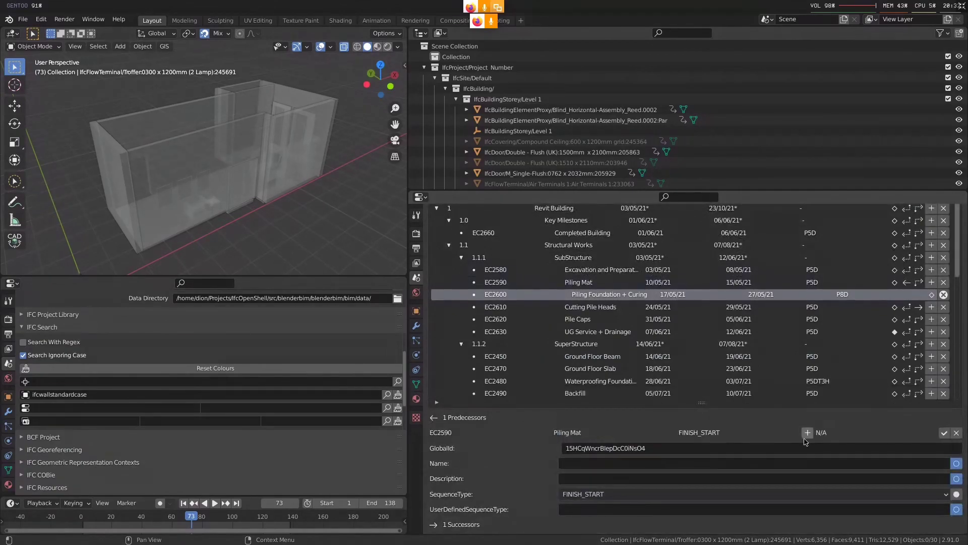
left_click(957, 432)
left_click(943, 334)
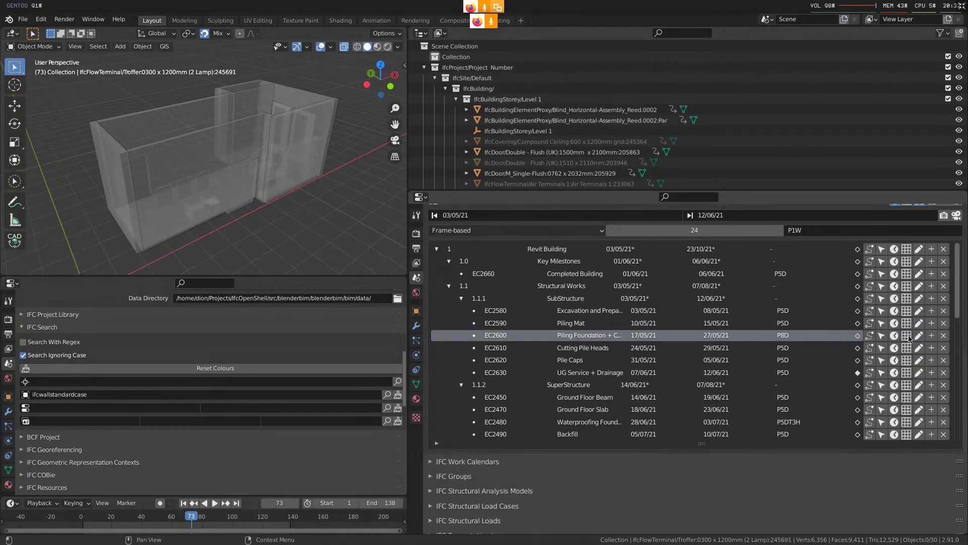
Highlight the elements assigned to Piling Foundation + Curing, clear the selection, and examine the task's full set of time attributes
left_click(882, 335)
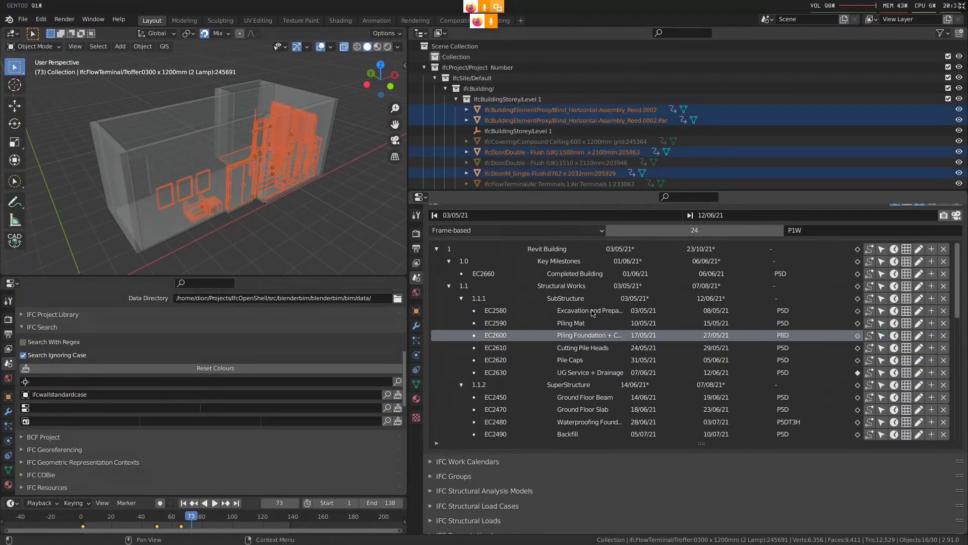
left_click(309, 228)
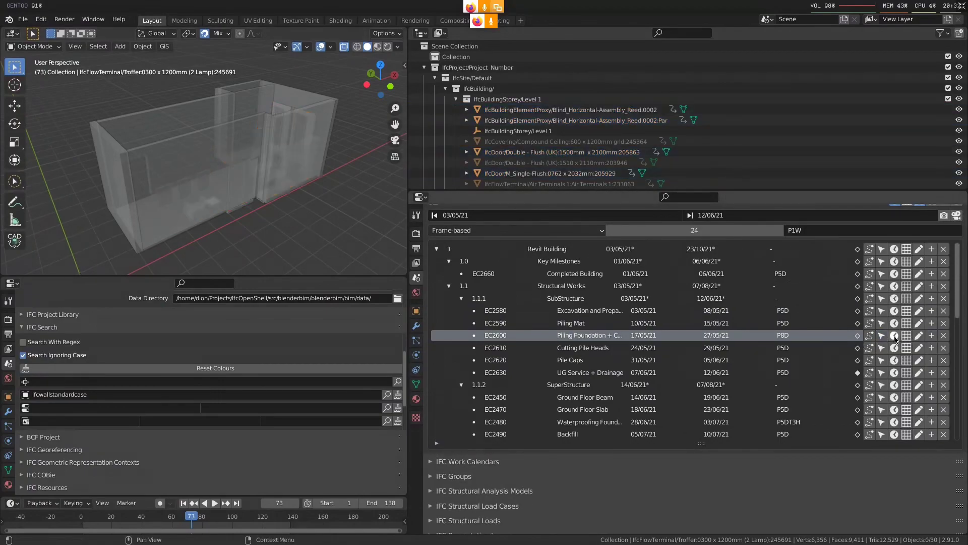
left_click(895, 338)
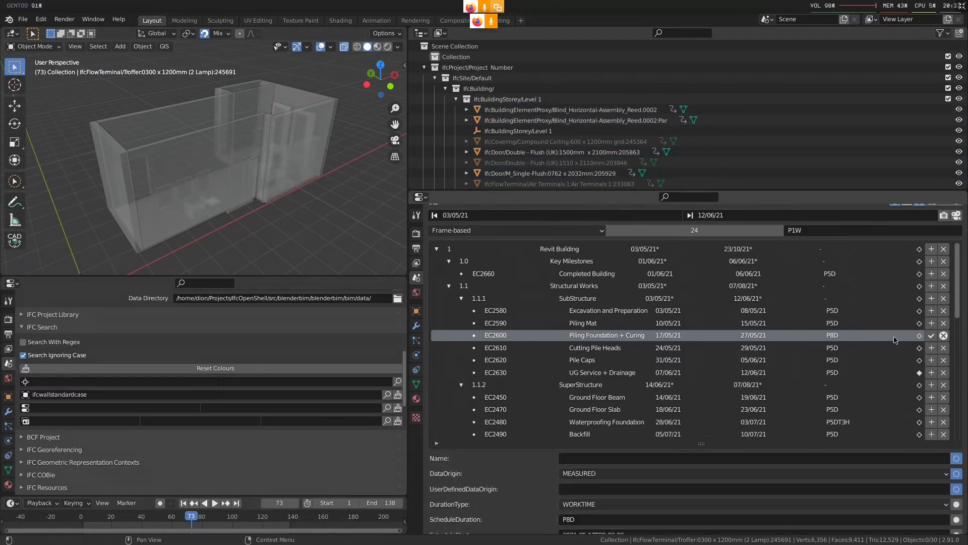
scroll(486, 396, "down", 6)
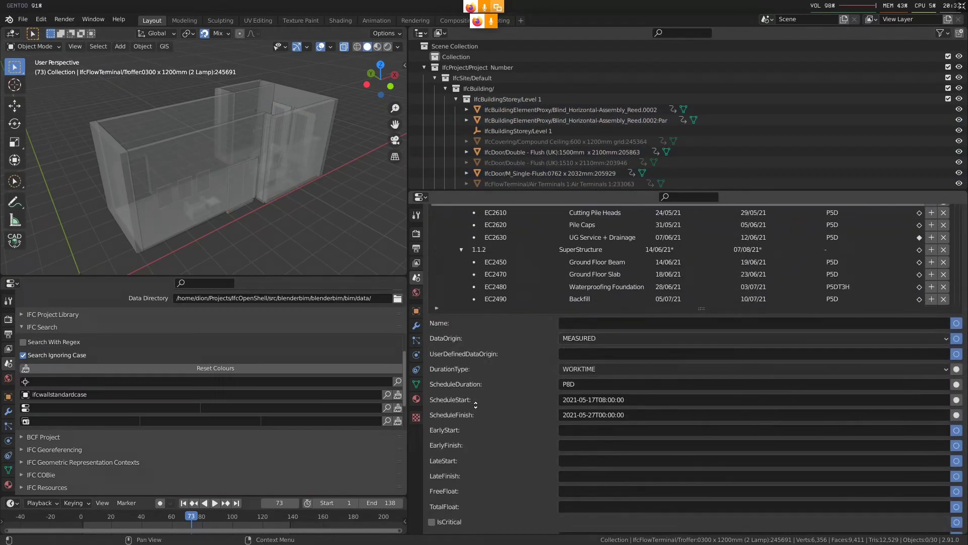
scroll(486, 396, "down", 5)
scroll(477, 361, "down", 2)
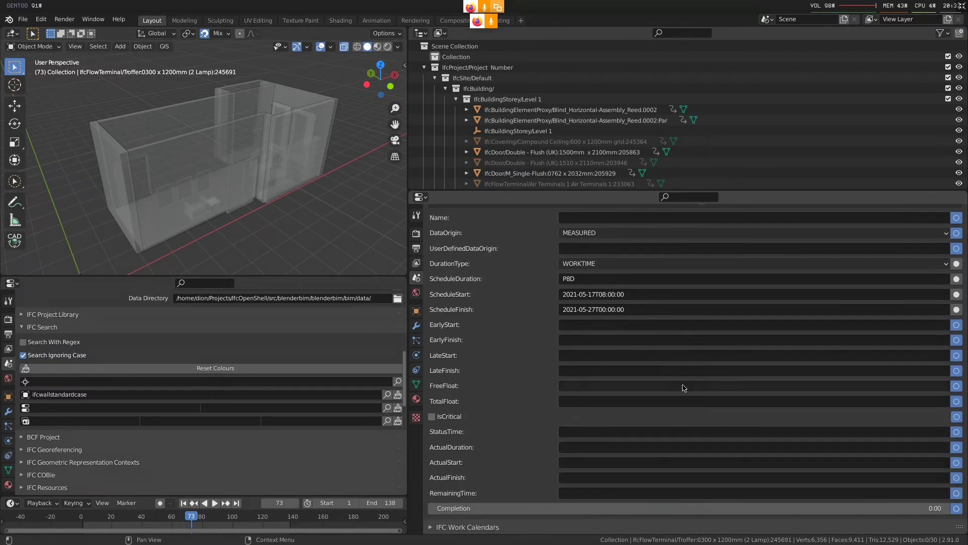
middle_click_drag(649, 396, 648, 386)
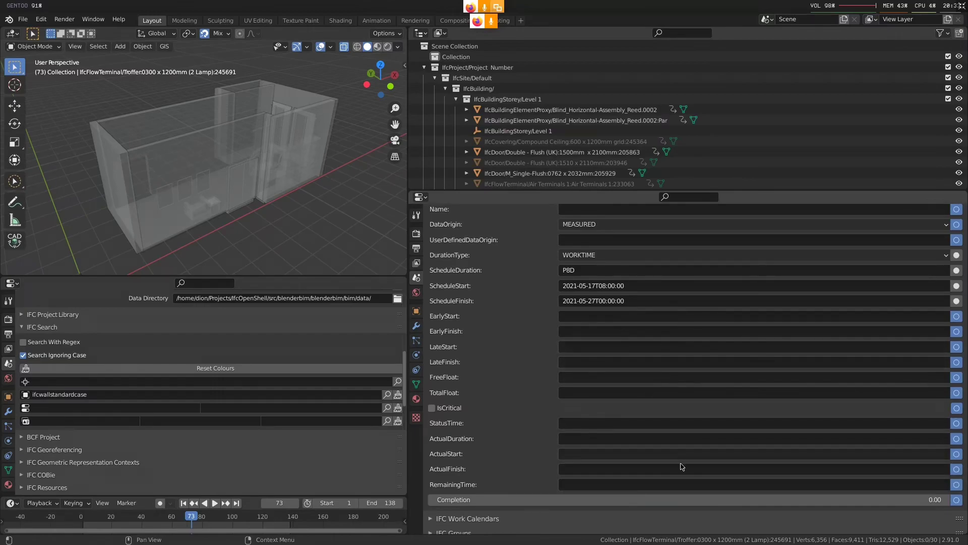
scroll(594, 406, "up", 2)
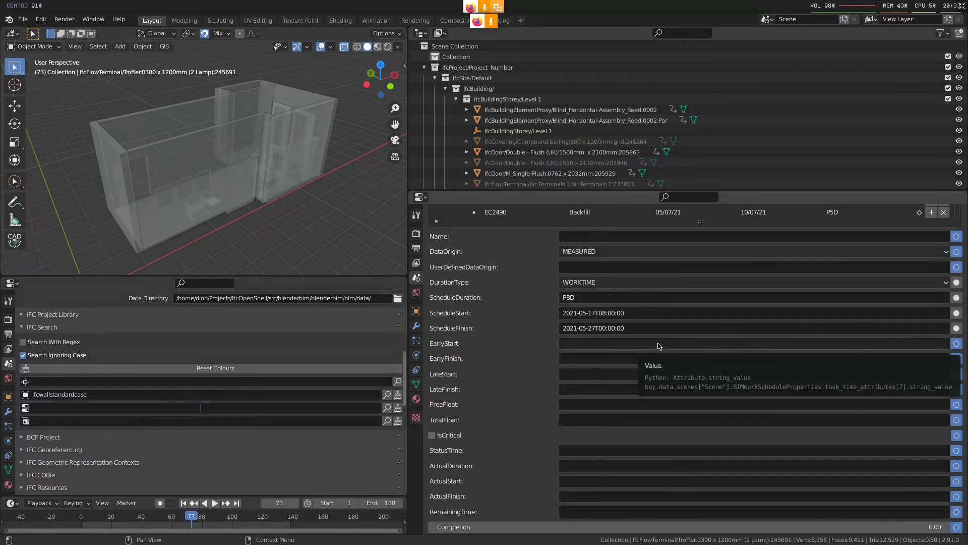
scroll(876, 331, "up", 6)
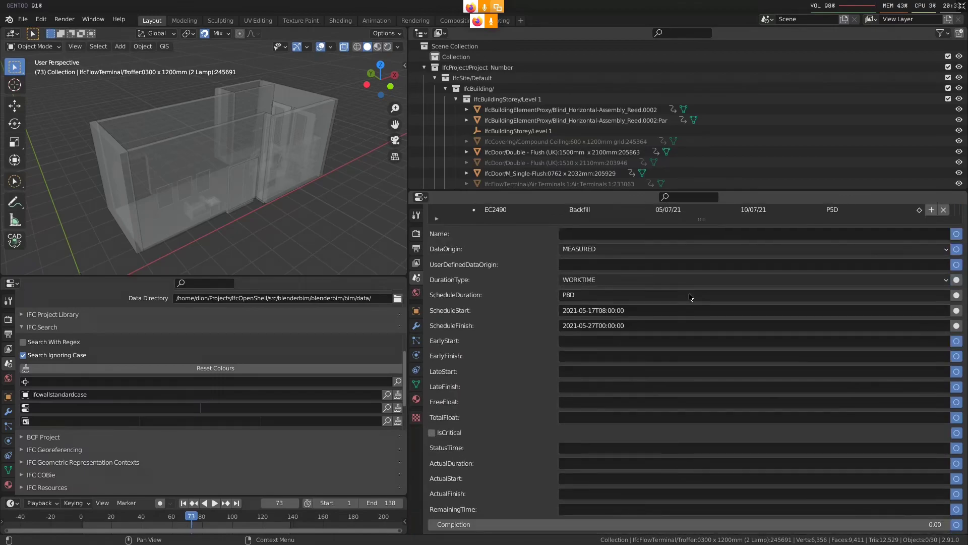
left_click(931, 244)
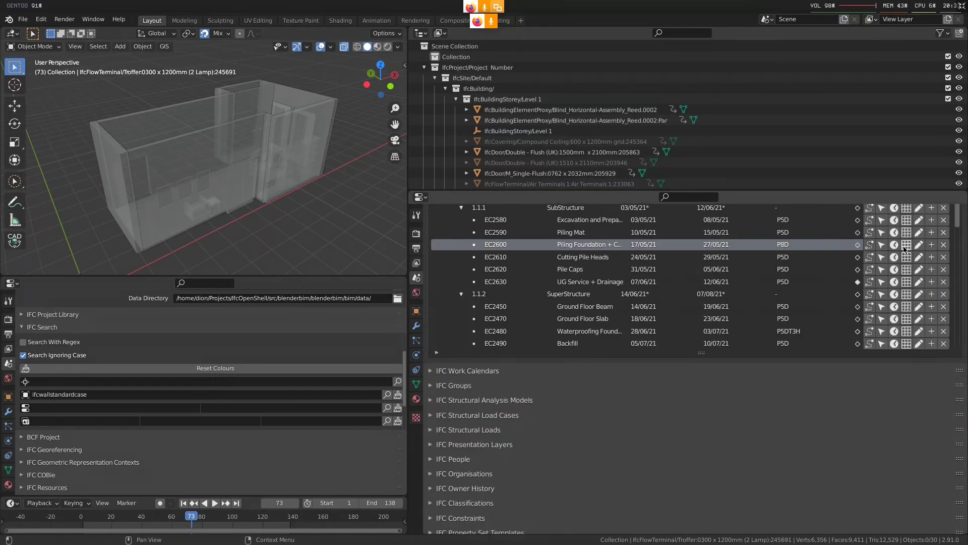
Check the work calendar assigned to the Piling Foundation + Curing task, and close the calendar view
left_click(906, 245)
scroll(757, 366, "up", 3)
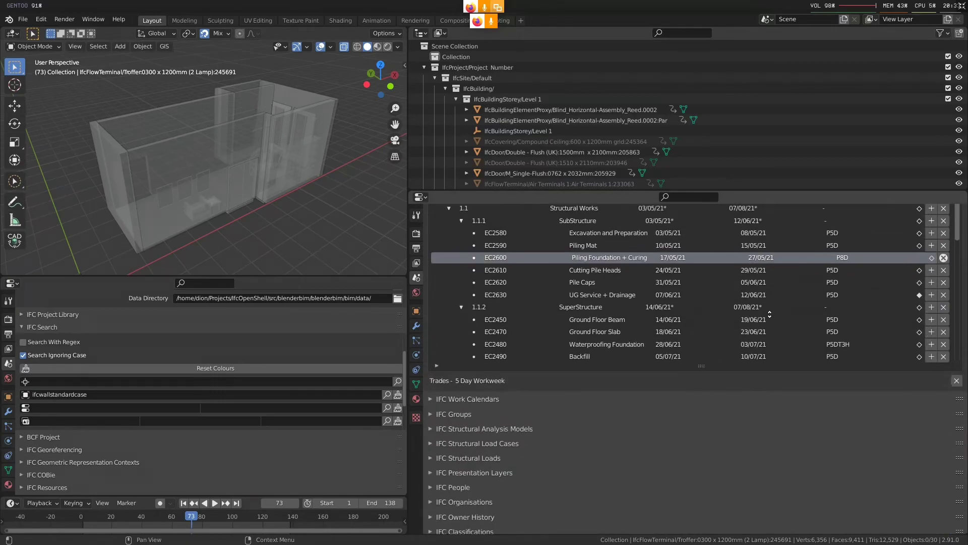
scroll(669, 372, "up", 1)
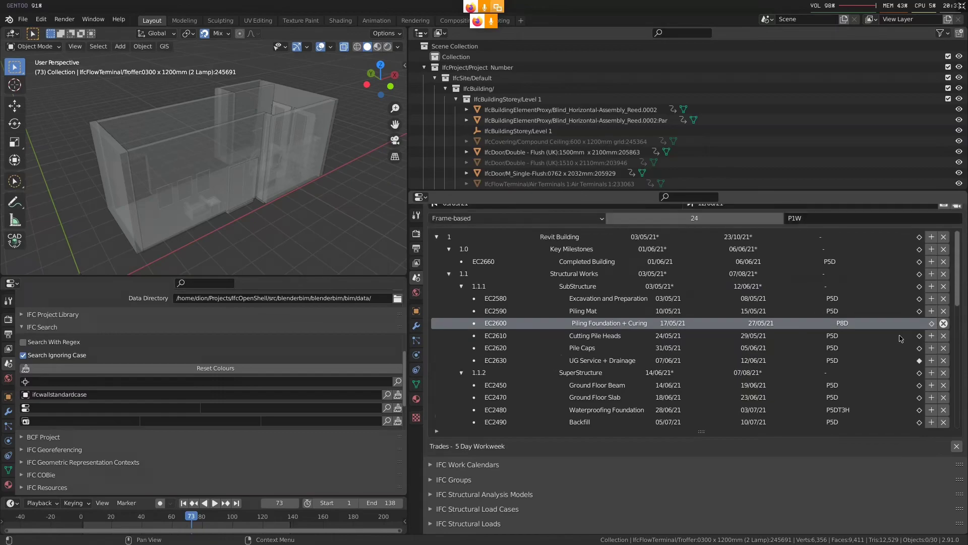
left_click(943, 324)
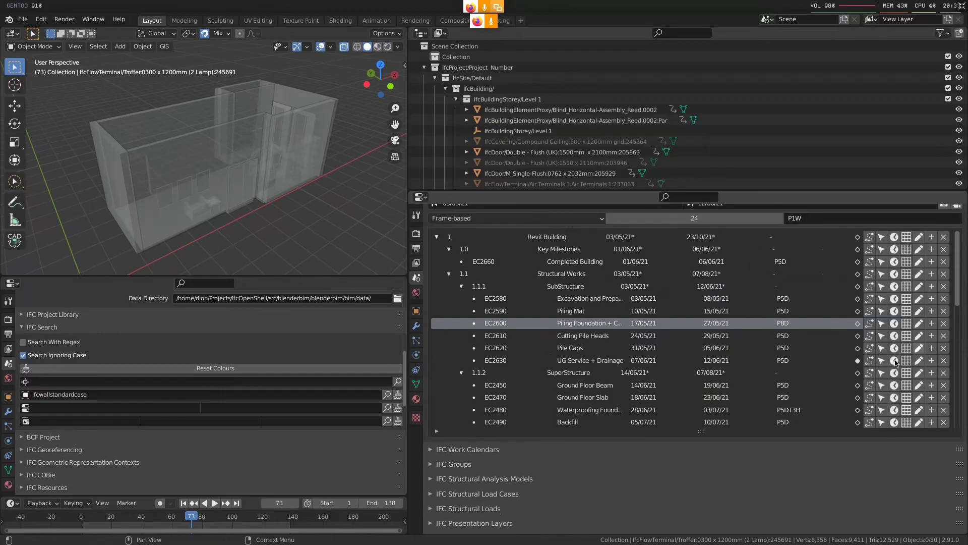
Examine the Piling Foundation + Curing task's attributes and its predefined type options, and discard the attribute edit
left_click(918, 327)
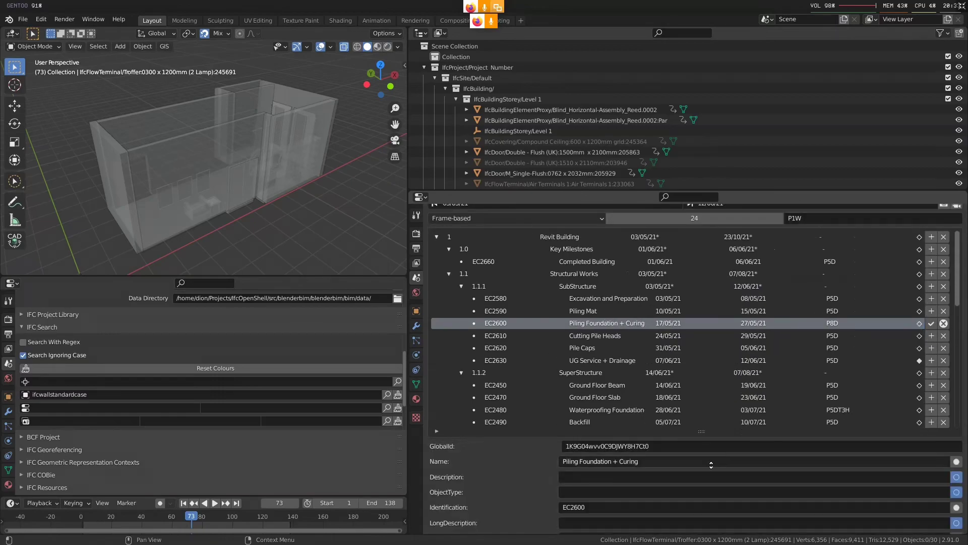
scroll(721, 408, "down", 4)
scroll(722, 407, "down", 1)
scroll(722, 408, "down", 2)
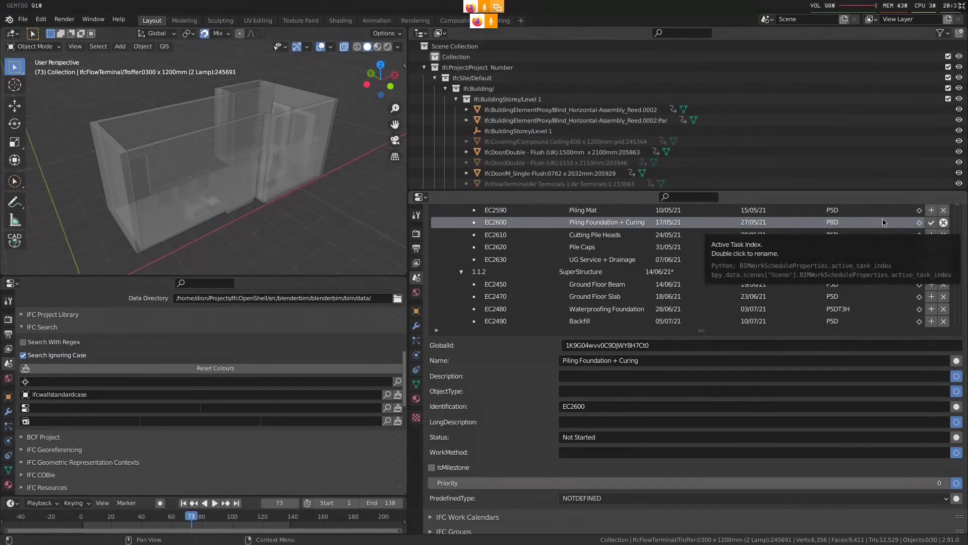
left_click(797, 500)
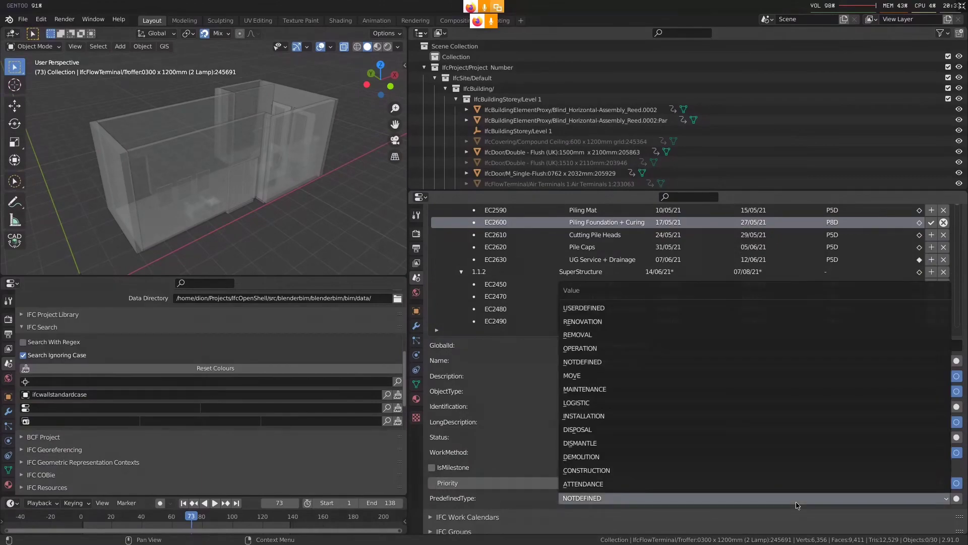
key("Escape")
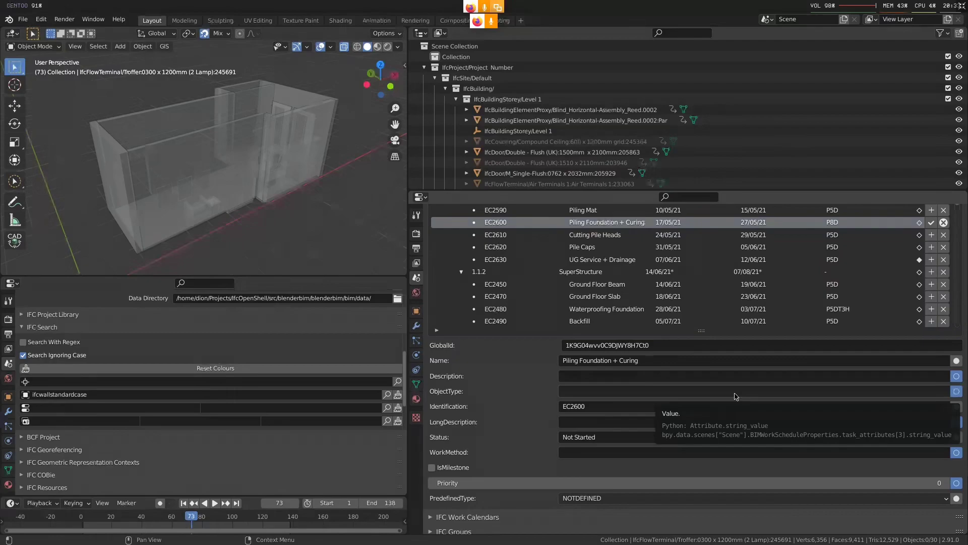
left_click(942, 297)
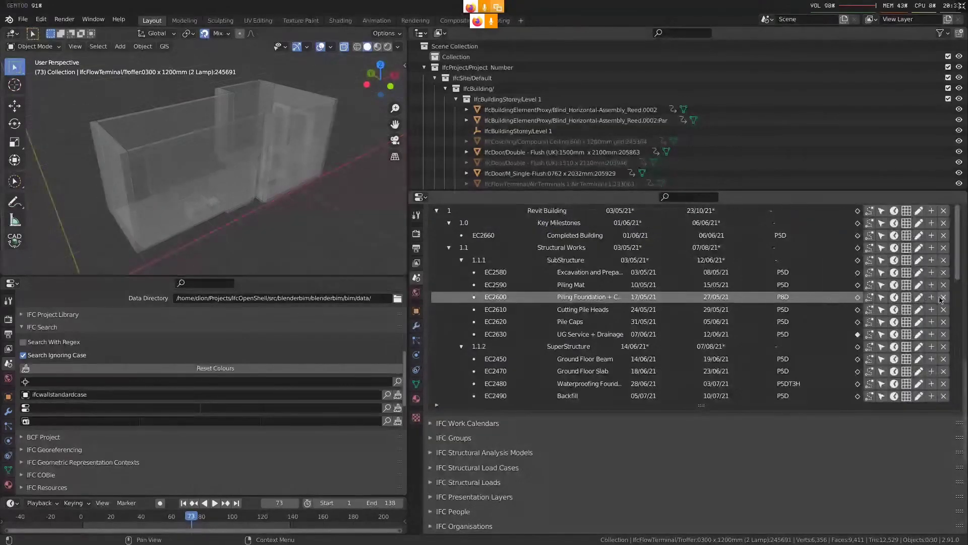
Add a subtask under the Piling Foundation + Curing task, and remove that subtask again
scroll(865, 381, "up", 3)
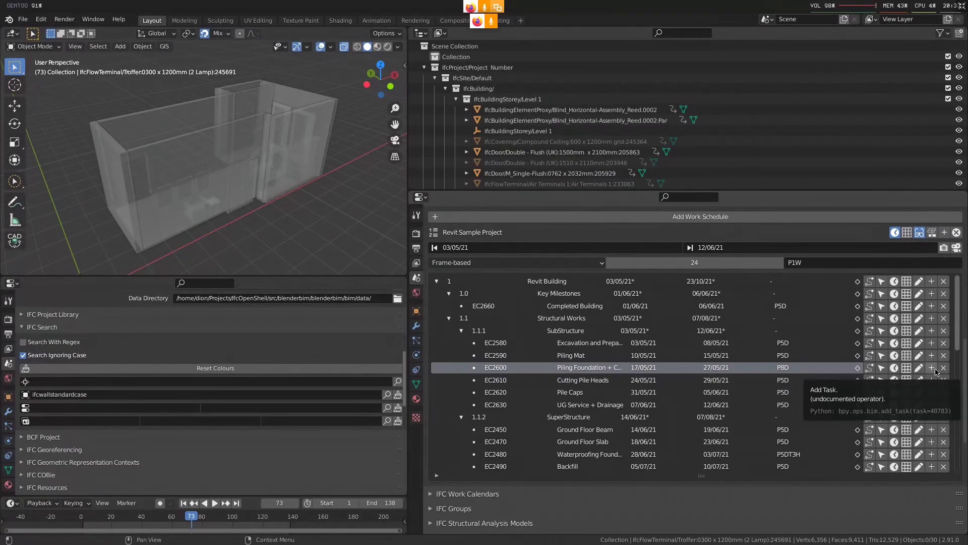
left_click(932, 368)
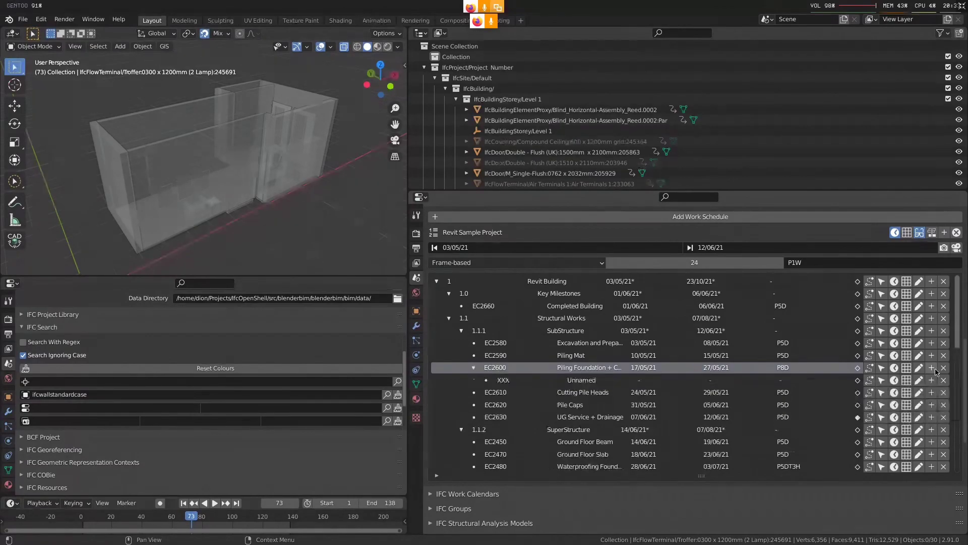
left_click(944, 380)
middle_click_drag(740, 339, 739, 334)
left_click_drag(958, 321, 956, 288)
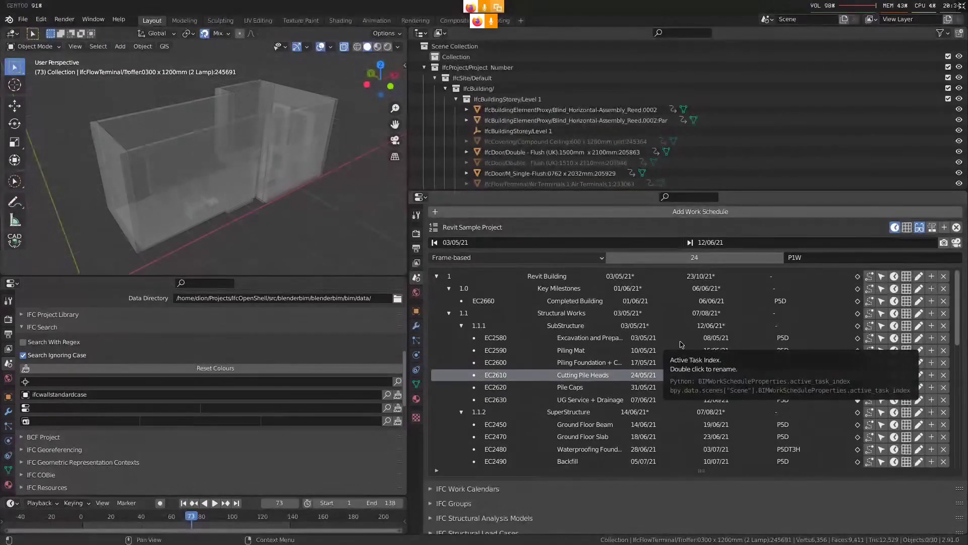
Close editing of the Revit Sample Project work schedule, and add a new cost schedule
scroll(701, 353, "up", 1)
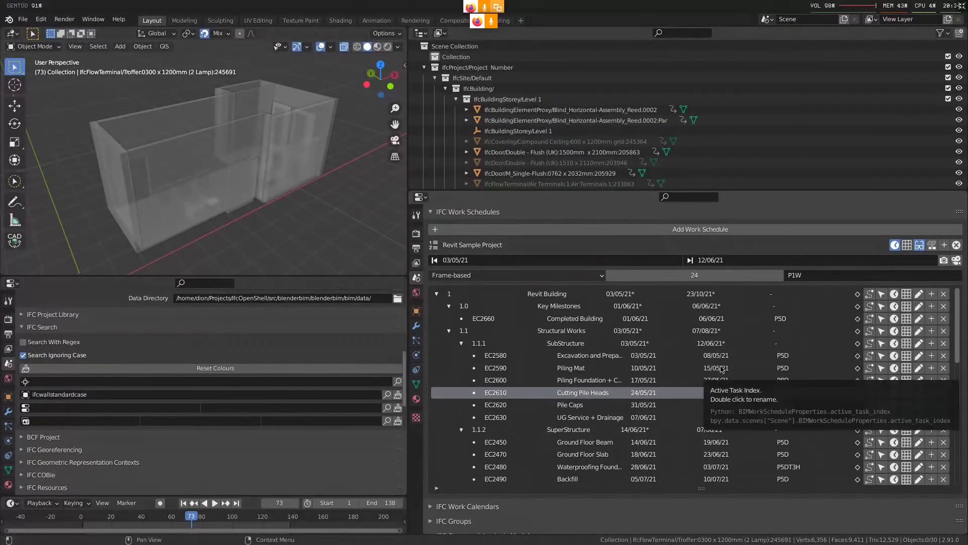
scroll(832, 343, "up", 3)
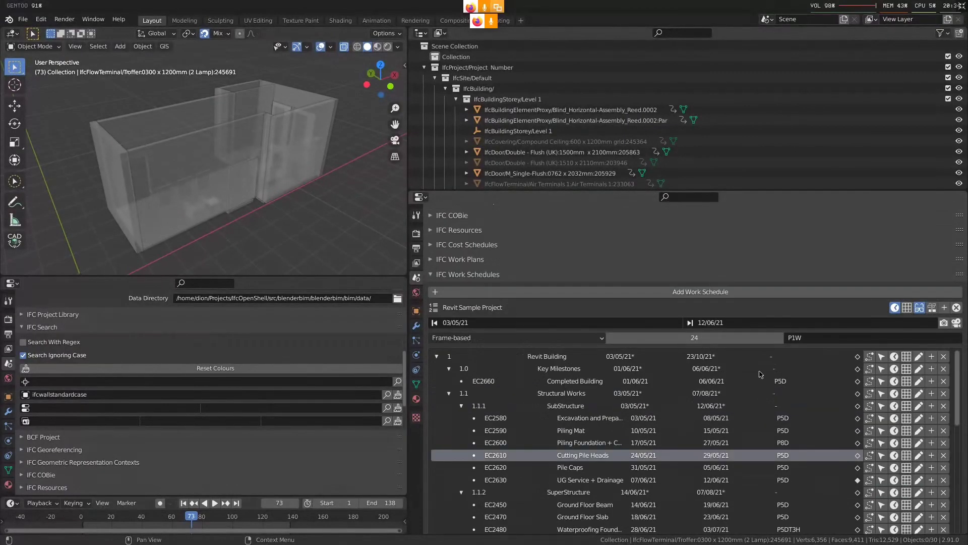
left_click(960, 309)
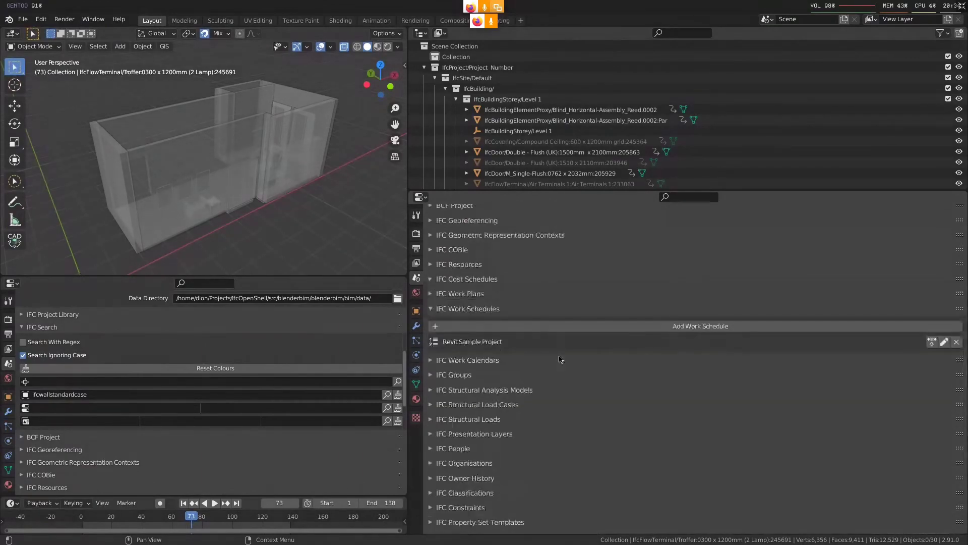
left_click(500, 280)
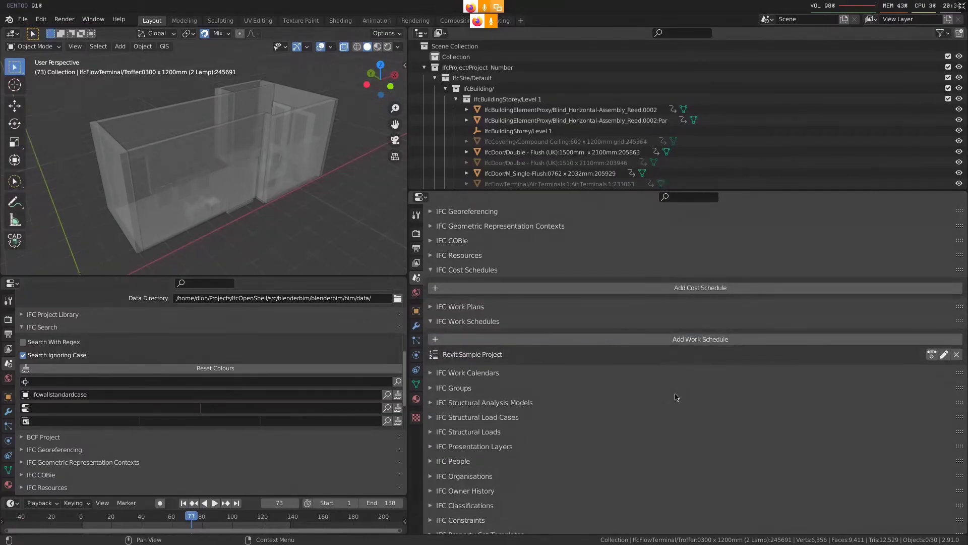
left_click(701, 288)
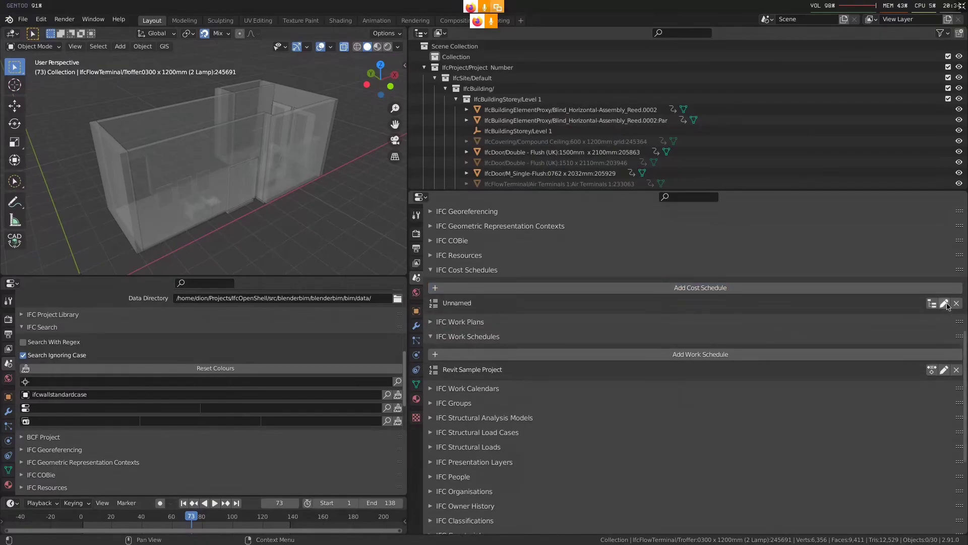
Name the new cost schedule Bob, set its predefined type to COSTPLAN, and save the attributes
left_click(945, 304)
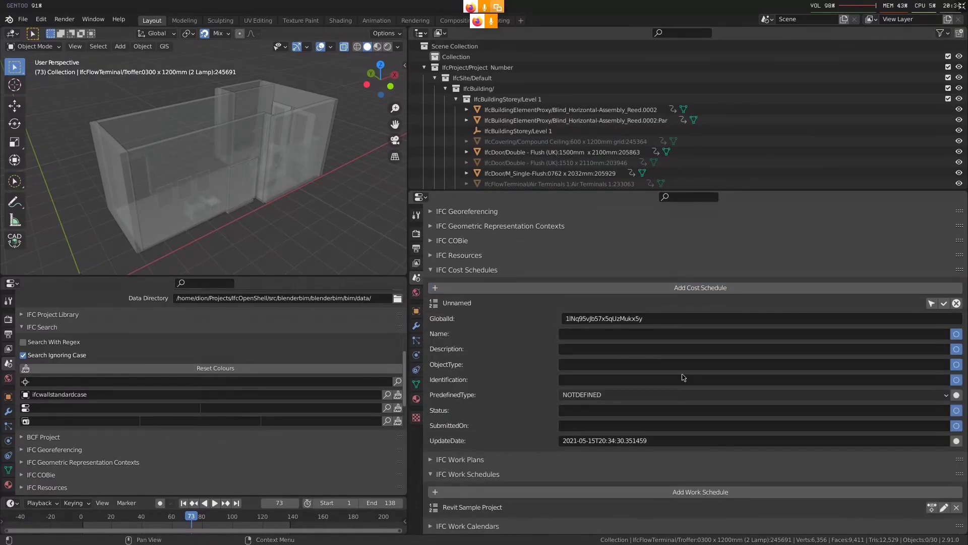
left_click(623, 333)
type("Bob")
key("Return")
left_click(606, 392)
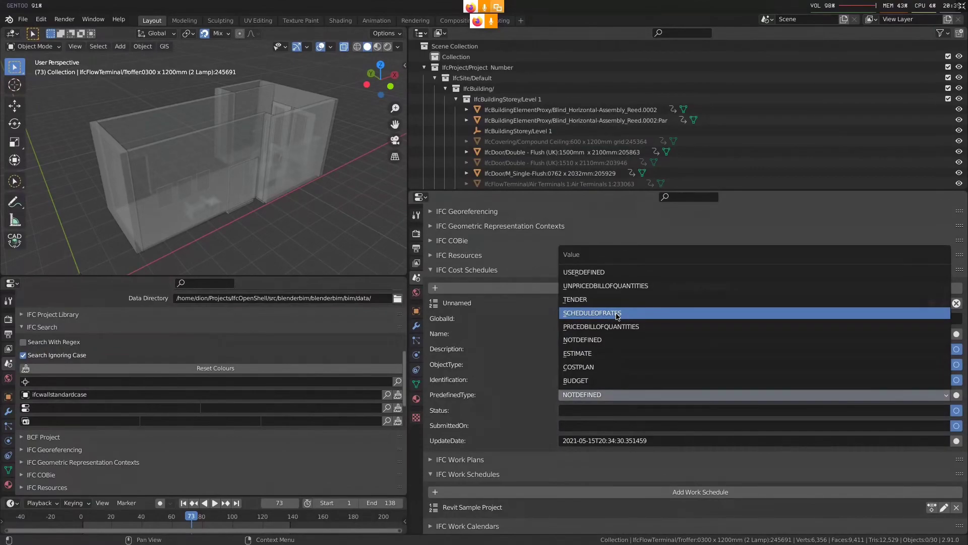
left_click(628, 367)
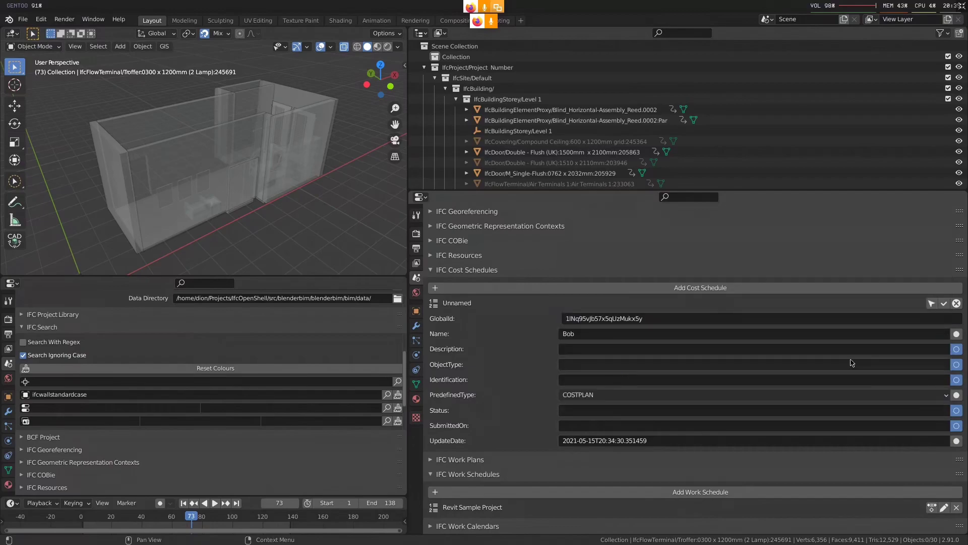
scroll(852, 362, "up", 1)
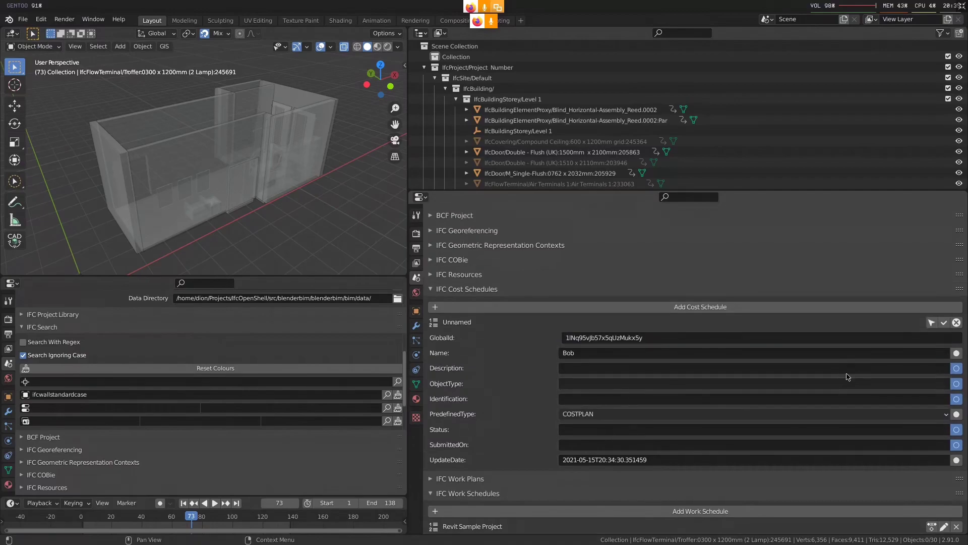
left_click(943, 322)
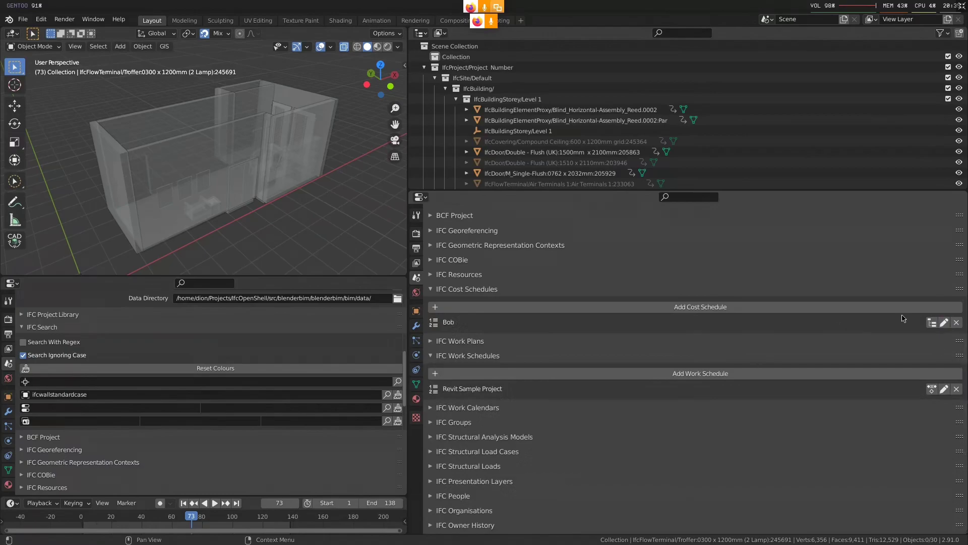
Open the cost items of the Bob cost schedule, and add a top-level cost item
left_click(932, 322)
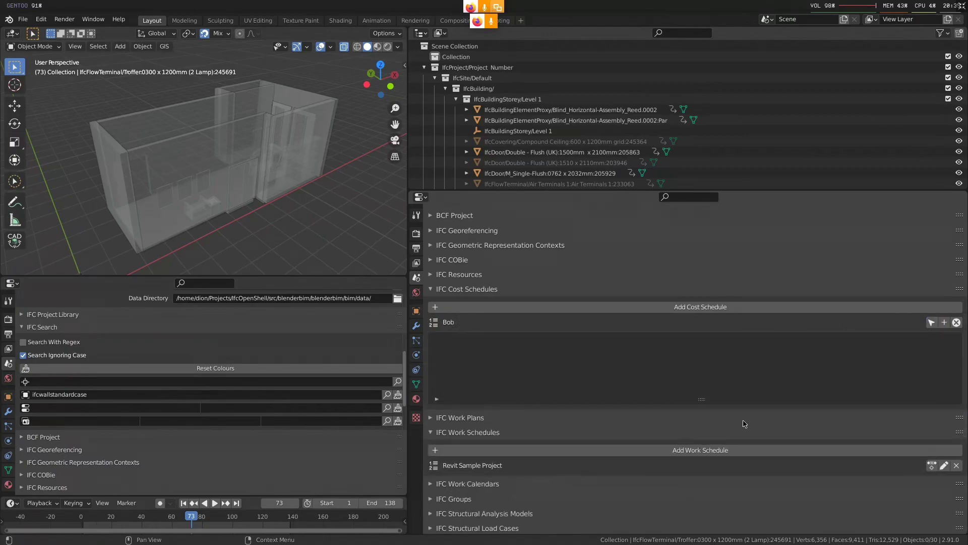
scroll(701, 327, "down", 5)
left_click_drag(700, 320, 710, 341)
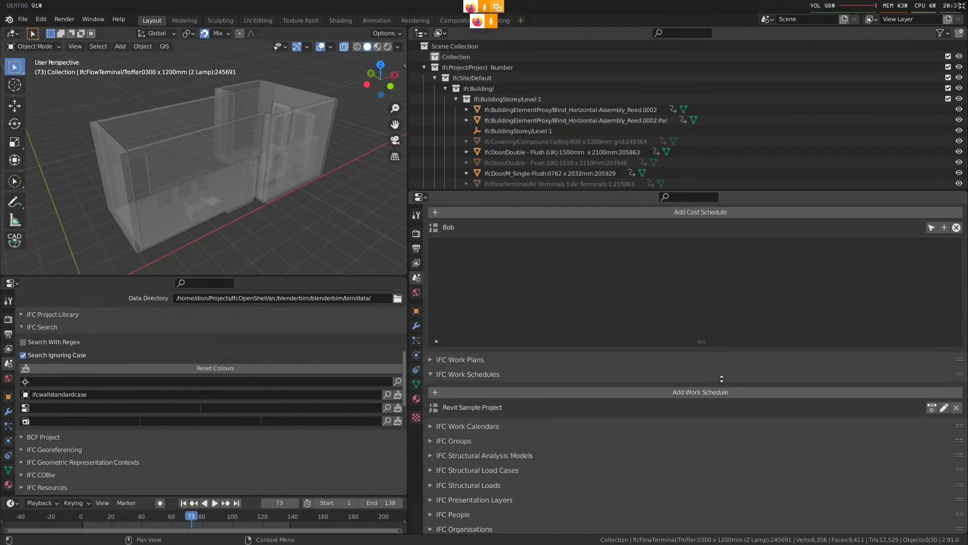
scroll(542, 361, "up", 2)
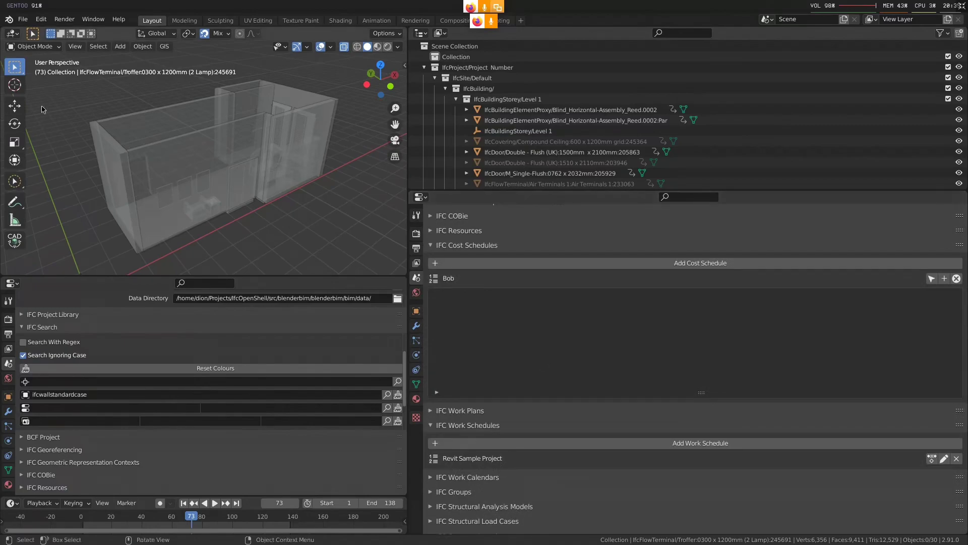
left_click(22, 18)
mouse_move(89, 167)
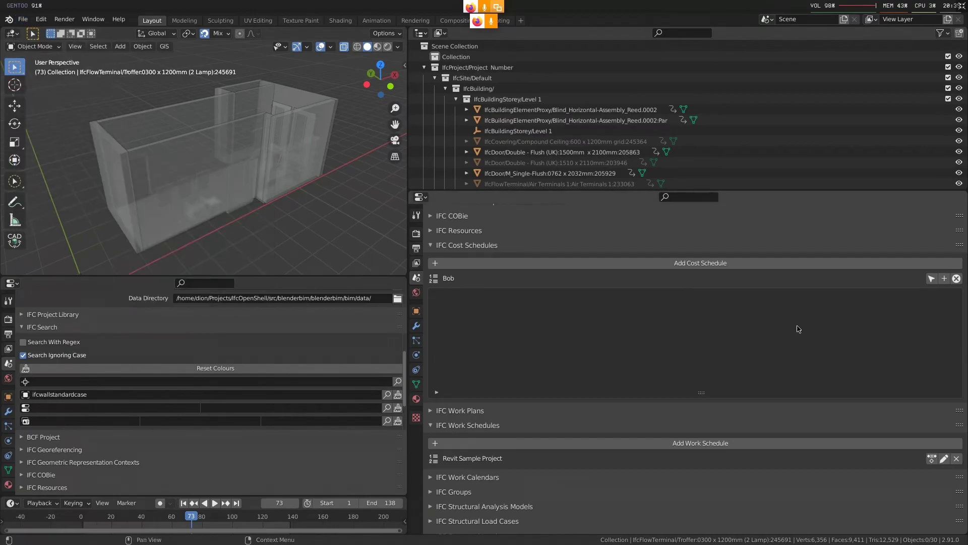
left_click(945, 279)
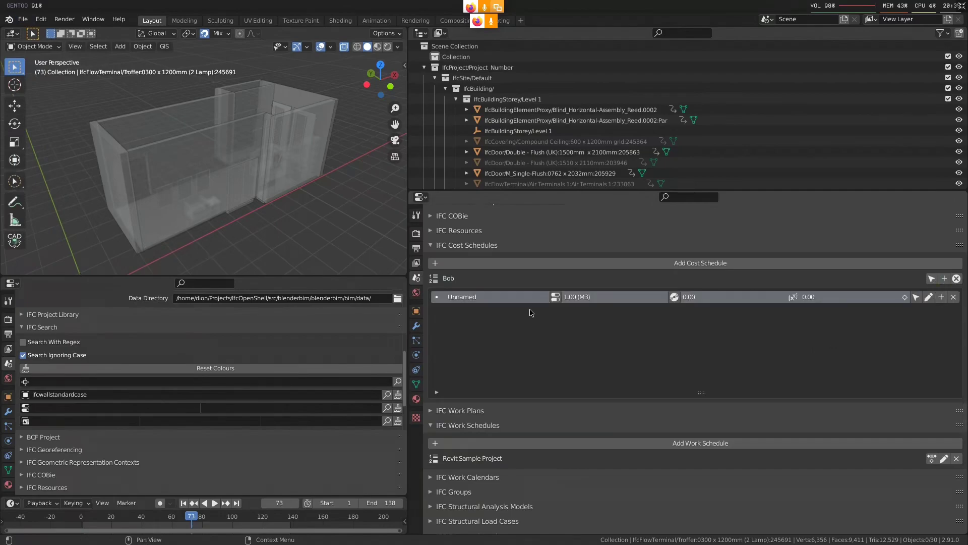
Add a nested cost item beneath the top-level item, and remove the nested item again
left_click(940, 297)
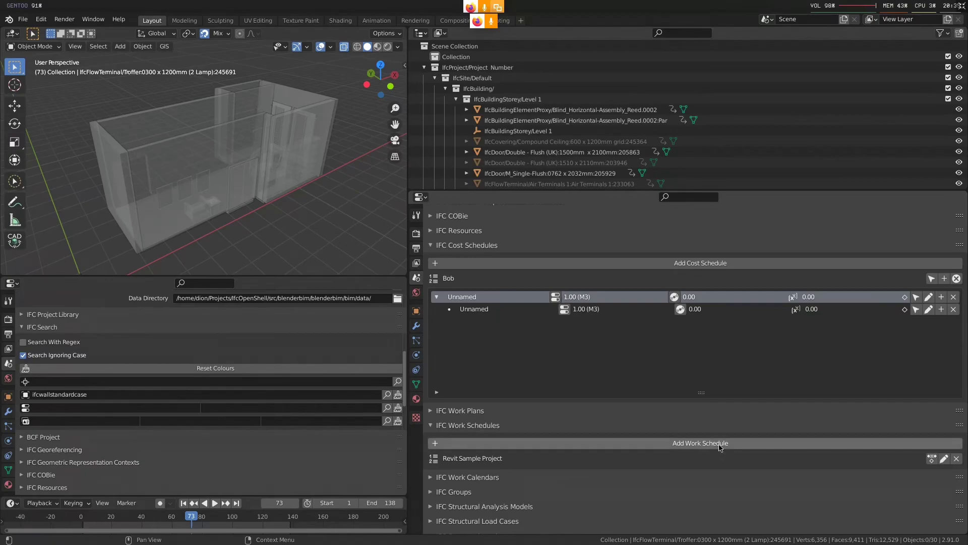
middle_click_drag(719, 448, 549, 396)
middle_click_drag(726, 303, 747, 342)
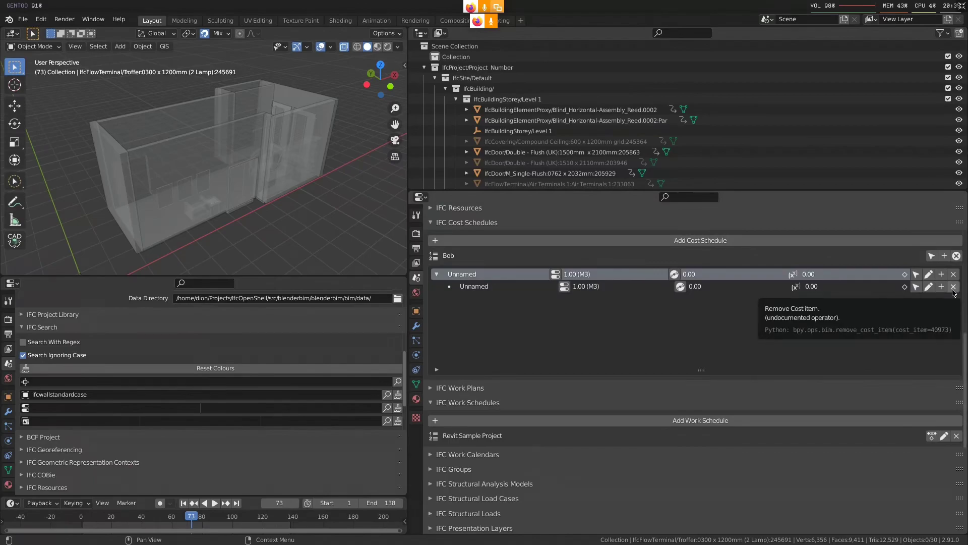
left_click(953, 287)
Rename the remaining top-level cost item in the Bob schedule as Walls
double_click(462, 274)
type("Walls")
key("Return")
Play and stop the construction animation, and move the timeline to frame 142
middle_click_drag(196, 169, 248, 237)
key("space")
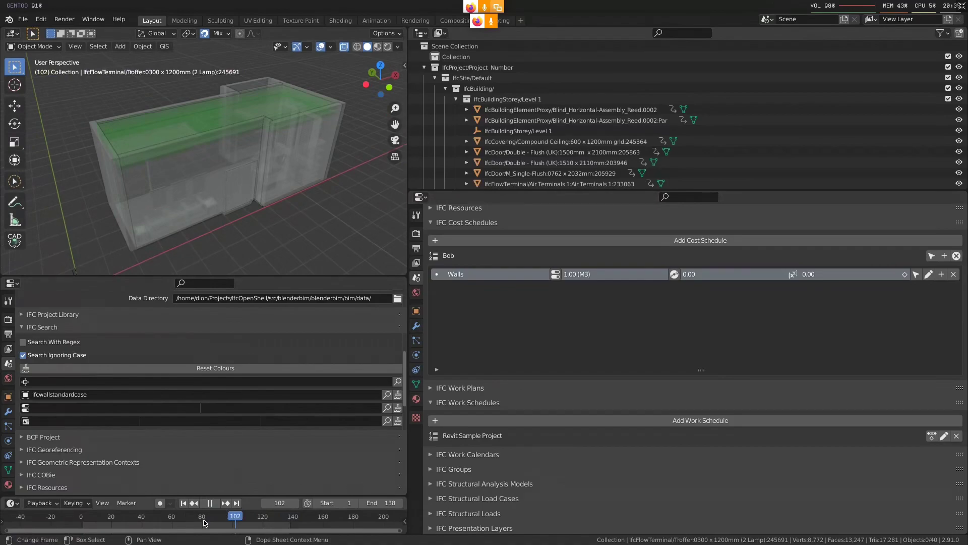
key("Escape")
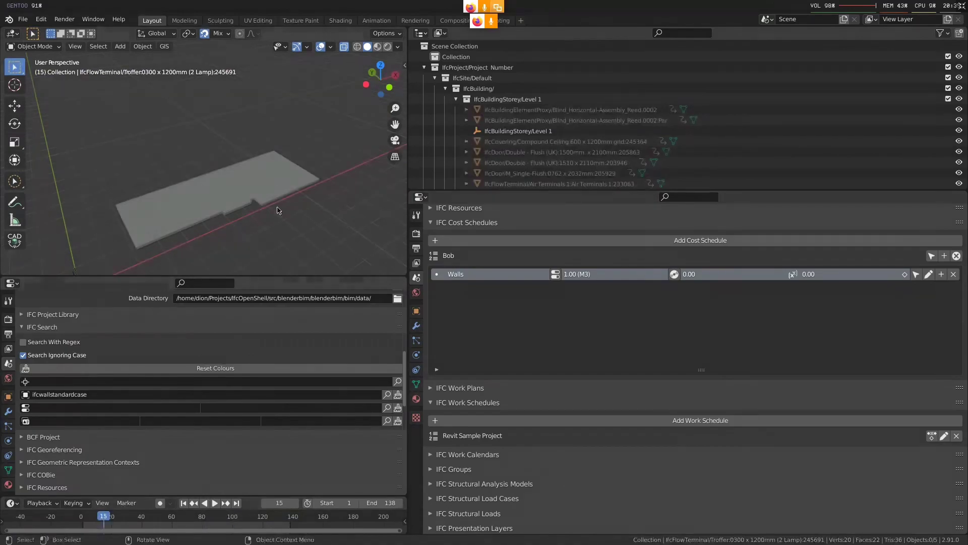
left_click_drag(105, 518, 294, 523)
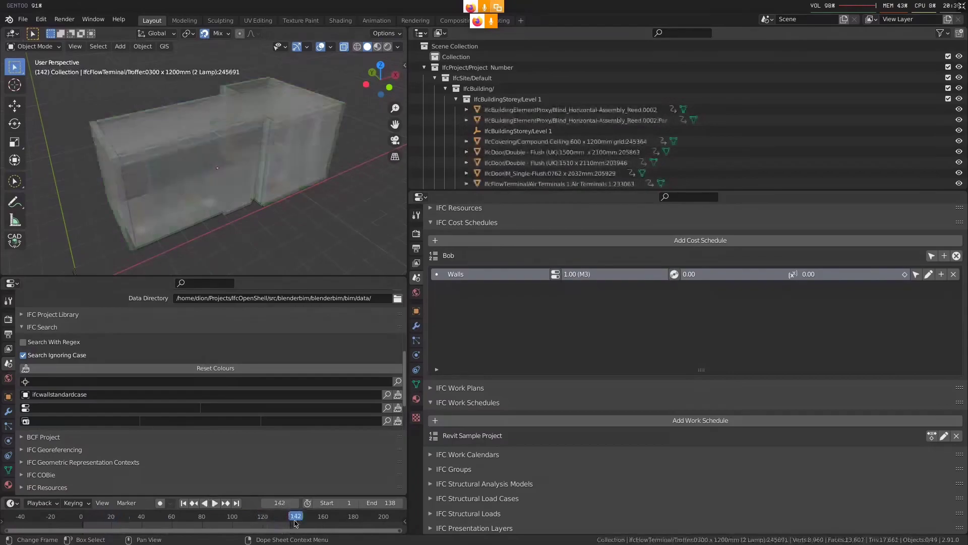
Select all objects with X-ray turned off, delete all their animation keyframes, and return the timeline to frame 1
key("a")
key("alt+z")
middle_click_drag(246, 221, 231, 205)
left_click(321, 149, "shift")
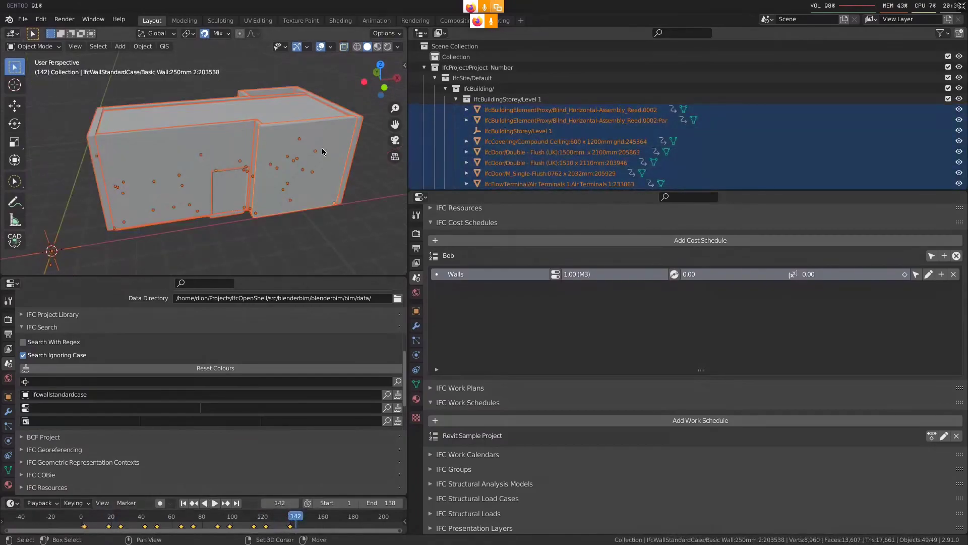
middle_click_drag(307, 521, 300, 523)
key("x")
left_click(305, 510)
left_click_drag(281, 521, 76, 521)
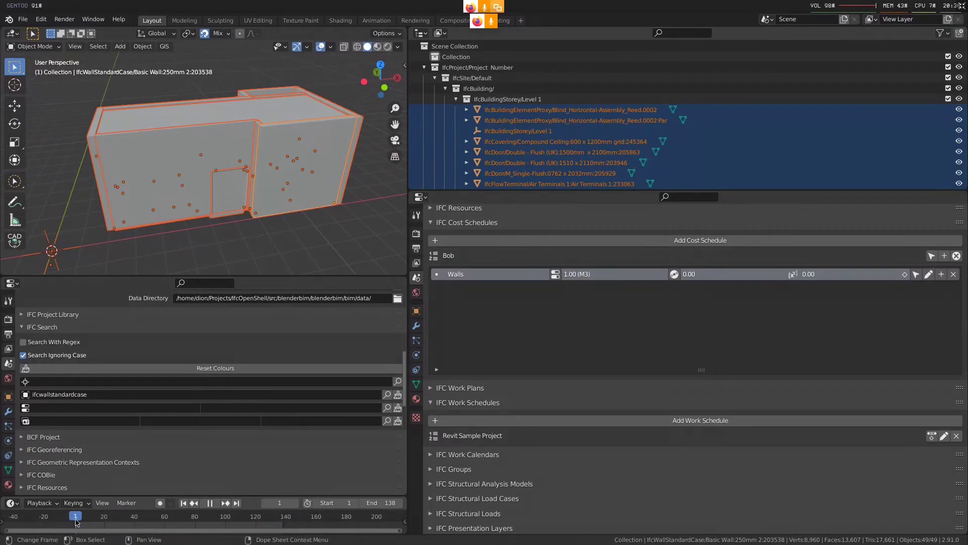
Clear the object selection, and change the color option of the viewport's solid shading
mouse_move(203, 190)
middle_mouse_down()
mouse_move(216, 187)
mouse_move(182, 197)
middle_mouse_up()
key("alt+a")
key("n")
key("n")
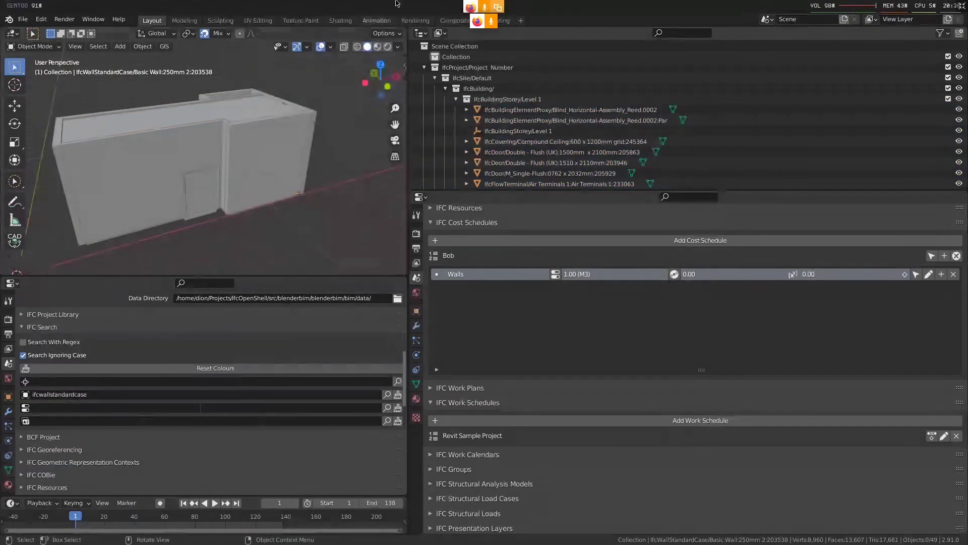
left_click(396, 48)
left_click(349, 178)
Select the two walls Basic Wall:250mm 2:203538 and Basic Wall:250mm 2:203043 together in the model
left_click(273, 155)
middle_click_drag(273, 155, 280, 198)
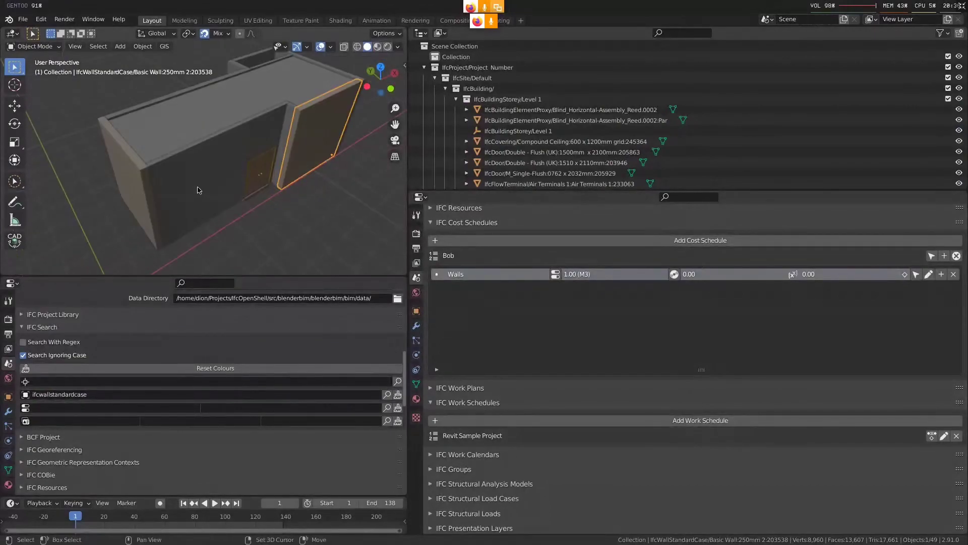
left_click(144, 183, "shift")
key("KP_Decimal")
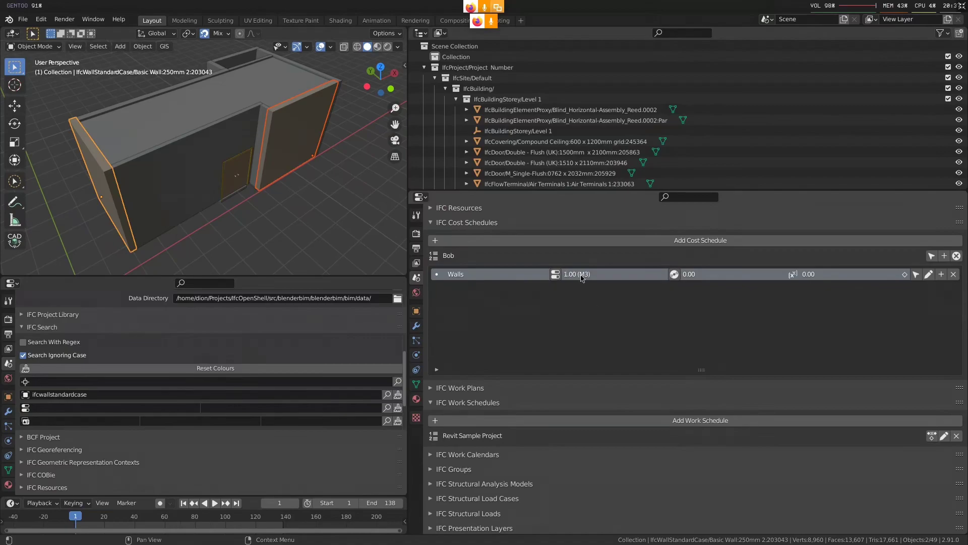
Open the quantities of the Walls cost item and add an IfcQuantityArea quantity
left_click(556, 274)
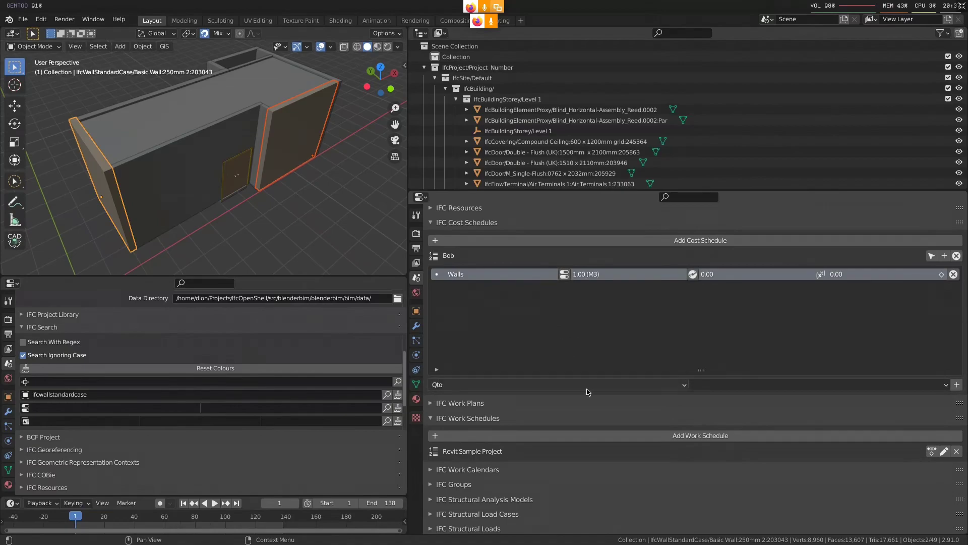
left_click(707, 389)
left_click(706, 390)
left_click(706, 391)
left_click(706, 390)
left_click(631, 385)
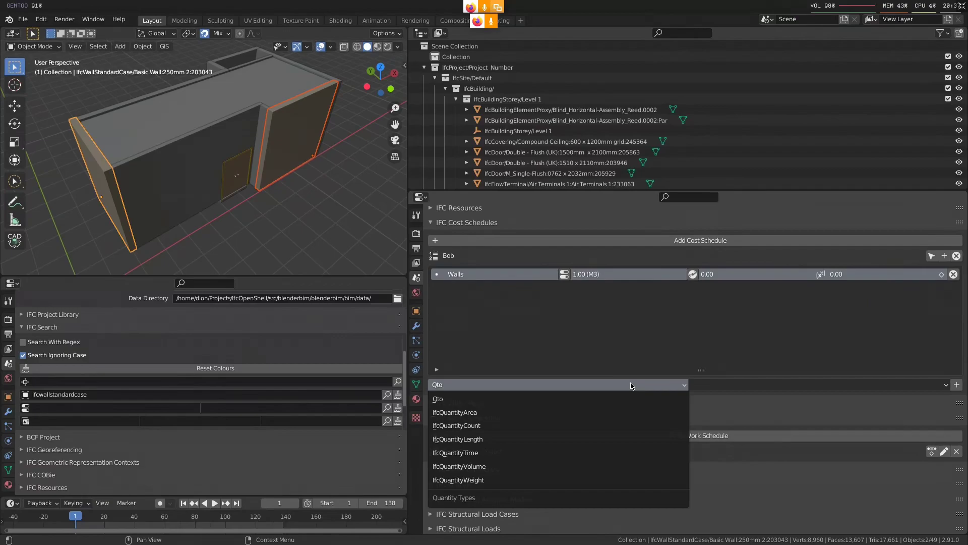
left_click(539, 415)
left_click(957, 384)
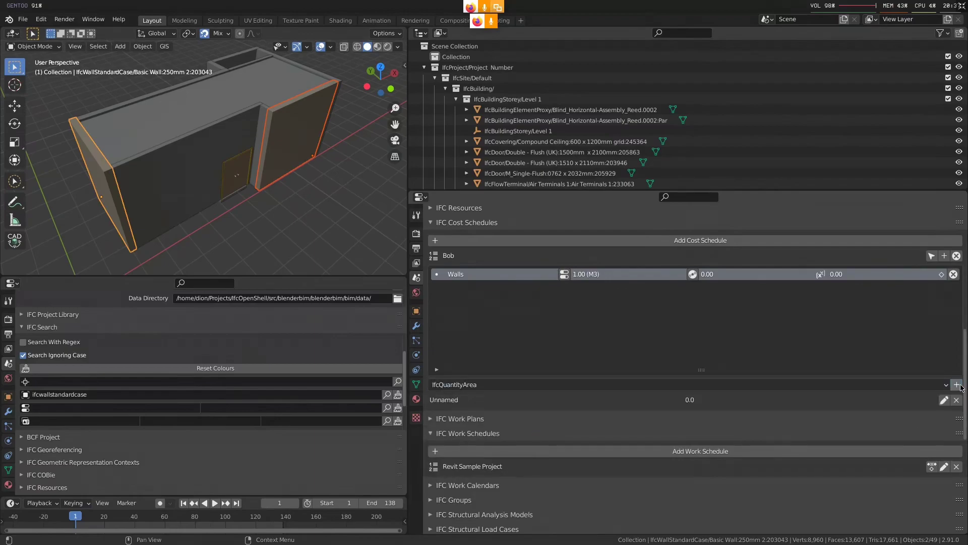
scroll(502, 435, "down", 1)
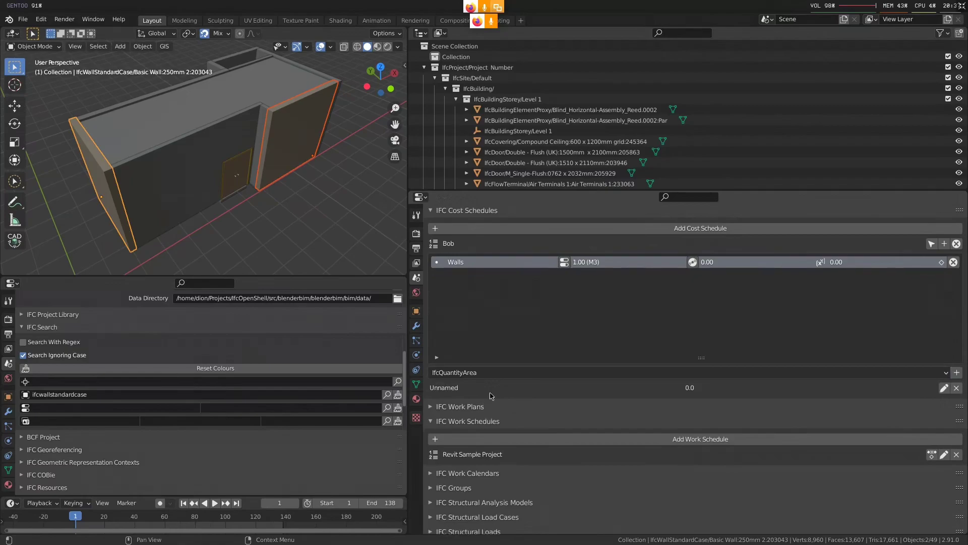
Set the AreaValue of the Walls cost item's unnamed quantity to 5
left_click(510, 372)
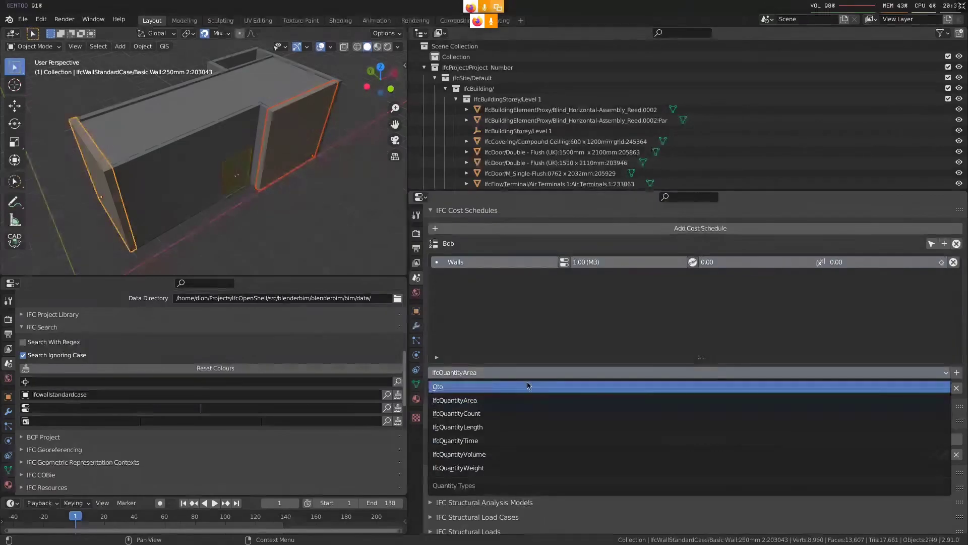
left_click(531, 372)
left_click(944, 388)
middle_click_drag(653, 463, 650, 416)
left_click(538, 395)
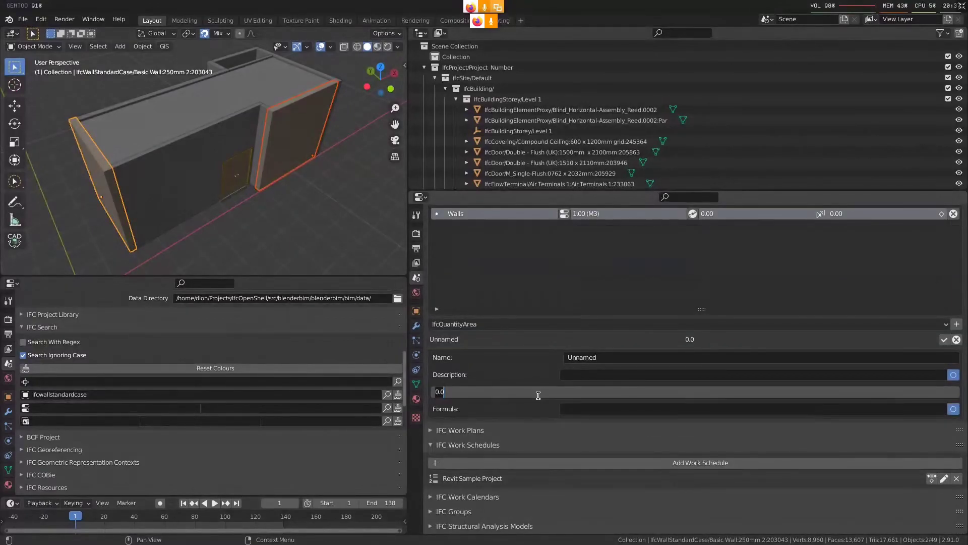
type("5")
key("Return")
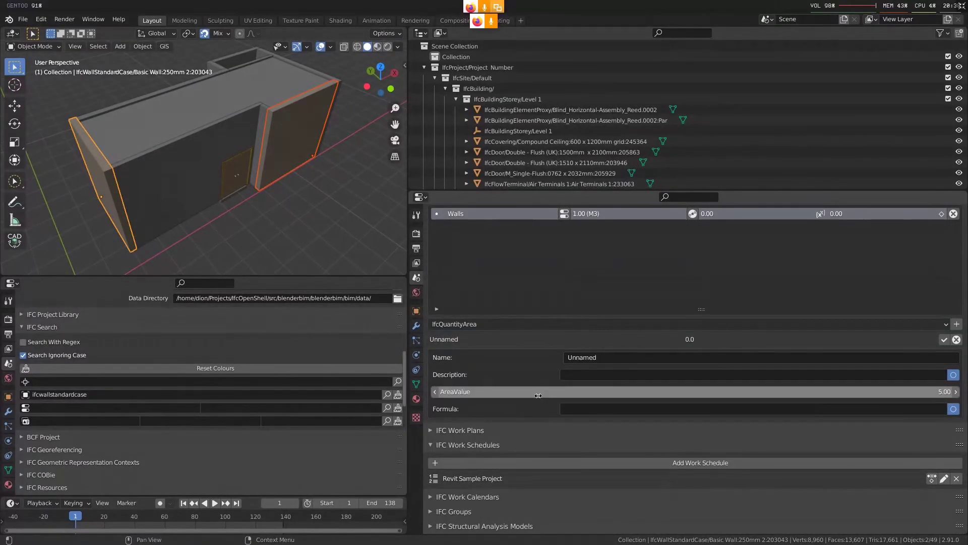
left_click(944, 339)
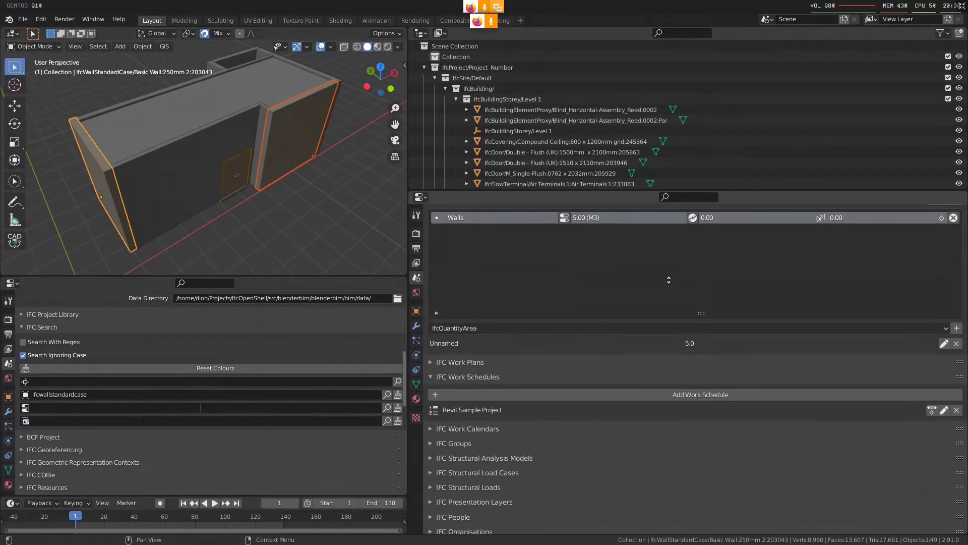
scroll(955, 383, "up", 2)
left_click(944, 389)
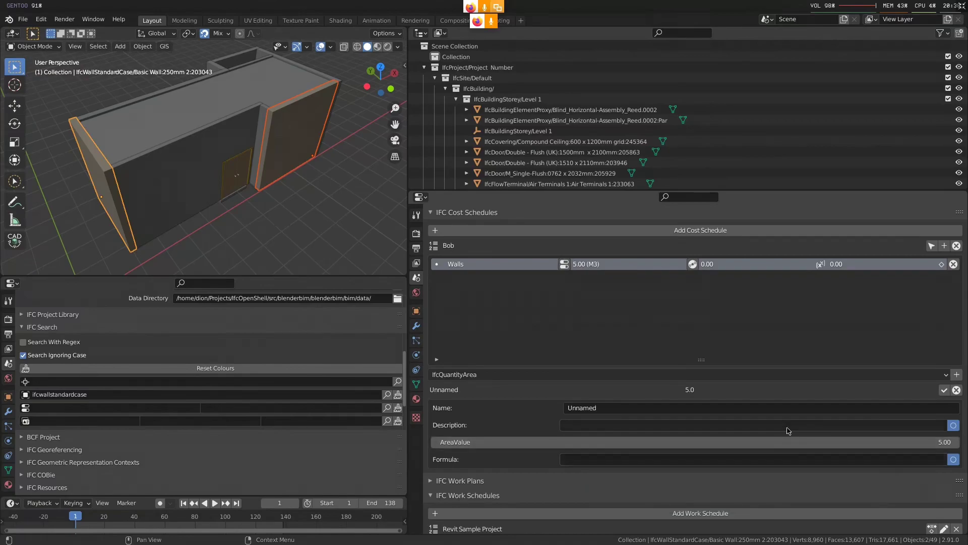
left_click(944, 390)
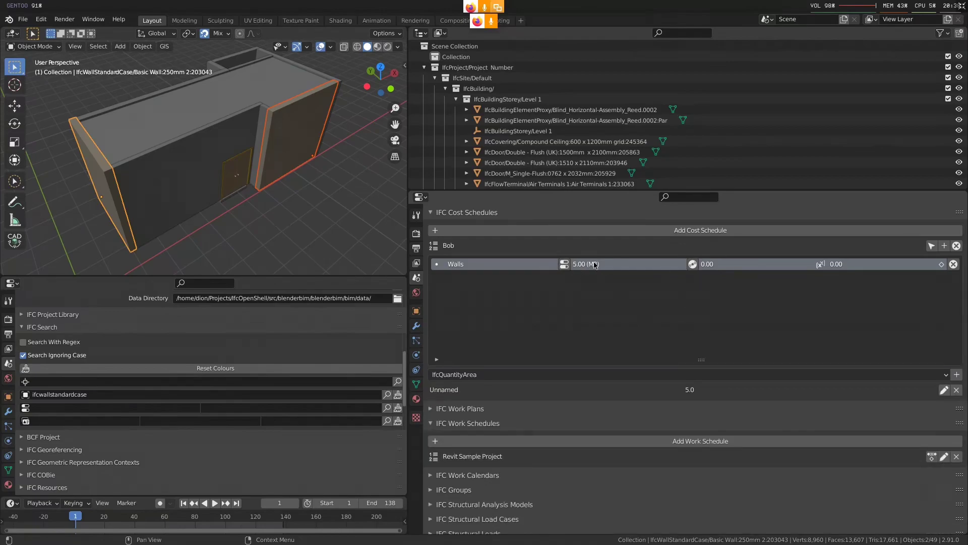
Open the cost values of the Walls cost item and add a Fixed cost value
left_click(692, 263)
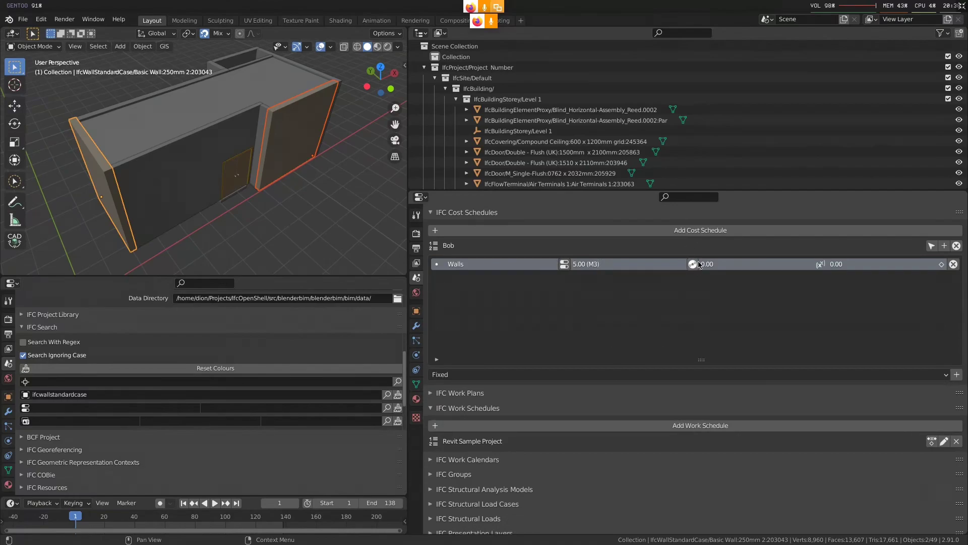
left_click(534, 377)
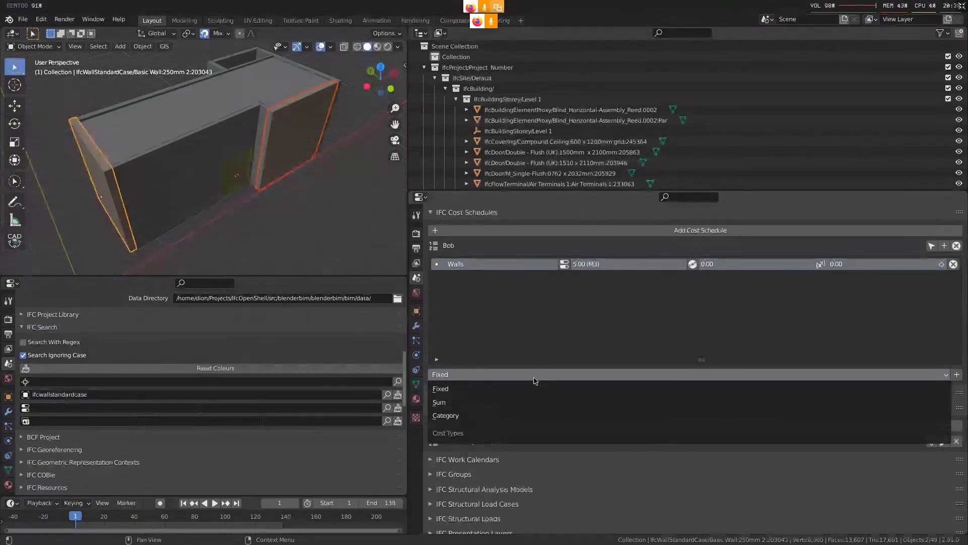
left_click(535, 381)
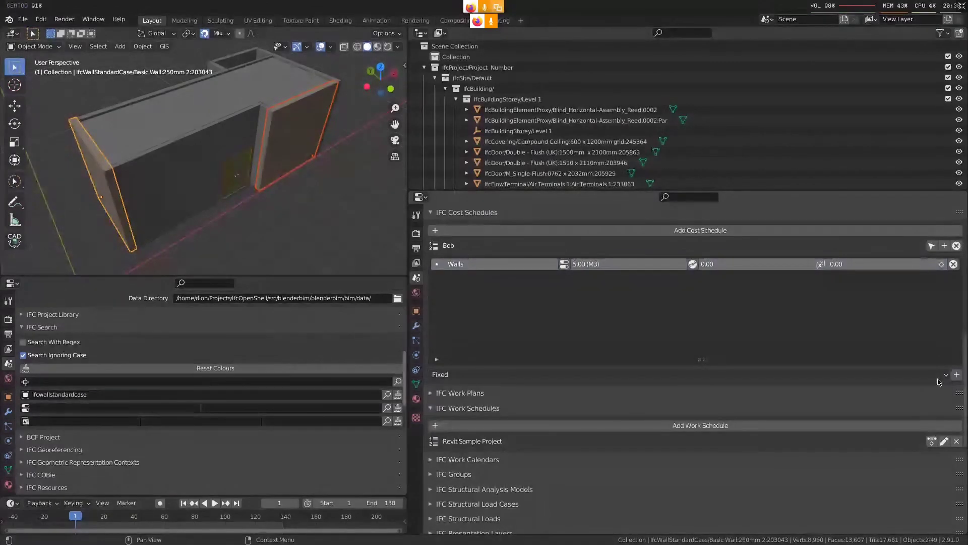
left_click(904, 380)
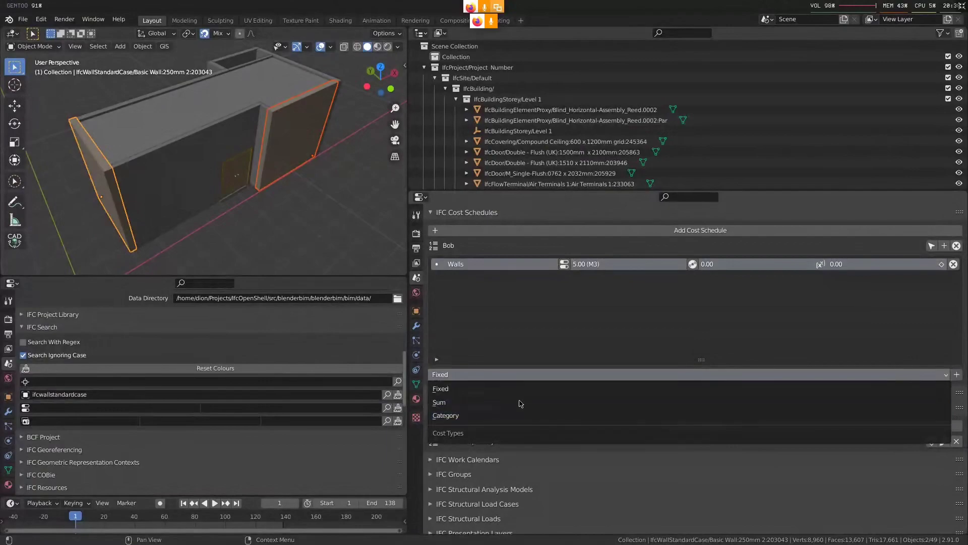
left_click(545, 384)
left_click(957, 374)
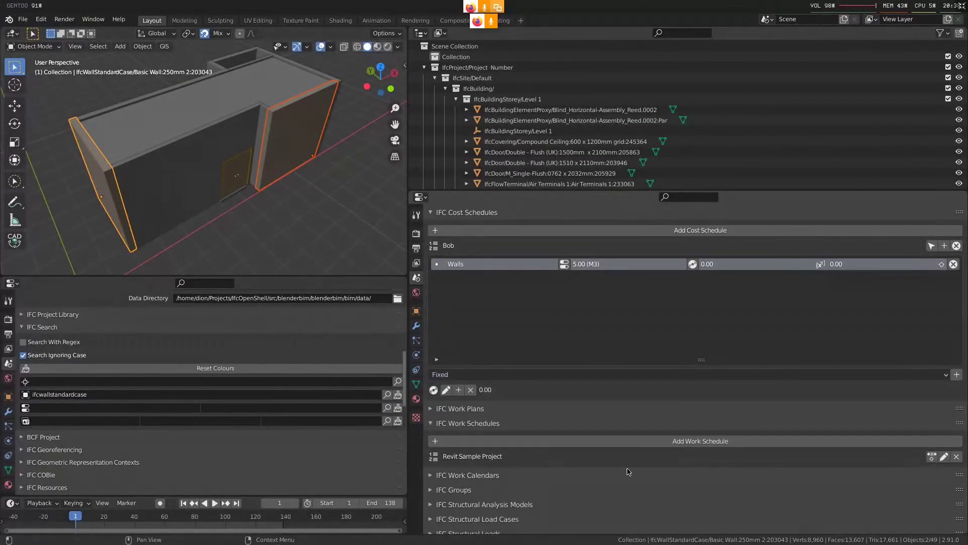
Set the AppliedValue of the Walls item's fixed cost value to 4
scroll(705, 373, "down", 2)
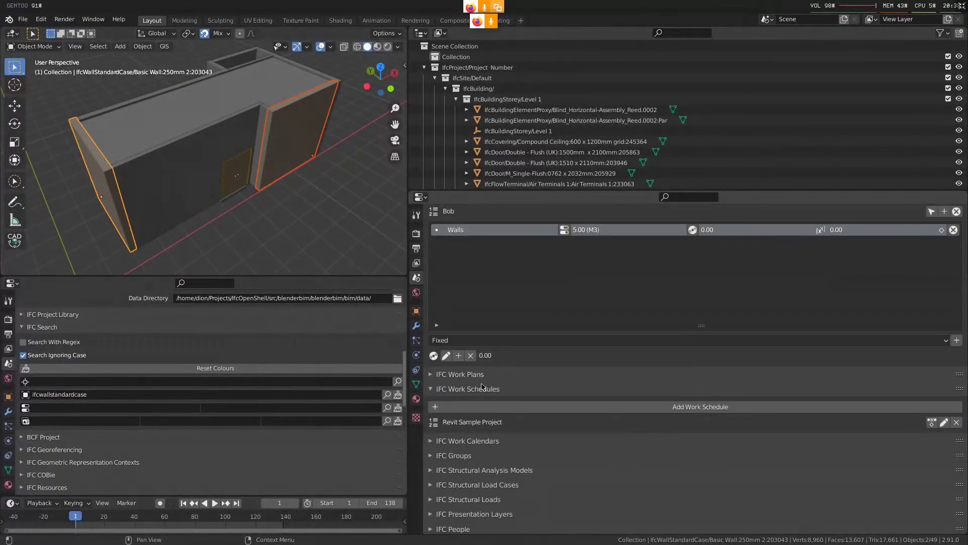
scroll(487, 398, "up", 3)
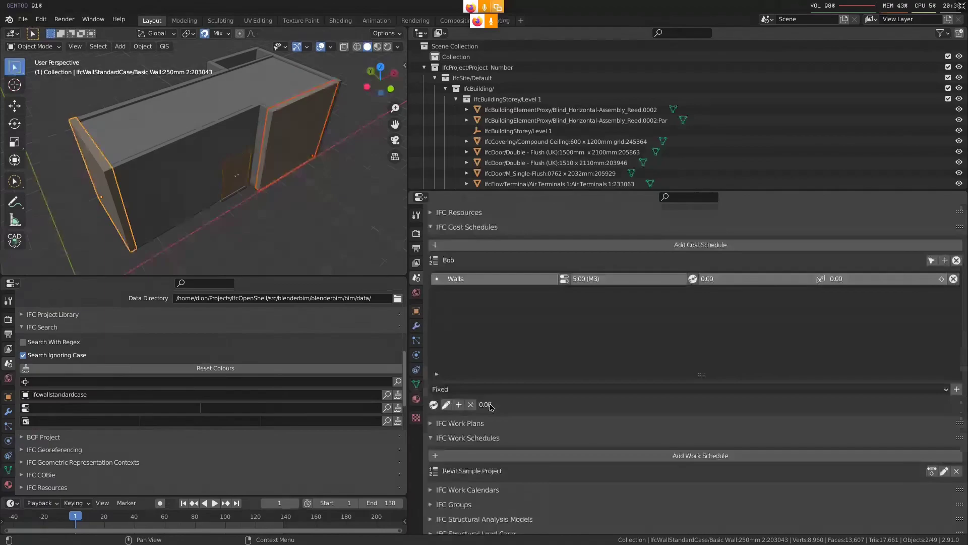
left_click(446, 404)
scroll(563, 434, "down", 2)
scroll(563, 434, "down", 1)
left_click(600, 423)
type("4")
key("Return")
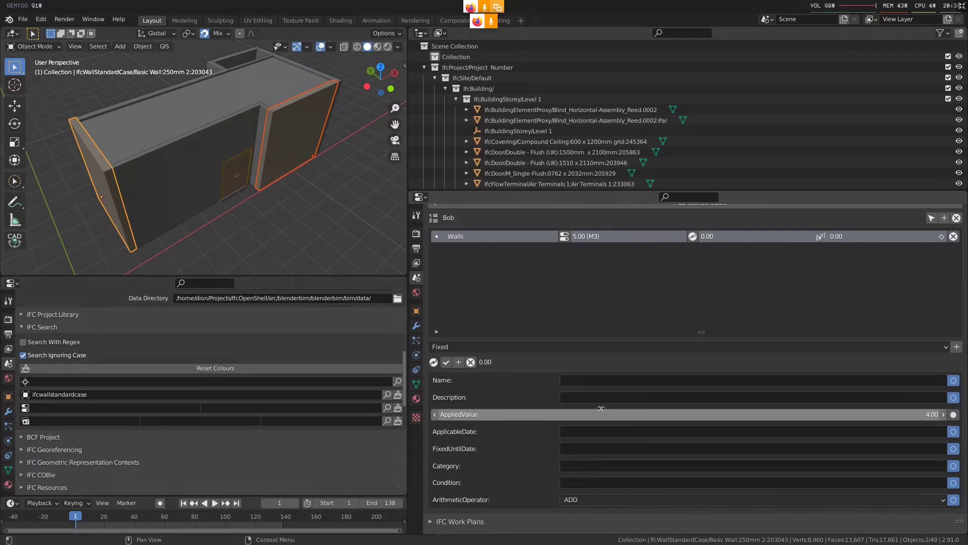
scroll(636, 444, "down", 2)
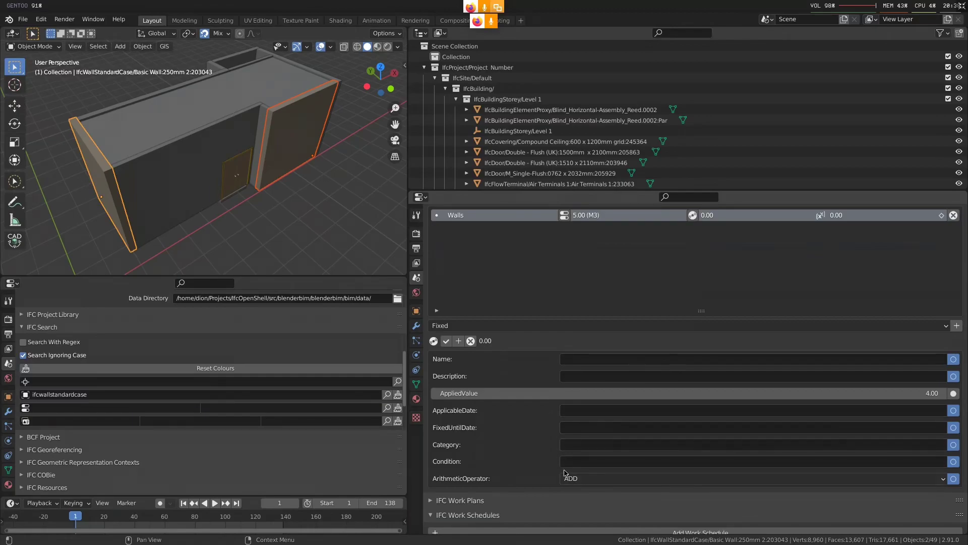
scroll(695, 379, "up", 2)
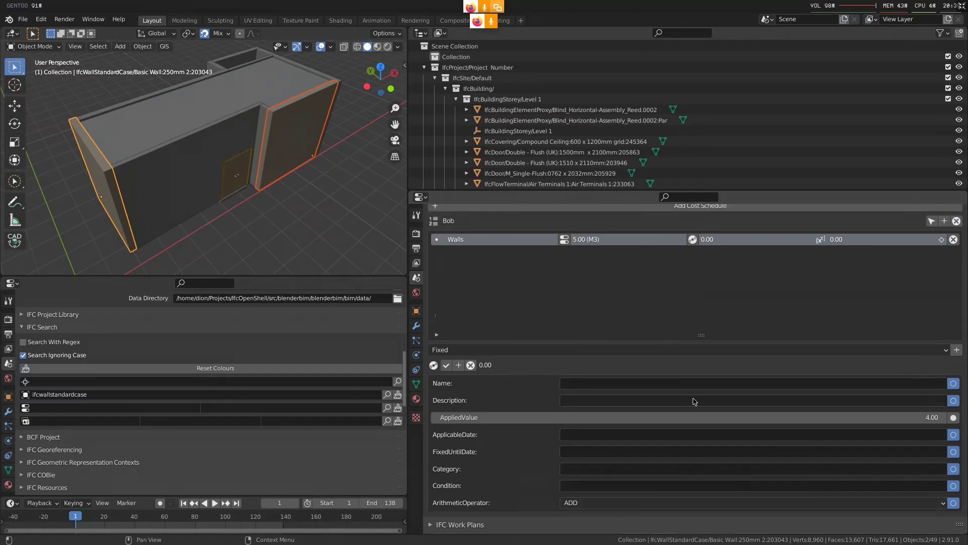
left_click(445, 365)
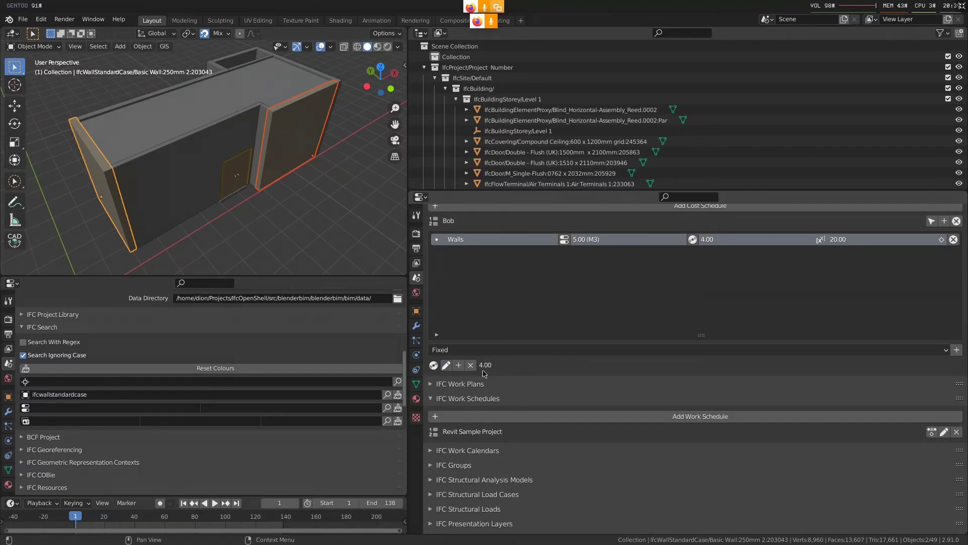
Rename the Walls cost item as Arbitrary
scroll(491, 368, "up", 2)
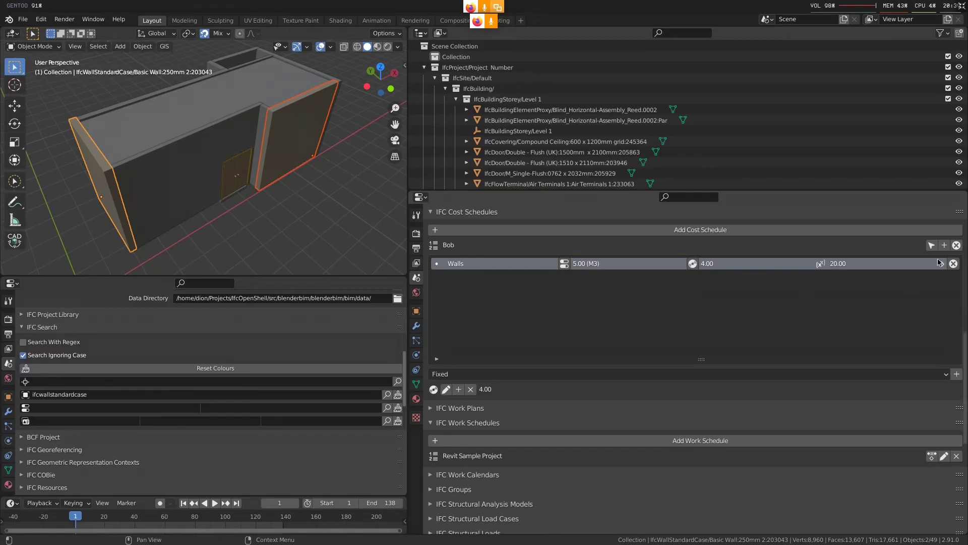
double_click(473, 265)
type("Arbitrary")
key("Return")
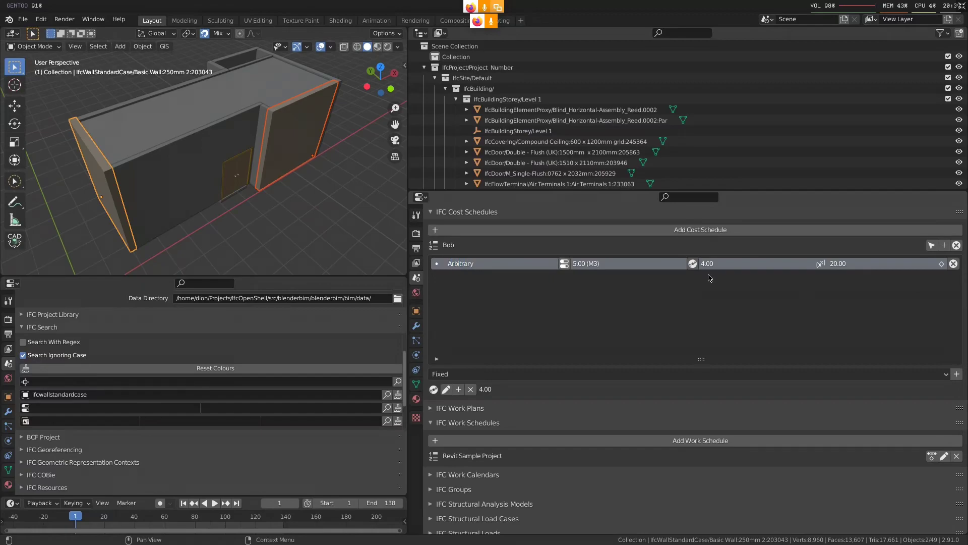
Add a second cost item to the cost schedule and name it Walls
left_click(945, 245)
double_click(478, 276)
type("Walls")
key("Return")
left_click(478, 276)
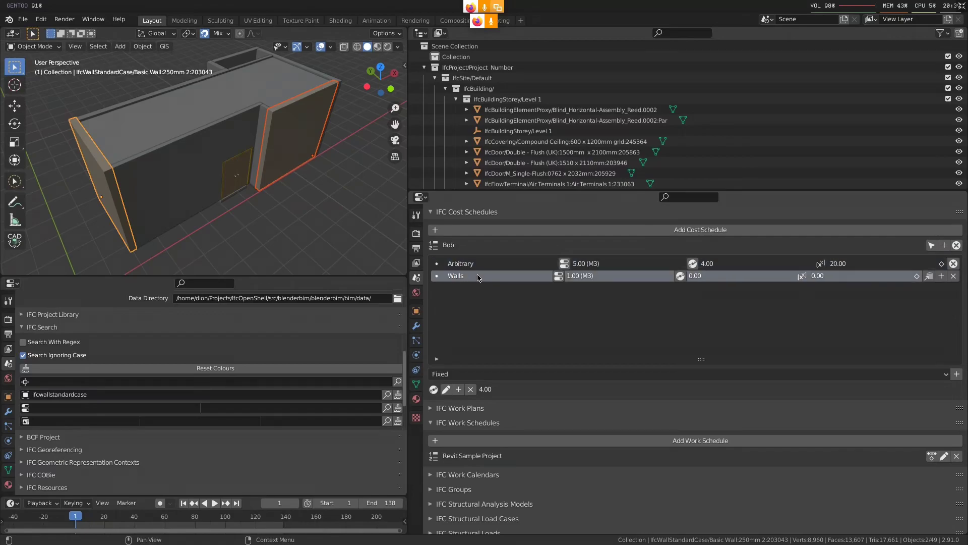
Assign the two 250mm walls, Basic Wall:250mm 2:203538 and Basic Wall:250mm 2:203043, to the new Walls cost item
left_click(300, 153)
left_click(114, 185, "shift")
middle_click_drag(181, 212, 192, 194)
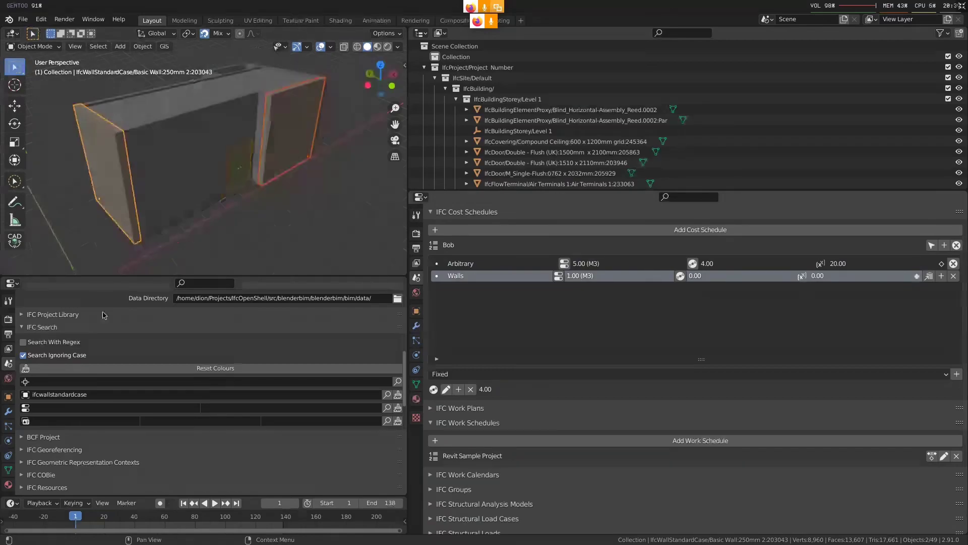
Examine the property sets and BaseQuantities of the two assigned walls one at a time
left_click(8, 397)
middle_click_drag(191, 467, 194, 447)
scroll(137, 391, "down", 10)
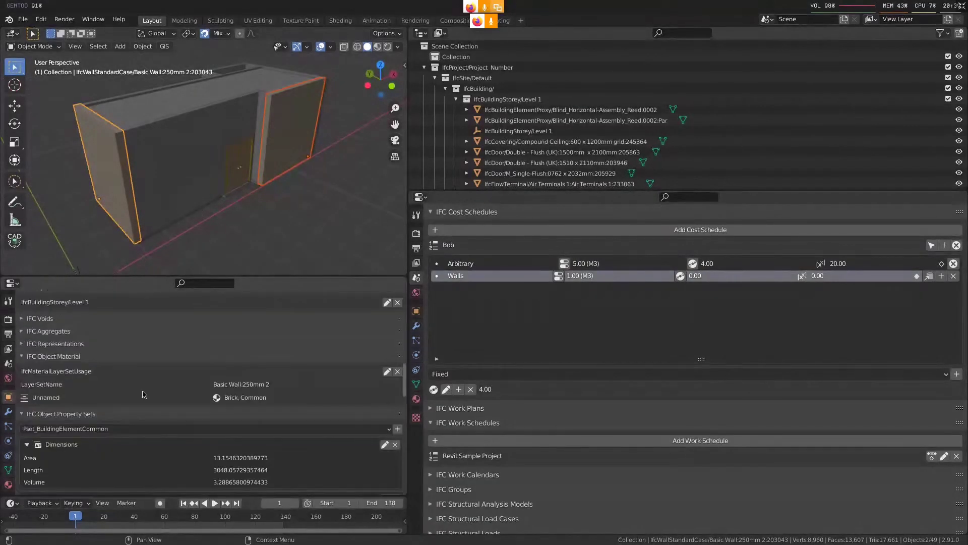
scroll(137, 391, "down", 8)
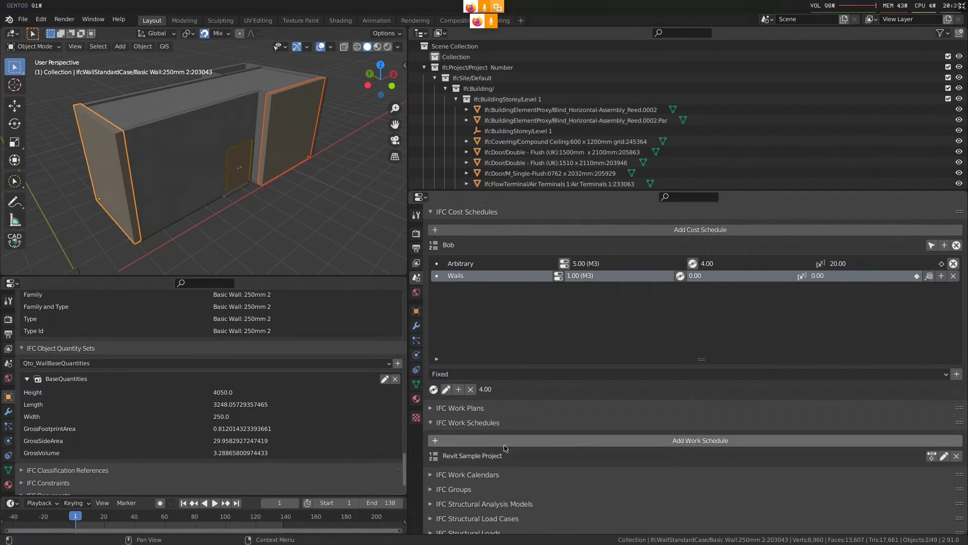
left_click(558, 276)
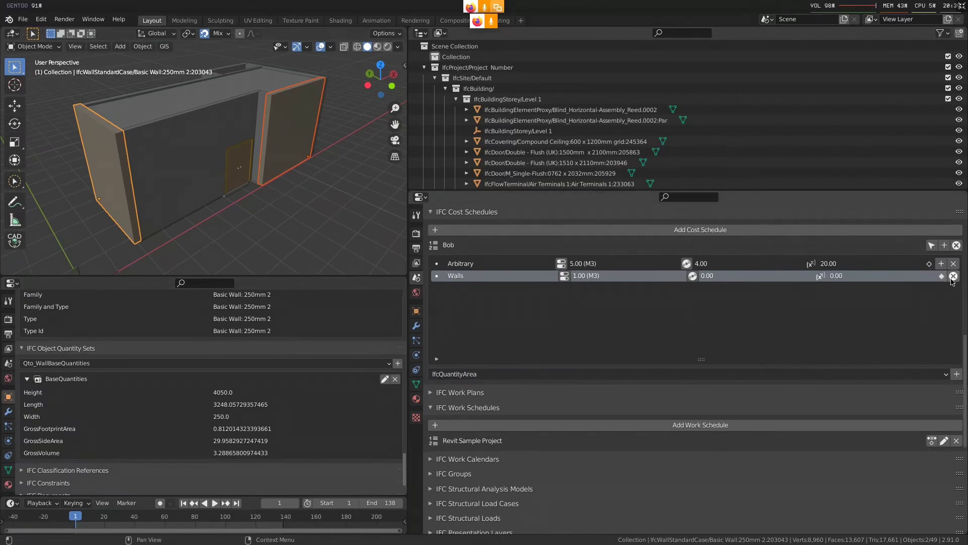
left_click(195, 161)
left_click(285, 121)
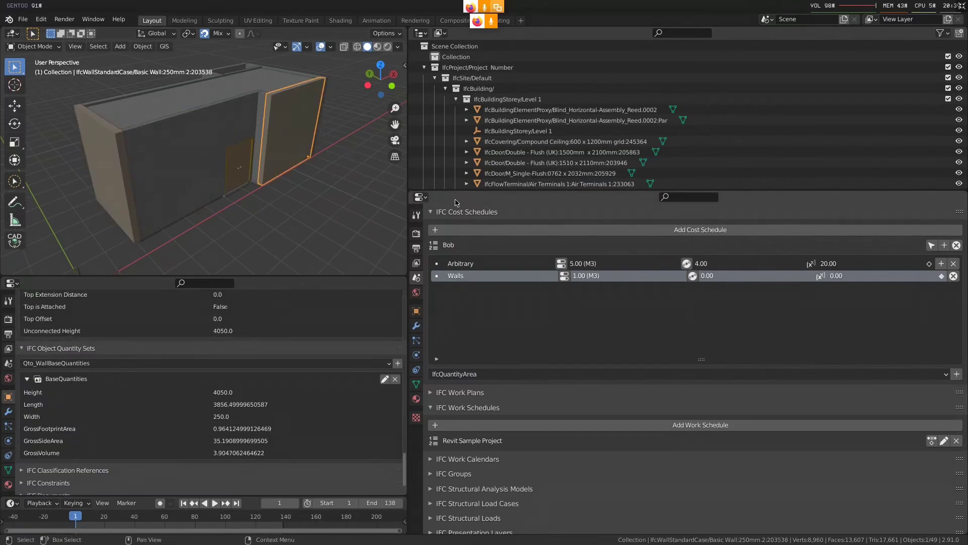
left_click(310, 139)
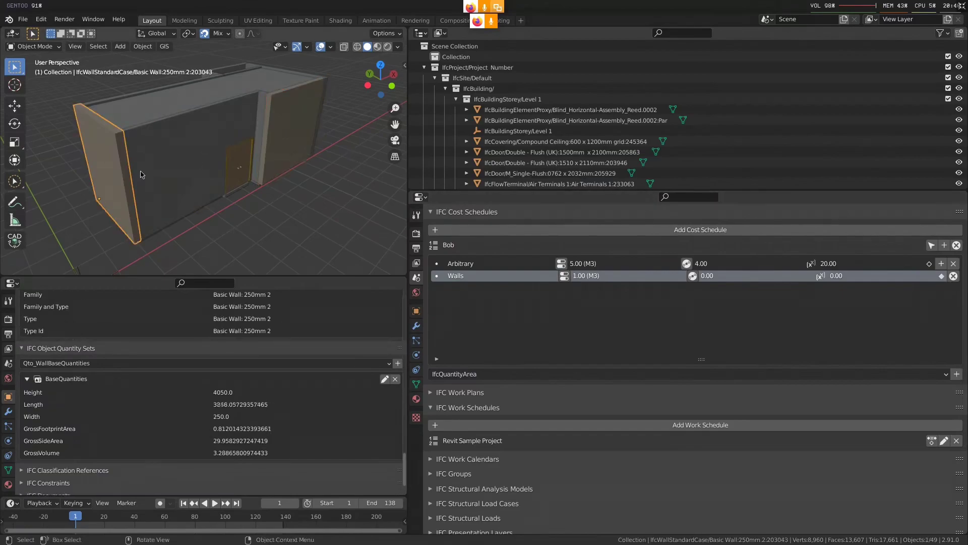
left_click(310, 139)
Select the walls assigned to the Walls cost item and add their GrossVolume to it as a Qto quantity
key("alt+a")
left_click(915, 276)
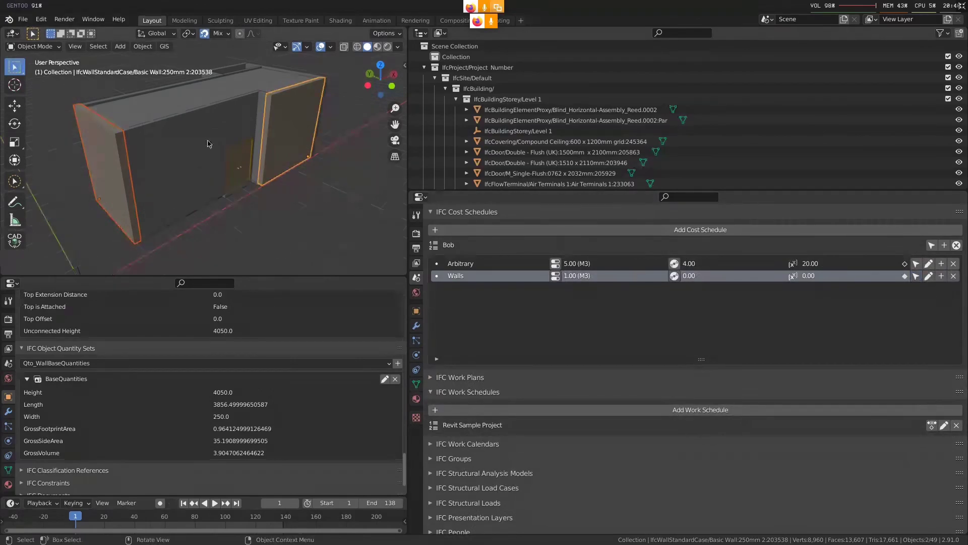
left_click(929, 276)
left_click(588, 374)
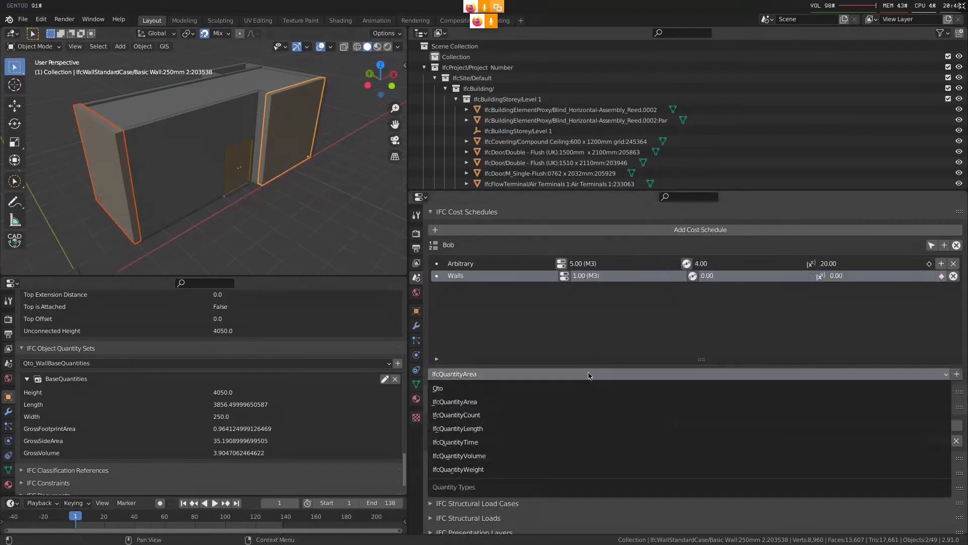
left_click(564, 388)
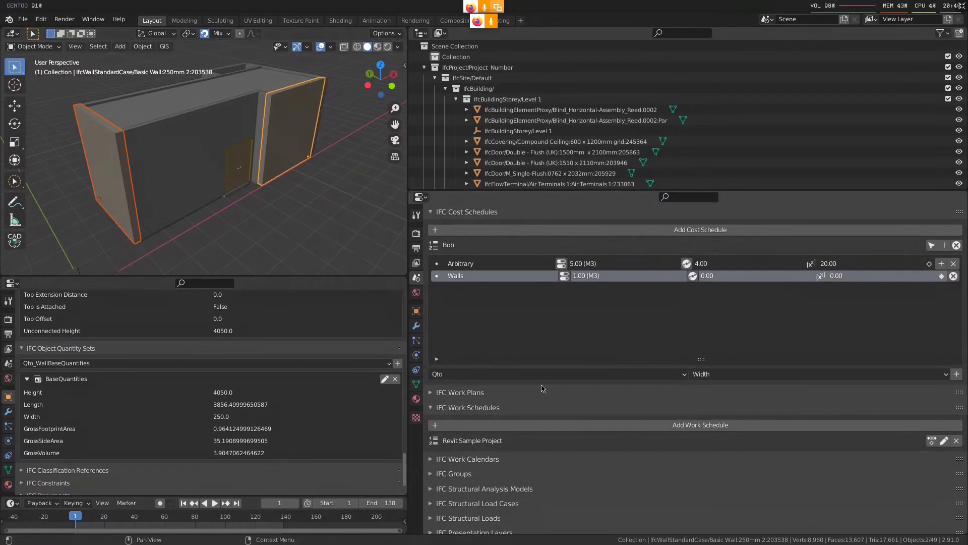
left_click(746, 375)
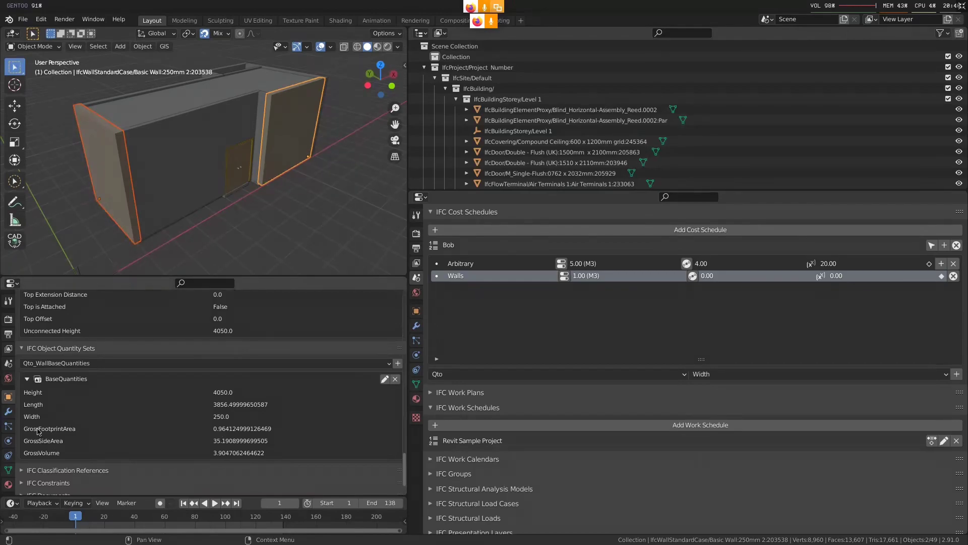
left_click(696, 373)
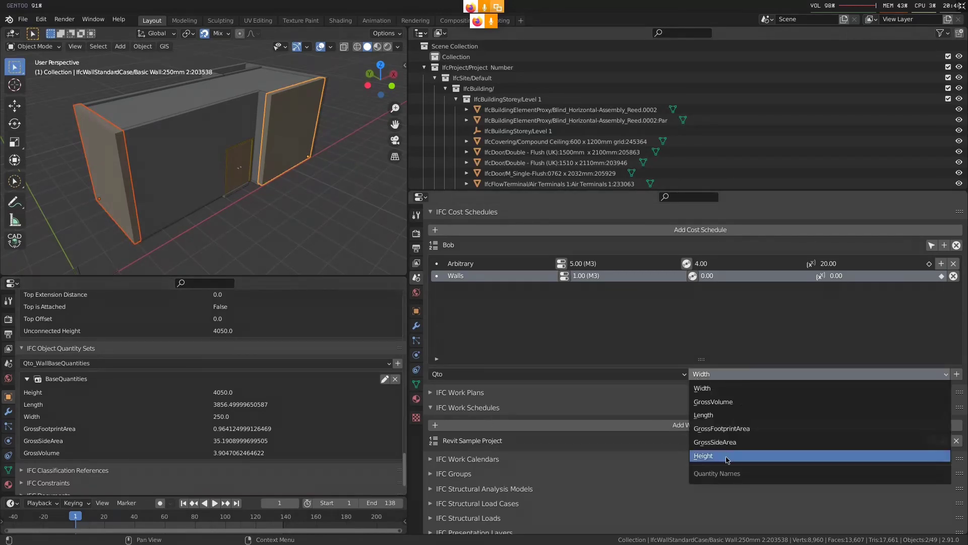
left_click(750, 402)
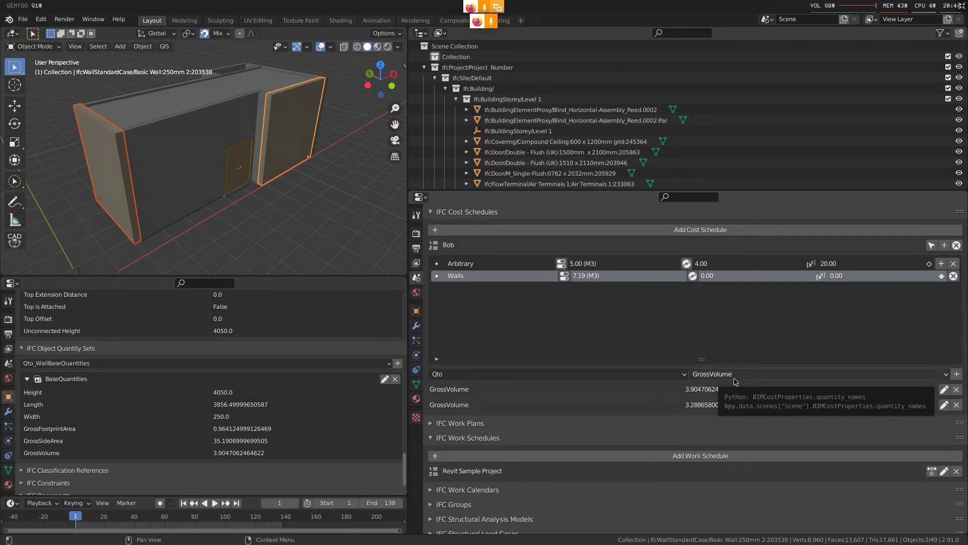
Assign the wall Basic Wall:150mm:203736 to the Walls cost item as well
left_click(194, 135)
left_click(941, 276)
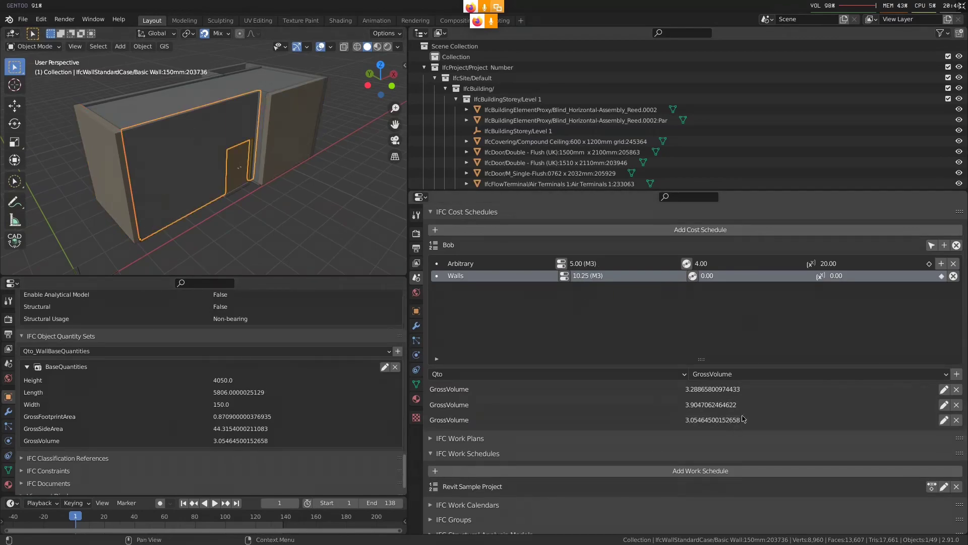
middle_click_drag(211, 160, 212, 191)
Select all model elements of class ifcwallstandardcase with the IFC search
left_click(8, 363)
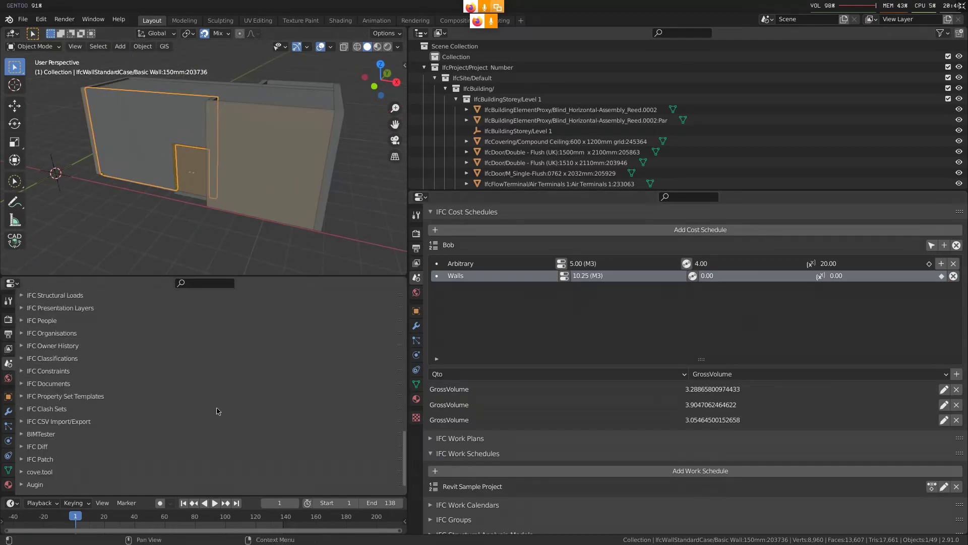
scroll(217, 410, "up", 5)
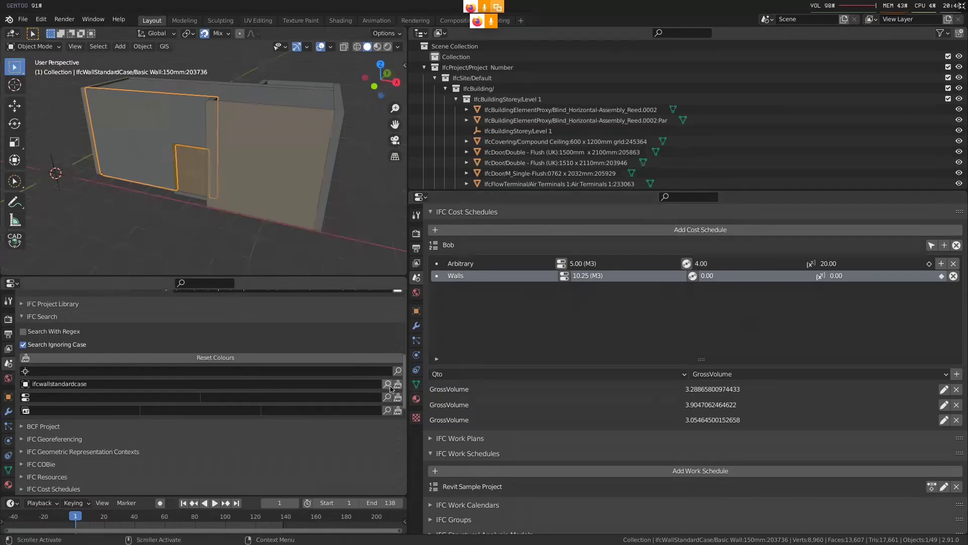
left_click(388, 384)
middle_click_drag(212, 166, 173, 129)
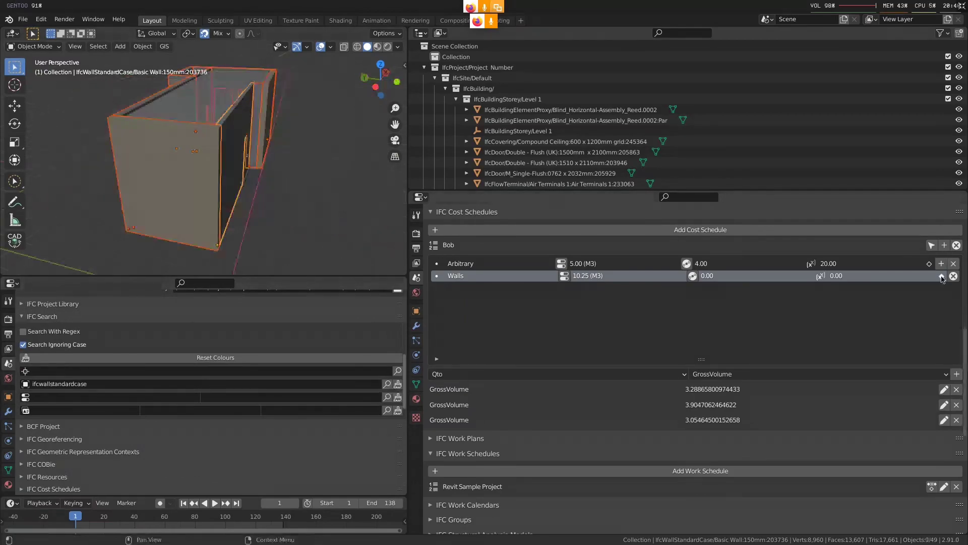
middle_click_drag(250, 111, 297, 117)
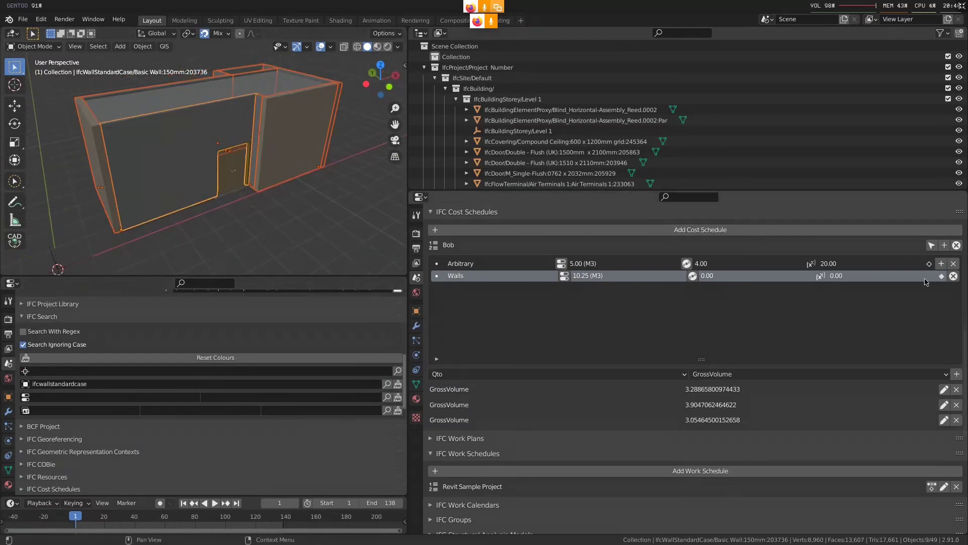
Assign all selected walls to the Walls cost item and add their GrossVolume quantities to it
left_click(941, 277)
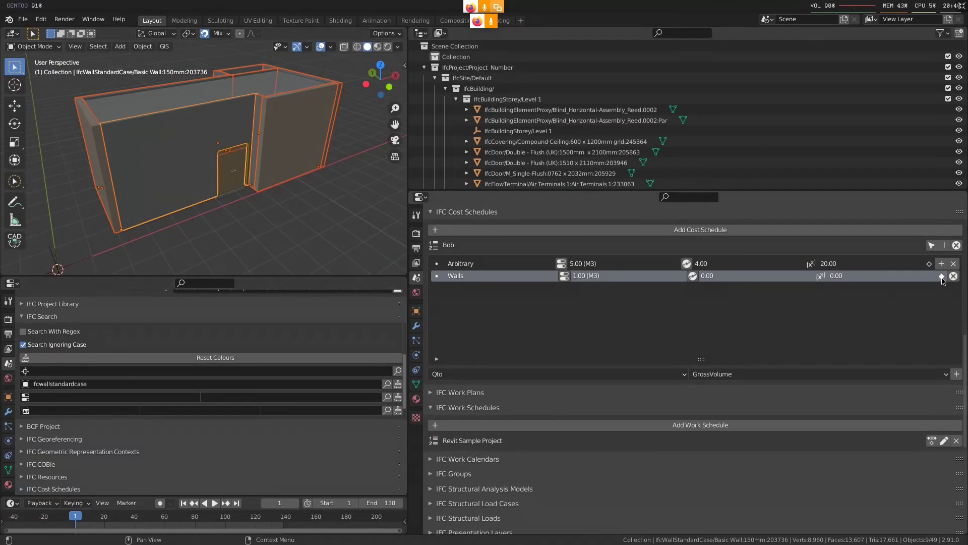
left_click(956, 374)
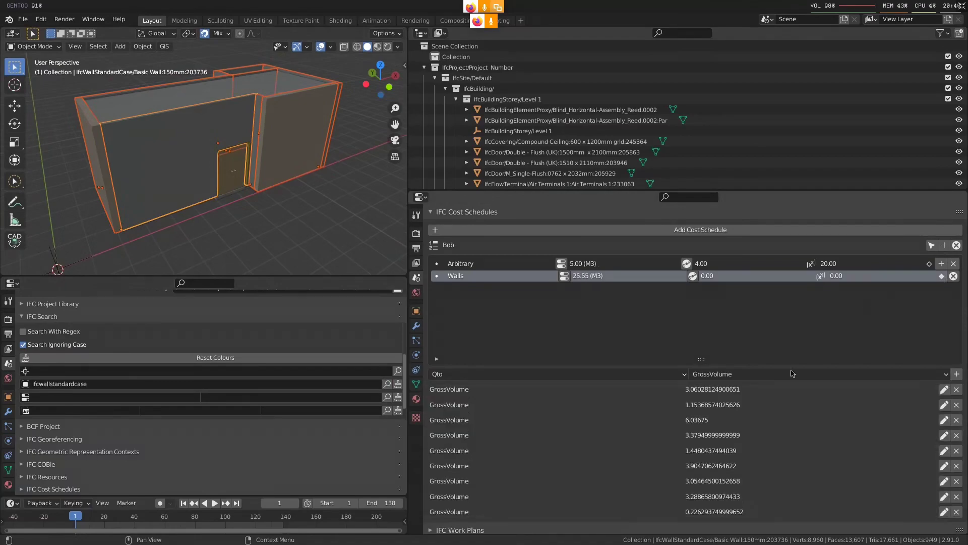
middle_click_drag(304, 248, 199, 239)
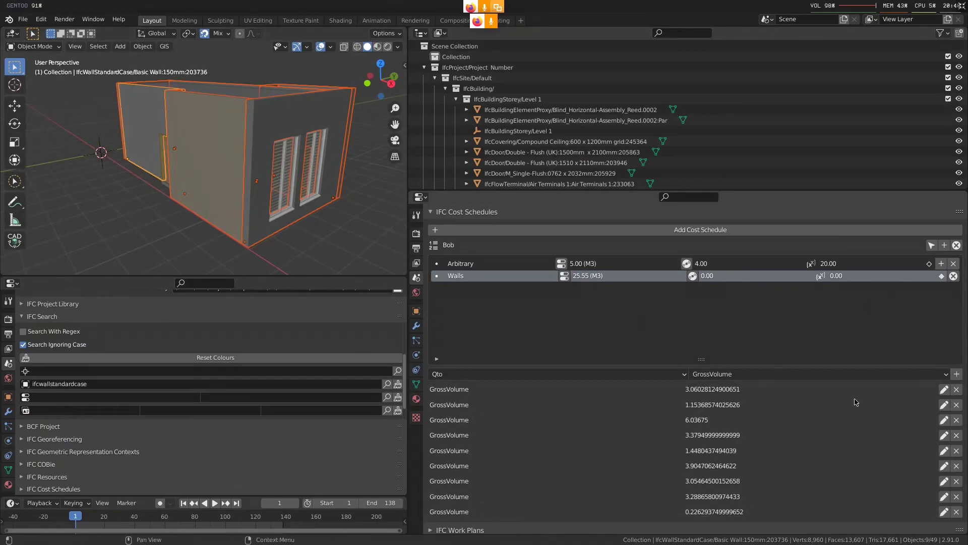
scroll(756, 403, "down", 2)
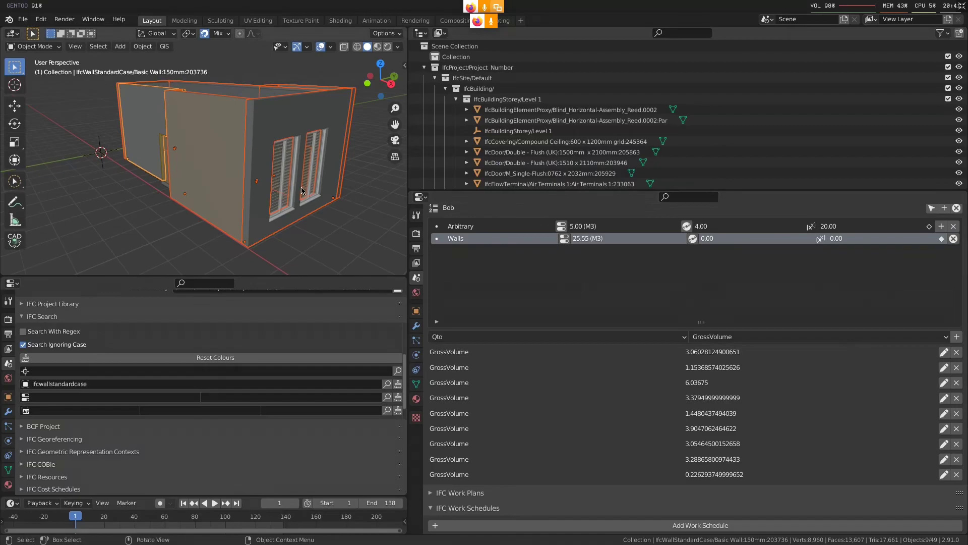
middle_click_drag(302, 190, 299, 185)
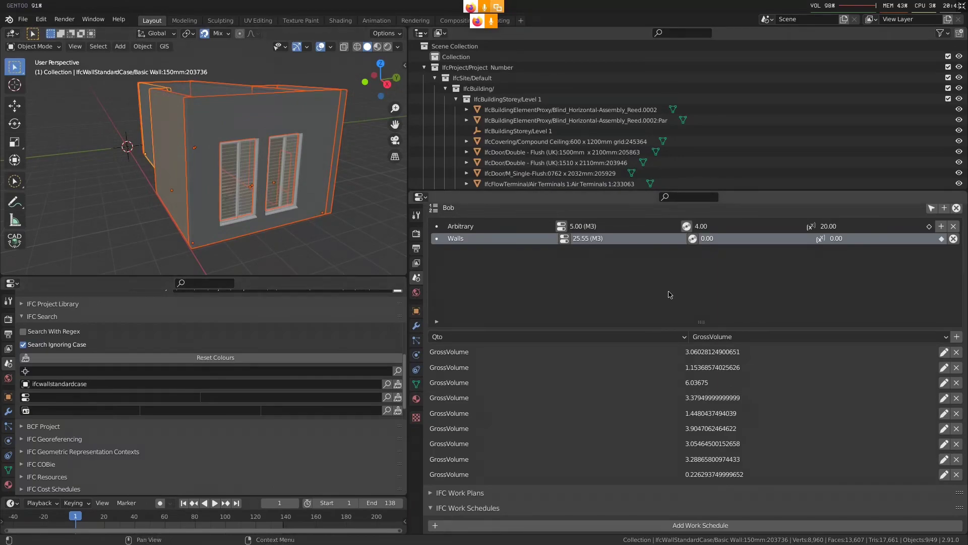
Open the Walls item's cost values for editing and switch the cost type to Category
left_click(693, 238)
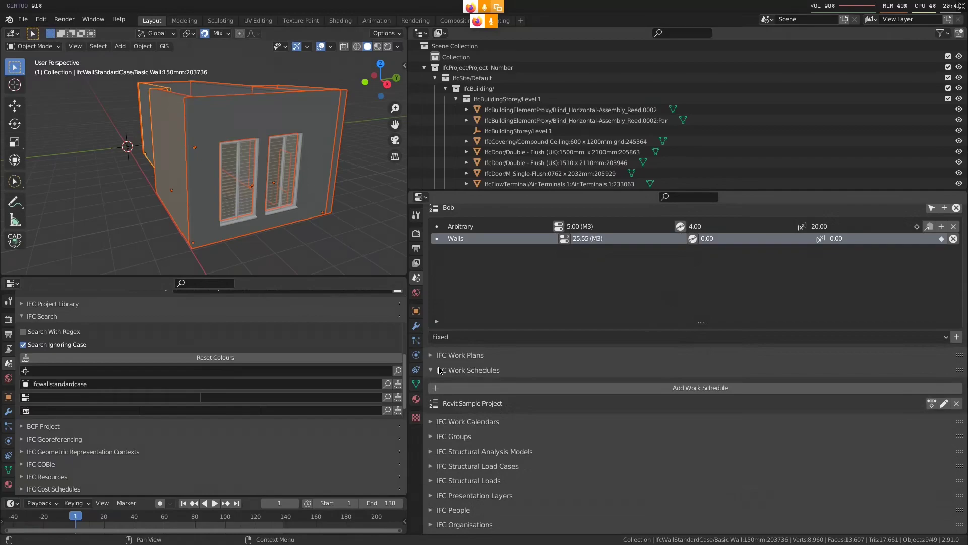
left_click(529, 336)
left_click(530, 336)
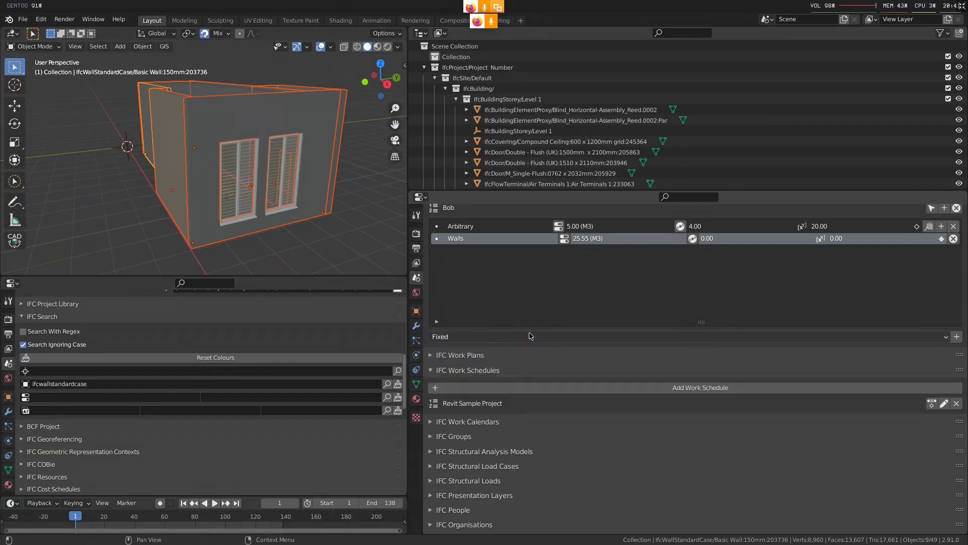
left_click(498, 336)
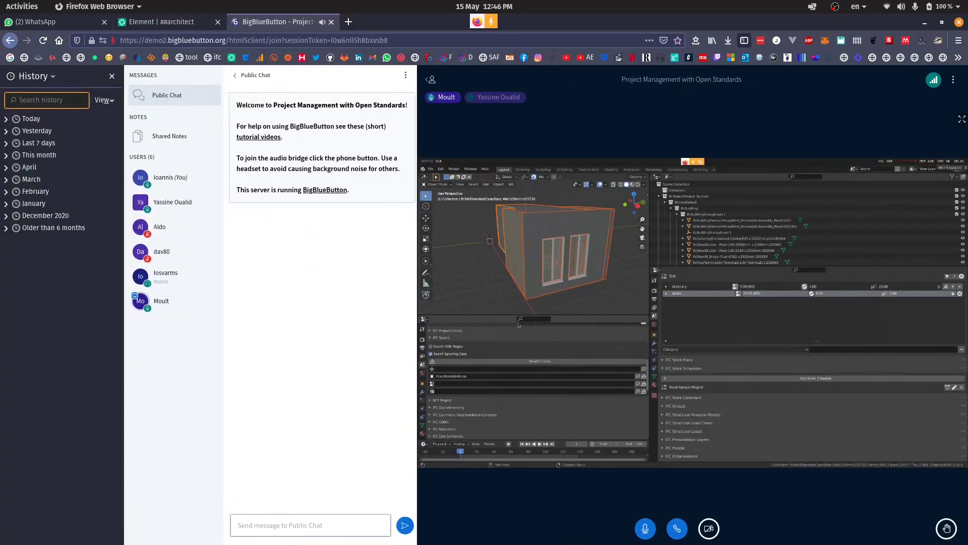
left_click(961, 119)
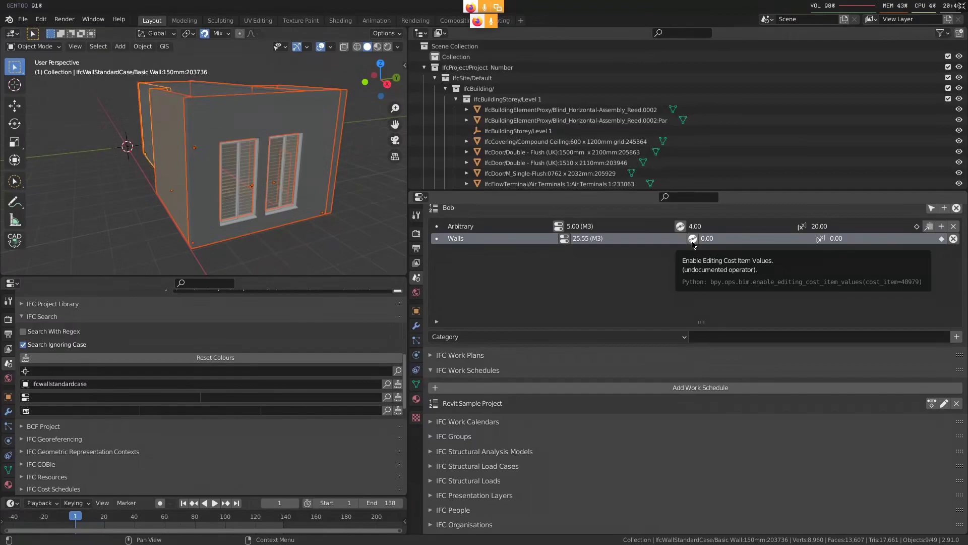
Check the Arbitrary item's cost value, and return the Walls cost type to Fixed without adding a value
left_click(680, 226)
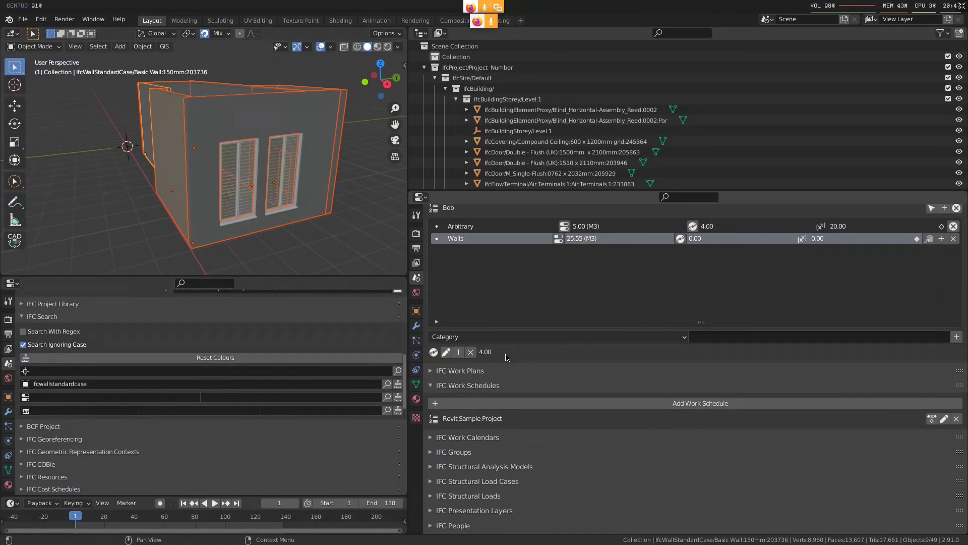
left_click(680, 239)
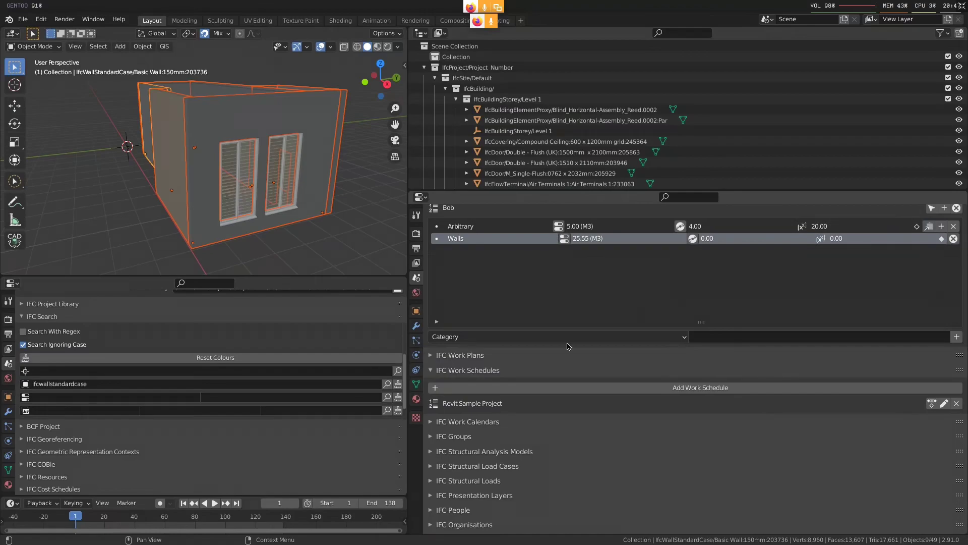
left_click(579, 338)
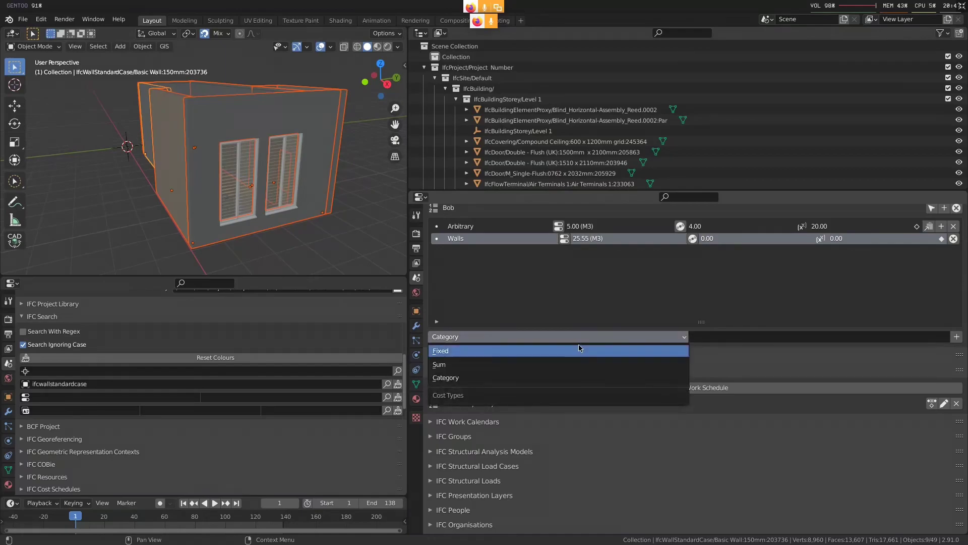
left_click(579, 349)
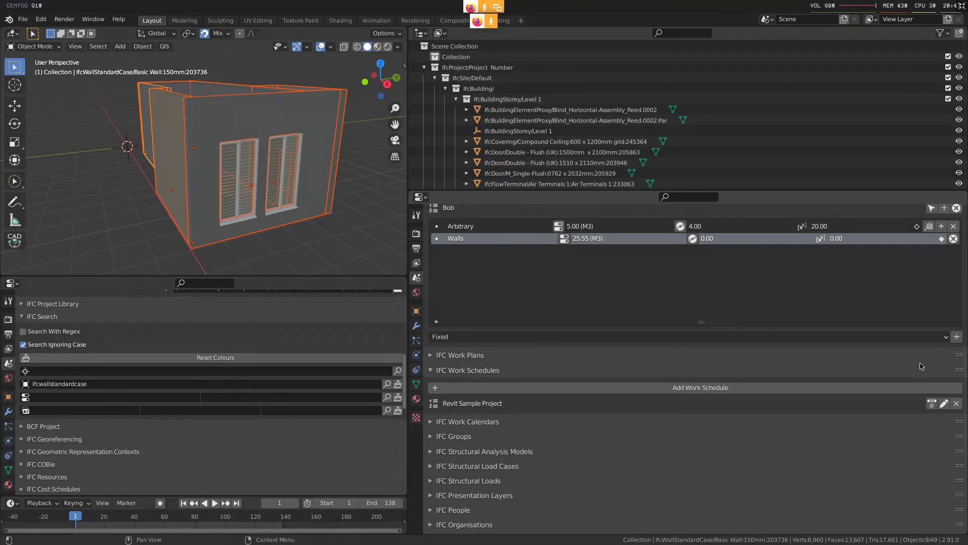
left_click(953, 239)
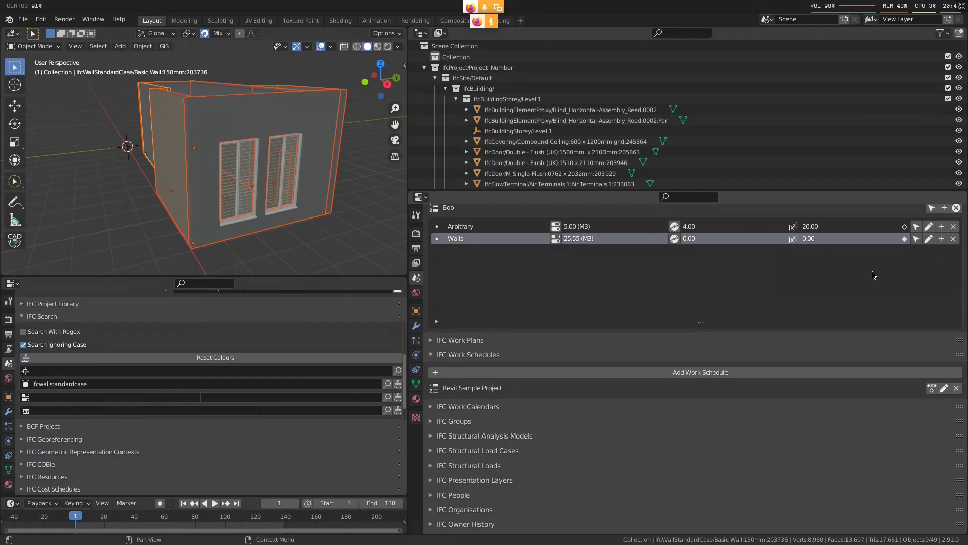
Add a third cost item named Test to the cost schedule and create a sub-item beneath it
scroll(938, 242, "up", 2)
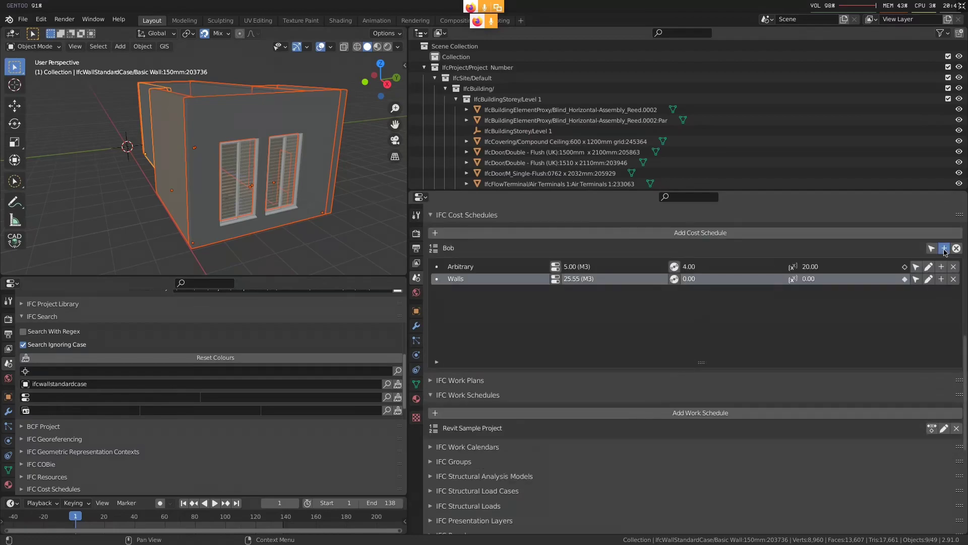
left_click(944, 248)
double_click(468, 291)
type("Test")
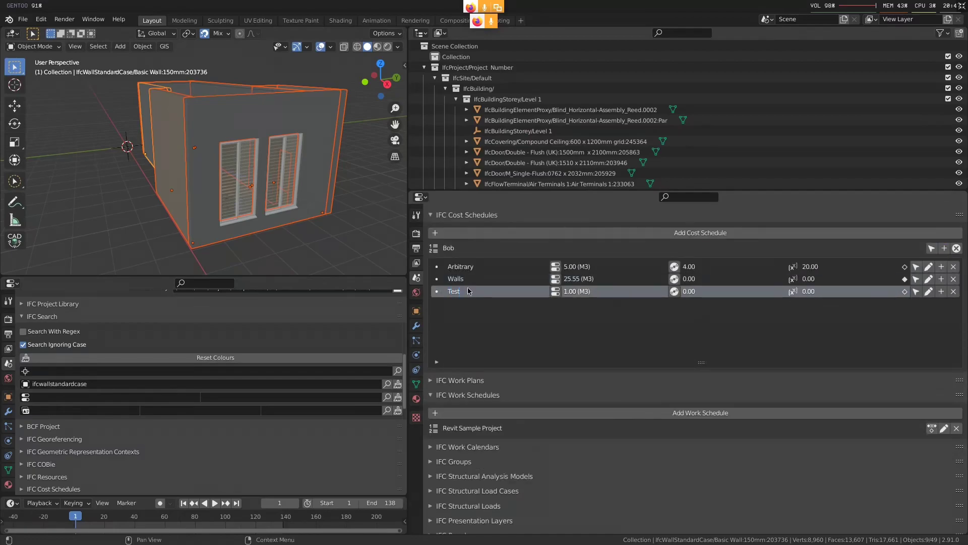
left_click(941, 291)
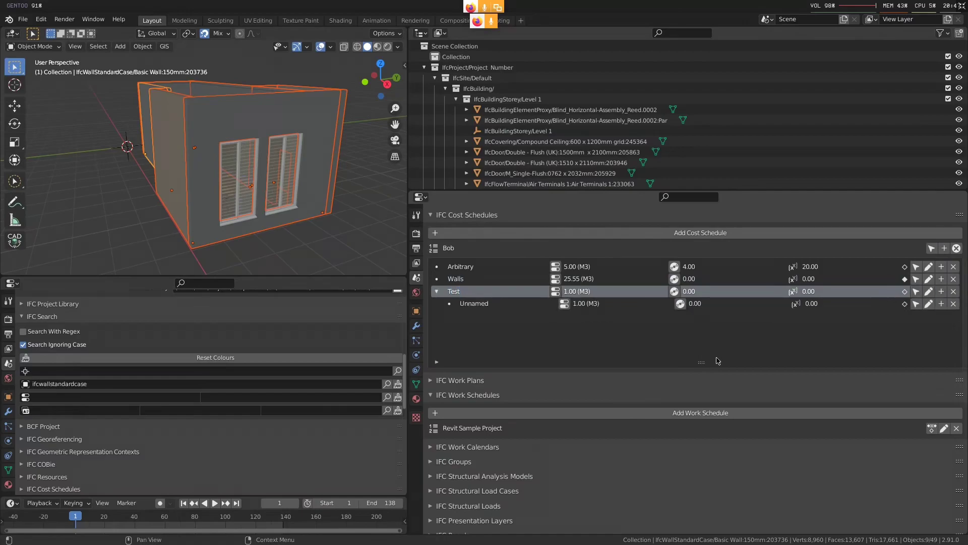
Add a Fixed cost value to the unnamed sub-item under Test
left_click(488, 304)
scroll(488, 307, "up", 1)
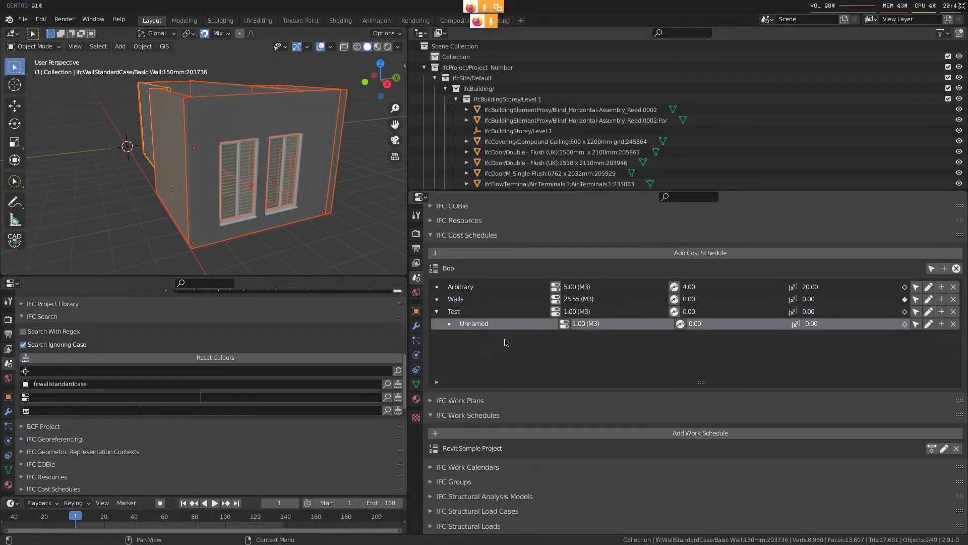
left_click(684, 324)
scroll(660, 376, "down", 2)
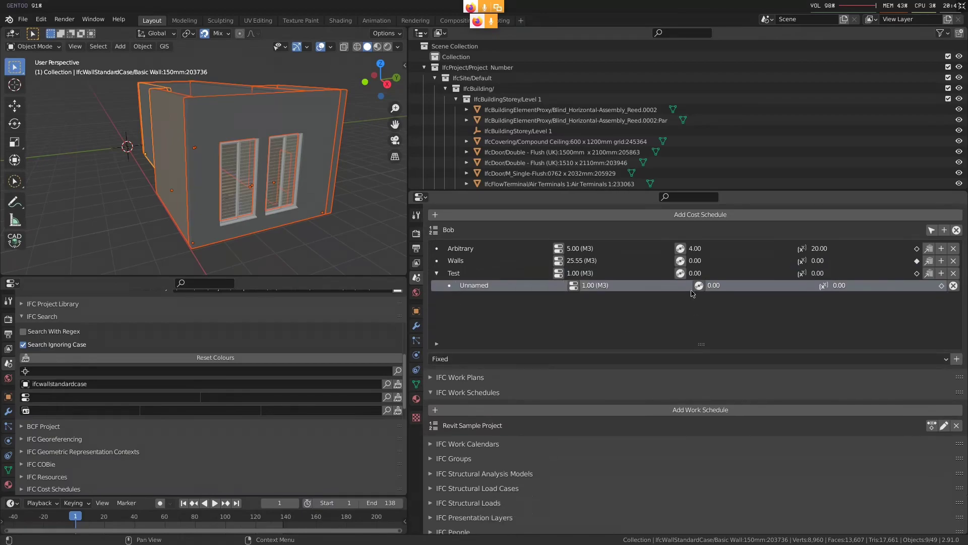
left_click(562, 361)
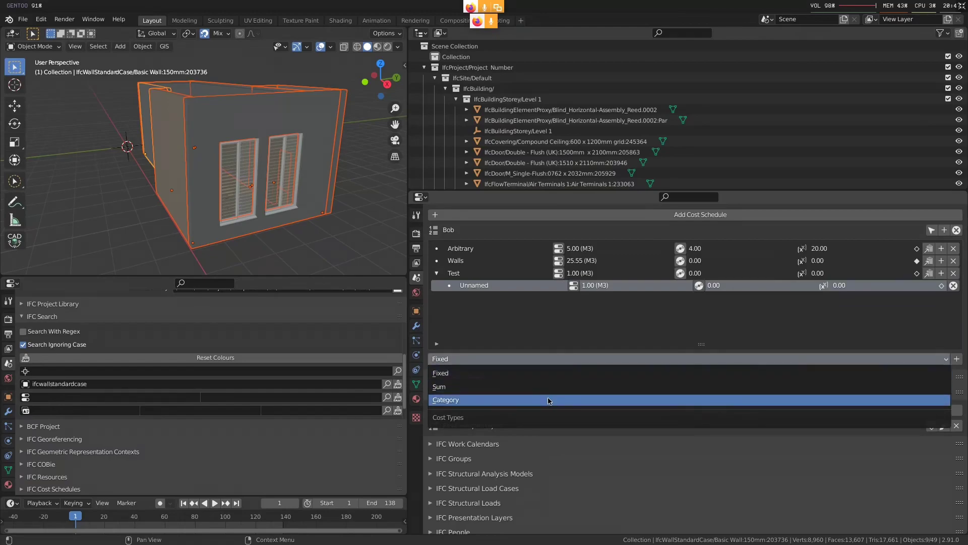
left_click(552, 373)
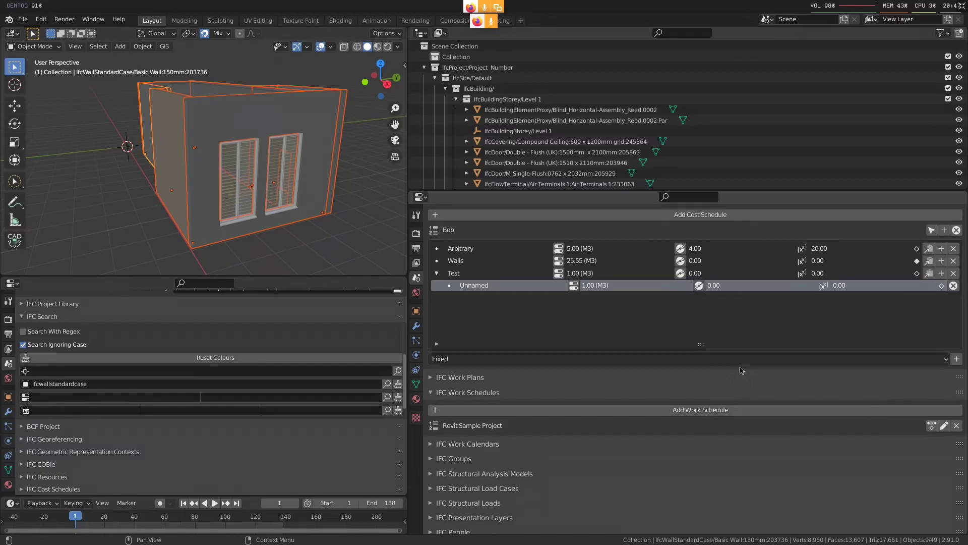
left_click(957, 358)
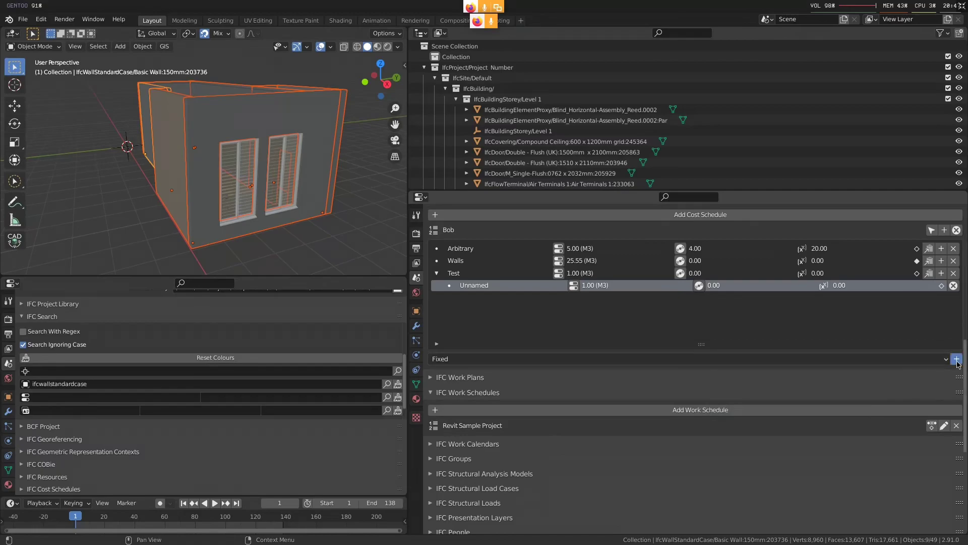
Set the applied value of the unnamed sub-item's Fixed cost to 5.00 and save it
left_click(458, 374)
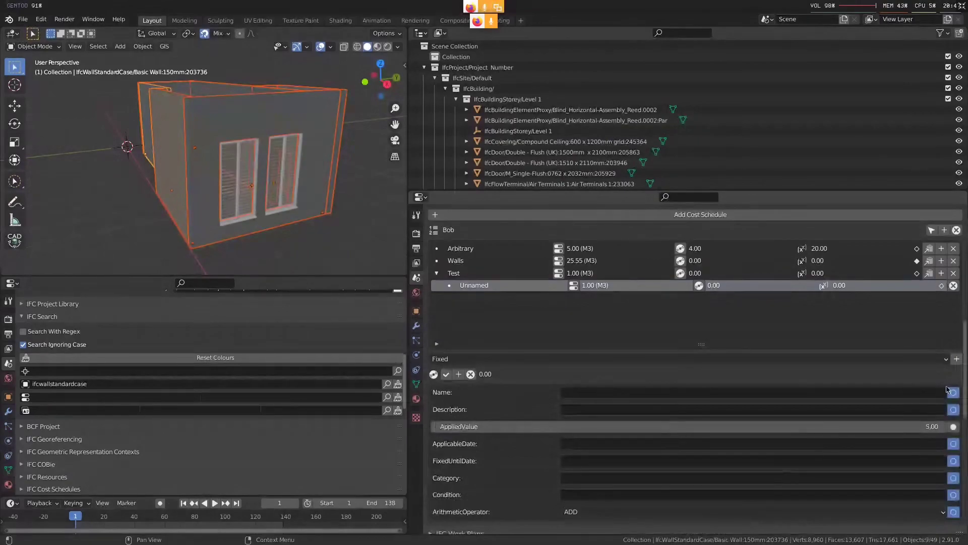
scroll(938, 353, "up", 1)
scroll(919, 301, "down", 5)
scroll(919, 301, "up", 5)
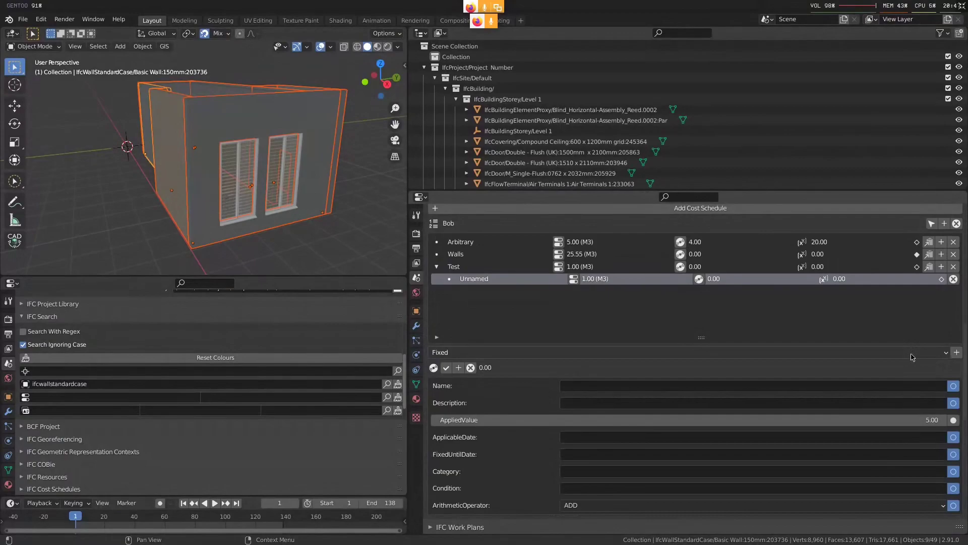
left_click(446, 368)
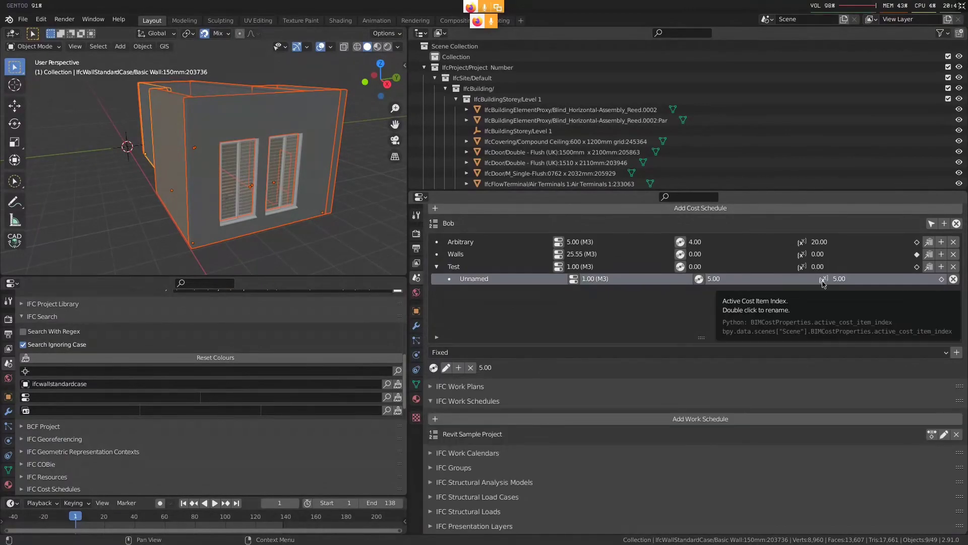
Open the cost values of the parent item Test and add a Sum cost value to it
left_click(687, 269)
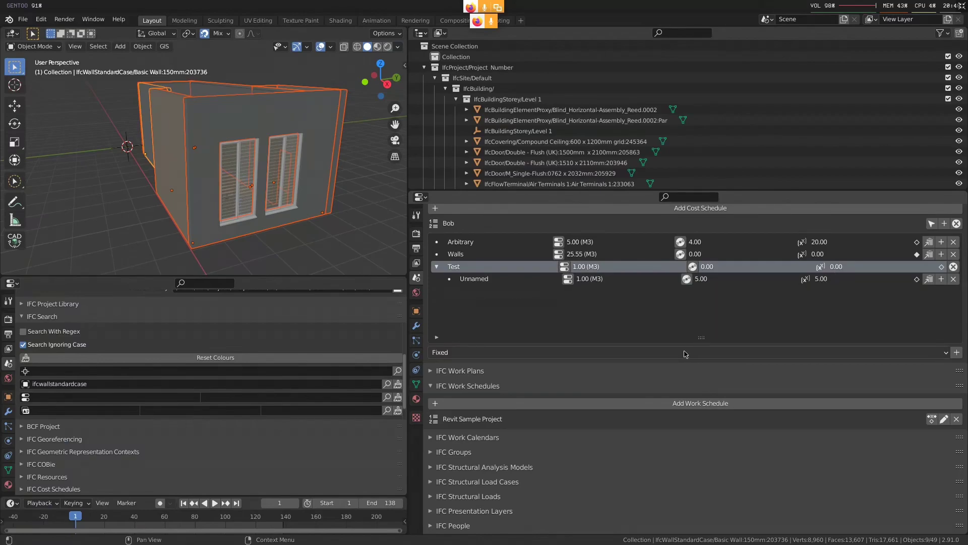
left_click(476, 353)
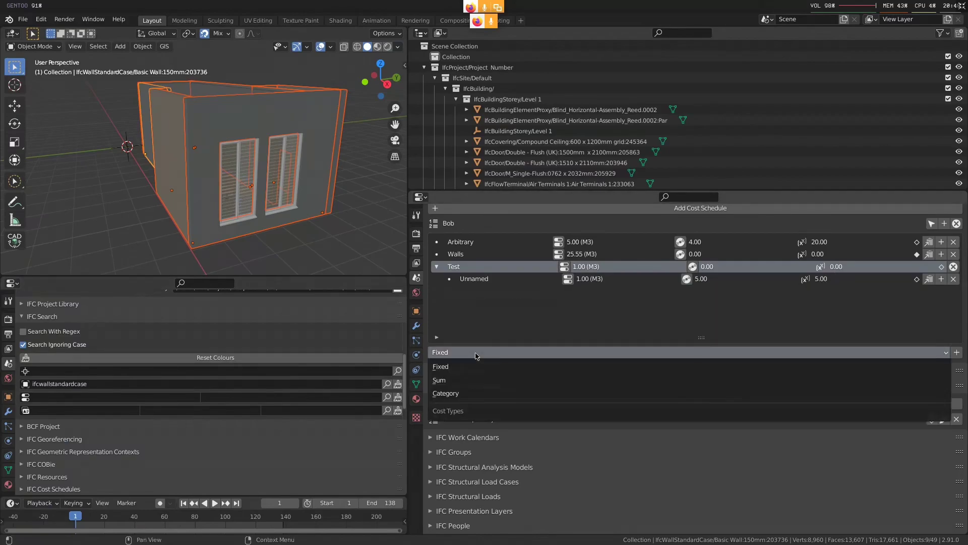
left_click(474, 384)
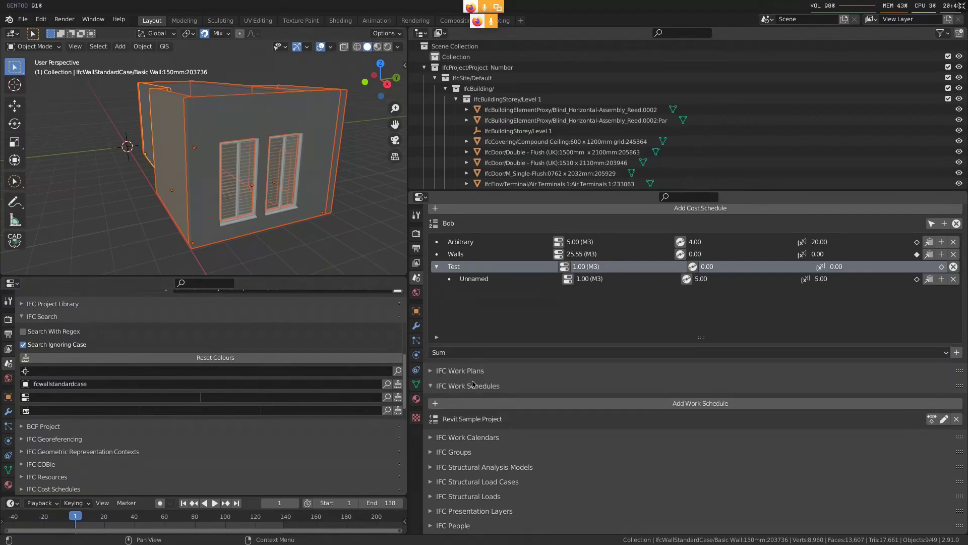
left_click(956, 352)
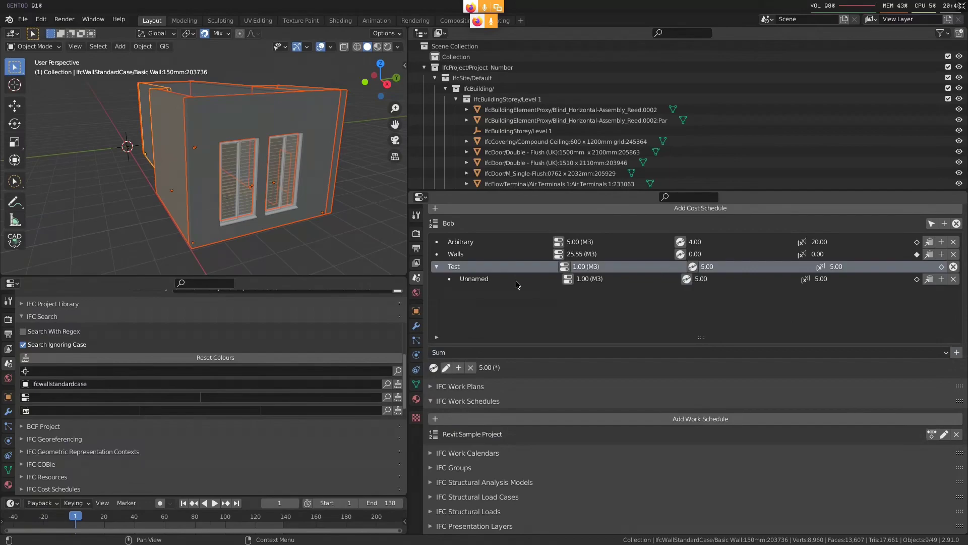
Add a second sub-item under Test and name the two sub-items A and B
left_click(499, 280)
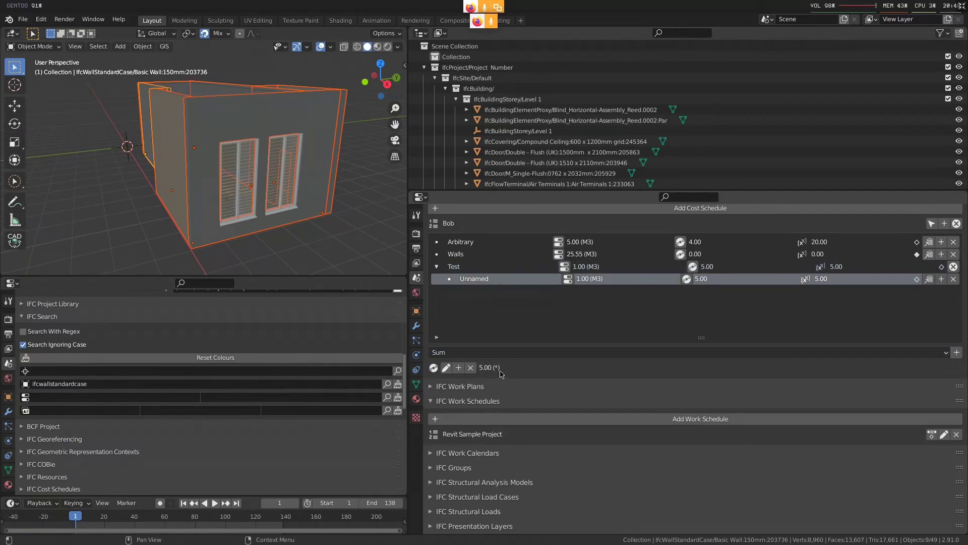
left_click(506, 269)
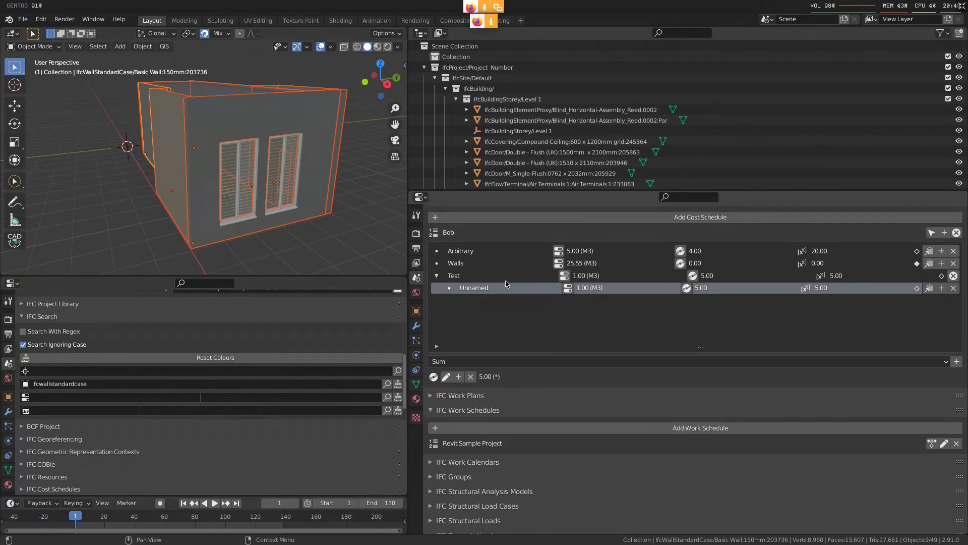
left_click(953, 275)
left_click(941, 275)
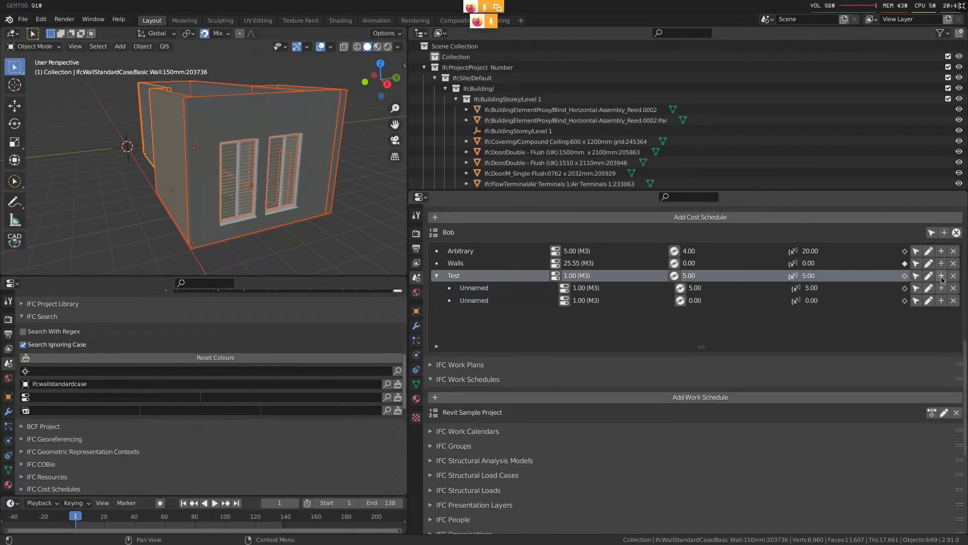
double_click(479, 292)
type("A")
key("Return")
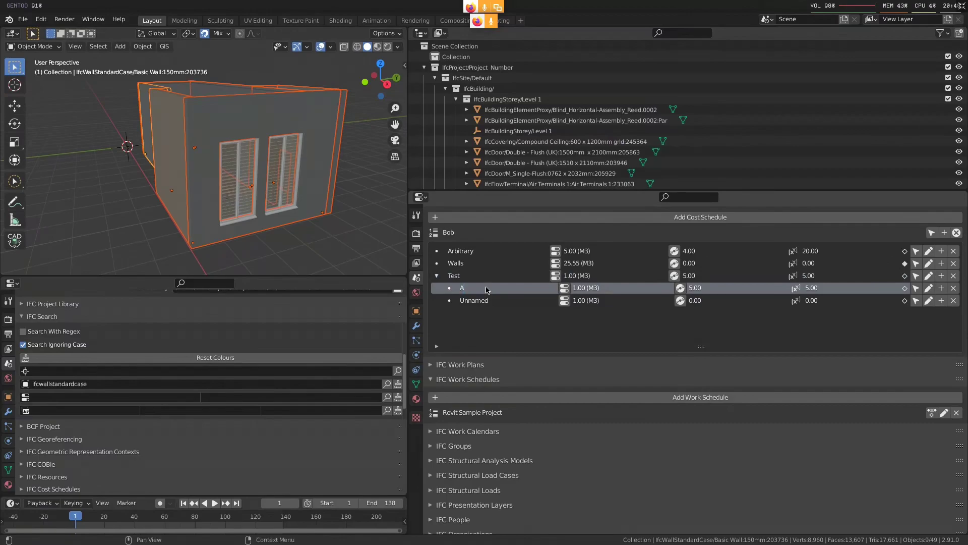
double_click(479, 301)
type("B")
key("Return")
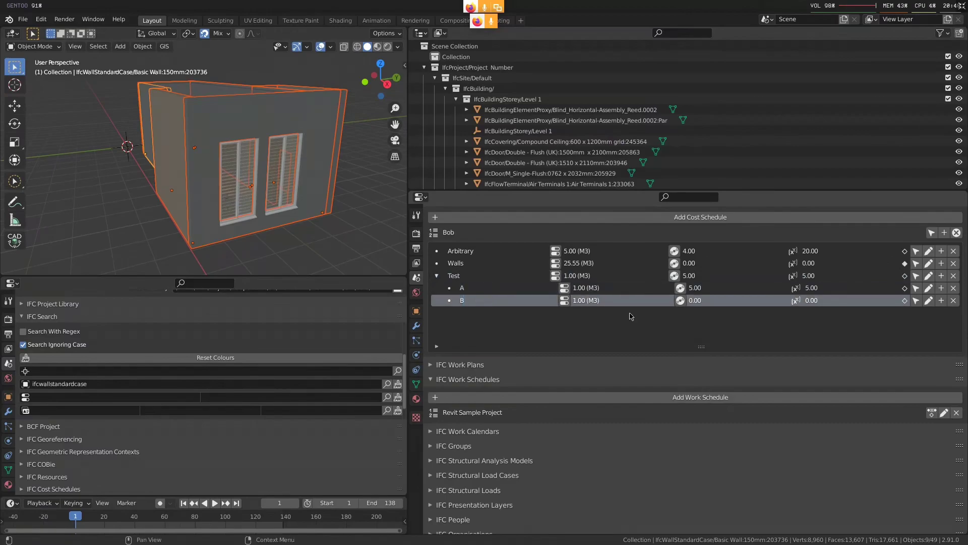
Add a Fixed cost value to sub-item B, set its applied value to 4.00 and finish editing
left_click(692, 305)
left_click(479, 358)
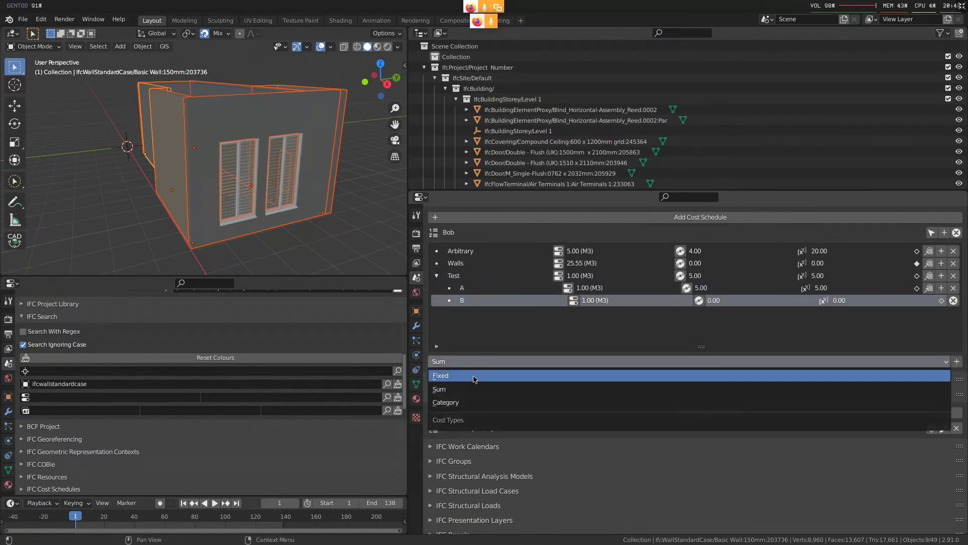
left_click(530, 376)
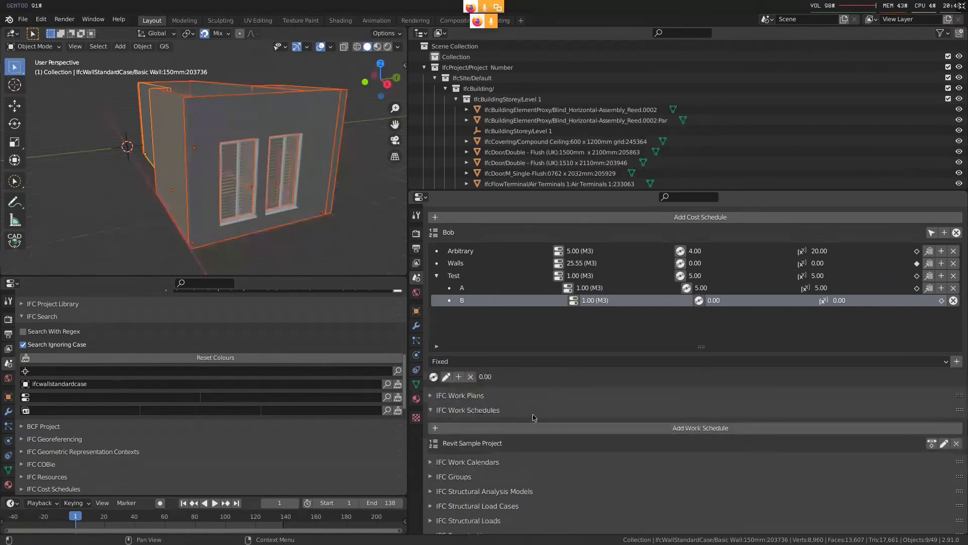
left_click(446, 376)
left_click(621, 426)
type("4")
key("Return")
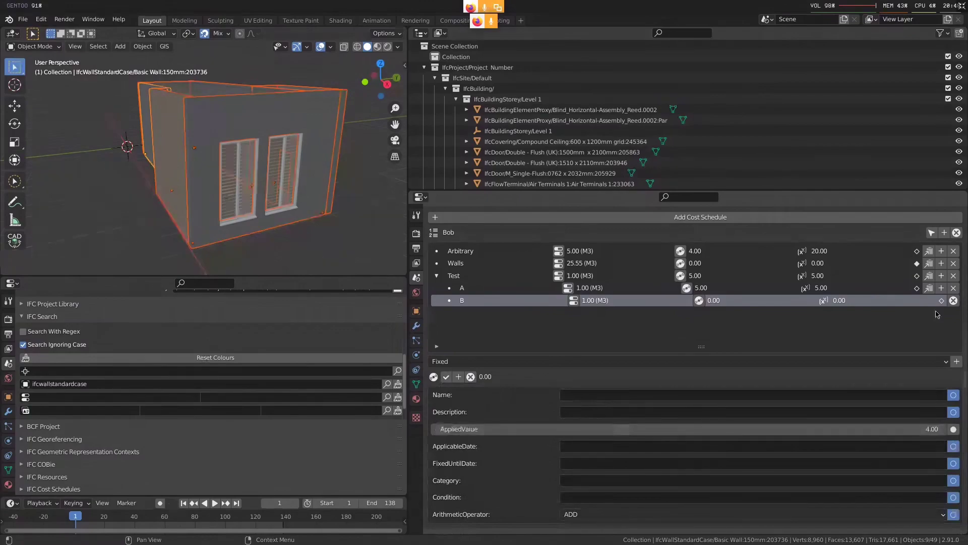
left_click(445, 376)
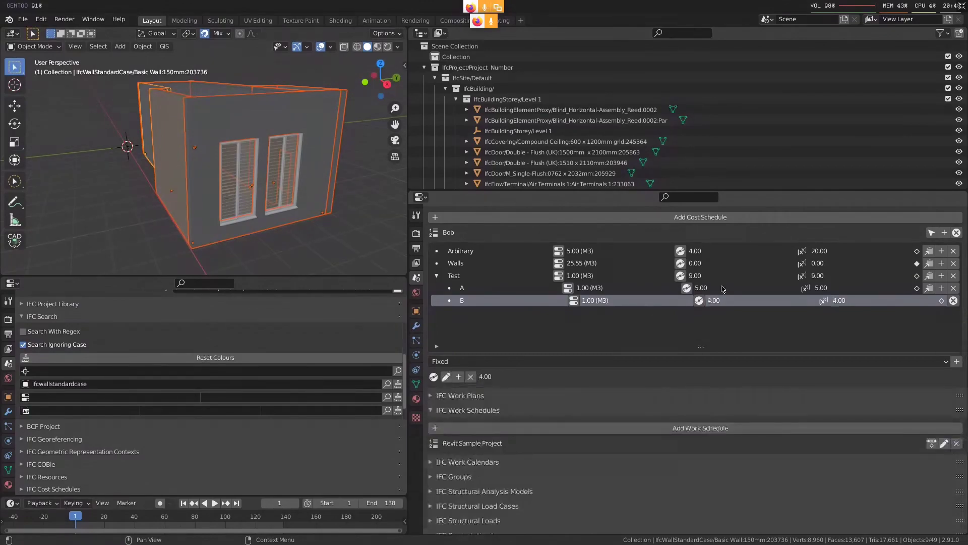
left_click(723, 289)
left_click(726, 278)
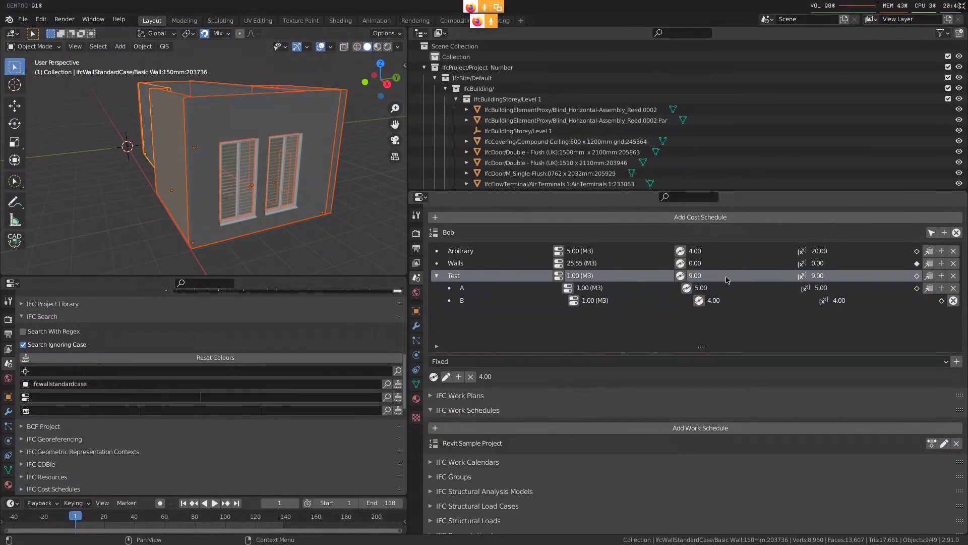
left_click(953, 300)
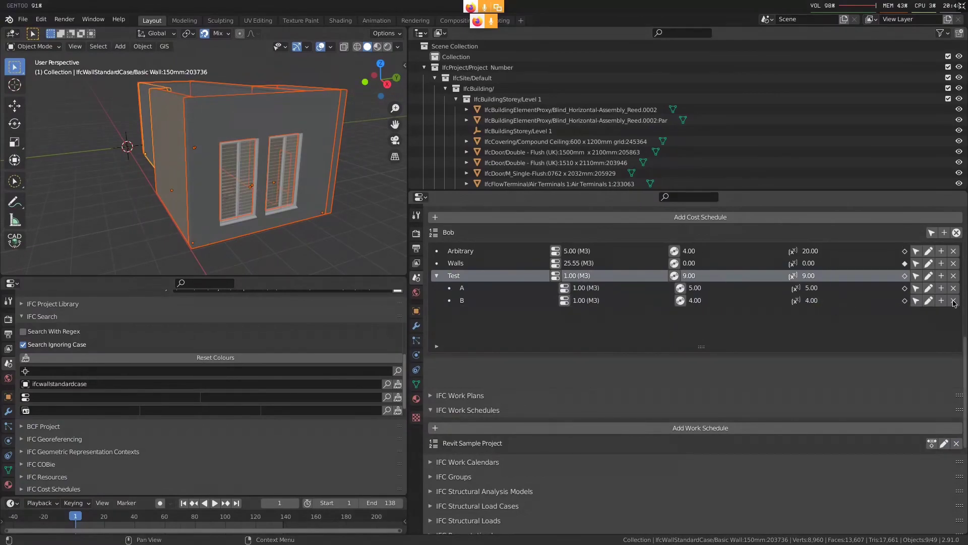
Add a nested sub-item beneath B and name it B2
left_click(715, 292)
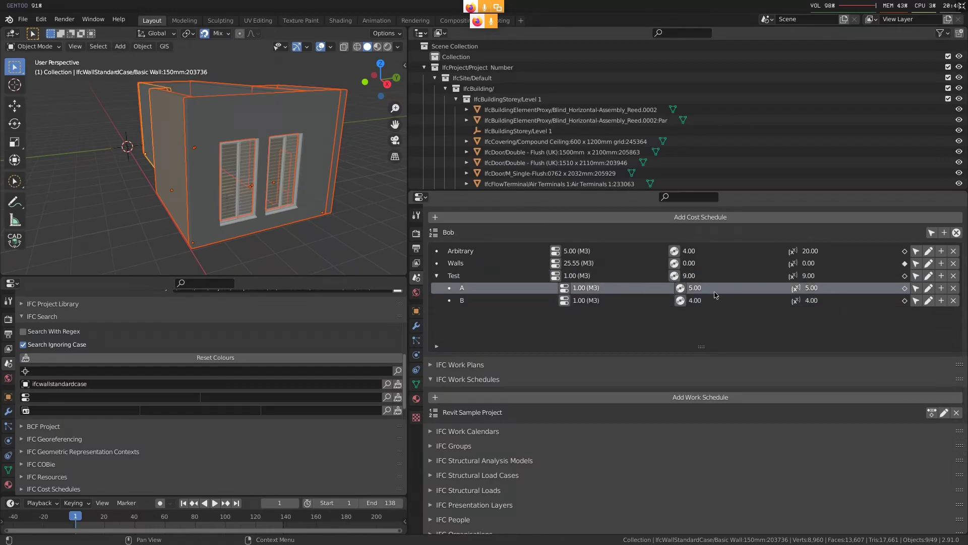
left_click(710, 277)
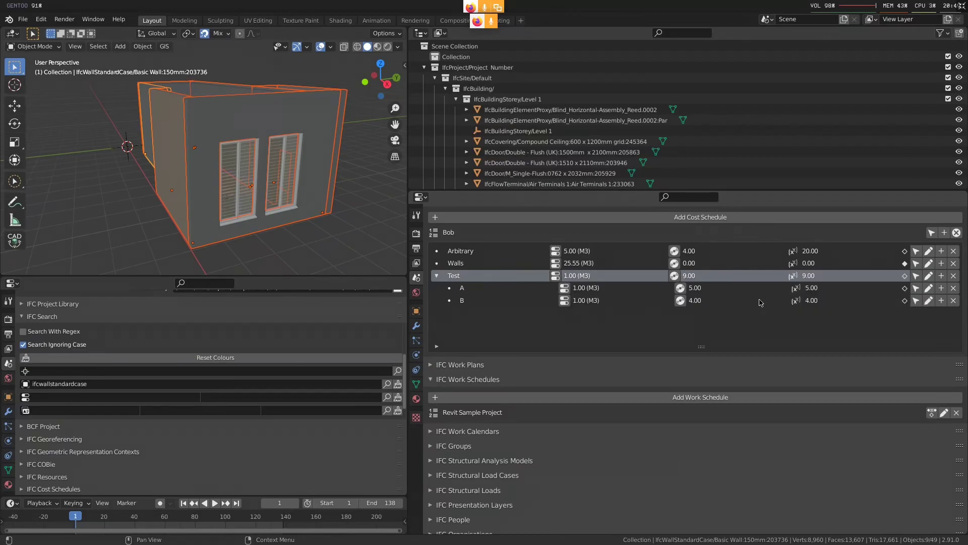
left_click(759, 300)
left_click(941, 300)
scroll(779, 363, "down", 1)
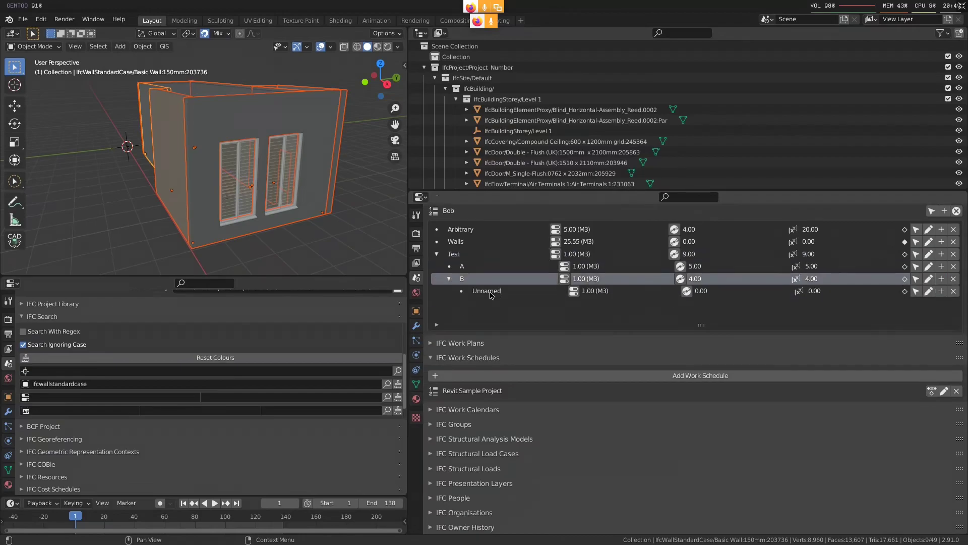
double_click(494, 290)
type("B2")
key("Return")
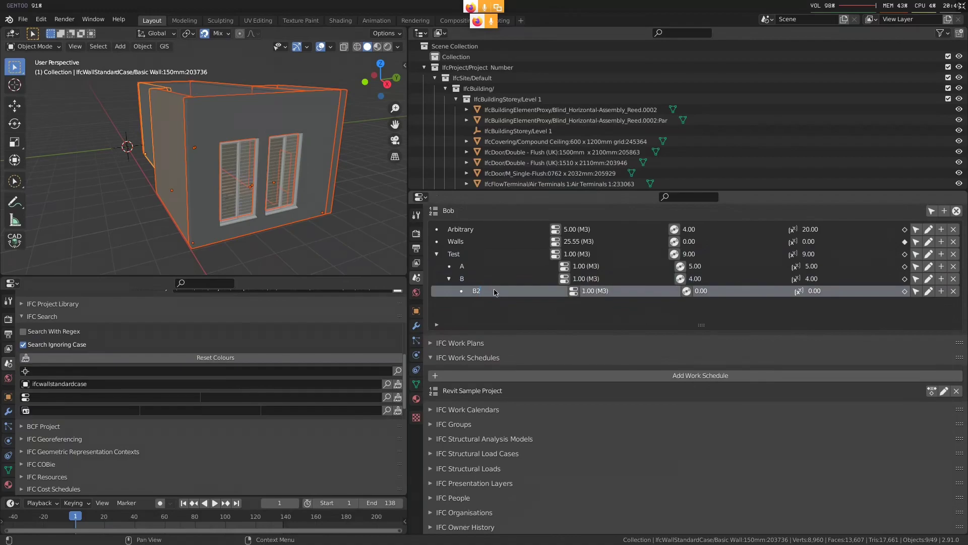
Add a Fixed cost value to B2 with an applied value of 3.00
left_click(686, 291)
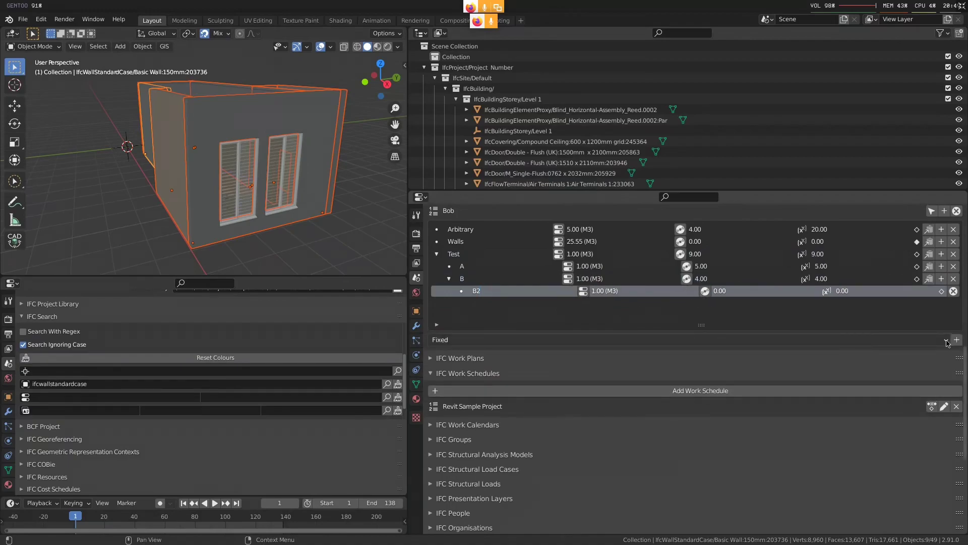
left_click(446, 355)
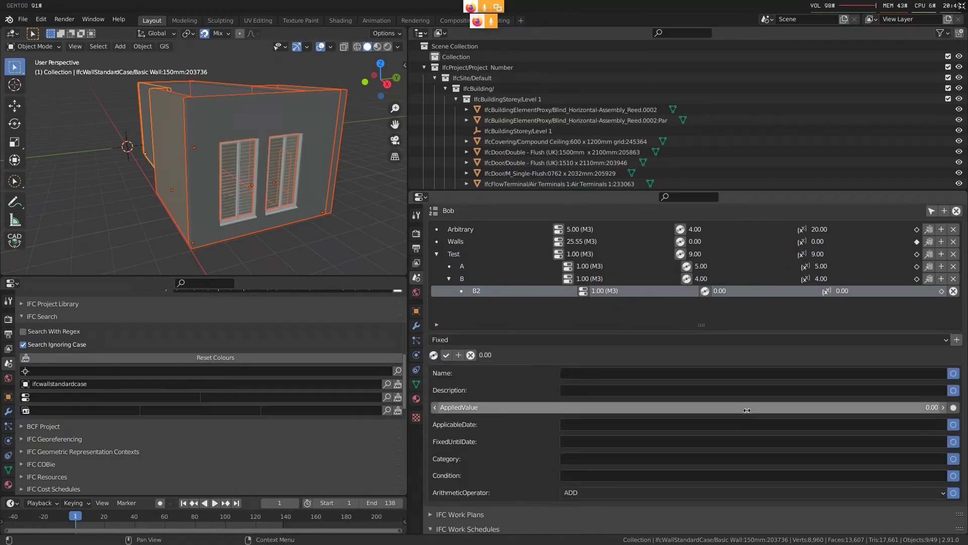
left_click(447, 355)
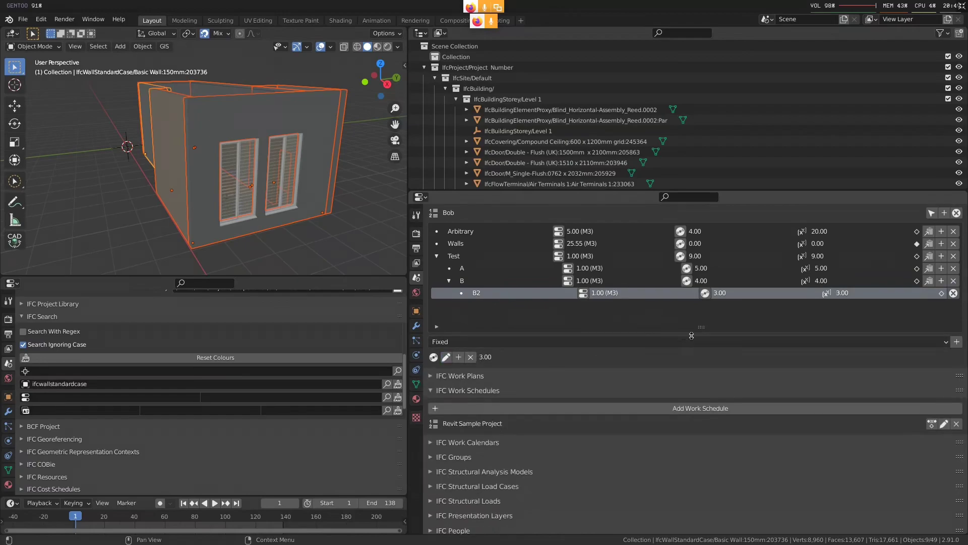
scroll(691, 335, "up", 1)
Finish editing the cost values and delete the nested item B2 from beneath B
left_click(734, 311)
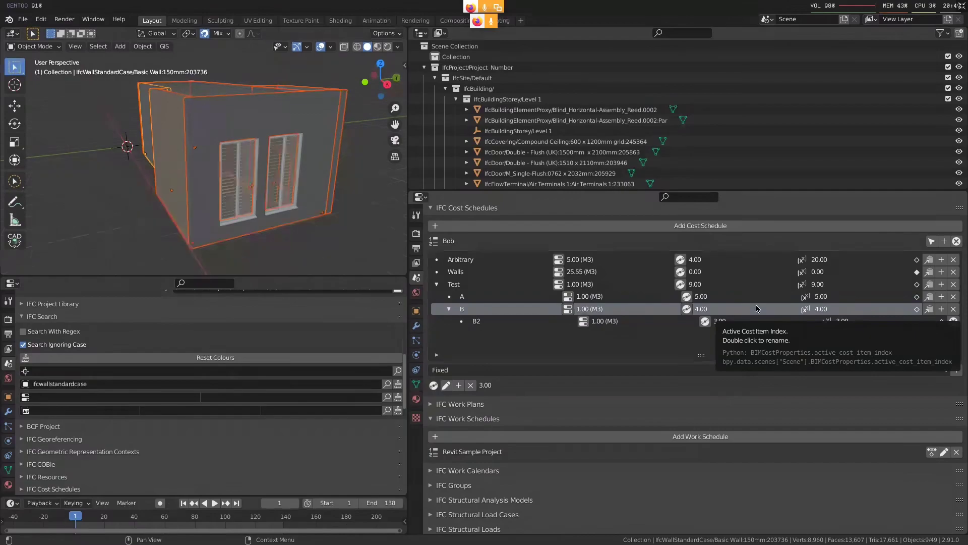
left_click(746, 325)
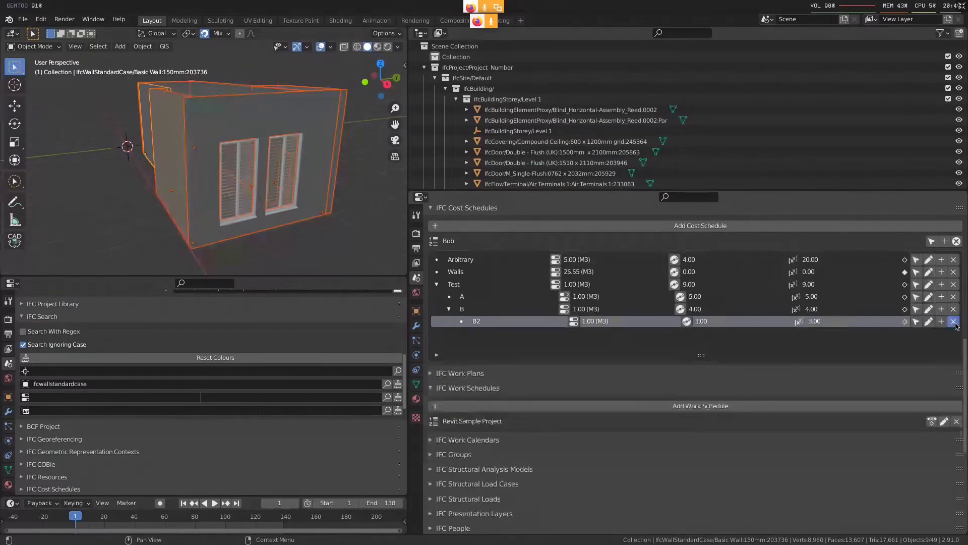
left_click(954, 321)
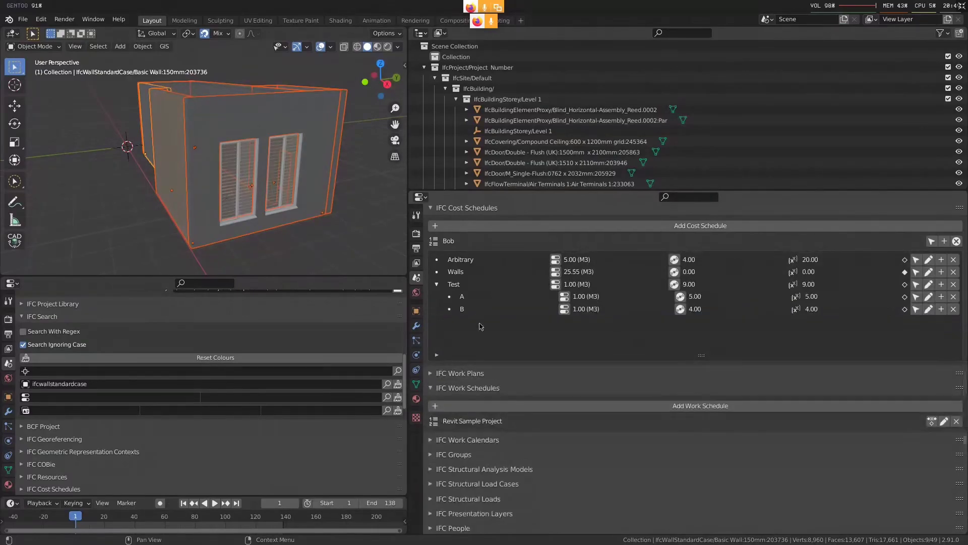
Add another top-level cost item to the schedule and rename the Test item as Test Sum
left_click(944, 241)
double_click(472, 321)
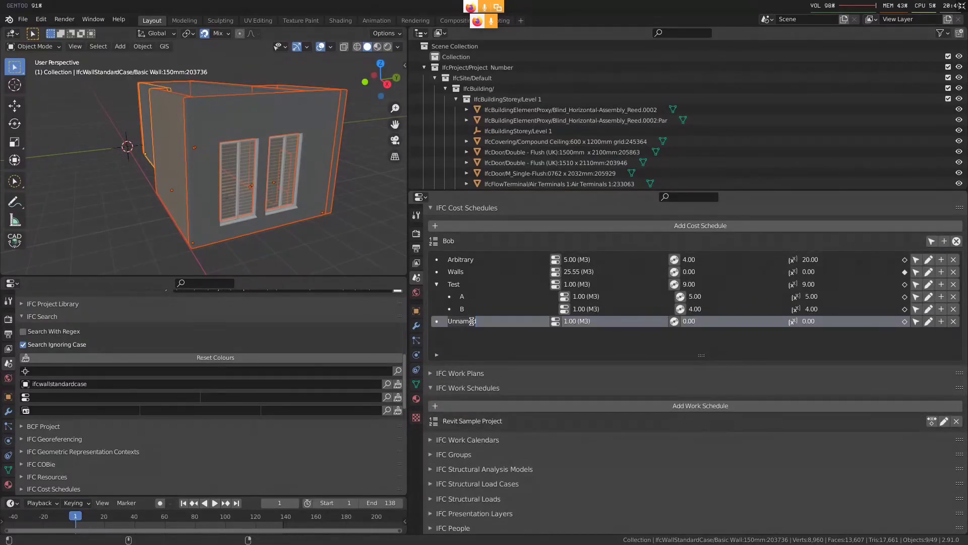
key("Escape")
double_click(468, 284)
left_click(479, 285)
type("Sum")
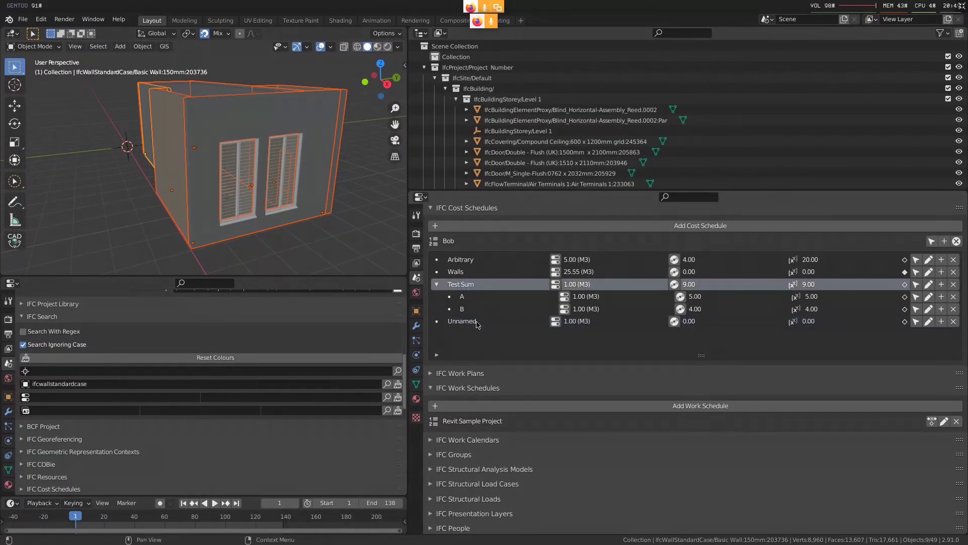
Name the new unnamed top-level cost item Test Category
left_click(477, 321)
double_click(477, 320)
type("Test Category")
key("Return")
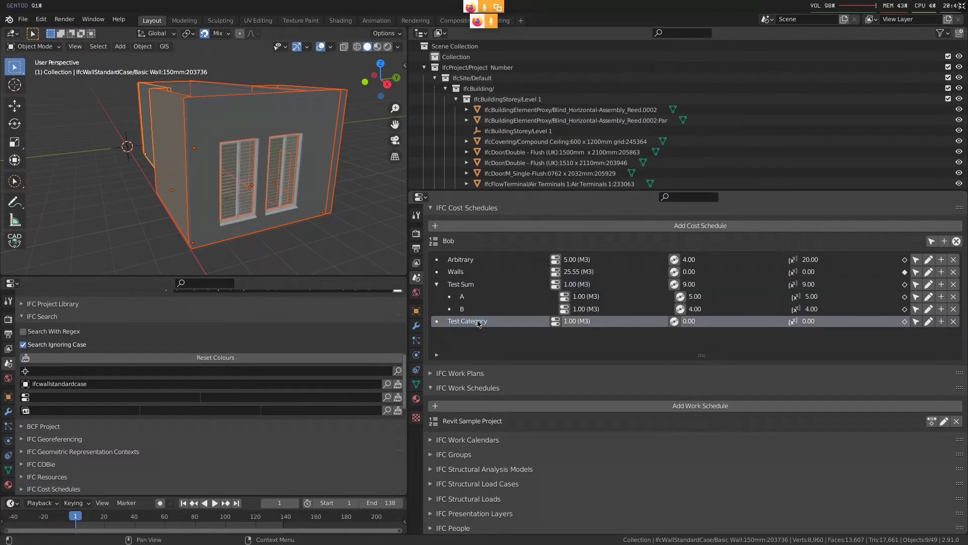
Add a sub-item under Test Category and name it C
left_click(940, 320)
left_click(485, 331)
double_click(485, 331)
type("C")
key("Return")
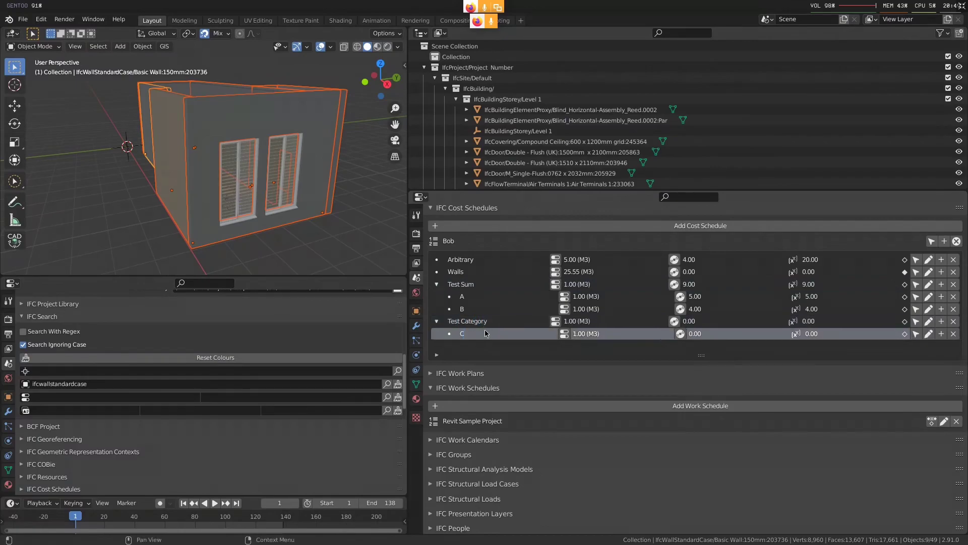
Add a Category cost value named Pumping Concrete to cost item C
left_click(680, 336)
middle_click_drag(646, 393, 630, 355)
left_click(524, 334)
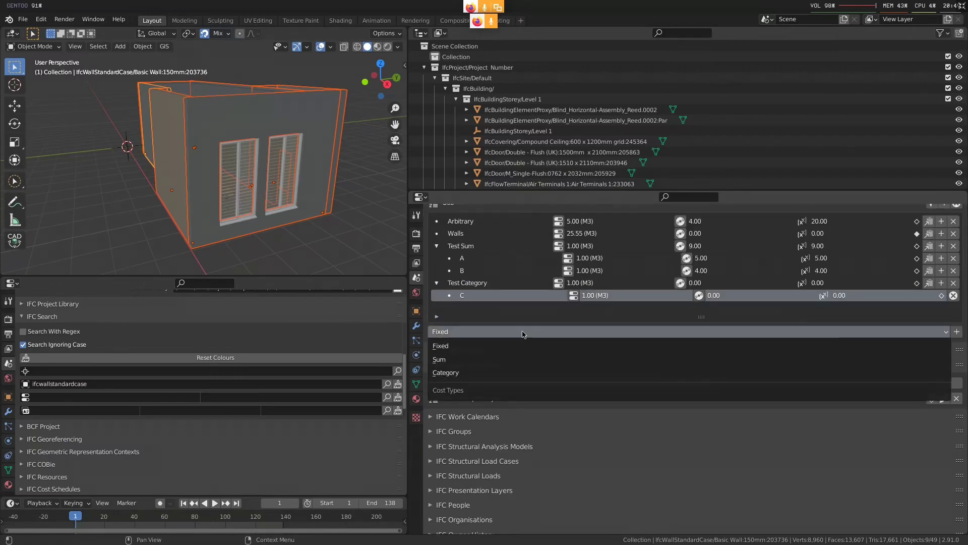
left_click(523, 334)
left_click(523, 333)
left_click(492, 372)
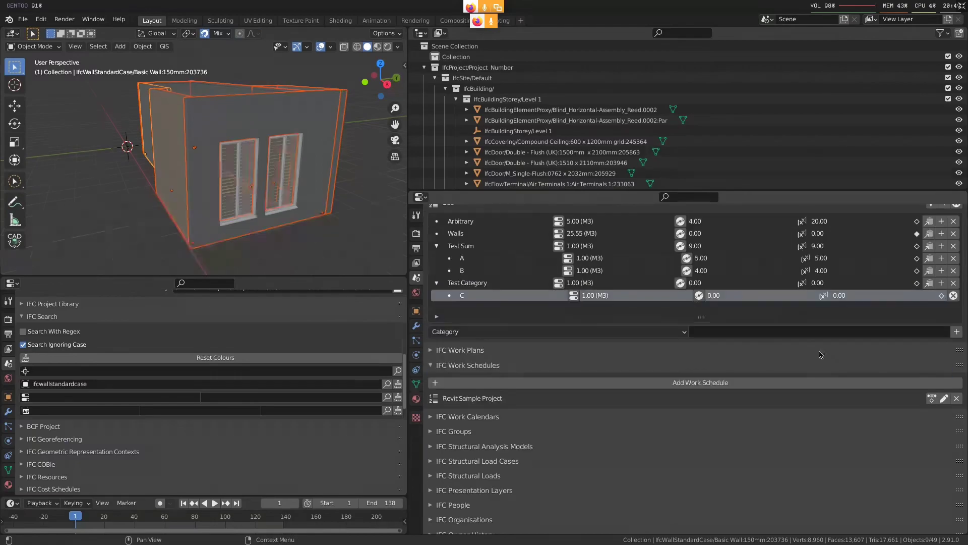
left_click(859, 330)
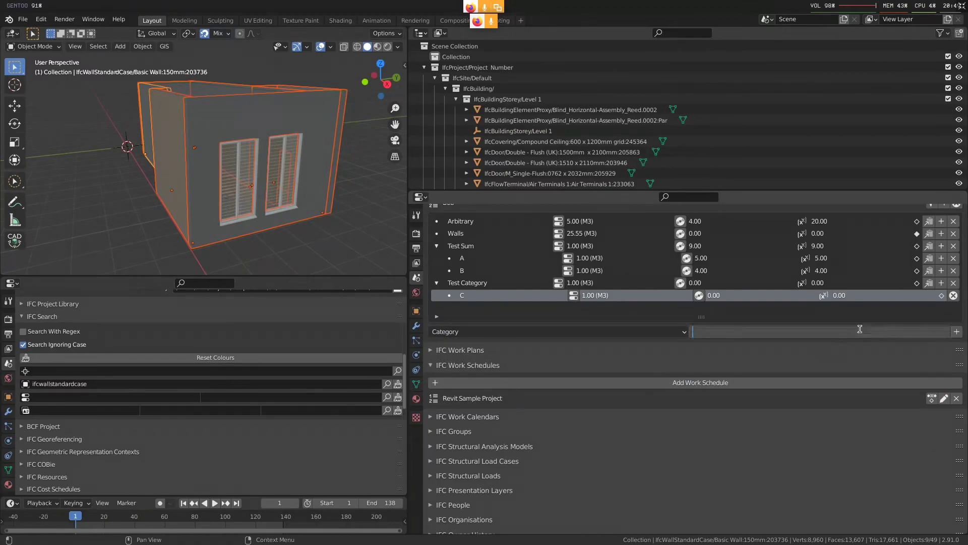
type("Pumping Concrete")
key("Return")
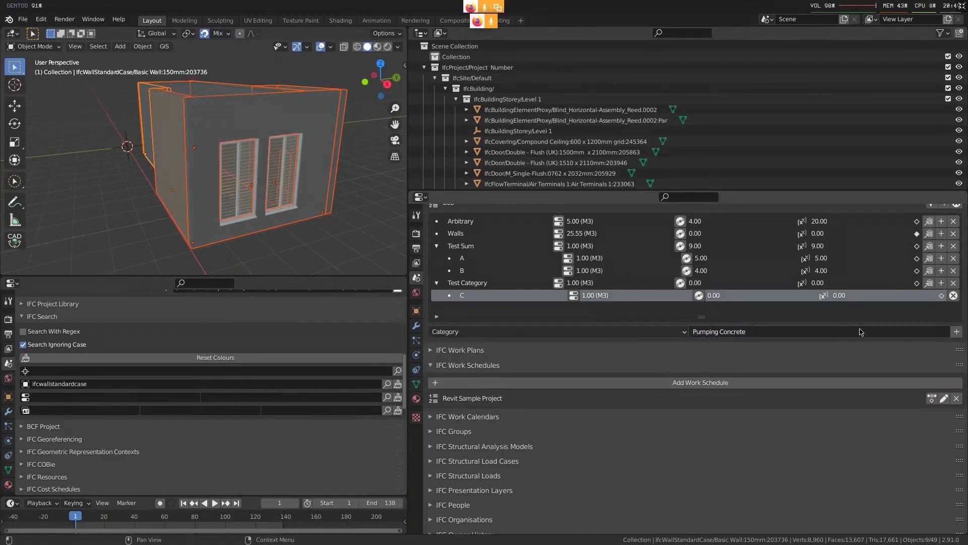
left_click(957, 332)
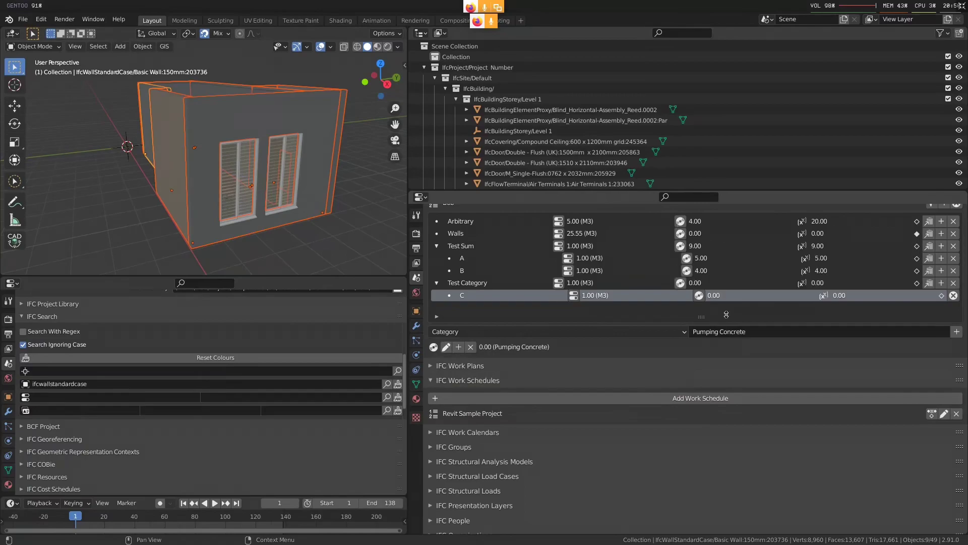
Set the applied value of C's Pumping Concrete cost to 2 and save it
scroll(456, 399, "up", 2)
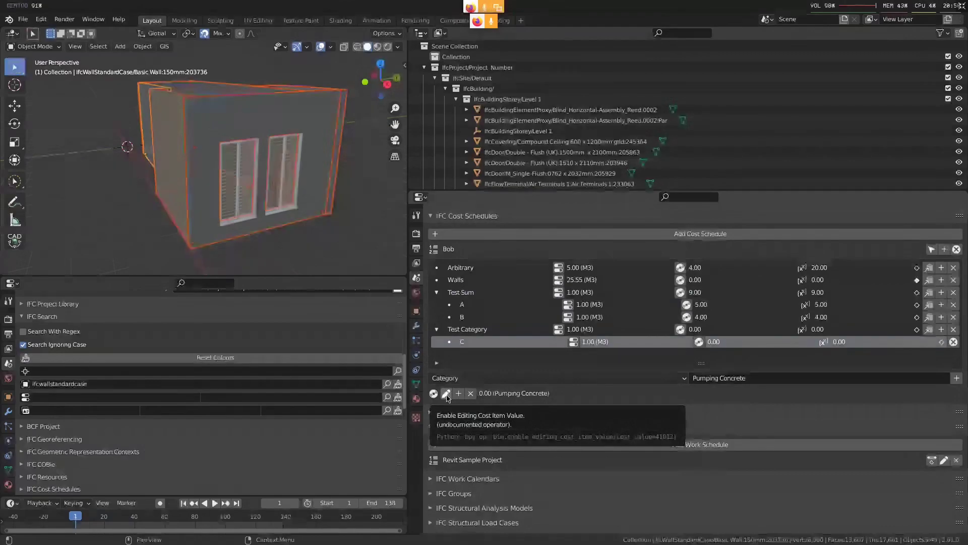
left_click(446, 394)
scroll(575, 449, "down", 2)
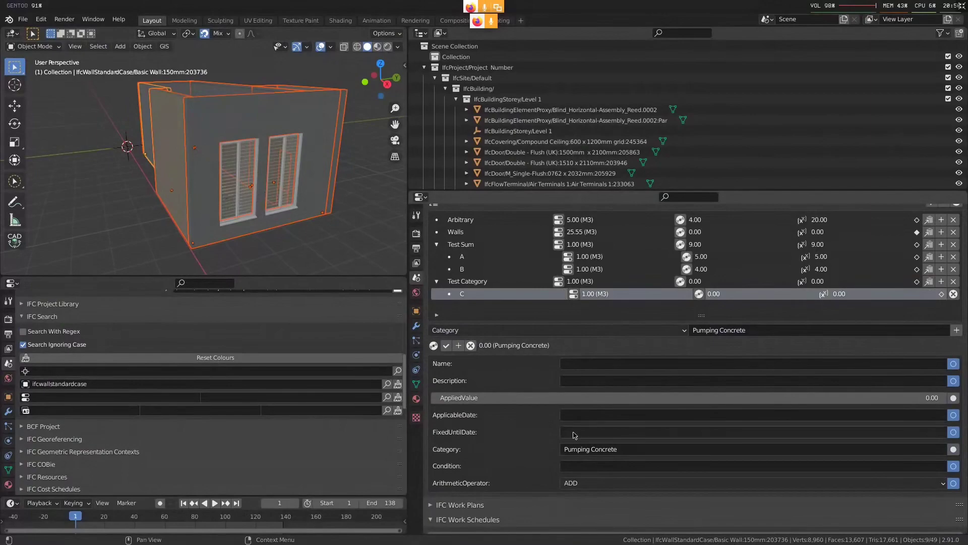
left_click(862, 396)
type("2")
key("Return")
left_click(446, 346)
Add a Testing Concrete category value to C and set its applied value to 3
left_click(820, 329)
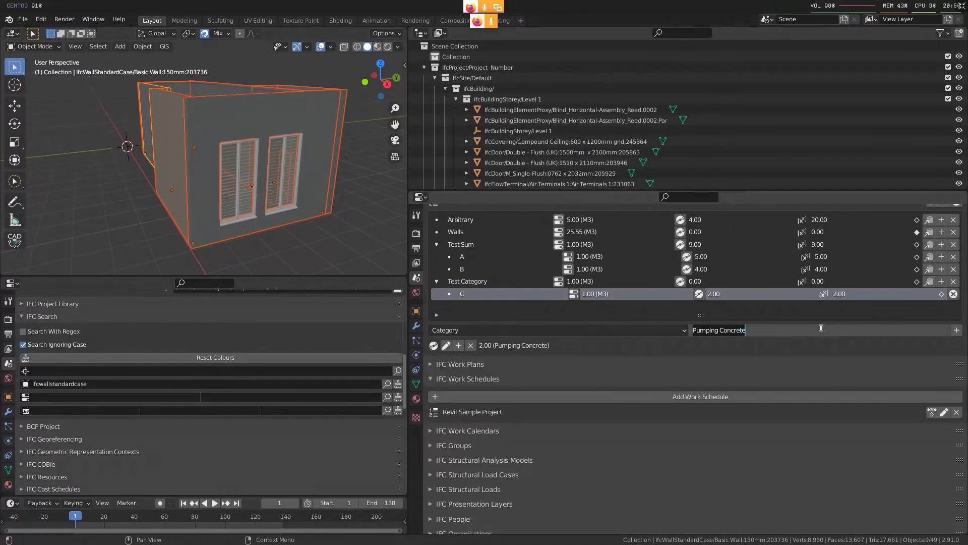
type("T")
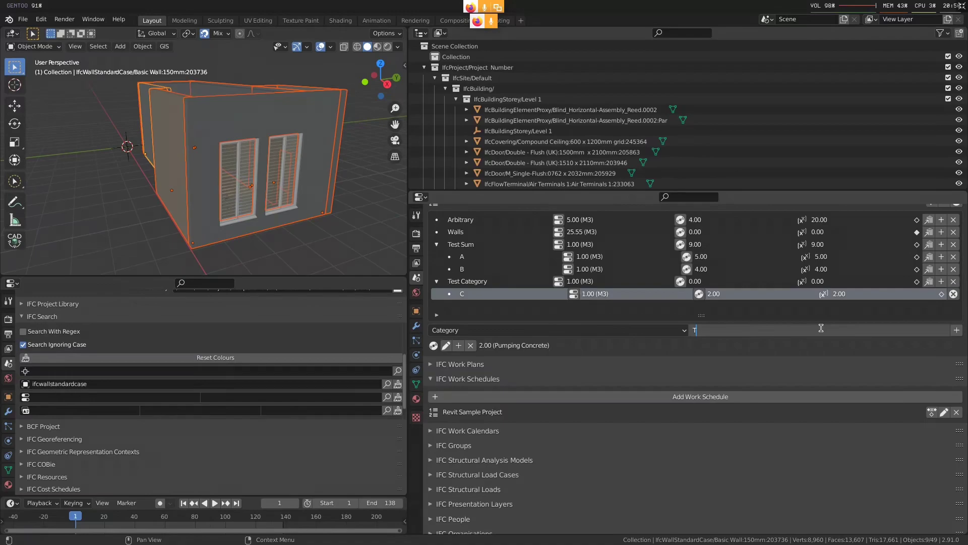
type("esting Concrete")
key("Return")
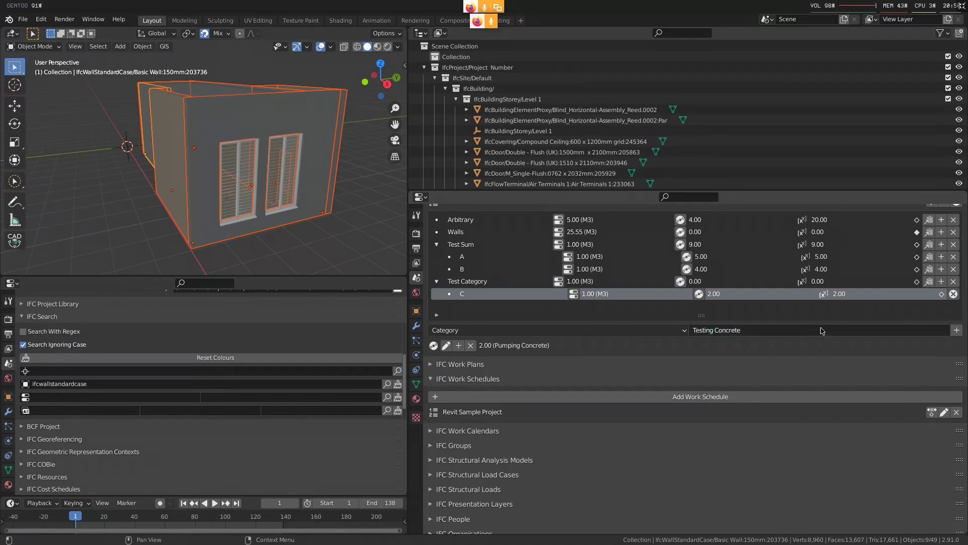
left_click(956, 329)
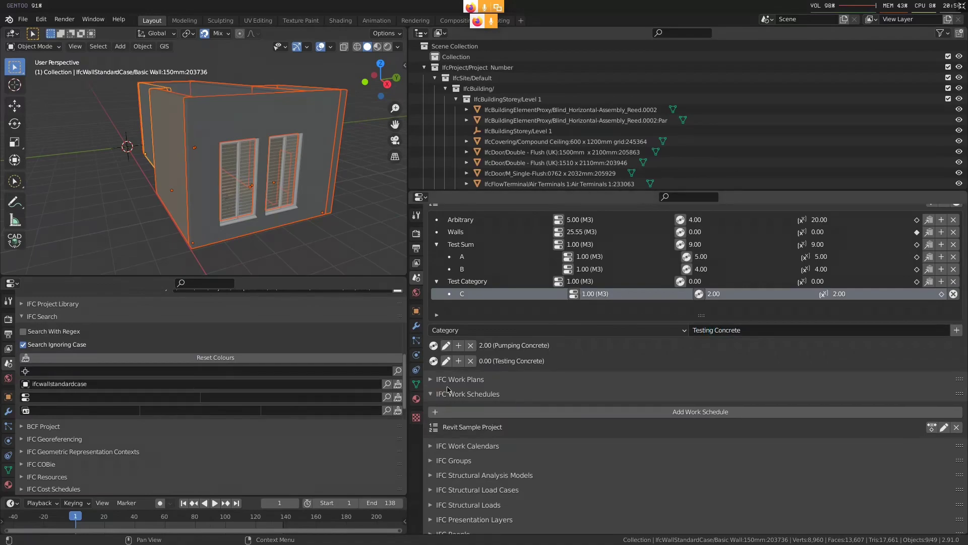
left_click(446, 360)
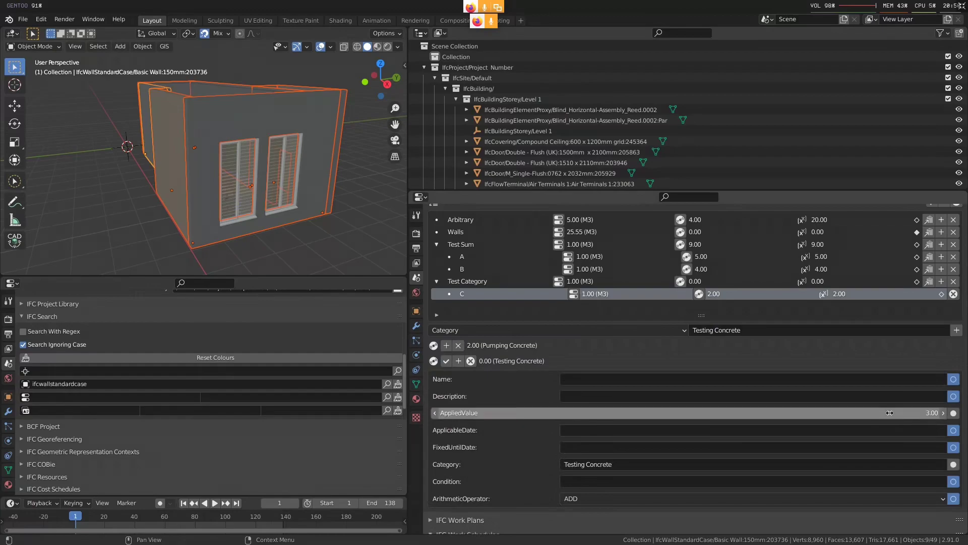
left_click(445, 361)
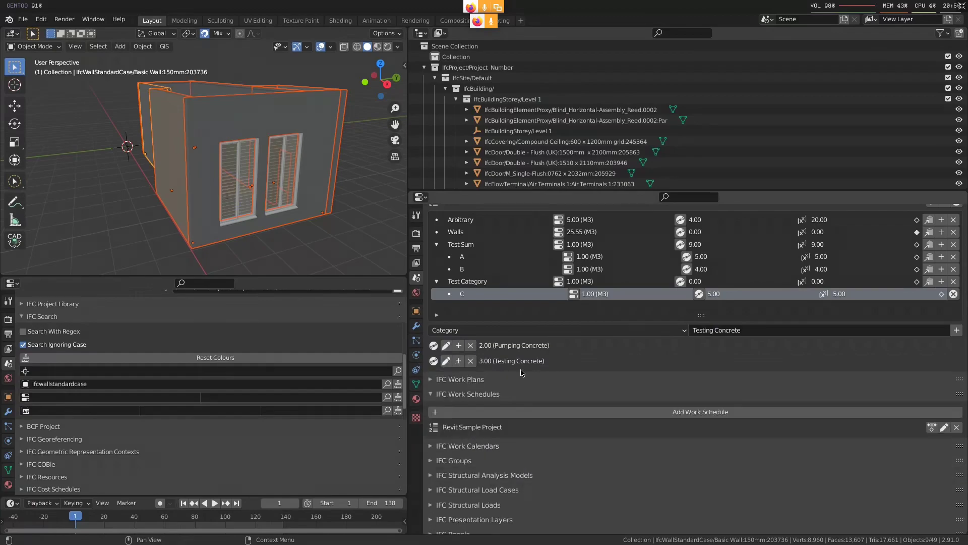
Open the cost values of the Test Category item for editing
scroll(547, 374, "up", 1)
scroll(563, 366, "up", 1)
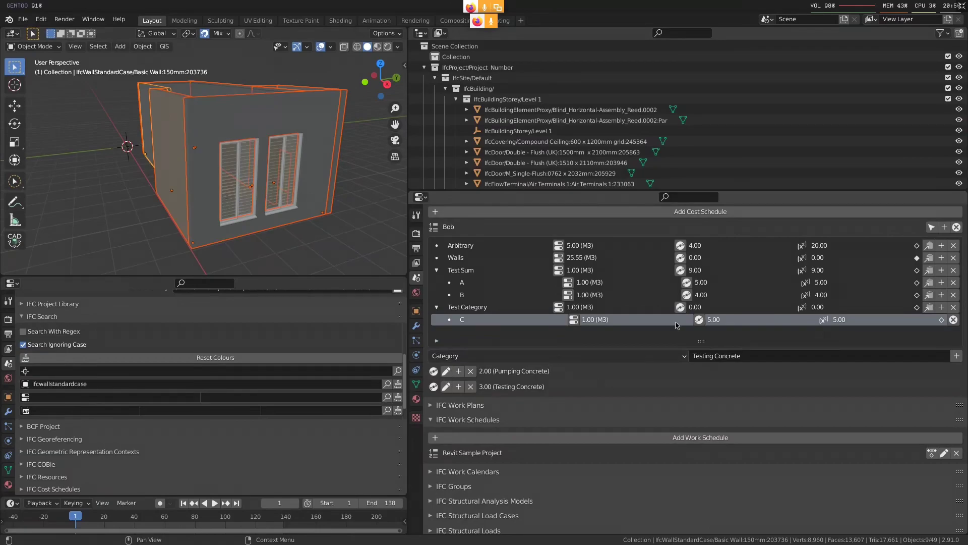
left_click(681, 307)
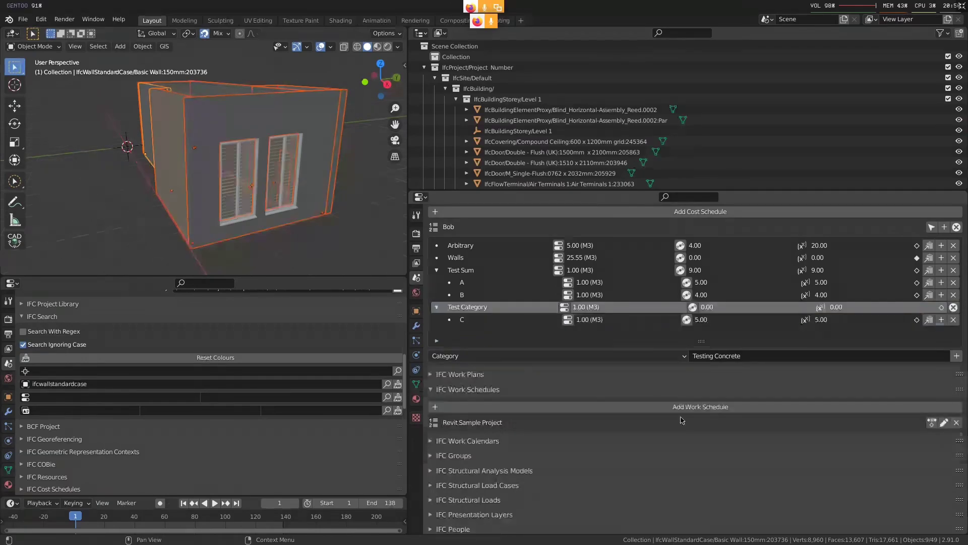
Try a Sum cost value on Test Category, compare it with item C, and remove it
left_click(579, 356)
left_click(580, 384)
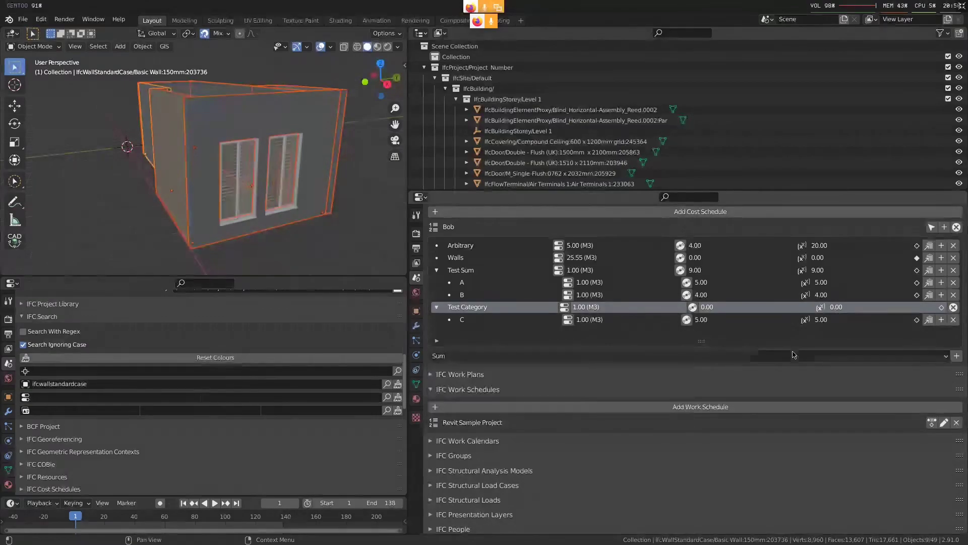
left_click(956, 356)
left_click(703, 323)
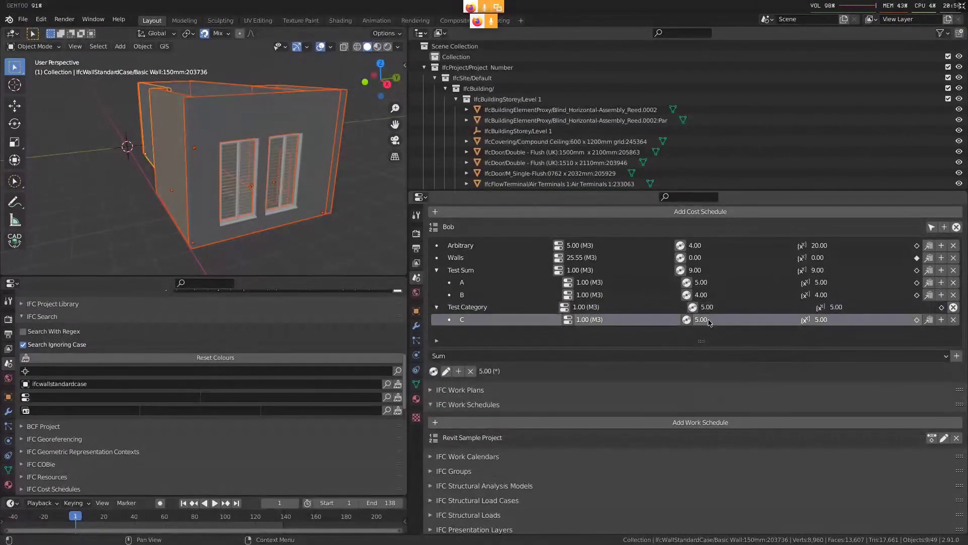
left_click(718, 309)
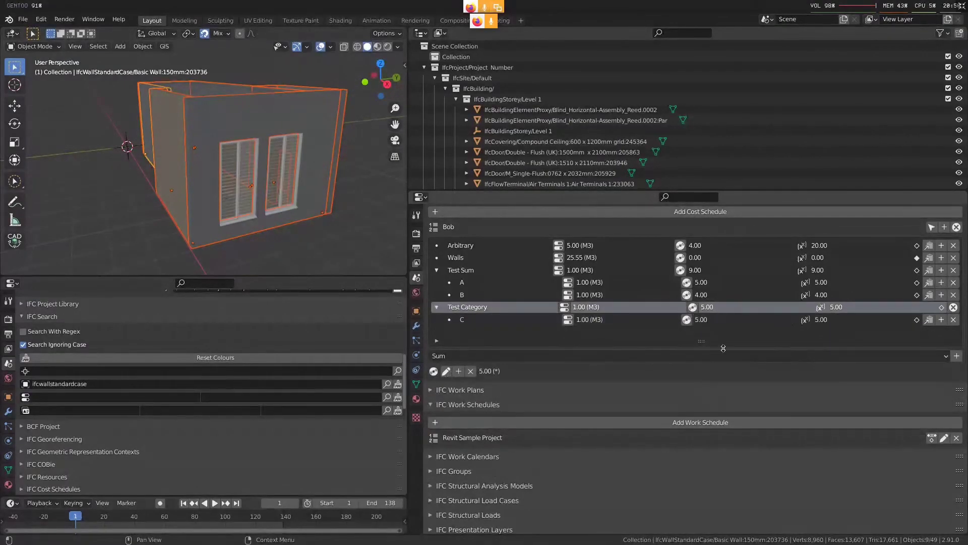
left_click(470, 371)
Add a Category cost value for Testing Concrete to the Test Category item
left_click(479, 356)
left_click(474, 398)
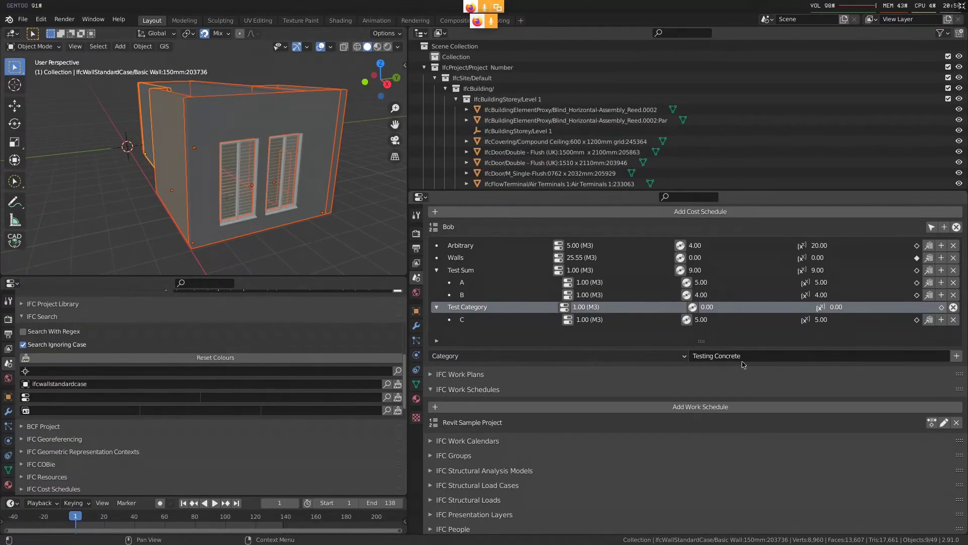
left_click(957, 355)
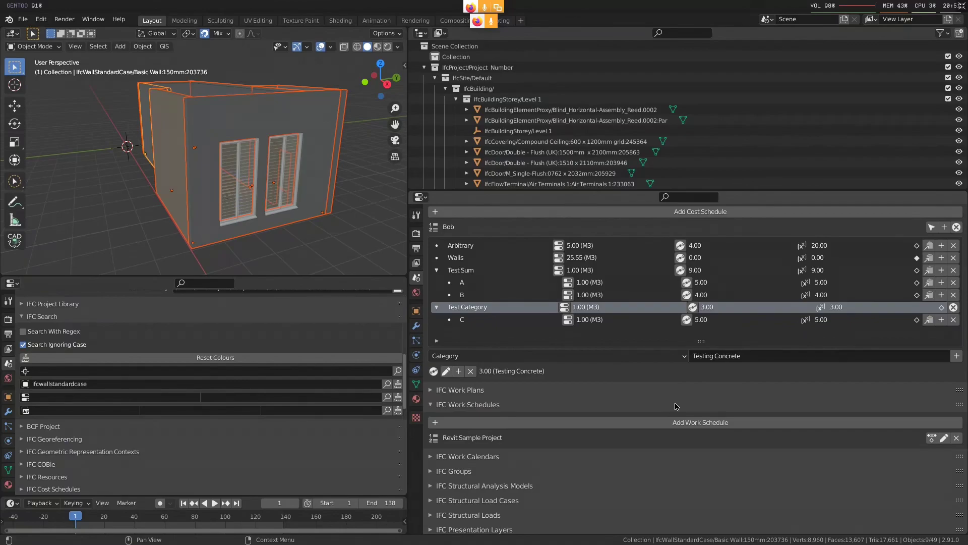
Open the cost values of item C and add another category value named Raw Concrete Mix
left_click(686, 320)
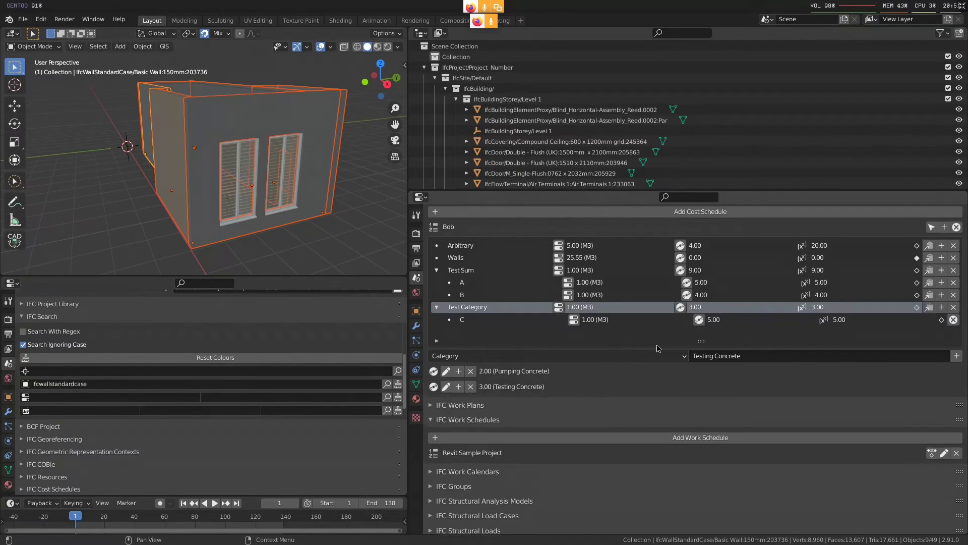
left_click(462, 319)
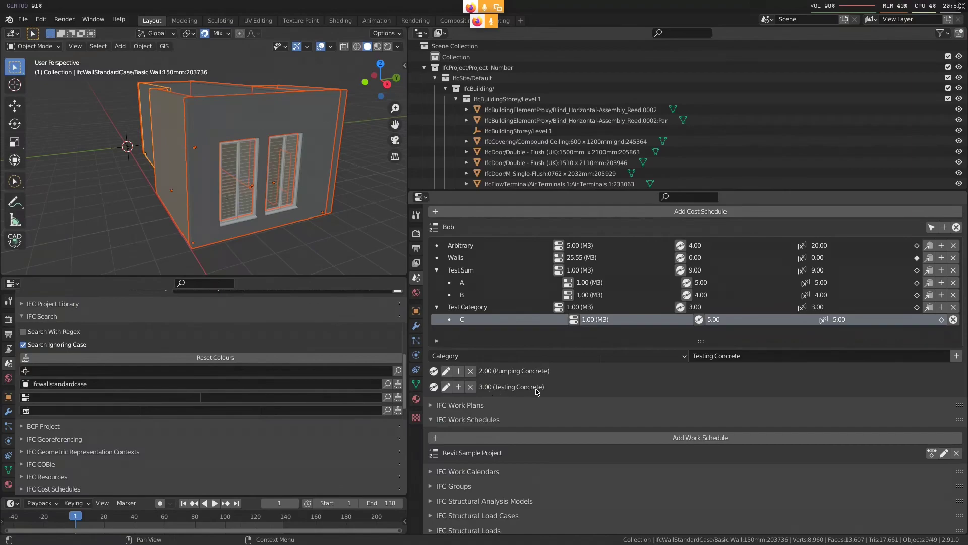
left_click(704, 307)
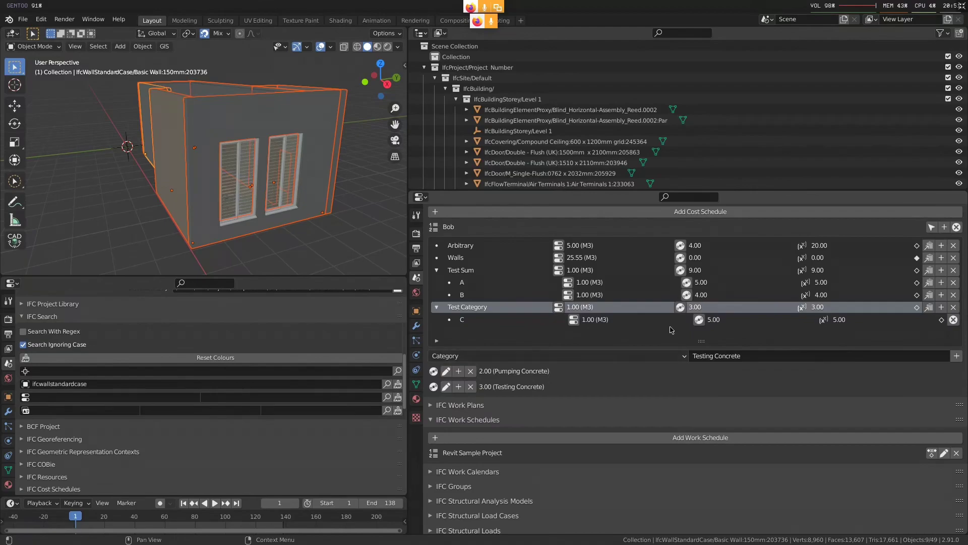
left_click(789, 359)
type("Raw")
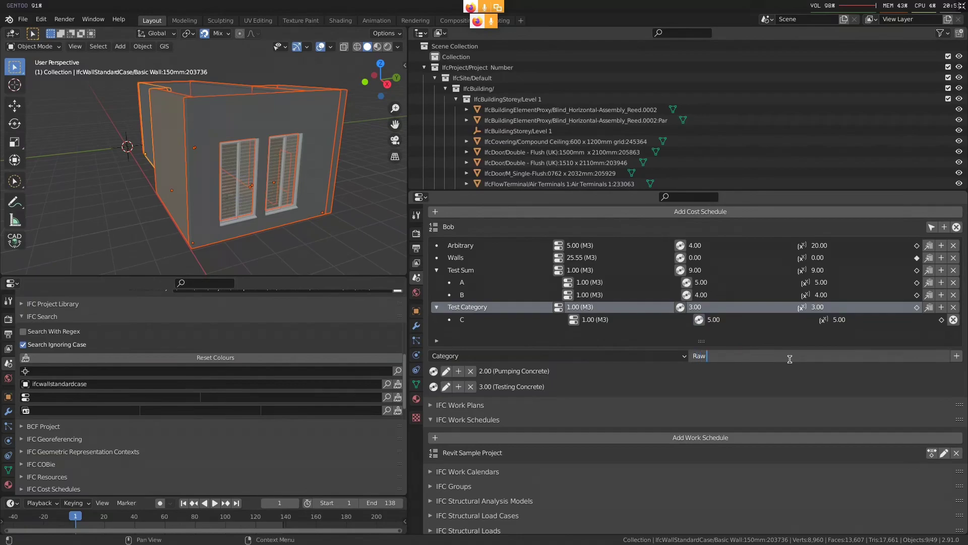
type(" Concrete Mix")
key("Return")
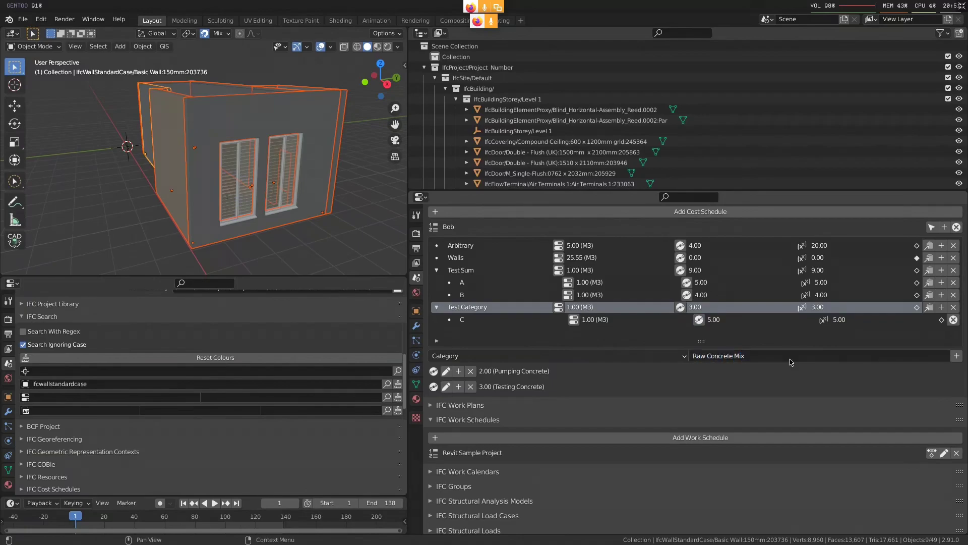
left_click(958, 357)
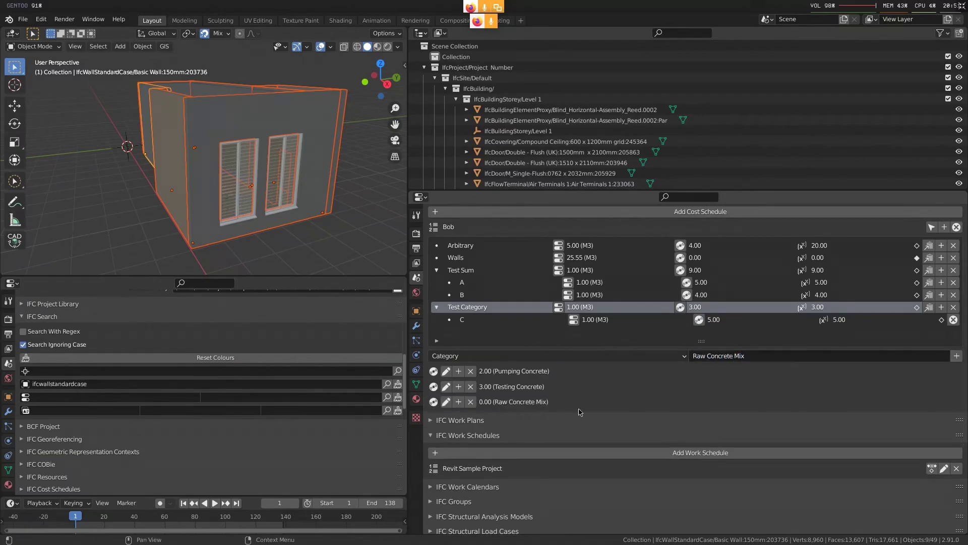
Set the applied value of C's Raw Concrete Mix cost to 10 and save it
left_click(446, 402)
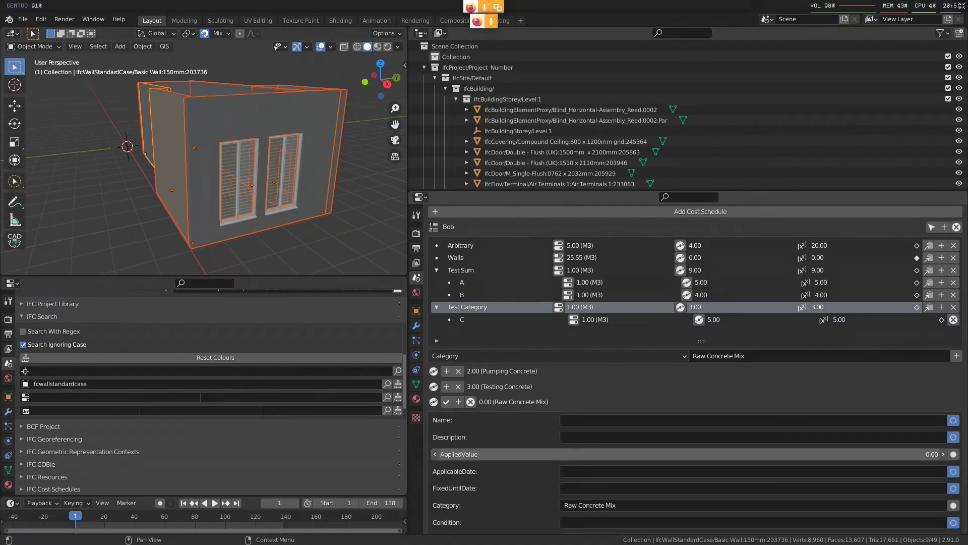
left_click_drag(804, 449, 898, 449, "ctrl")
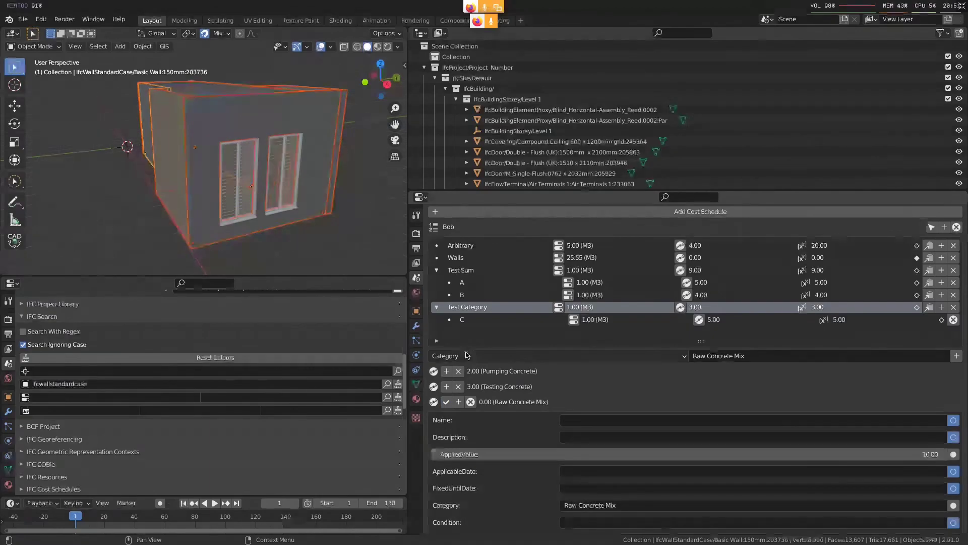
left_click(446, 402)
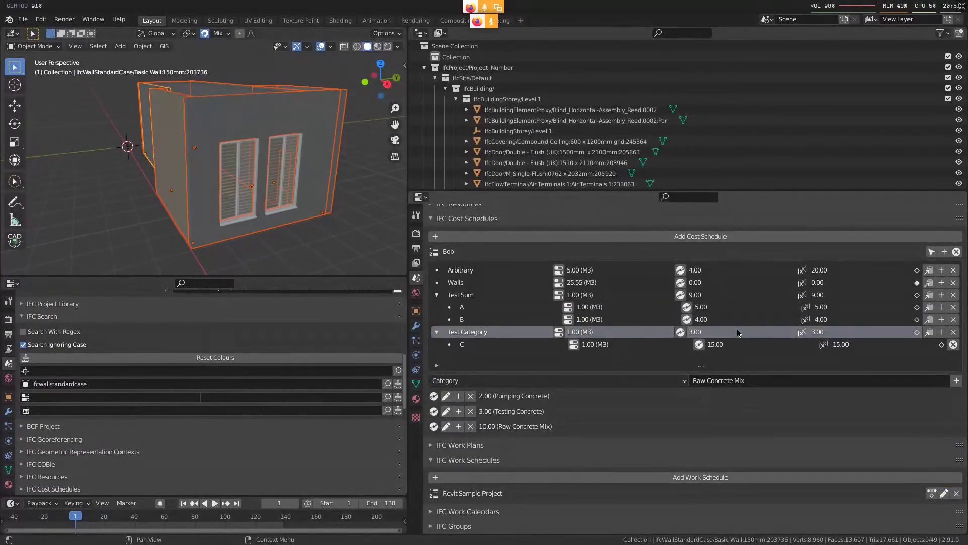
Open the cost values of Test Category and add a category value for Pumping Concrete
left_click(681, 331)
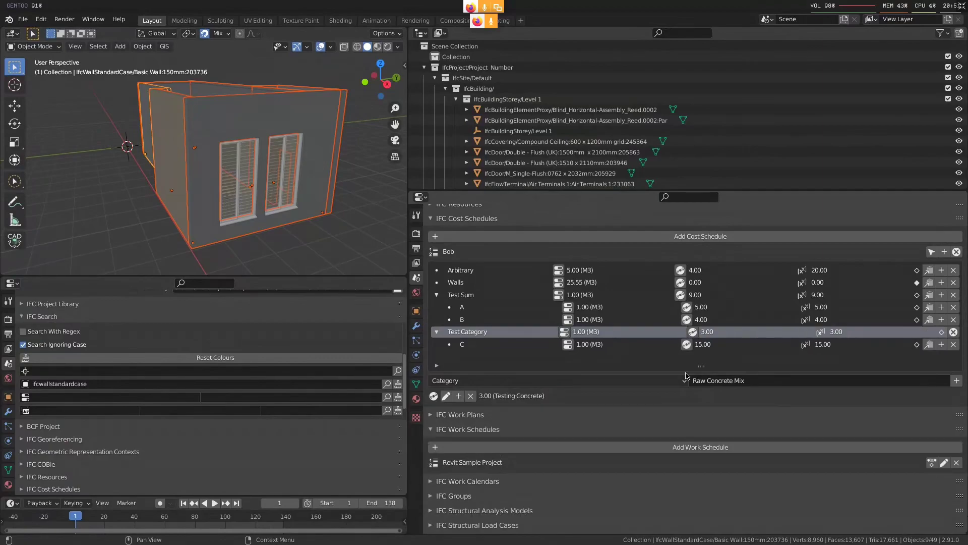
middle_click_drag(629, 397, 628, 390)
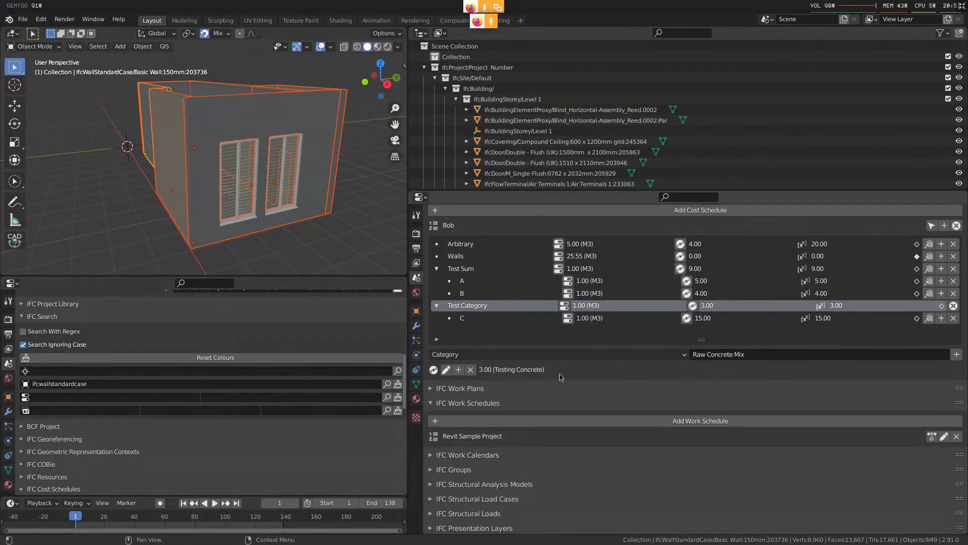
left_click(723, 359)
type("Pumping Concrete")
key("Return")
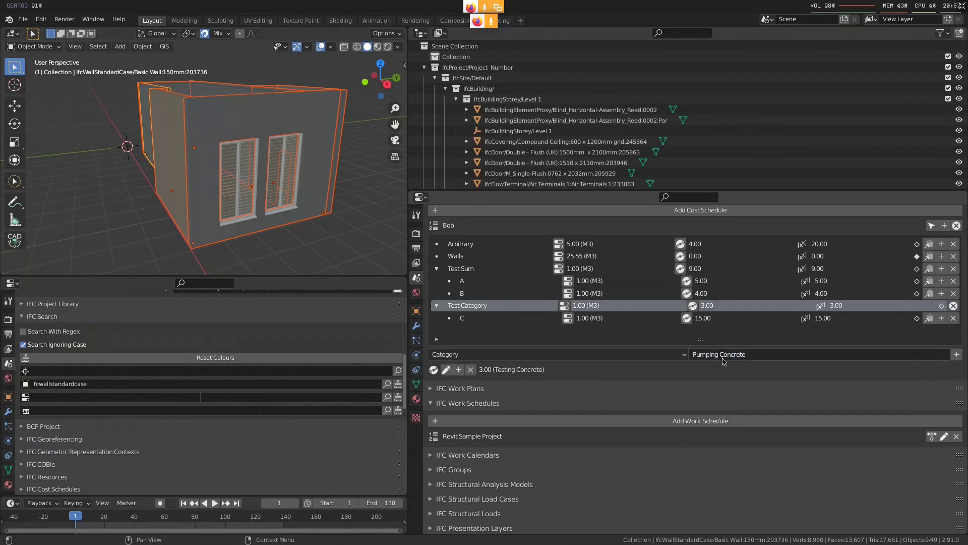
left_click(957, 354)
Add a third category value, for Raw Concrete Mix, to the Test Category item
left_click(743, 357)
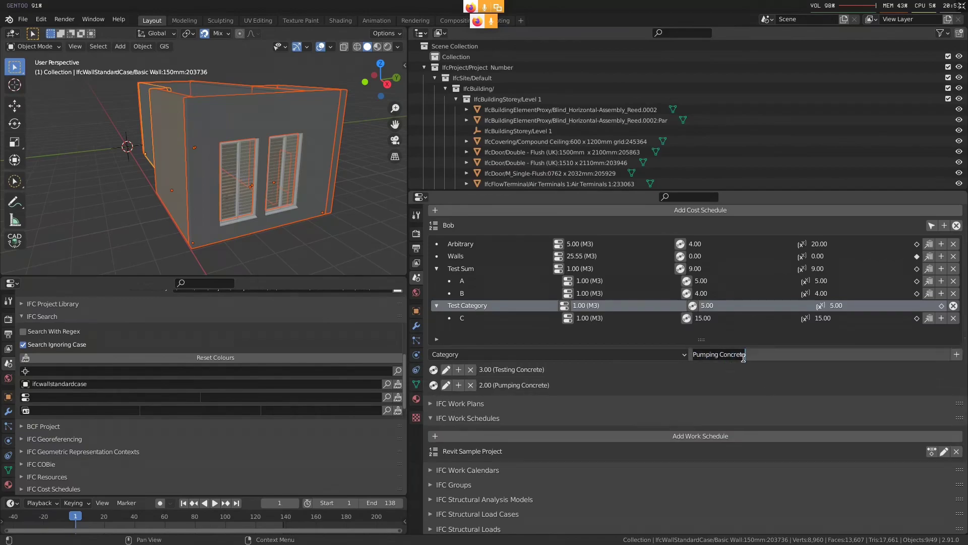
type("Raw Concrete Mix")
key("Return")
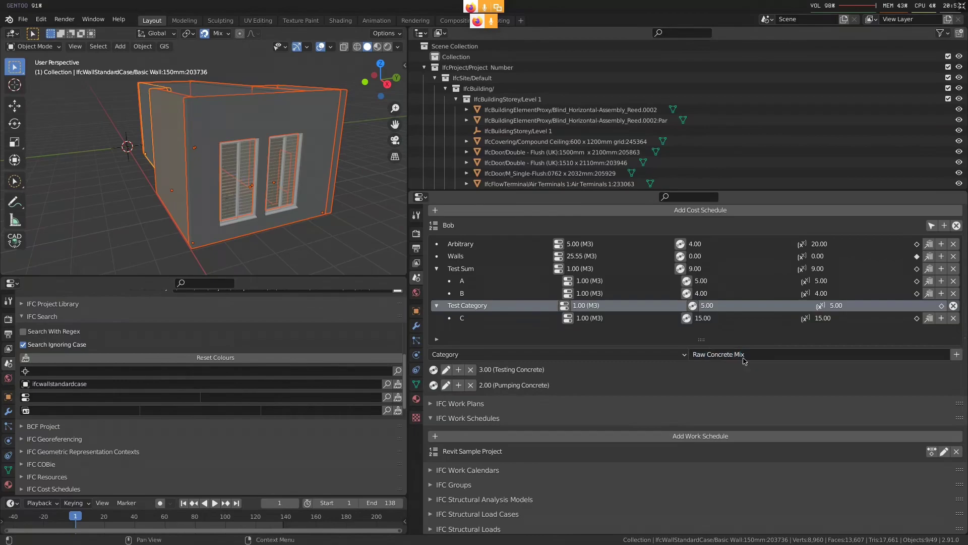
left_click(956, 354)
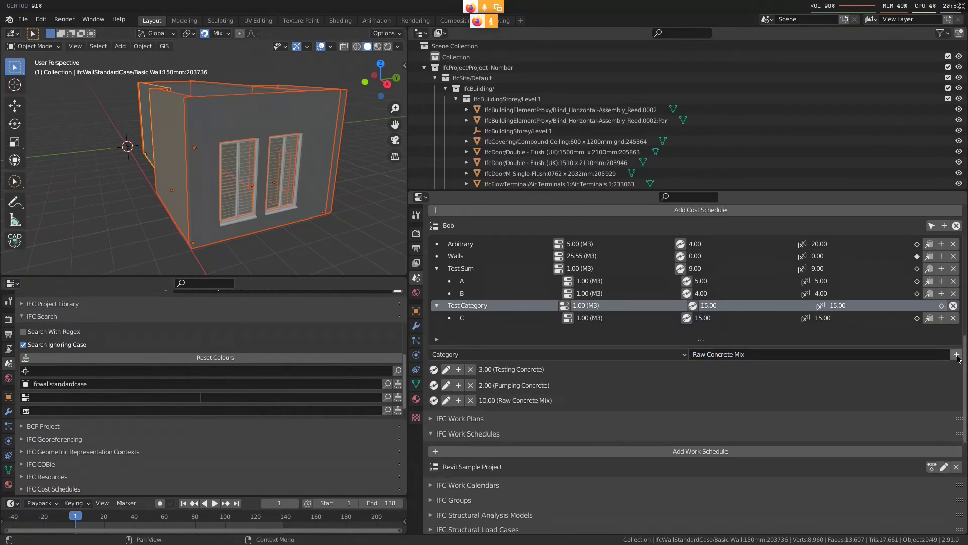
Set the arithmetic operator of Test Category's Raw Concrete Mix cost value to MULTIPLY and save it
left_click(446, 401)
scroll(572, 434, "down", 3)
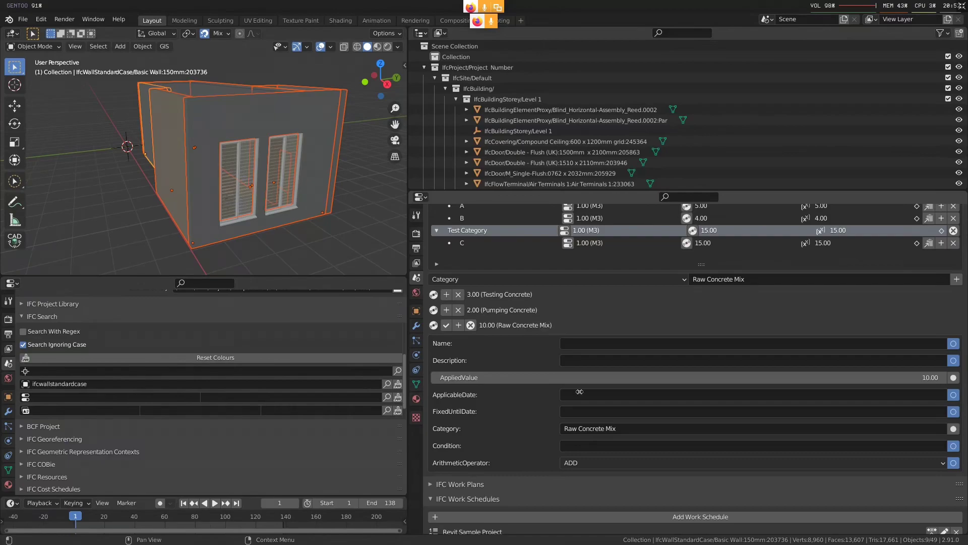
left_click(593, 463)
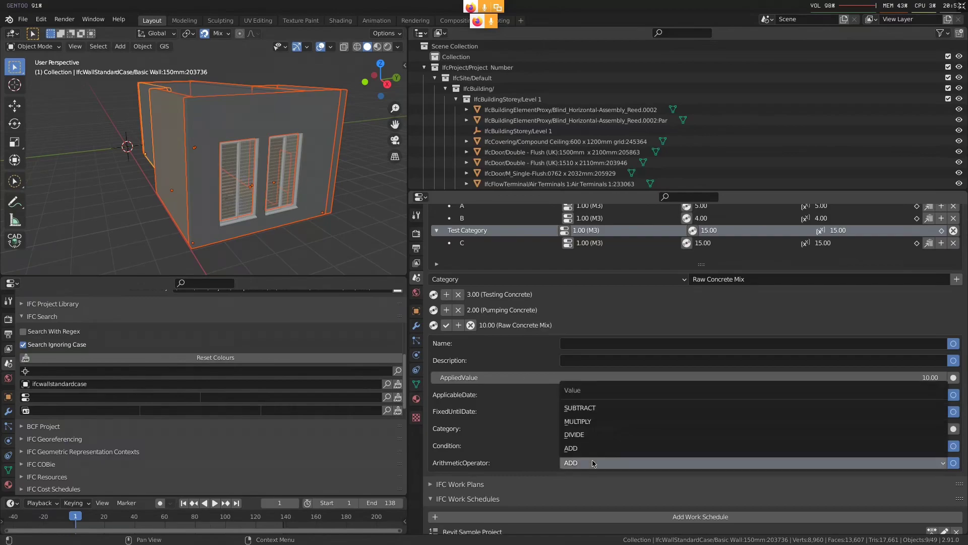
left_click(604, 422)
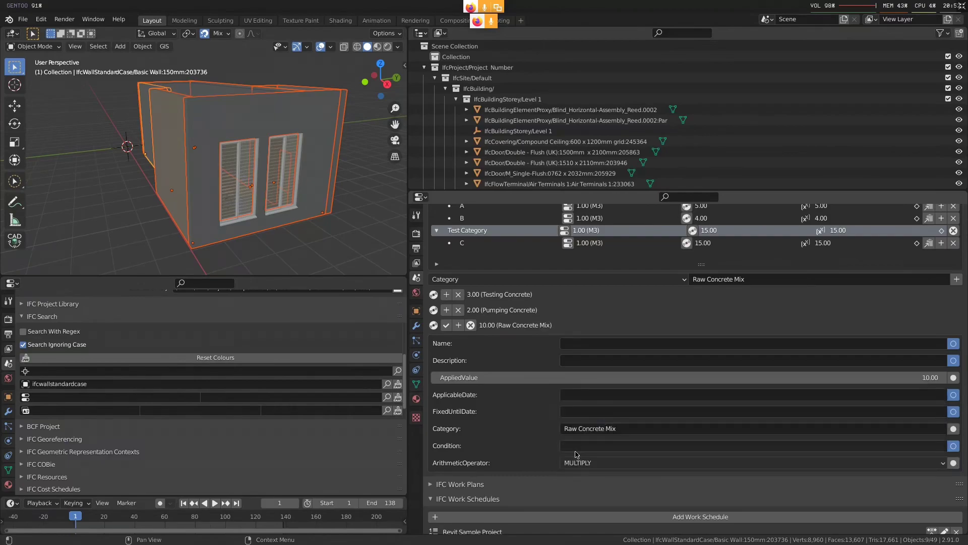
left_click(446, 324)
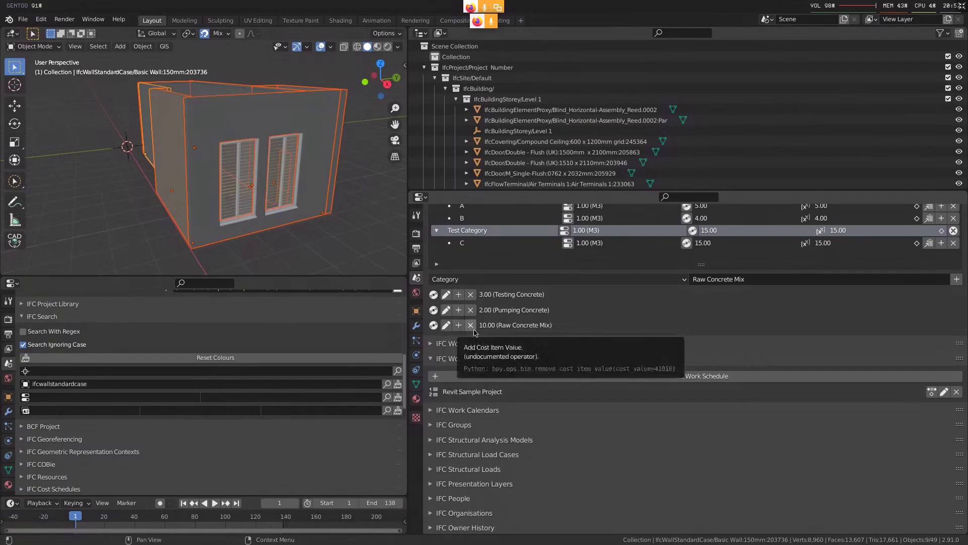
Clear the category of Test Category's third cost value, save it, and add two component values under it
left_click(446, 325)
left_click(621, 428)
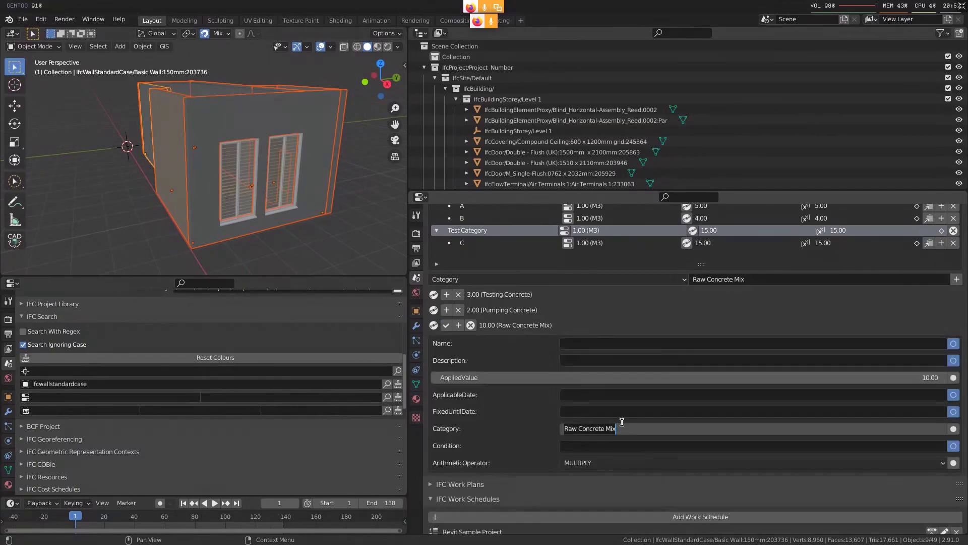
key("Return")
left_click(446, 325)
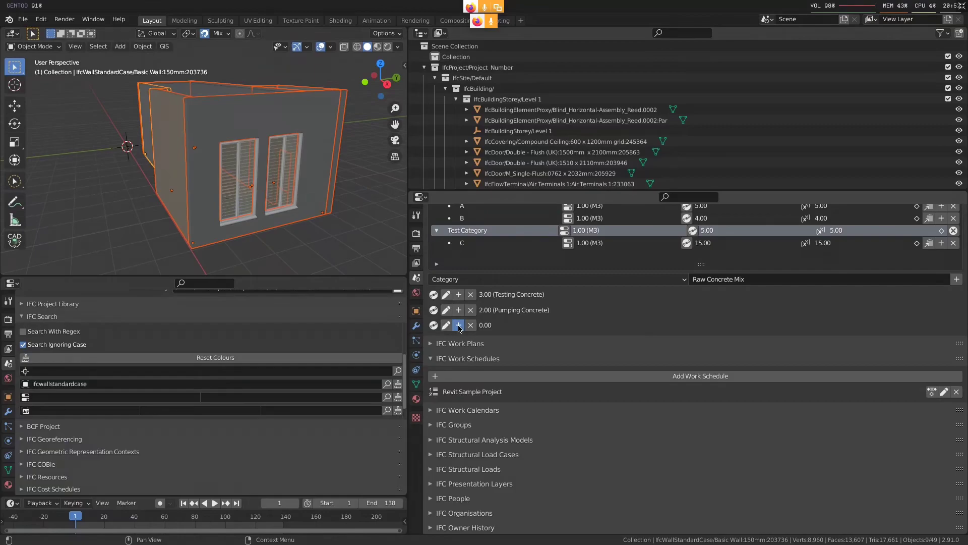
left_click(459, 325)
left_click(459, 325)
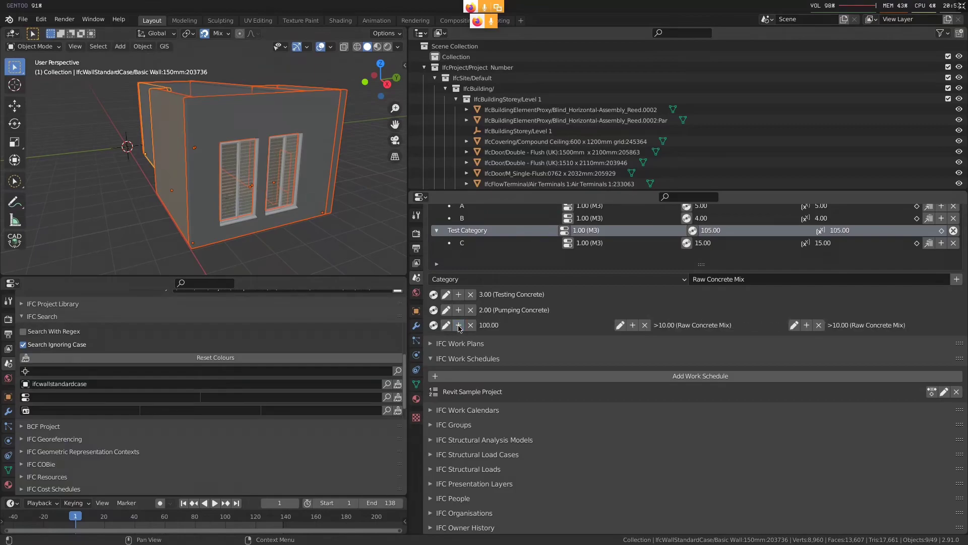
Edit the second component of the multiplied cost value, entering an applied value of 0.1 and clearing its category, and save it
scroll(671, 343, "up", 2)
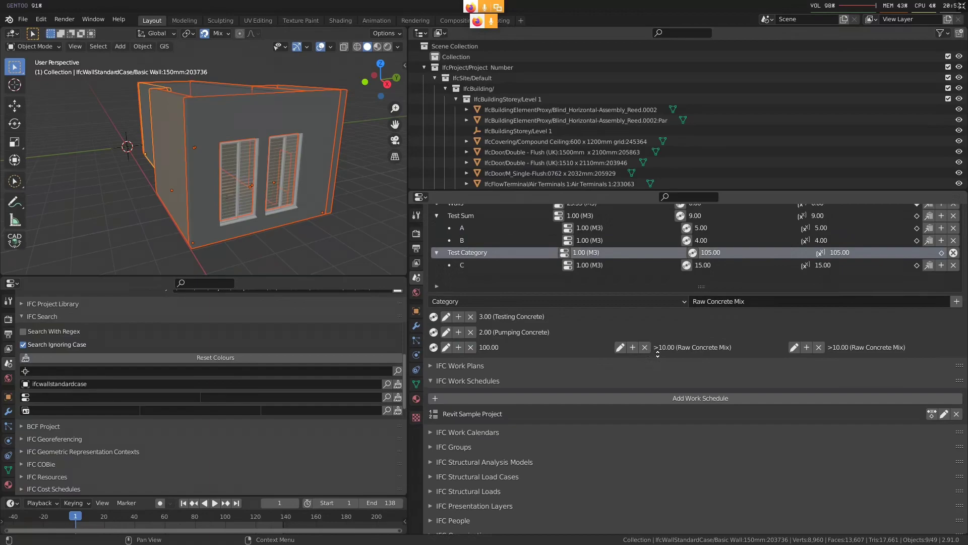
scroll(658, 354, "up", 2)
left_click(794, 373)
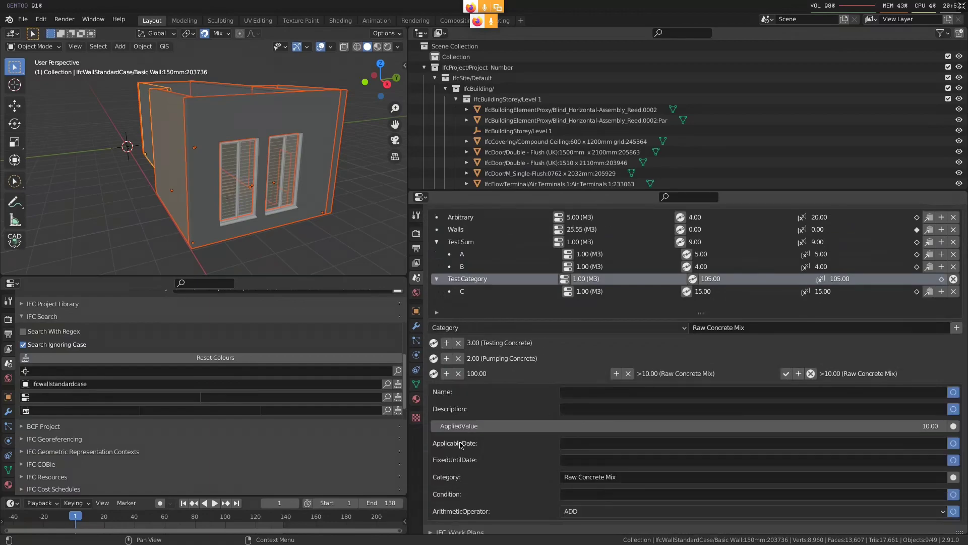
left_click(595, 423)
type("0.1")
key("Return")
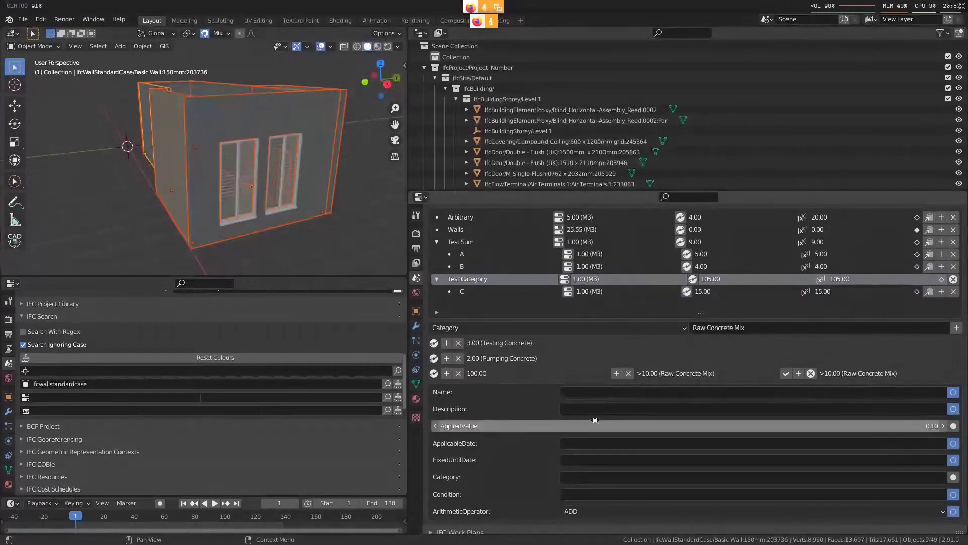
left_click(786, 373)
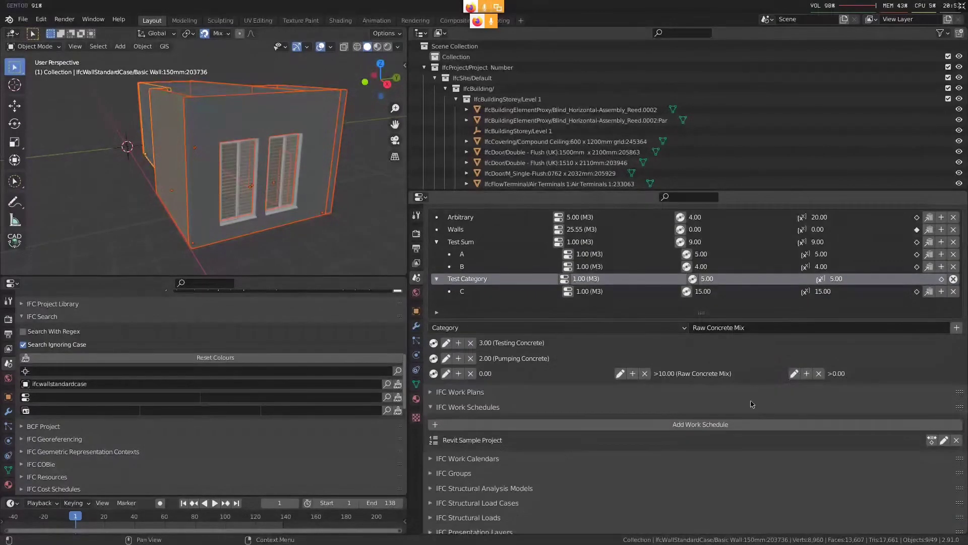
Try again to set the second component's applied value to 0.1 and save it
scroll(756, 386, "up", 1)
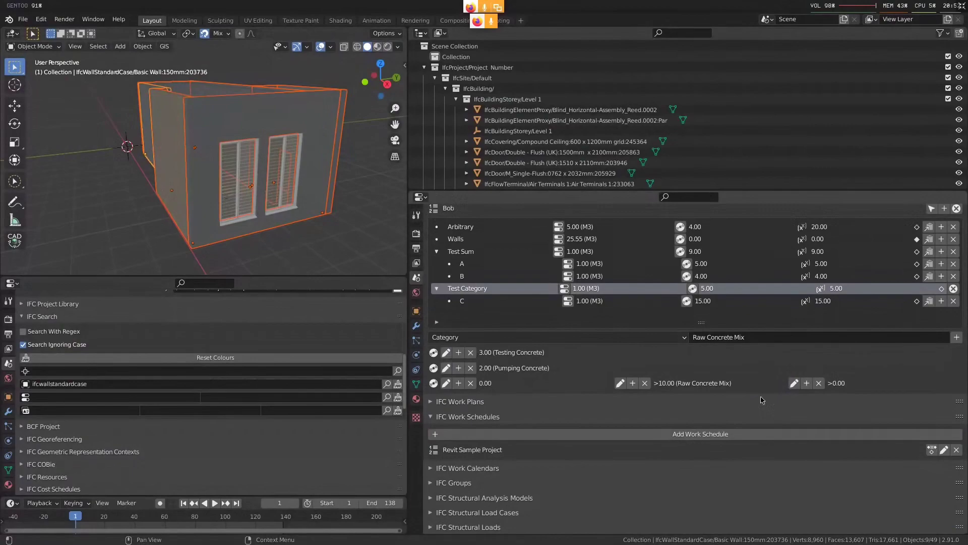
left_click(807, 384)
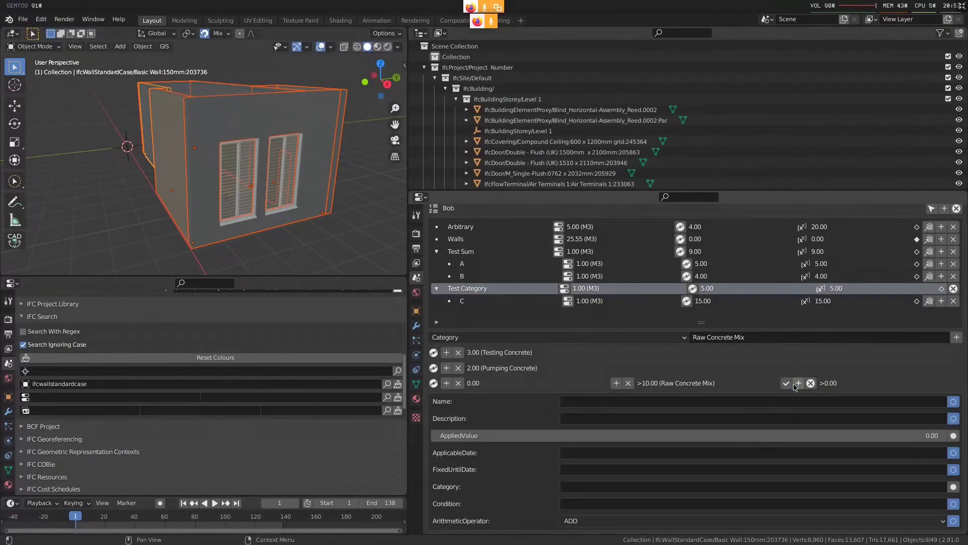
left_click(794, 431)
type("0.1")
key("Return")
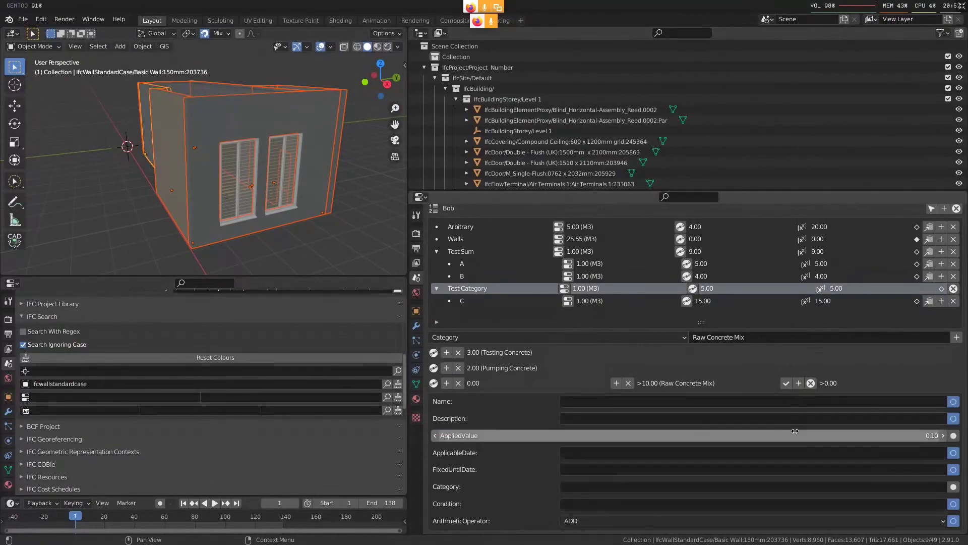
left_click(787, 385)
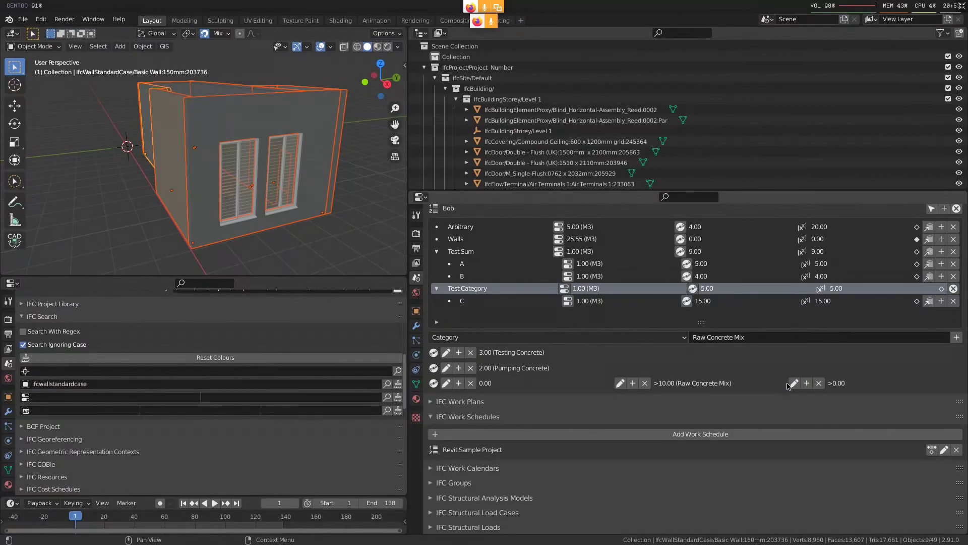
Reopen the second component of Test Category's third cost value for editing
left_click(794, 383)
scroll(707, 434, "down", 1)
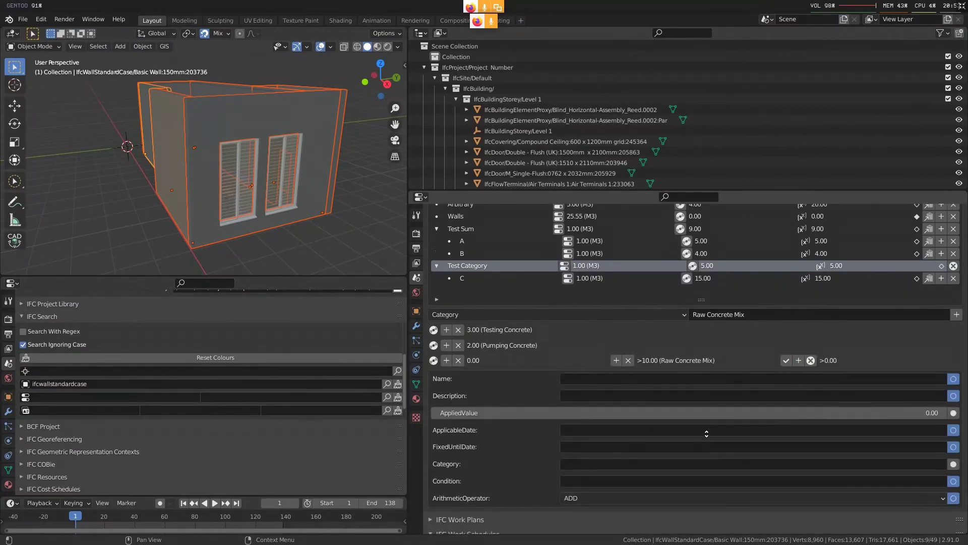
scroll(706, 433, "down", 1)
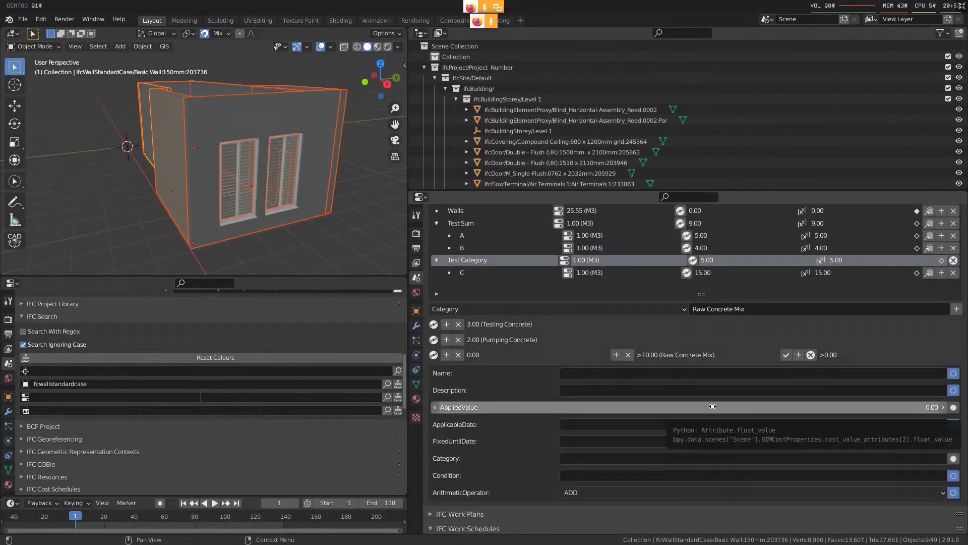
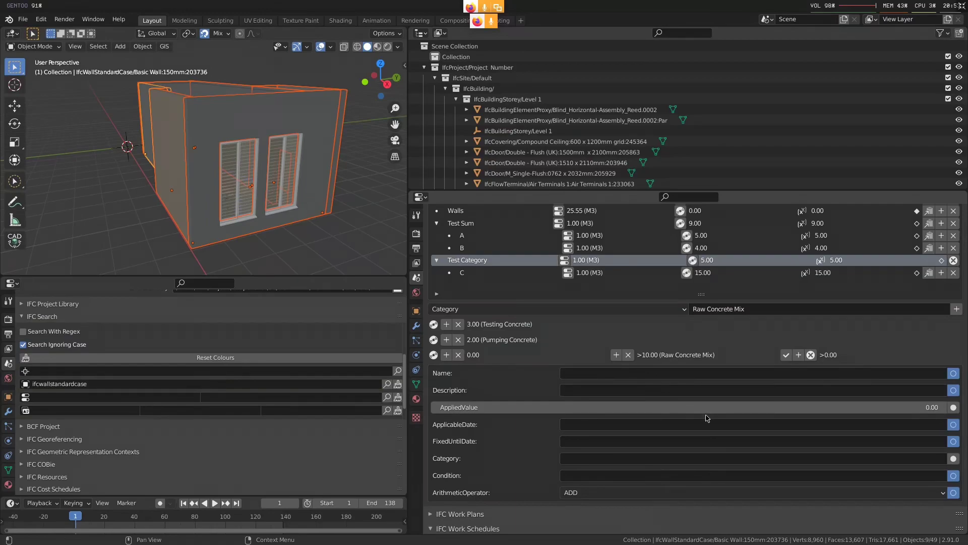
Cancel editing the second component and check the arithmetic operator of Test Category's third cost value
left_click(810, 355)
left_click(462, 356)
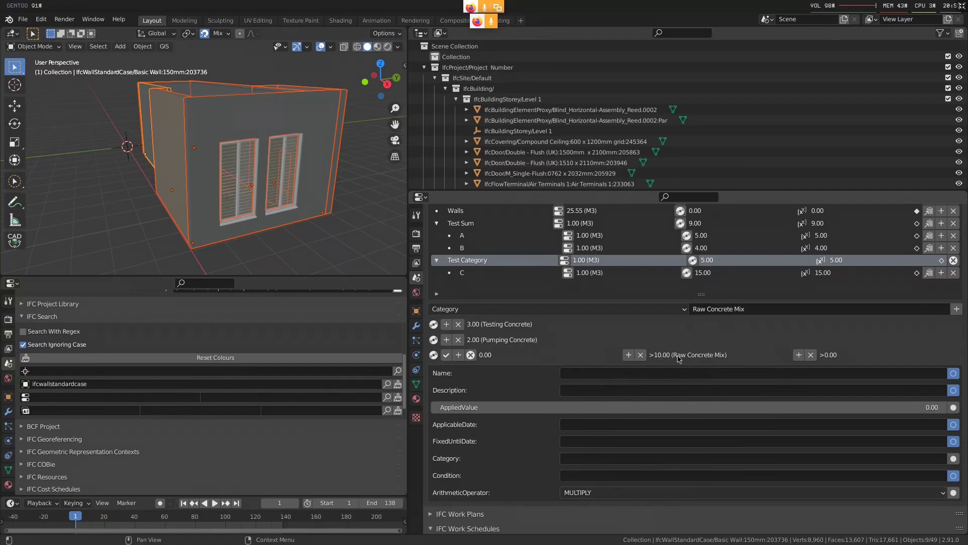
left_click(470, 355)
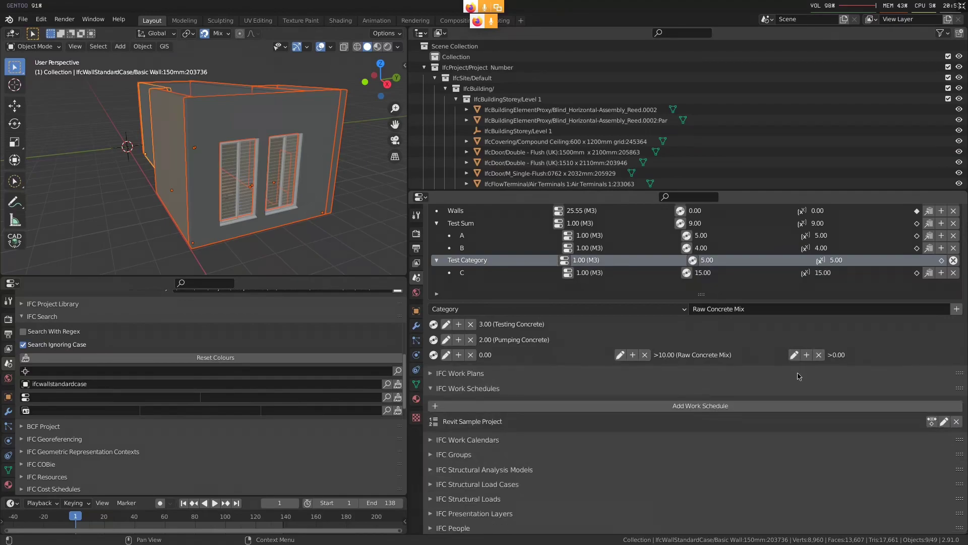
Replace the second component of Test Category's third cost value with a new component of cost type Fixed
left_click(819, 355)
left_click(641, 308)
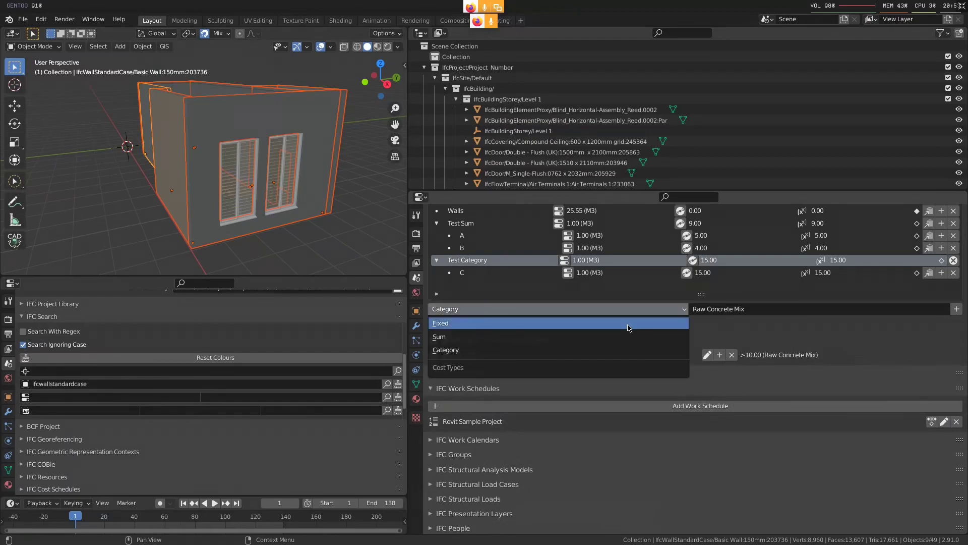
left_click(627, 326)
left_click(459, 355)
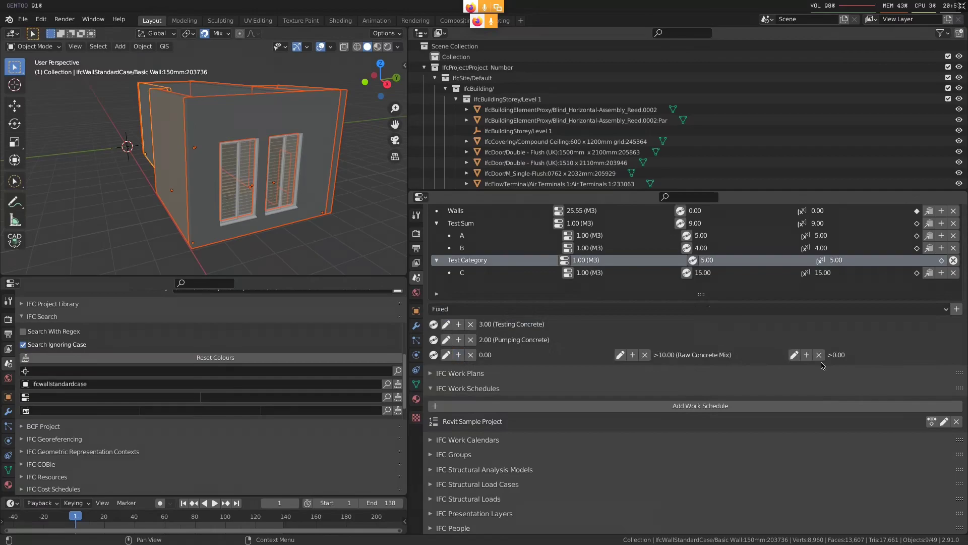
Set the new second component's applied value to 3 and save it
left_click(794, 354)
left_click(756, 411)
type("3")
key("Return")
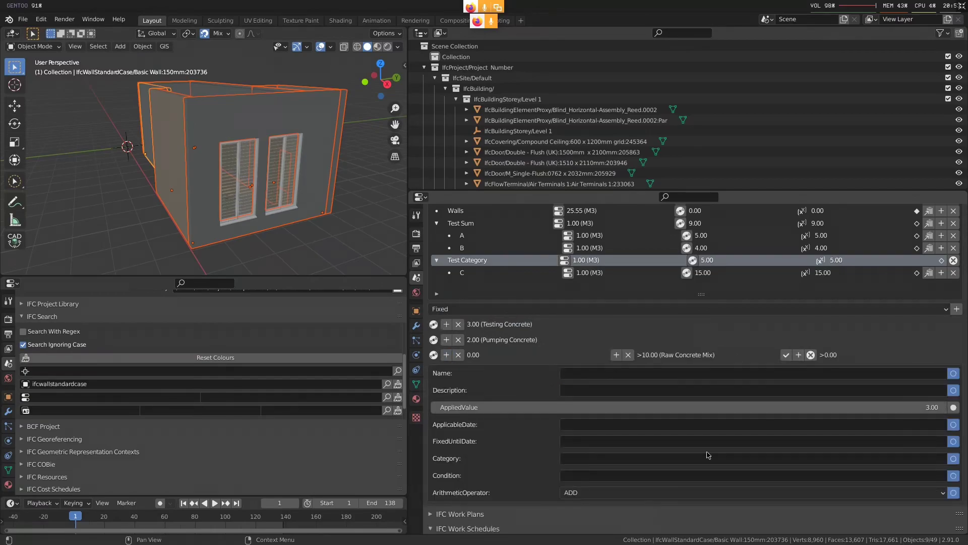
left_click(789, 356)
scroll(796, 373, "up", 2)
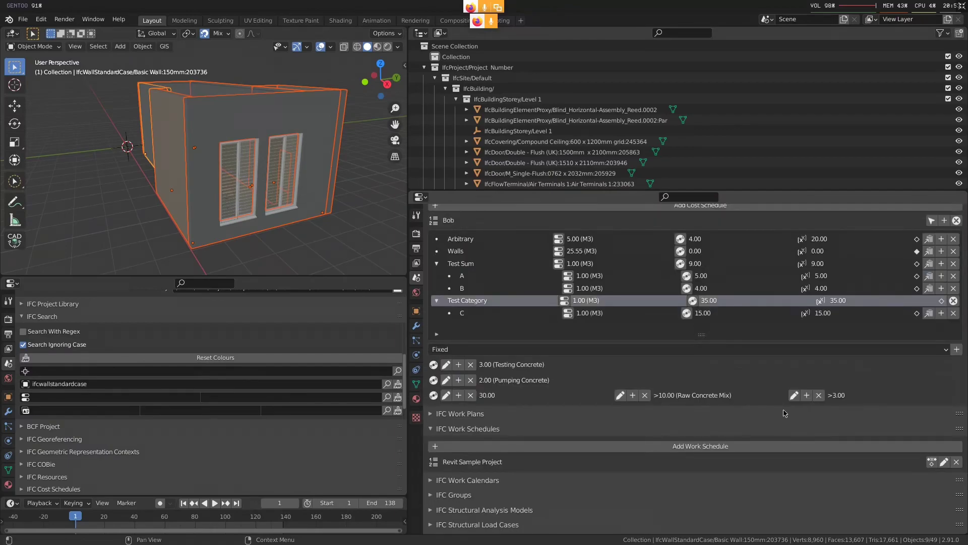
Set the second component's applied value to 0.1 and save it
left_click(793, 394)
left_click(805, 447)
type("0.1")
key("Return")
left_click(785, 395)
scroll(776, 448, "up", 2)
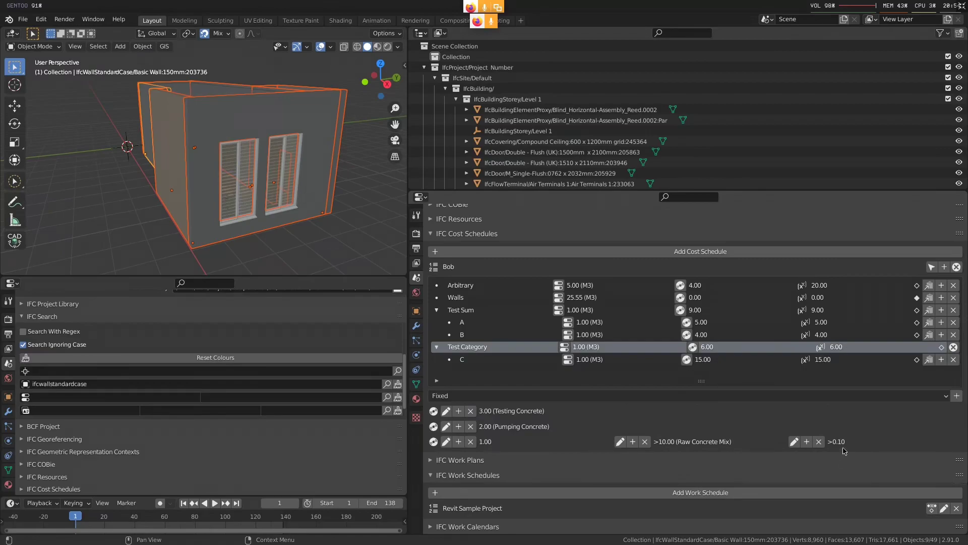
scroll(809, 440, "down", 2)
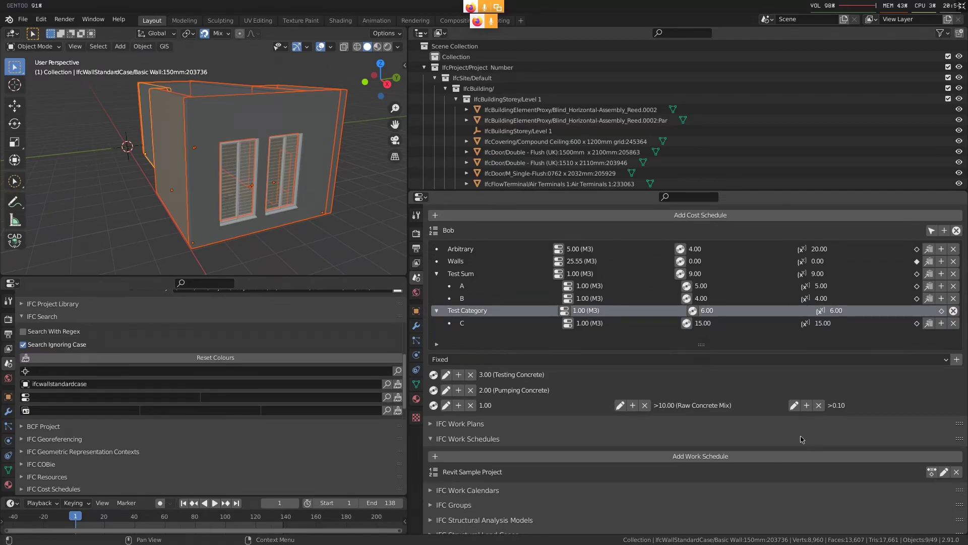
Switch to Firefox, find "costitem" in the IFC4 documentation's listing of all entities, and open the IfcCostItem page
key("alt+F2")
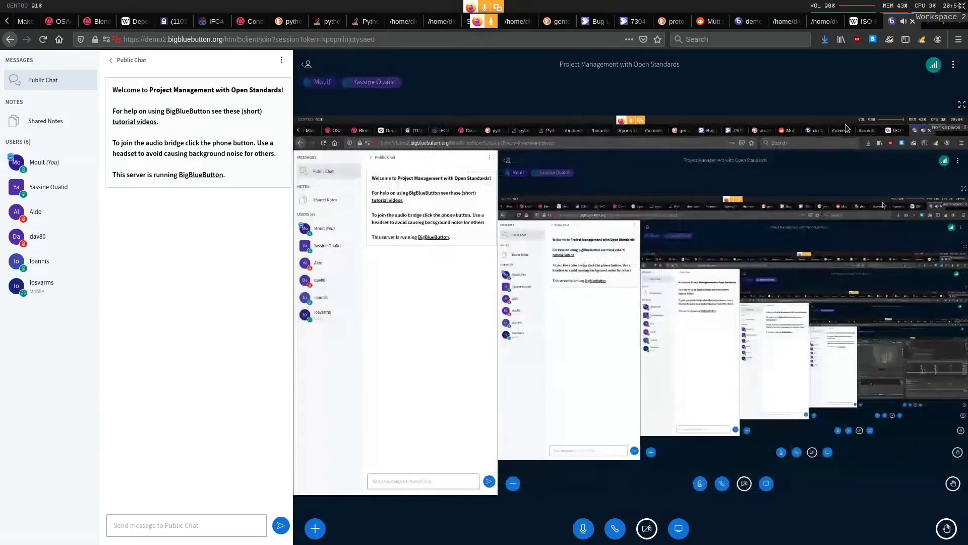
left_click(643, 104)
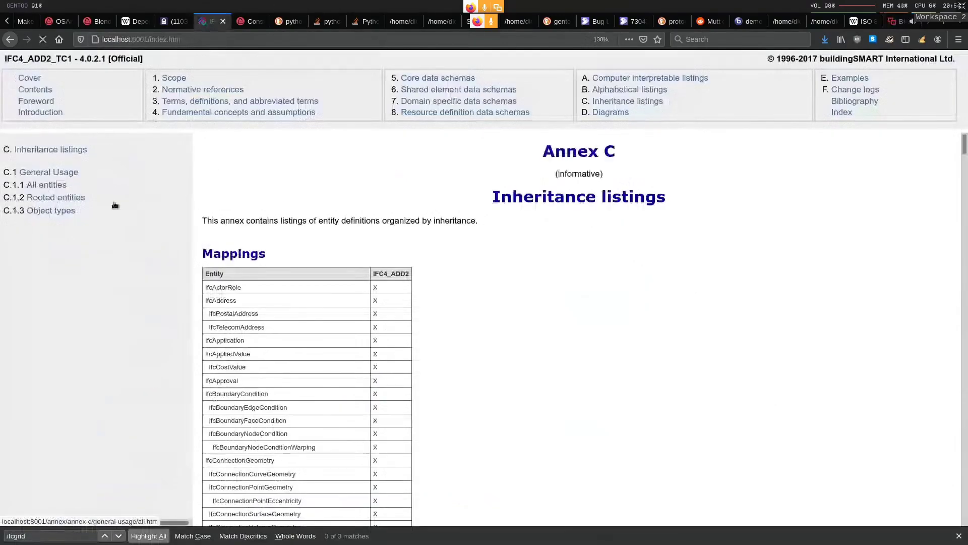
left_click(43, 186)
key("ctrl+f")
type("costitem")
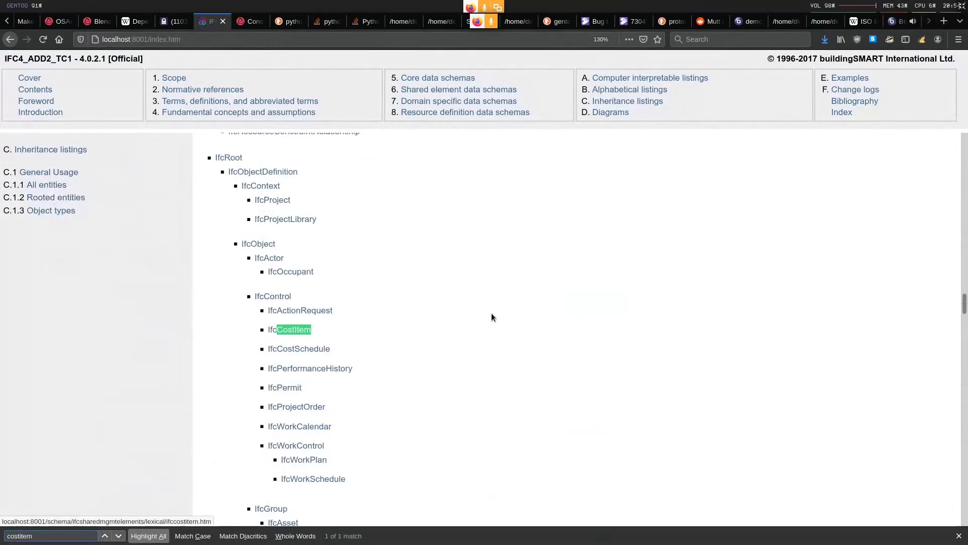
left_click(294, 329)
Examine the cost composition figure on the IfcCostItem page and compare it with Test Category's cost values in Blender
scroll(475, 296, "down", 10)
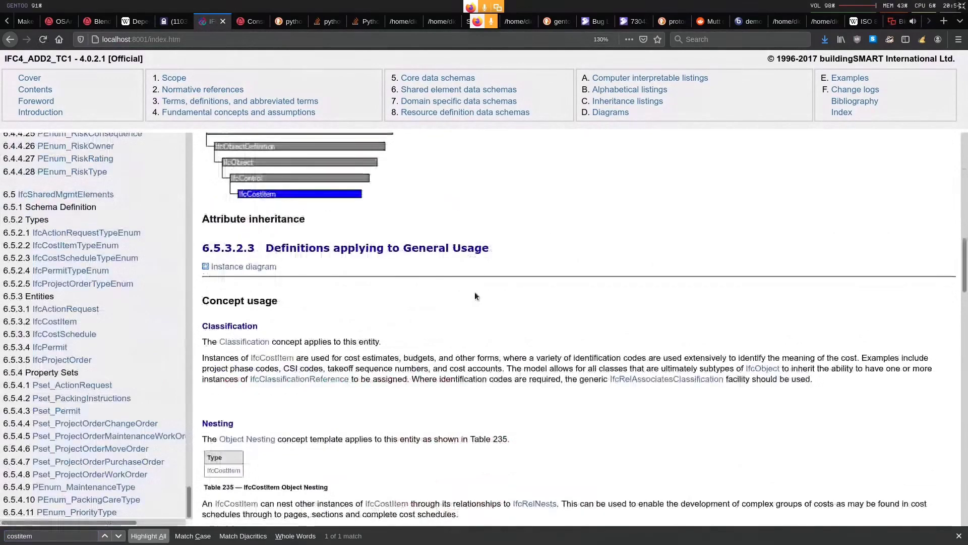
scroll(475, 295, "down", 8)
scroll(487, 291, "up", 1)
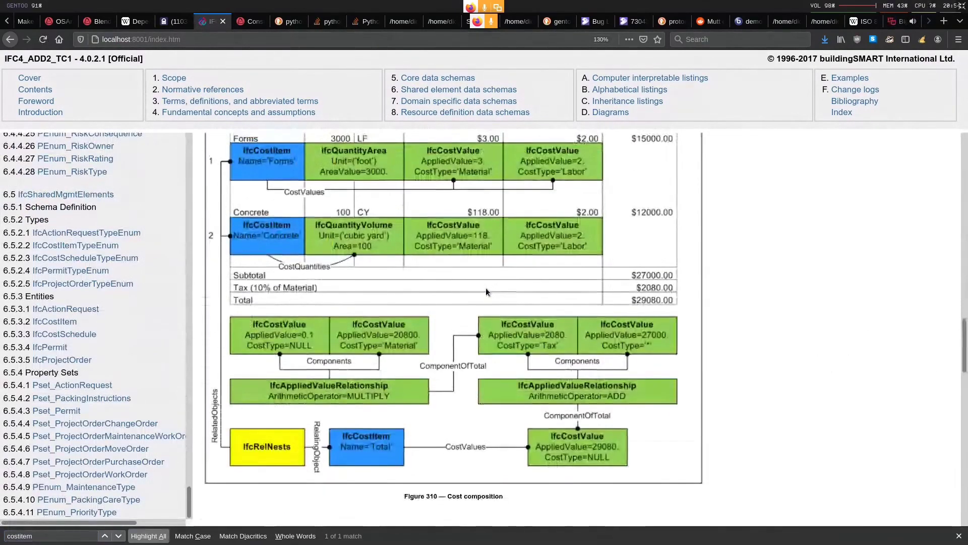
scroll(486, 291, "up", 1)
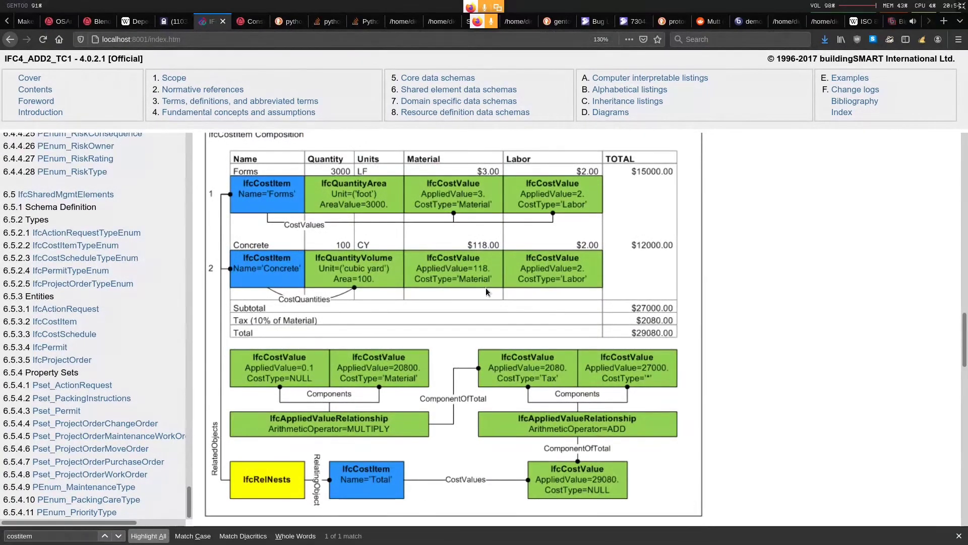
key("super+2")
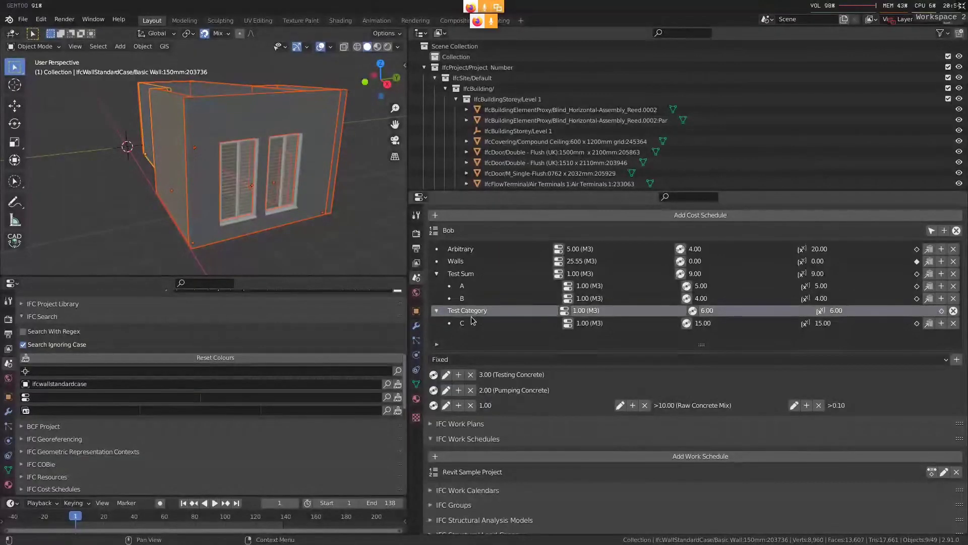
key("super+1")
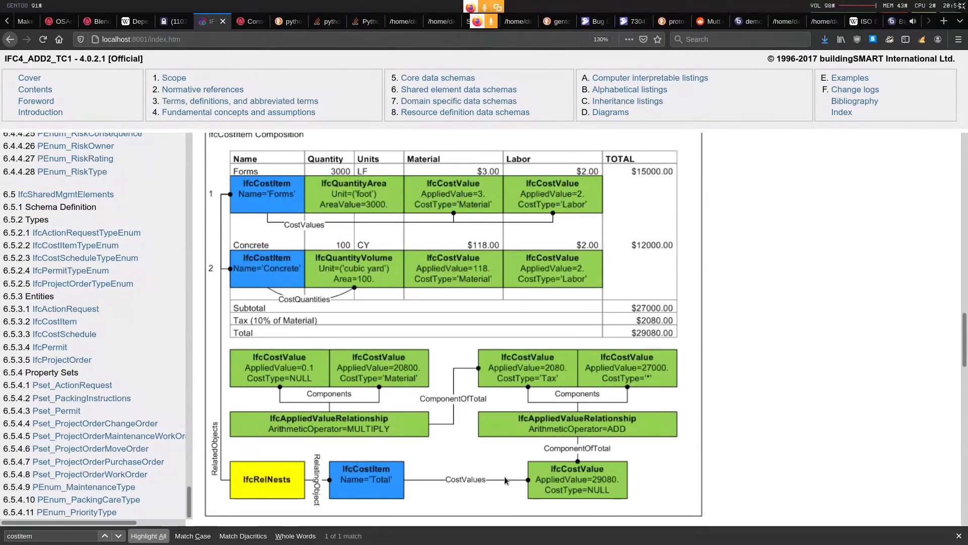
key("super+3")
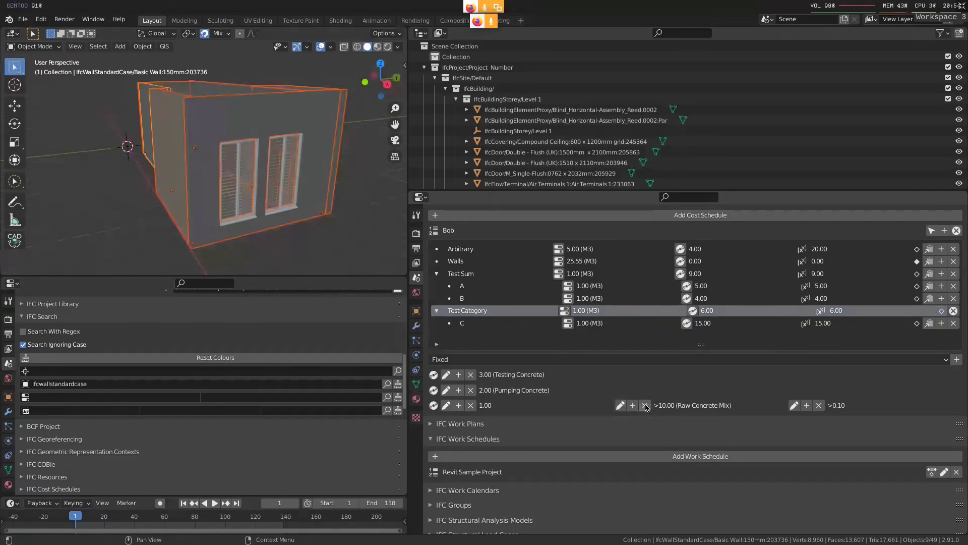
key("super+2")
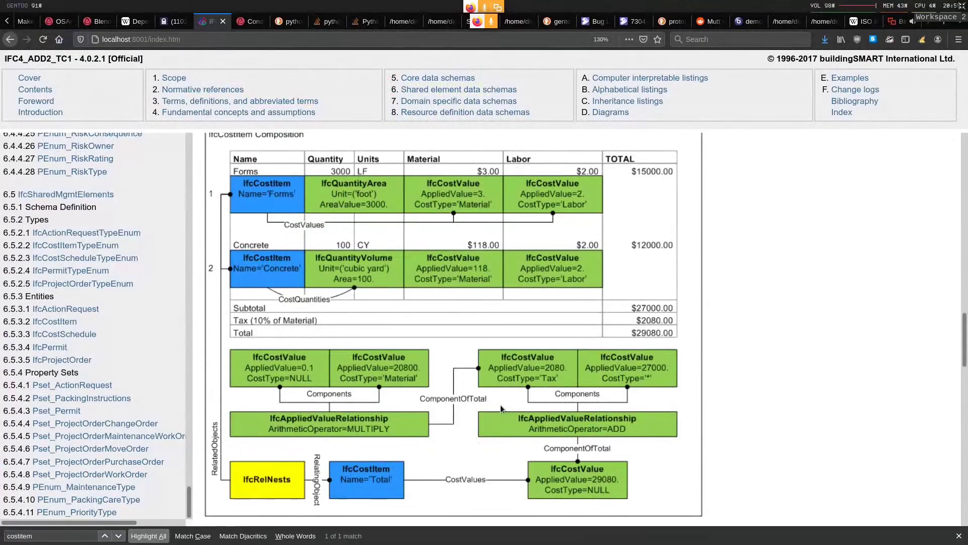
Switch back to Blender, add a cost item named D under Test Category, and enlarge the cost item list
key("super+3")
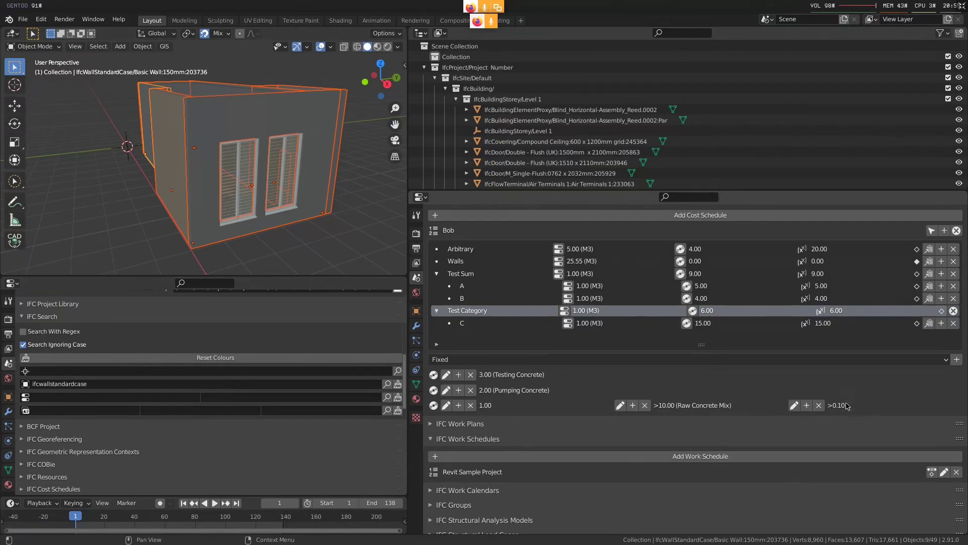
left_click(516, 323)
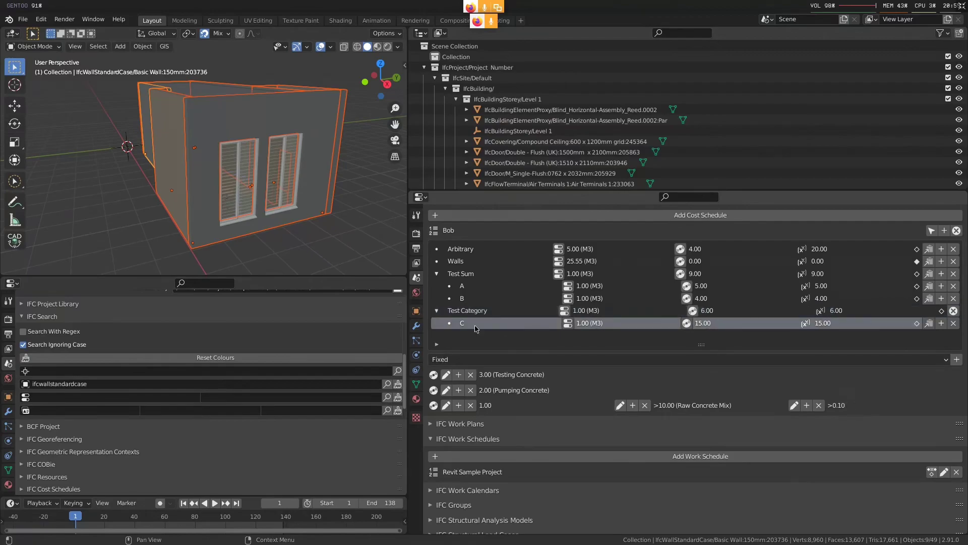
left_click(514, 311)
left_click(941, 311)
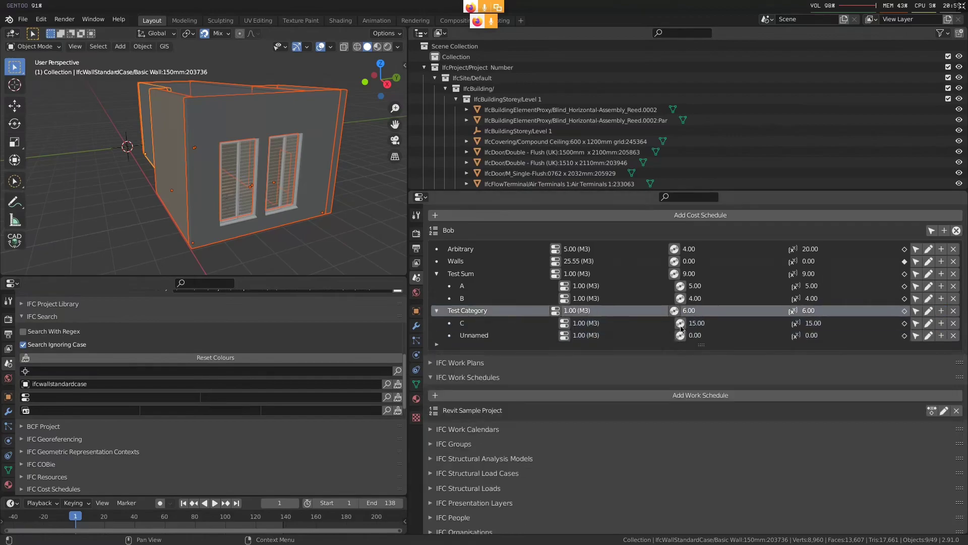
left_click(506, 337)
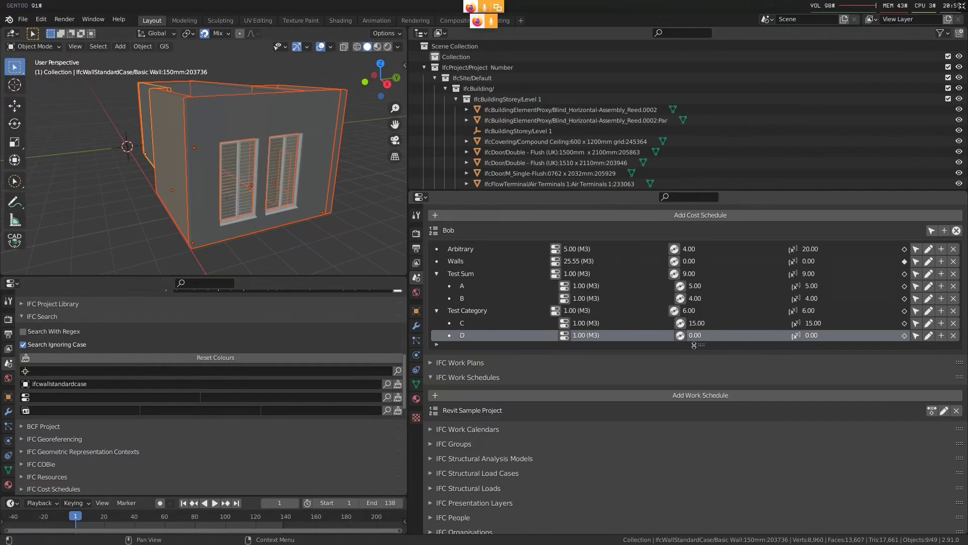
left_click_drag(694, 345, 706, 361)
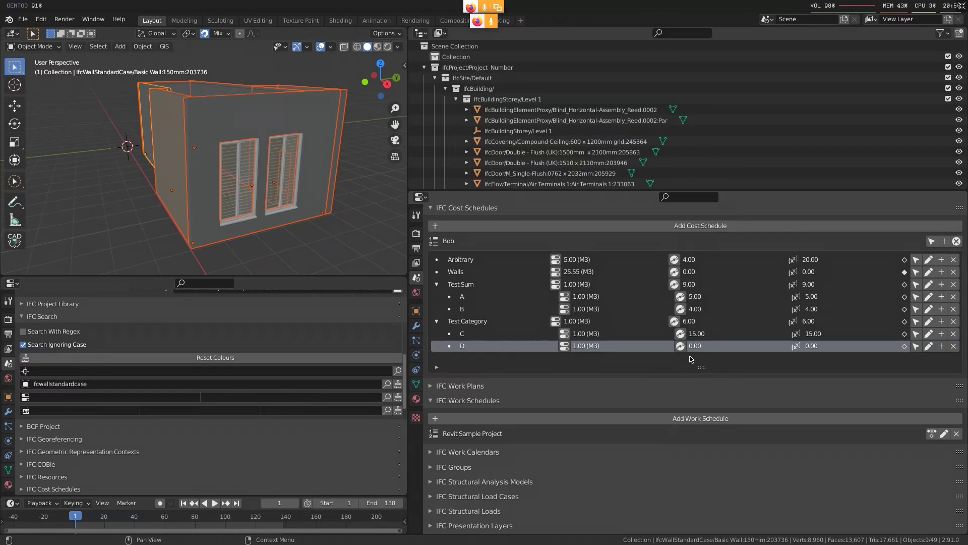
scroll(597, 388, "up", 1)
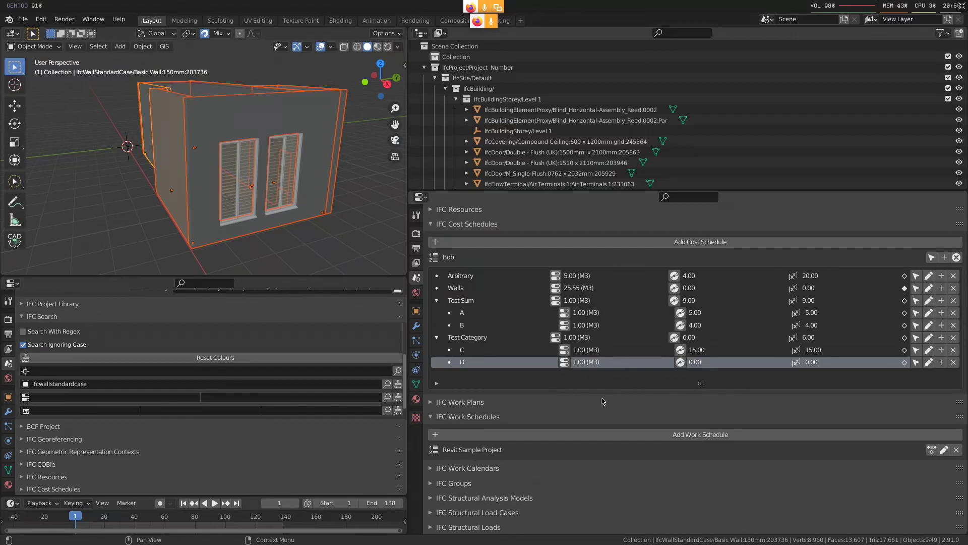
Open the cost values of Test Category for review
left_click(731, 334)
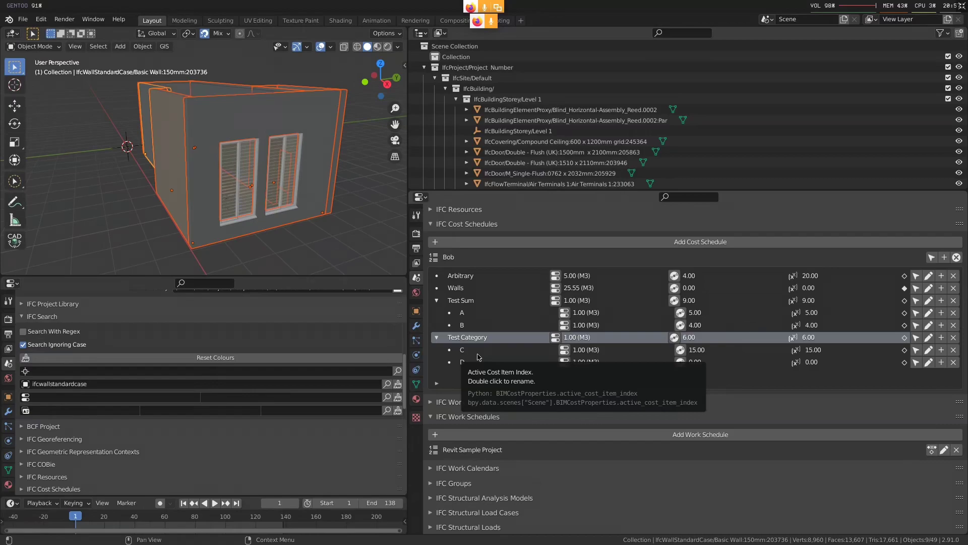
left_click(675, 339)
middle_click_drag(690, 462, 690, 427)
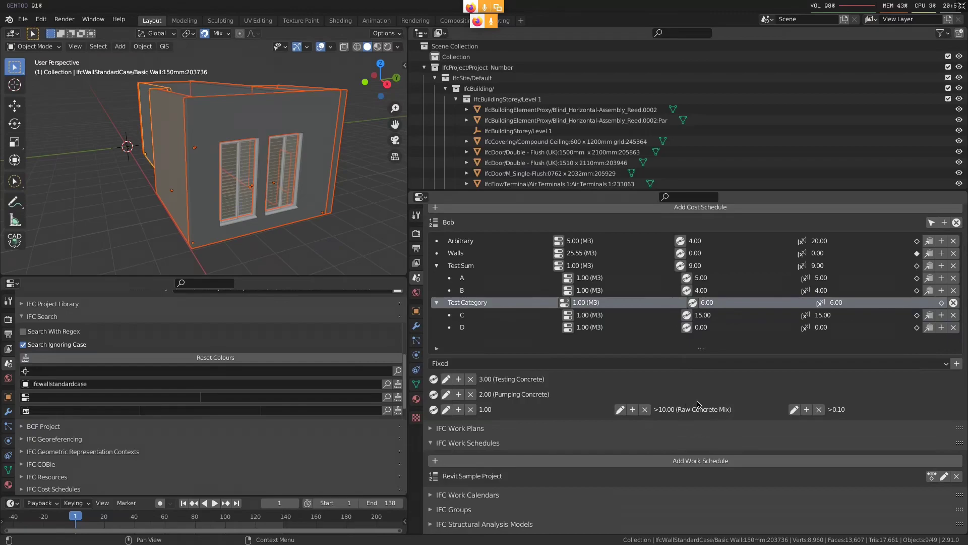
middle_click_drag(708, 411, 708, 434)
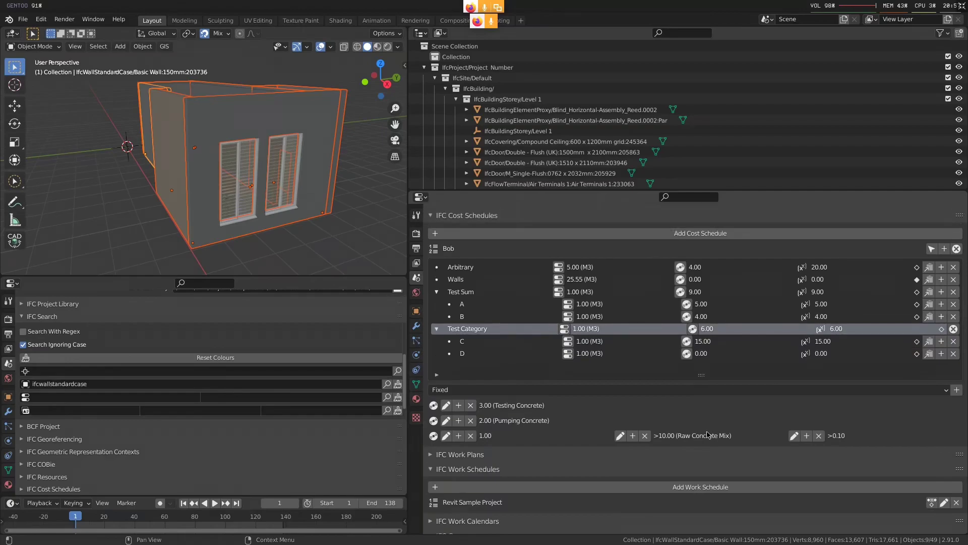
Compare Test Category's component values with the multiplied and added cost values in Firefox's IfcCostItem composition figure
key("super+2")
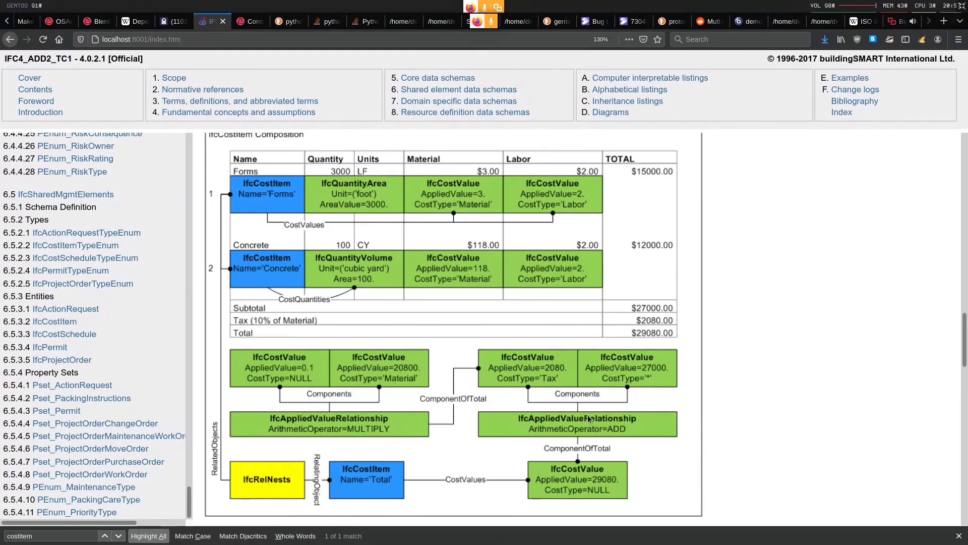
key("super+3")
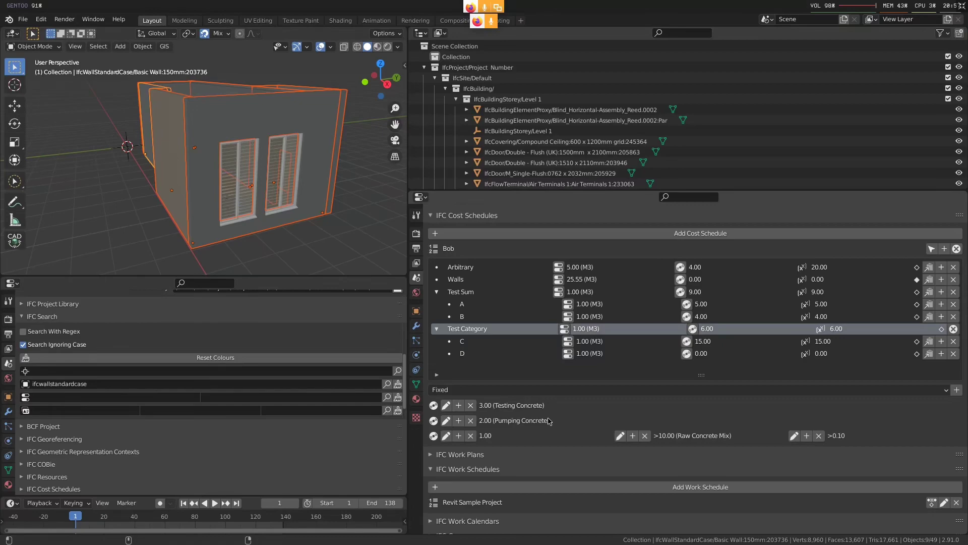
key("super+2")
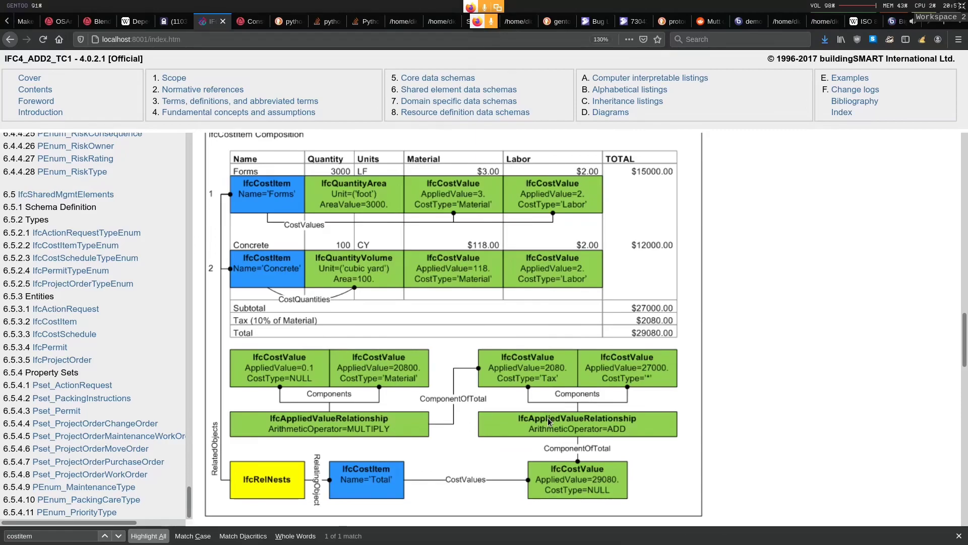
Switch back to Blender, close Test Category's cost values, and delete that cost item from the schedule
key("super+3")
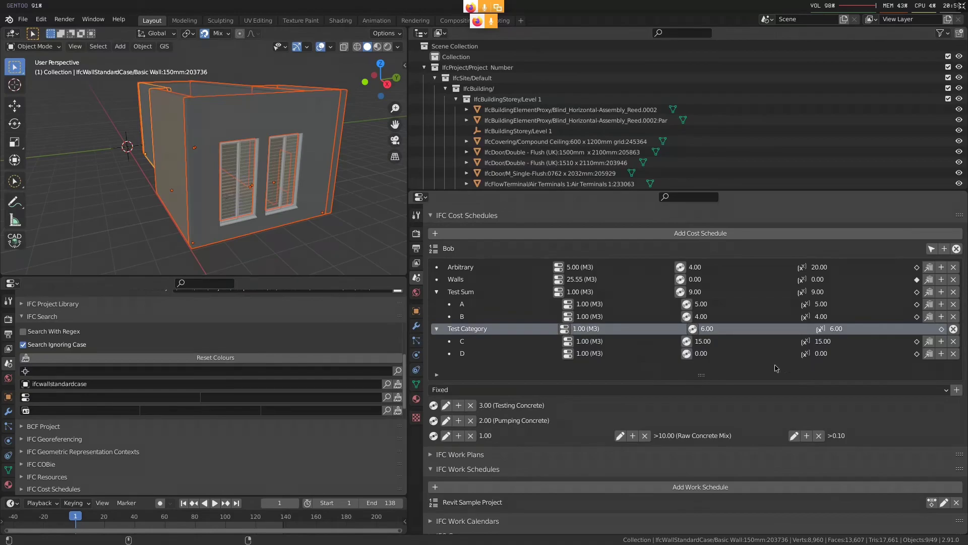
left_click(953, 328)
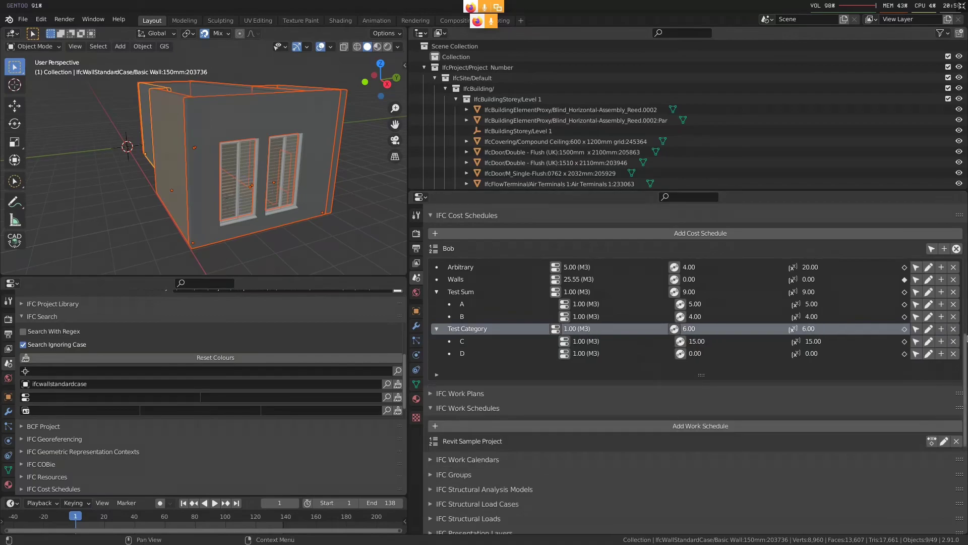
left_click(954, 330)
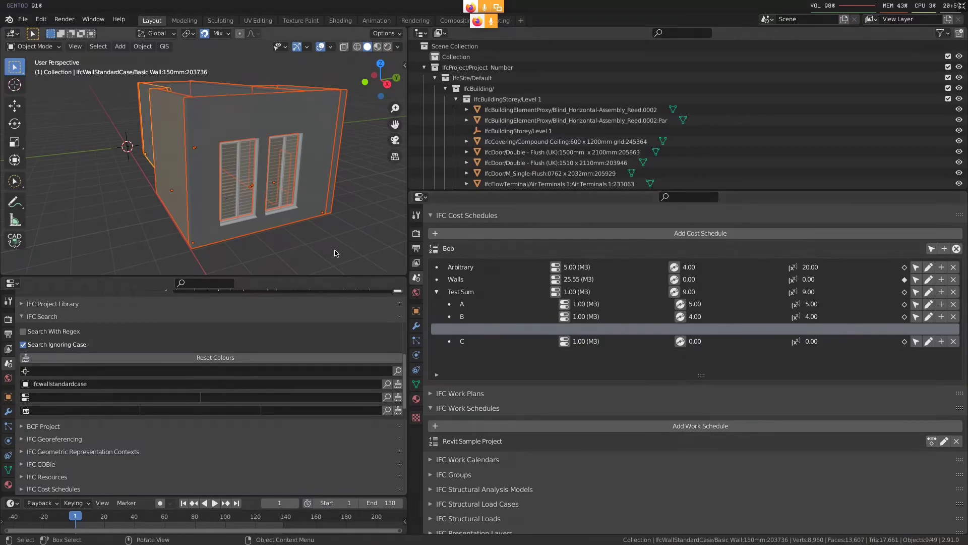
Start a new General file, discarding the current scene, and delete its default objects
key("ctrl+n")
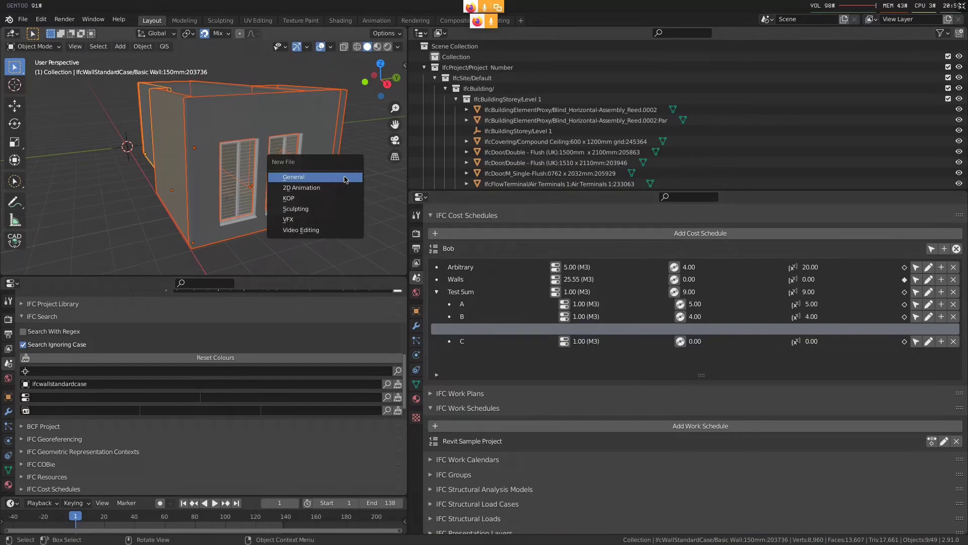
left_click(346, 180)
left_click(437, 296)
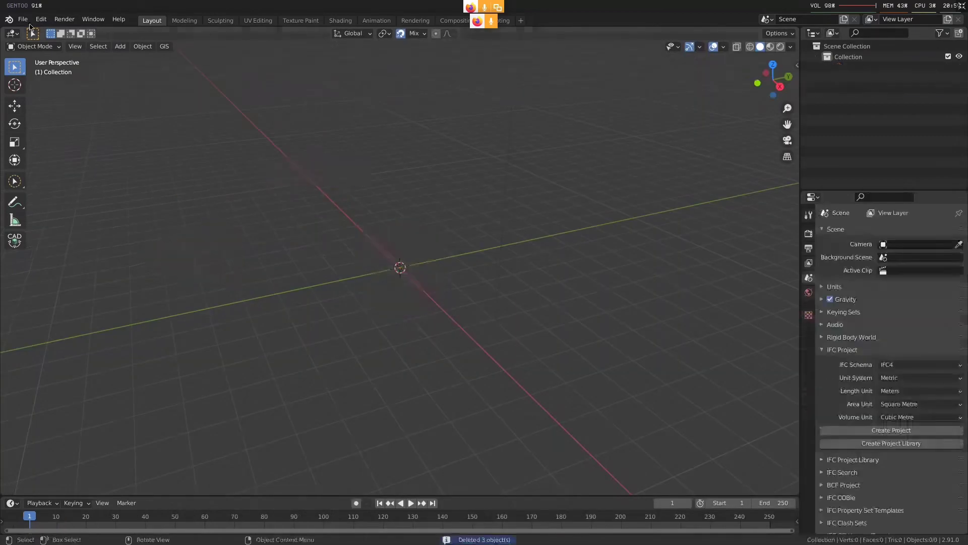
Import the most recent JudgesR IFC file from the Downloads folder, filtering the file list by "ju"
left_click(23, 19)
left_click(162, 277)
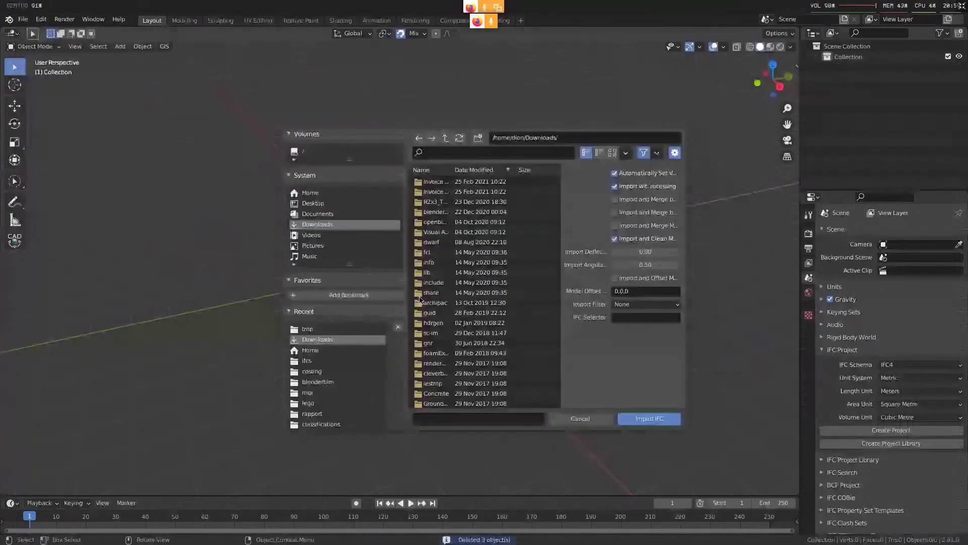
left_click(457, 153)
type("ju")
key("Return")
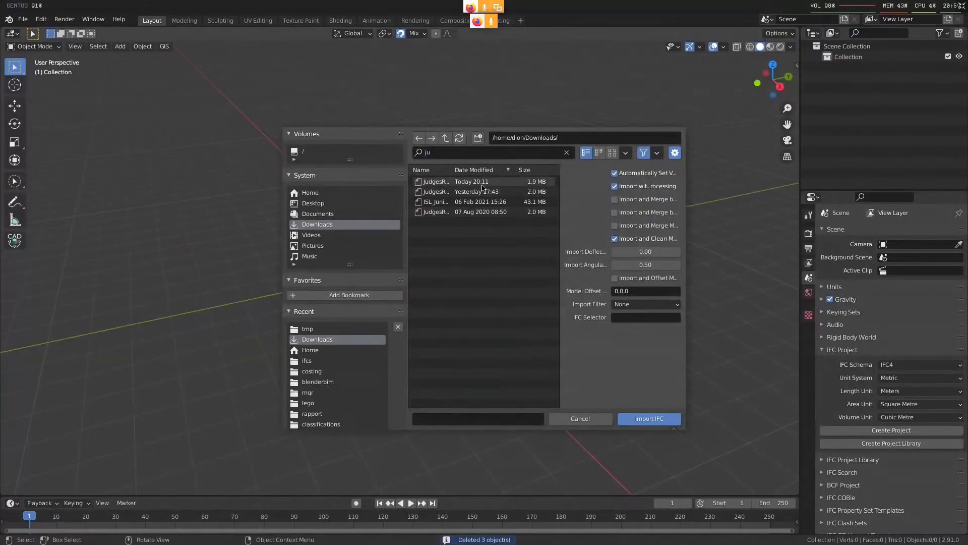
left_click(485, 181)
double_click(486, 181)
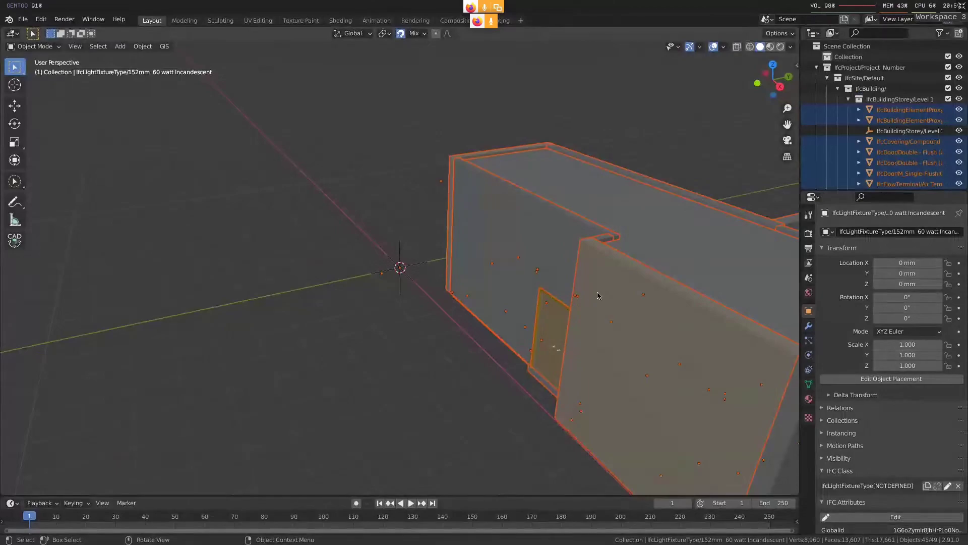
Select the 250 mm basic wall beside the double door and widen the Outliner and Properties area
middle_click_drag(606, 315, 386, 276, "shift")
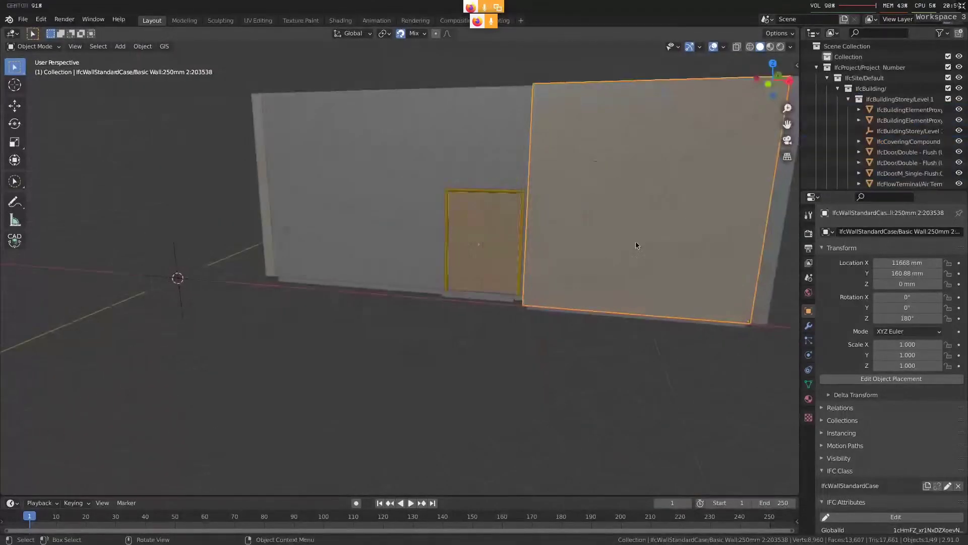
left_click(648, 242)
left_click_drag(800, 230, 435, 231)
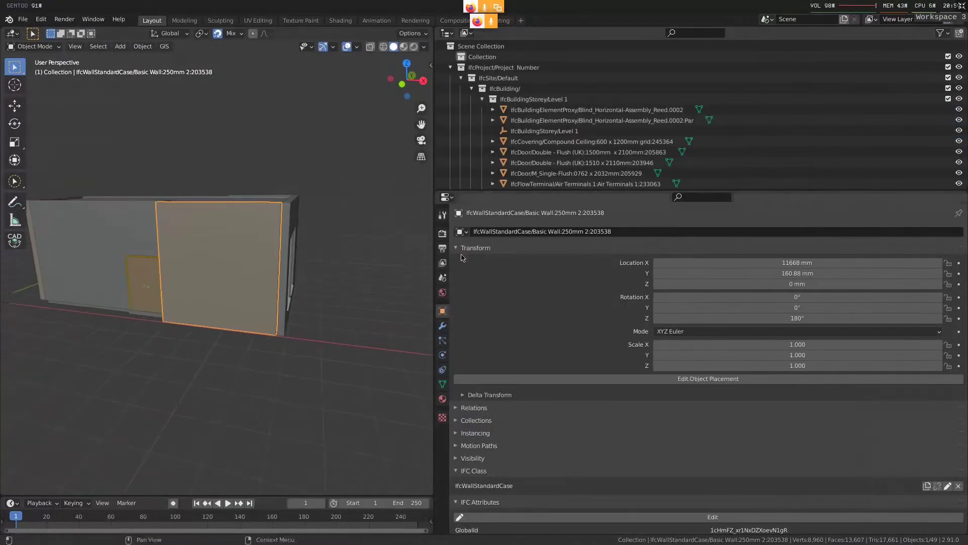
Create an IFC cost schedule in the scene properties, open it for editing, and add one cost item
left_click(442, 277)
scroll(632, 276, "down", 4)
left_click(632, 268)
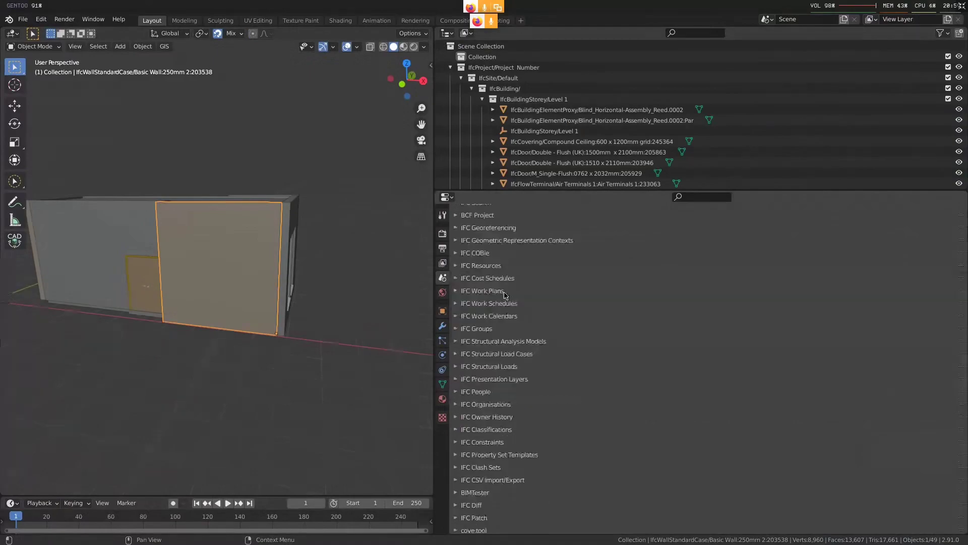
left_click(506, 279)
left_click(686, 294)
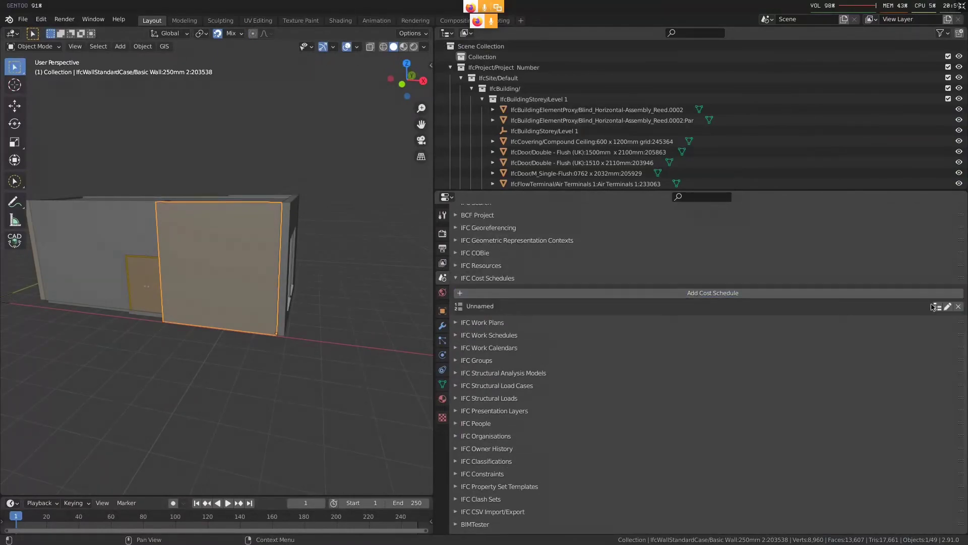
left_click(933, 306)
left_click(948, 306)
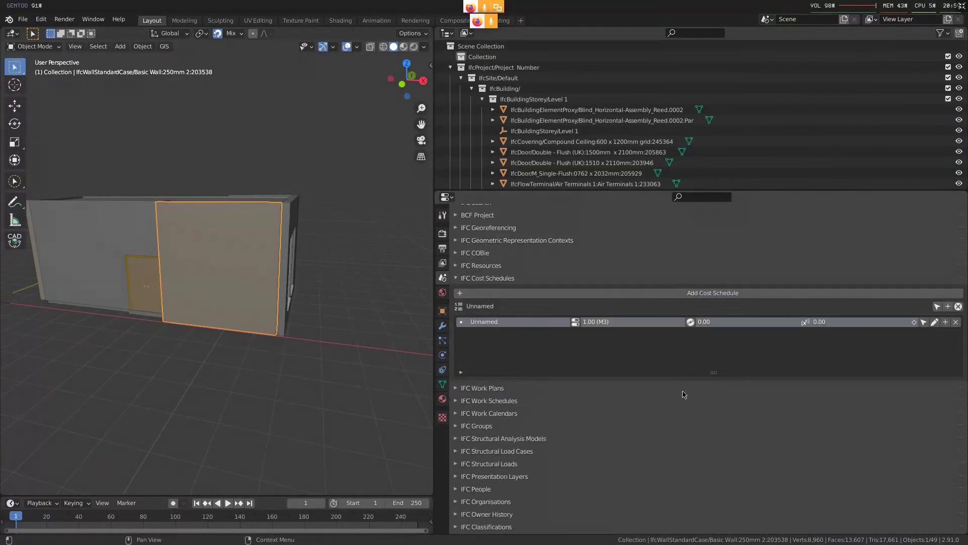
Rename the schedule's cost item as Total
key("super+2")
key("super+3")
double_click(517, 321)
type("Total")
key("Return")
Check the item names in Firefox's IfcCostItem composition figure, and nest two cost items named Forms and Concrete under Total in Blender
key("super+2")
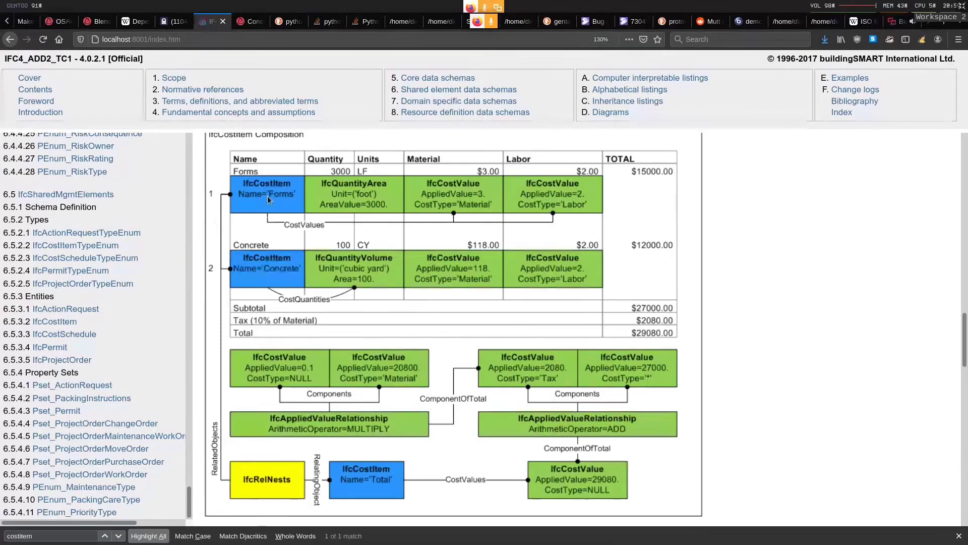
key("super+3")
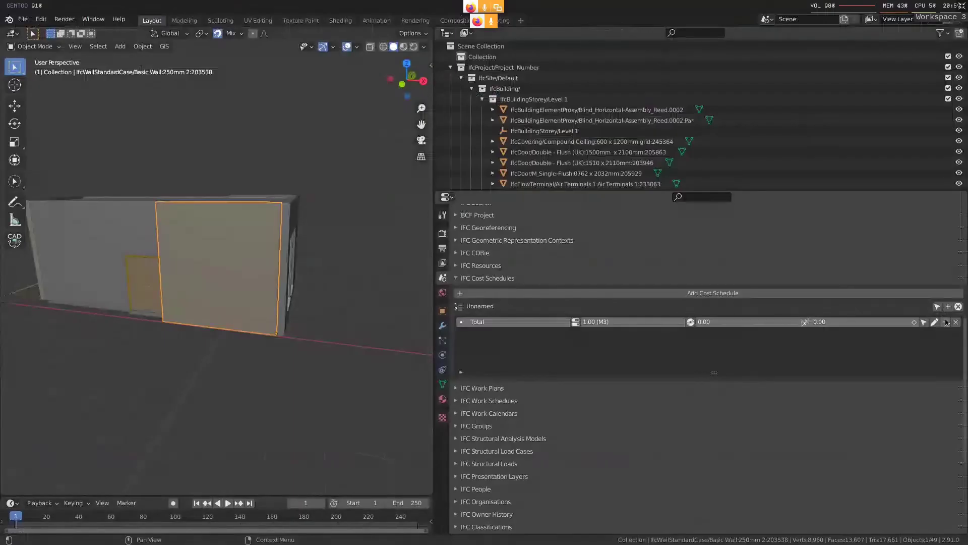
left_click(946, 323)
left_click(946, 322)
double_click(508, 332)
type("Fl")
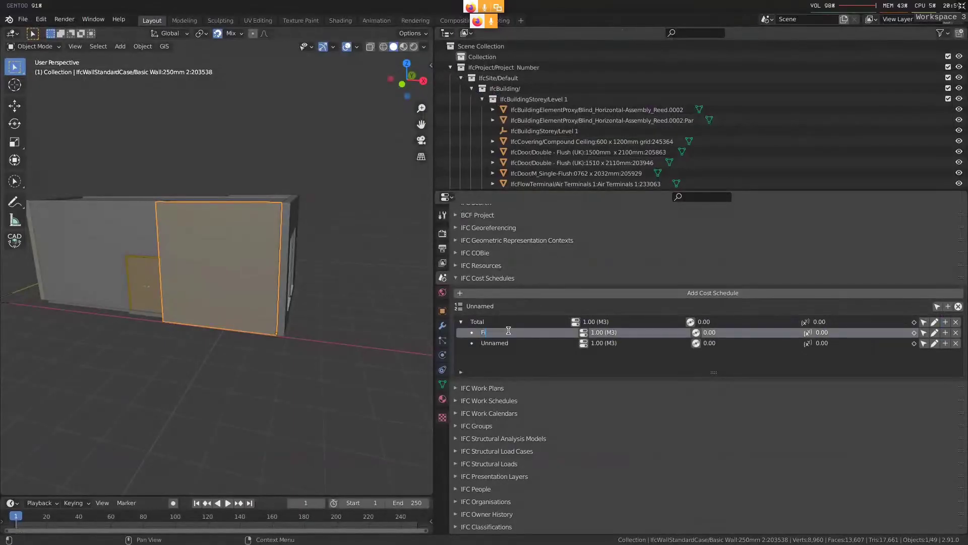
type("orms")
left_click(508, 342)
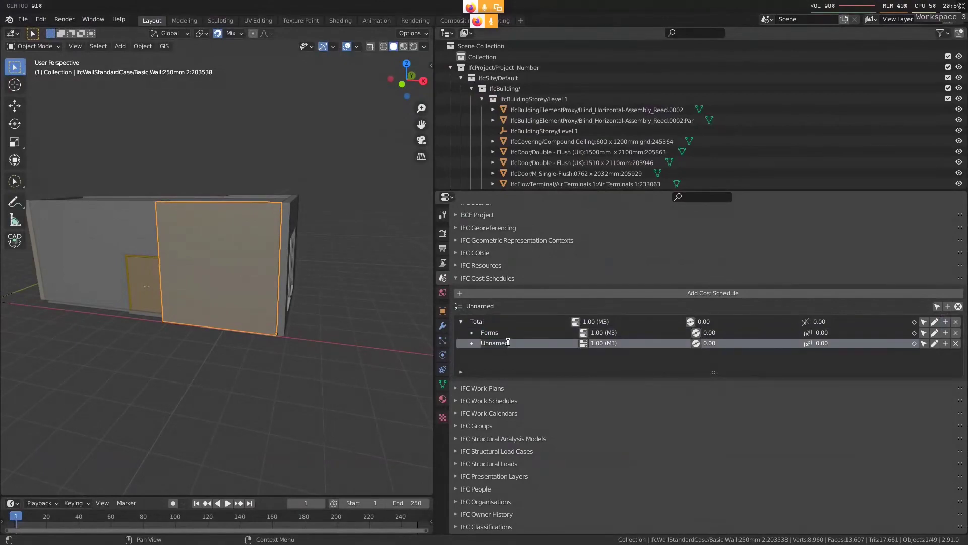
type("Concrete")
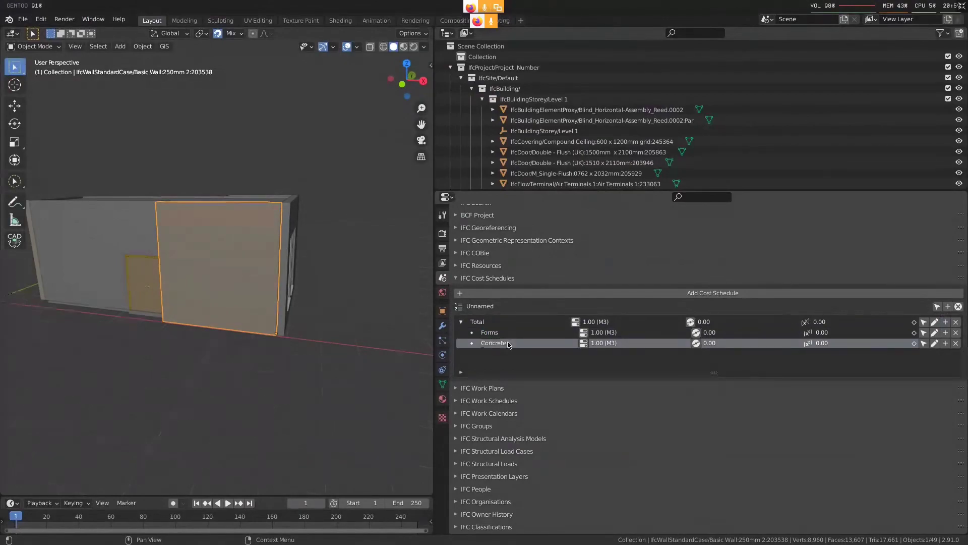
Check the Forms quantity in Firefox's figure, and give Forms an IfcQuantityArea with an AreaValue of 3000 in Blender
key("super+2")
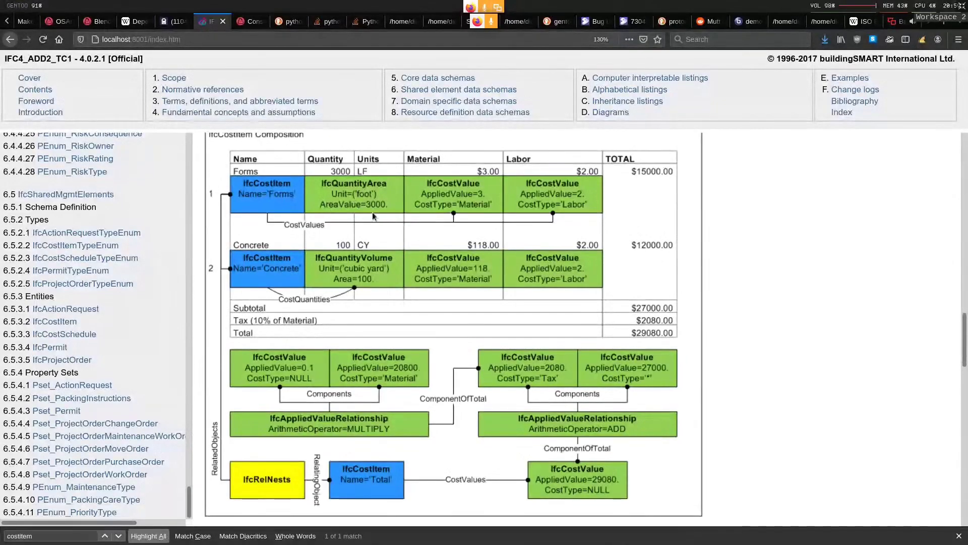
key("super+3")
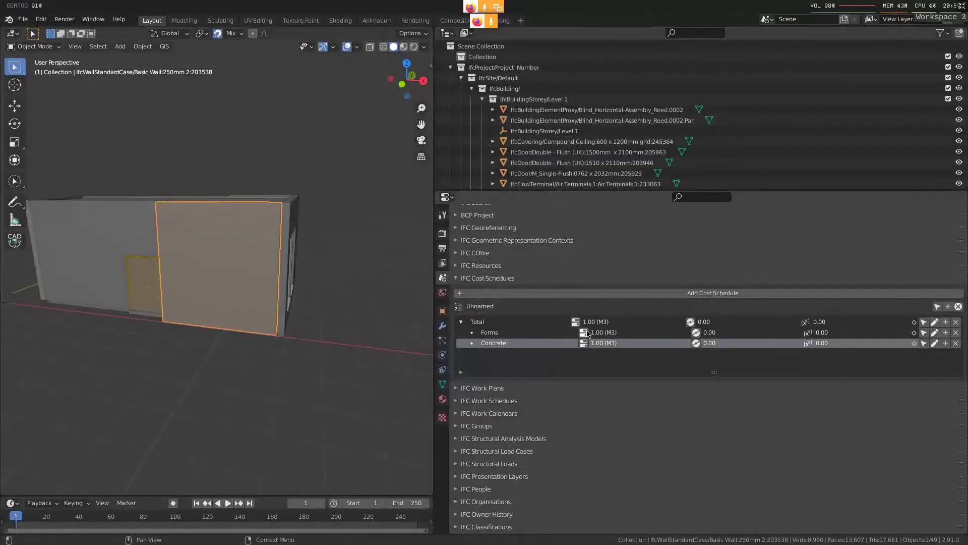
left_click(589, 333)
left_click(574, 410)
left_click(958, 385)
left_click(947, 398)
left_click(803, 443)
type("3000")
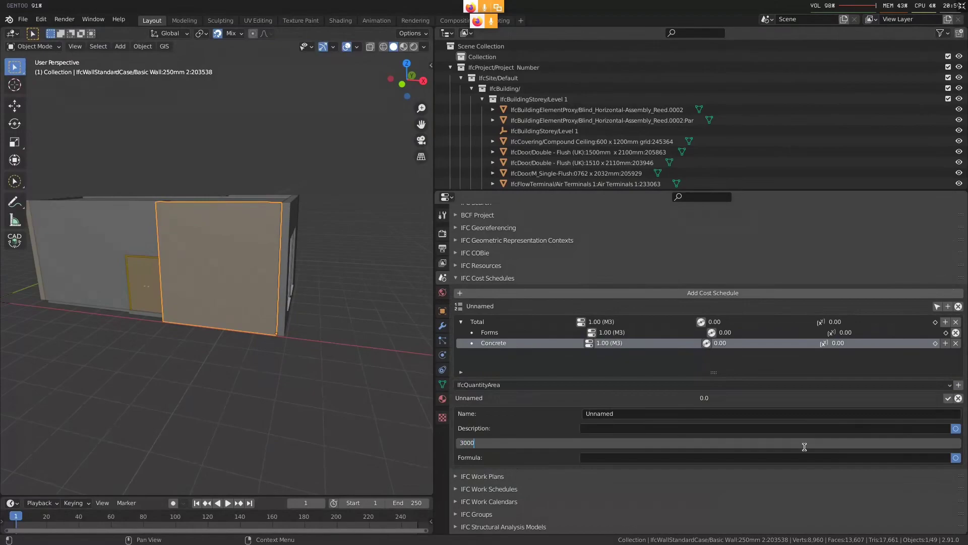
key("Return")
left_click(948, 398)
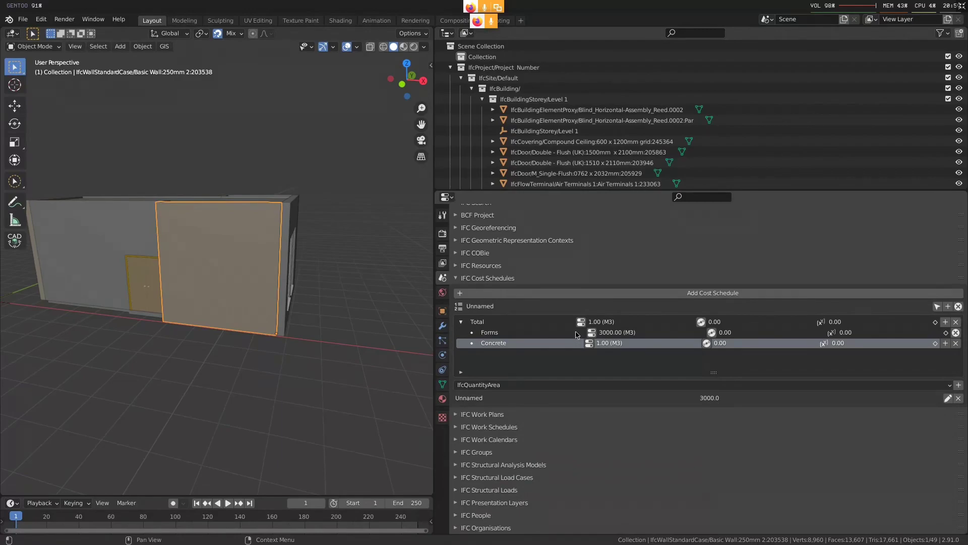
Check the Concrete quantity in Firefox's figure, and give Concrete an IfcQuantityArea with an AreaValue of 100 in Blender
key("super+Left")
key("super+Left")
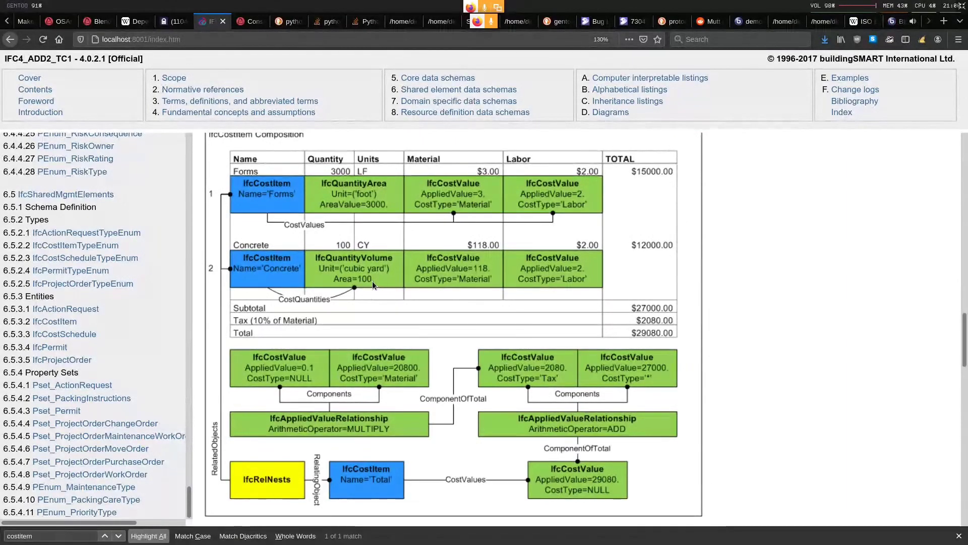
key("super+3")
left_click(958, 386)
left_click(948, 398)
left_click(862, 442)
type("100")
key("Return")
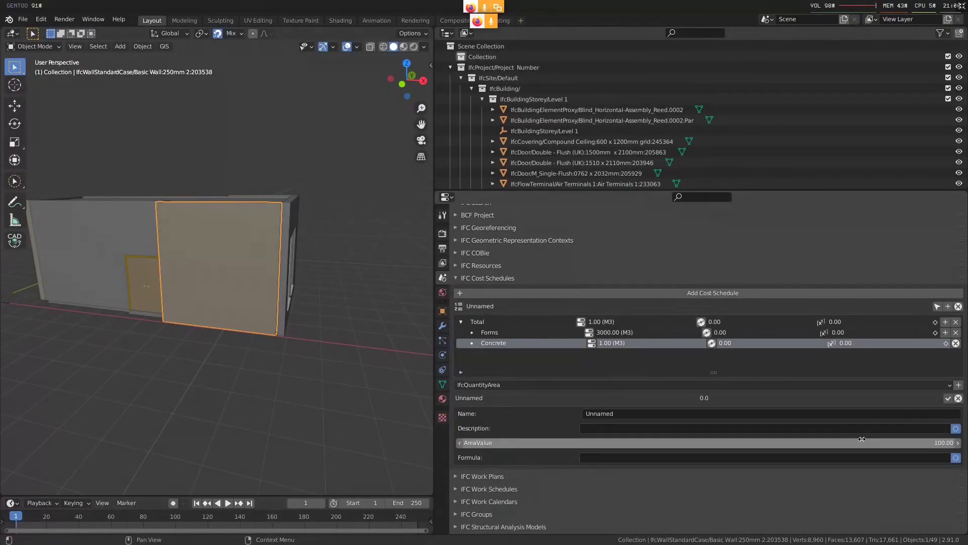
left_click(948, 397)
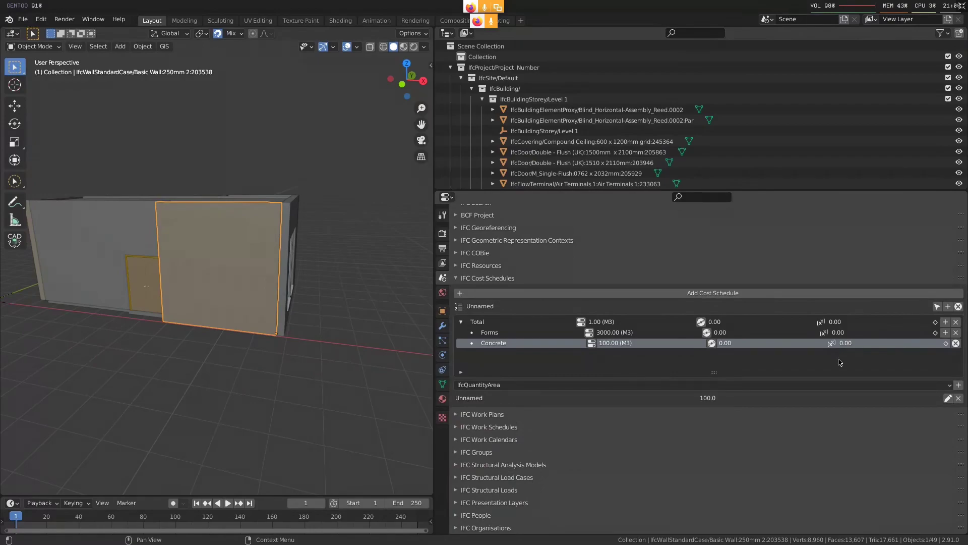
Check the Forms cost values in Firefox's figure, and add a cost value with the category Material to Forms in Blender
key("super+2")
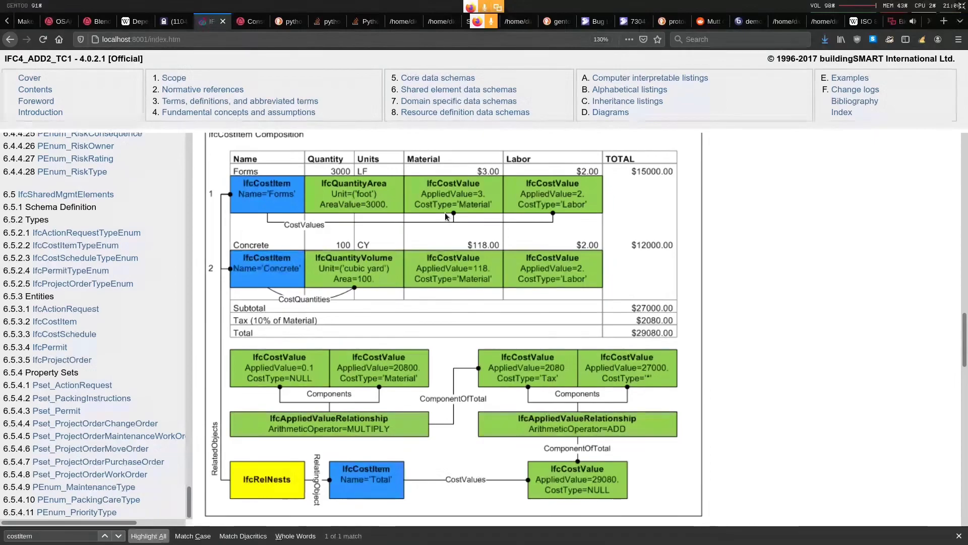
key("super+3")
left_click(521, 384)
left_click(521, 420)
left_click(818, 384)
type("Materia")
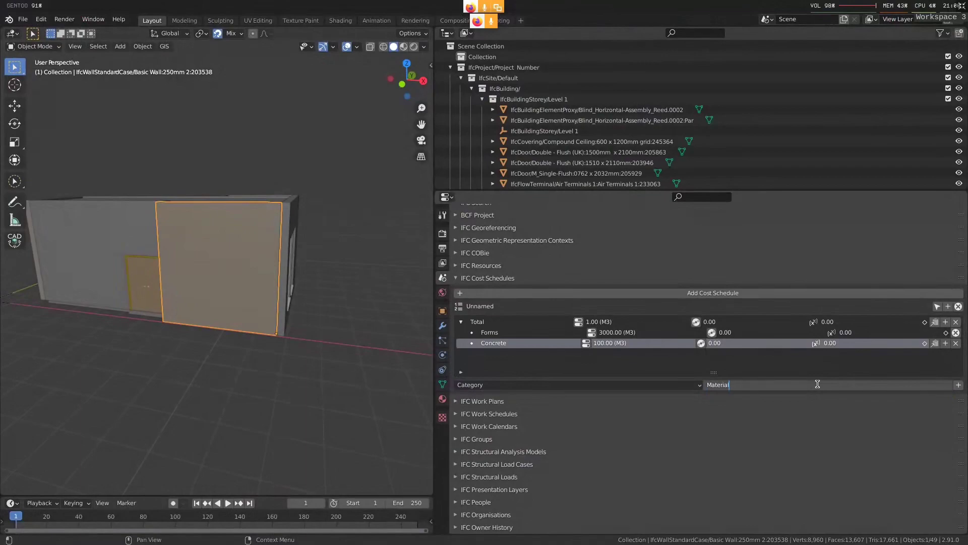
type("l")
key("Return")
left_click(958, 384)
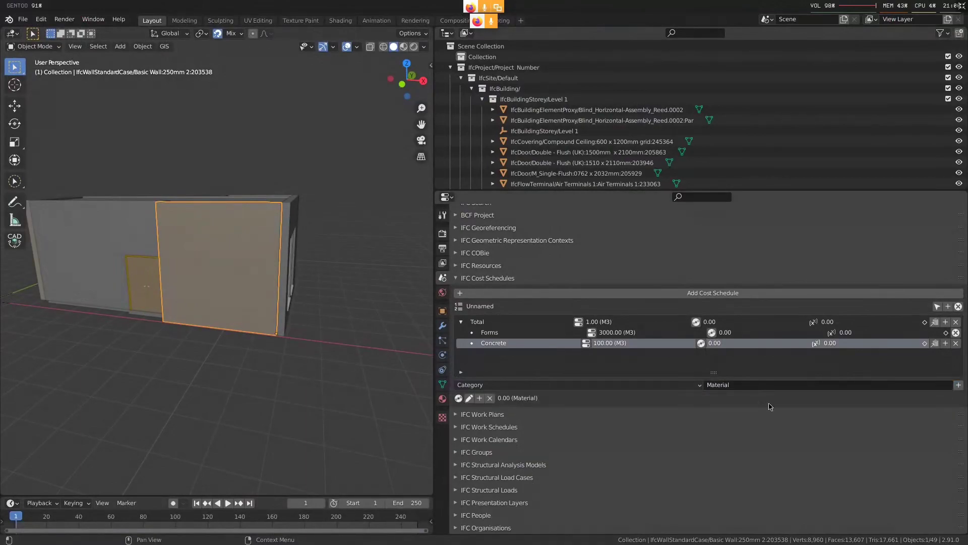
Set the applied value of Forms' Material cost value to 3
left_click(469, 398)
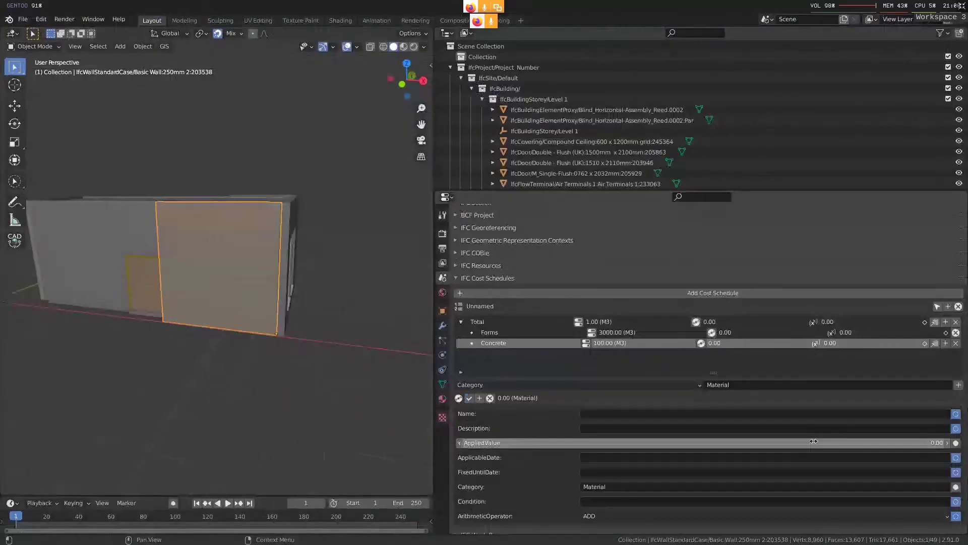
type("3")
key("Return")
left_click(469, 397)
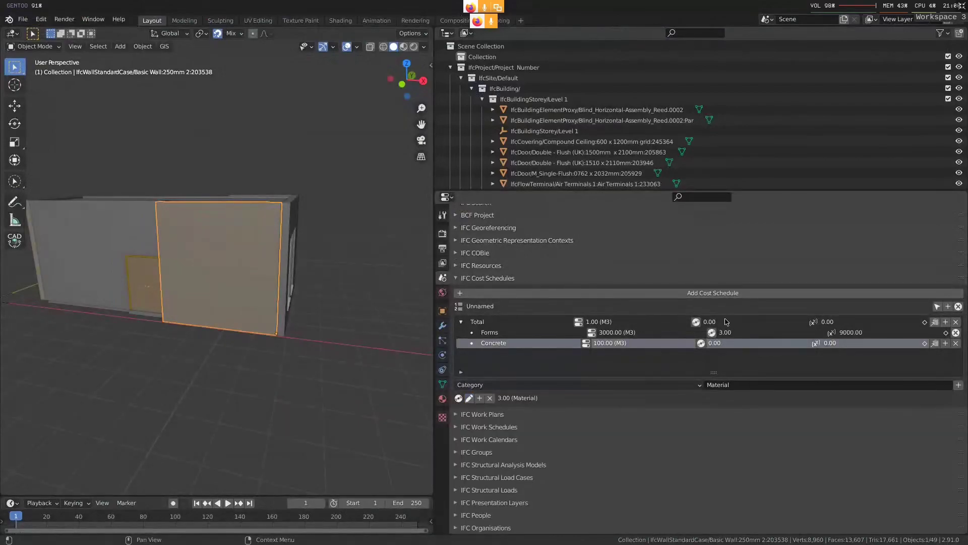
Check Concrete's material rate in Firefox's figure, and add a Material cost value with an applied value of 118 to Concrete in Blender
key("super+2")
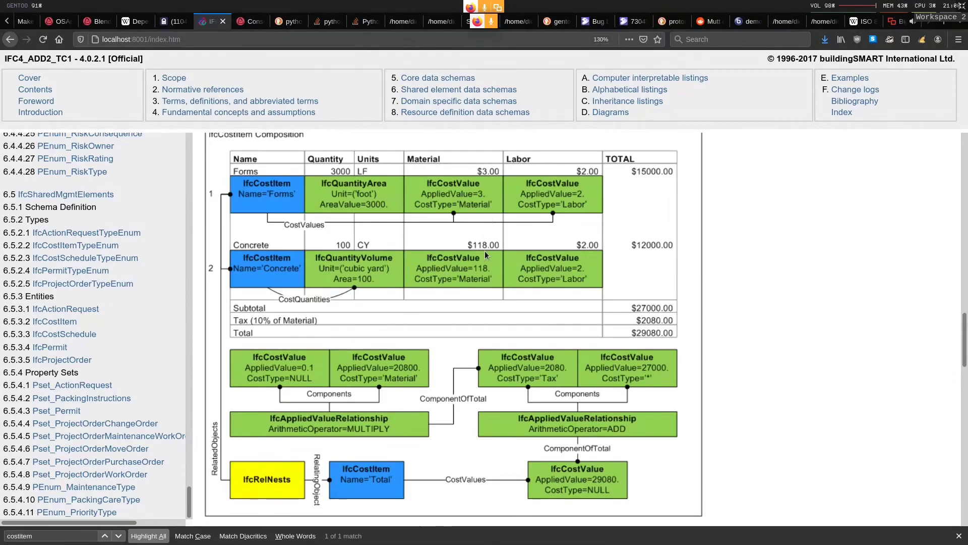
key("super+3")
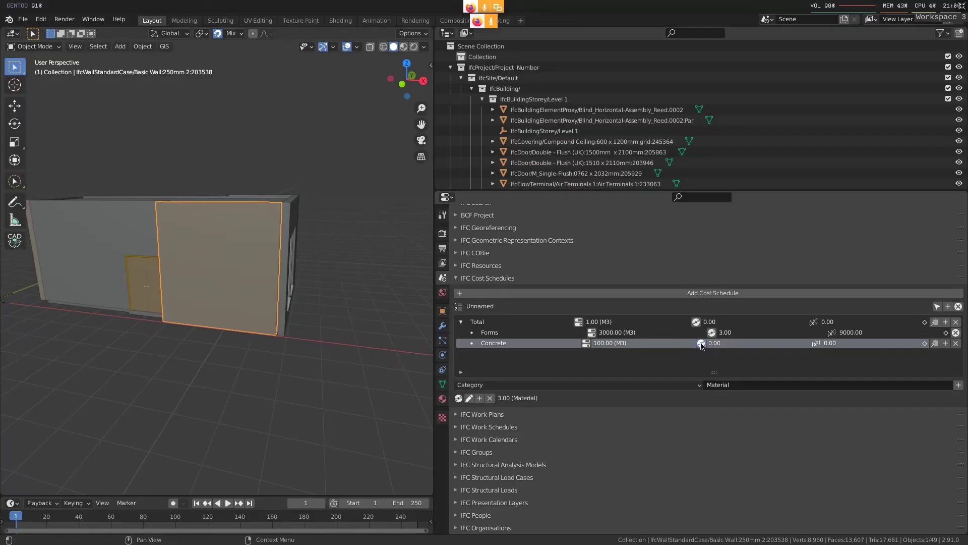
left_click(701, 344)
left_click(958, 385)
left_click(469, 398)
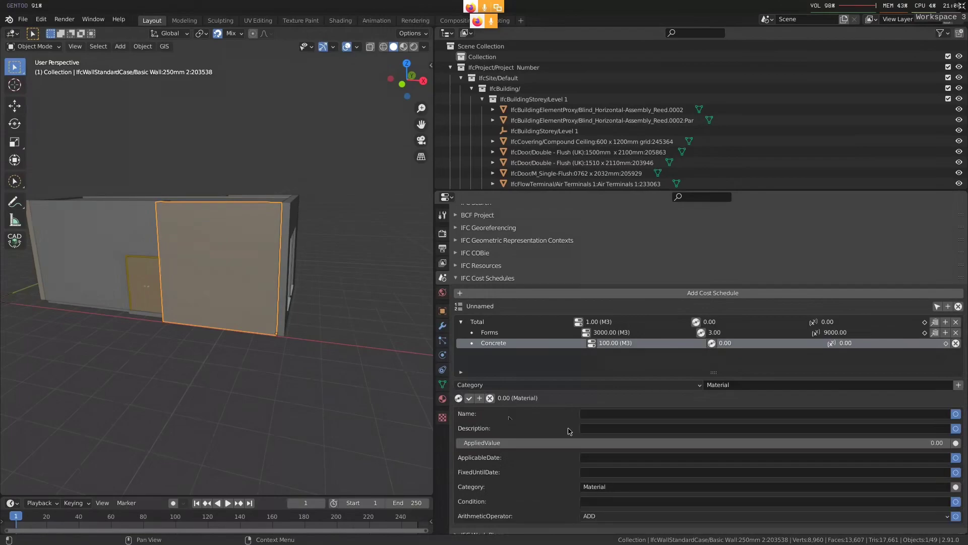
left_click(675, 446)
type("118")
key("Return")
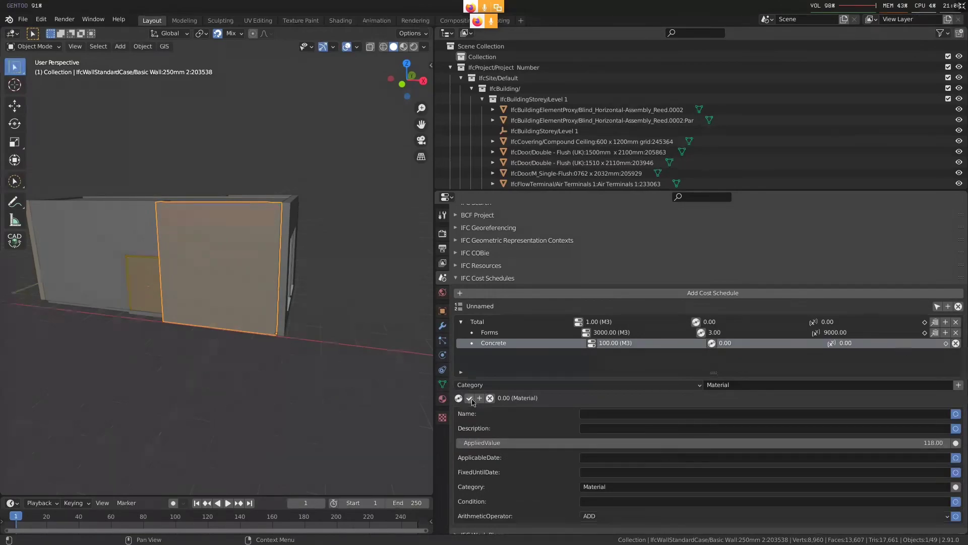
Check the labor cost in Firefox's figure, and add a second cost value with the category Labour to Forms in Blender
key("super+2")
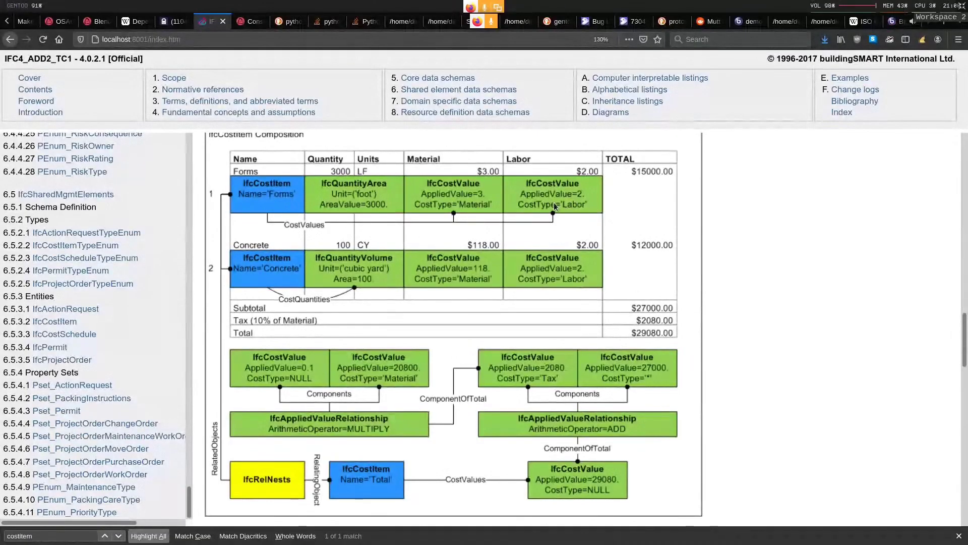
key("super+3")
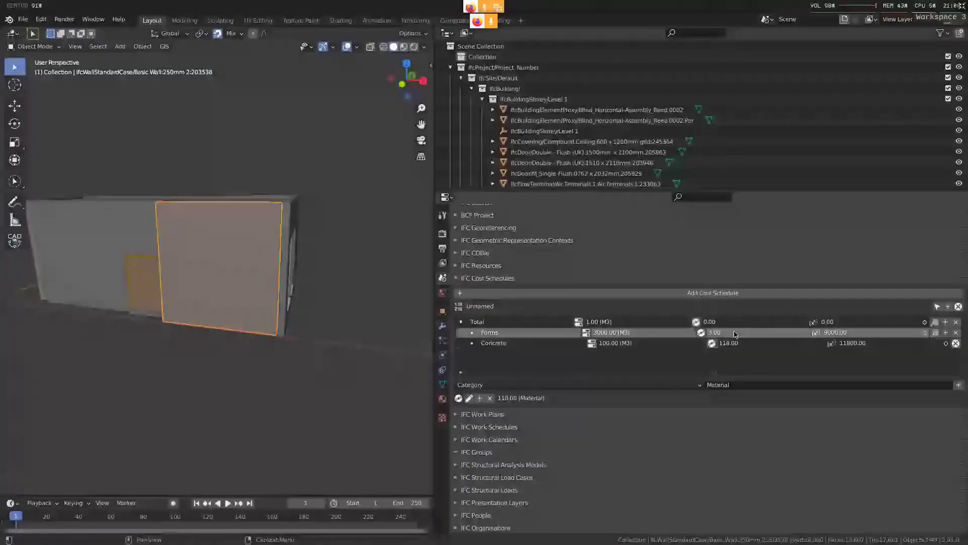
left_click(746, 385)
type("Labour")
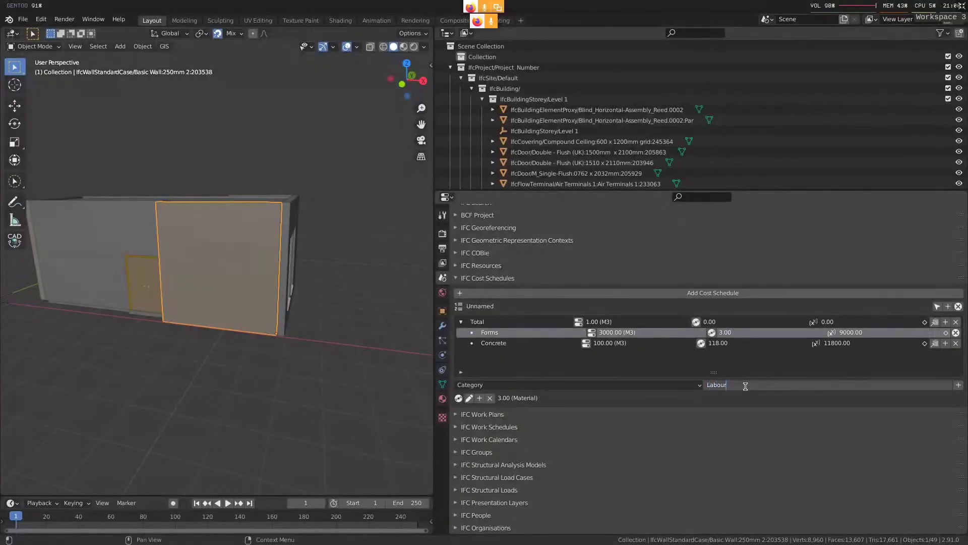
key("Return")
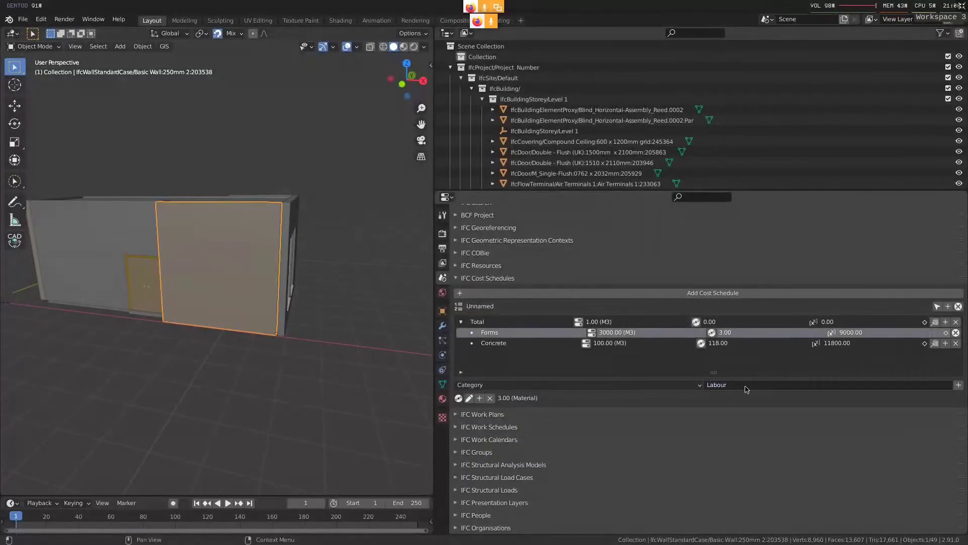
left_click(958, 385)
Set the applied value of Forms' Labour cost value to 2
left_click(469, 411)
left_click(930, 456)
type("2")
key("Return")
left_click(469, 411)
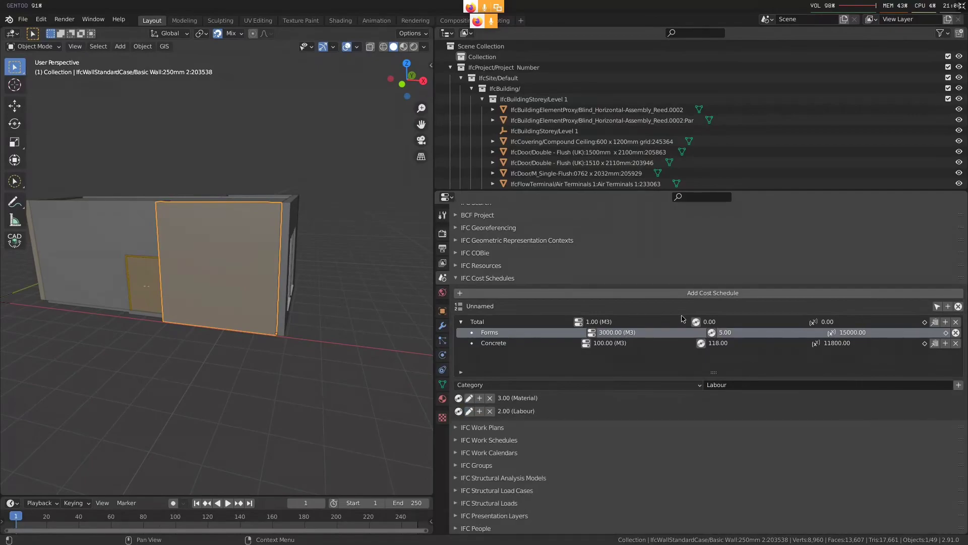
Add a Labour cost value of 2 to Concrete, compare the item totals with Firefox's figure, and finish editing Concrete's cost values in Blender
left_click(701, 344)
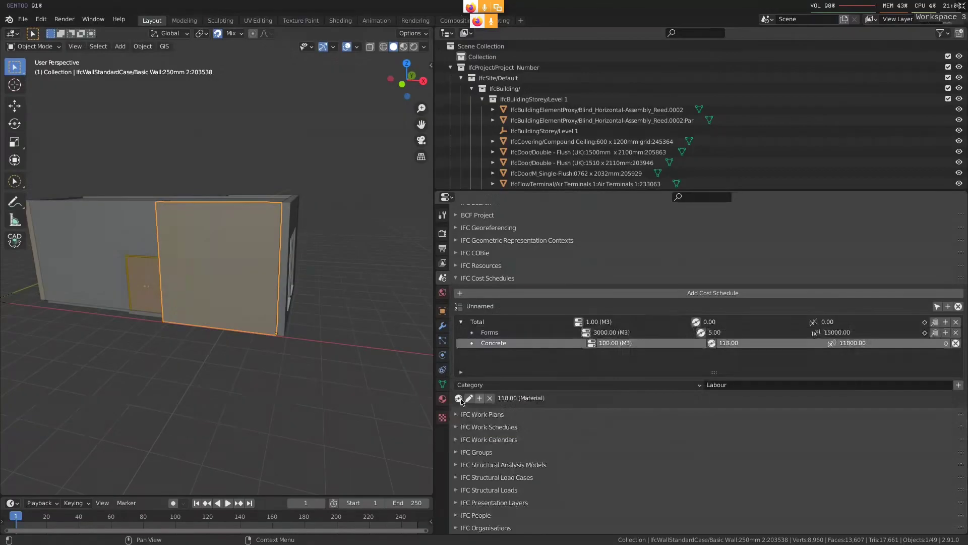
left_click(958, 385)
type("2")
key("Return")
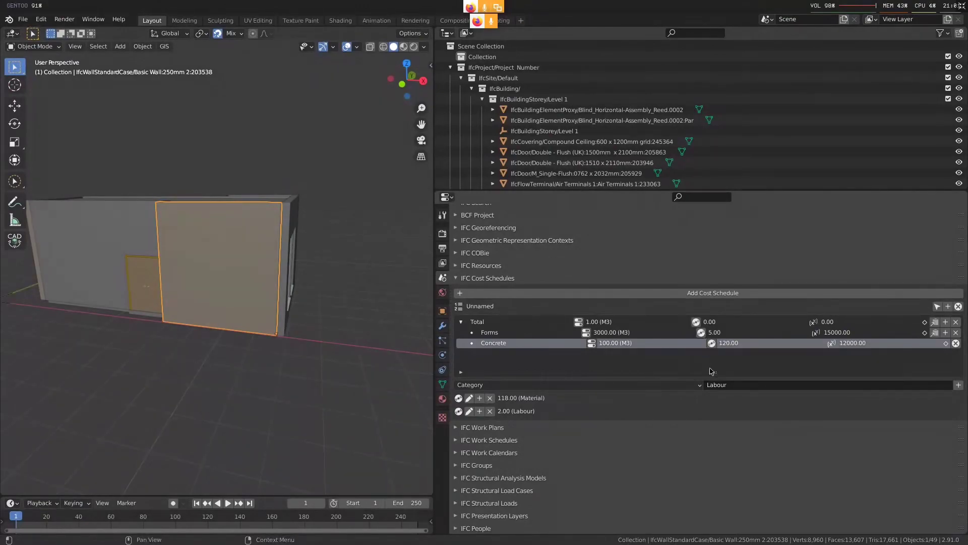
key("super+2")
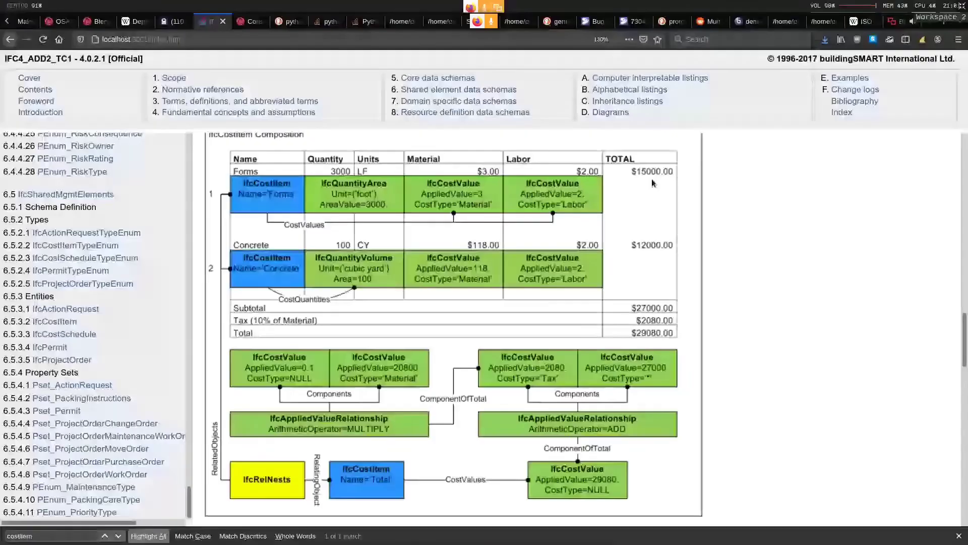
key("super+3")
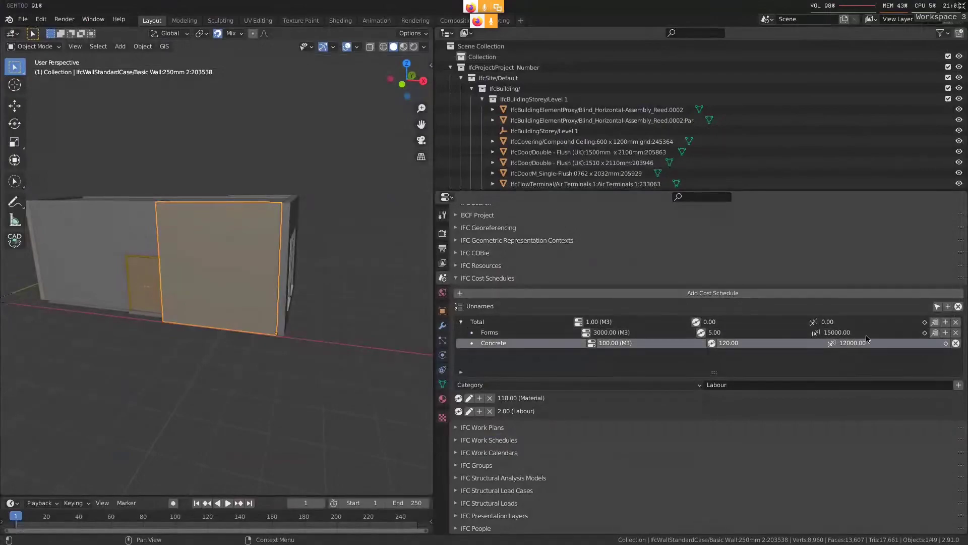
left_click(955, 343)
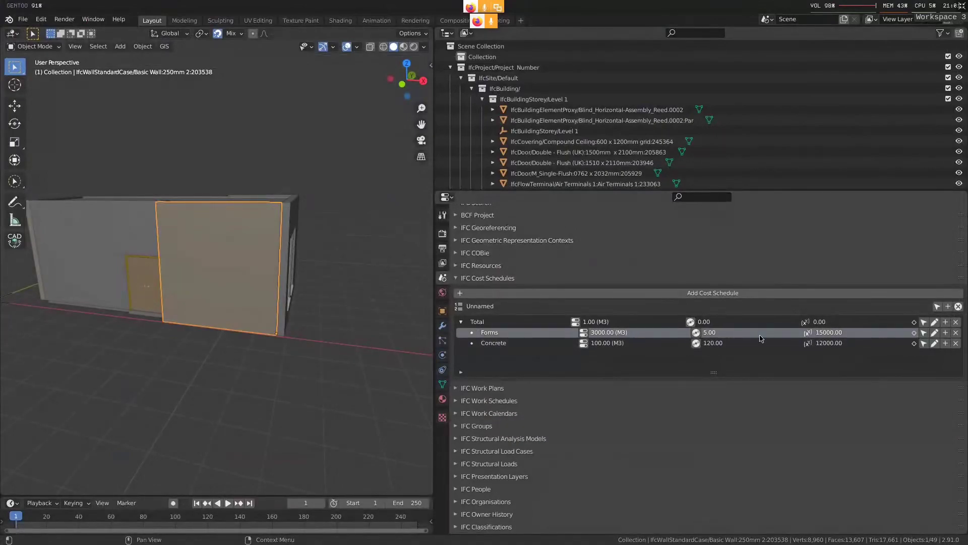
Check Total's cost structure in Firefox's figure, and add a Fixed cost value with the arithmetic operator ADD to Total in Blender
left_click(650, 323)
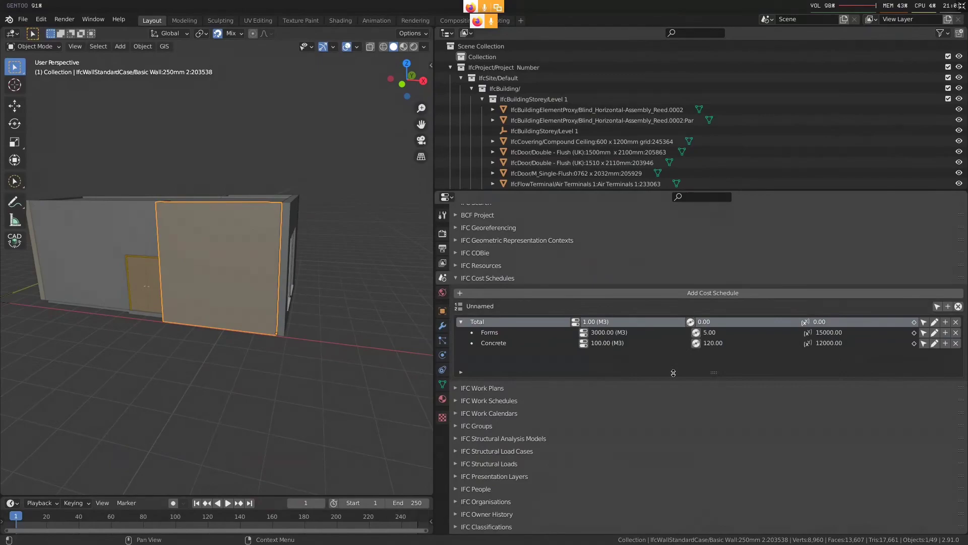
key("super+2")
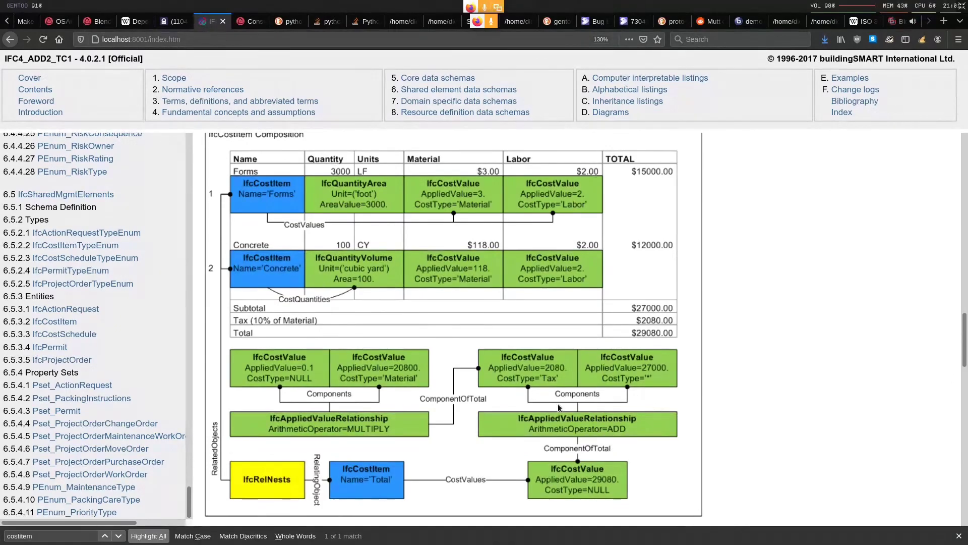
key("super+3")
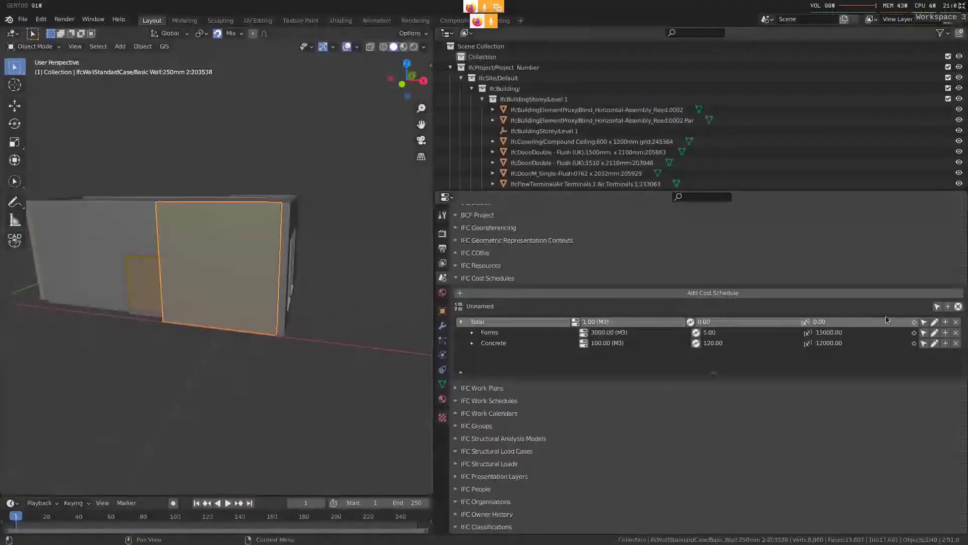
key("super+2")
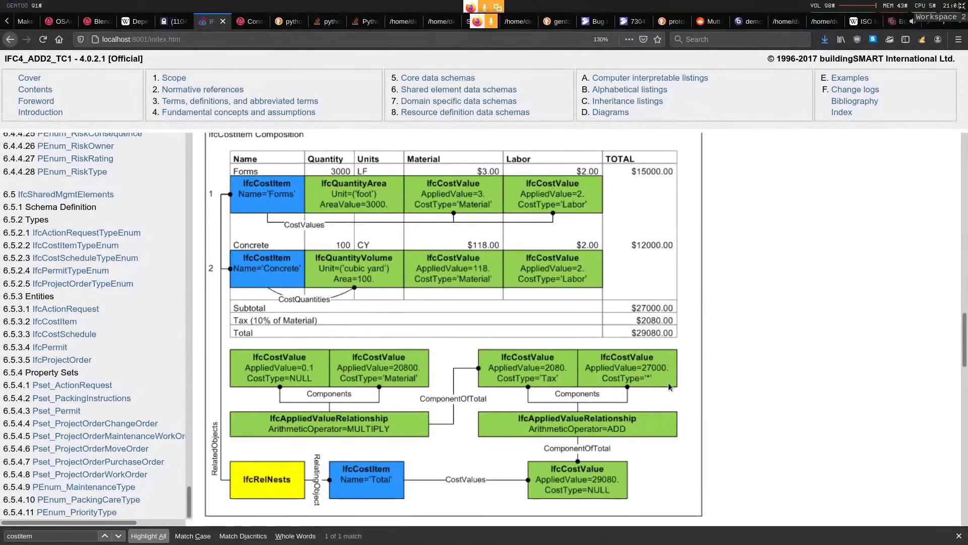
key("super+3")
left_click(557, 384)
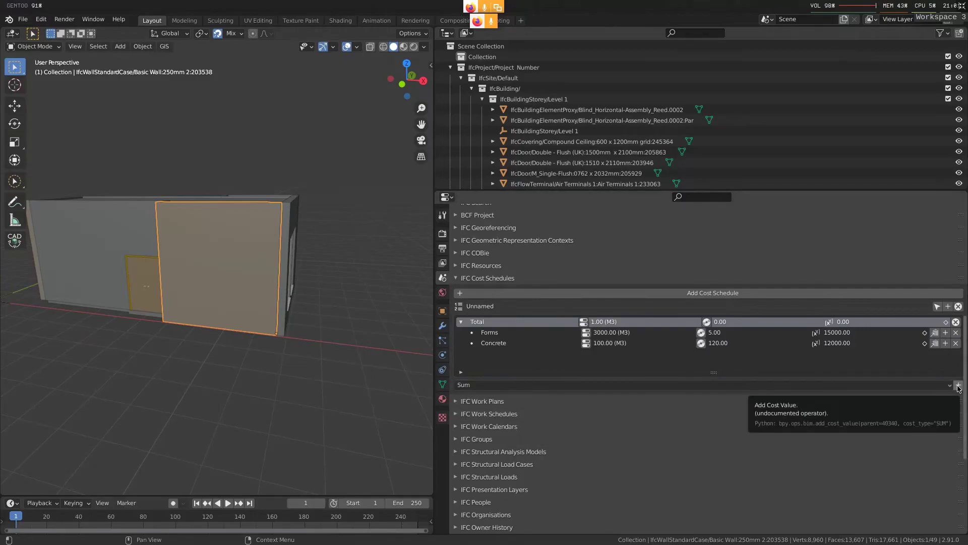
left_click(941, 385)
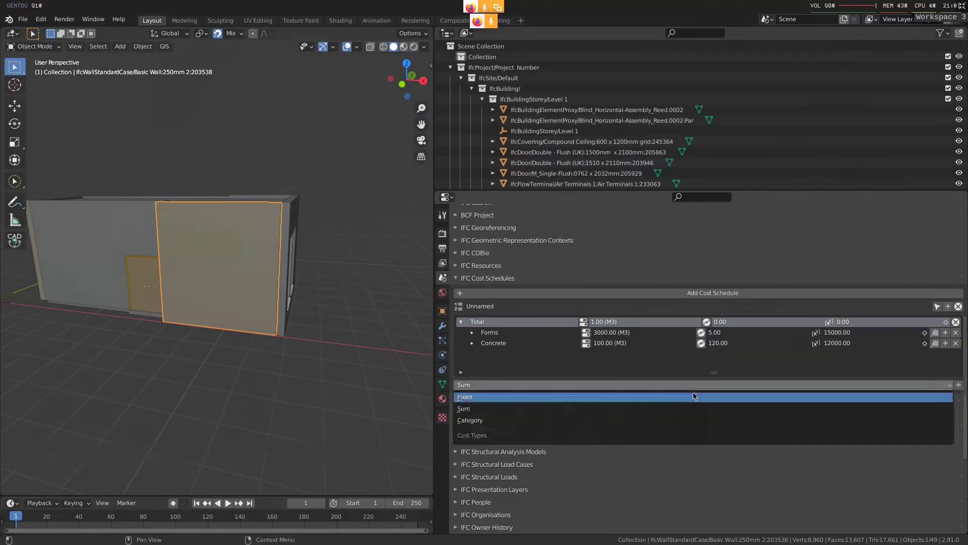
left_click(694, 396)
scroll(478, 405, "down", 1)
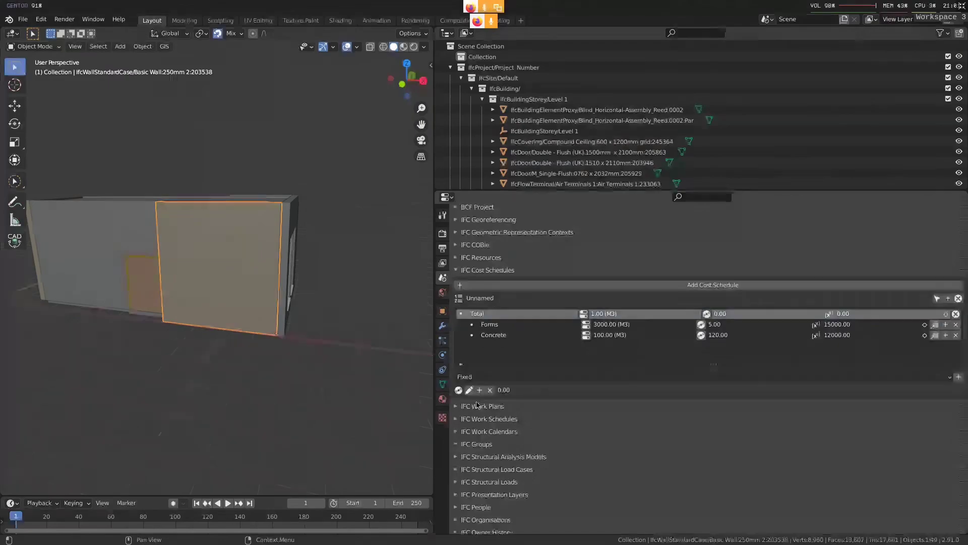
left_click(468, 390)
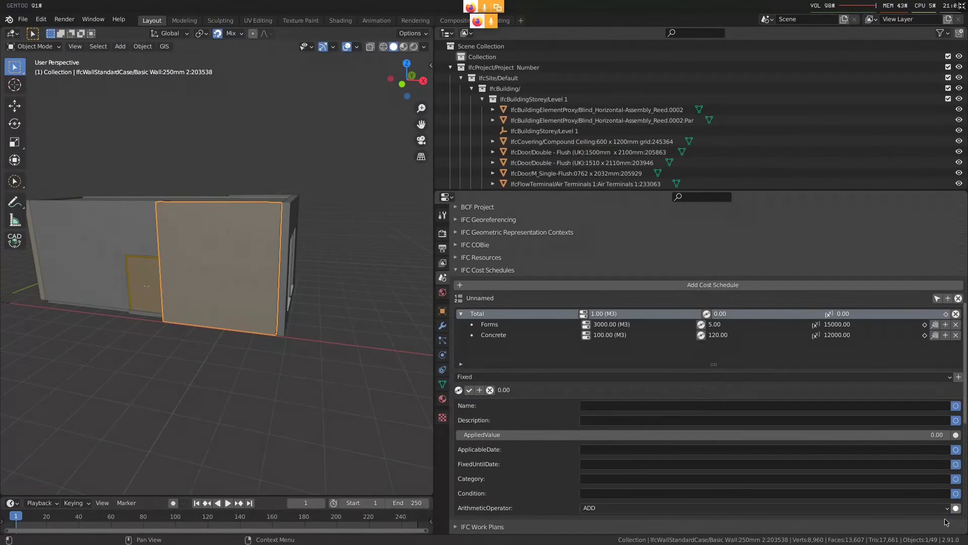
left_click(469, 390)
Add a Sum component under Total's cost value, removing the Fixed component first added there
left_click(479, 391)
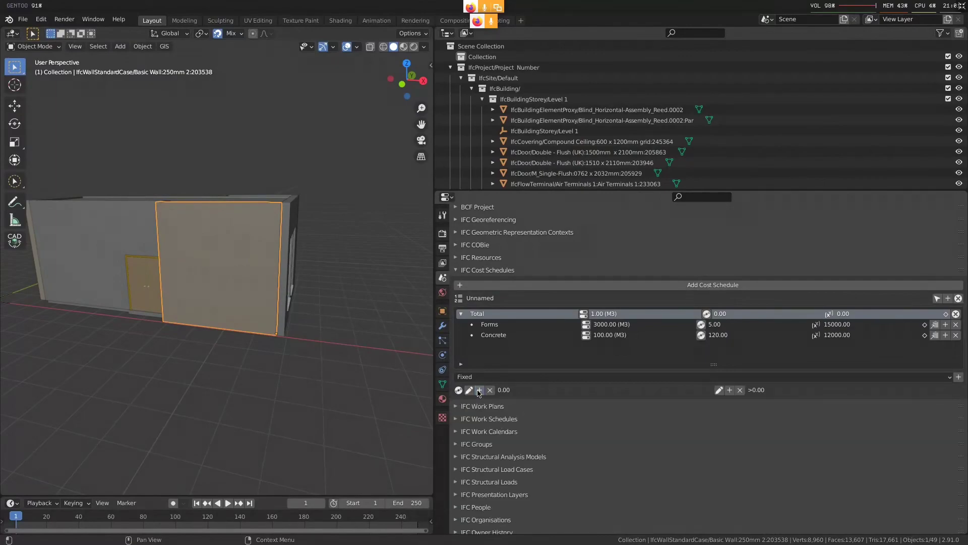
left_click(740, 390)
left_click(575, 376)
left_click(514, 399)
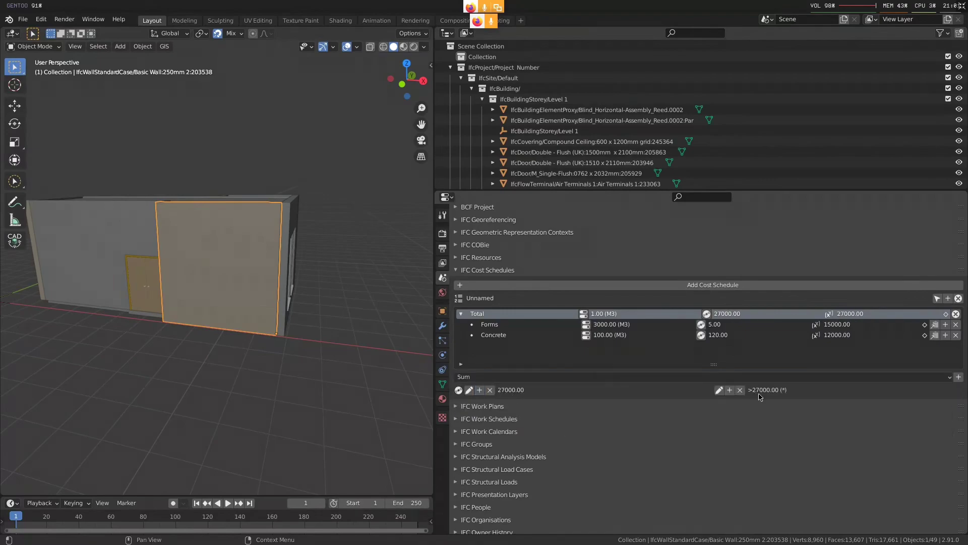
Check the tax component in Firefox's figure, and add a Category component named Tax under Total's cost value in Blender
key("super+2")
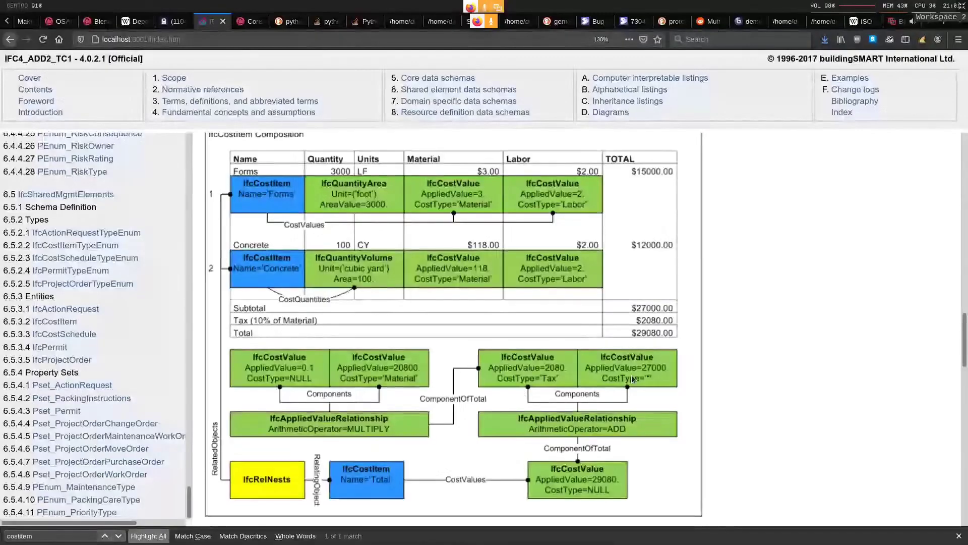
key("super+3")
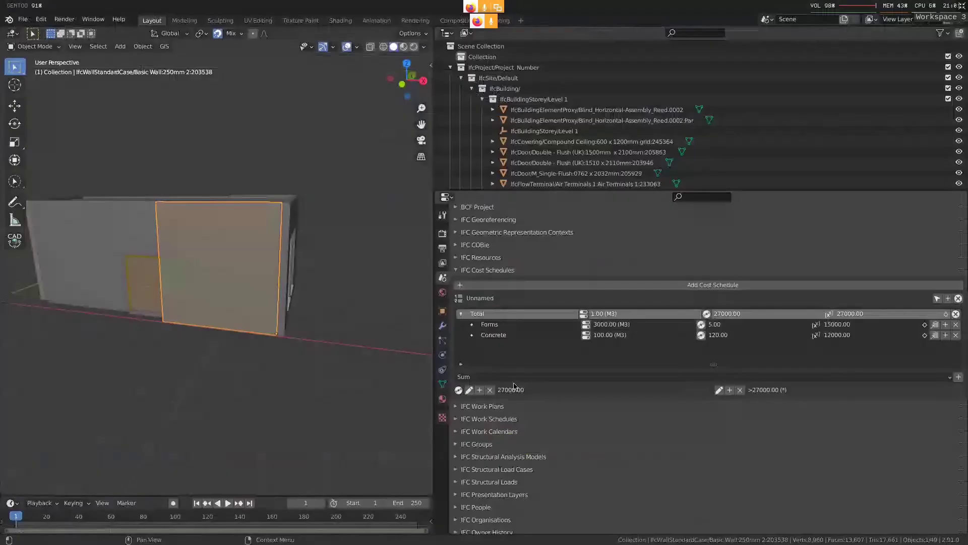
left_click(485, 381)
left_click(521, 410)
left_click(752, 378)
type("Tax")
key("Return")
left_click(479, 390)
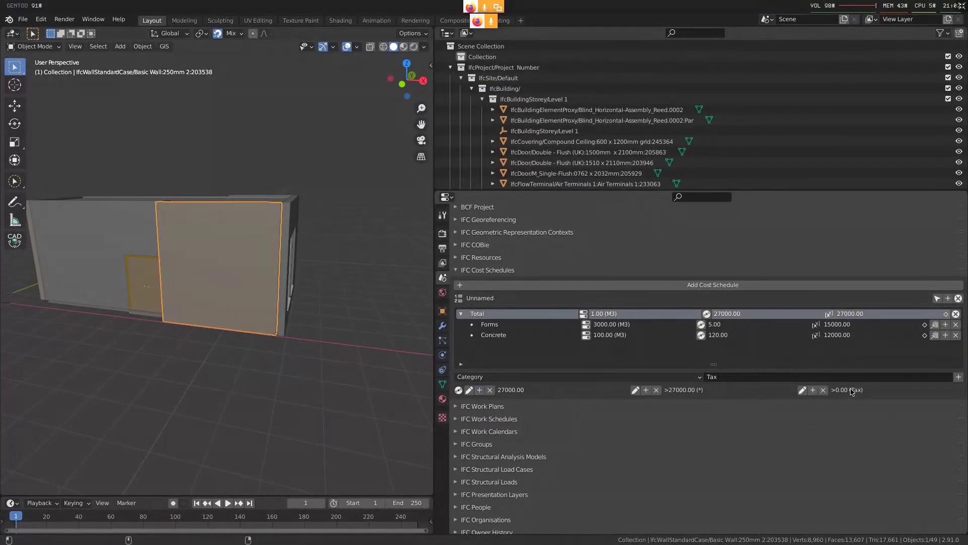
Check the tax relationship's operator in Firefox's figure, and set the Tax component's arithmetic operator to MULTIPLY in Blender
key("super+2")
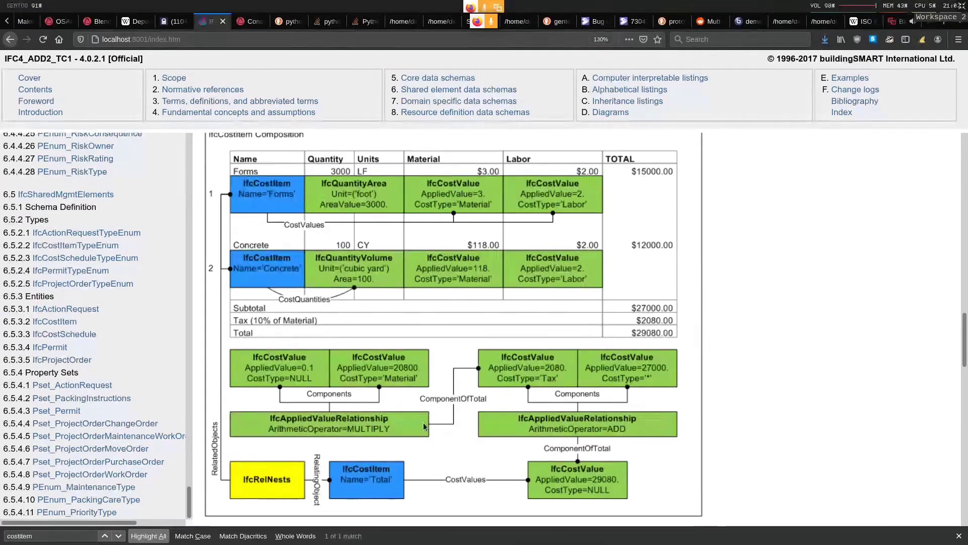
key("super+3")
left_click(802, 390)
left_click(625, 507)
left_click(629, 472)
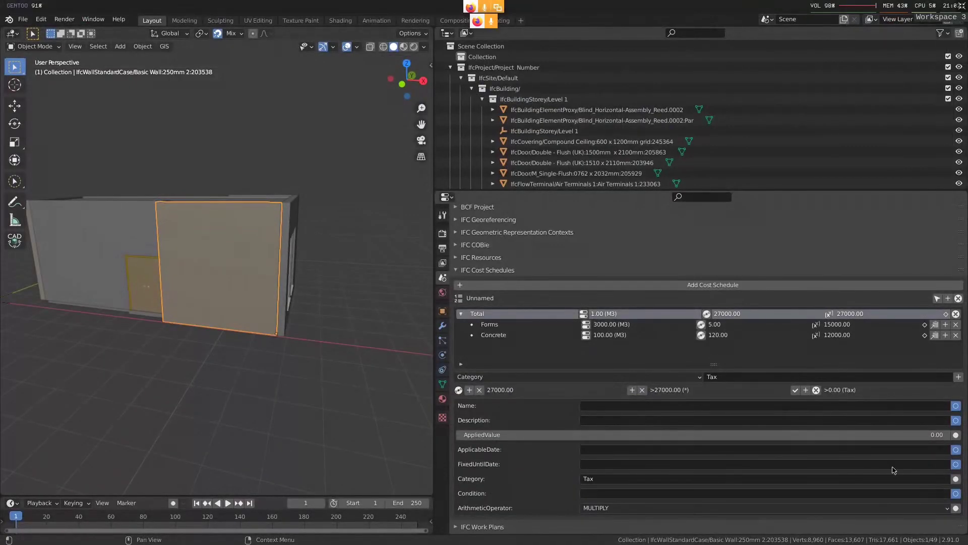
scroll(529, 422, "down", 1)
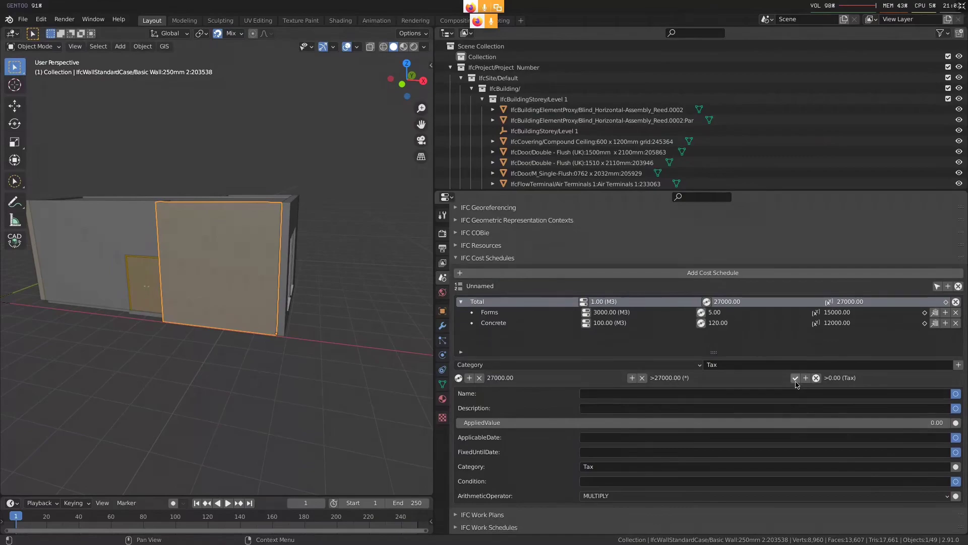
left_click(795, 378)
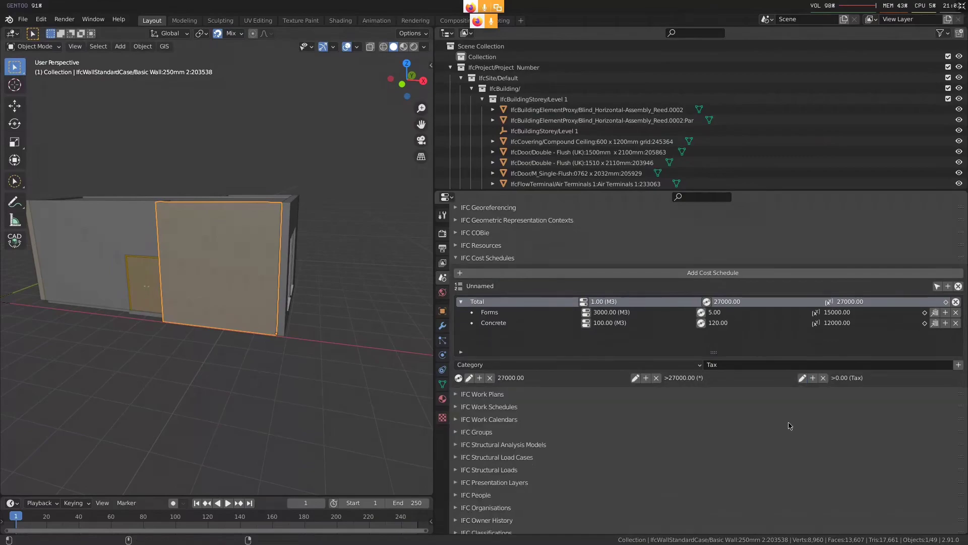
Check the tax sub-components in Firefox's figure, and add a Category component named Material under the Tax component in Blender
key("super+2")
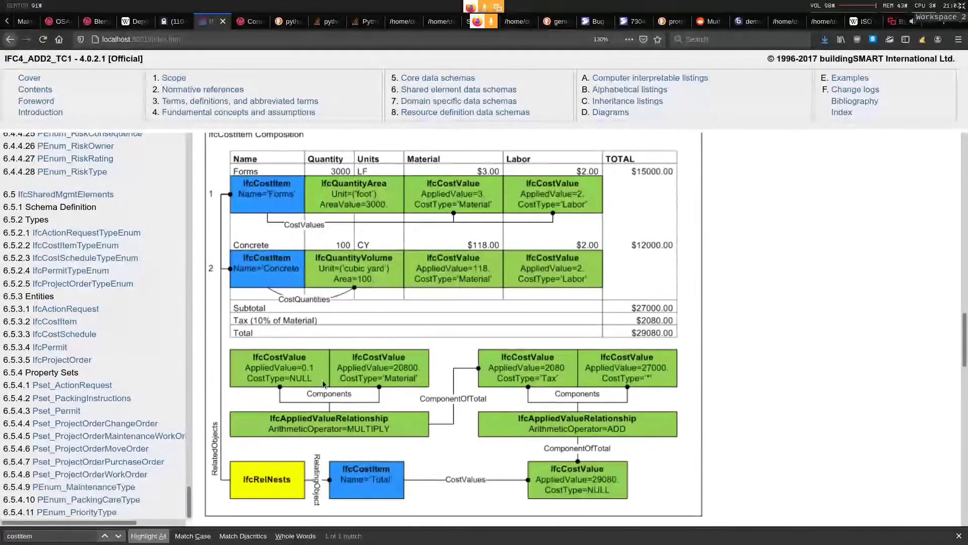
key("super+3")
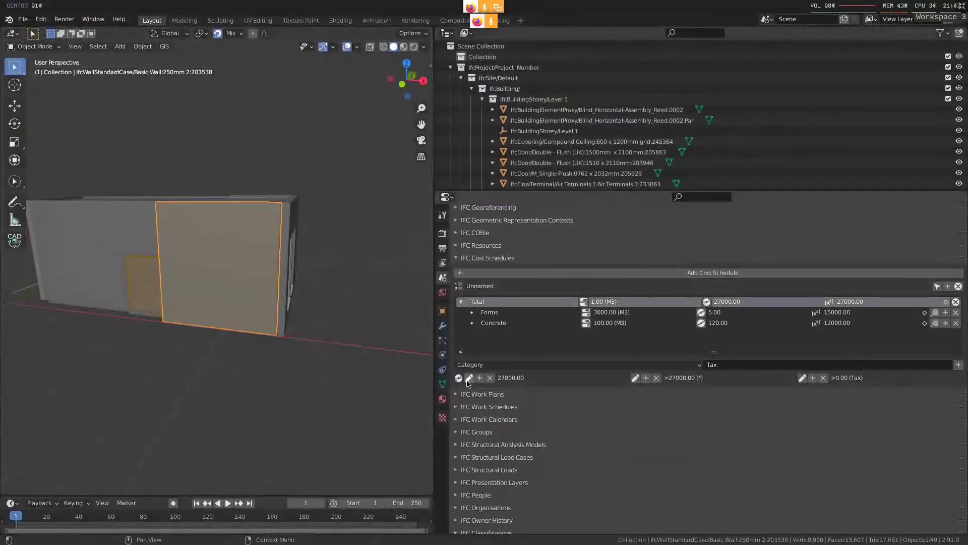
key("super+2")
key("super+3")
left_click(739, 366)
type("Material")
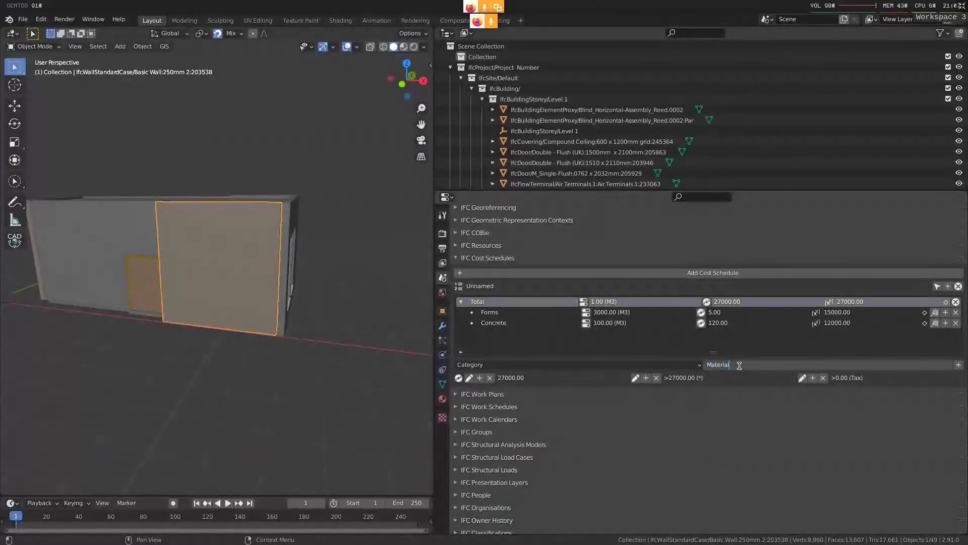
key("Return")
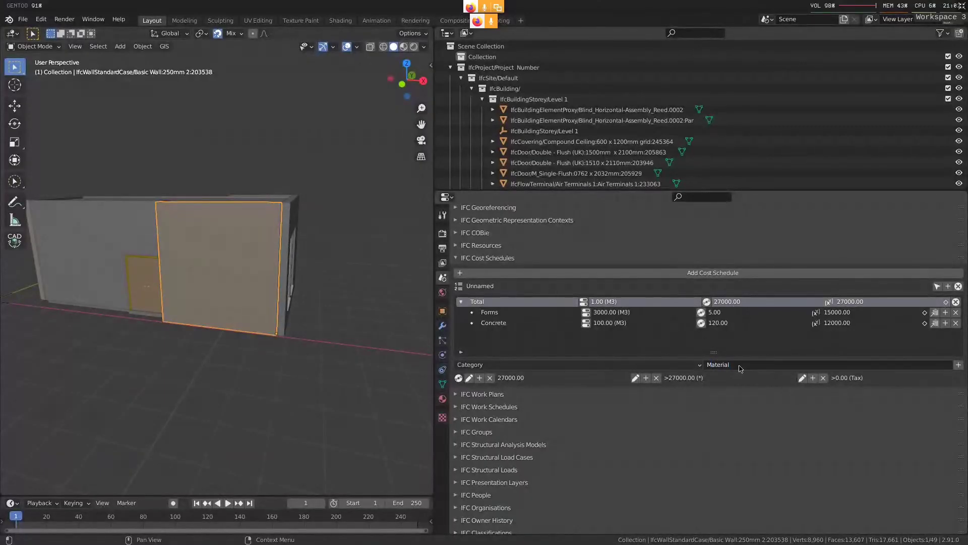
left_click(813, 378)
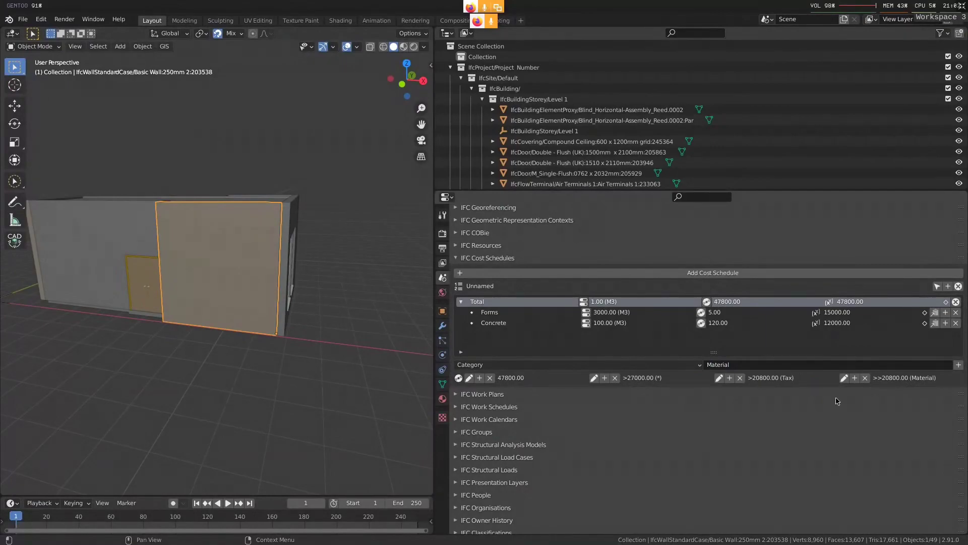
Check the tax rate in Firefox's figure, and add a Fixed component with an applied value of 0.1 under the Tax component in Blender
key("super+2")
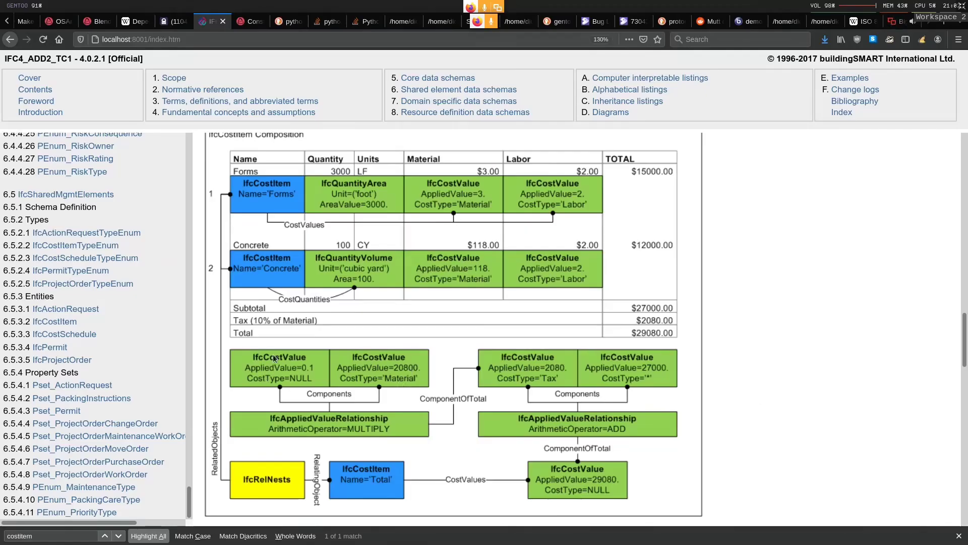
key("super+3")
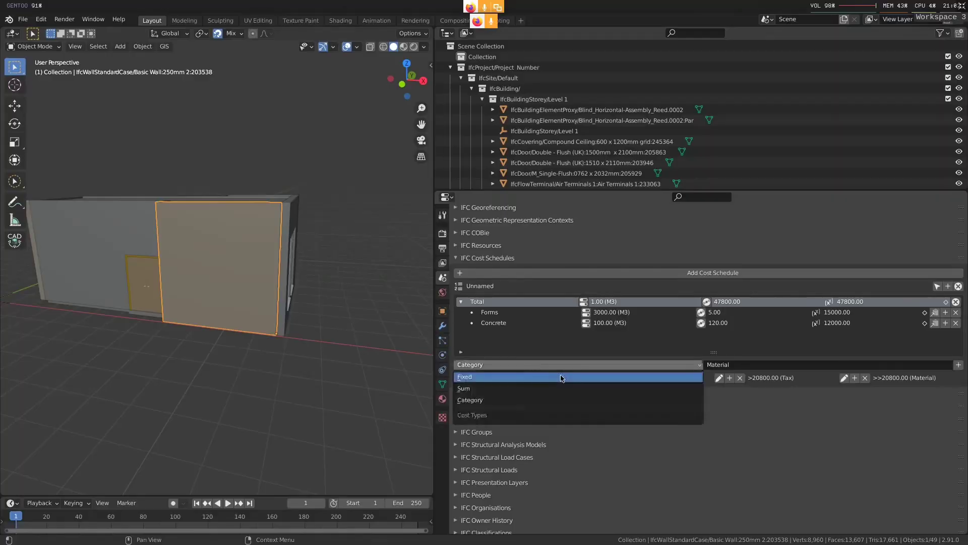
left_click(729, 378)
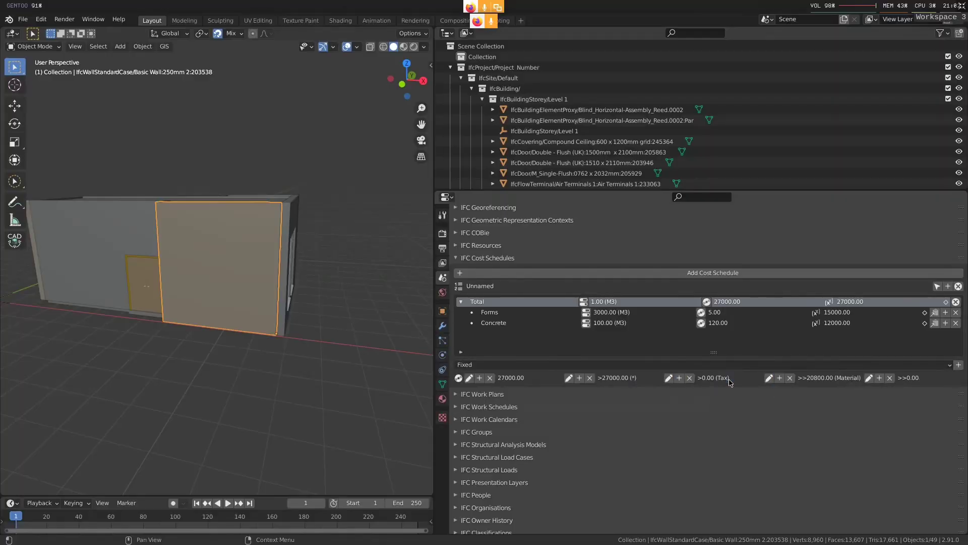
left_click(868, 378)
left_click(744, 421)
type("1")
key("Return")
key("super+2")
key("super+3")
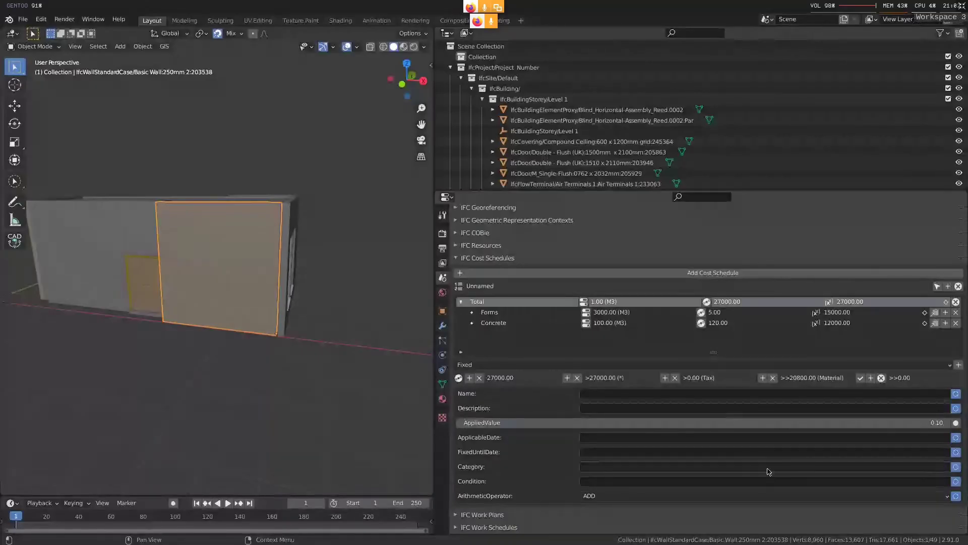
left_click(860, 378)
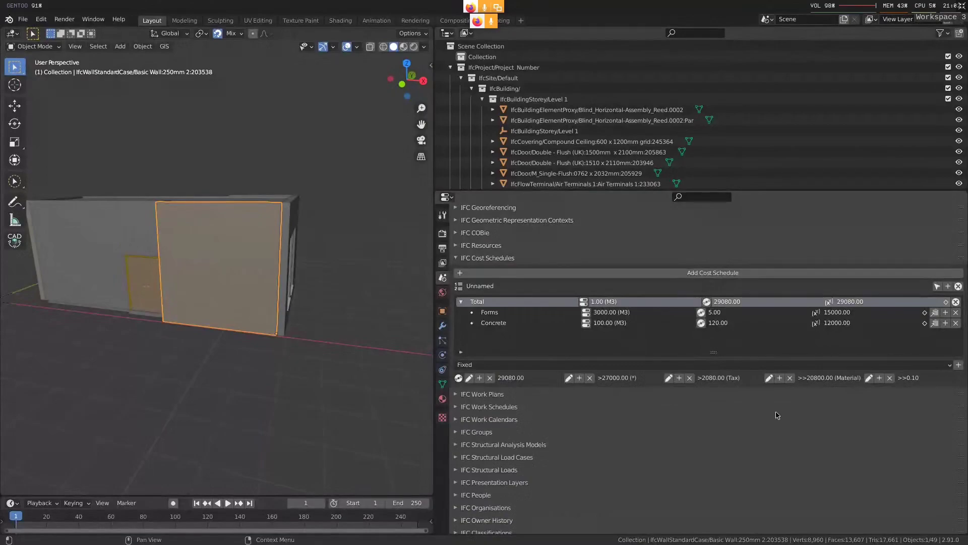
Compare Total's cost breakdown in Blender with the example figure in Firefox
key("super+2")
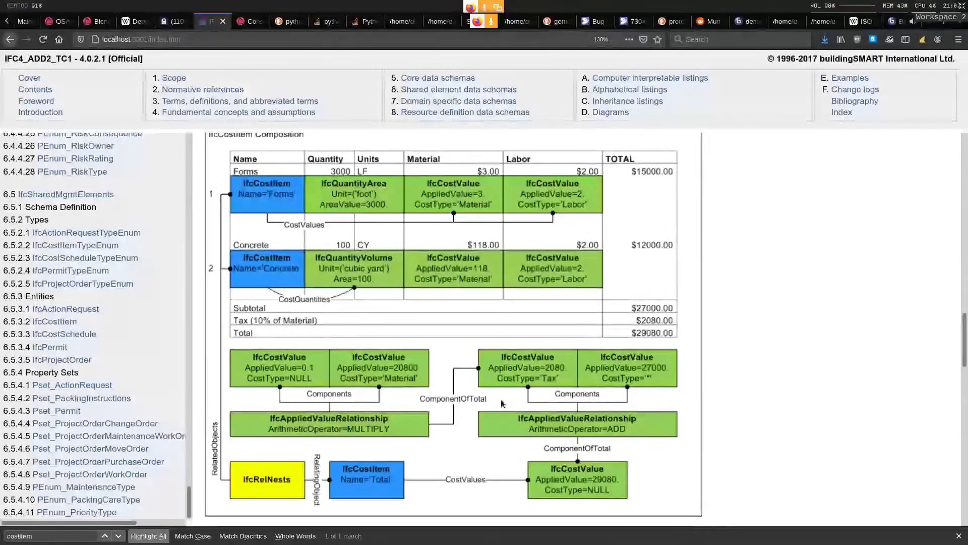
key("super+3")
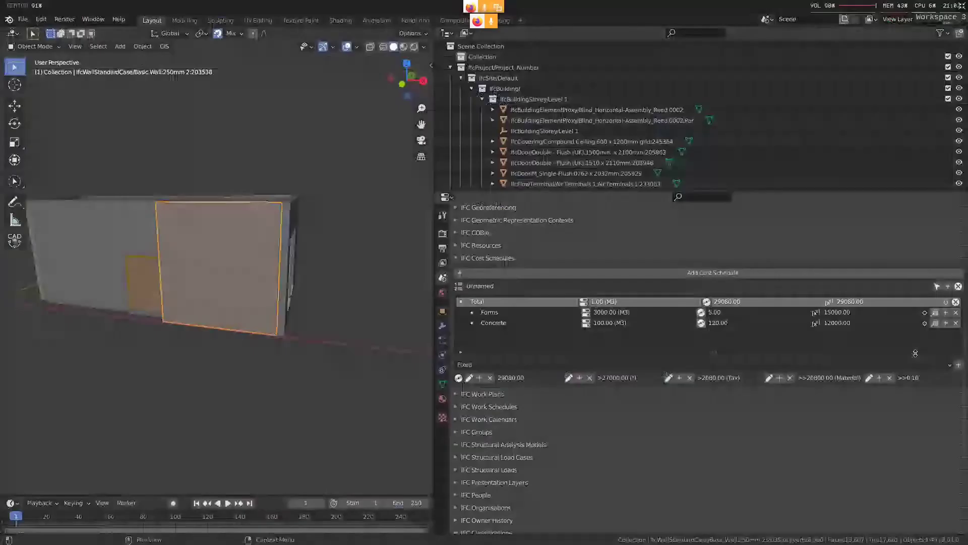
key("super+2")
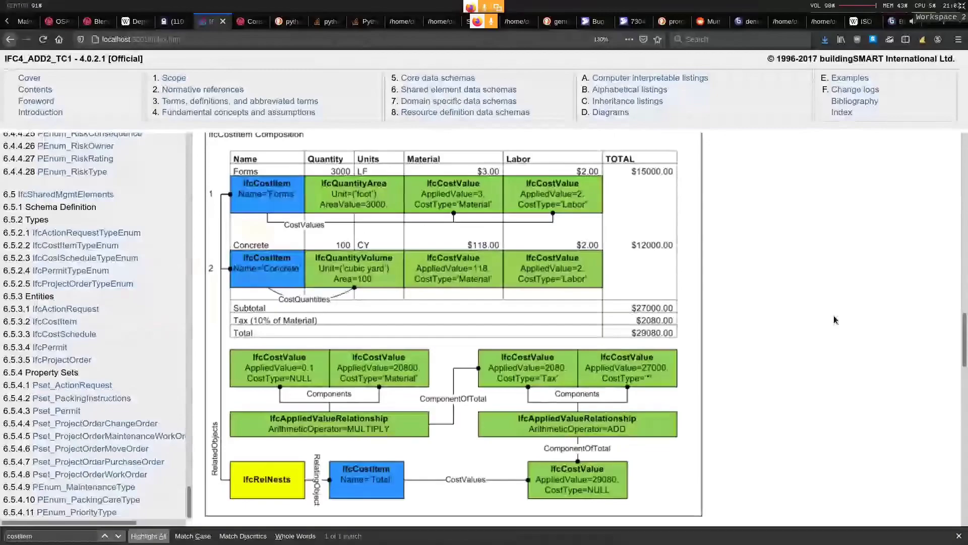
Compare Total's tax components with the example figure in Firefox, and stop editing Total's cost values in Blender
key("super+3")
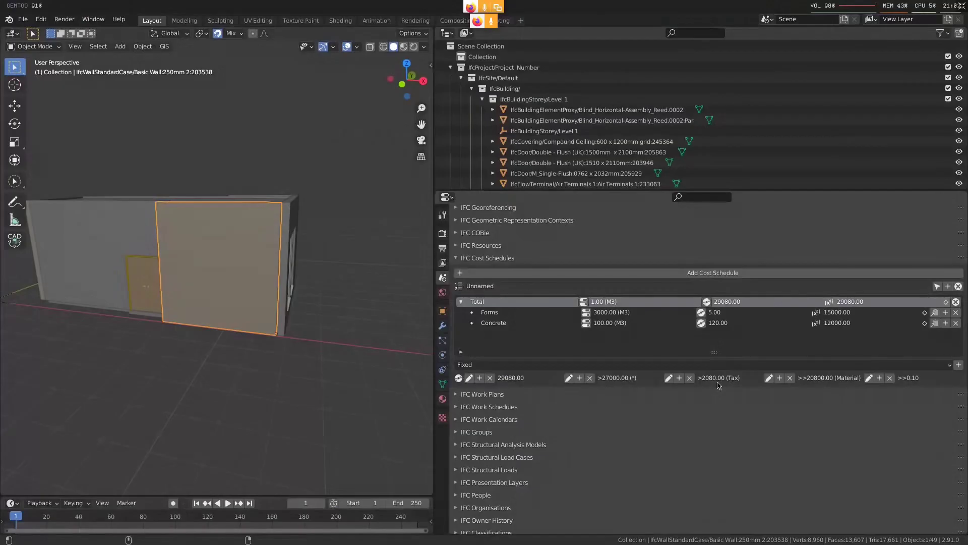
key("super+2")
key("super+3")
left_click(956, 301)
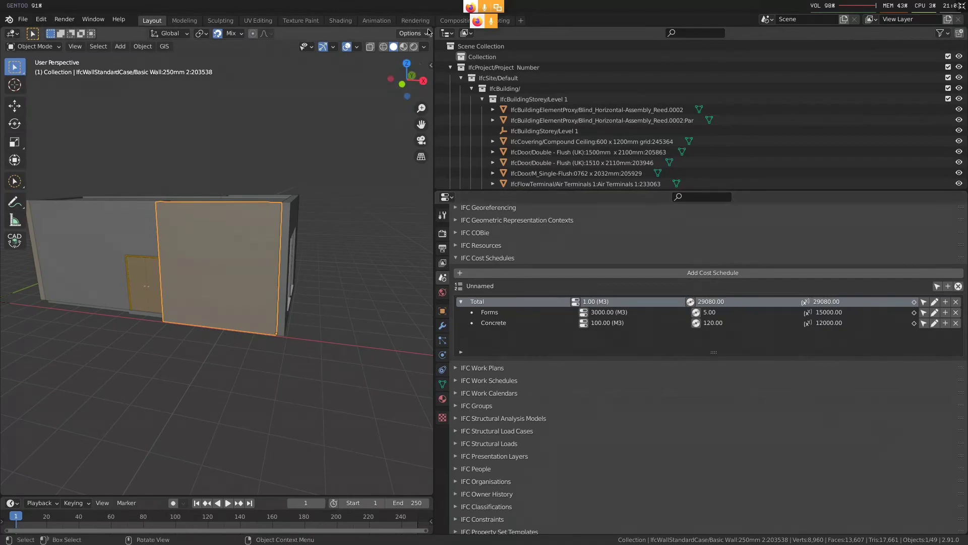
Split the 3D viewport and turn the new area into a Properties editor showing the scene's IFC Debug tools
left_click_drag(431, 30, 180, 33)
left_click(191, 33)
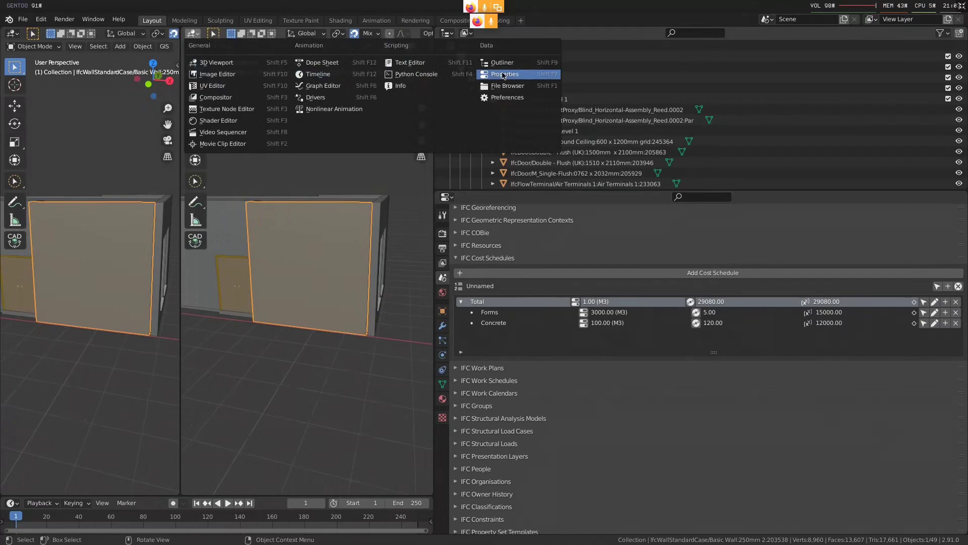
left_click(504, 76)
left_click(189, 114)
scroll(234, 466, "down", 5)
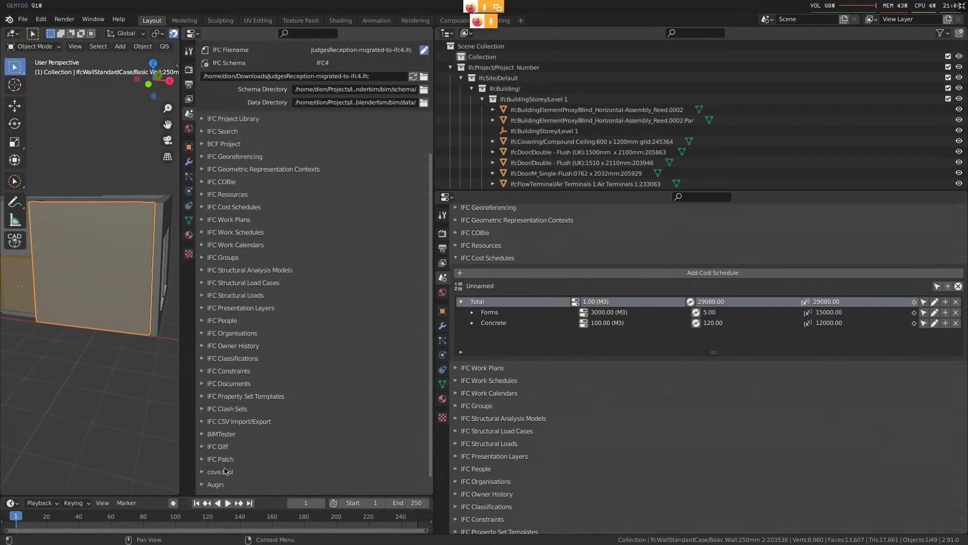
left_click(222, 477)
scroll(235, 472, "down", 5)
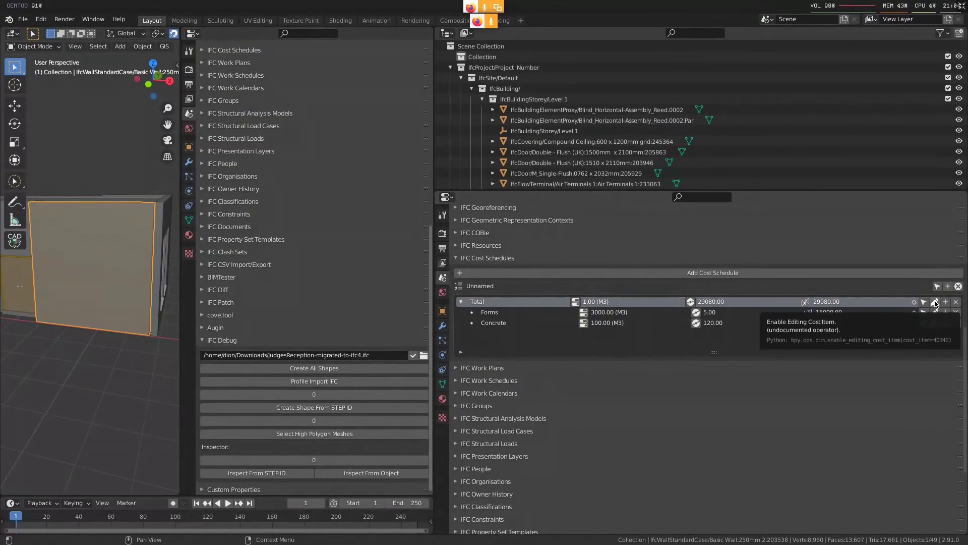
Inspect the Total cost item by STEP ID 40340, and widen the debug area to read its attributes
left_click(353, 460)
type("40340")
key("Return")
left_click(273, 473)
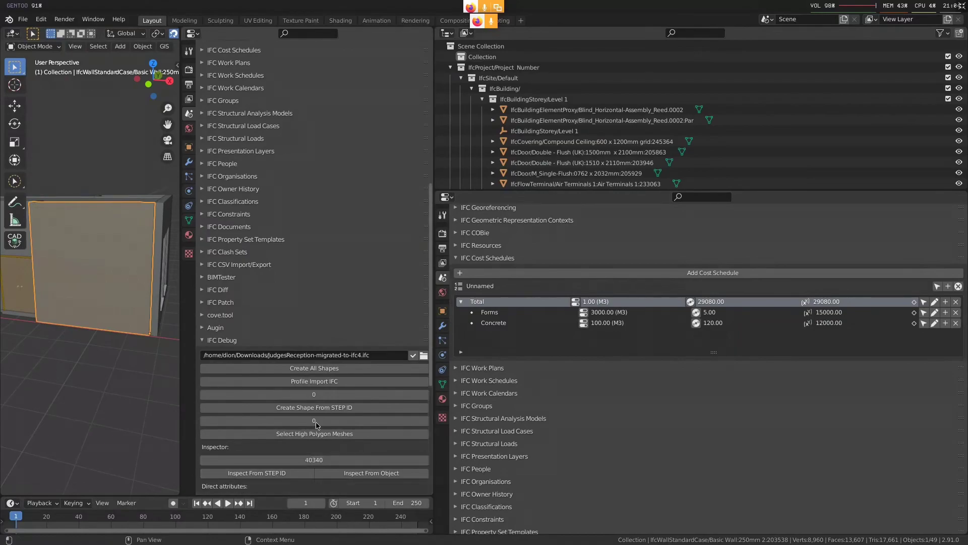
scroll(316, 426, "down", 10)
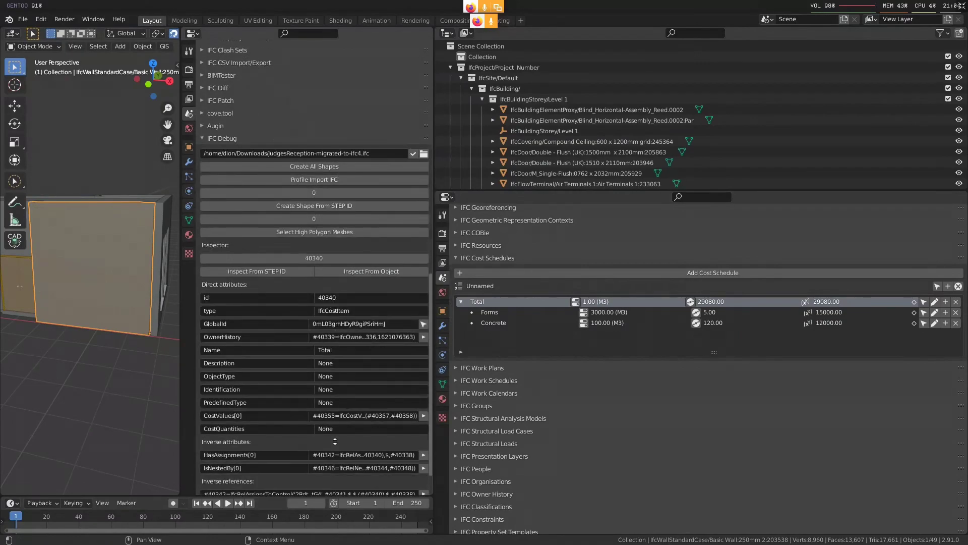
scroll(334, 441, "down", 2)
left_click(177, 383)
left_click_drag(180, 380, 94, 381)
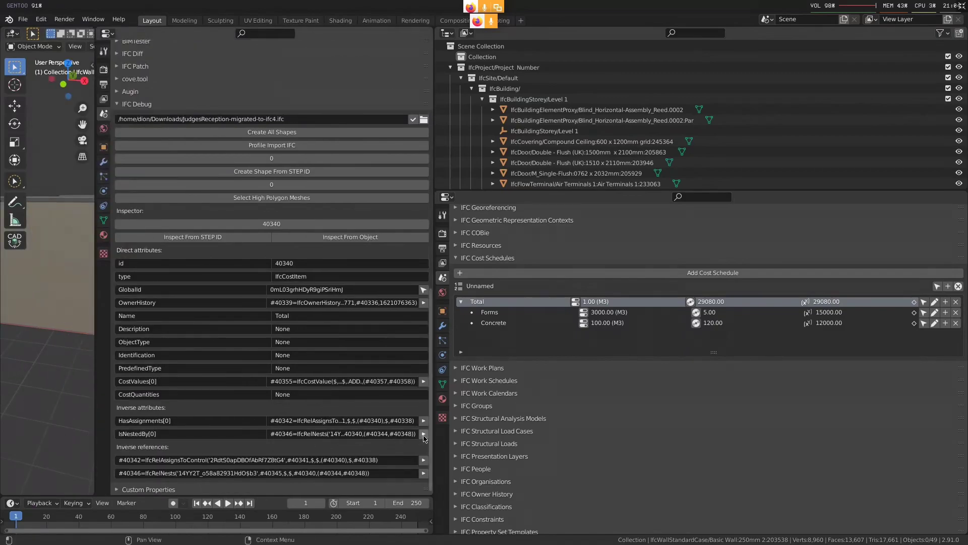
Follow Total's nesting relationship in the inspector, and examine the attributes of the nested Forms and Concrete cost items
left_click(424, 435)
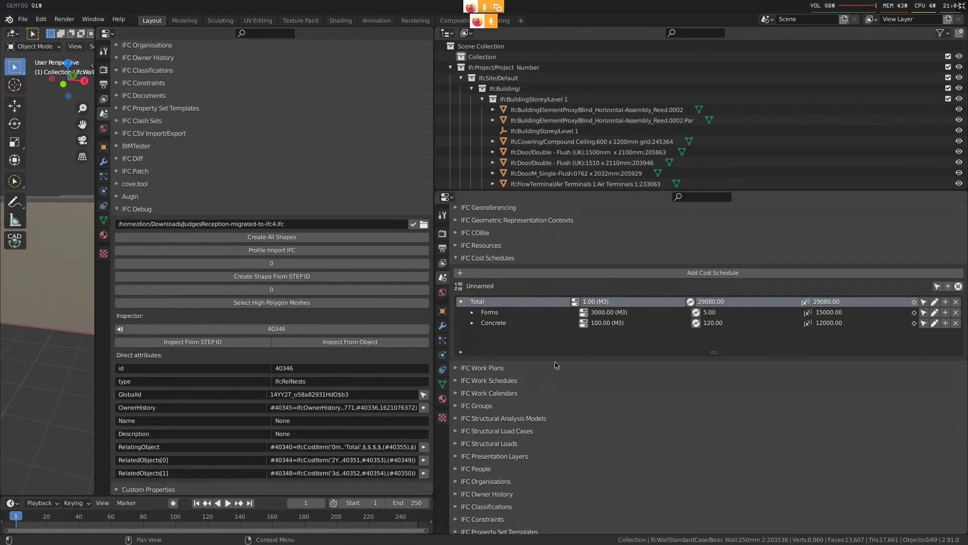
left_click(506, 314)
left_click(510, 325)
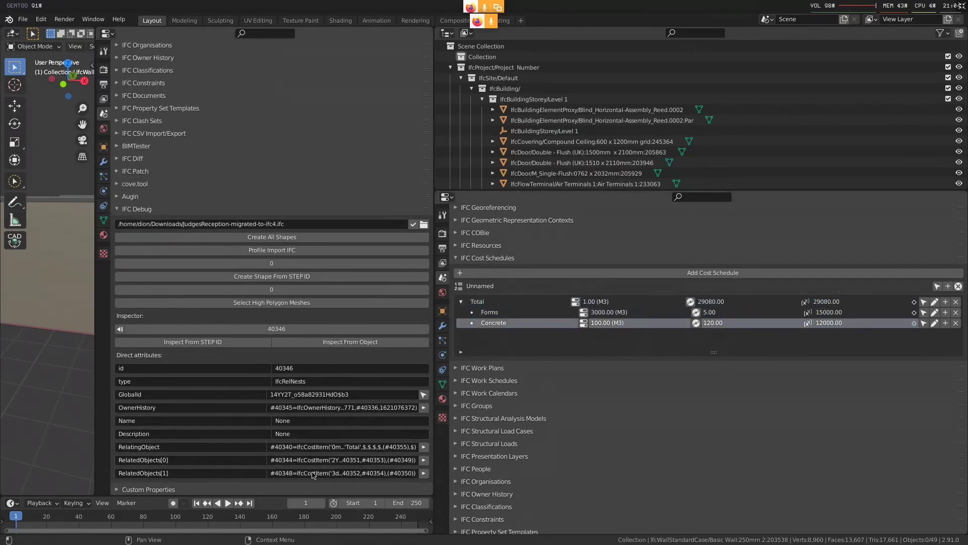
left_click(424, 459)
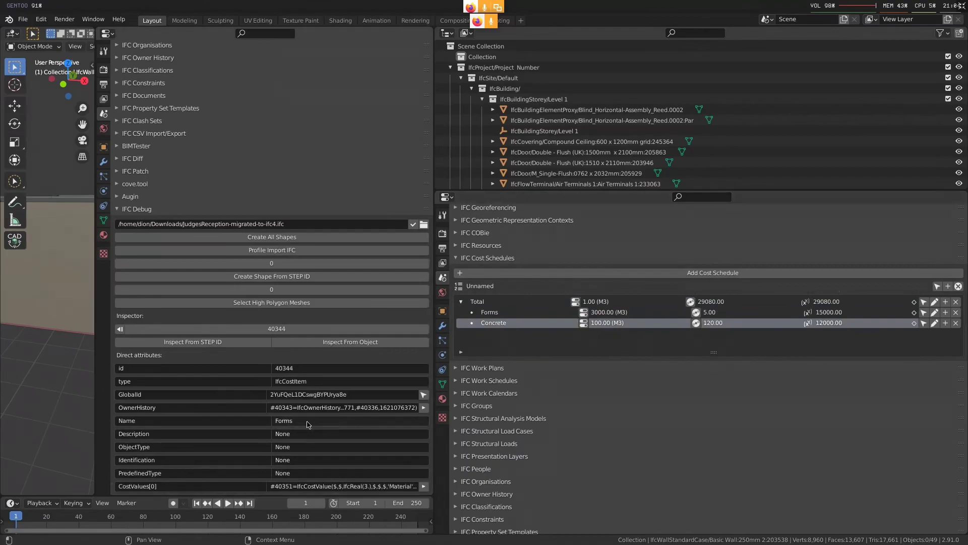
left_click(120, 329)
left_click(423, 473)
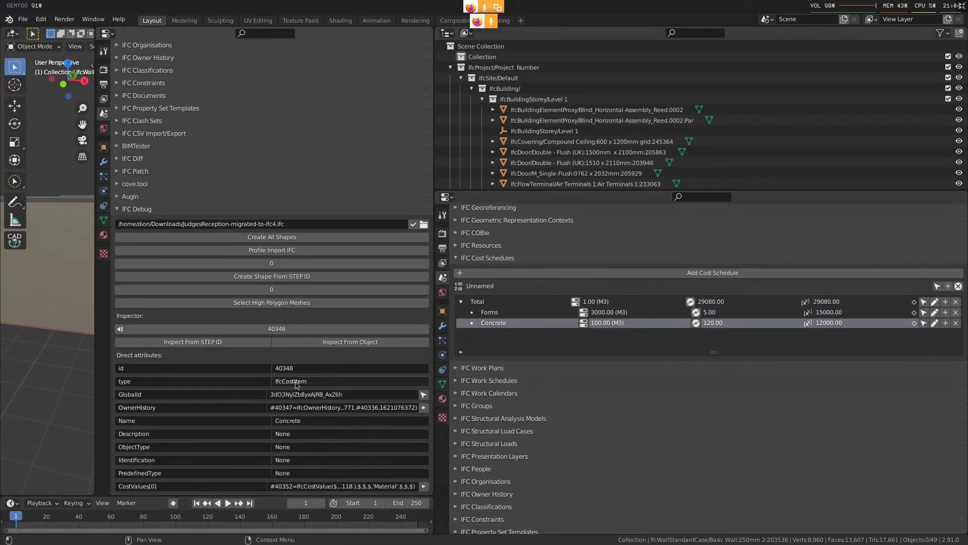
scroll(327, 437, "down", 1)
scroll(326, 437, "down", 3)
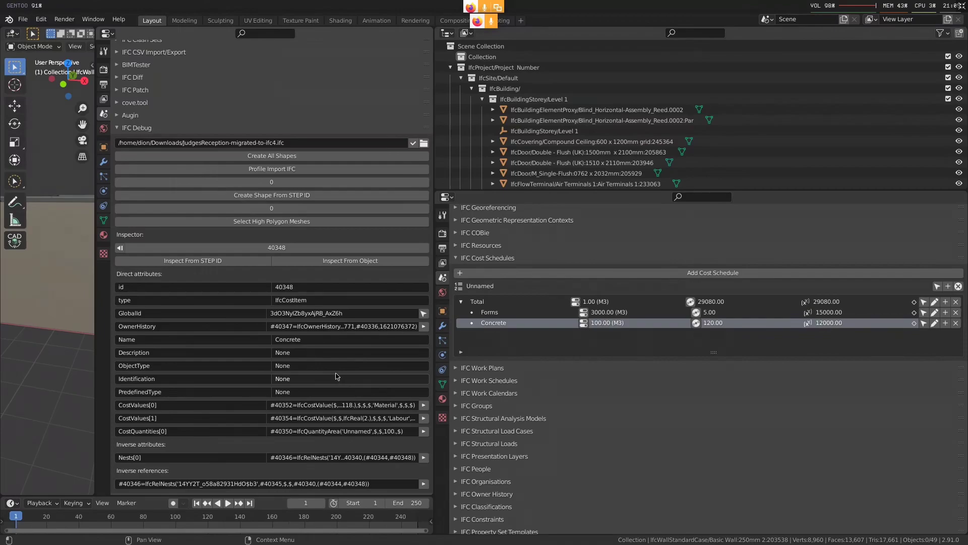
Close the extra Properties editor by merging its area back into the 3D viewport
left_click_drag(91, 30, 213, 138)
middle_click_drag(282, 293, 247, 285)
left_click(262, 242)
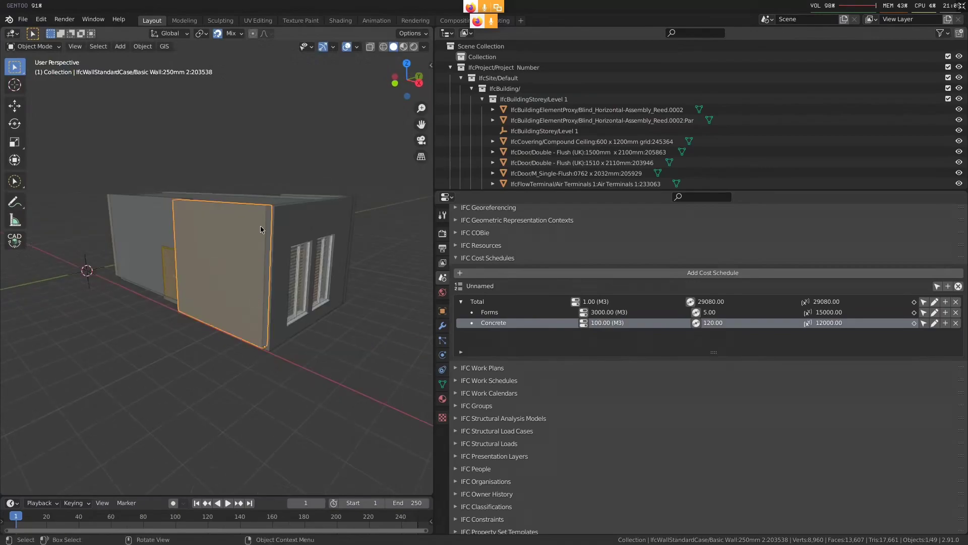
middle_click_drag(261, 229, 865, 369)
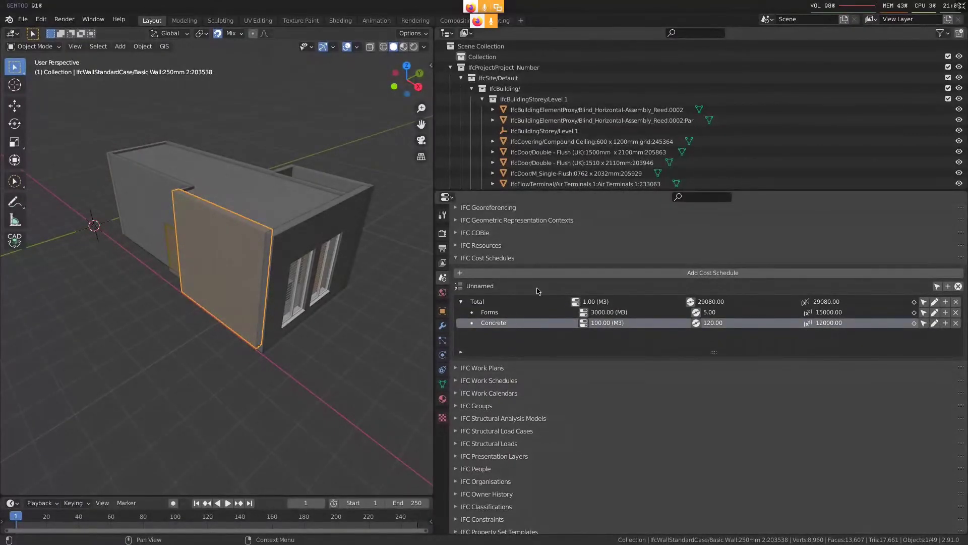
Add a top-level cost item named Walls to the cost schedule, and assign the selected wall to it
left_click(948, 286)
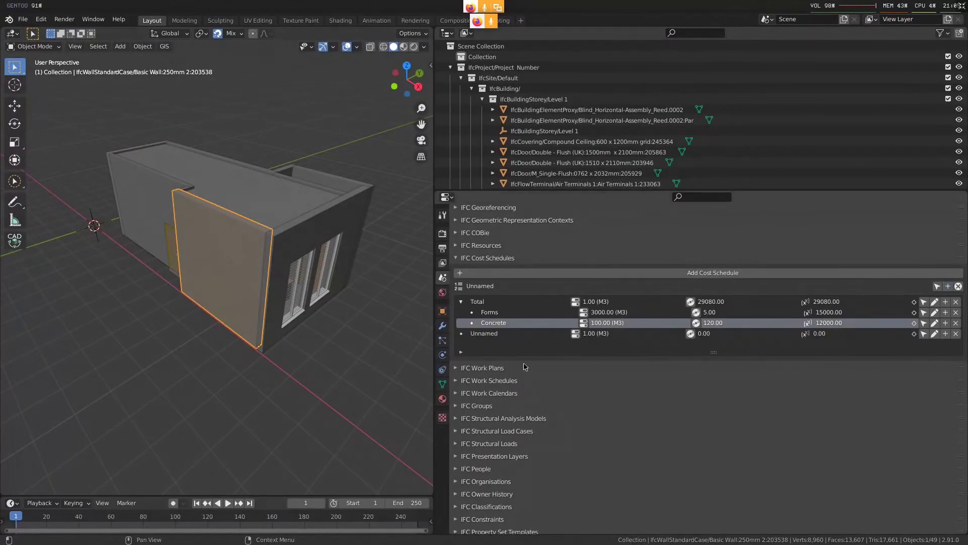
double_click(520, 333)
type("Walls")
key("Return")
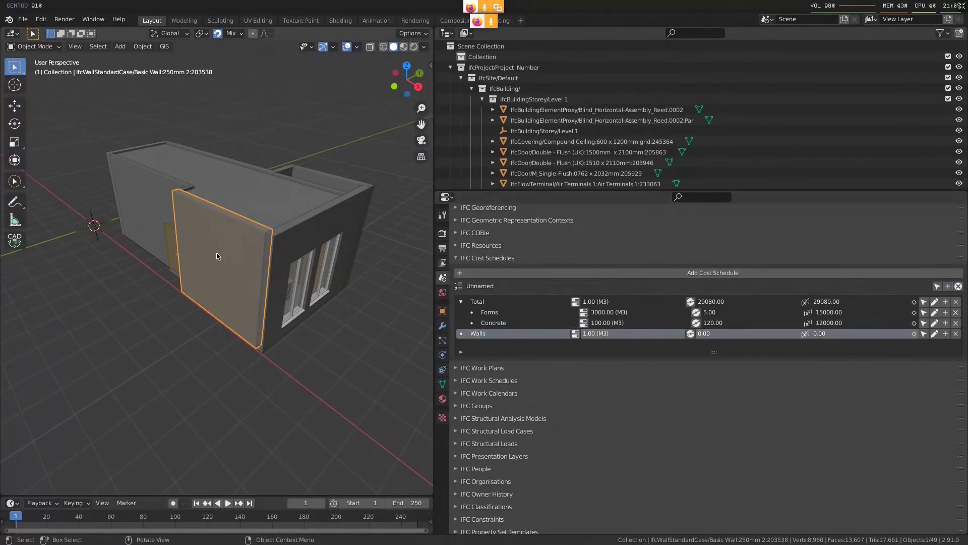
left_click(914, 333)
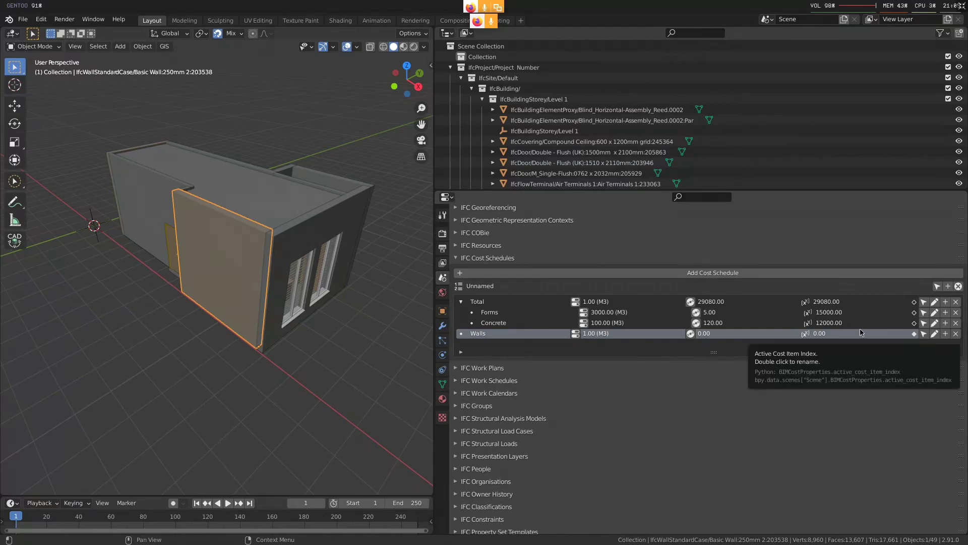
Split the 3D viewport again, and set the new area to a Properties editor showing the scene properties
left_click_drag(431, 28, 162, 37)
left_click(173, 34)
left_click(485, 73)
left_click(169, 113)
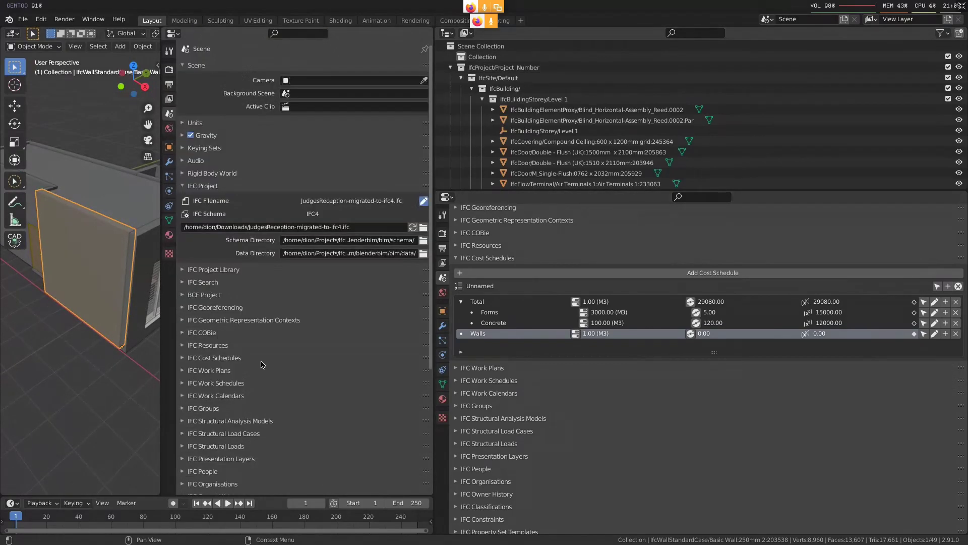
scroll(261, 364, "down", 8)
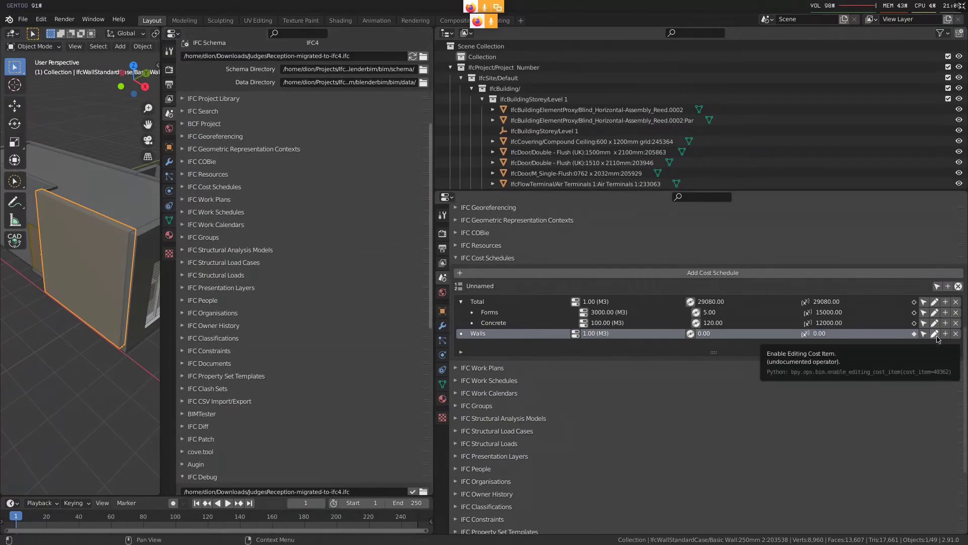
Inspect the Walls cost item in IFC Debug by STEP ID 40362
scroll(302, 353, "down", 10)
left_click(330, 393)
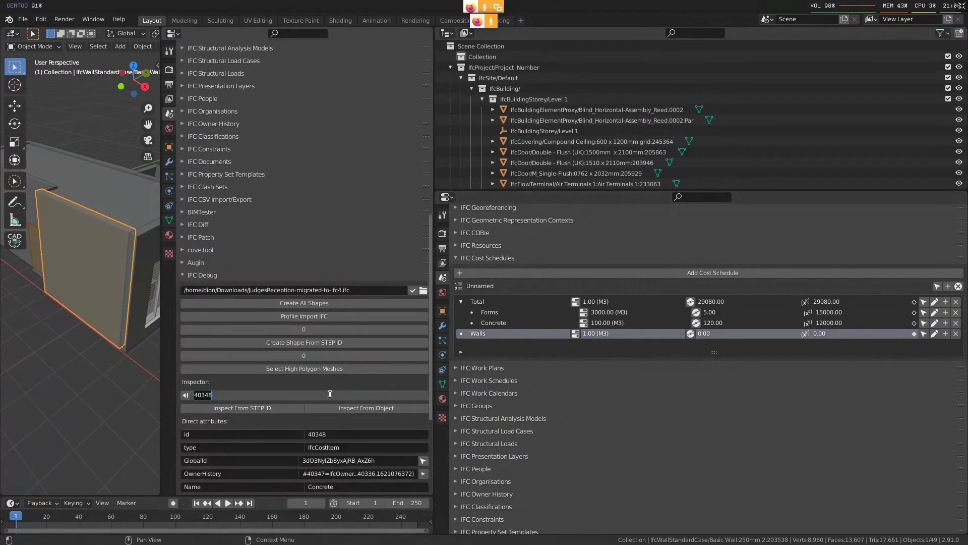
type("40362")
key("Return")
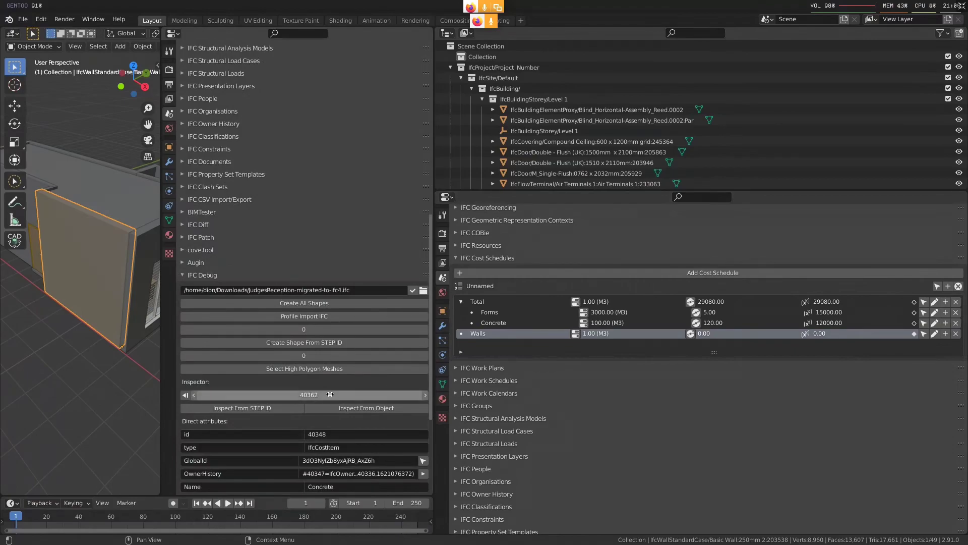
left_click(285, 408)
scroll(225, 427, "down", 8)
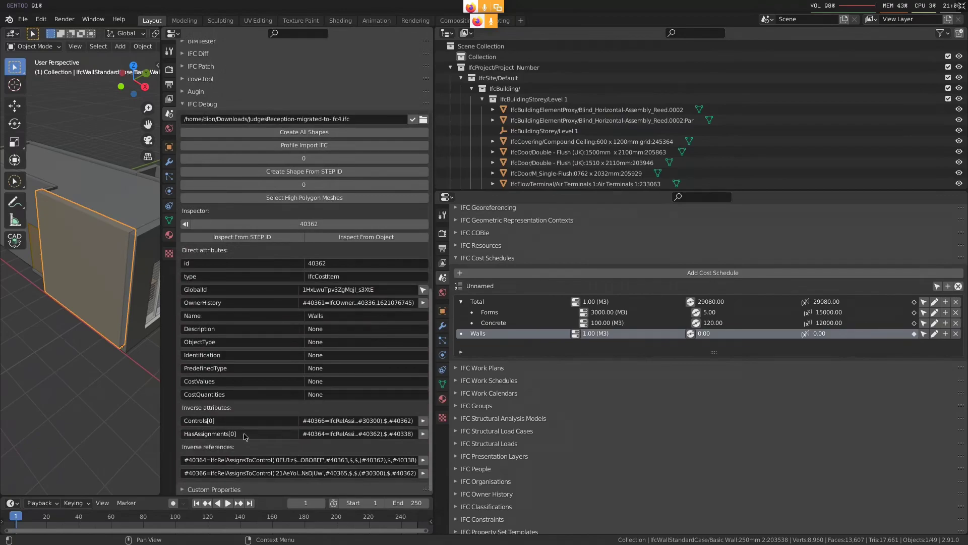
Examine the Walls cost item's HasAssignments relationship, and return to the item to examine its Controls relationship
left_click(423, 434)
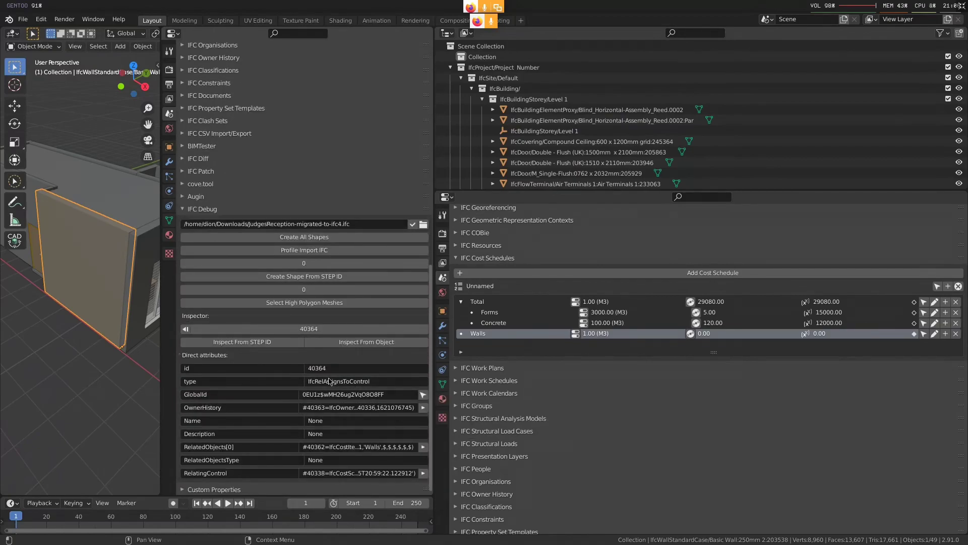
left_click(423, 447)
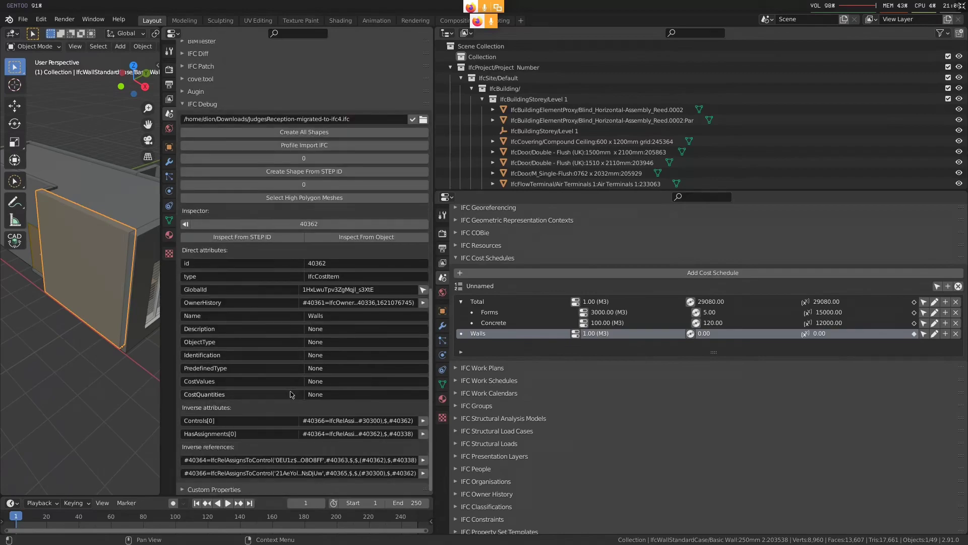
left_click(423, 421)
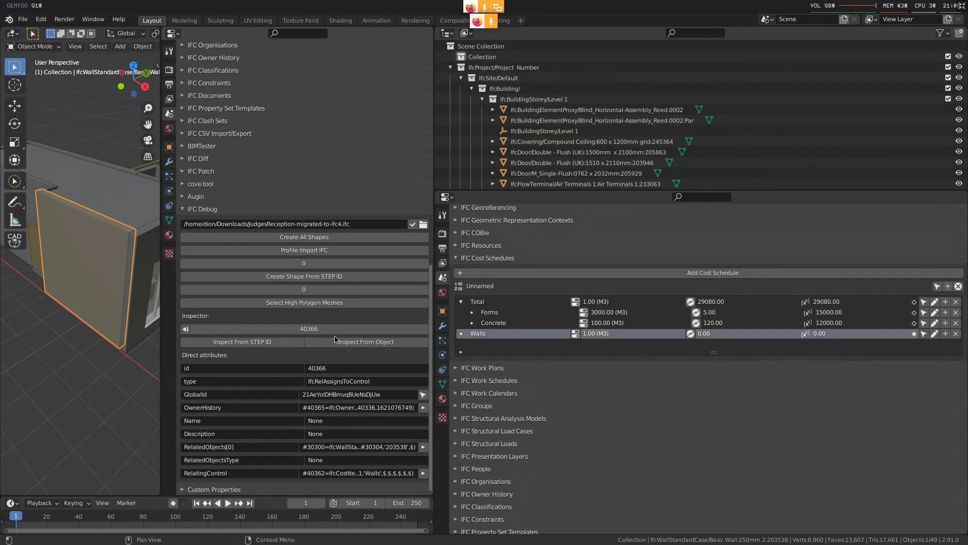
Unhide the Types collection in the outliner, and assign the IfcFurnitureType/42" object to the Walls cost item
left_click(452, 69, "shift")
left_click(452, 69, "shift")
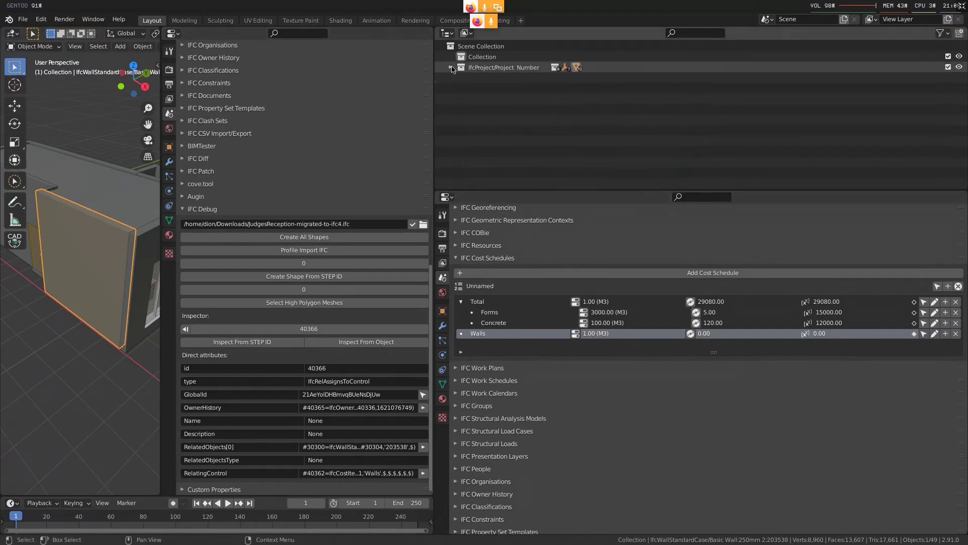
left_click(452, 69)
left_click(461, 100)
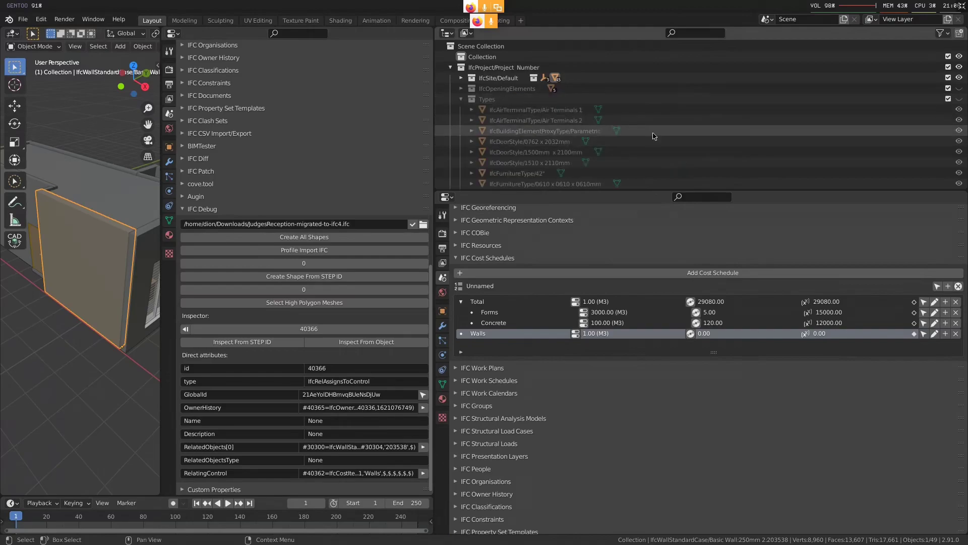
left_click(959, 99)
scroll(523, 148, "down", 2)
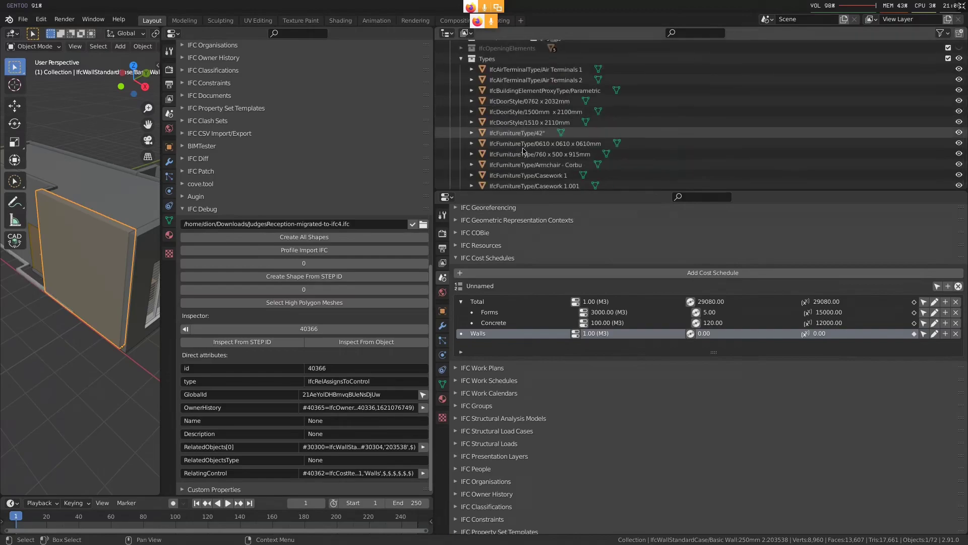
scroll(525, 150, "down", 2)
left_click(536, 96)
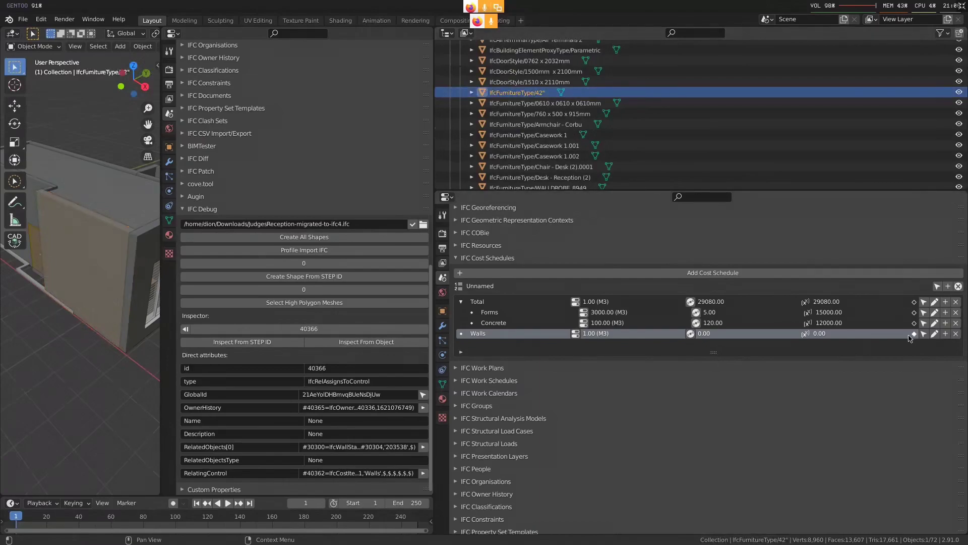
Reinspect the Walls cost item, and examine the related objects in its Controls relationship
left_click(185, 329)
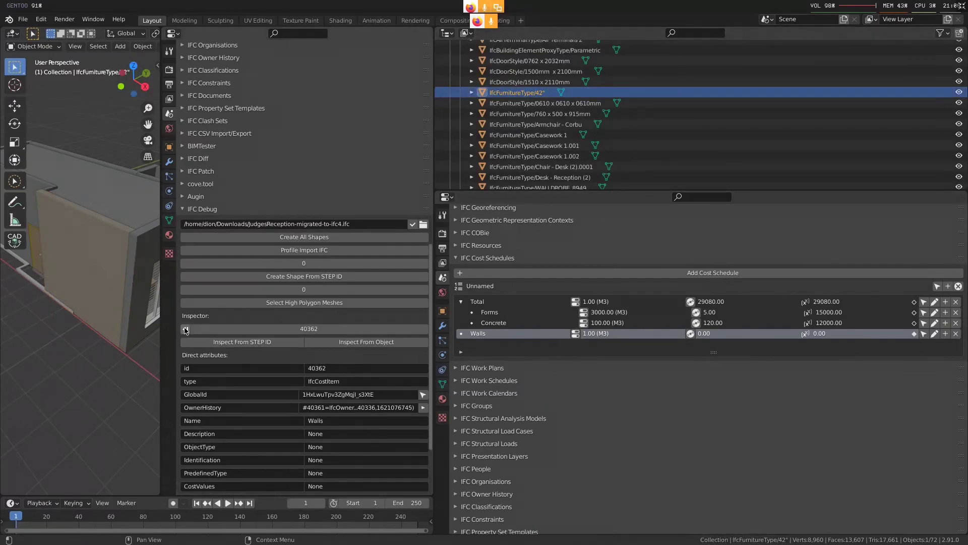
scroll(373, 401, "down", 5)
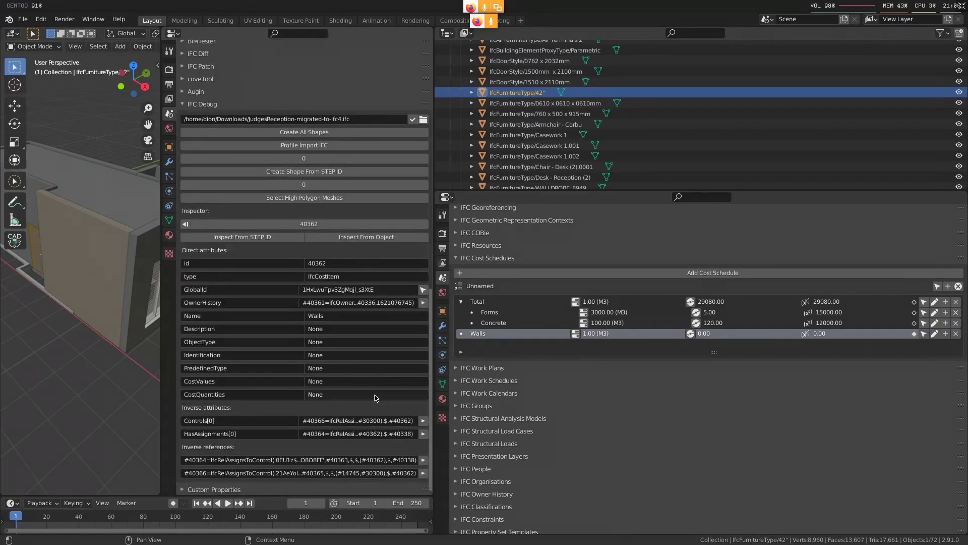
left_click(423, 420)
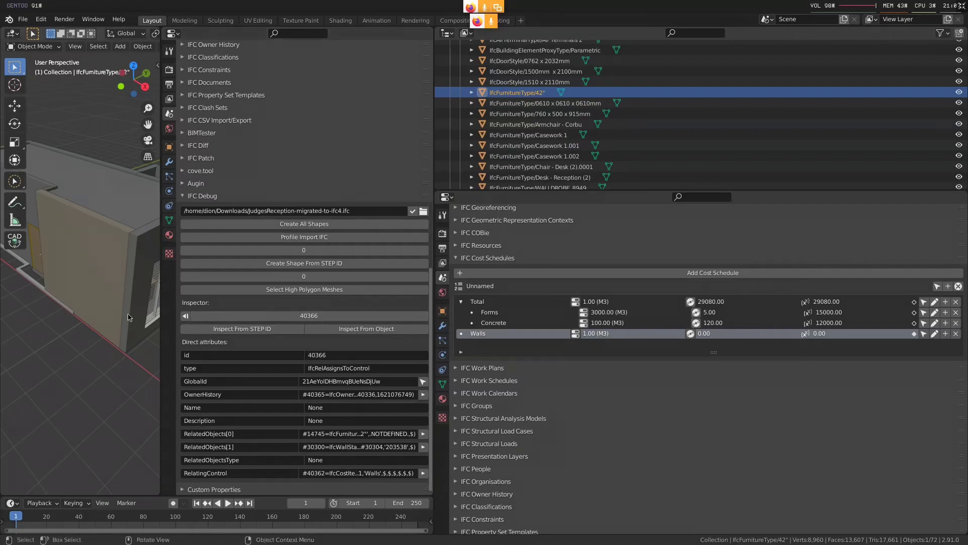
Select a casement window on the building's facade and add a cost item named Windows to the cost schedule
scroll(146, 309, "down", 3)
middle_click_drag(151, 308, 129, 325)
left_click(114, 295)
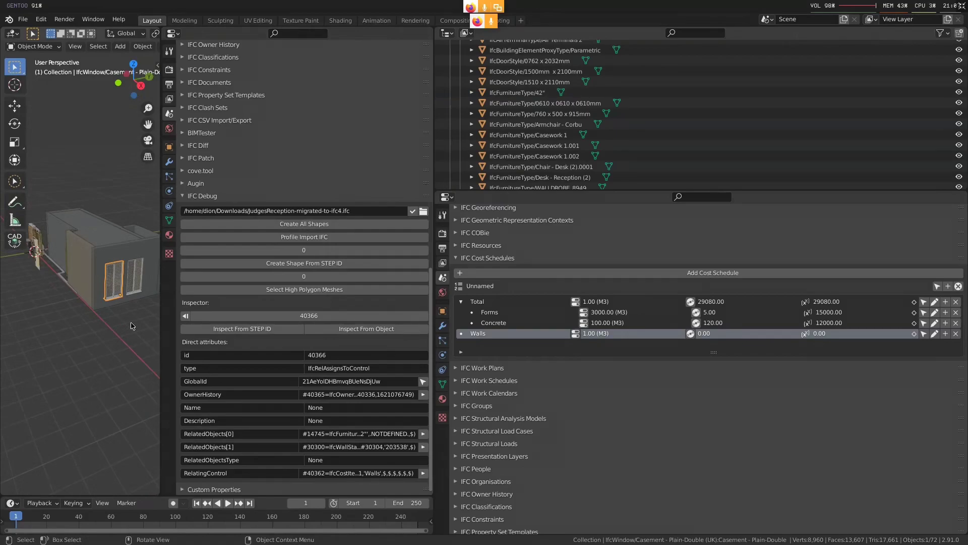
left_click(948, 286)
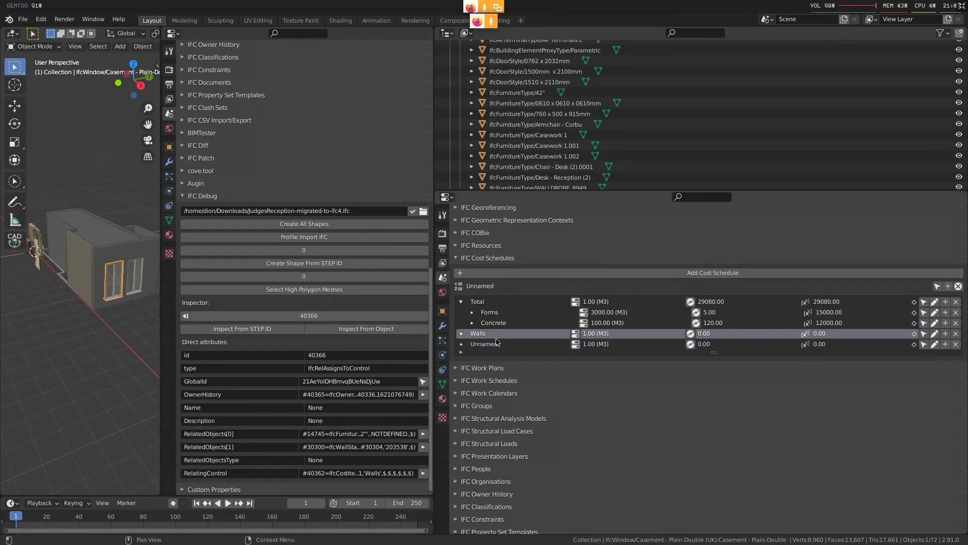
double_click(492, 344)
type("Windows")
key("Return")
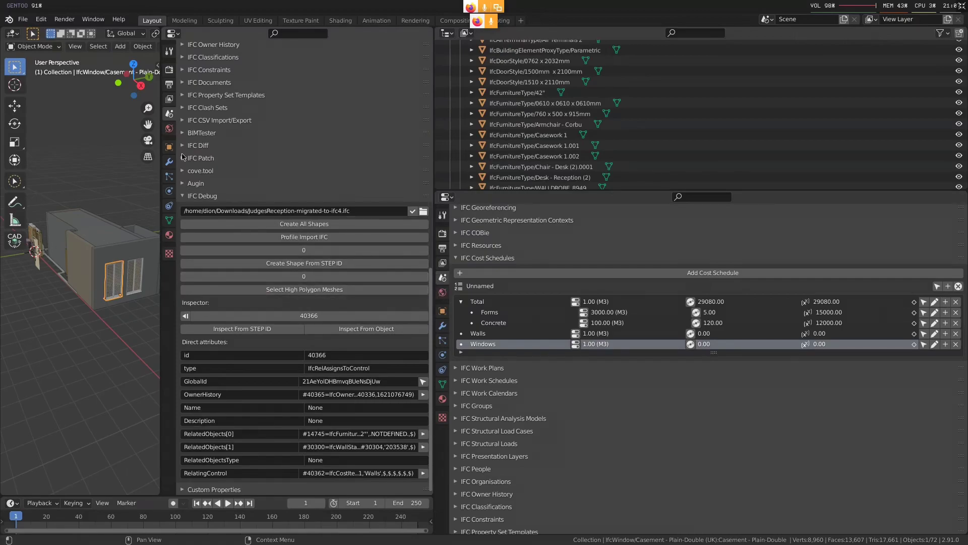
scroll(238, 142, "up", 8)
scroll(112, 315, "up", 1)
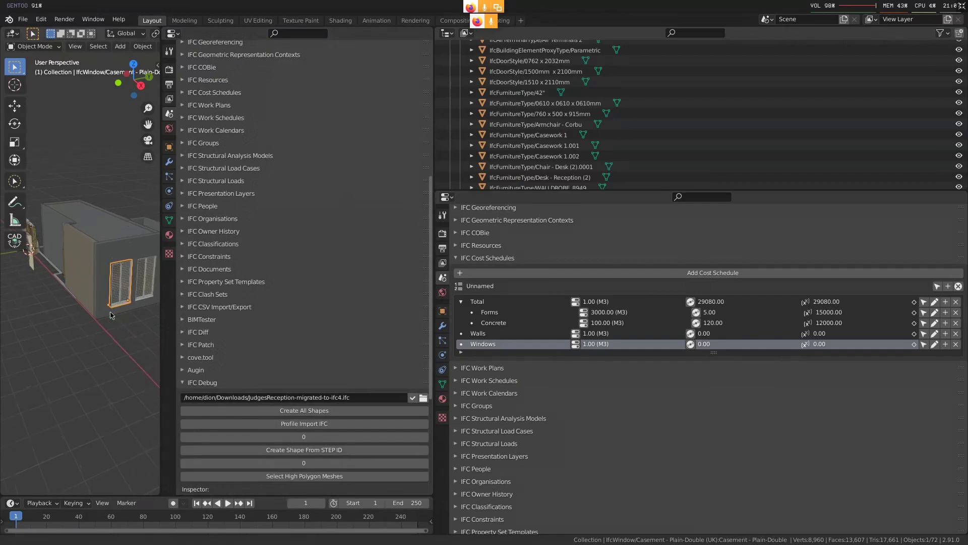
scroll(112, 315, "up", 2)
scroll(242, 259, "up", 5)
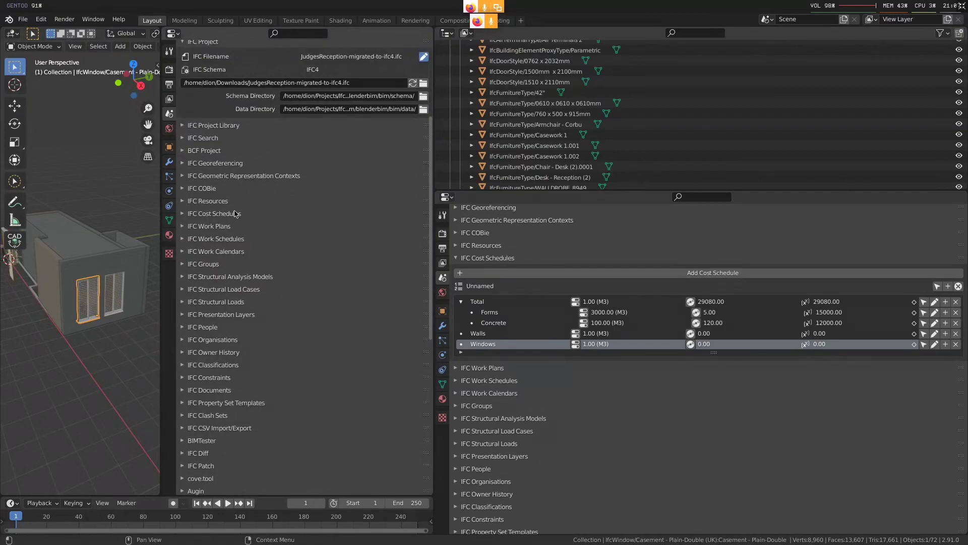
left_click(231, 150)
left_click(230, 139)
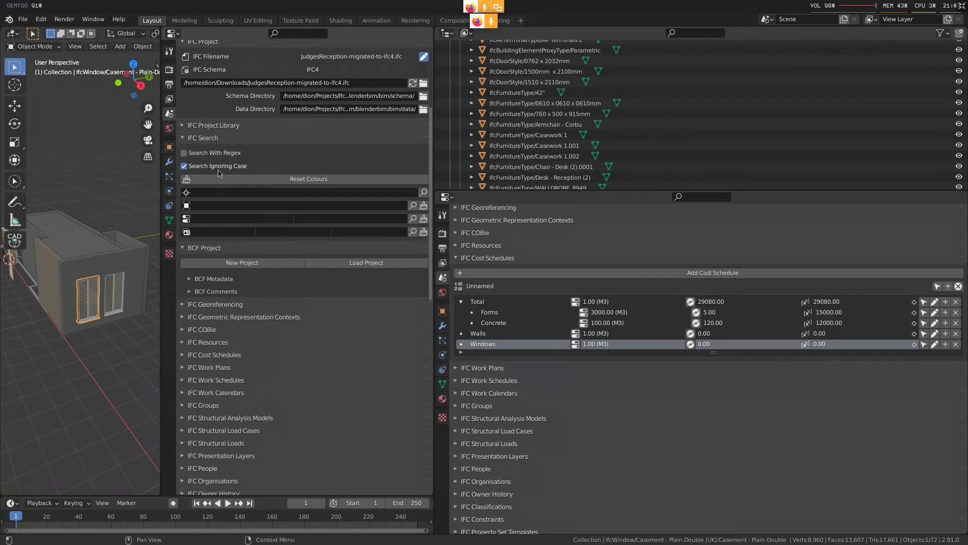
left_click(246, 203)
type("ifc")
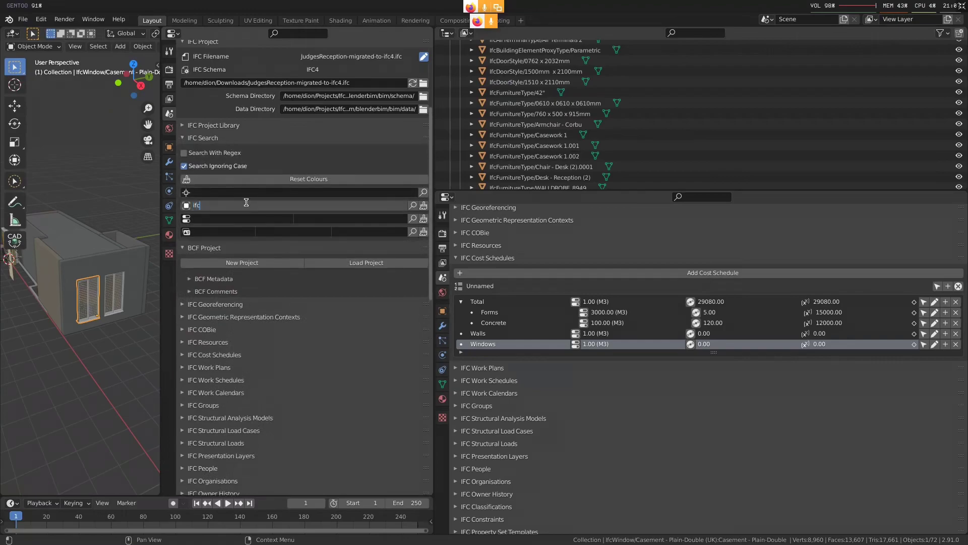
key("Escape")
Examine the selected window's IFC attributes and construction type, and assign both adjacent casement windows to the Windows cost item
middle_click_drag(57, 359, 65, 332)
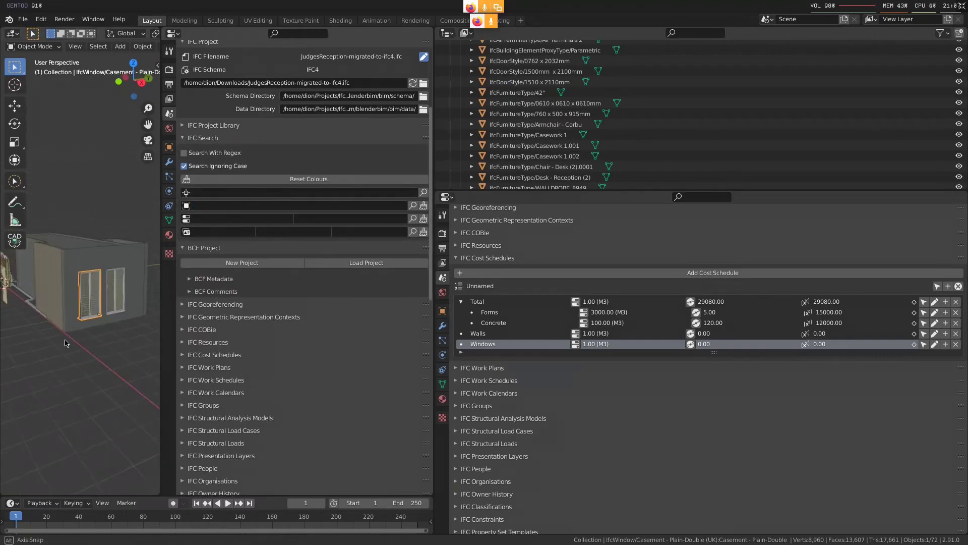
scroll(172, 150, "down", 10)
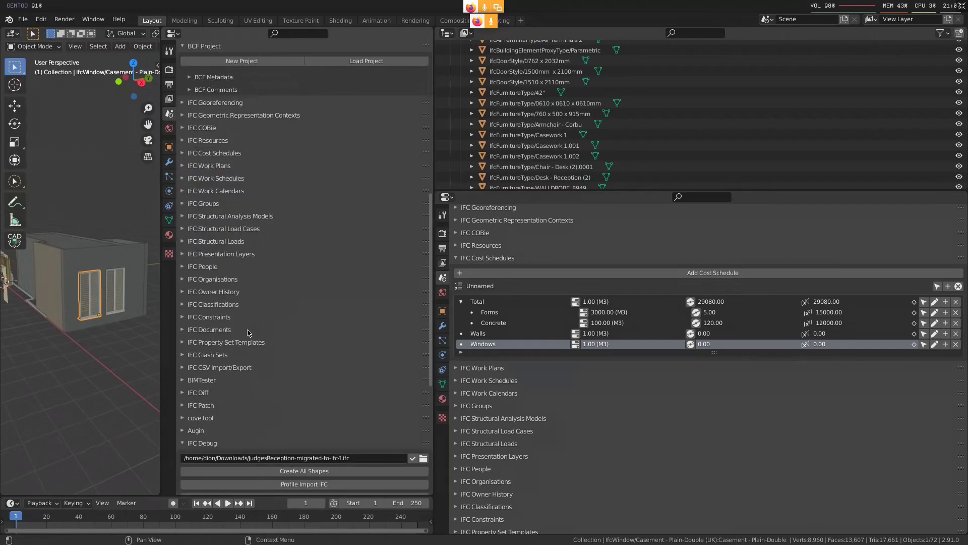
left_click(170, 148)
scroll(259, 309, "up", 8)
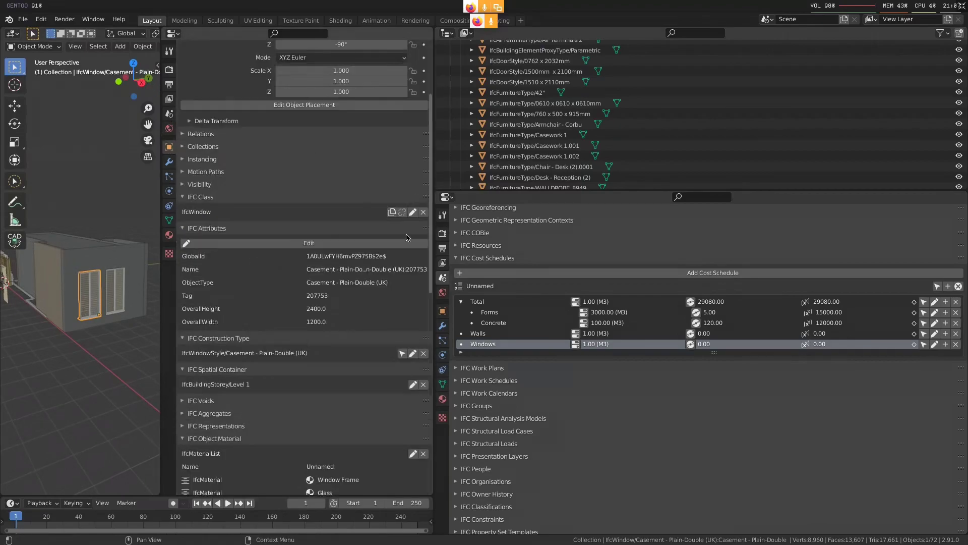
scroll(245, 373, "down", 1)
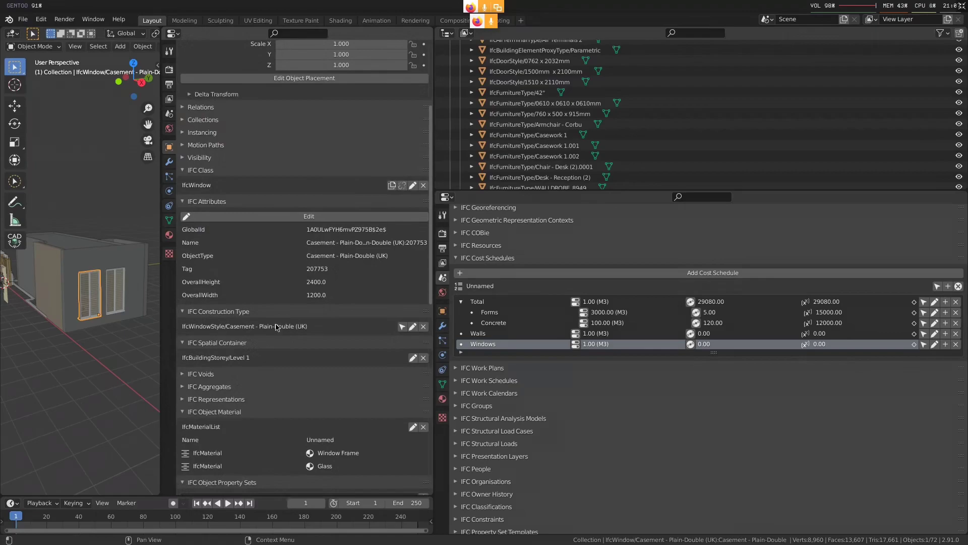
left_click(115, 291, "shift")
middle_click_drag(115, 291, 88, 328)
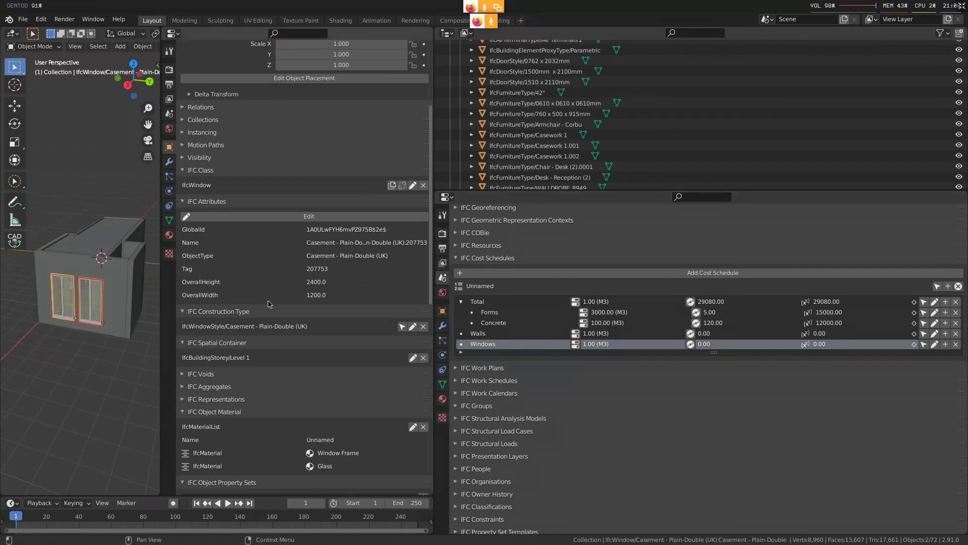
left_click(913, 344)
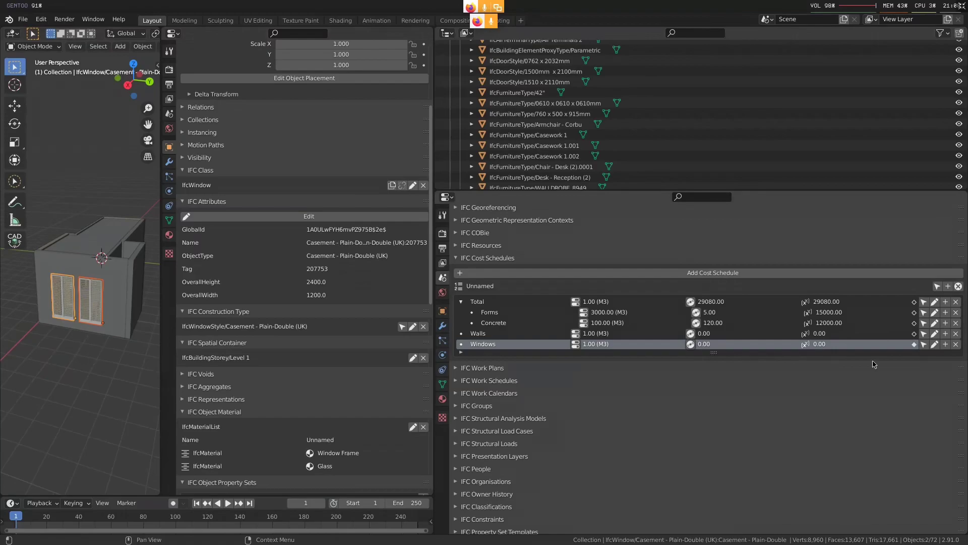
Add an IfcQuantityCount quantity to the Windows cost item and enlarge the cost item list
left_click(577, 346)
left_click(587, 363)
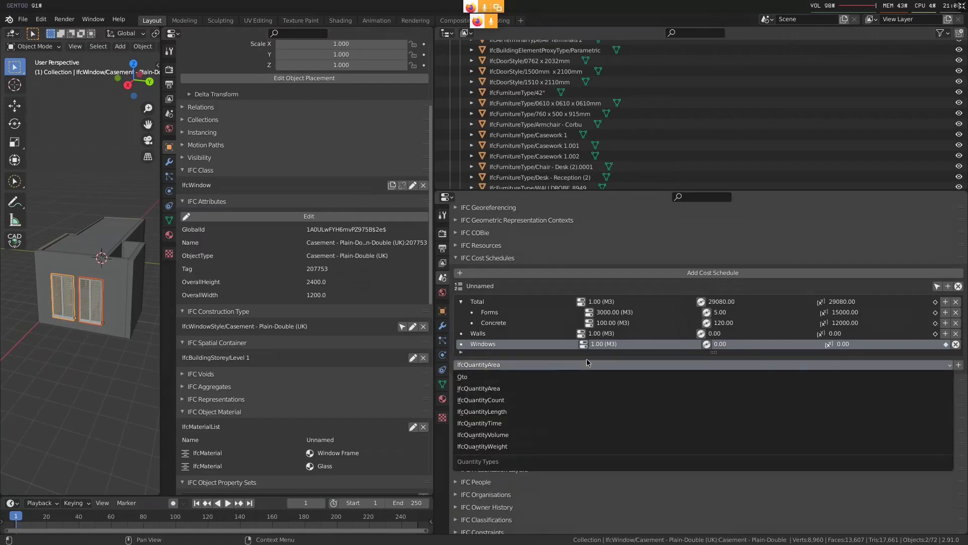
left_click(509, 400)
left_click(958, 365)
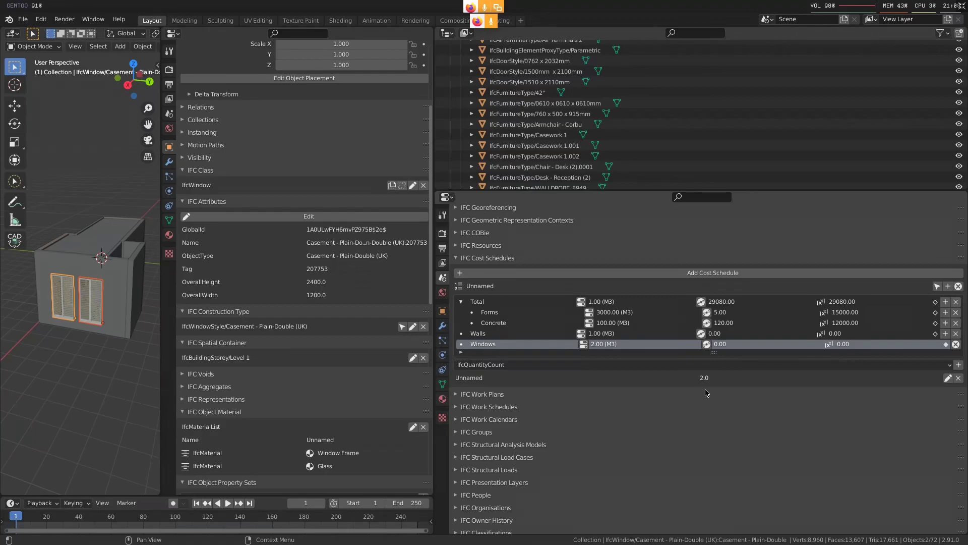
left_click_drag(713, 352, 722, 406)
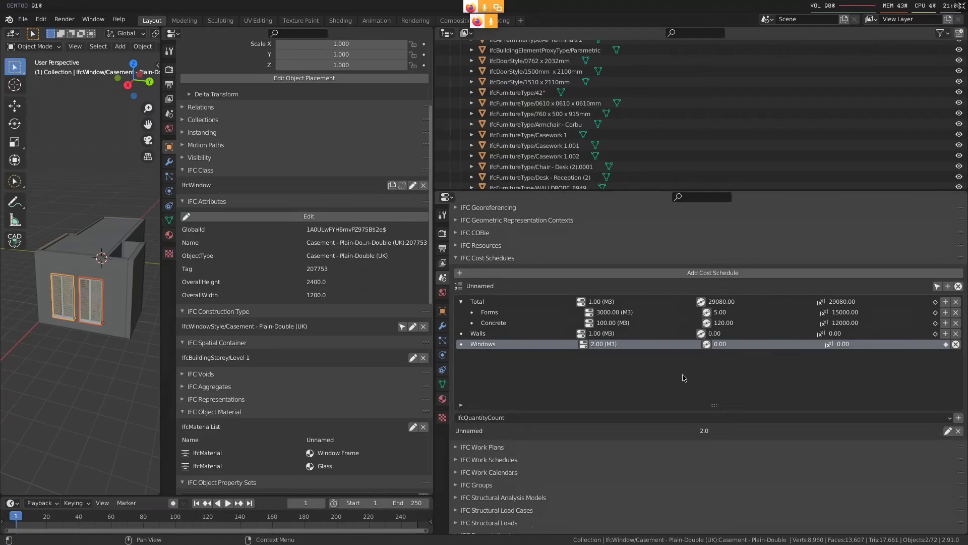
scroll(683, 363, "down", 1)
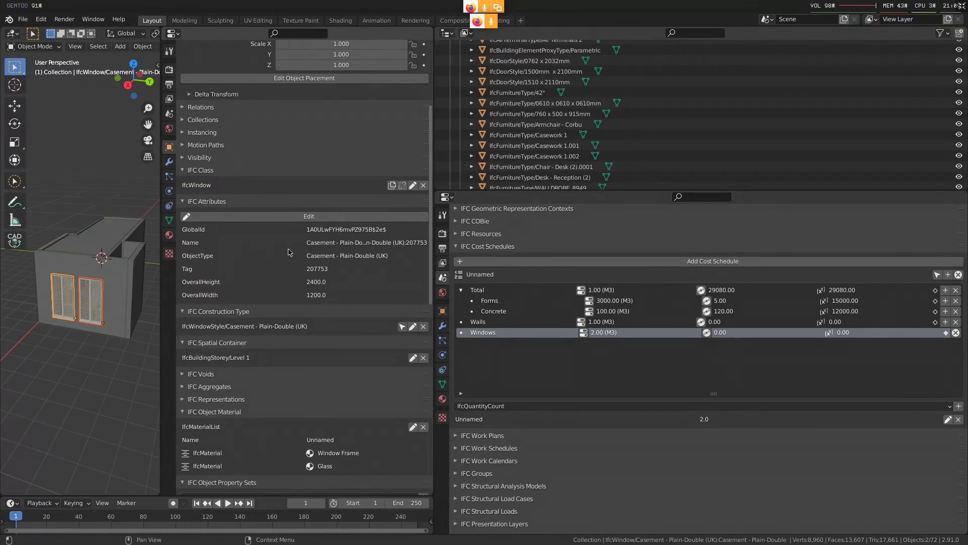
Deselect the windows, finish editing the Windows cost item's quantities, and open the IFC resources for editing
left_click(481, 234)
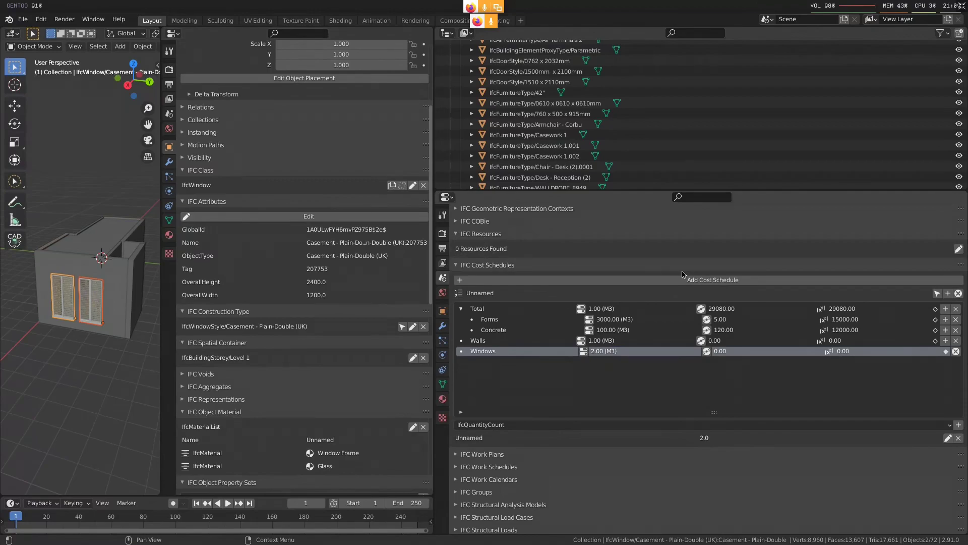
left_click(78, 374)
left_click(955, 351)
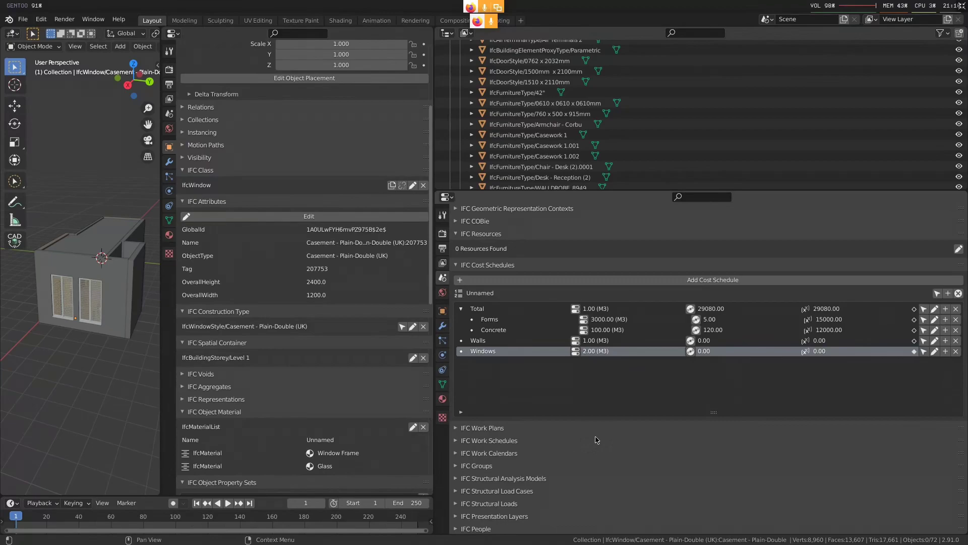
scroll(541, 277, "up", 1)
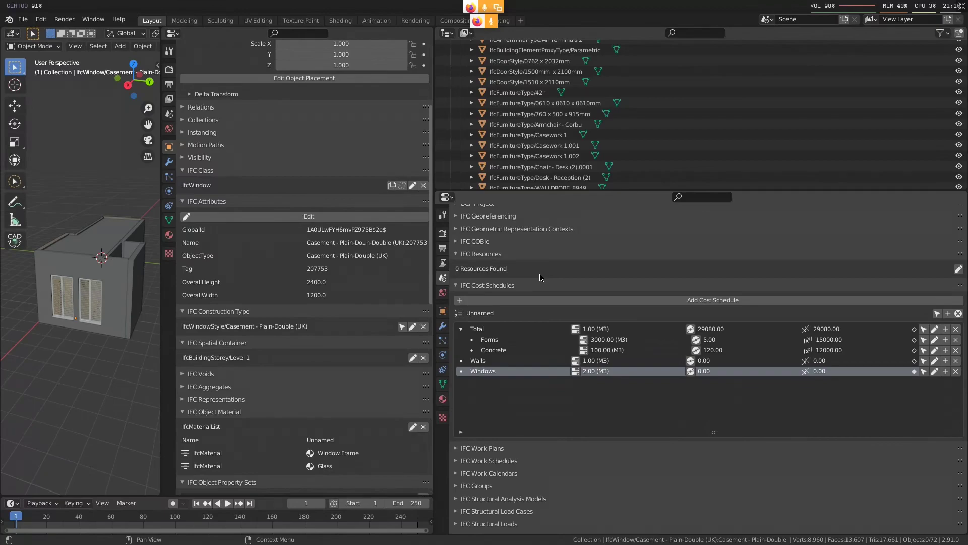
left_click(958, 269)
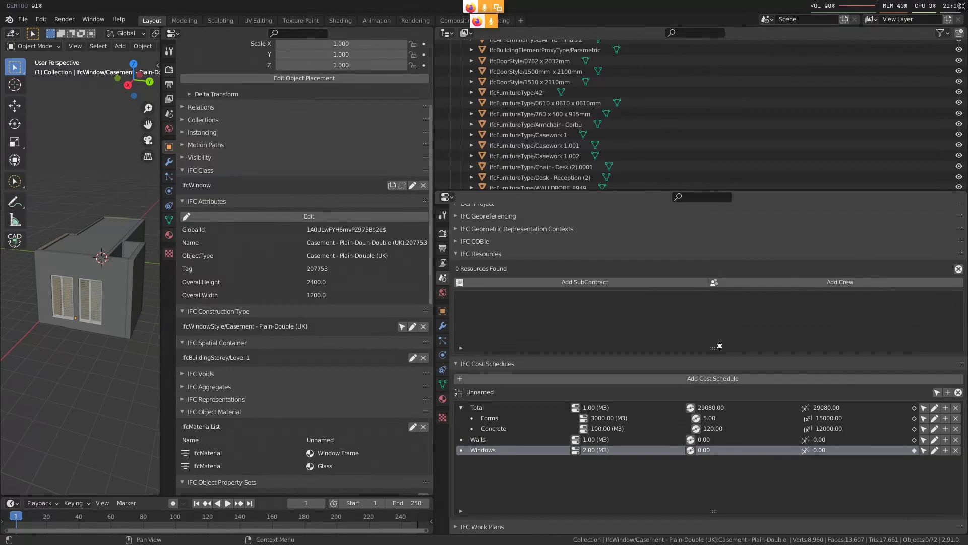
left_click_drag(714, 347, 712, 355)
Add a subcontract resource and name it Electrical Subcontractor
left_click(670, 283)
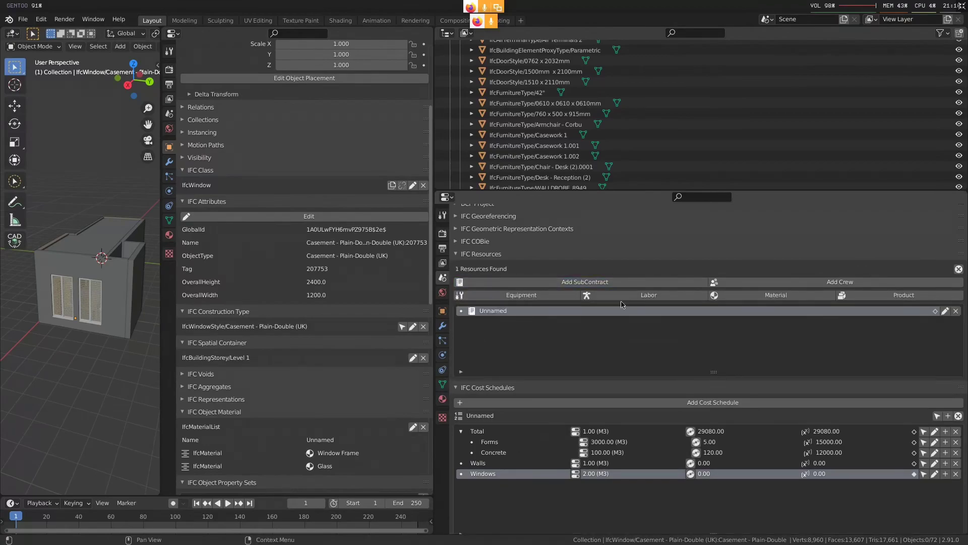
double_click(506, 311)
type("Electrical Subcontractor")
key("Return")
Add one equipment, one labor, one material and one product resource under Electrical Subcontractor
left_click(555, 297)
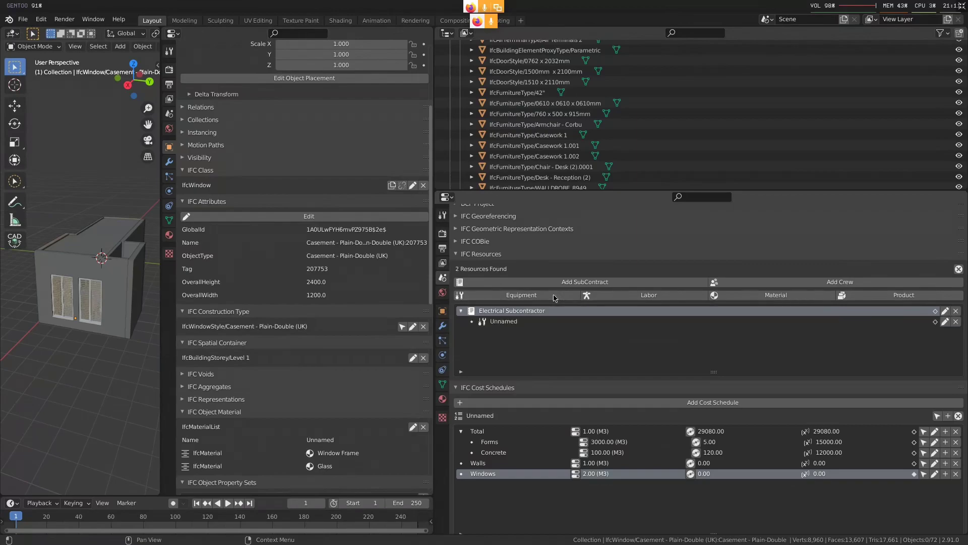
left_click(608, 297)
left_click(788, 297)
left_click(903, 296)
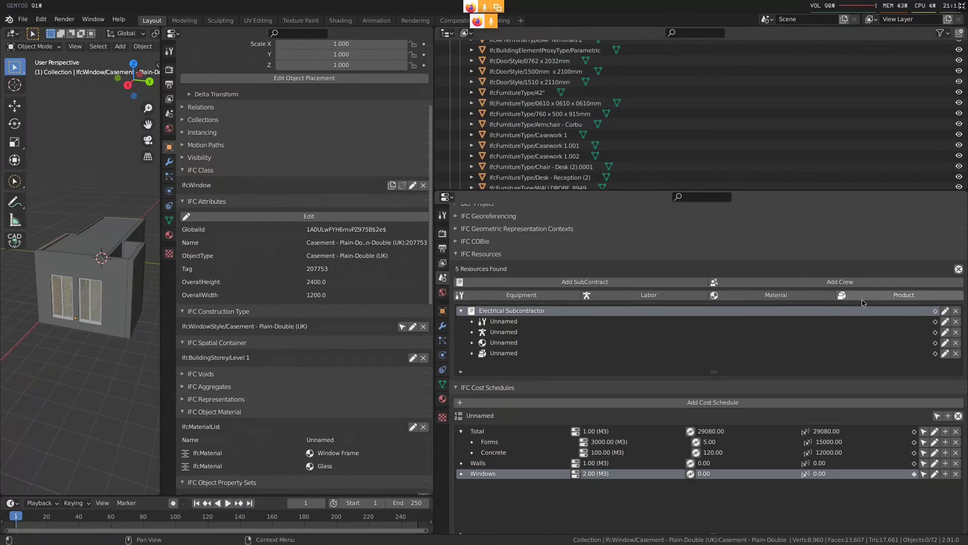
Rename the equipment resource Tower Crane, the labor resource Crane Operator, the material resource Concrete and the product resource Formwork
double_click(535, 323)
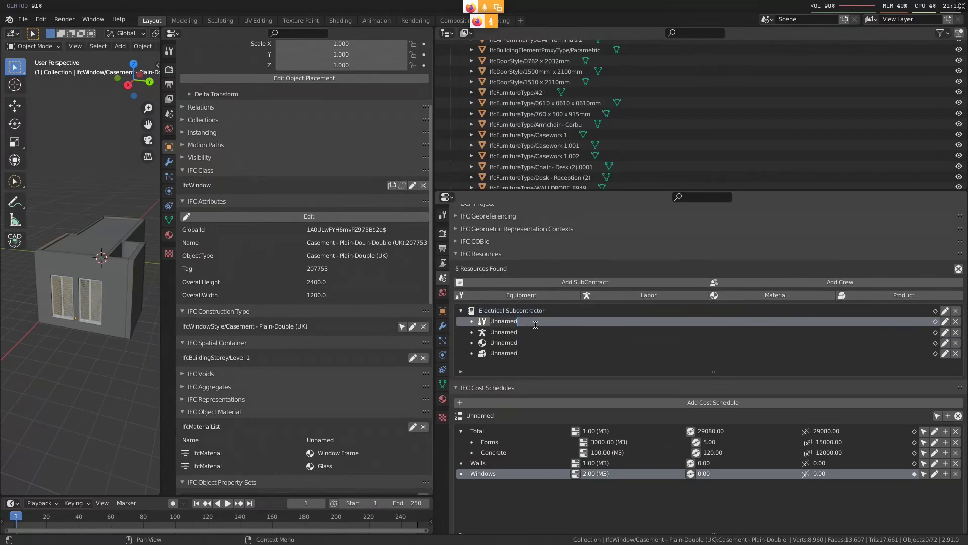
type("Tower Crane")
left_click(521, 332)
double_click(522, 332)
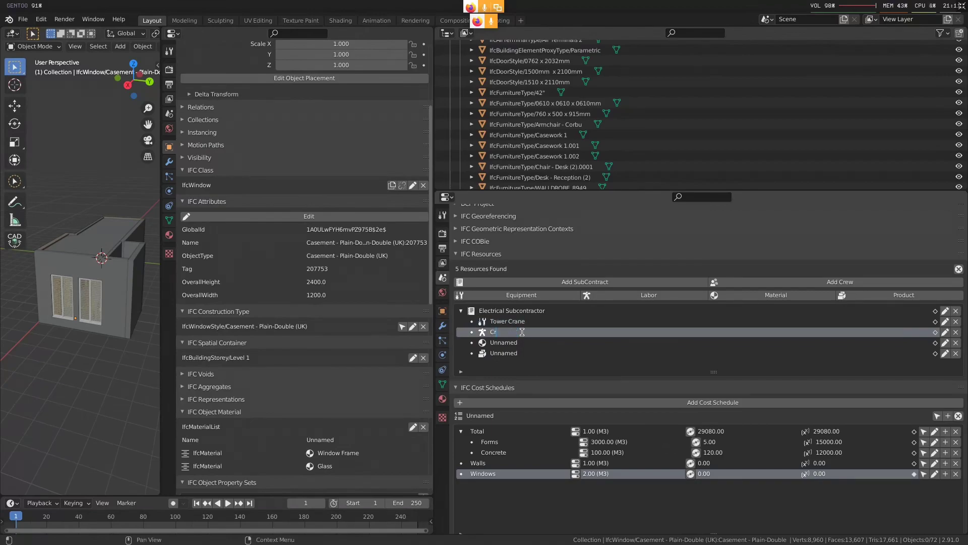
type("Crane Operator")
left_click(512, 343)
double_click(513, 342)
type("Concrete")
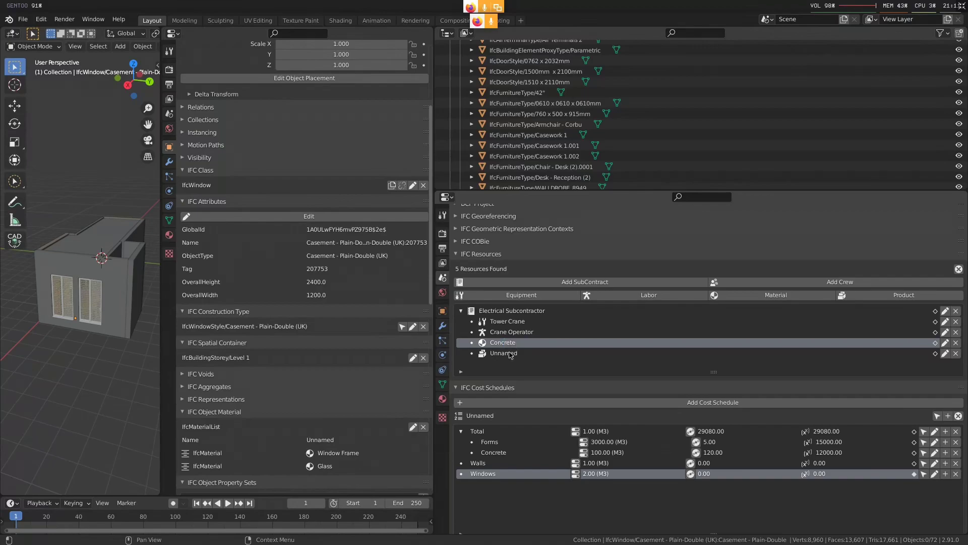
left_click(509, 353)
double_click(509, 353)
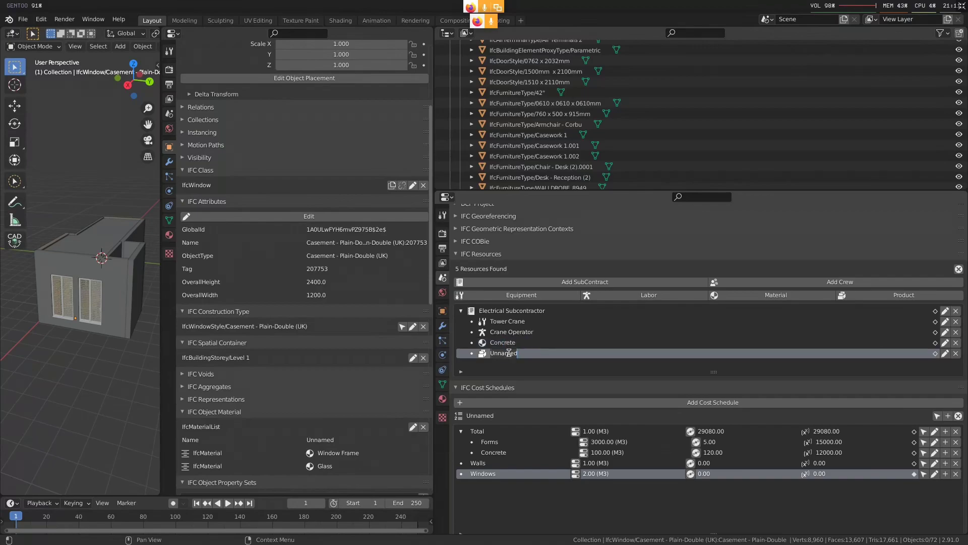
type("Formwork")
Add a labor and a material sub-resource under the Crane Operator resource
left_click(543, 332)
left_click(693, 297)
left_click(736, 296)
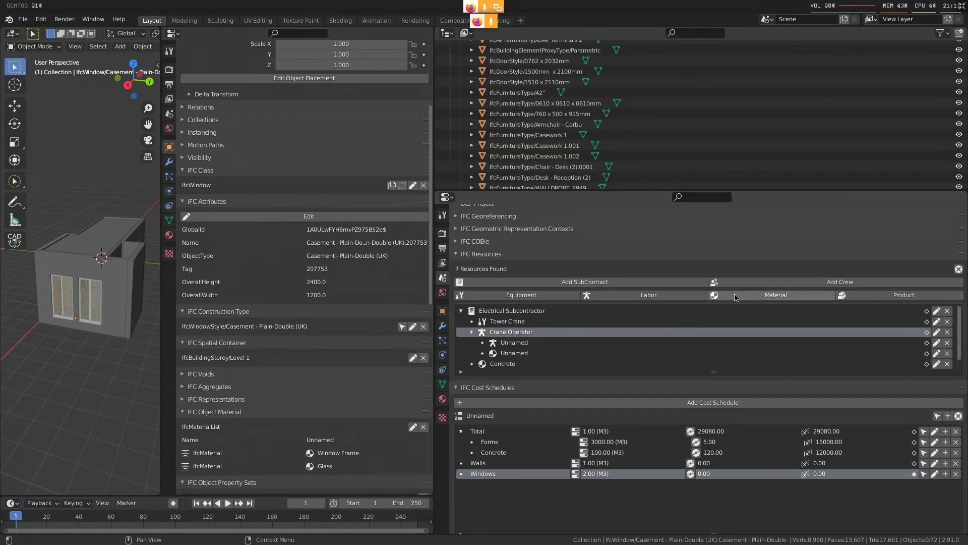
Set the labor sub-resource under Crane Operator to predefined type ELECTRIC and name it Electric guy
left_click(599, 345)
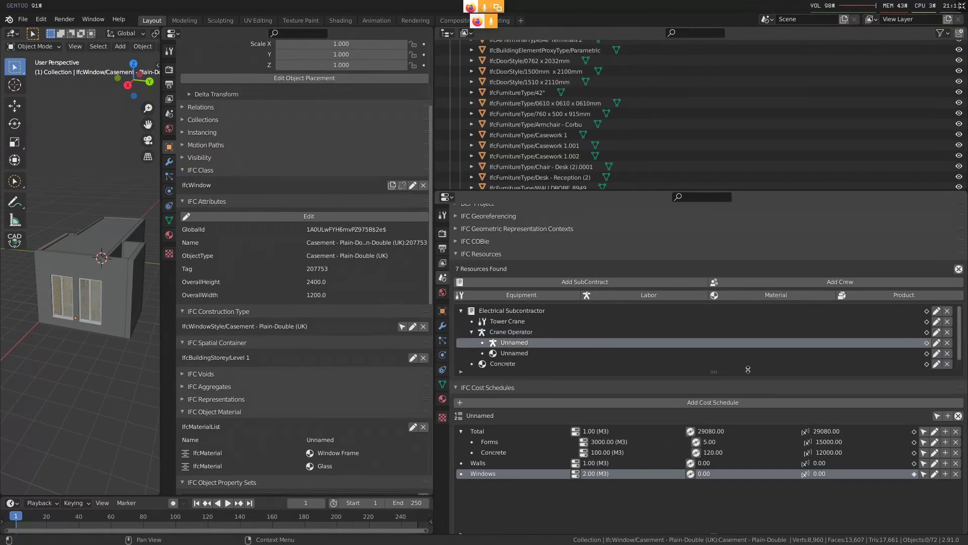
left_click(936, 343)
scroll(807, 384, "down", 1)
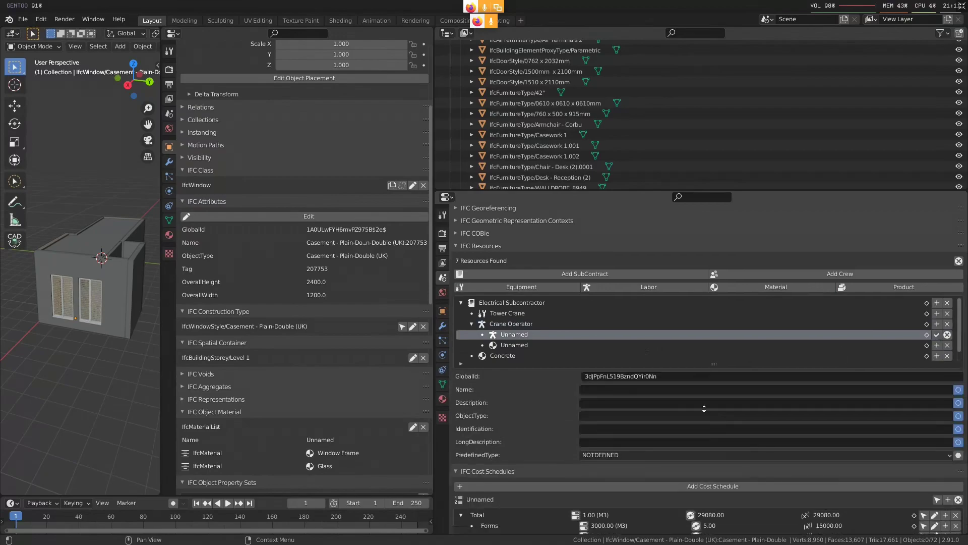
left_click(615, 447)
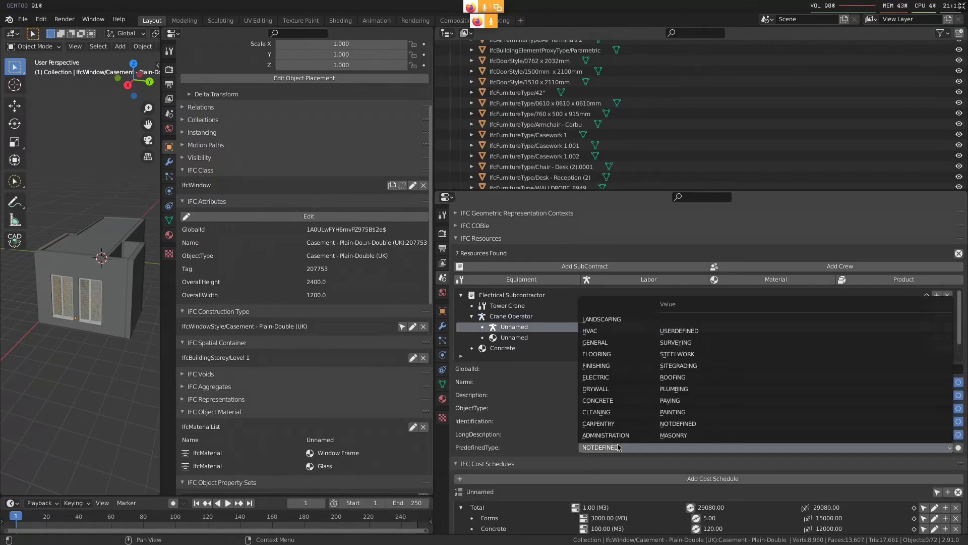
left_click(613, 378)
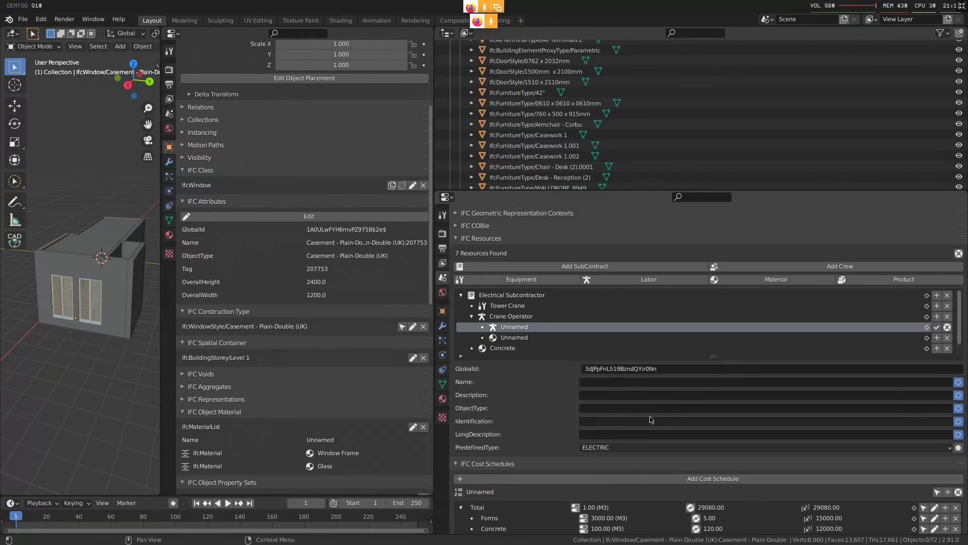
left_click(654, 386)
type("Electric guy")
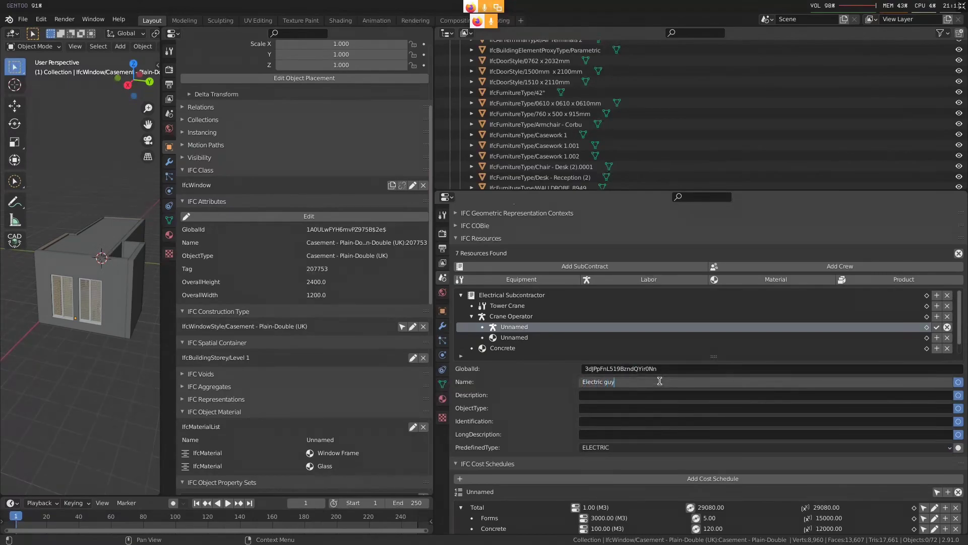
key("Return")
left_click(937, 327)
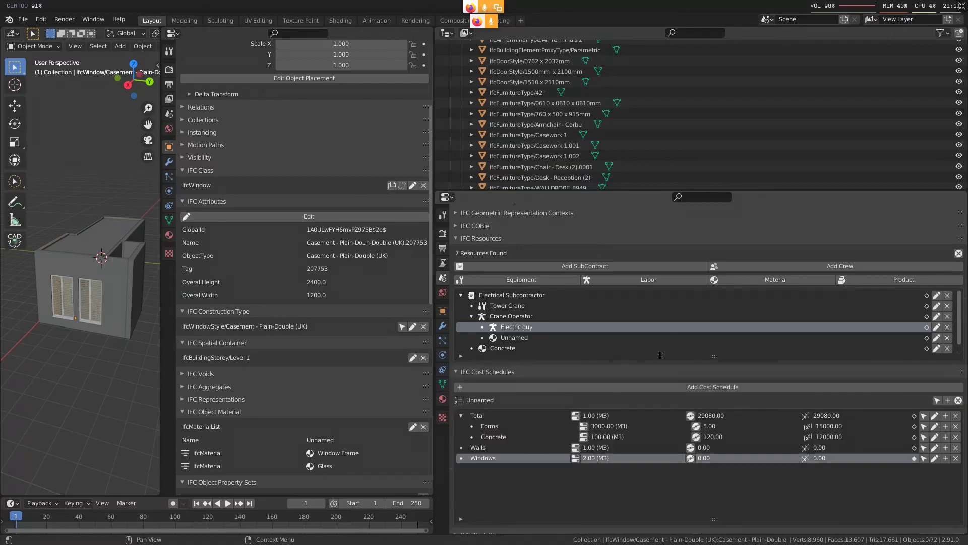
Assign the Generic Floor - 400mm slab on top of the building to the Concrete resource
scroll(630, 373, "up", 2)
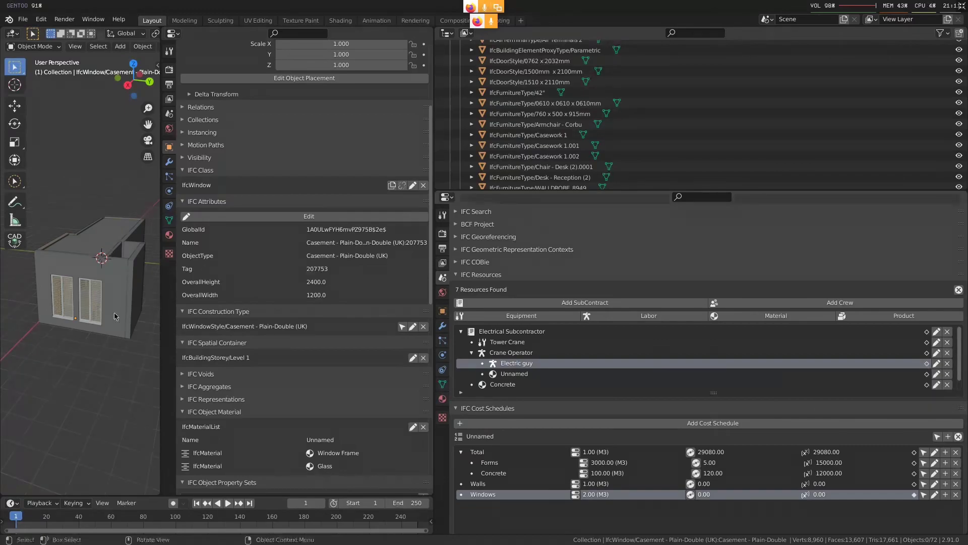
middle_click_drag(120, 284, 95, 275)
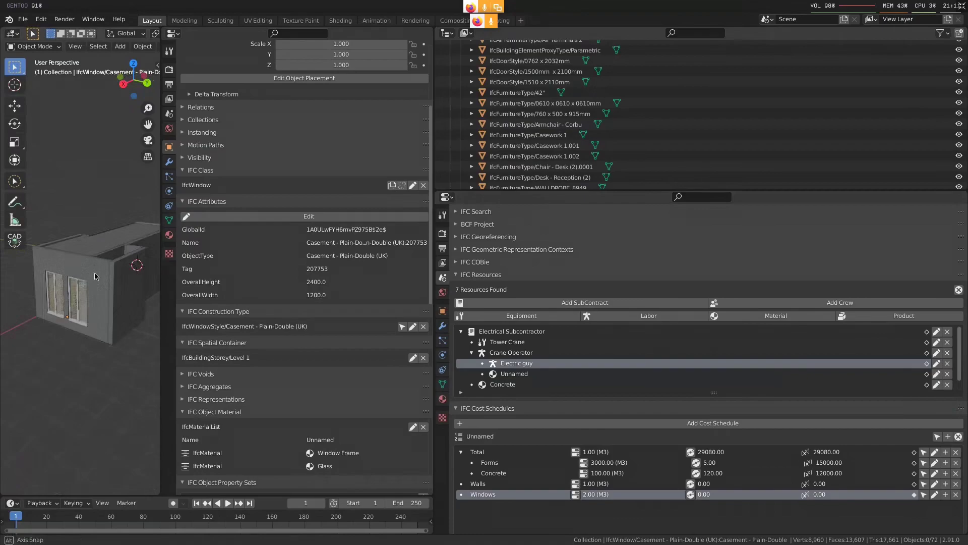
left_click(104, 245)
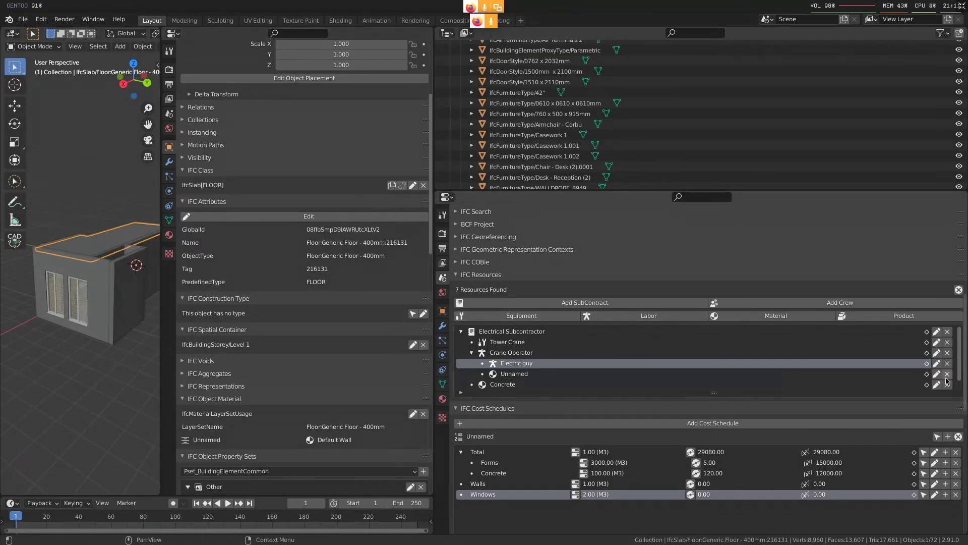
left_click(667, 385)
left_click(927, 384)
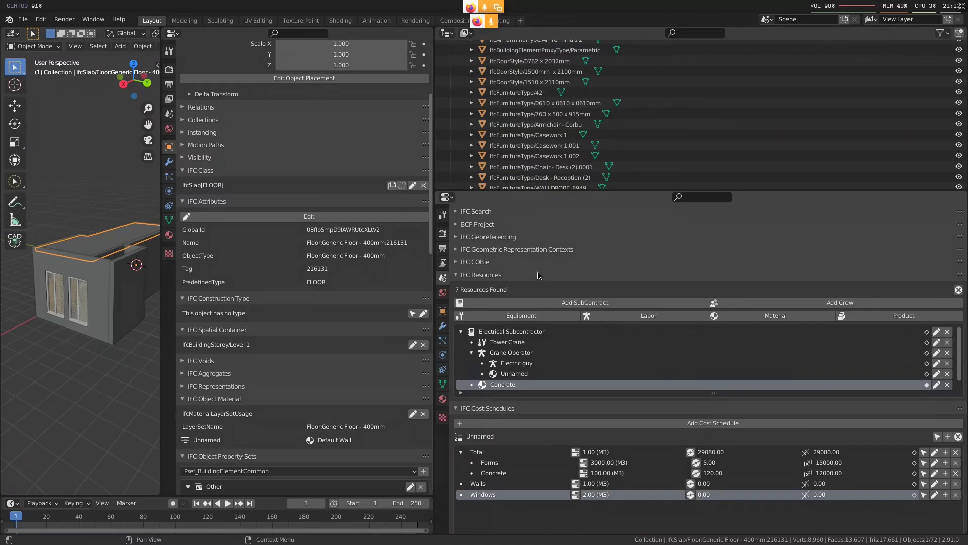
Enlarge the resource list so that it shows every resource down to Formwork
scroll(892, 290, "down", 1)
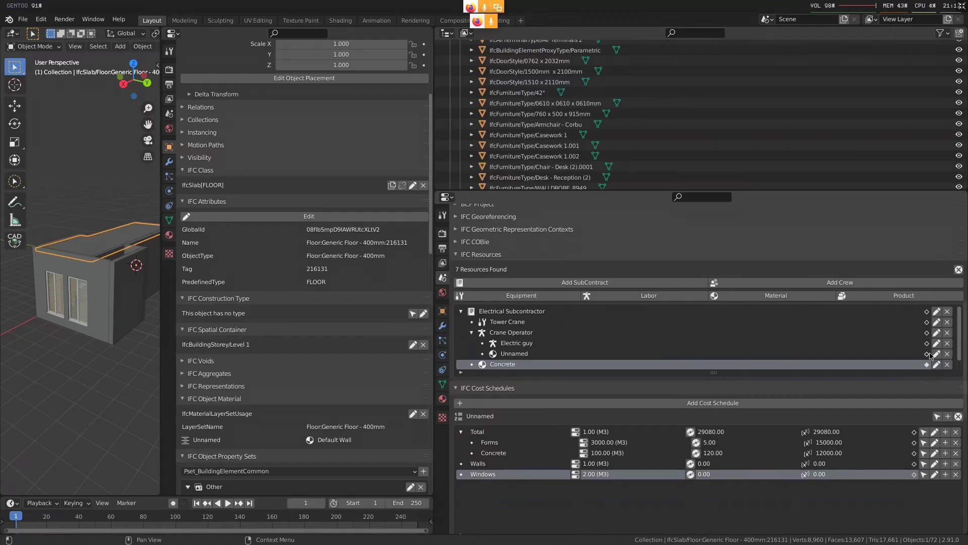
left_click_drag(705, 373, 713, 384)
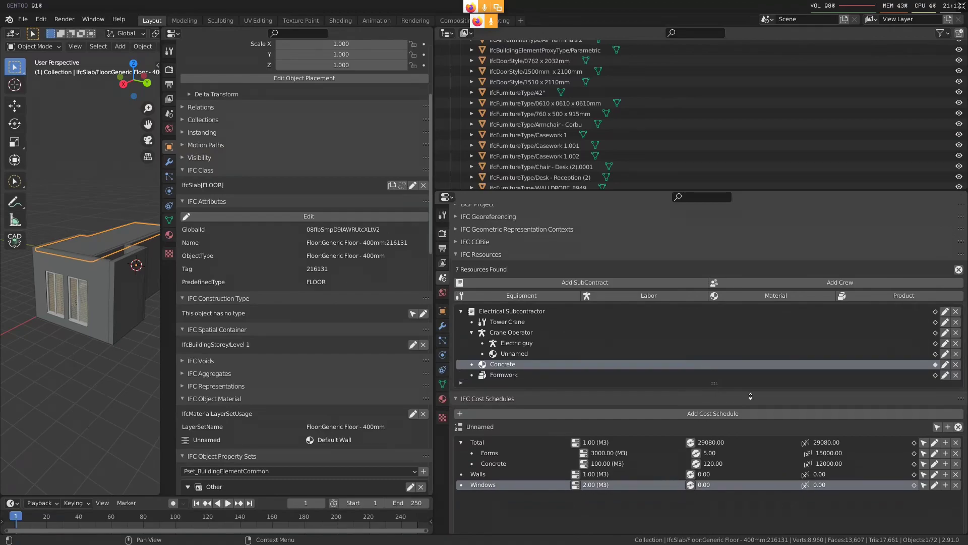
scroll(720, 390, "down", 1)
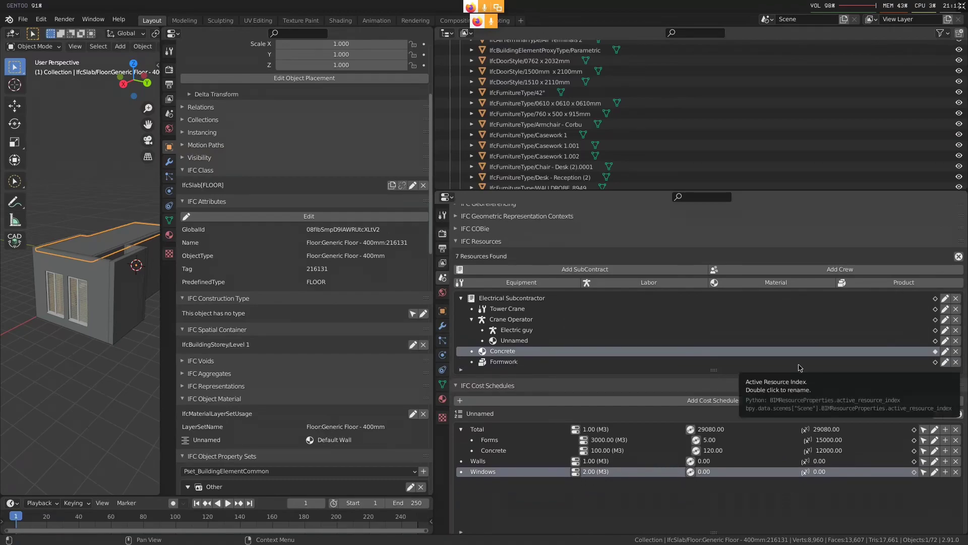
scroll(831, 369, "down", 1)
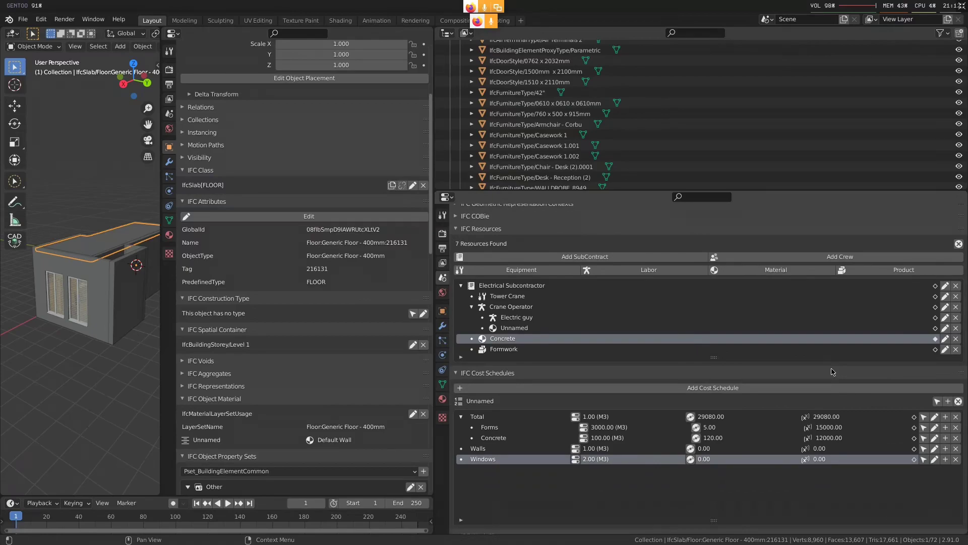
Look over the resource tree and cost items, and check the Concrete resource's assignment against the wall with two windows
left_click(554, 289)
left_click(545, 328)
left_click(544, 347)
scroll(620, 398, "down", 5)
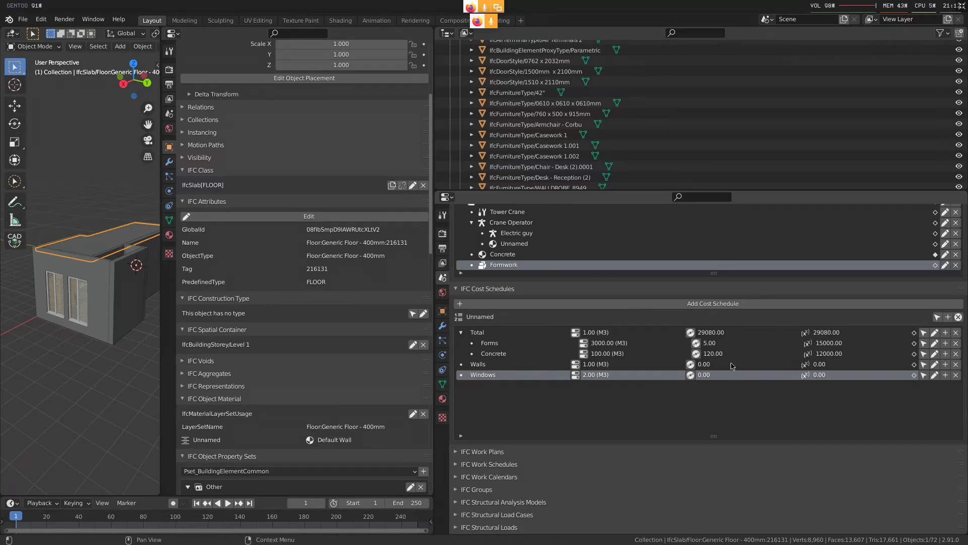
scroll(760, 398, "up", 2)
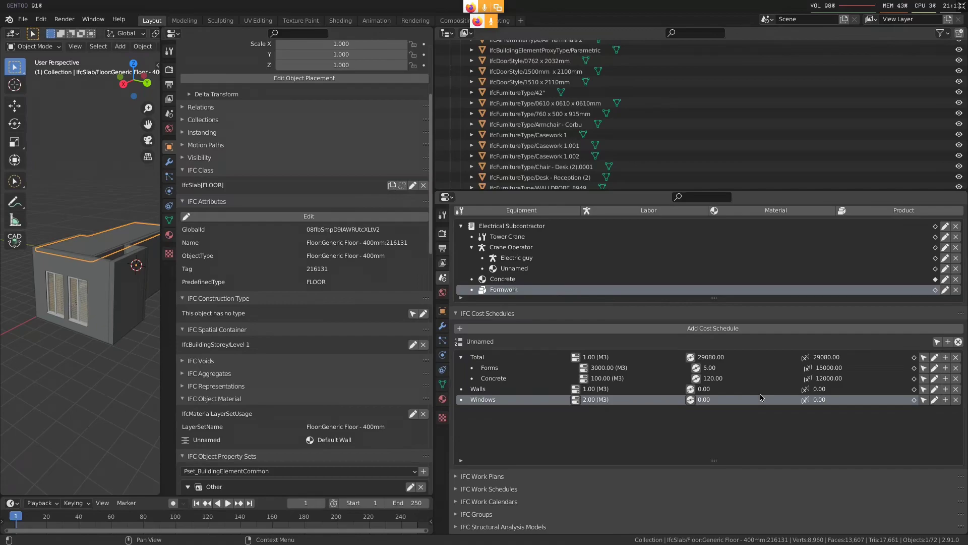
scroll(660, 296, "up", 6)
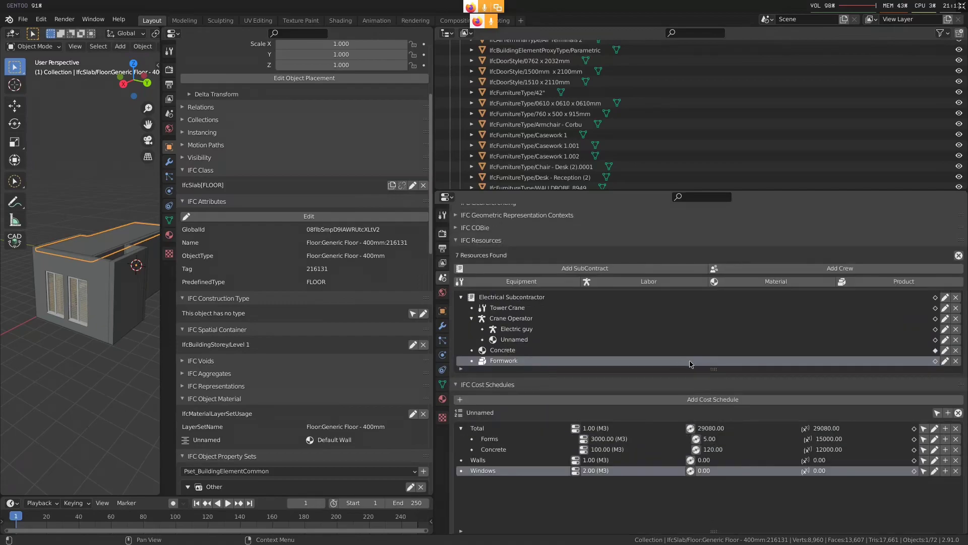
left_click(918, 351)
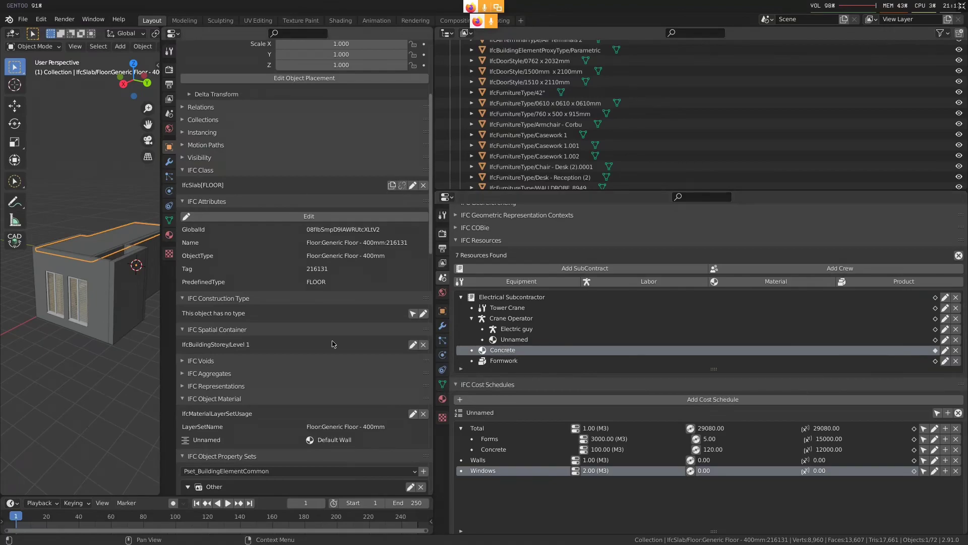
left_click(90, 291)
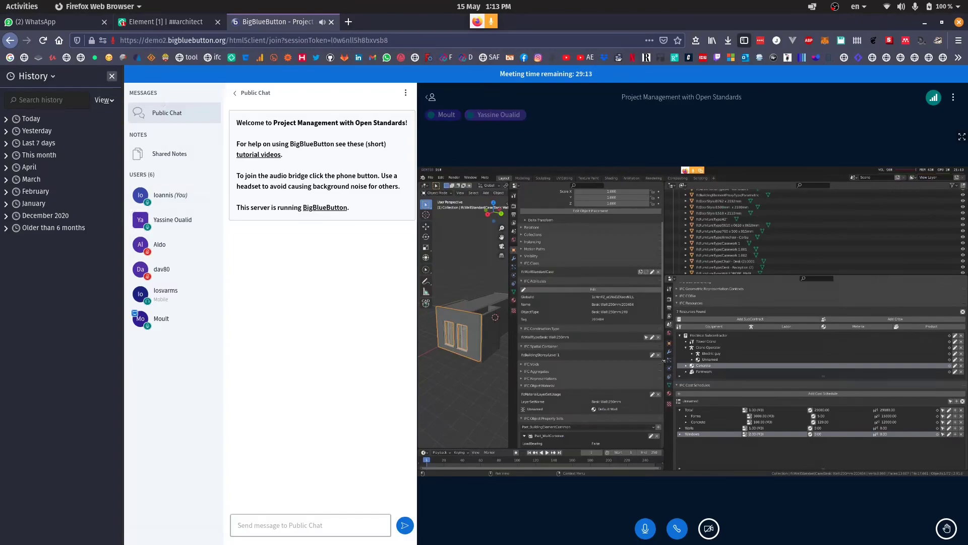
Close the browser's history sidebar and show the meeting's shared screen in full screen
left_click(112, 76)
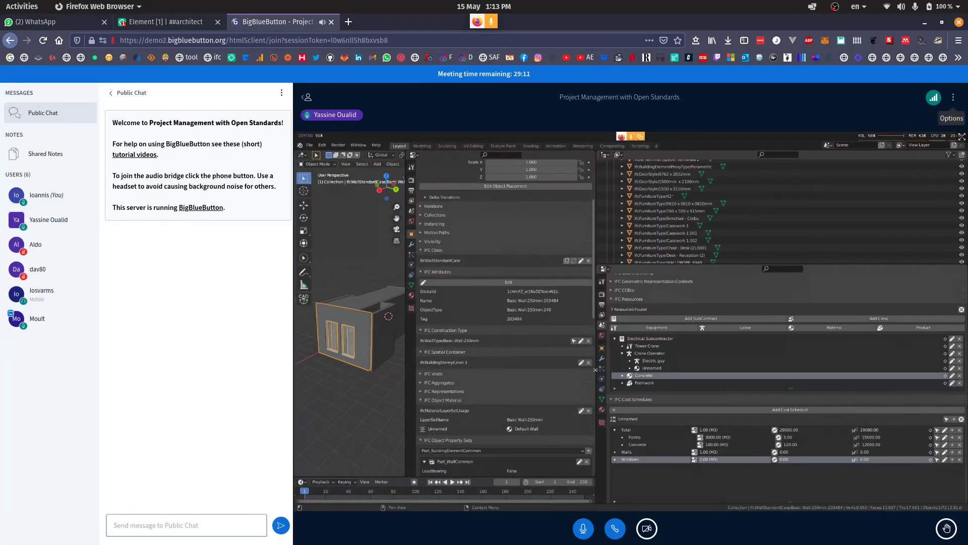
left_click(953, 97)
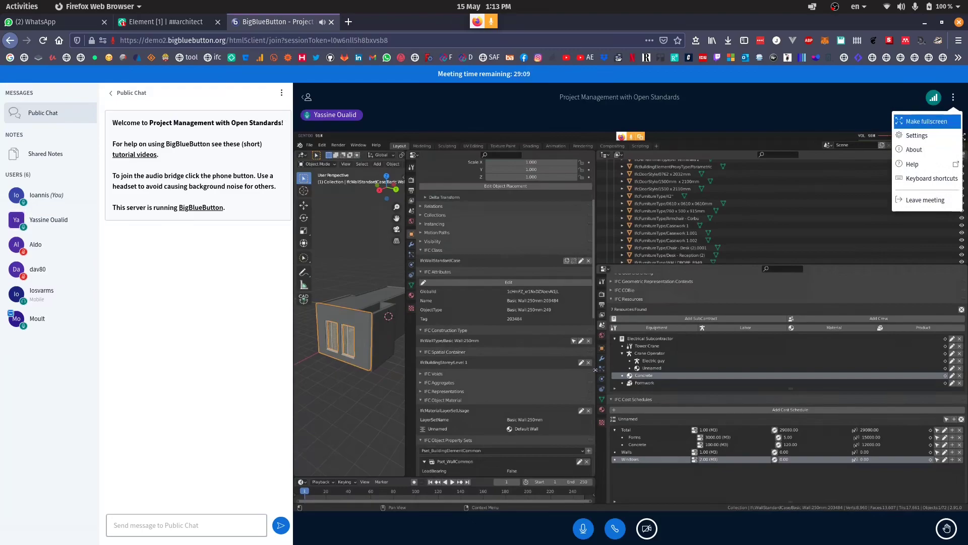
left_click(926, 121)
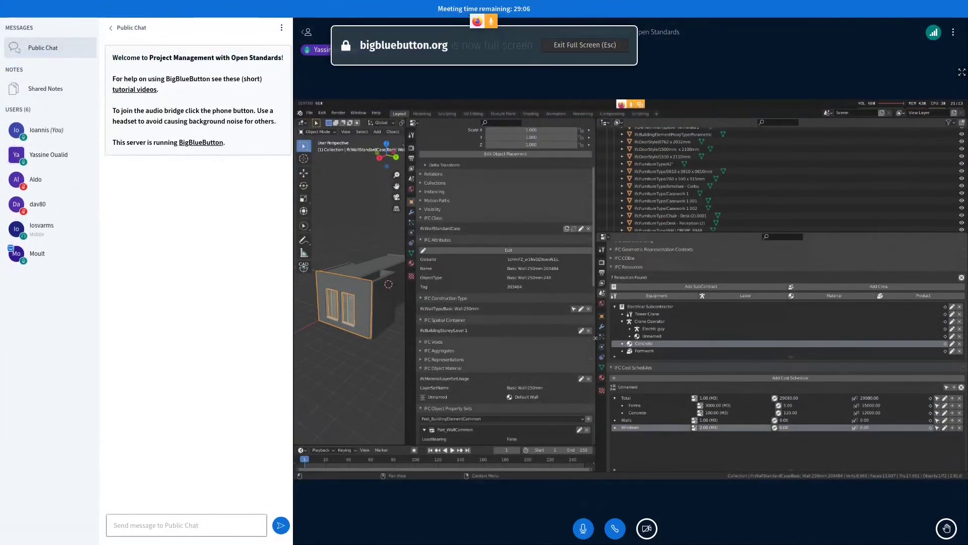
left_click(962, 72)
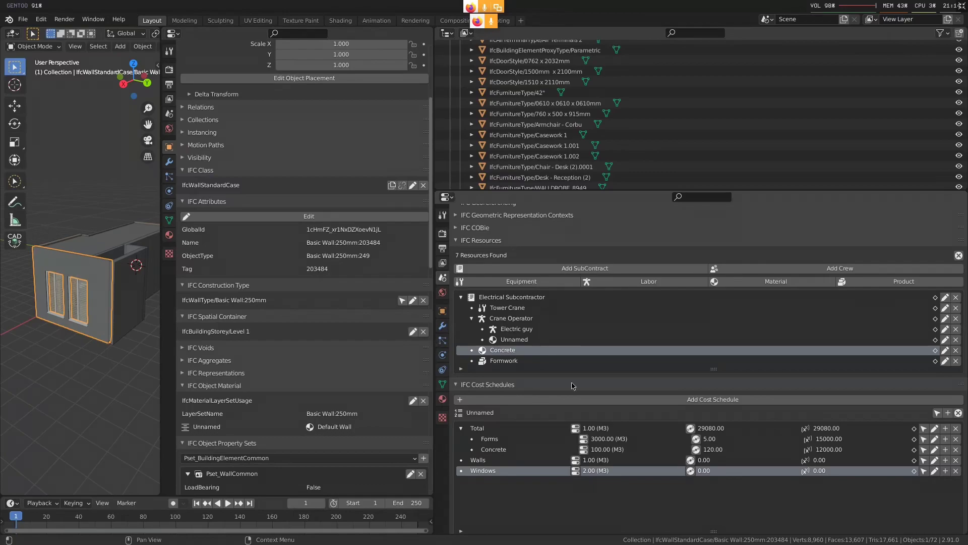
Select the Tower Crane resource and shorten the cost item list
left_click(609, 309)
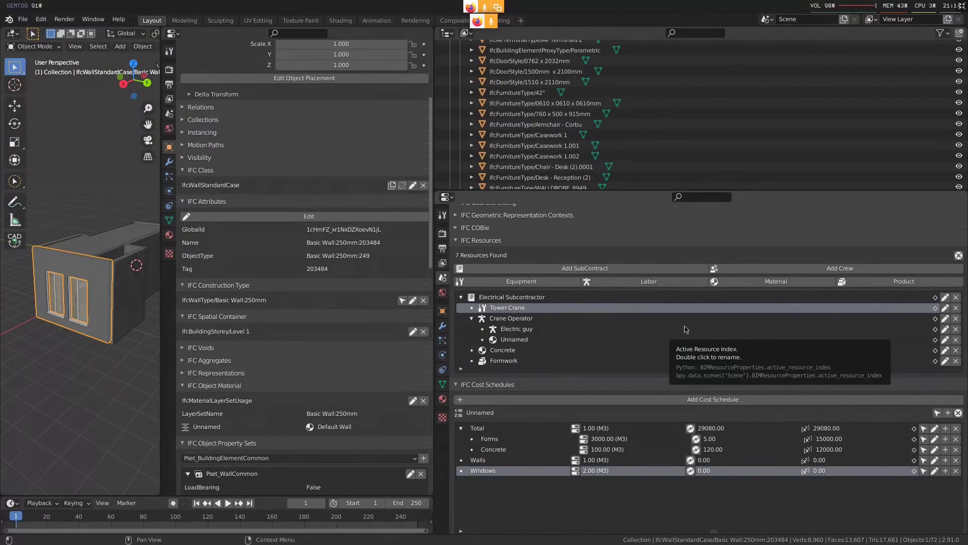
scroll(537, 322, "down", 5)
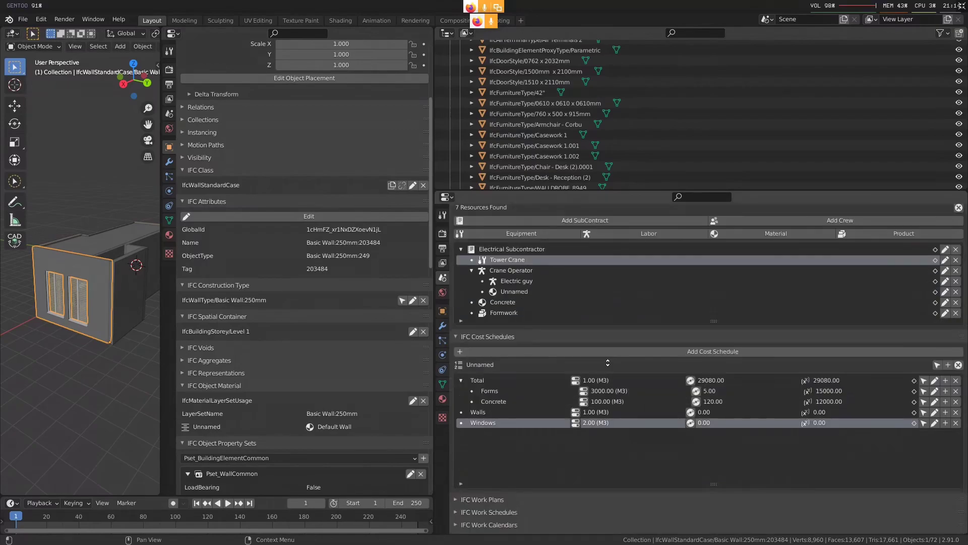
scroll(586, 364, "up", 5)
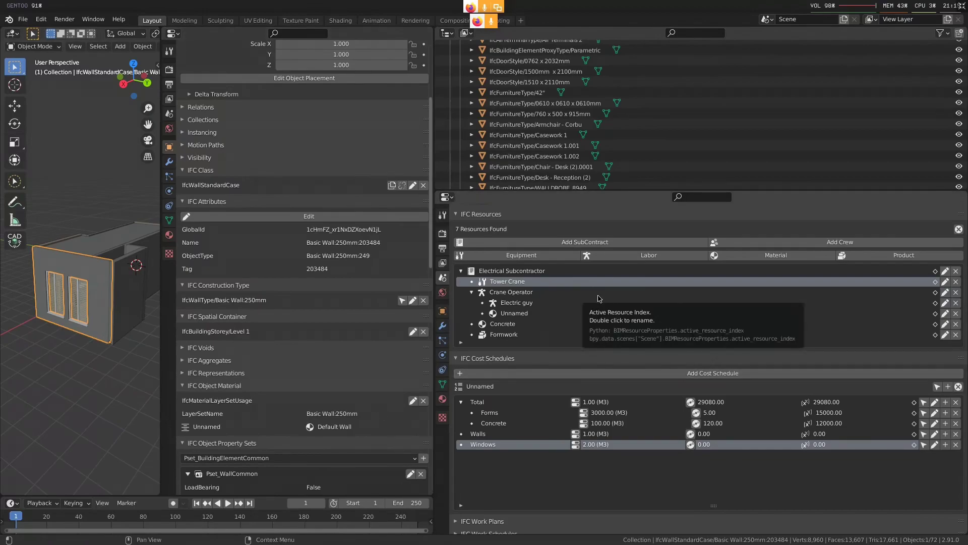
scroll(599, 298, "down", 2)
left_click_drag(714, 466, 723, 434)
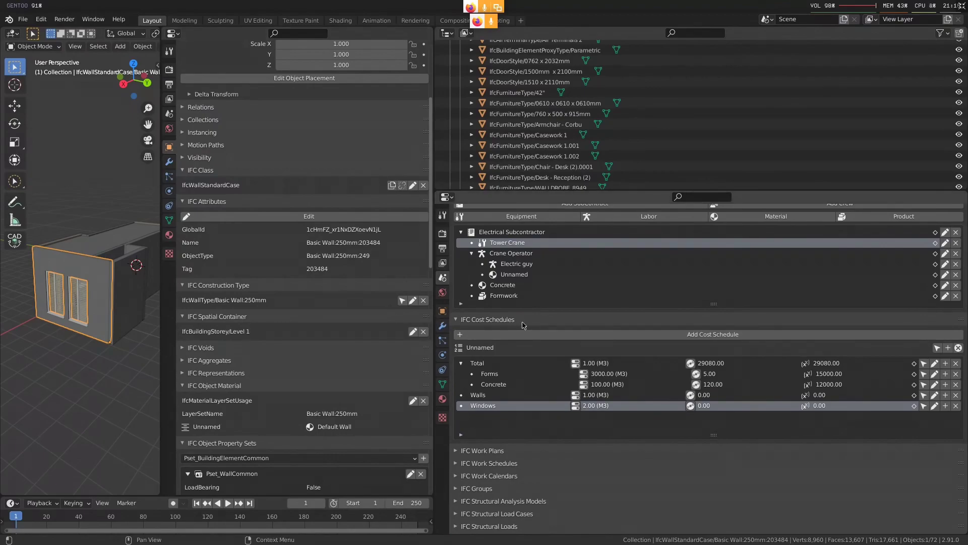
scroll(572, 289, "up", 2)
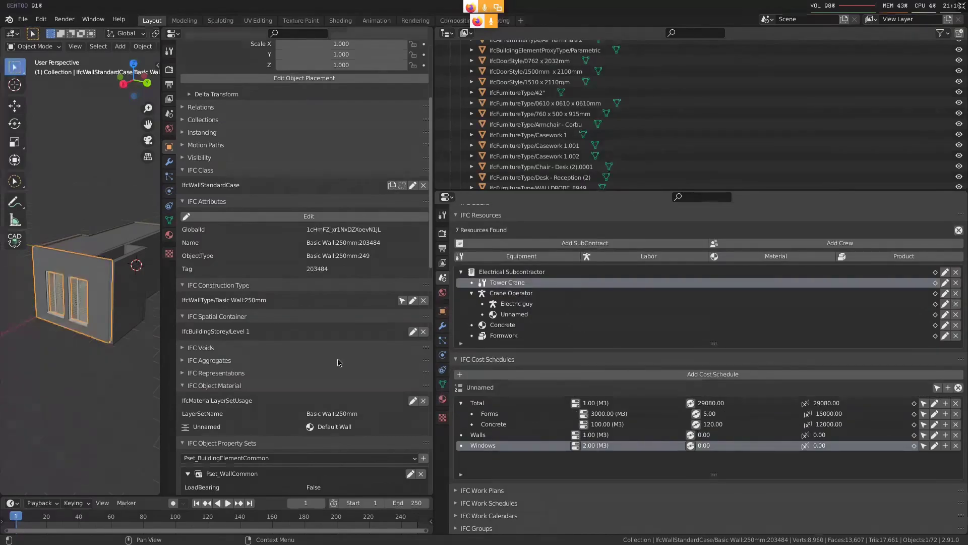
Widen the object properties area and the 3D viewport
scroll(337, 362, "down", 4)
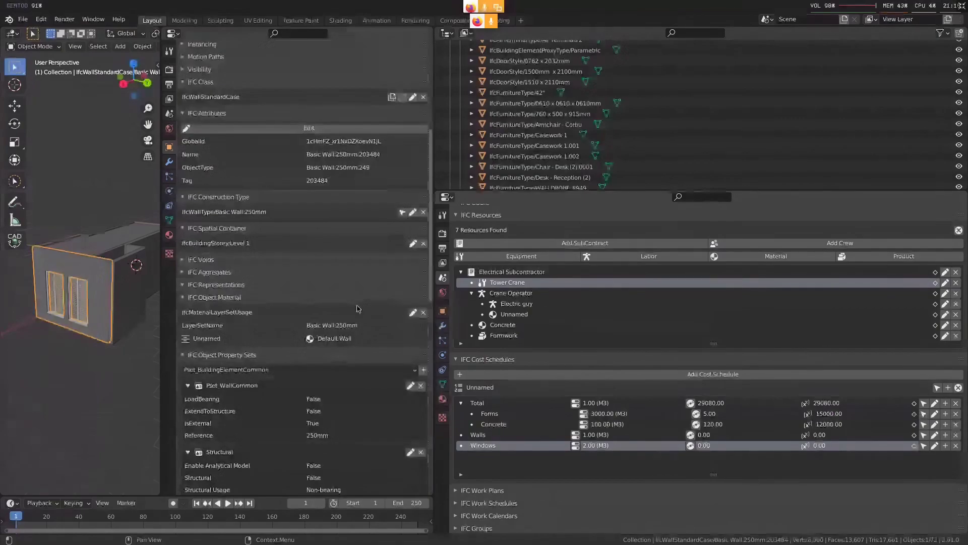
left_click_drag(434, 341, 506, 341)
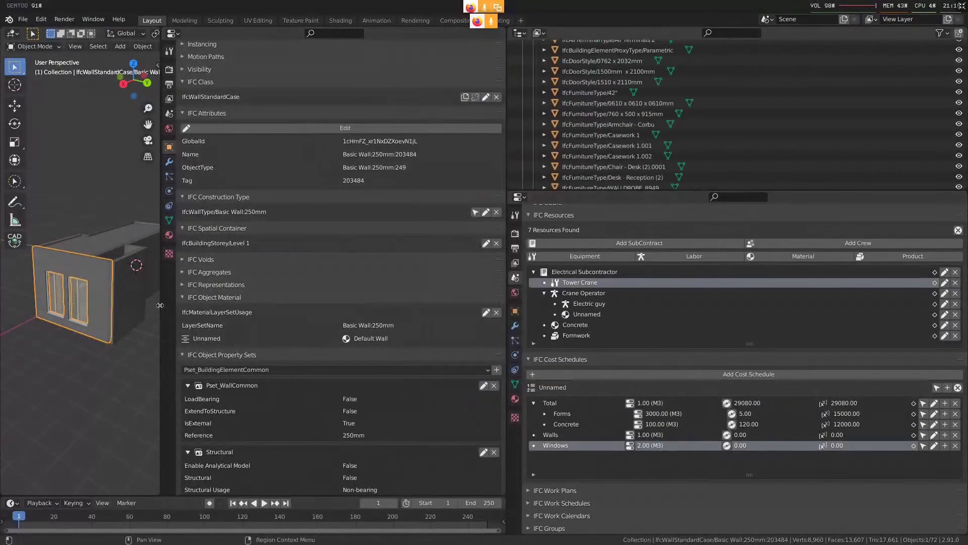
left_click_drag(160, 305, 262, 305)
Examine the property sets and dimensions of the Generic Floor slab and the base quantities of the wall with two windows
scroll(333, 335, "down", 8)
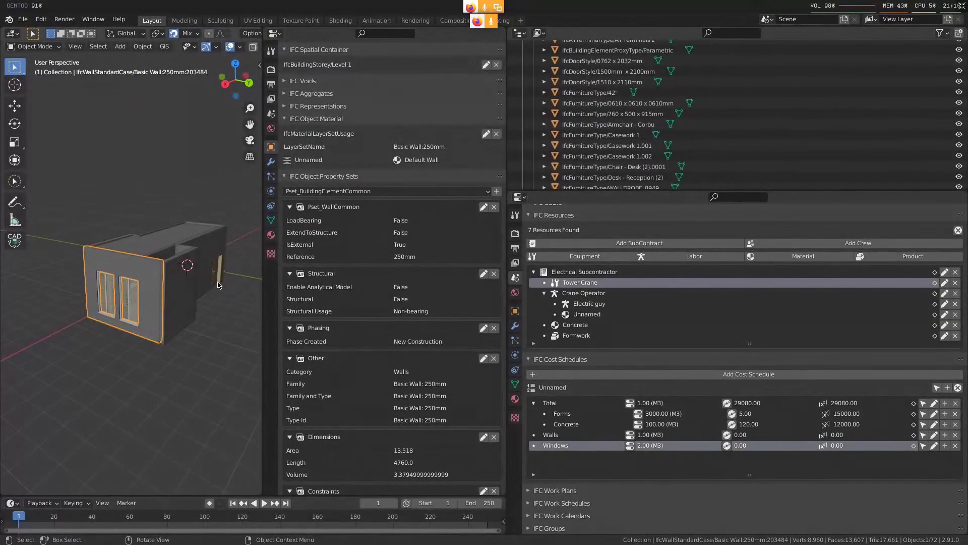
left_click_drag(228, 192, 102, 326)
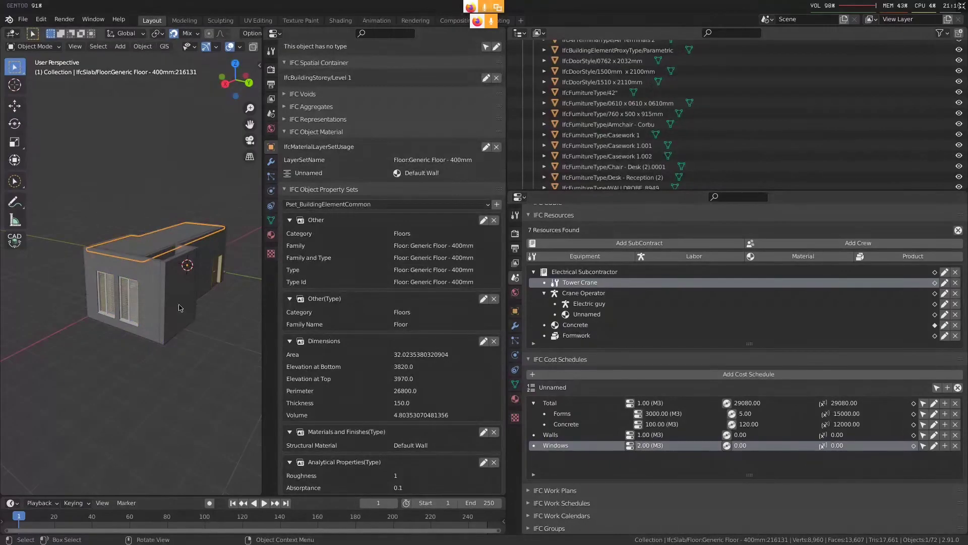
scroll(291, 330, "down", 5)
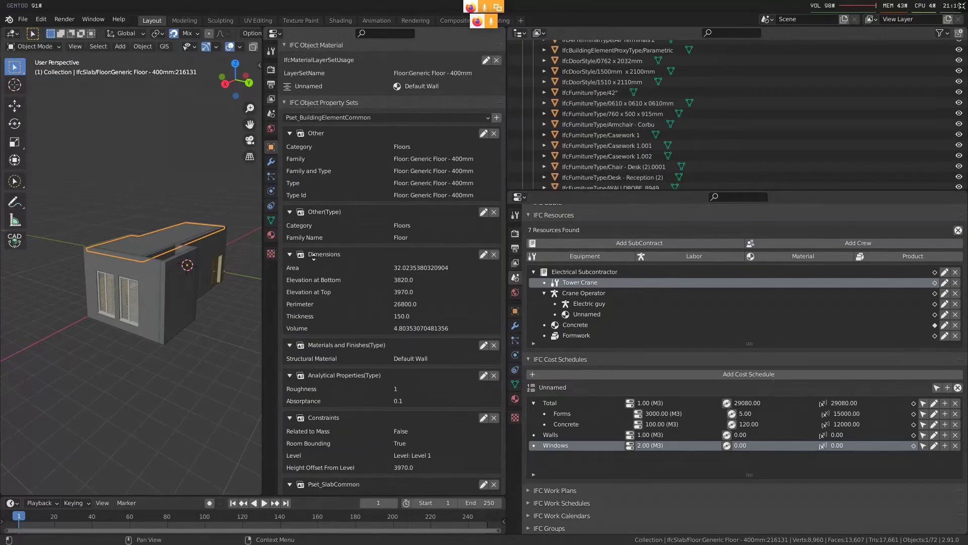
scroll(283, 256, "up", 10)
left_click(141, 277)
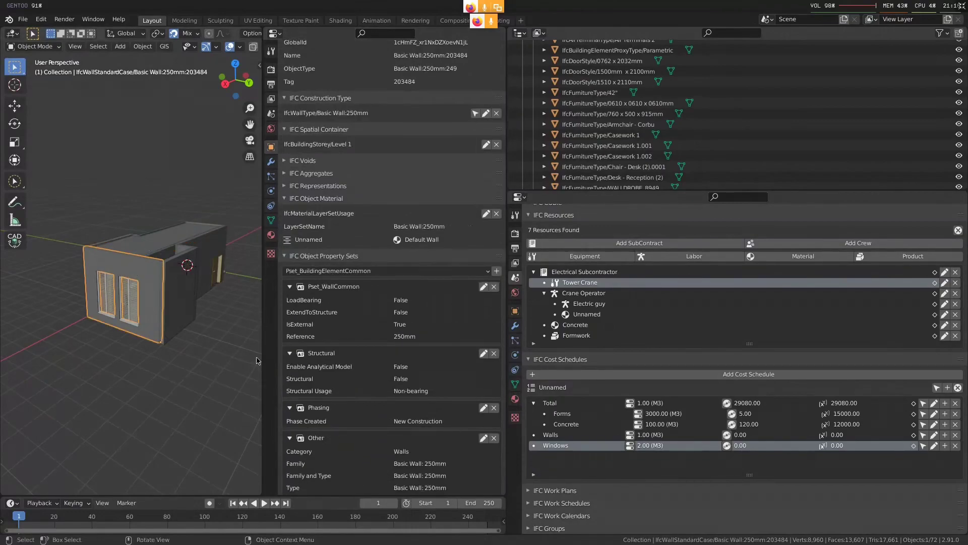
scroll(349, 384, "down", 10)
scroll(349, 384, "down", 3)
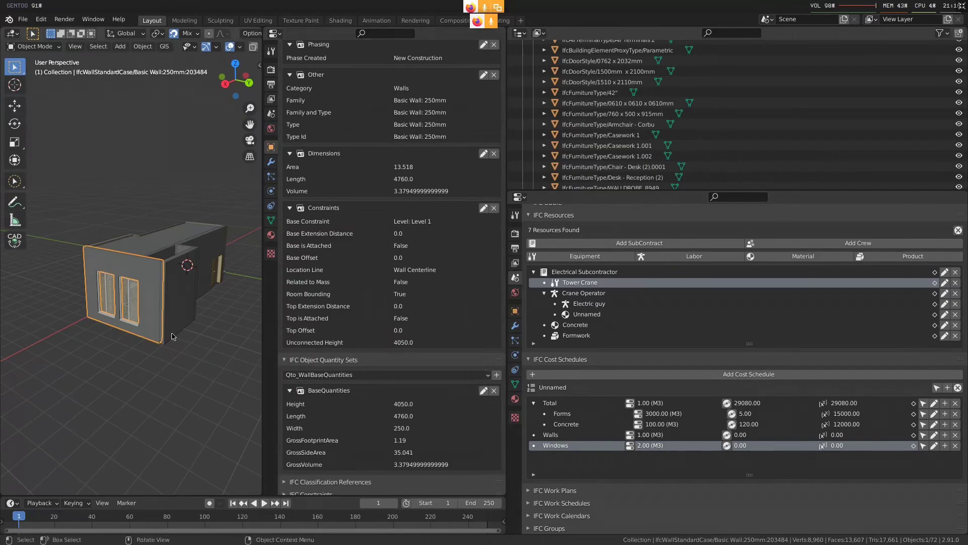
Select the Generic Floor roof slab and review its dimensions and quantity sets
left_click(141, 248)
scroll(336, 409, "down", 6)
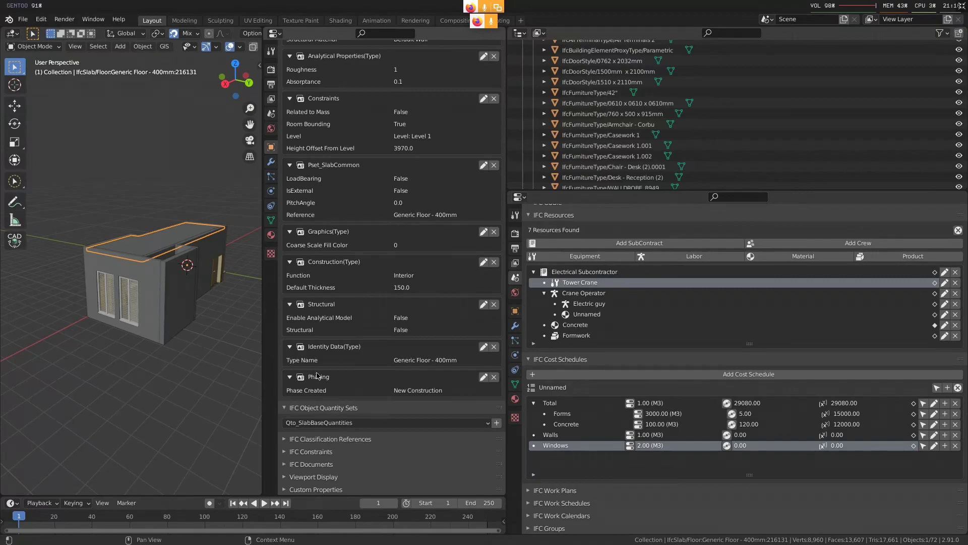
scroll(361, 320, "up", 20)
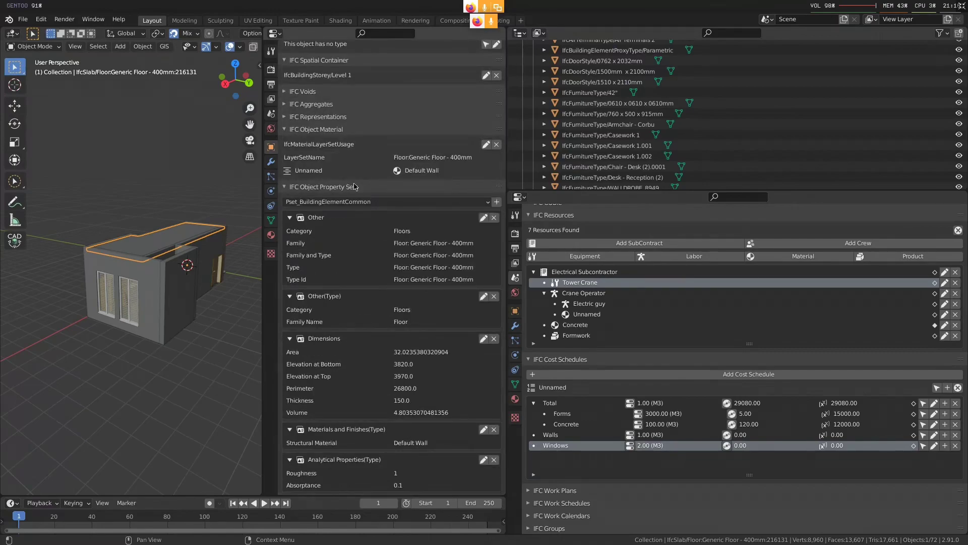
scroll(413, 330, "down", 2)
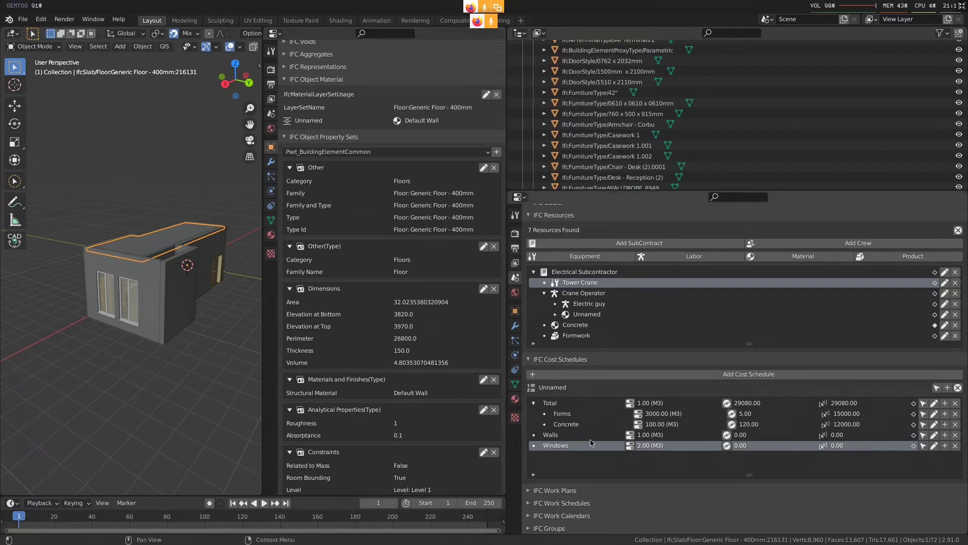
Add a top-level cost item named Slabs to the cost schedule
left_click(947, 387)
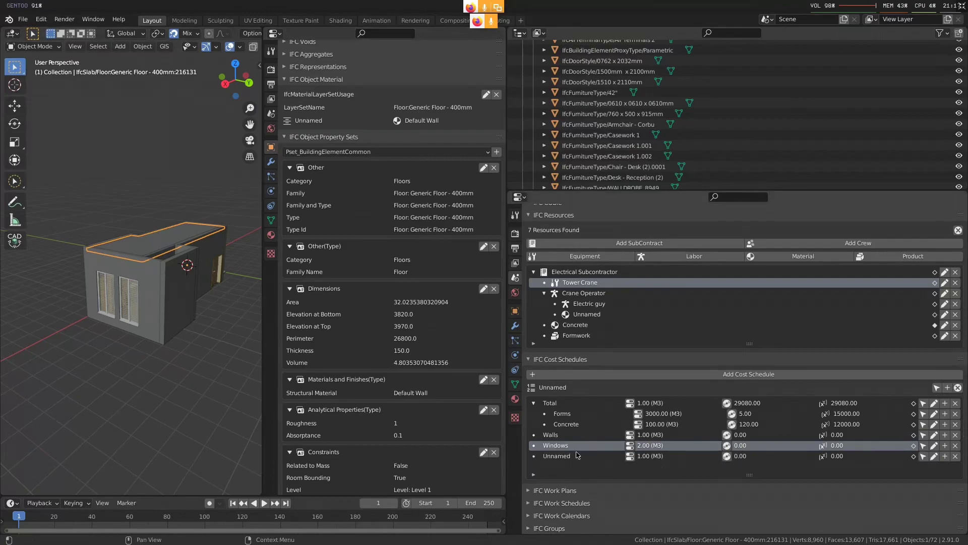
double_click(556, 455)
type("Slabs")
key("Return")
Enable quantity assignment for the Slabs cost item, using Qto as the source, and look up the available quantity names
left_click(923, 456)
scroll(668, 444, "down", 3)
left_click(666, 436)
left_click(667, 448)
left_click(887, 433)
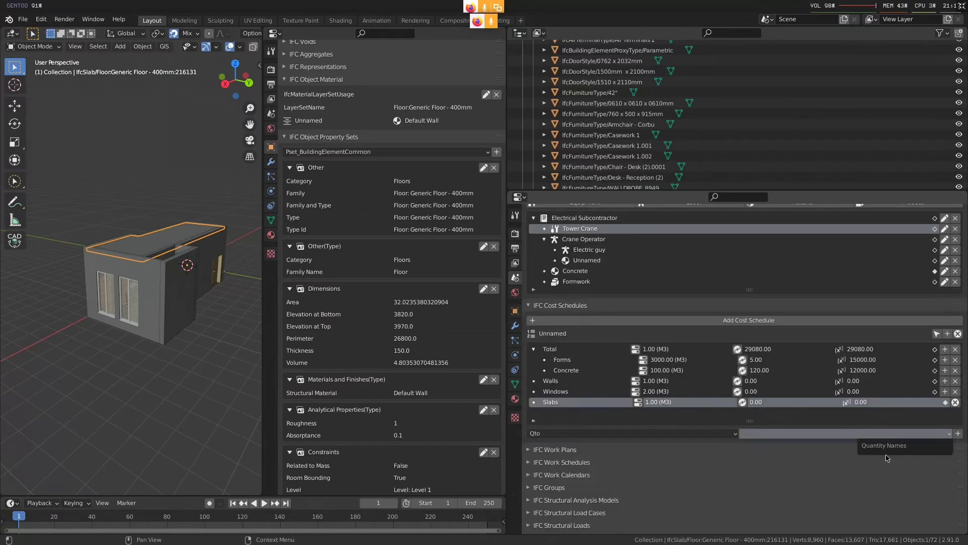
Look through the roof slab's property sets for its volume and any base quantities
scroll(429, 282, "down", 6)
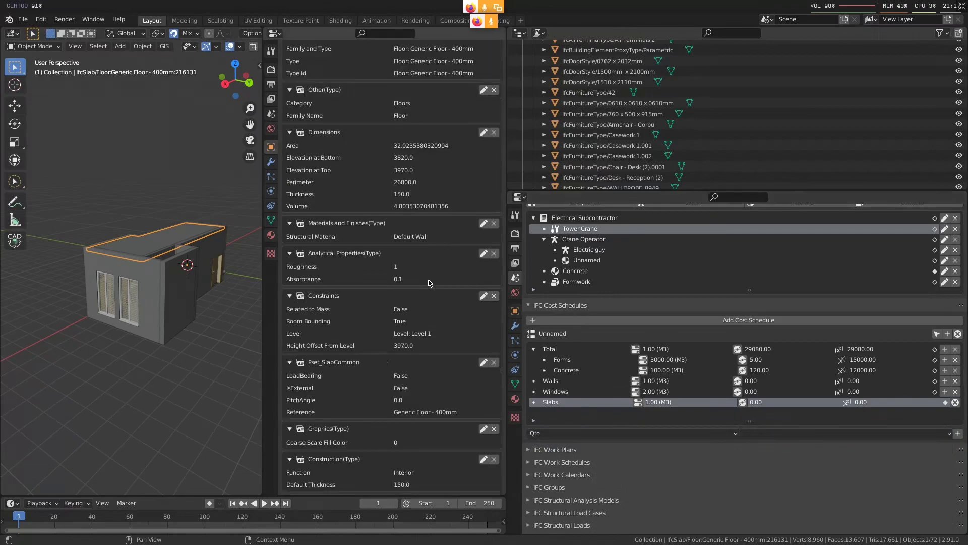
scroll(428, 283, "down", 8)
scroll(379, 430, "up", 7)
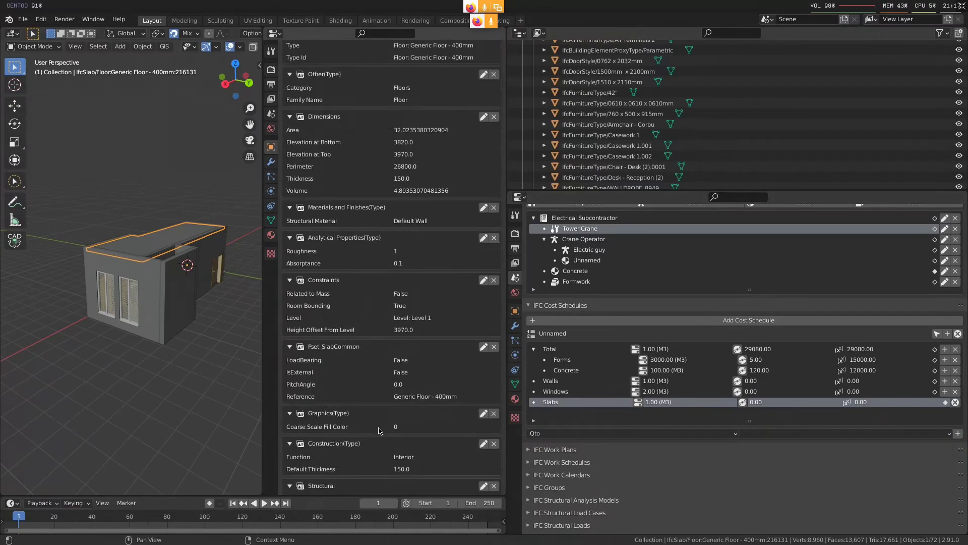
scroll(381, 430, "up", 3)
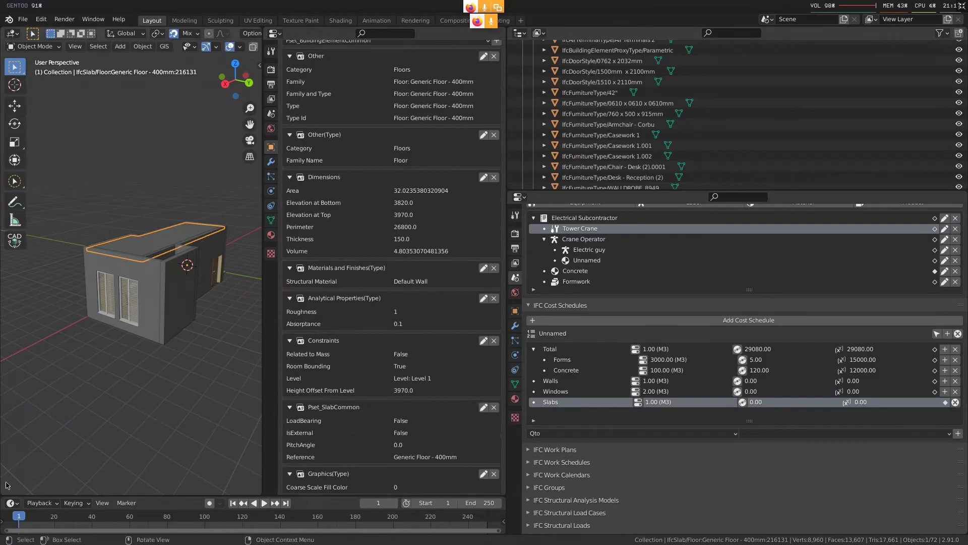
Show the scene's IFC Patch settings and choose the ConvertPropertiesToQuantities recipe
left_click(270, 114)
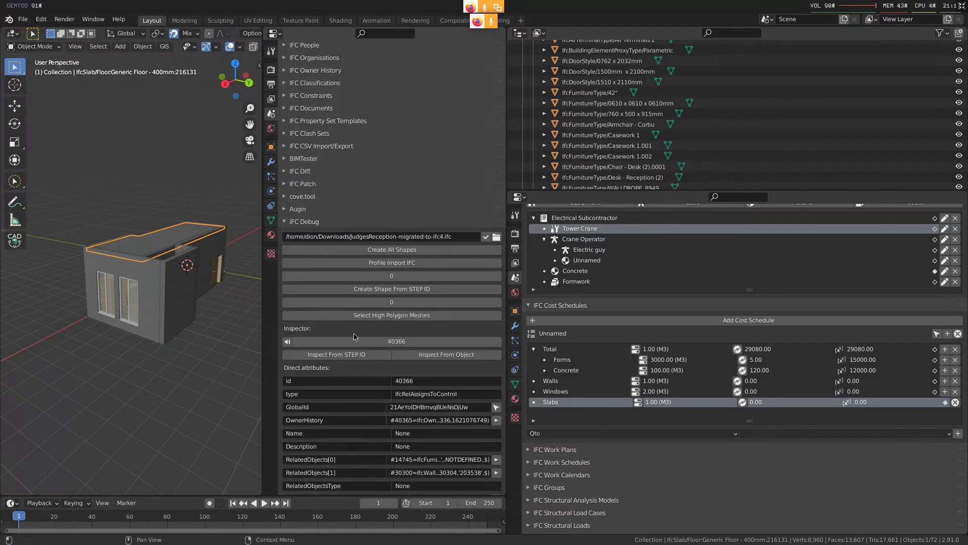
scroll(360, 337, "down", 2)
scroll(347, 318, "up", 5)
left_click(327, 302)
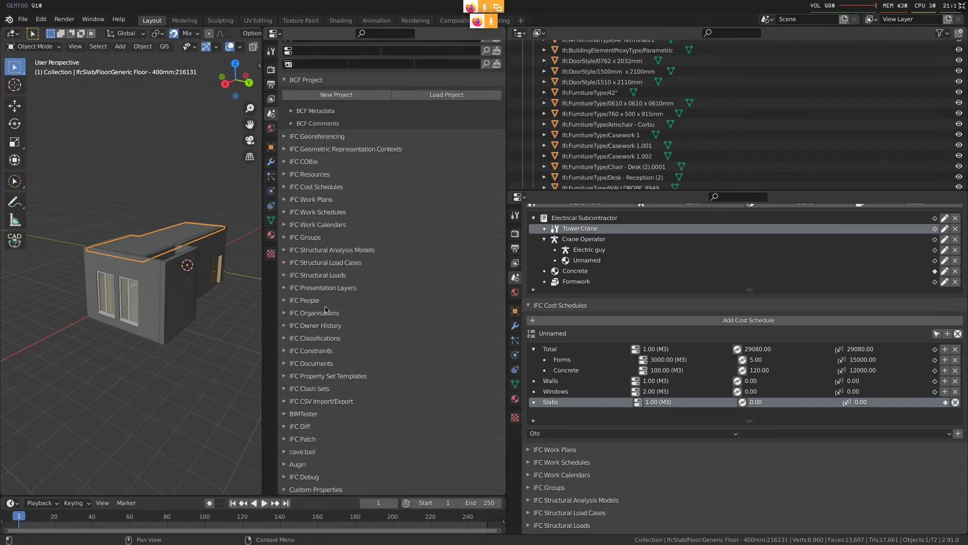
left_click(441, 439)
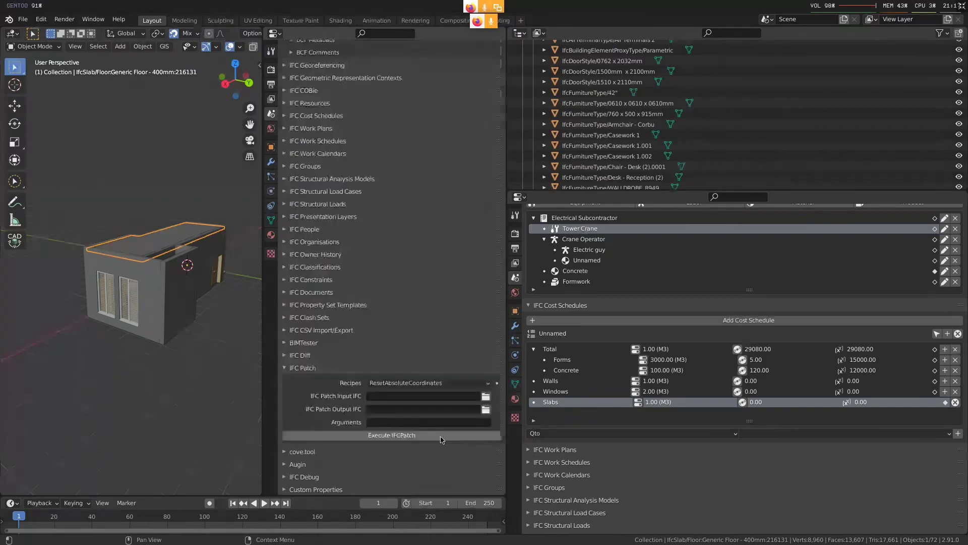
left_click(438, 382)
left_click(454, 312)
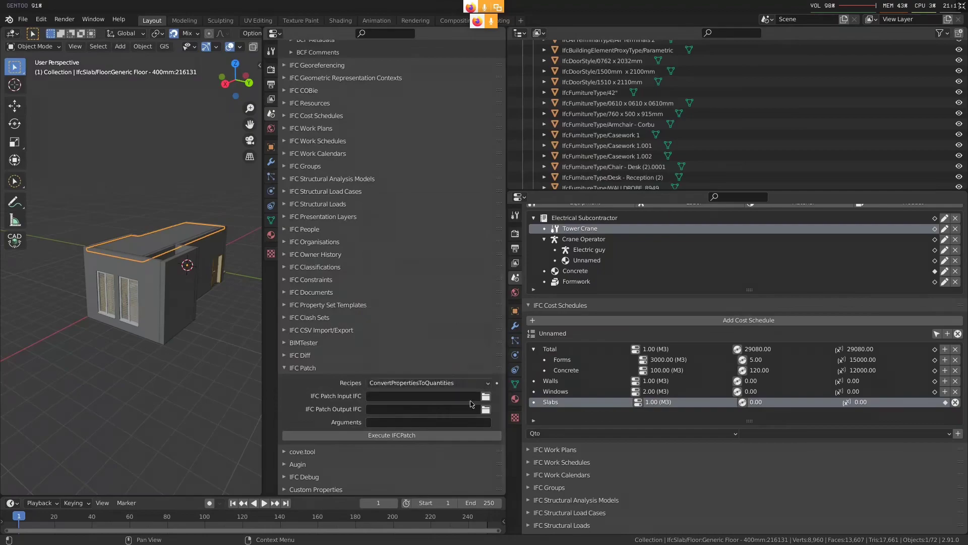
Set JudgesReception-migrated-to-ifc4.ifc from the Downloads folder as the IFC Patch input
left_click(486, 397)
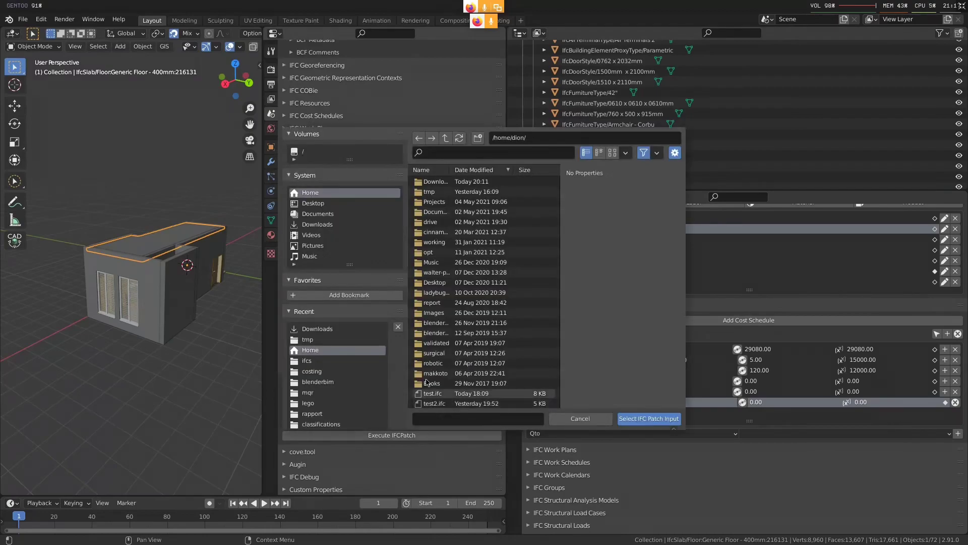
left_click(317, 224)
left_click(675, 153)
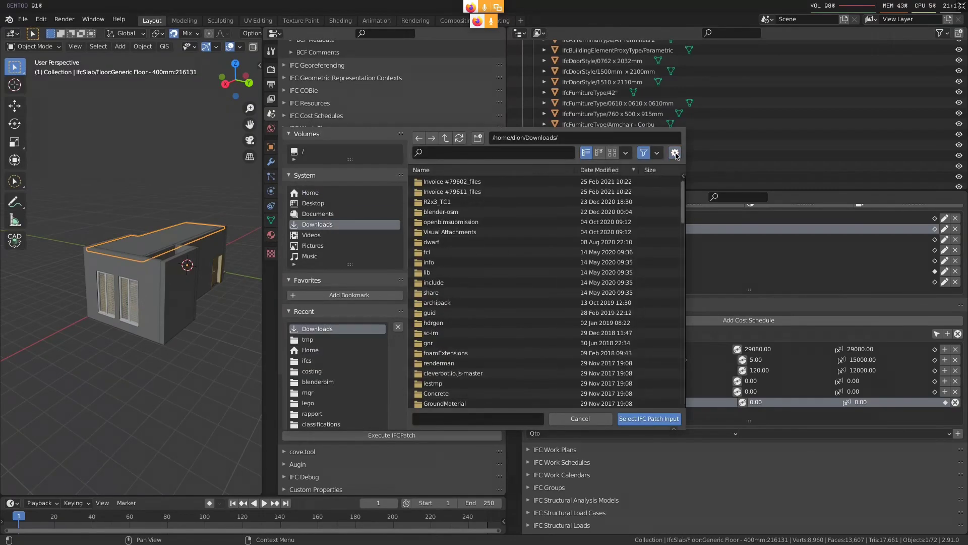
left_click(503, 153)
type("jud")
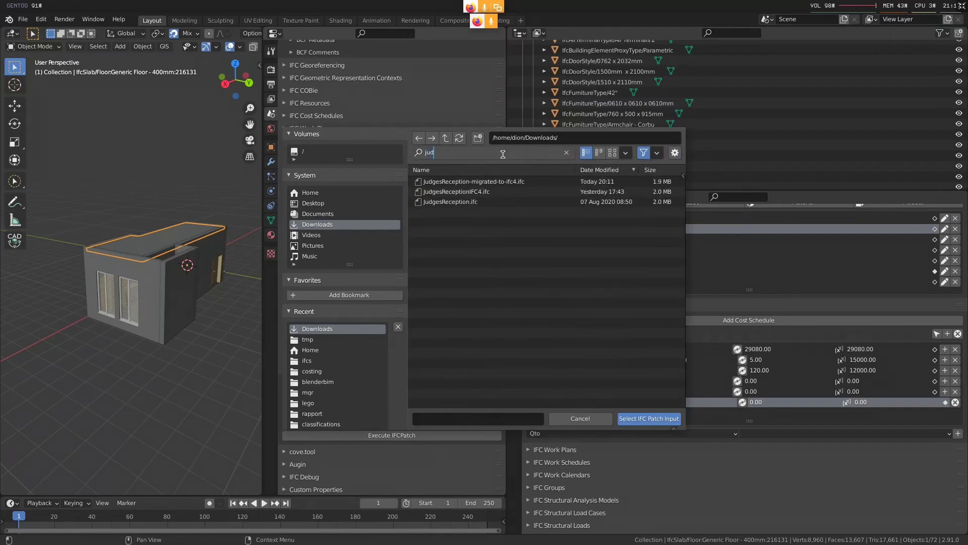
double_click(454, 181)
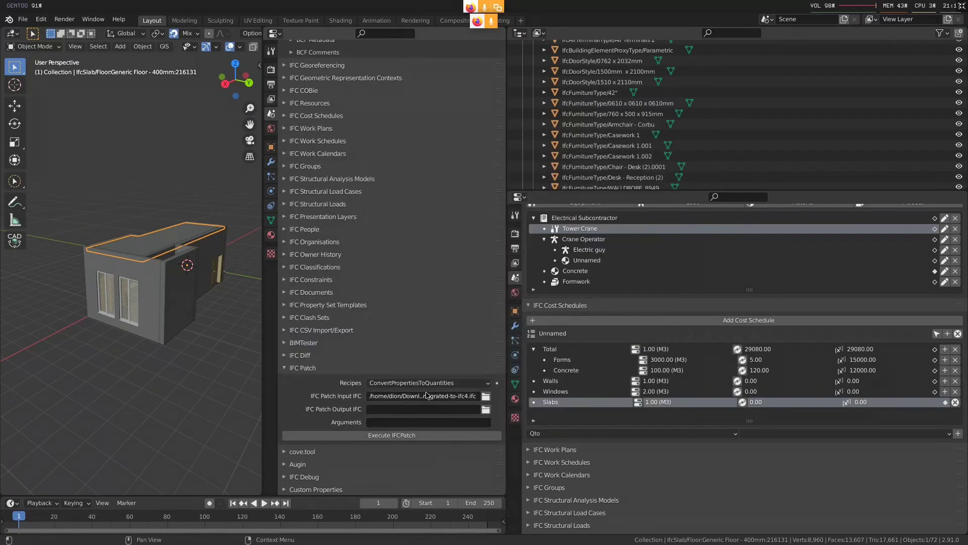
Set the IFC Patch output to the same path with the file name JudgesReception-migrated-to-ifc4-fixed.ifc
left_click(423, 406)
type("/home/dion/Downloads/JudgesReception-migrated-to-ifc4.ifc")
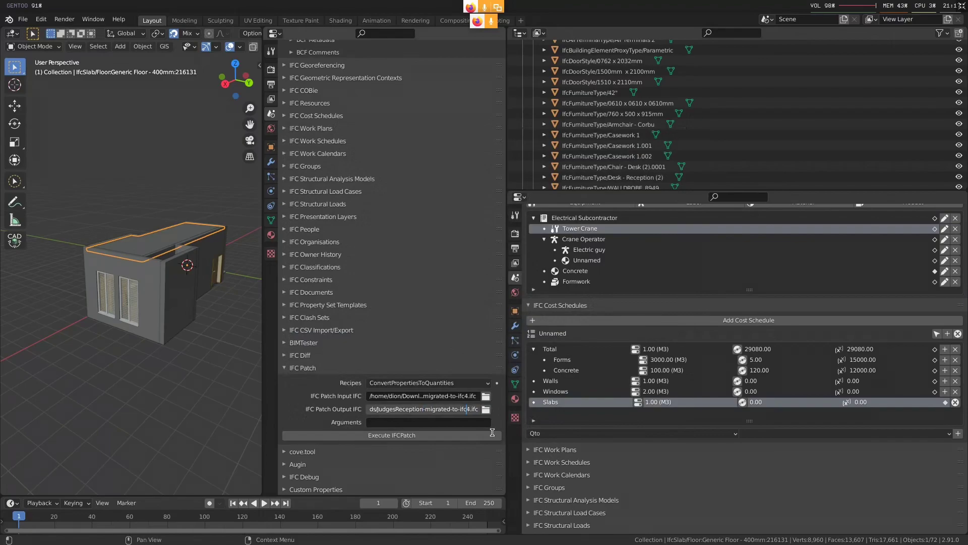
type("-fixed")
key("Return")
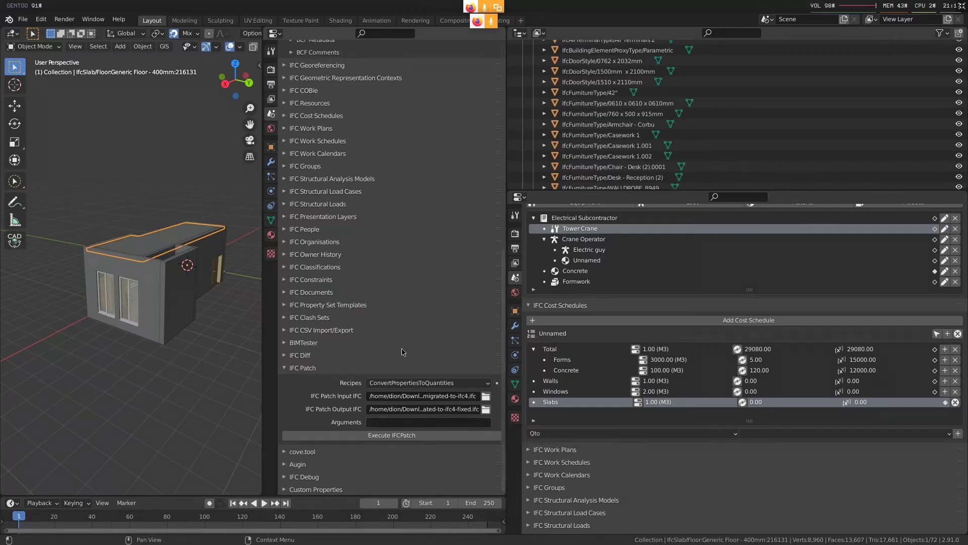
scroll(325, 189, "up", 1)
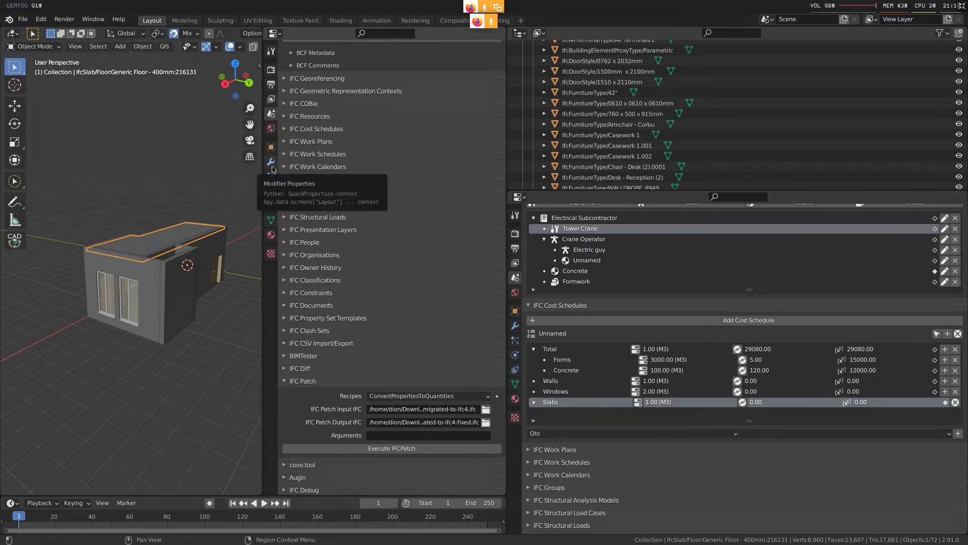
Switch to the code editor, open ConvertPropertiesToQuantities.py and check which two arguments the patch recipe expects
key("super+1")
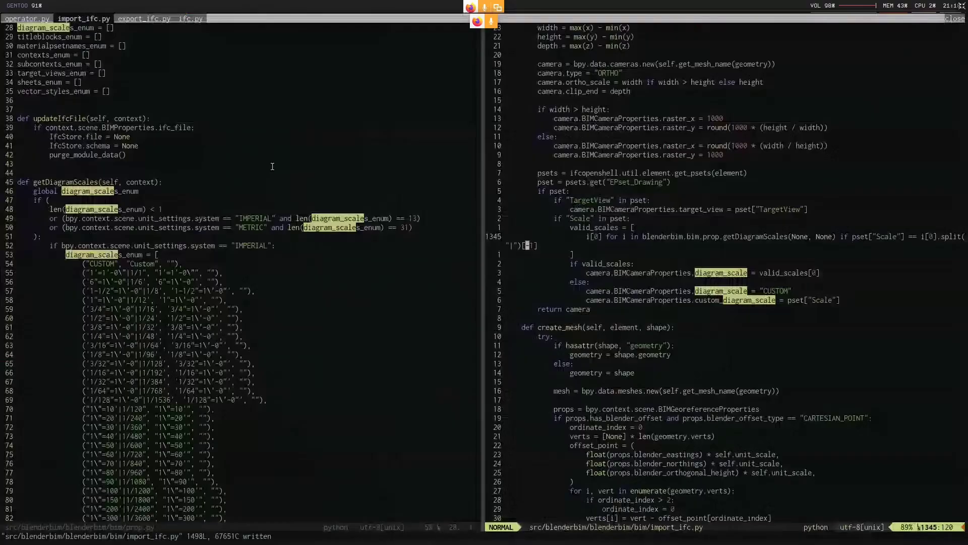
key("ctrl+p")
type("convertqu")
key("Return")
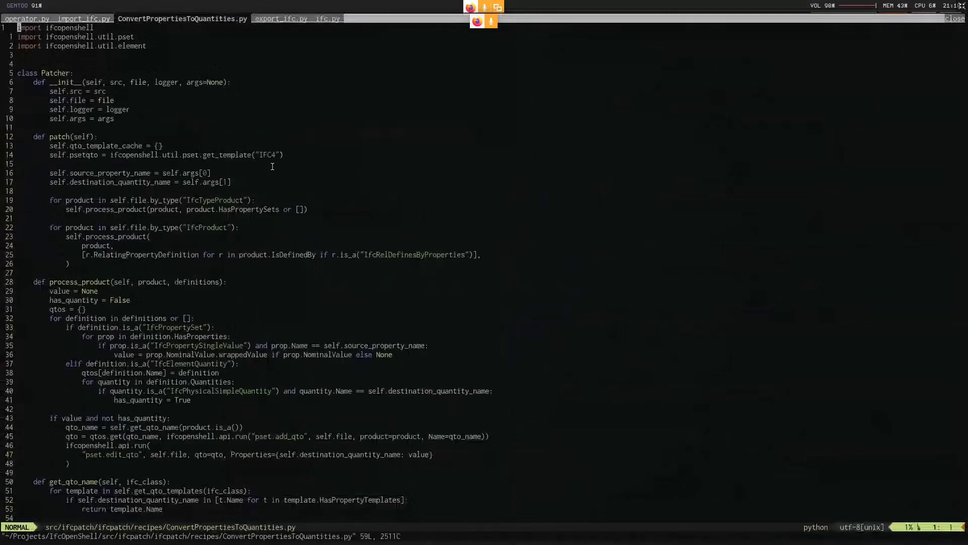
left_click_drag(63, 173, 153, 182)
Switch back to Blender and check the property names in the roof slab's Dimensions set
key("super+3")
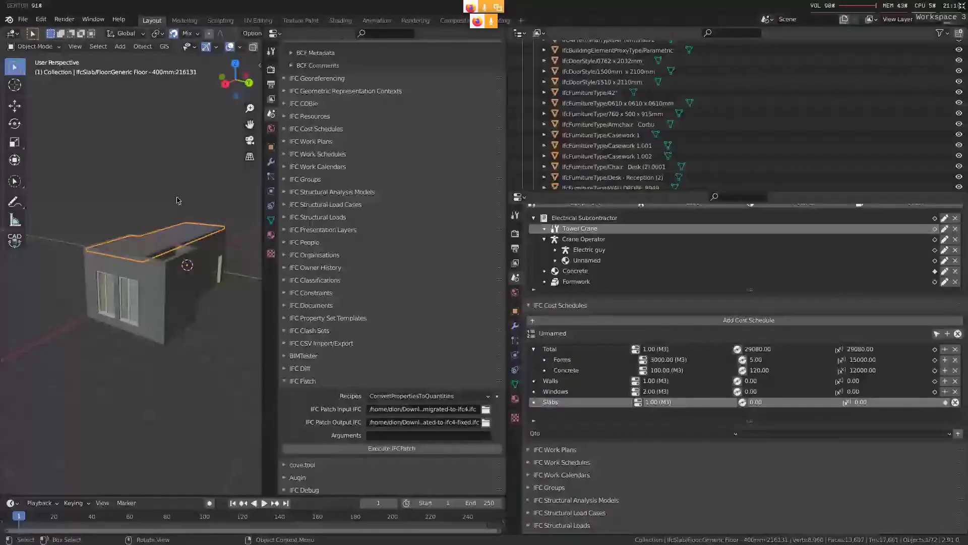
scroll(309, 181, "up", 5)
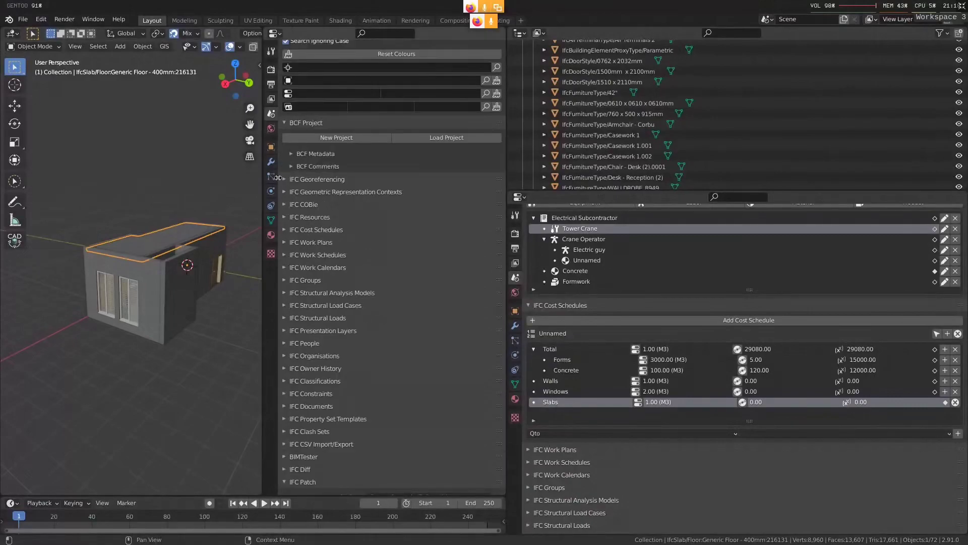
scroll(290, 172, "down", 4)
left_click(272, 147)
scroll(364, 261, "down", 7)
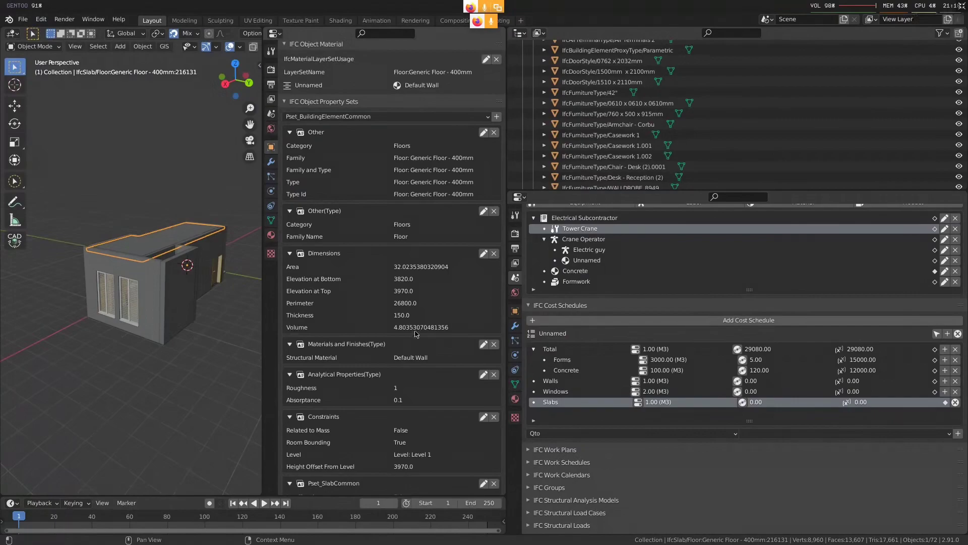
Add a Qto_SlabBaseQuantities set to the roof slab, view its quantity names in edit mode and discard the edit
scroll(358, 289, "down", 6)
scroll(358, 288, "down", 10)
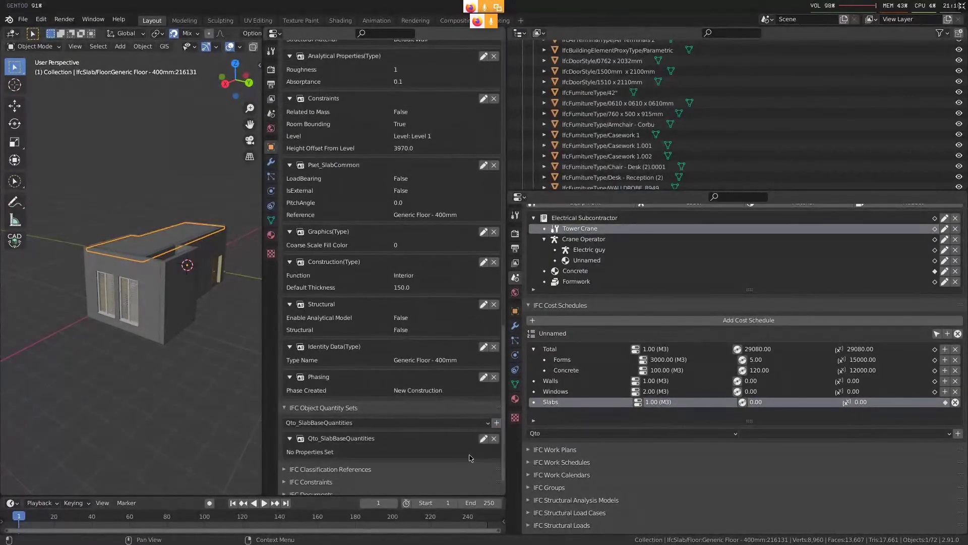
scroll(470, 454, "down", 2)
left_click(483, 410)
scroll(412, 363, "down", 3)
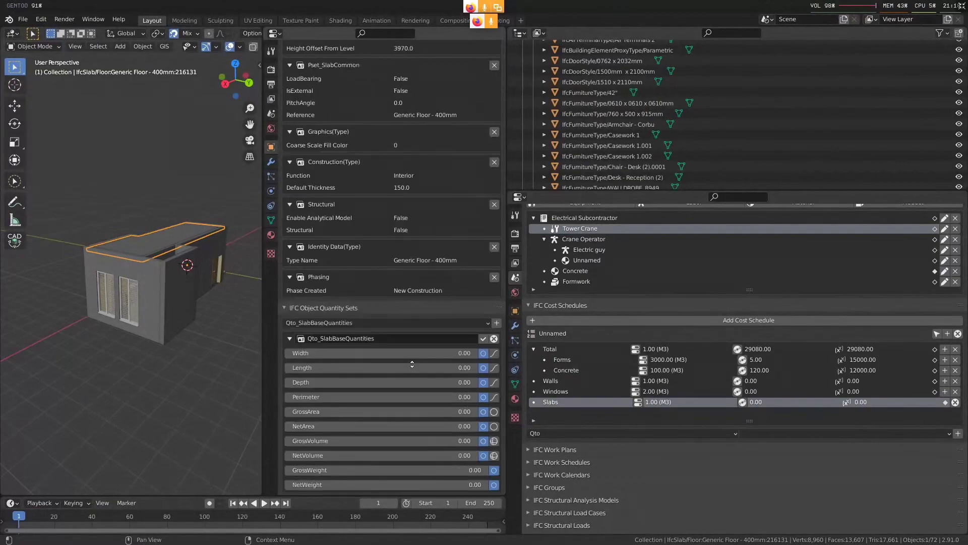
scroll(412, 363, "down", 1)
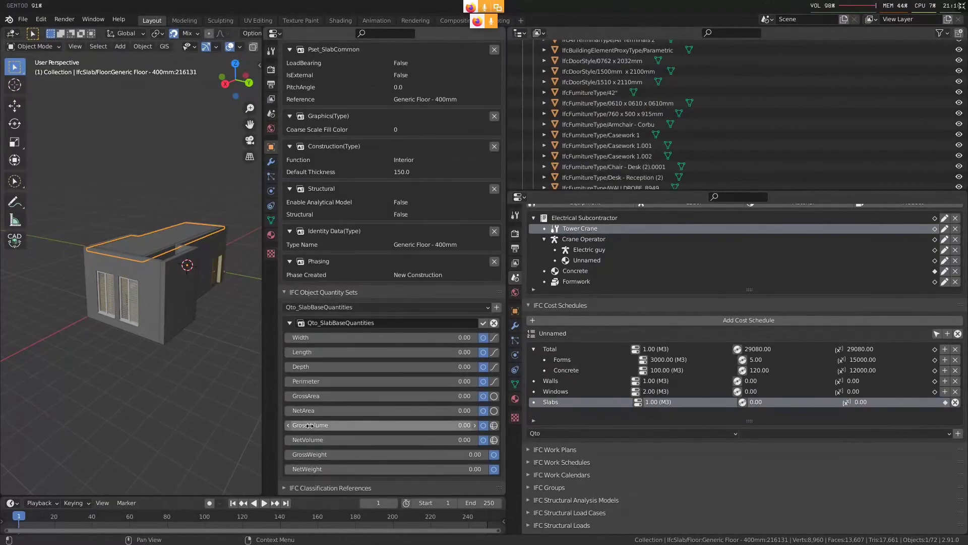
left_click(494, 322)
scroll(291, 144, "up", 6)
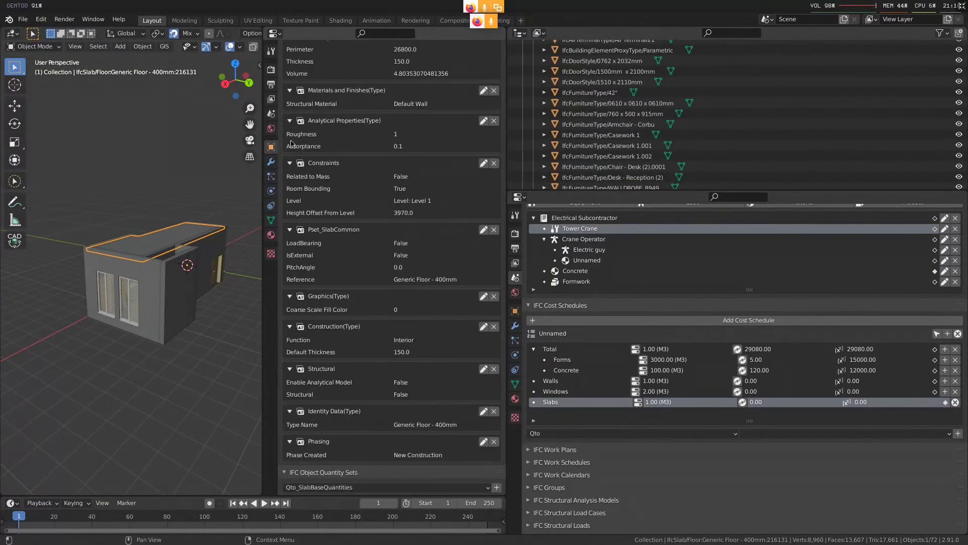
Set the IFC Patch arguments to ["Volume","GrossVolume"] and execute the patch
left_click(271, 113)
left_click(394, 420)
type("[\"Volume\",\"GrossVolume\"]")
key("Return")
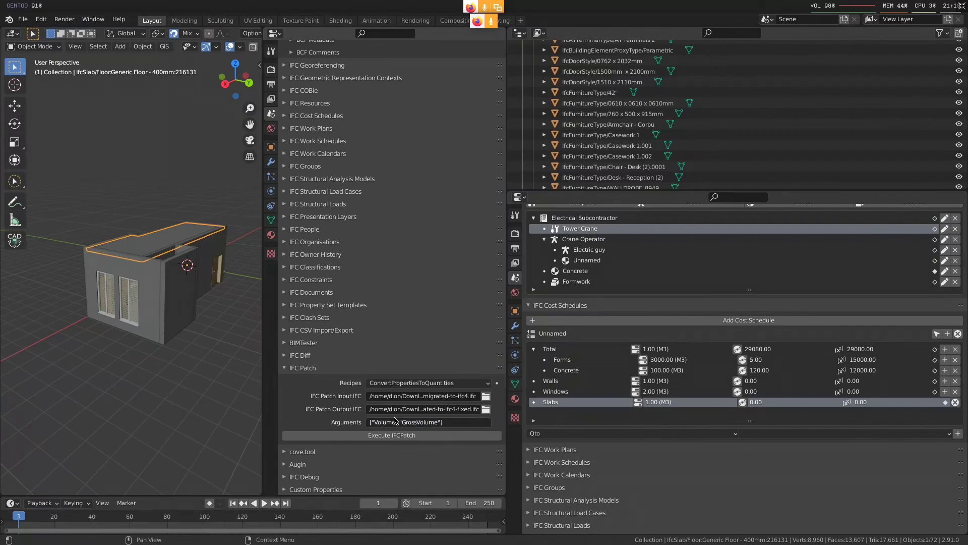
left_click(440, 436)
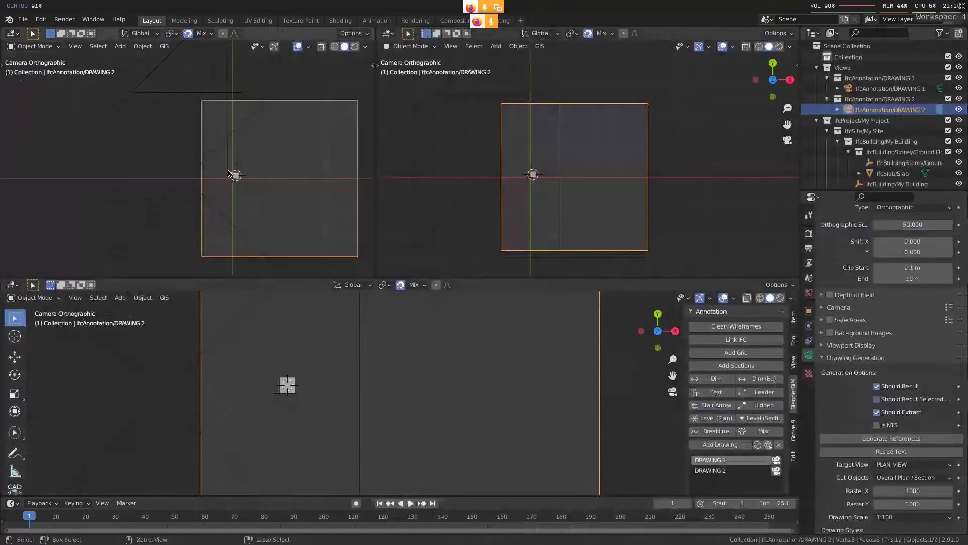
In the other Blender session, start a new file without saving changes and delete all default objects
key("ctrl+n")
left_click(24, 20)
left_click(34, 42)
key("Escape")
key("ctrl+n")
left_click(51, 41)
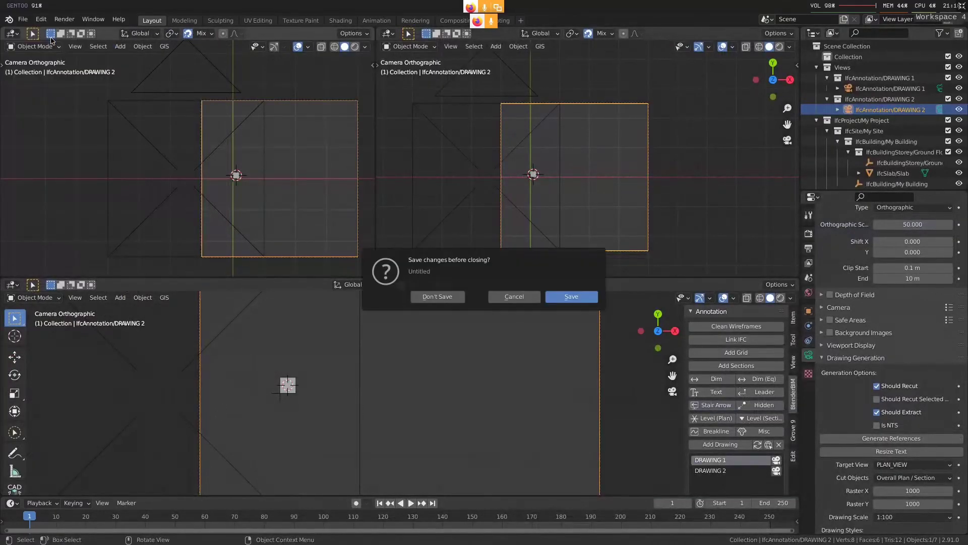
key("d")
key("a")
key("x")
left_click(125, 113)
Import the patched IFC file JudgesReception-migrated-to-ifc4-fixed.ifc into the empty scene
left_click(25, 19)
mouse_move(39, 162)
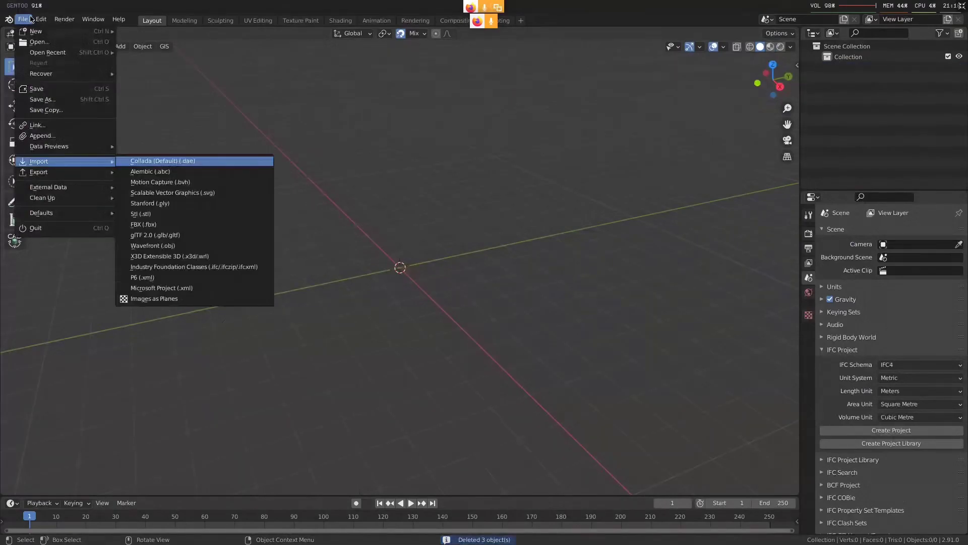
left_click(146, 162)
key("n")
scroll(503, 378, "down", 4)
double_click(502, 376)
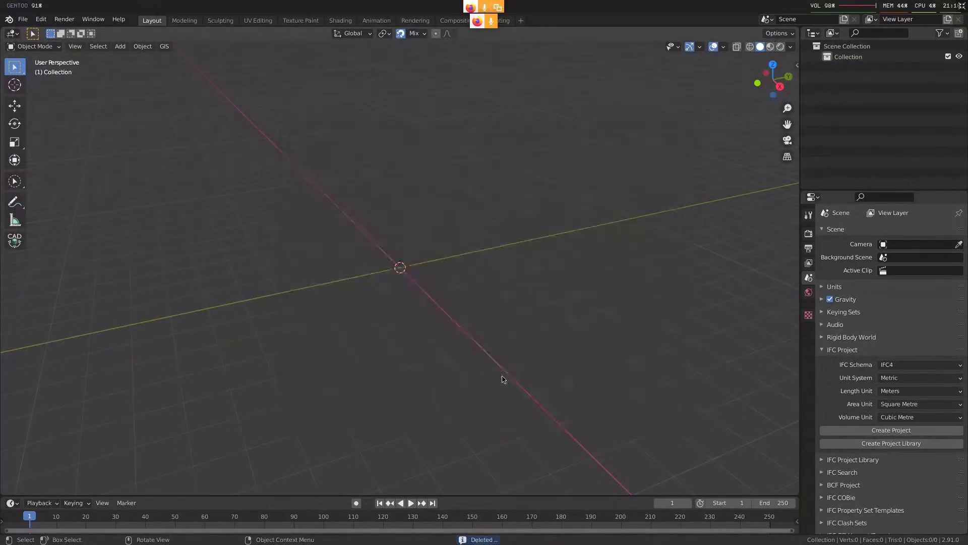
Select the Generic Floor roof slab in the imported model and check its Qto_SlabBaseQuantities set
left_click(625, 218)
key("grave")
left_click(674, 260)
scroll(942, 431, "down", 10)
scroll(943, 431, "down", 12)
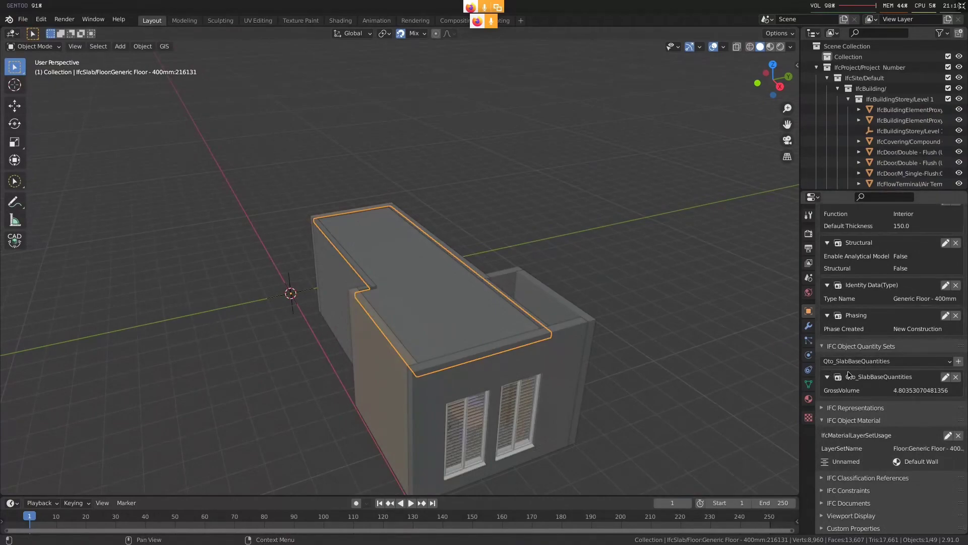
Split the 3D viewport, turn the new area into a properties editor and show the scene's IFC cost schedules
left_click_drag(793, 25, 523, 34)
left_click(535, 34)
left_click(857, 74)
left_click(531, 128)
left_click(531, 114)
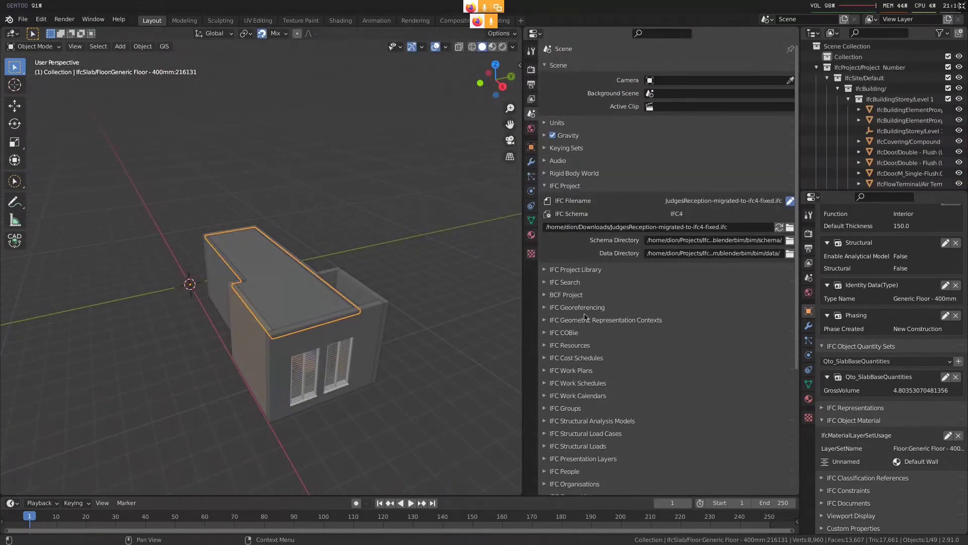
left_click(596, 359)
scroll(706, 355, "down", 1)
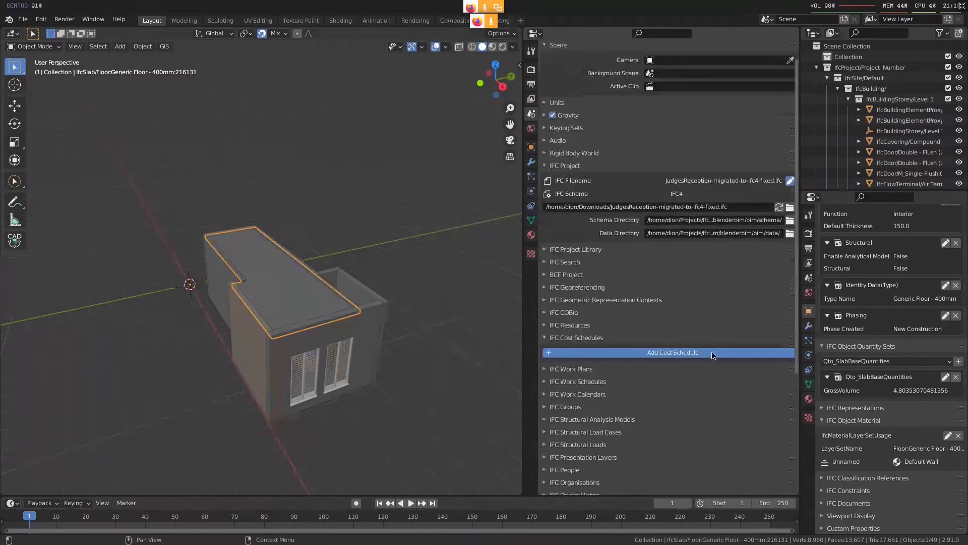
Add a new IFC cost schedule and open it for editing with one cost item in it
left_click(712, 355)
left_click(780, 366)
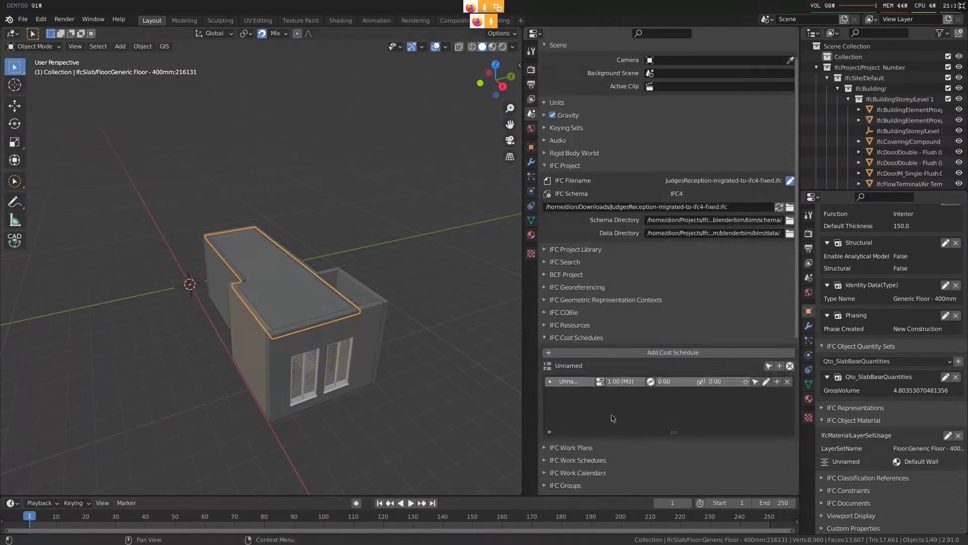
scroll(603, 348, "down", 2)
Link the selected roof slab to the cost item and add its GrossVolume as the item's quantity
left_click(602, 344)
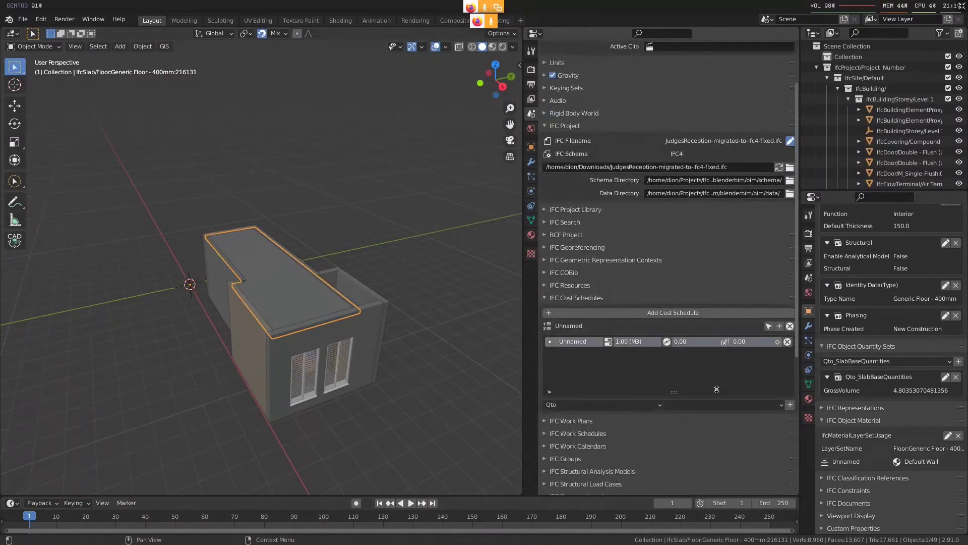
left_click(726, 405)
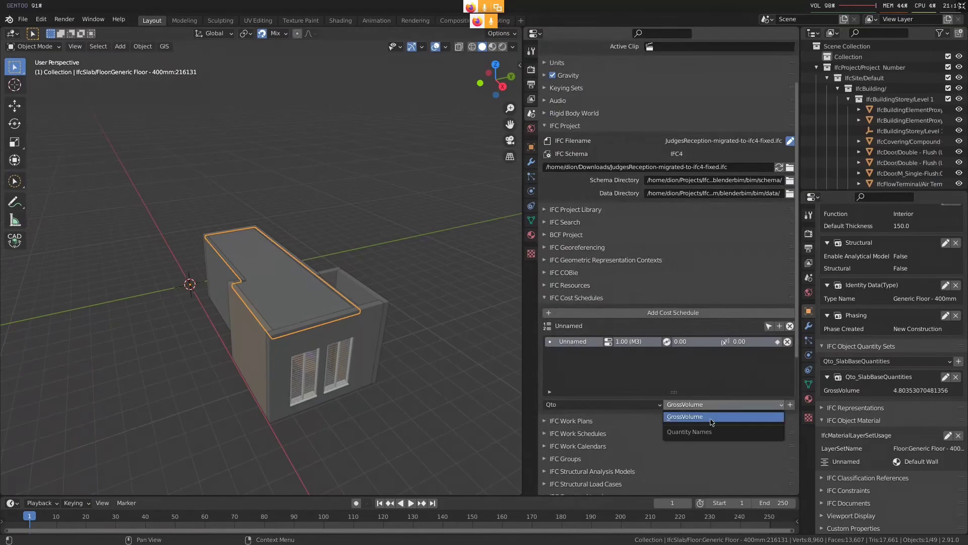
left_click(711, 422)
left_click(789, 405)
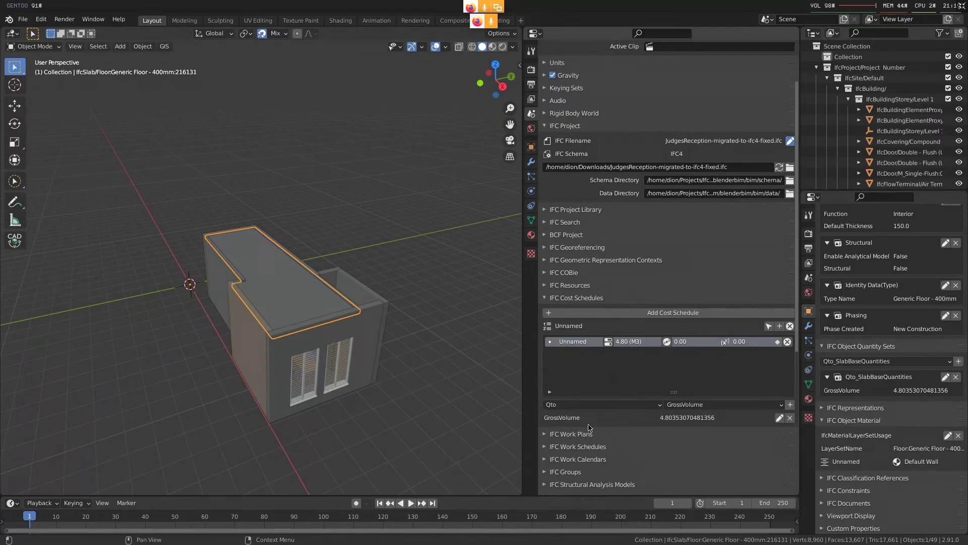
Switch to the original Blender session and check the selected roof slab's object quantity sets
key("super+3")
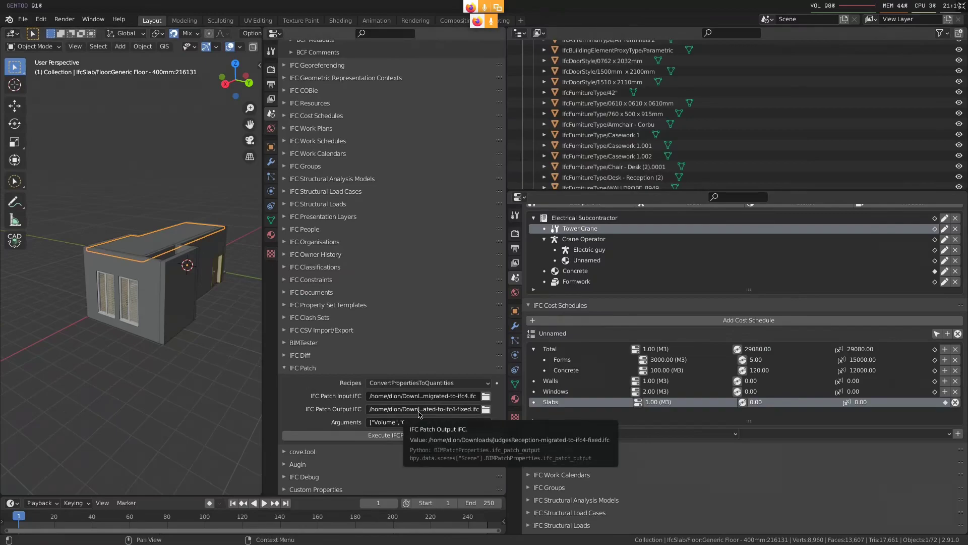
scroll(318, 201, "up", 15)
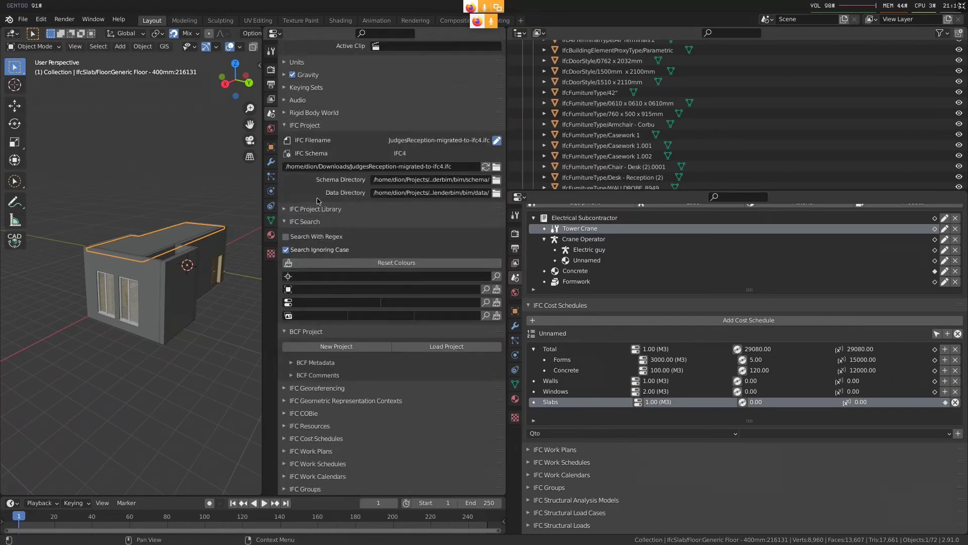
left_click(270, 147)
scroll(428, 365, "down", 8)
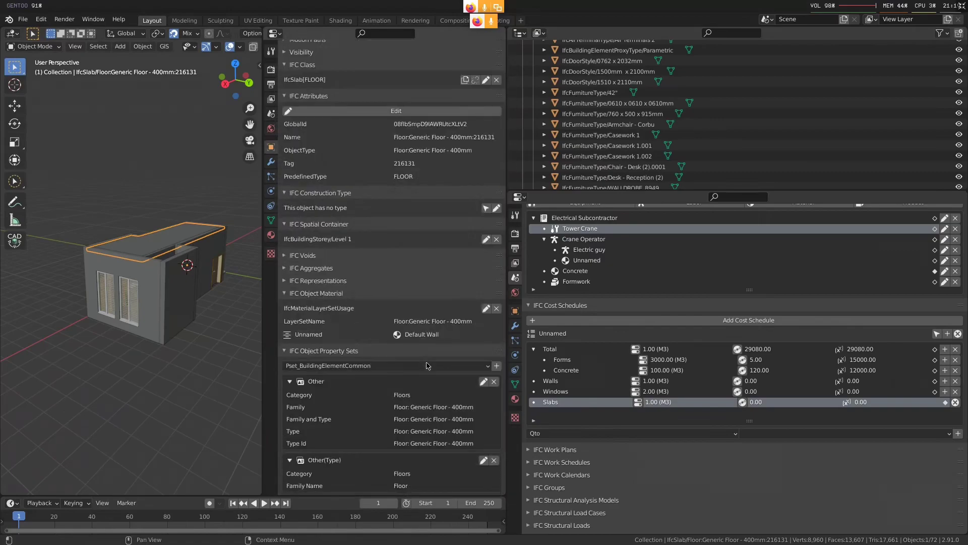
scroll(427, 365, "down", 20)
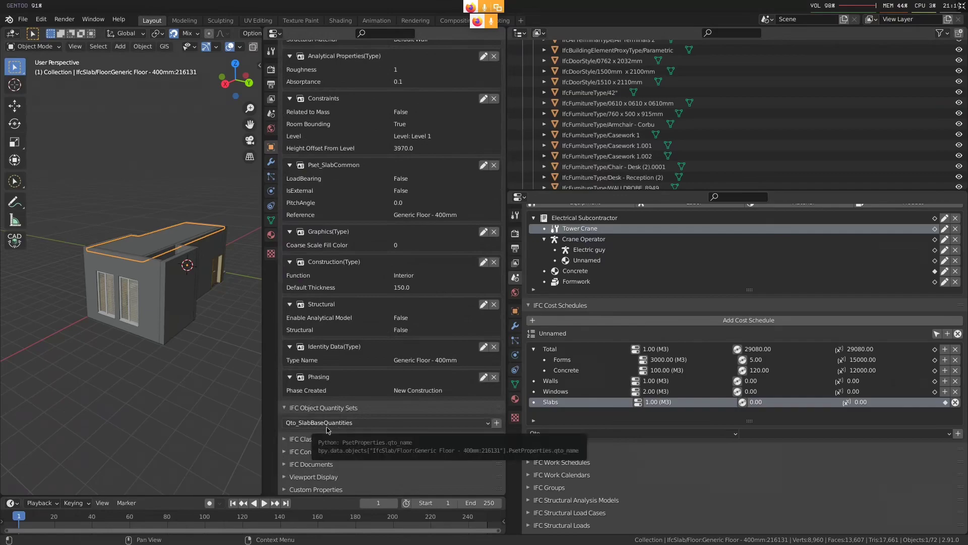
Widen the 3D viewport and bring up the BlenderBIM Quantity Take-off tools in its sidebar
key("n")
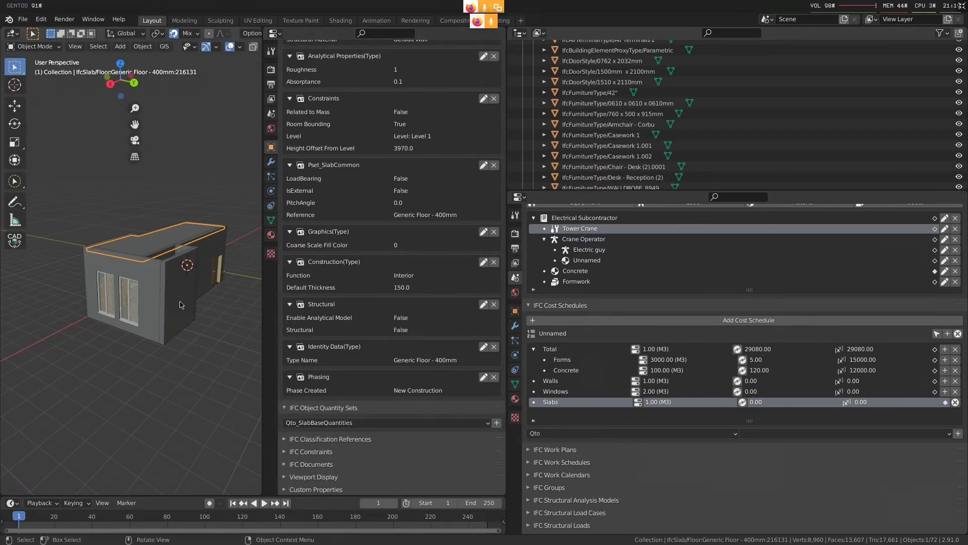
left_click_drag(262, 337, 317, 337)
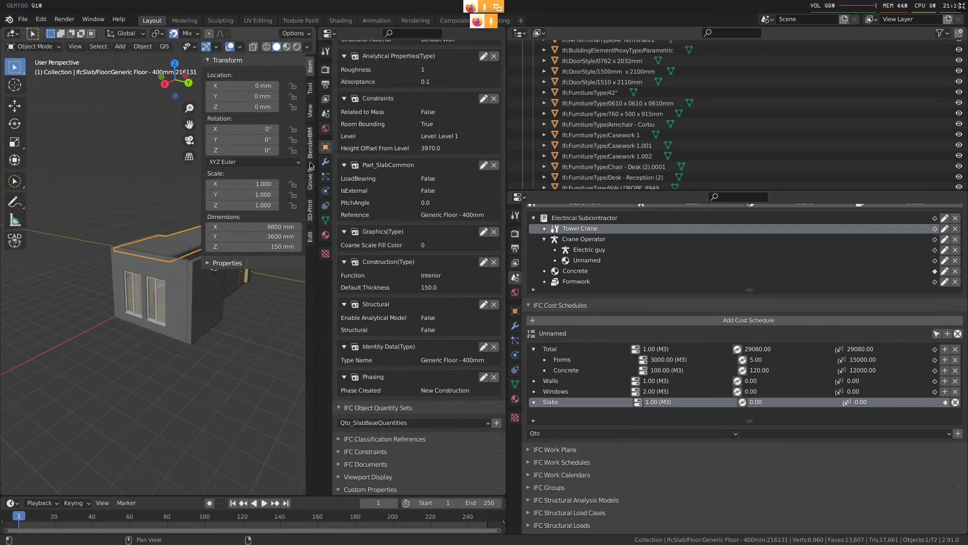
left_click(310, 144)
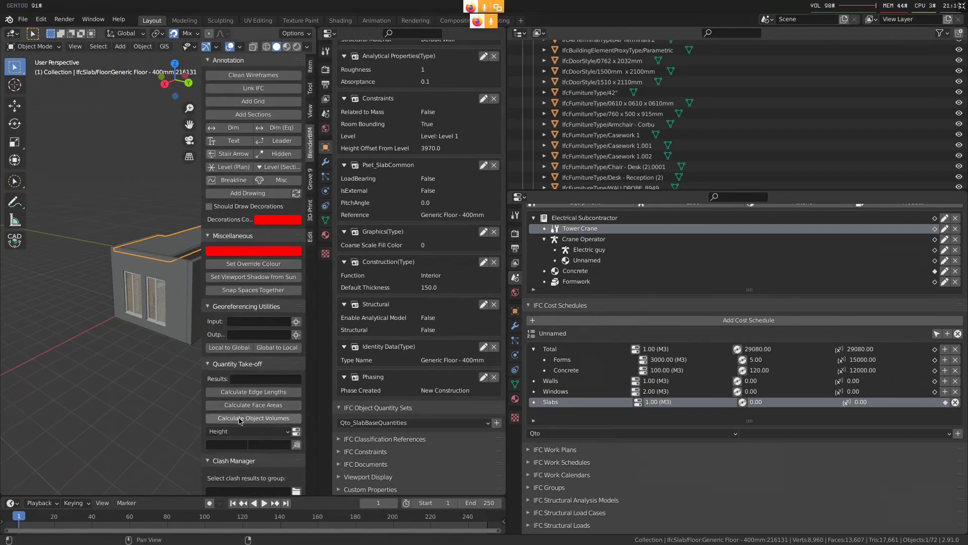
scroll(240, 421, "down", 5)
Frame the selected roof slab and calculate its object volume with the quantity take-off tools
key("grave")
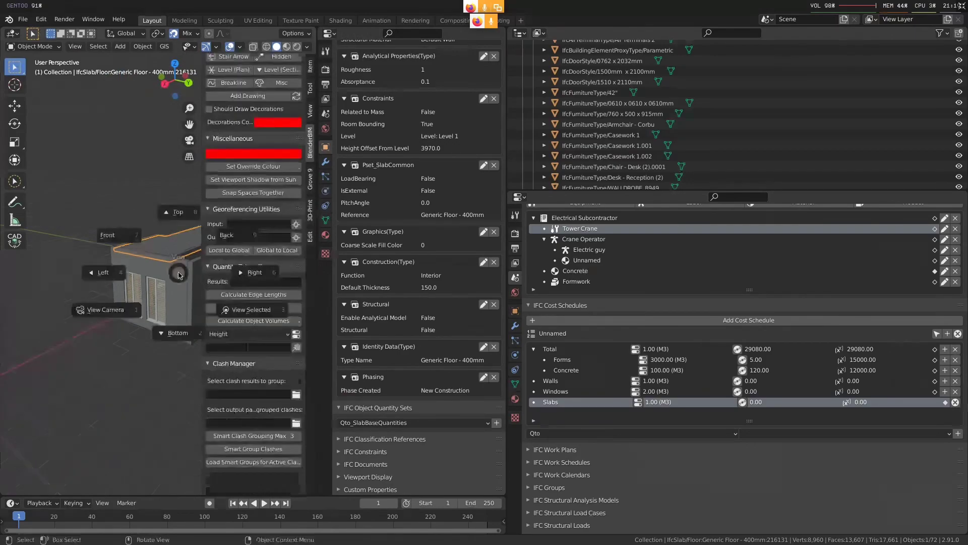
left_click(222, 305)
middle_click_drag(132, 300, 206, 302)
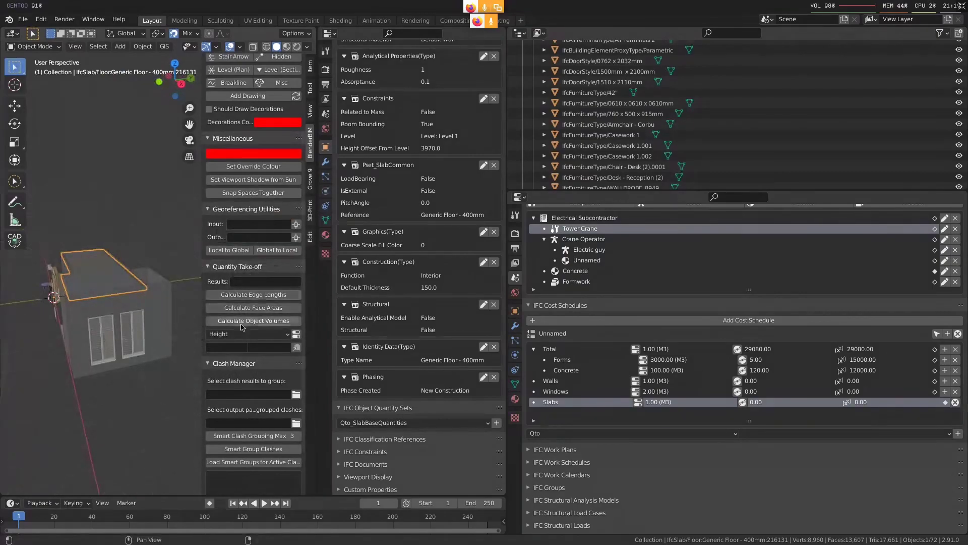
left_click(260, 322)
middle_click_drag(166, 262, 92, 254)
scroll(93, 254, "up", 3)
scroll(92, 254, "down", 3)
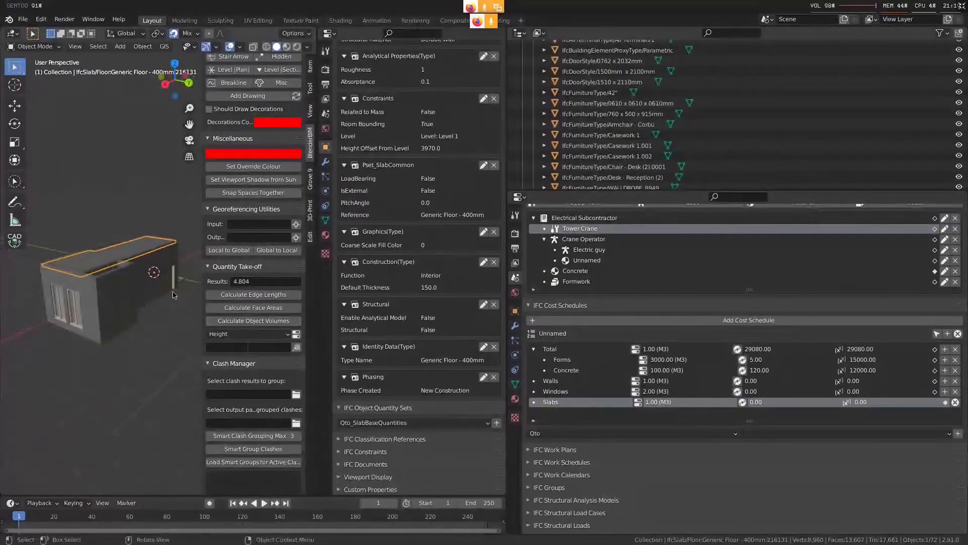
Enlarge the 3D viewport further and put the roof slab's mesh into Edit Mode
left_click_drag(507, 366, 609, 355)
left_click_drag(318, 341, 405, 341)
scroll(200, 304, "up", 4)
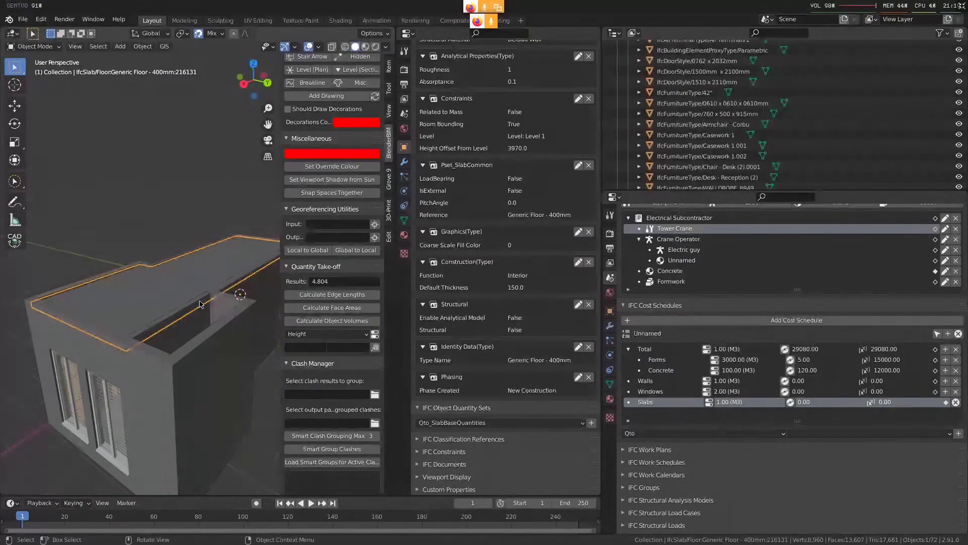
mouse_move(159, 378)
middle_mouse_down()
mouse_move(117, 391)
mouse_move(151, 368)
middle_mouse_up()
key("Tab")
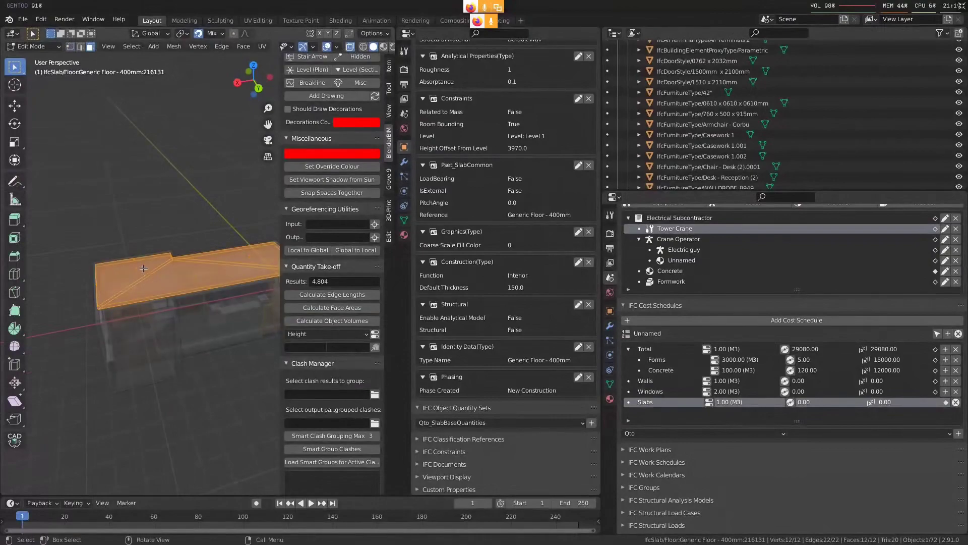
Select the three faces forming the roof slab's top surface and calculate their total face area
left_click(144, 269)
middle_click_drag(155, 275, 103, 292, "shift")
left_click(142, 293, "shift")
left_click(195, 274, "shift")
middle_click_drag(230, 328, 159, 366)
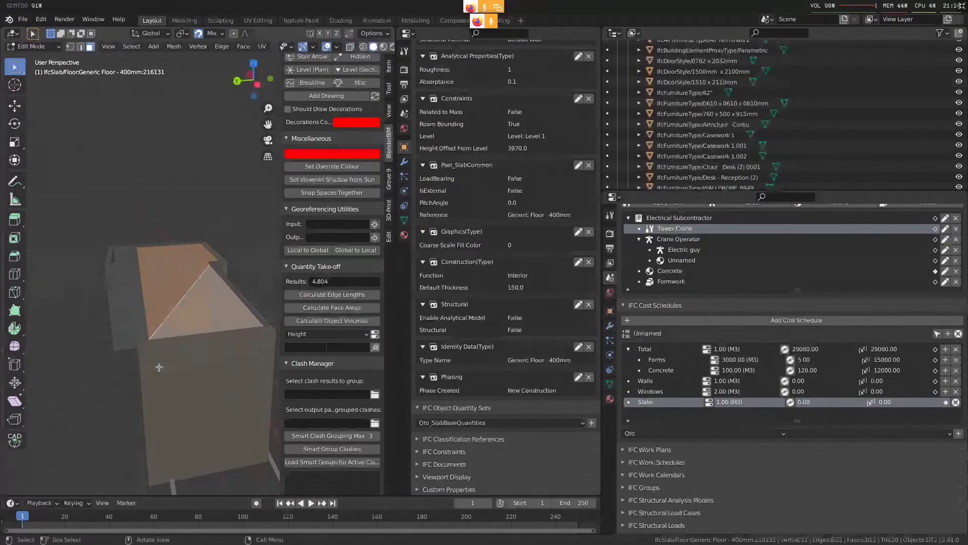
key("Tab")
middle_click_drag(159, 369, 200, 391)
key("alt+z")
key("Tab")
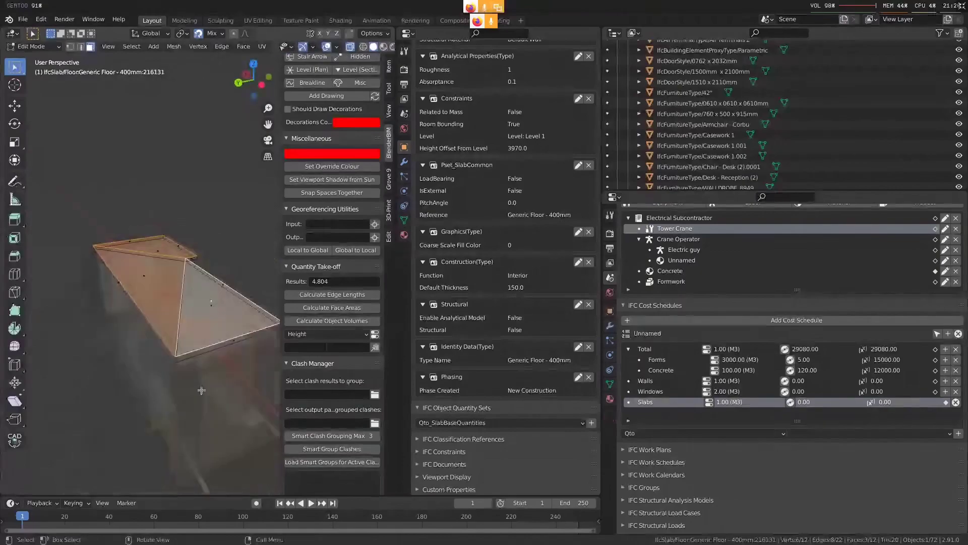
key("Tab")
left_click(351, 313)
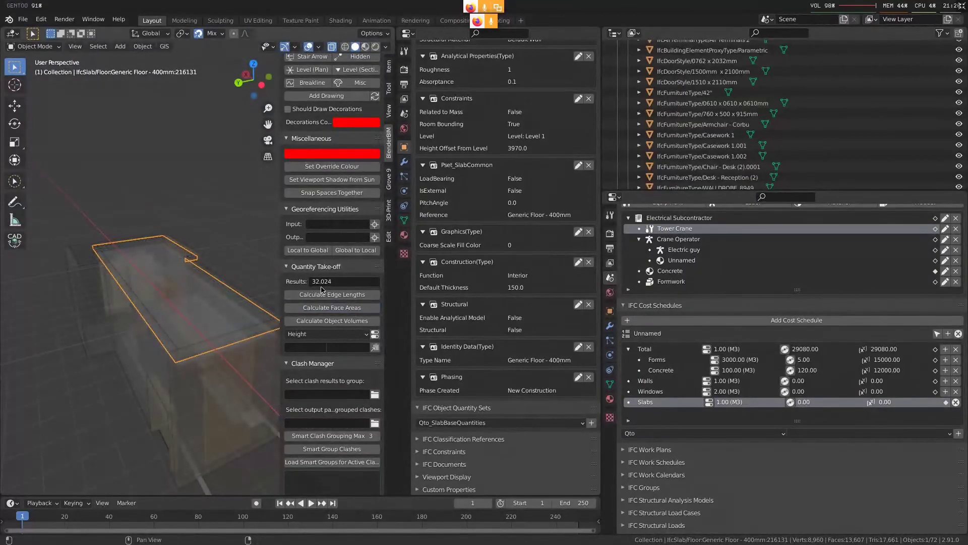
Select the edges around the roof slab's perimeter in its mesh and calculate their total edge length
middle_click_drag(125, 306, 202, 328)
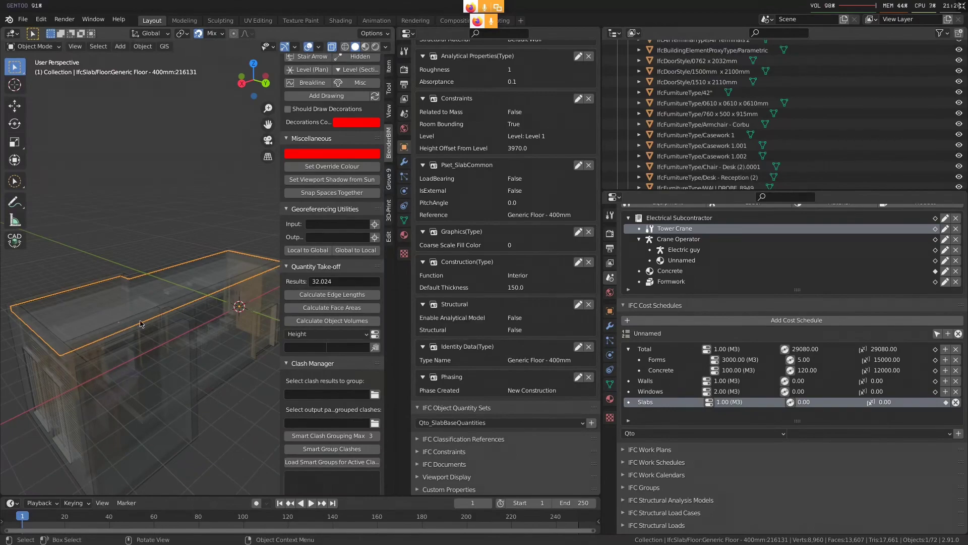
key("Tab")
middle_click_drag(185, 327, 364, 323)
left_click(236, 248)
left_click(128, 226)
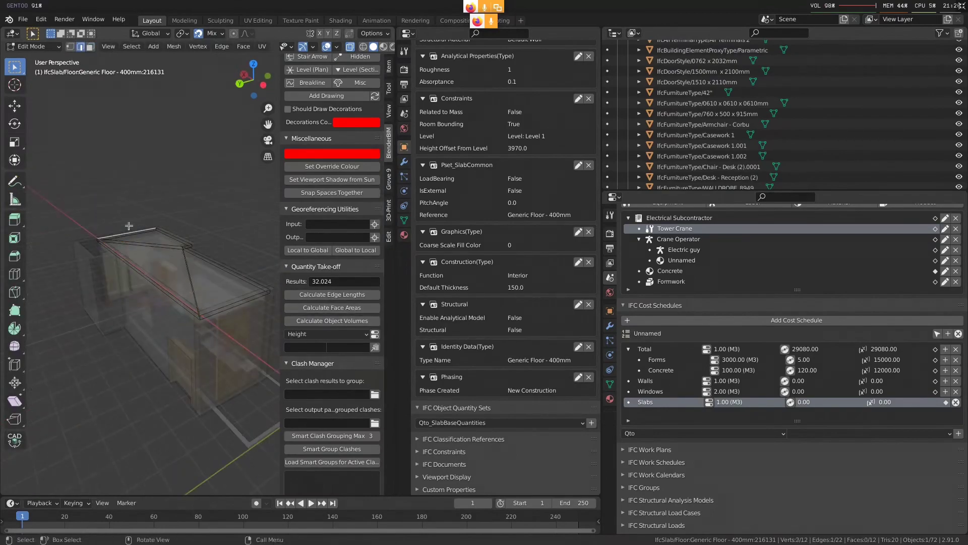
scroll(168, 231, "up", 3)
left_click(179, 229, "shift")
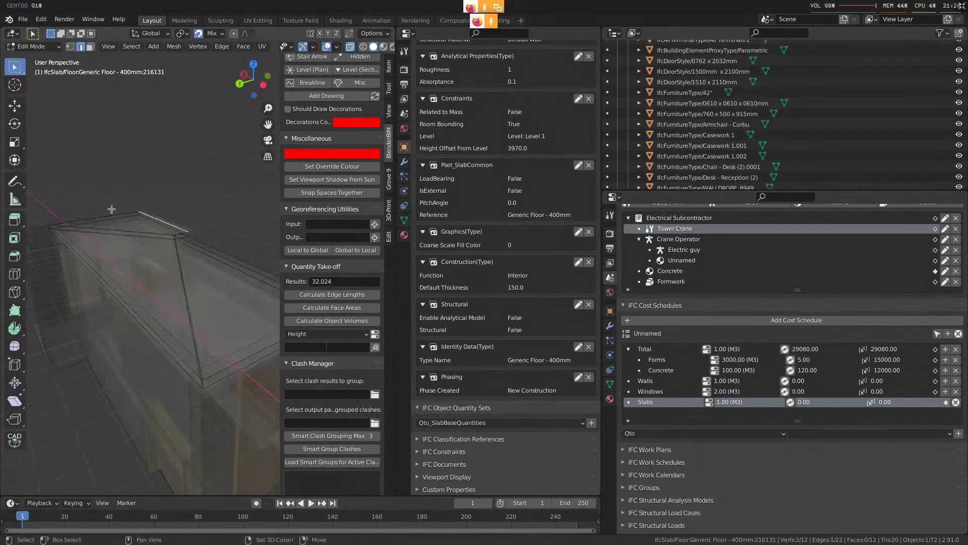
middle_click_drag(178, 230, 194, 293)
left_click(194, 293)
left_click(114, 297, "alt+shift")
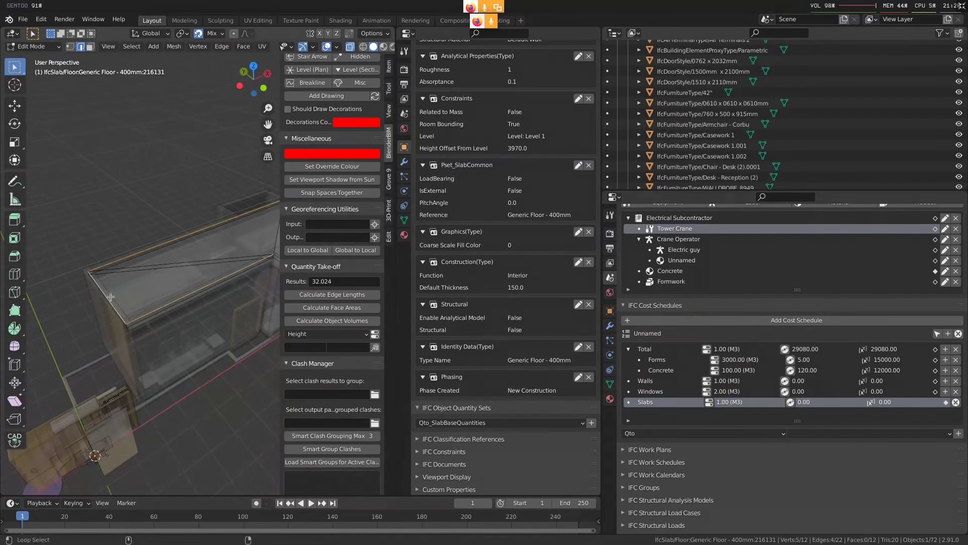
middle_click_drag(240, 267, 113, 258, "shift")
scroll(112, 258, "up", 2)
left_click(114, 235, "shift")
left_click(140, 230, "shift")
key("Tab")
left_click(325, 294)
middle_click_drag(151, 302, 188, 278)
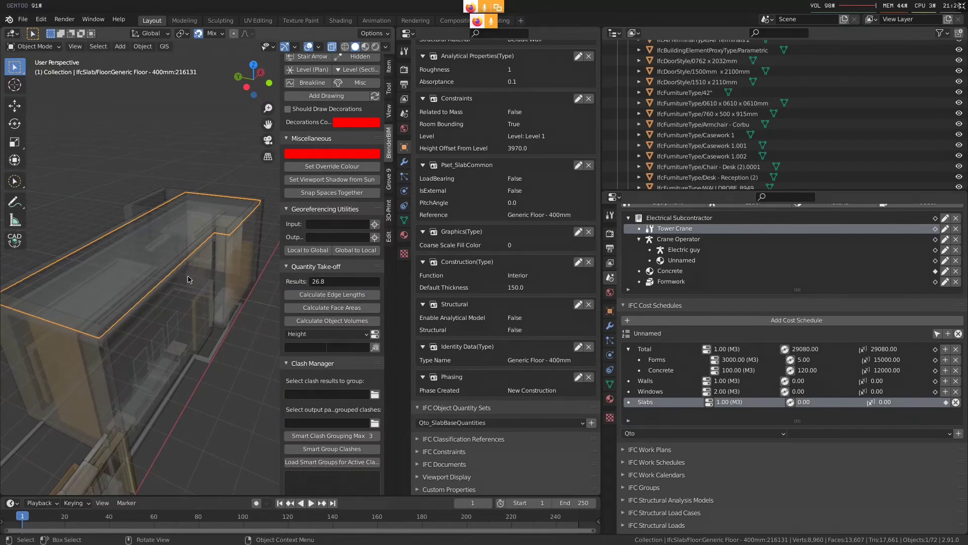
Turn off X-ray, select the adjoining 250mm wall together with the roof slab and calculate their combined object volume
key("alt+z")
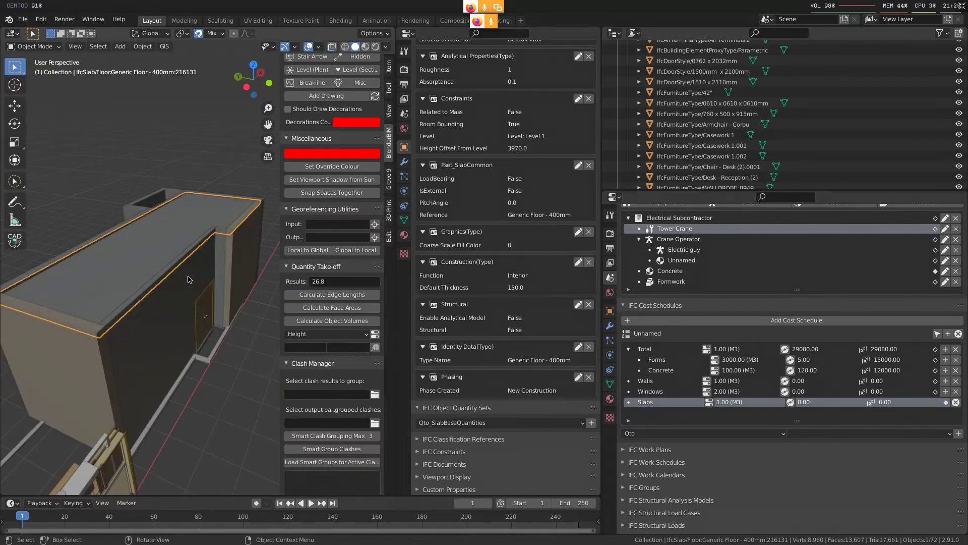
left_click(234, 277)
key("Tab")
left_click(233, 276)
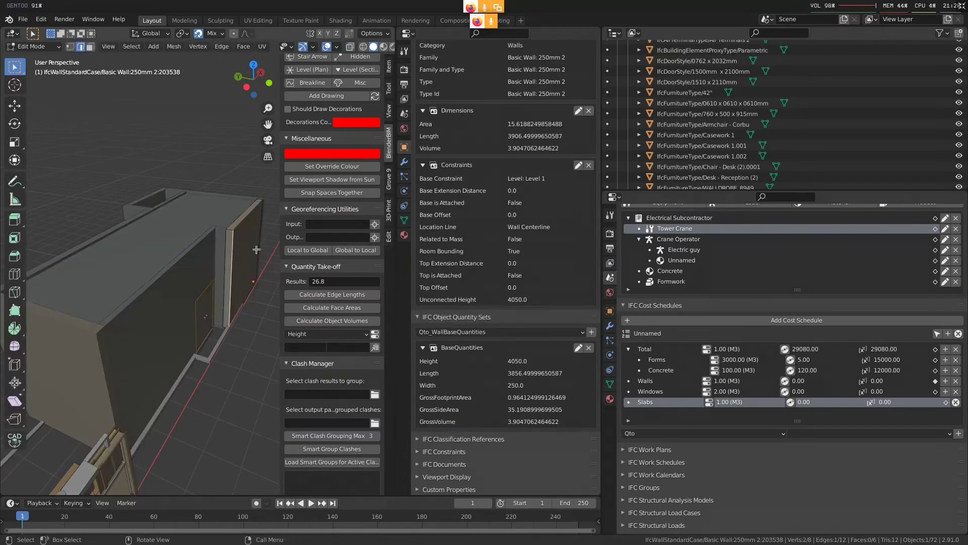
key("Tab")
left_click(201, 237, "shift")
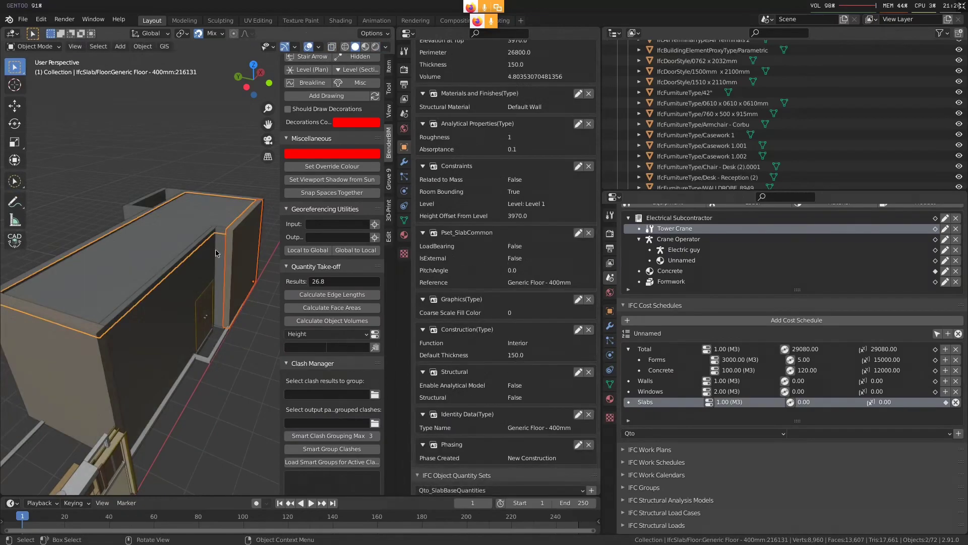
left_click(350, 294)
left_click(332, 320)
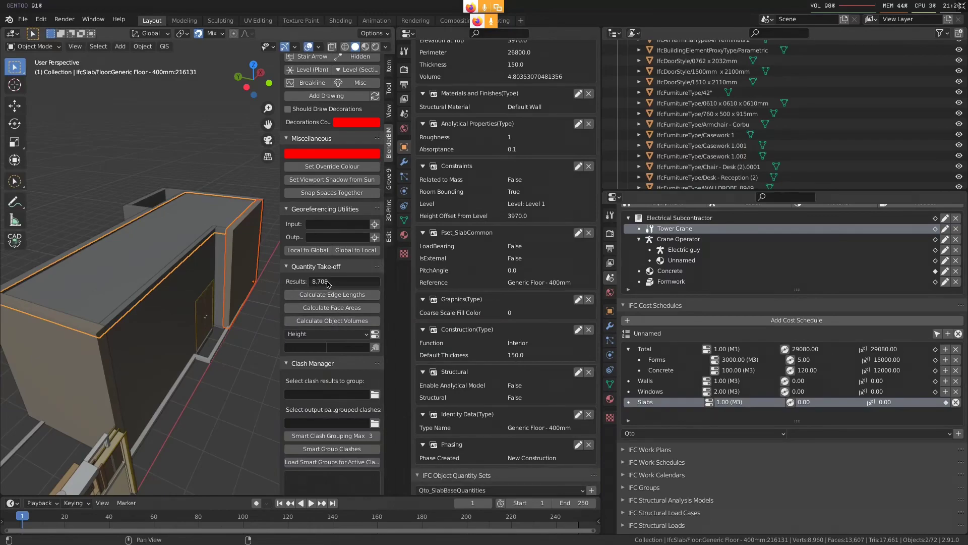
left_click(173, 353)
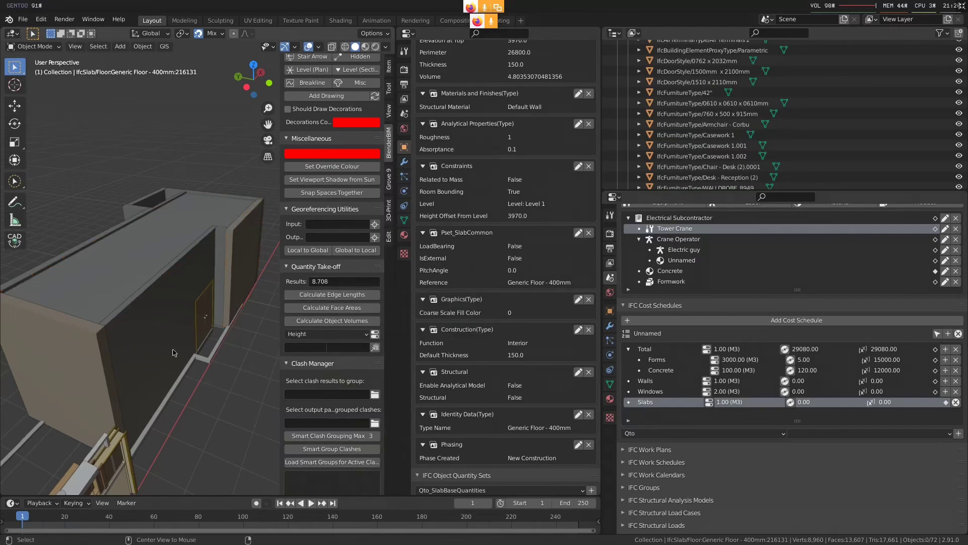
Hide the Types collection so that only the building remains displayed in the viewport
scroll(253, 377, "up", 2)
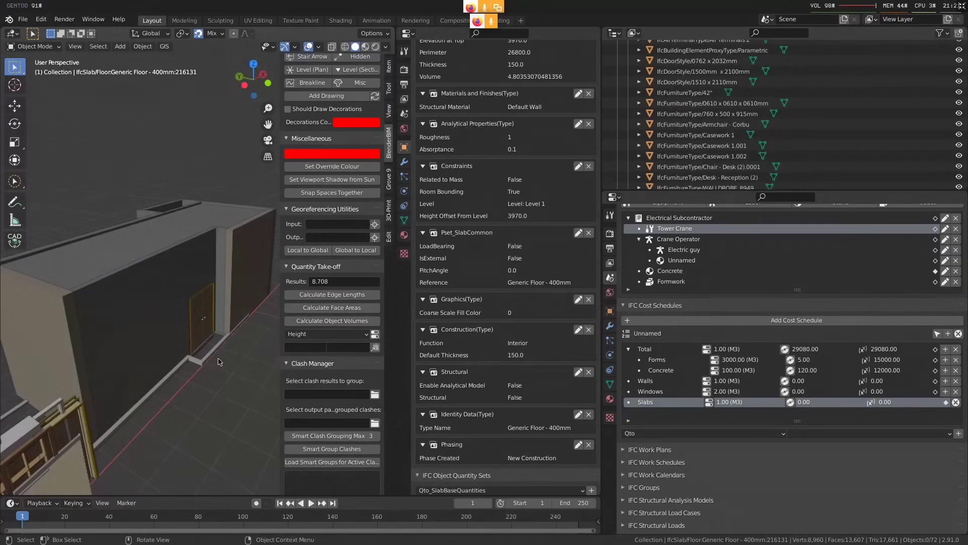
scroll(222, 298, "down", 5)
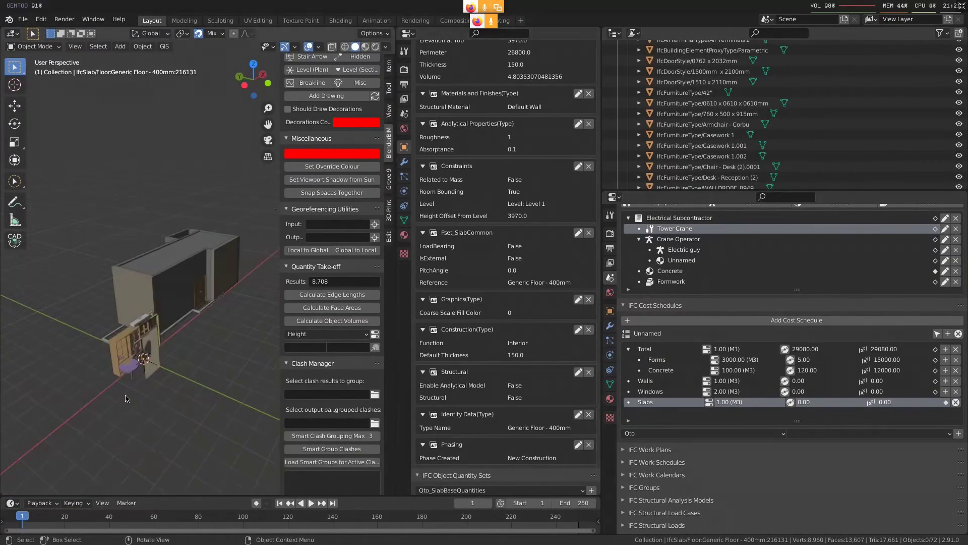
middle_click_drag(217, 298, 190, 299)
scroll(901, 147, "up", 5)
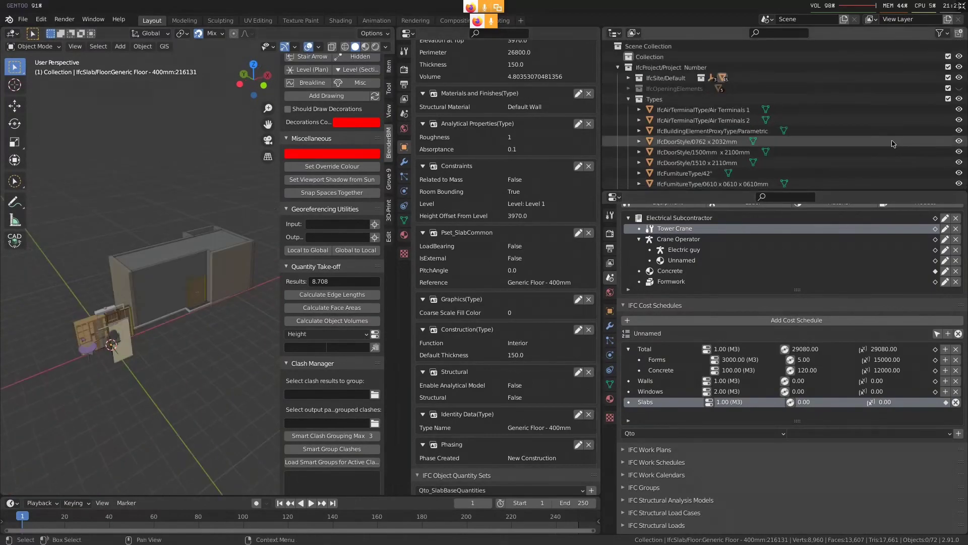
left_click(959, 98)
scroll(166, 243, "up", 3)
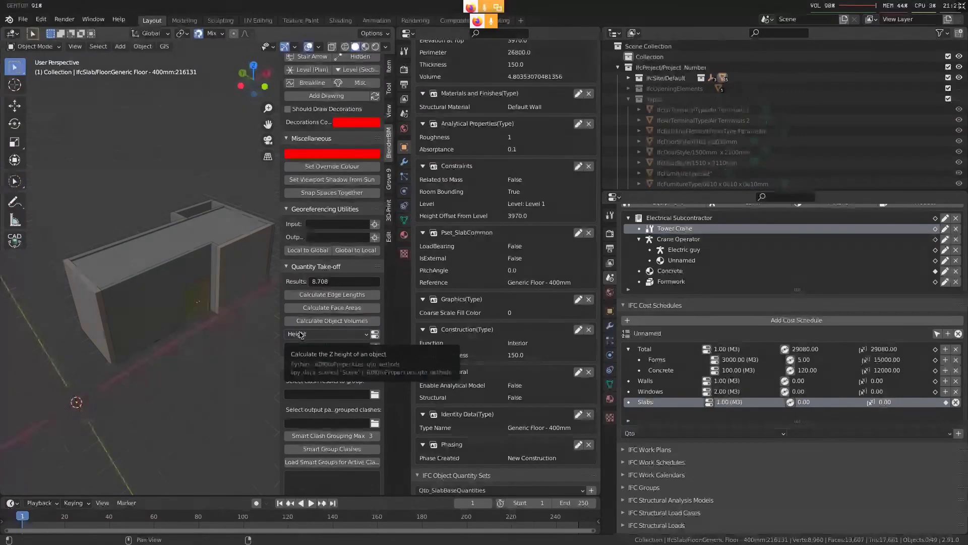
Open the choice of quantity calculation methods in the Quantity Take-off tools
left_click(300, 334)
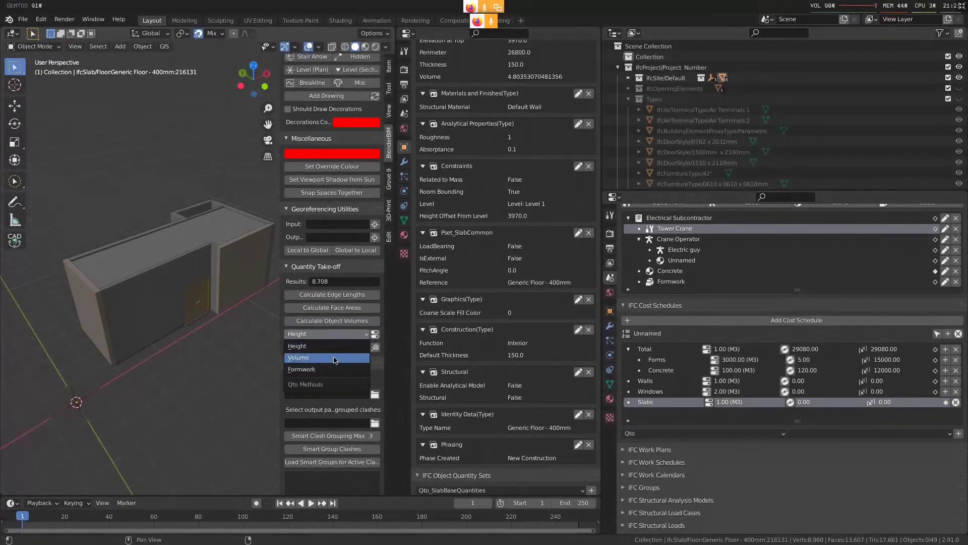
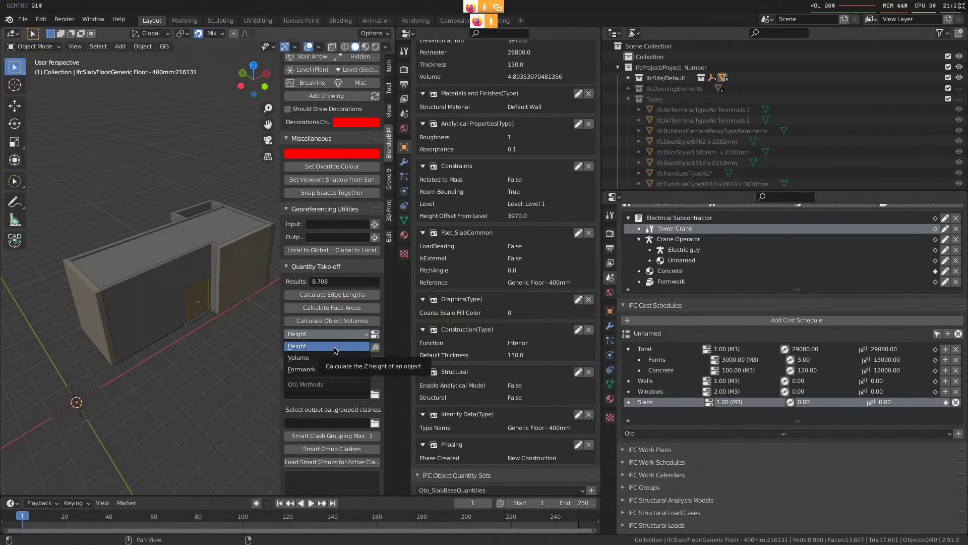
Choose the Height calculation method, select the roof slab and calculate its height
left_click(334, 348)
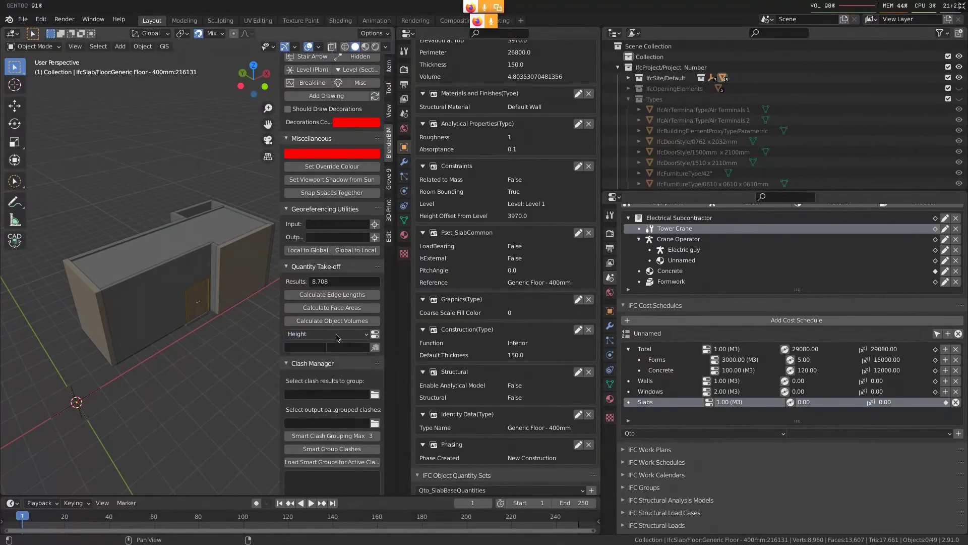
left_click(337, 334)
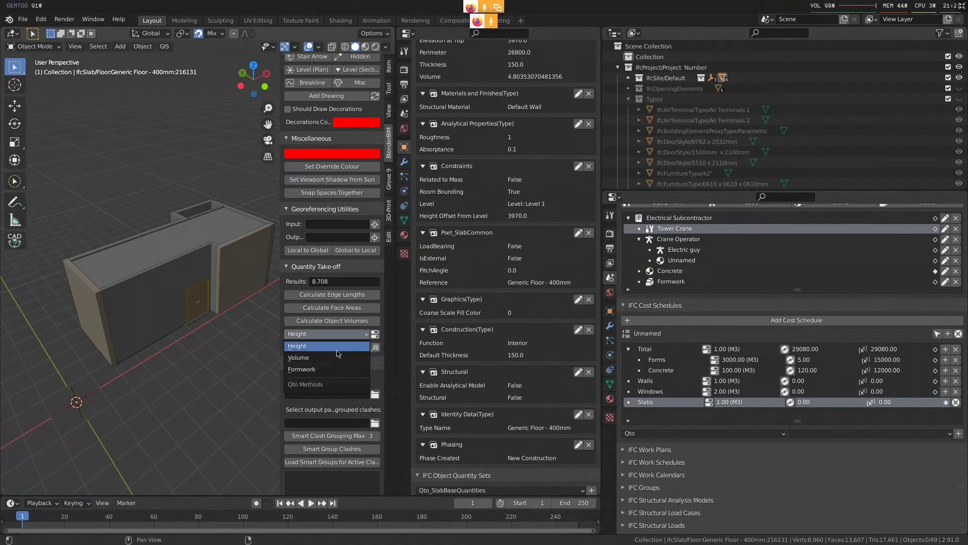
left_click(337, 351)
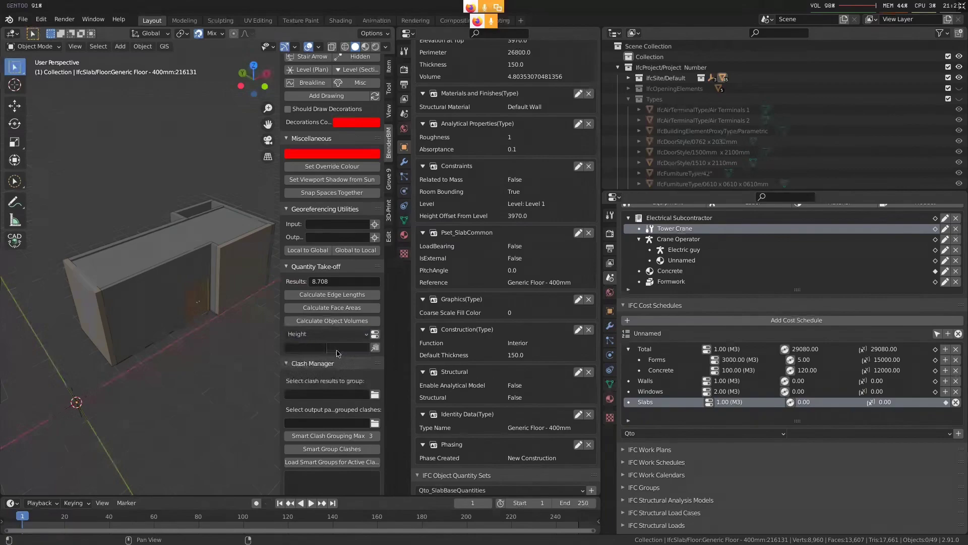
left_click(225, 229)
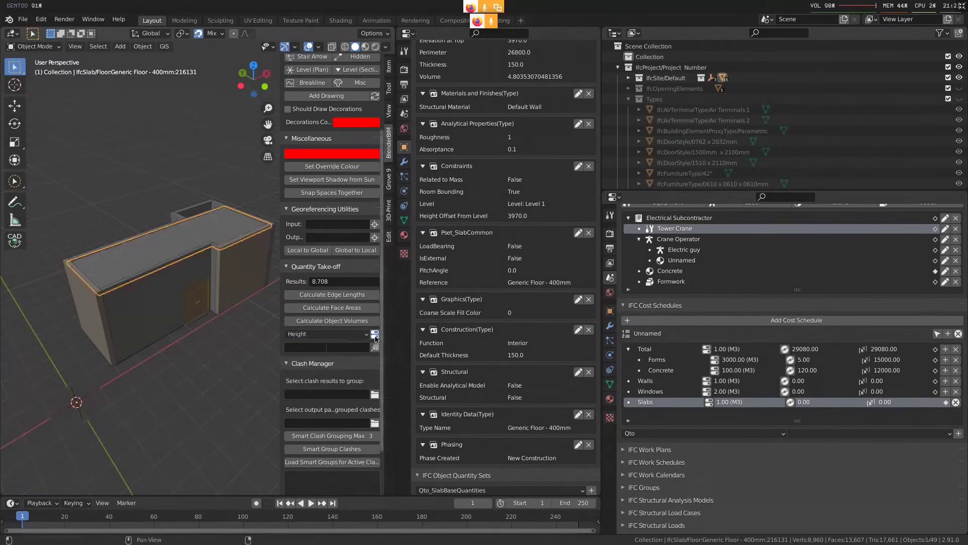
scroll(114, 287, "up", 3)
scroll(126, 299, "down", 2)
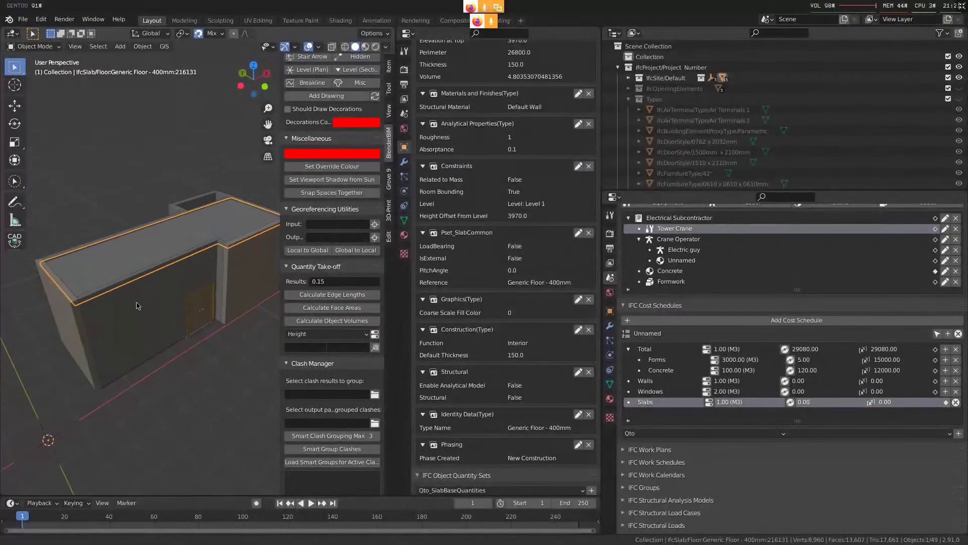
Mark the roof slab's thickness at its near corner with a freehand annotation, drawing a line across towards the take-off result
middle_click_drag(138, 306, 155, 304)
scroll(155, 304, "up", 4)
scroll(146, 301, "down", 2)
scroll(134, 296, "up", 2)
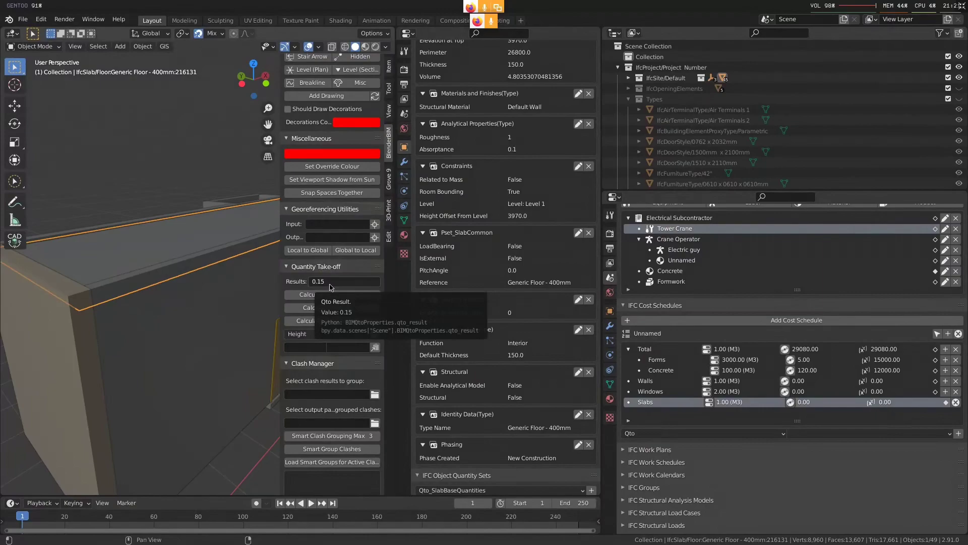
left_click(15, 201)
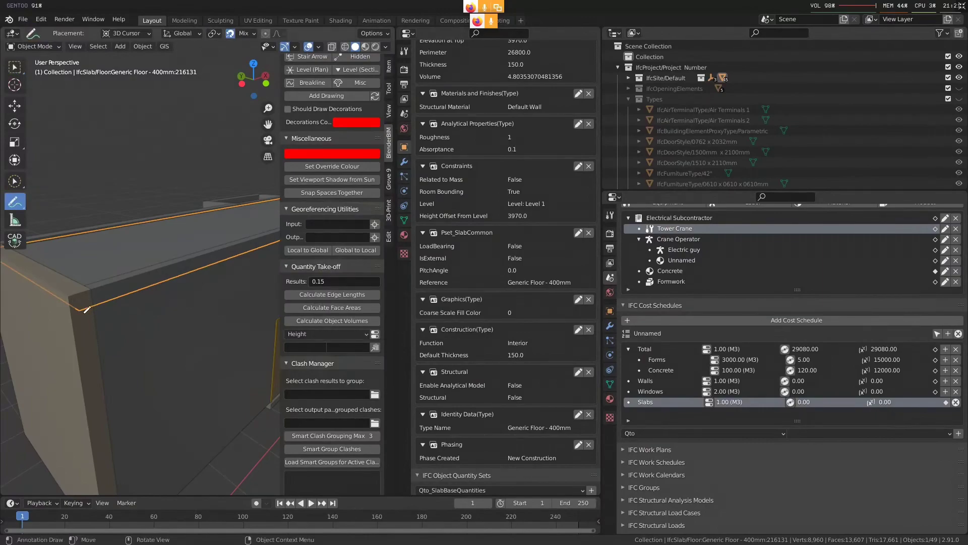
mouse_move(74, 298)
left_mouse_down()
mouse_move(78, 308)
mouse_move(85, 289)
mouse_move(89, 298)
mouse_move(281, 279)
left_mouse_up()
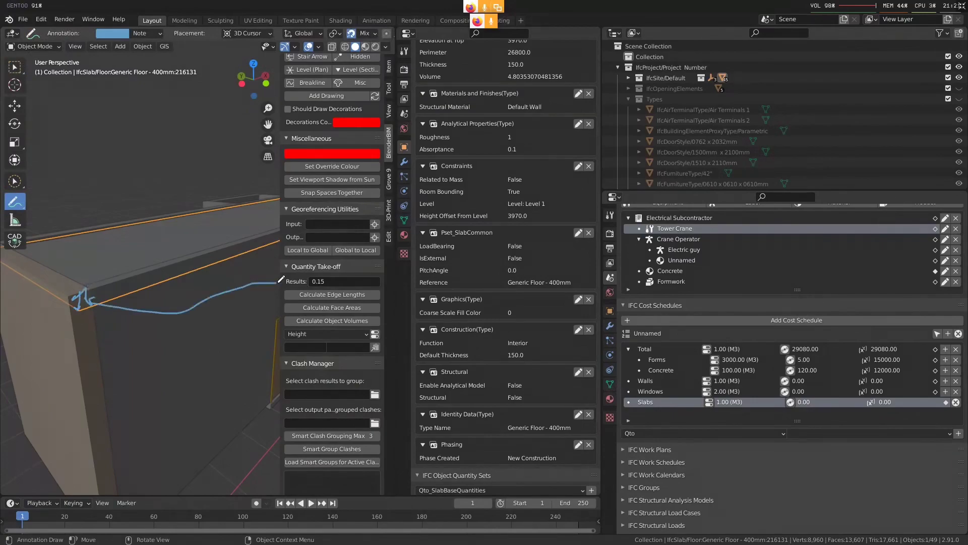
Delete the Note annotation layer and return to the selection tool
left_click(148, 33)
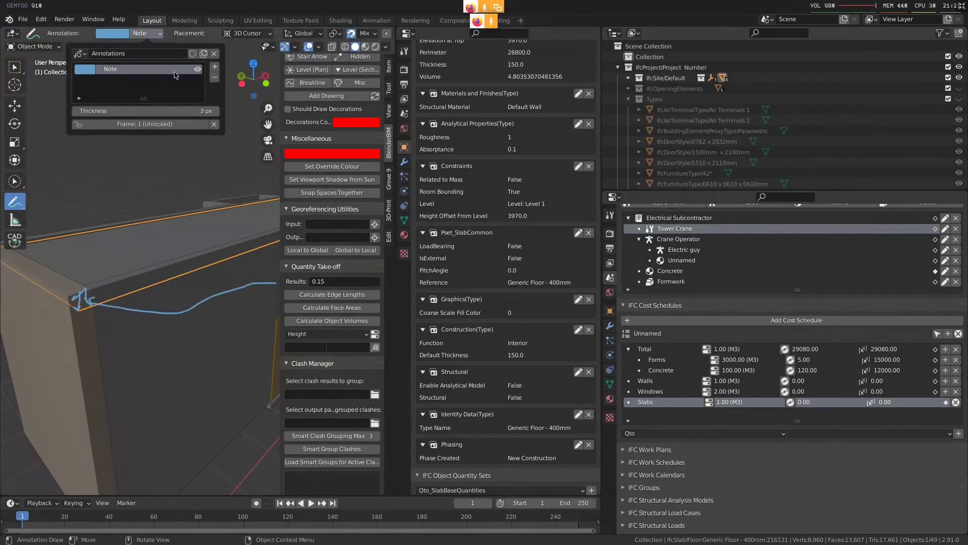
left_click(214, 77)
key("w")
Select the 150mm ground floor slab, add a Qto_SlabBaseQuantities set to it and open the set for editing
middle_click_drag(197, 298, 94, 376)
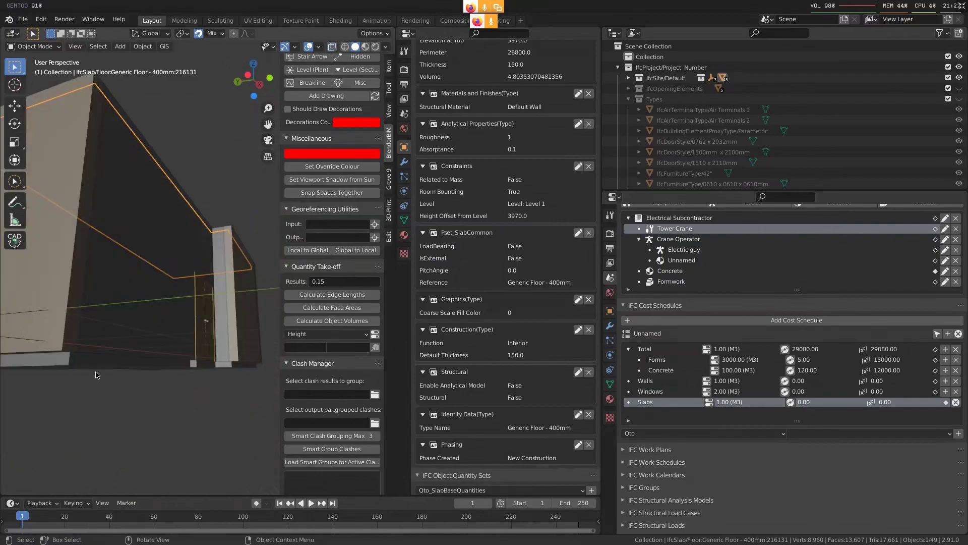
left_click(95, 370)
scroll(462, 449, "down", 2)
scroll(462, 449, "down", 1)
scroll(214, 279, "down", 5)
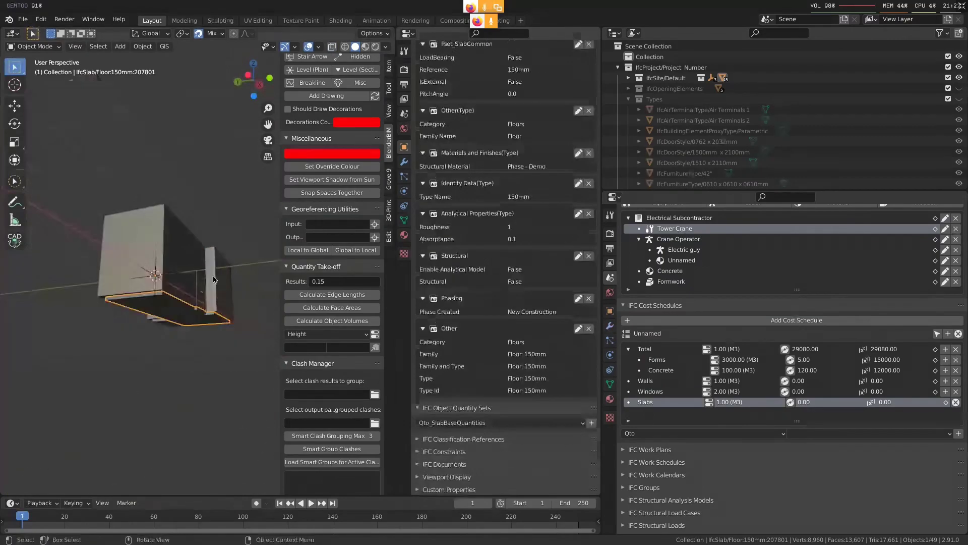
middle_click_drag(214, 278, 198, 335)
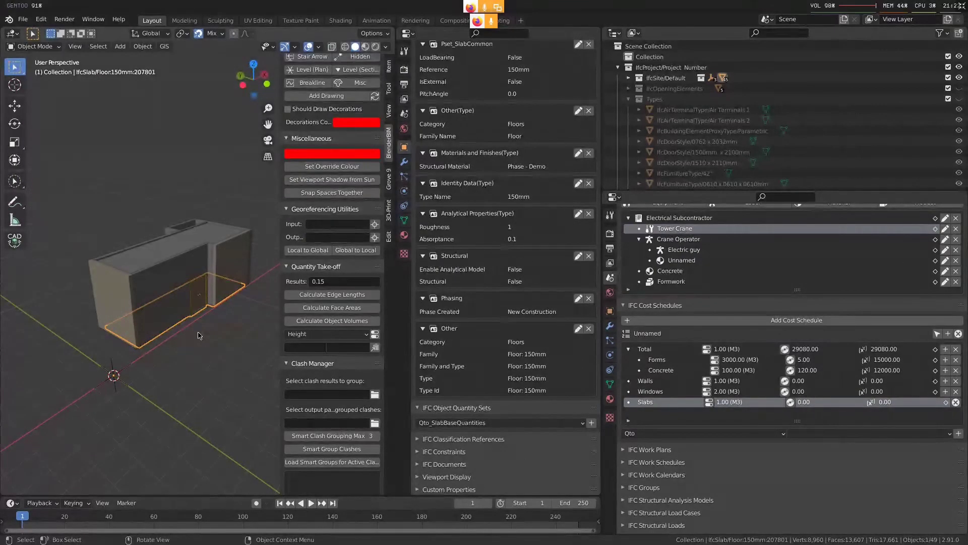
left_click(168, 252, "shift")
middle_click_drag(168, 252, 173, 318)
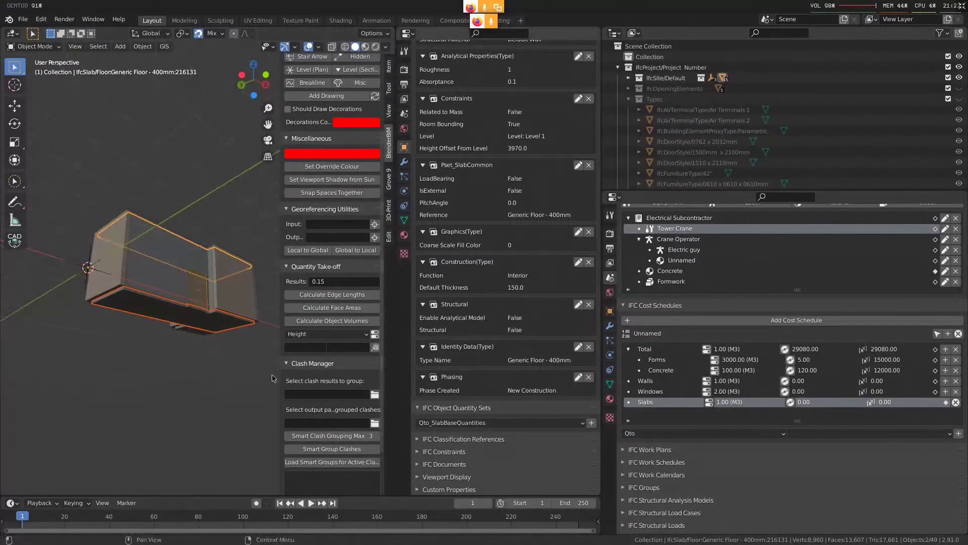
left_click(173, 319)
left_click(592, 422)
scroll(536, 471, "down", 1)
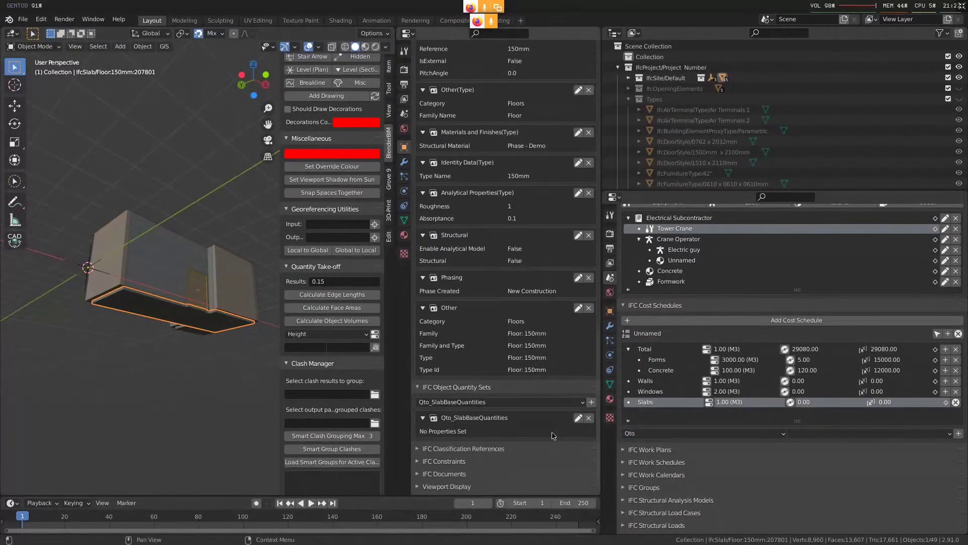
scroll(536, 472, "down", 1)
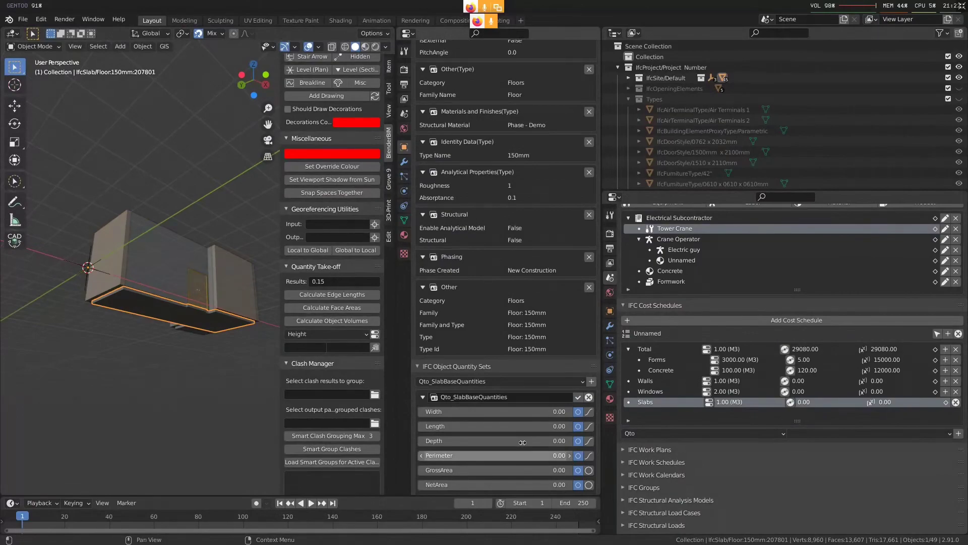
scroll(522, 442, "down", 4)
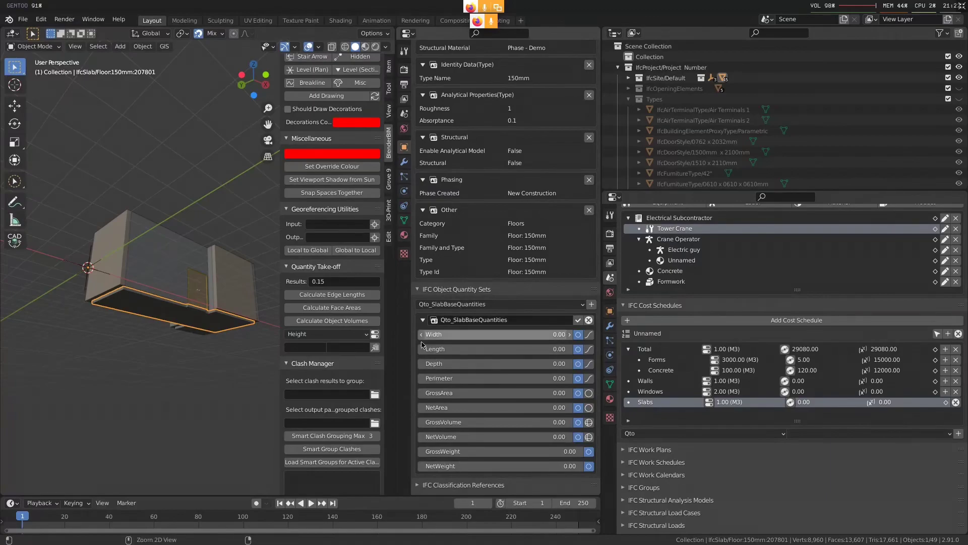
Set the take-off target to Depth in Qto_SlabBaseQuantities, then discard the quantity set added to the floor slab
type("Qto_SlabBaseQuantities")
left_click(344, 347)
type("Depth")
key("Return")
mouse_move(281, 337)
left_mouse_down()
mouse_move(218, 335)
mouse_move(273, 335)
left_mouse_up()
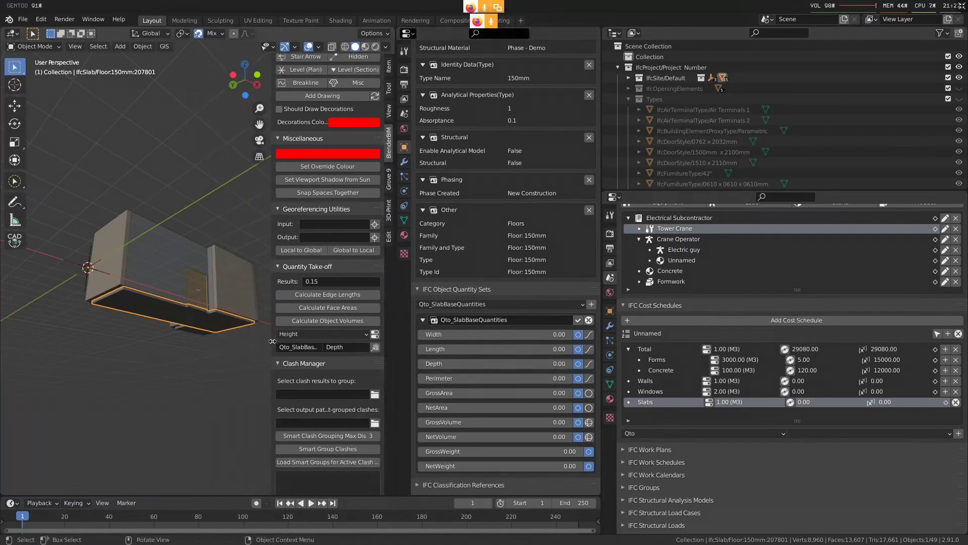
left_click(589, 320)
left_click(588, 407)
Add the roof slab to the selected floor slab and write their calculated heights into the Depth quantity
middle_click_drag(174, 174, 185, 247)
left_click(186, 247, "shift")
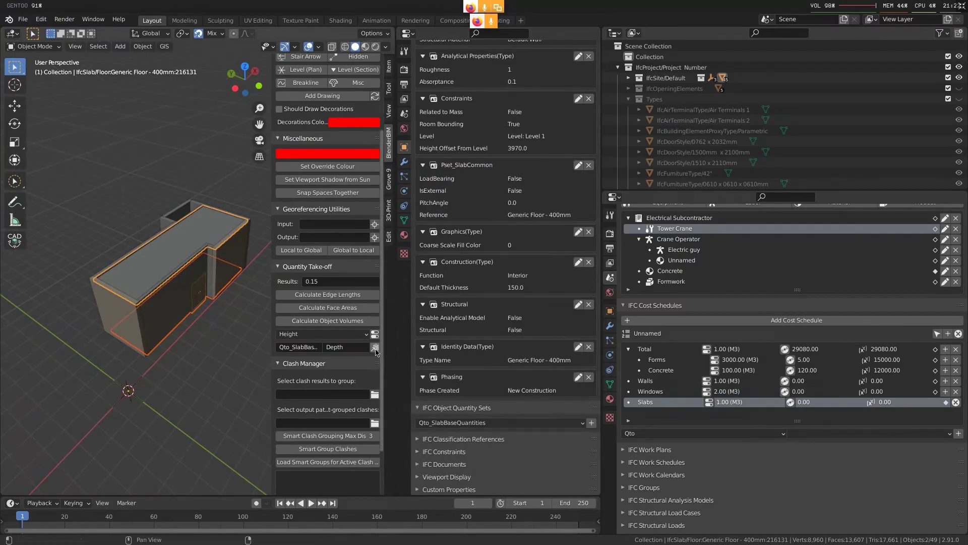
middle_click_drag(153, 280, 148, 266)
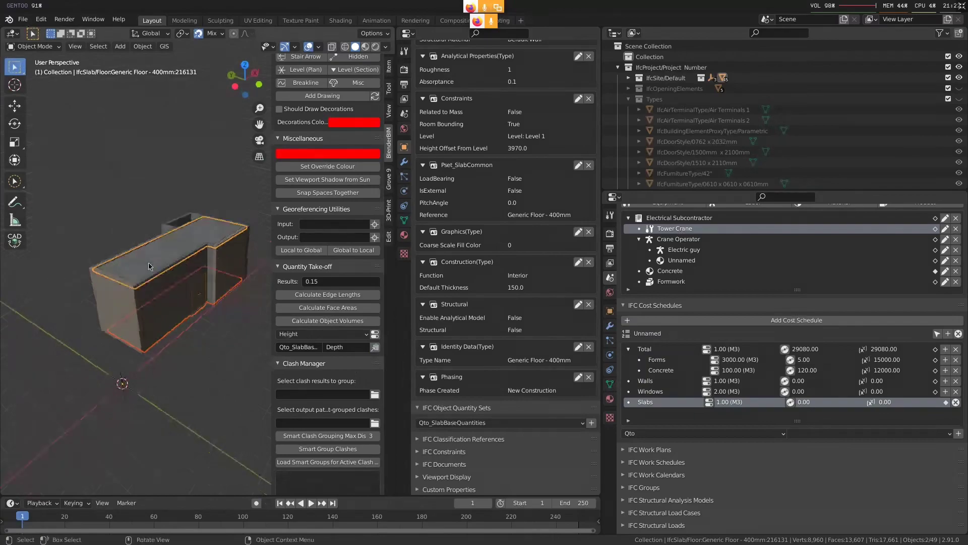
Check the Depth quantity on the roof slab and on the 150mm toilet floor slab
left_click(149, 267)
scroll(505, 425, "down", 7)
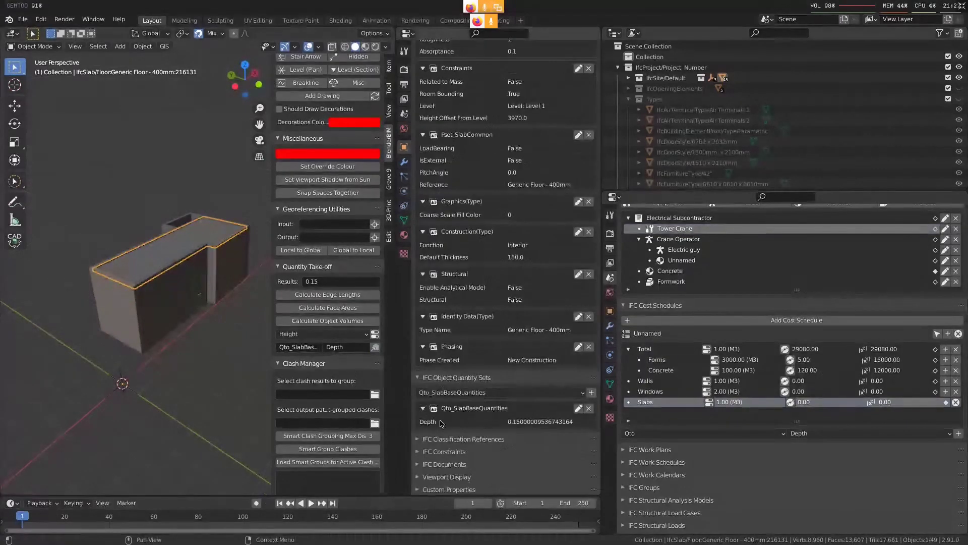
middle_click_drag(178, 364, 153, 325)
left_click(174, 300)
left_click(153, 324)
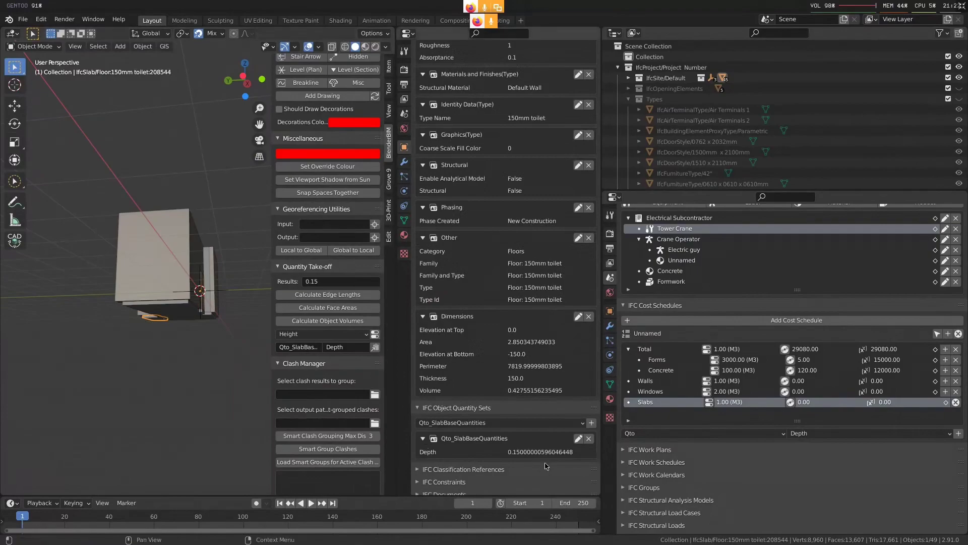
middle_click_drag(151, 308, 126, 385)
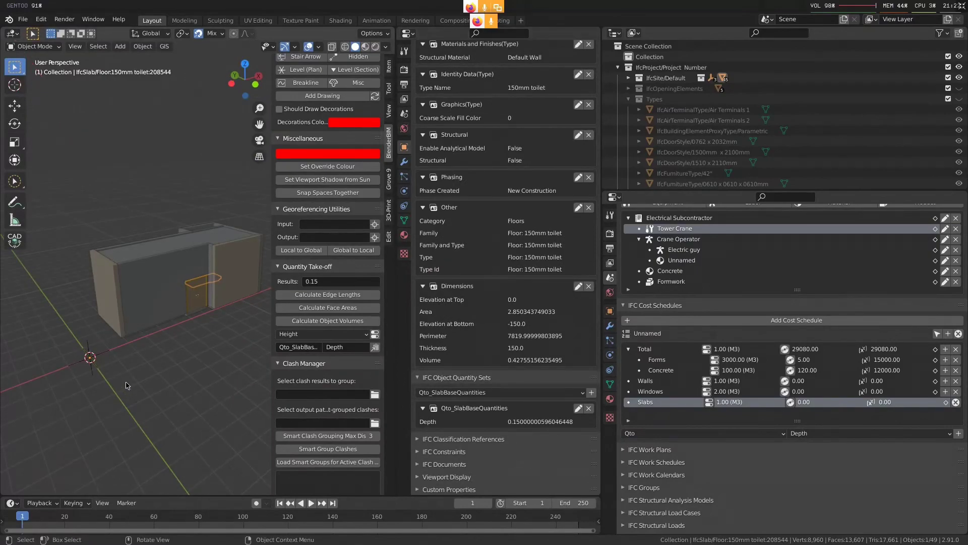
Select the roof slab and open its Qto_SlabBaseQuantities for editing to review the available quantity names, then close it
left_click(125, 287)
middle_click_drag(126, 287, 180, 308)
left_click(177, 249)
left_click(578, 407)
scroll(504, 403, "down", 4)
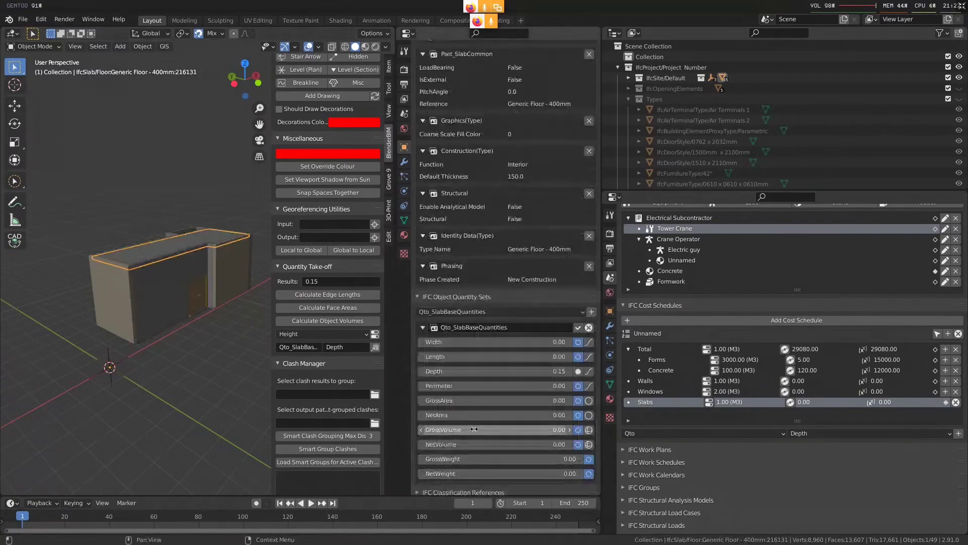
left_click(578, 328)
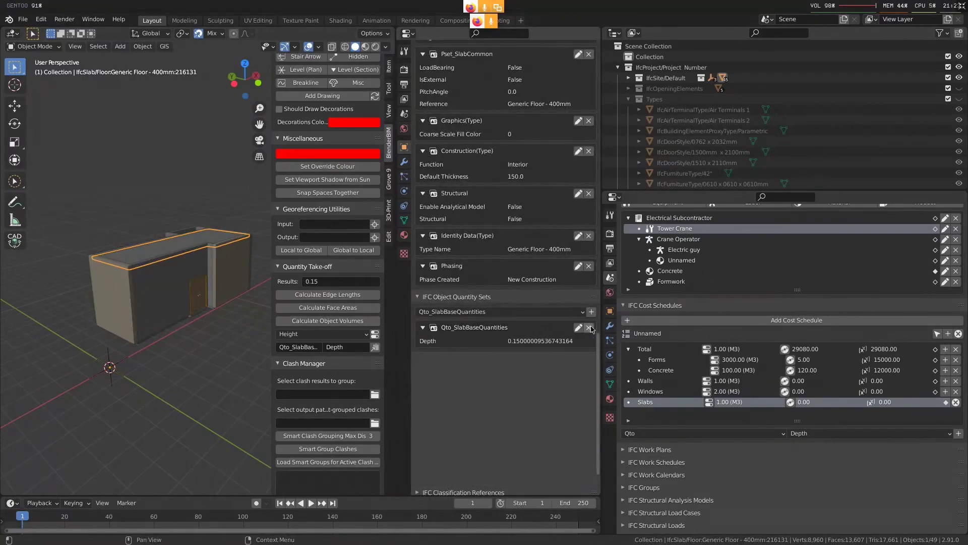
Set the calculation method to Volume and the target quantity to GrossVolume
left_click(347, 334)
left_click(346, 357)
left_click(348, 347)
type("GrossVolume")
key("Return")
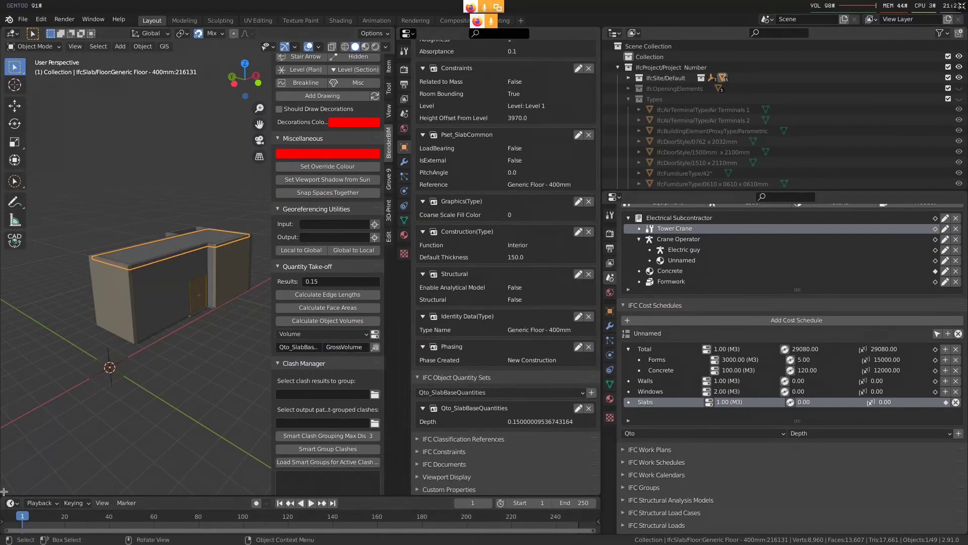
Split the 3D viewport area and turn the lower part into a properties editor showing the scene properties
left_click_drag(4, 491, 4, 272)
left_click(11, 279)
left_click(307, 323)
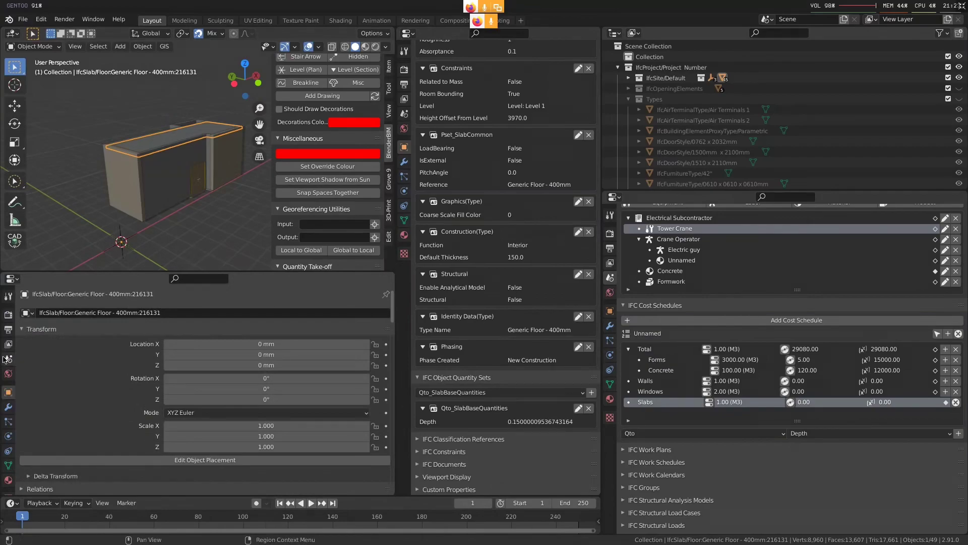
left_click(7, 358)
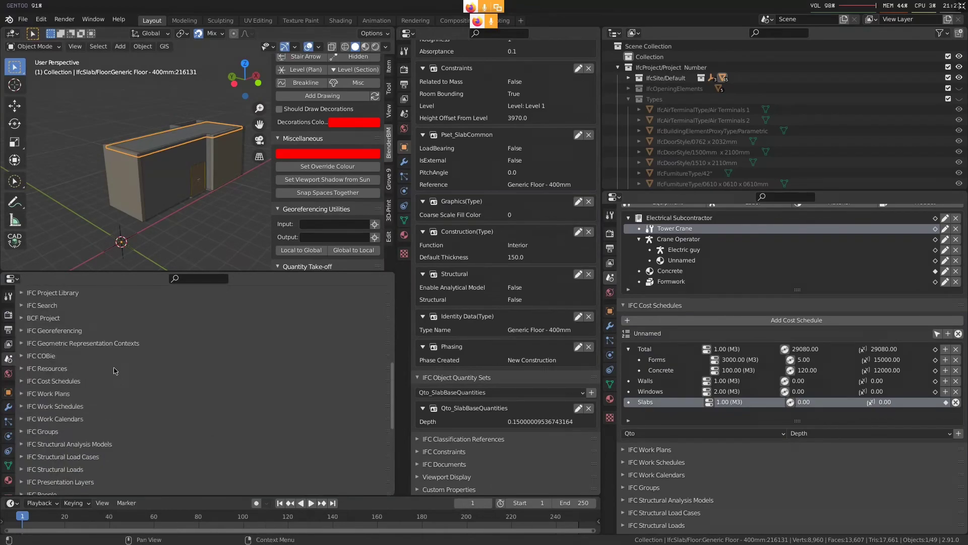
Select every slab in the model by searching for the IFC class ifcslab
scroll(110, 368, "up", 4)
left_click(68, 386)
left_click(186, 452)
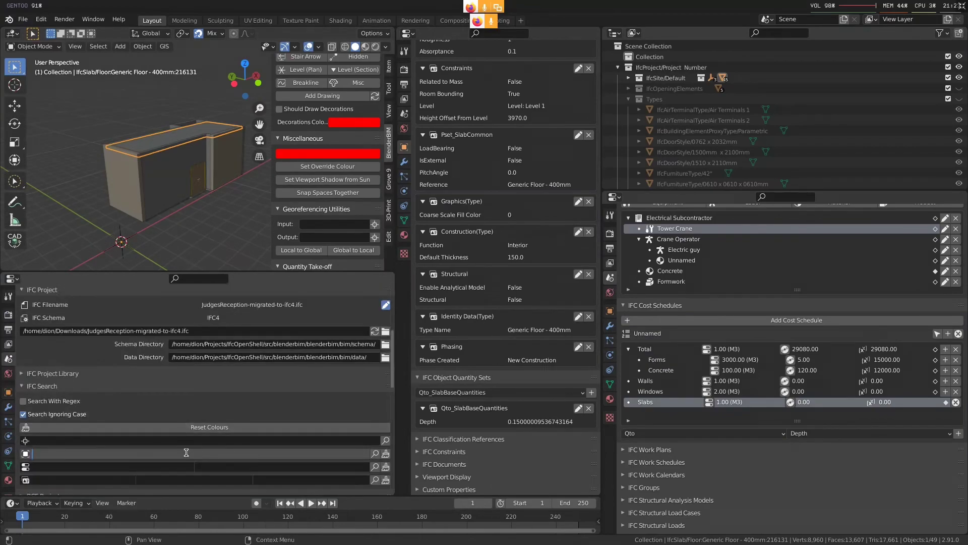
type("ifcslasb")
key("Return")
left_click(374, 453)
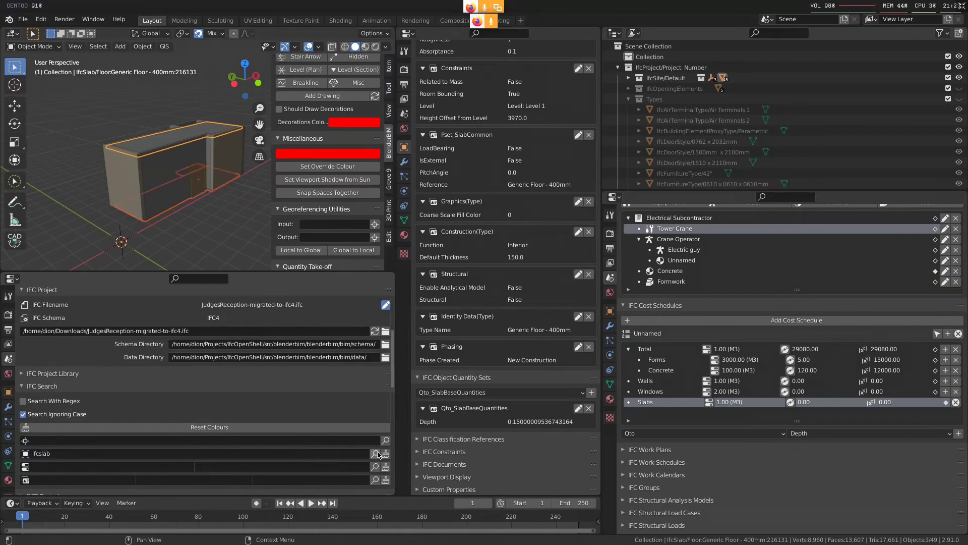
Write the calculated volumes of all selected slabs into their GrossVolume quantity
middle_click_drag(238, 251, 228, 232)
scroll(339, 195, "down", 12)
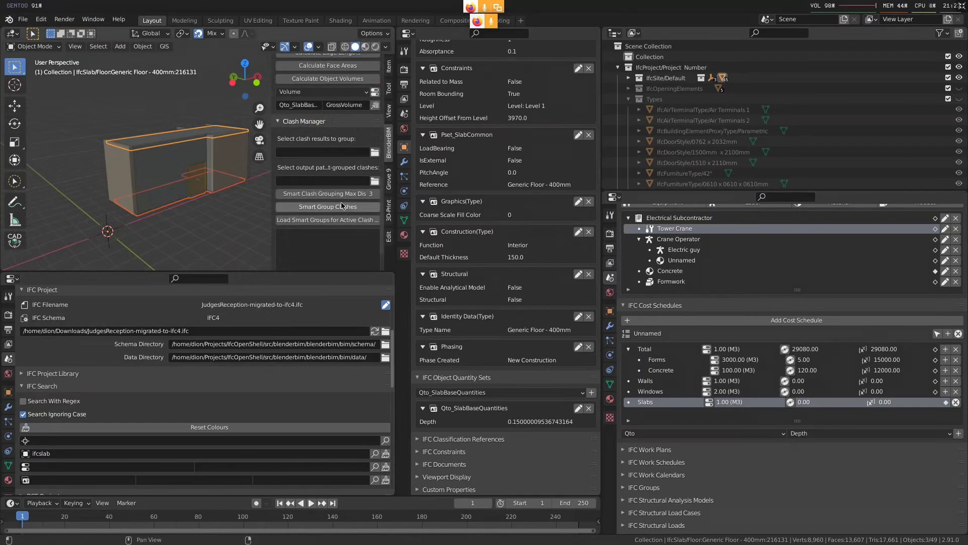
scroll(343, 205, "up", 3)
Check the GrossVolume quantity on the roof slab, the ground floor slab and the toilet floor slab
mouse_move(163, 177)
middle_mouse_down()
mouse_move(157, 174)
mouse_move(156, 186)
middle_mouse_up()
left_click(157, 181)
left_click(160, 143)
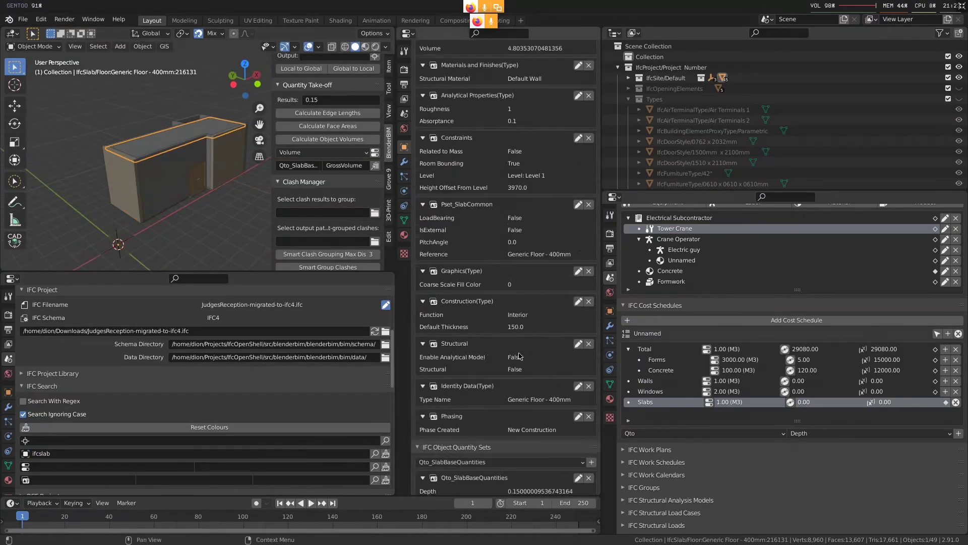
scroll(517, 357, "down", 5)
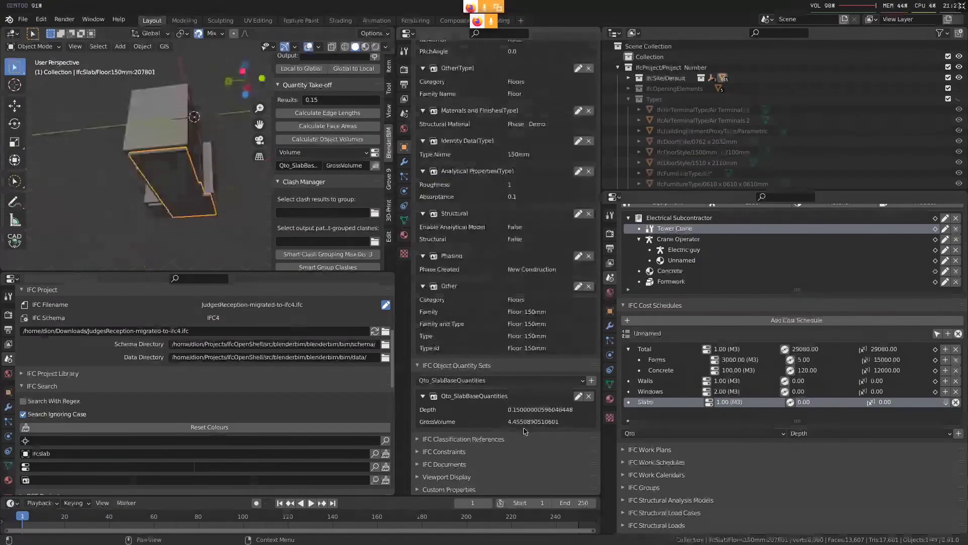
left_click(159, 210)
middle_click_drag(210, 169, 201, 202)
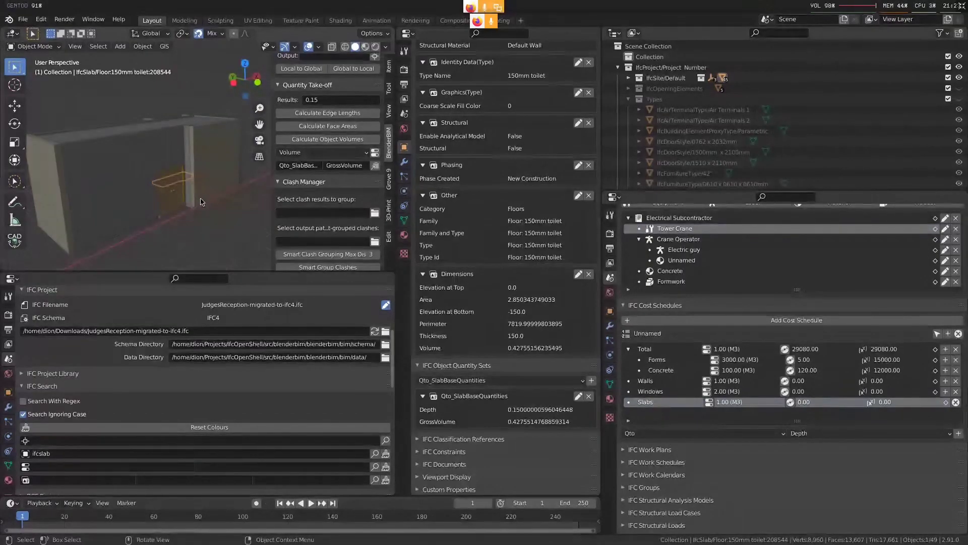
Merge the lower properties editor back into the 3D viewport and review the available quantity calculation methods
left_click_drag(2, 263, 120, 313)
scroll(121, 312, "down", 4)
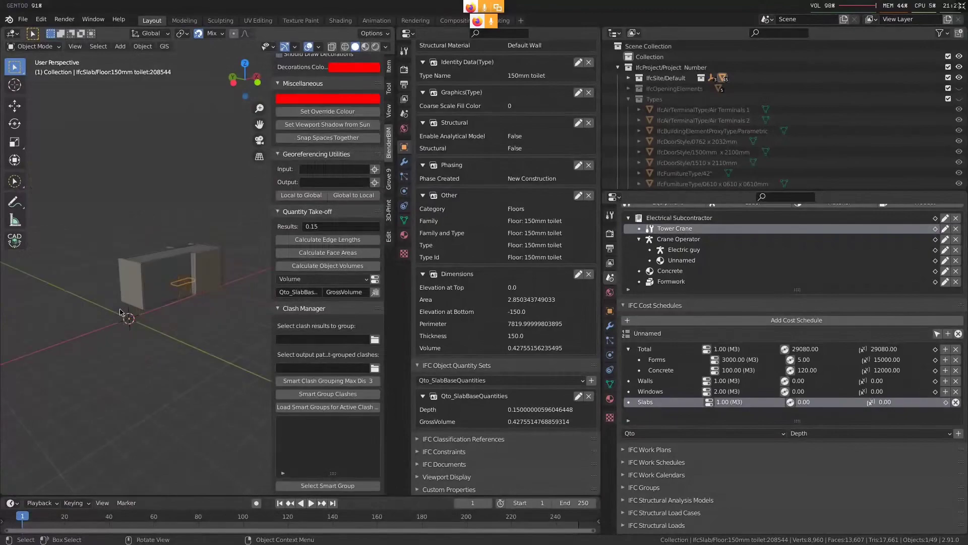
left_click(320, 279)
middle_click_drag(179, 286, 128, 328, "shift")
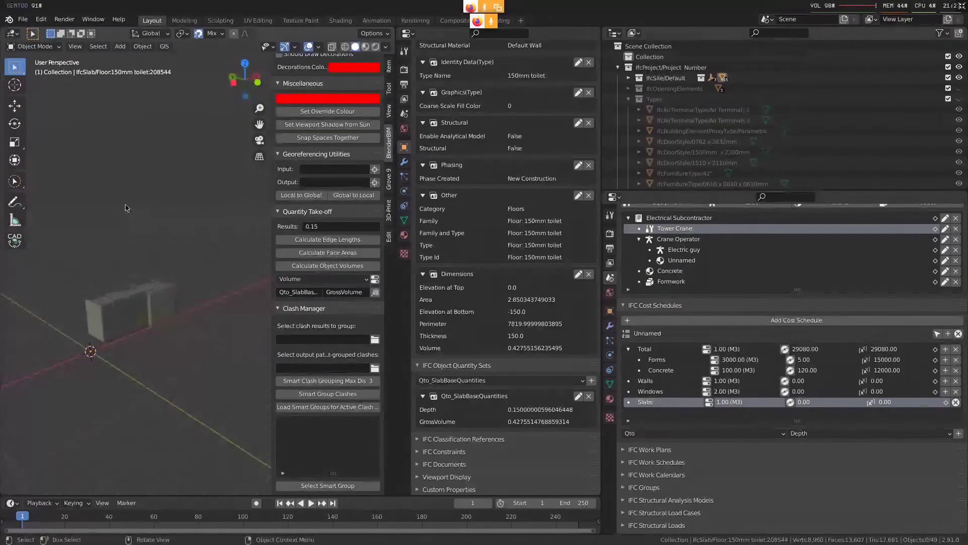
Add a cube above the building and open it for mesh editing
right_click(111, 187, "shift")
key("shift+a")
left_click(172, 197)
middle_click_drag(187, 220, 151, 227)
key("Tab")
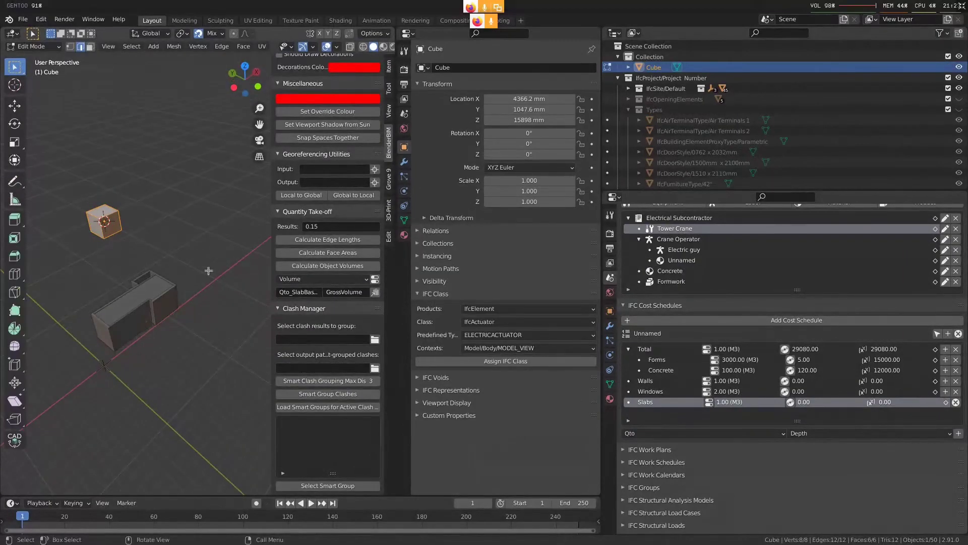
Scale the cube into a wide, flat slab
key("s")
key("z")
left_click(123, 233)
key("s")
left_click(178, 264)
key("s")
key("z")
left_click(125, 248)
Build a deeper edge beam block along one side of the flat slab and select the whole block
scroll(119, 262, "up", 3)
middle_click_drag(119, 262, 220, 310)
left_click(113, 178)
key("ctrl+3")
left_click(103, 182)
key("e")
left_click(177, 248)
key("g")
key("z")
left_click(211, 258)
key("ctrl+l")
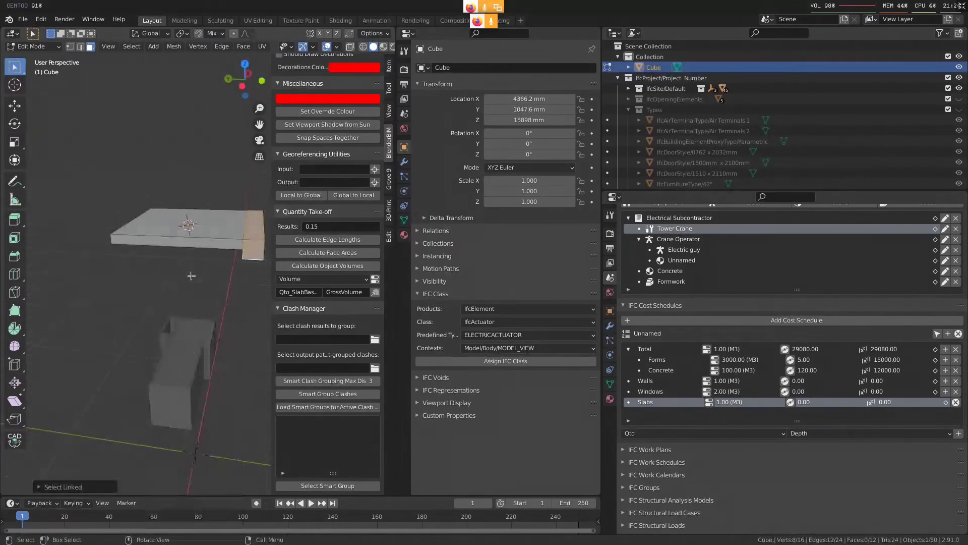
Place an edge beam on the opposite side of the slab and separate both beams into their own objects
key("ctrl+space")
key("g")
key("y")
key("shift+Tab")
left_click(298, 216)
key("p")
left_click(371, 225)
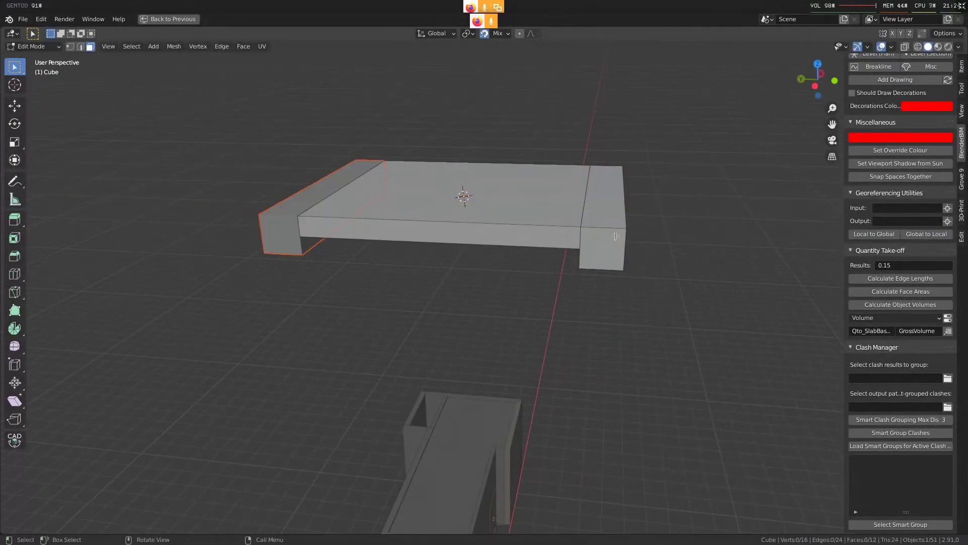
key("l")
key("p")
left_click(612, 233)
key("Tab")
Check the slab and both beams as individual objects with trial moves that are cancelled, viewing them from several sides
middle_click_drag(486, 302, 406, 290)
left_click(496, 278)
left_click(406, 289)
middle_click_drag(423, 335, 476, 302)
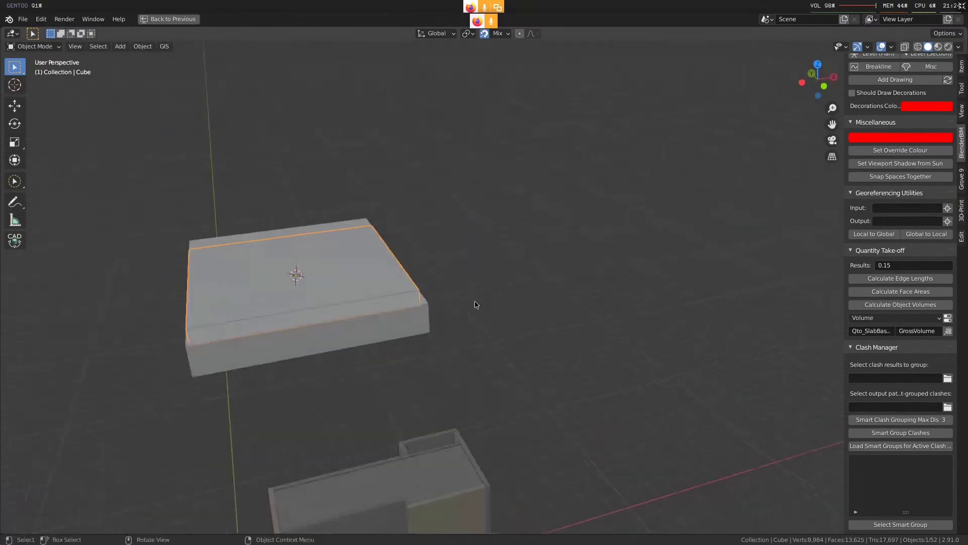
key("g")
right_click(510, 252)
left_click(409, 323)
key("g")
right_click(447, 345)
left_click(361, 222)
key("g")
right_click(369, 221)
middle_click_drag(388, 190, 363, 285)
left_click(383, 203)
left_click(455, 241)
middle_click_drag(451, 297, 526, 322)
Annotate the formwork surfaces by outlining the end profile, ticking the exposed side faces and crossing out the top face
key("alt+a")
left_click(15, 201)
middle_click_drag(114, 238, 350, 277)
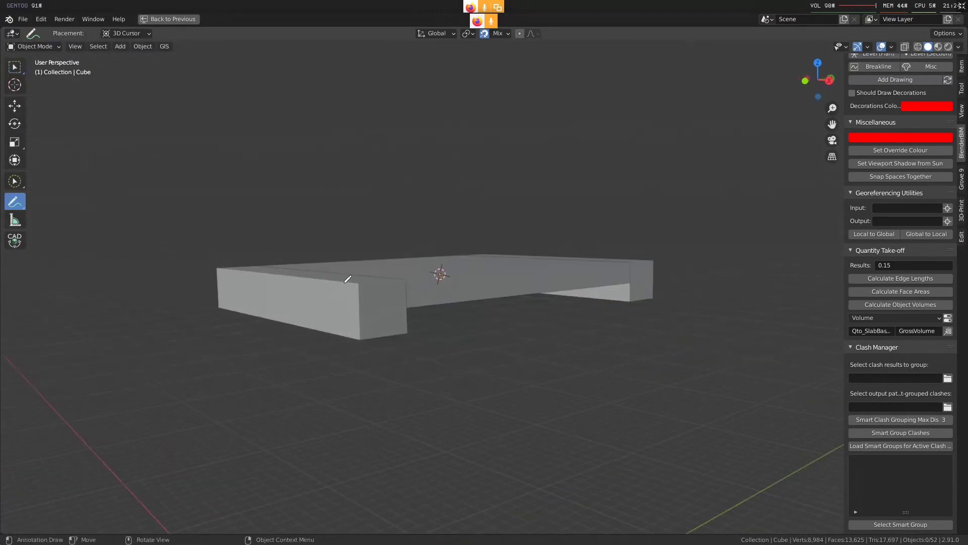
left_click_drag(360, 294, 405, 337)
mouse_move(414, 303)
left_mouse_down()
mouse_move(558, 282)
mouse_move(626, 289)
mouse_move(653, 270)
mouse_move(348, 278)
mouse_move(400, 292)
left_mouse_up()
mouse_move(457, 277)
left_mouse_down()
mouse_move(465, 289)
mouse_move(485, 272)
left_mouse_up()
left_click_drag(632, 276, 652, 265)
mouse_move(418, 248)
left_mouse_down()
mouse_move(431, 261)
mouse_move(437, 248)
left_mouse_up()
left_click_drag(275, 284, 299, 278)
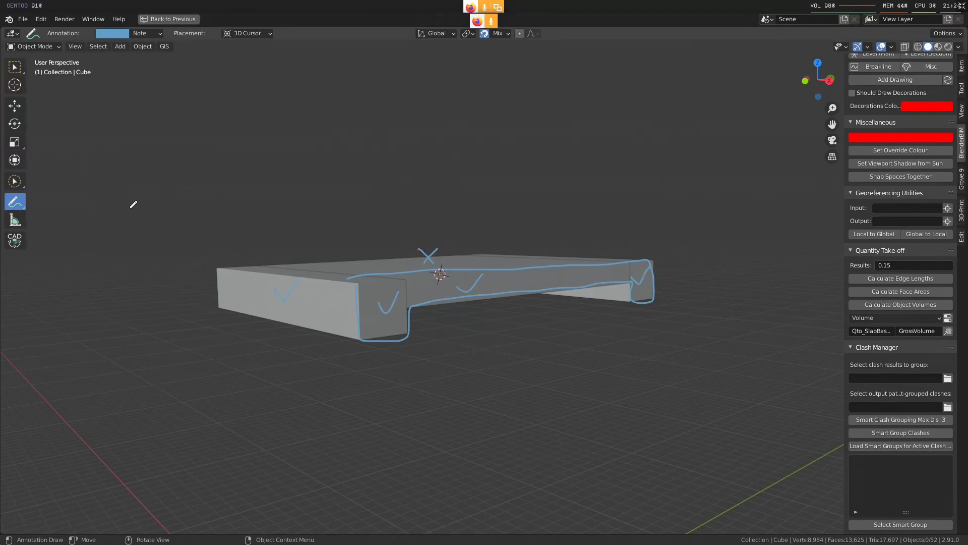
Delete the profile annotations and frame an edge beam to view its inner side from below
left_click(154, 34)
left_click(214, 77)
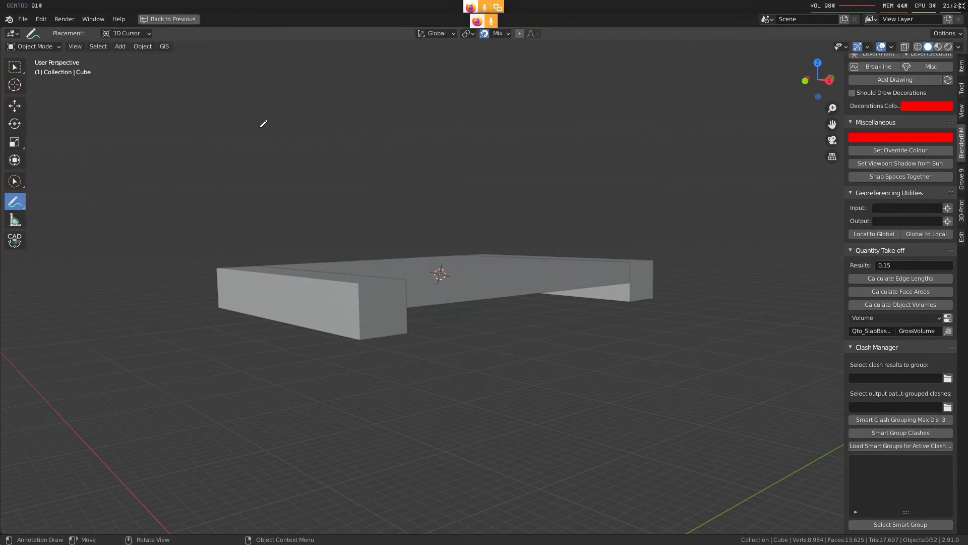
key("w")
left_click(446, 273)
key("grave")
left_click(446, 351)
mouse_move(443, 348)
middle_mouse_down()
mouse_move(344, 330)
mouse_move(402, 302)
mouse_move(264, 280)
middle_mouse_up()
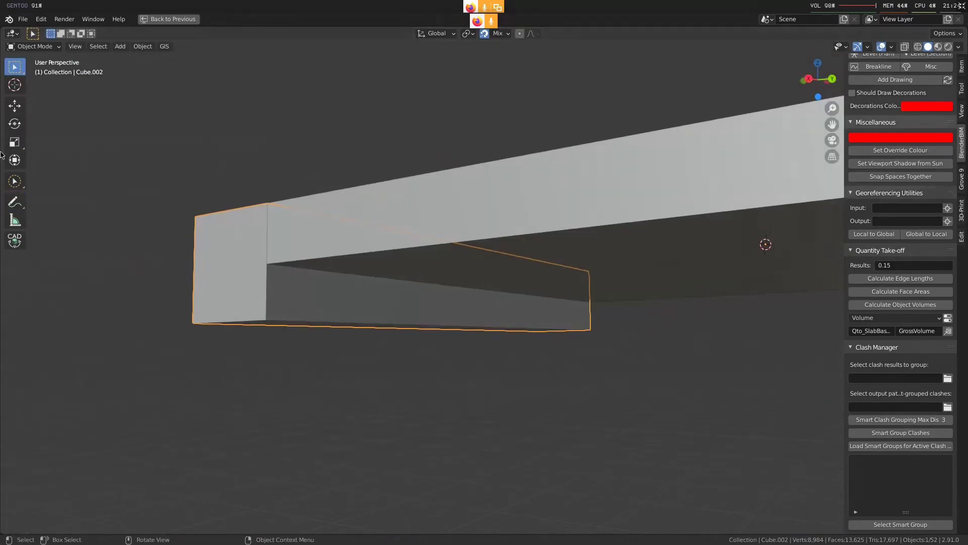
Tick the beam's exposed inner face, cross out the part touching the slab, and trace the line between them
left_click(15, 202)
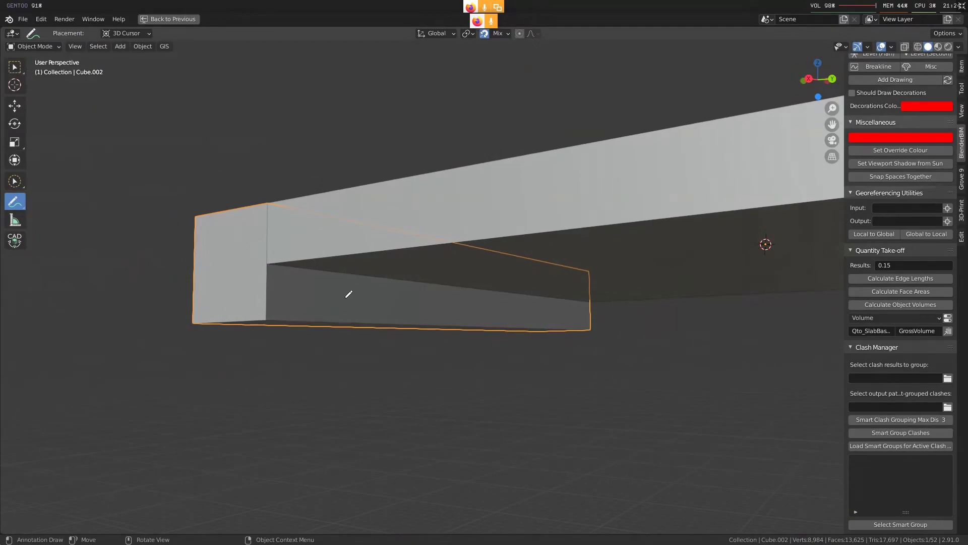
left_click_drag(346, 297, 360, 291)
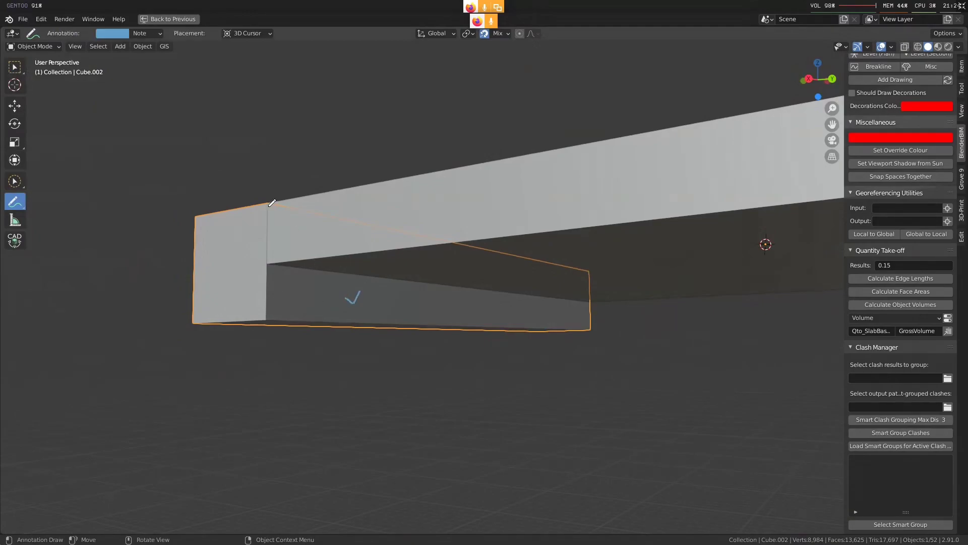
left_click_drag(320, 233, 319, 241)
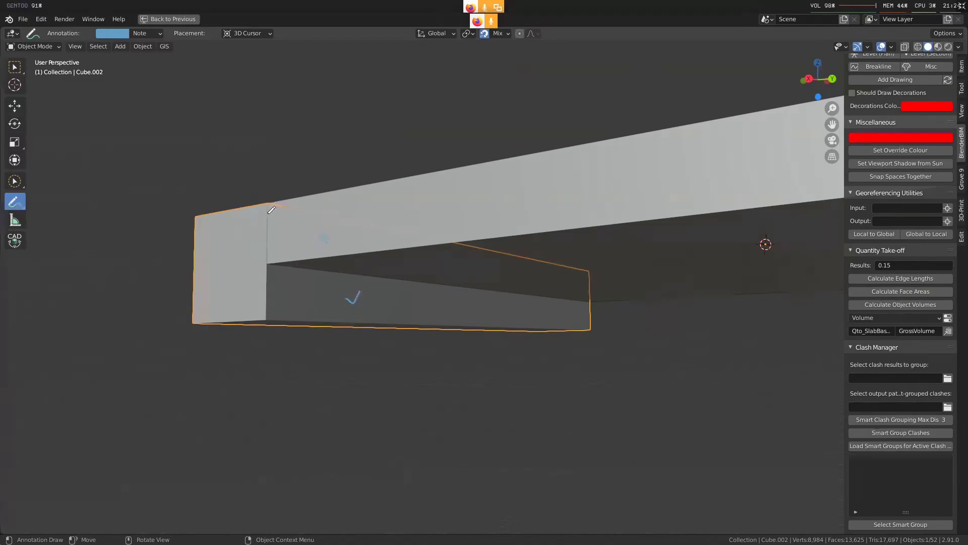
left_click_drag(267, 263, 593, 304)
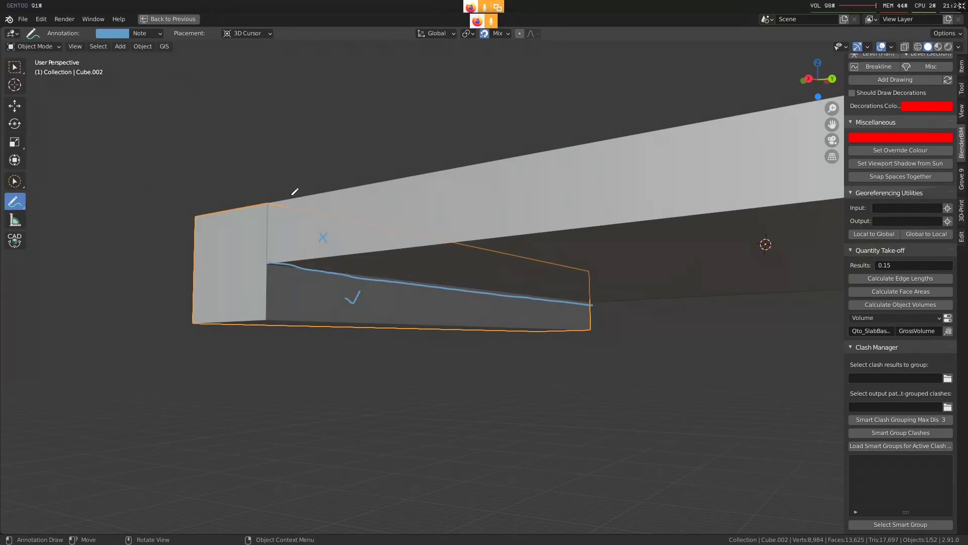
Delete the annotation layer from the beam's inner face and return to the selection tool
key("w")
left_click(22, 202)
left_click(143, 34)
left_click(214, 81)
key("w")
Review the available quantity methods, including Formwork, with the slab and both edge beams selected
scroll(483, 265, "down", 5)
mouse_move(483, 268)
middle_mouse_down()
mouse_move(636, 307)
mouse_move(652, 319)
mouse_move(570, 294)
mouse_move(643, 285)
middle_mouse_up()
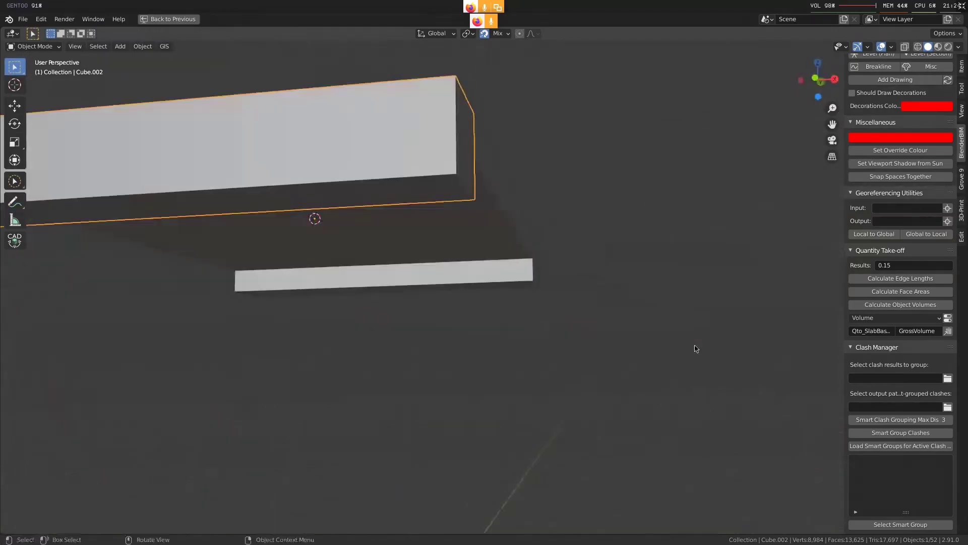
left_click(896, 320)
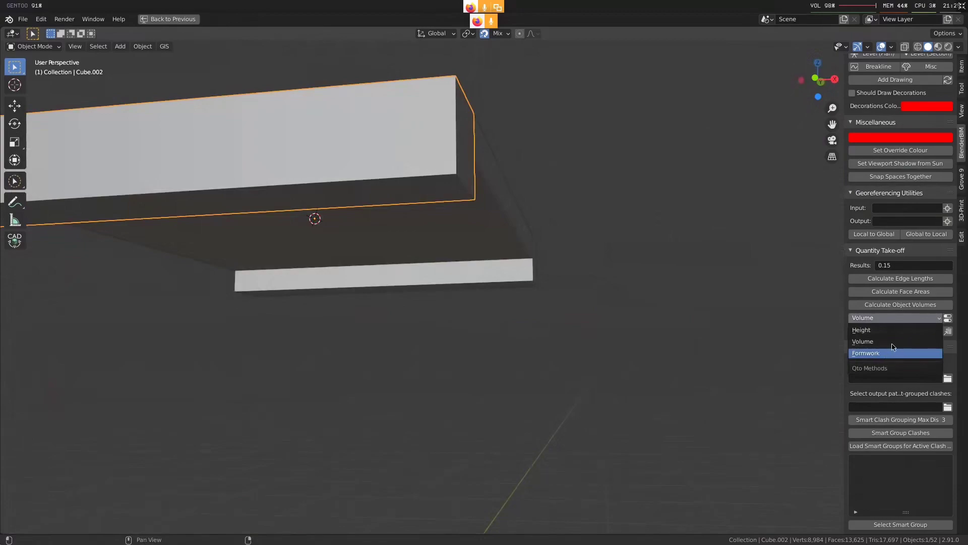
left_click(891, 344)
scroll(504, 247, "down", 3)
key("a")
scroll(527, 250, "up", 3)
middle_click_drag(526, 251, 455, 323)
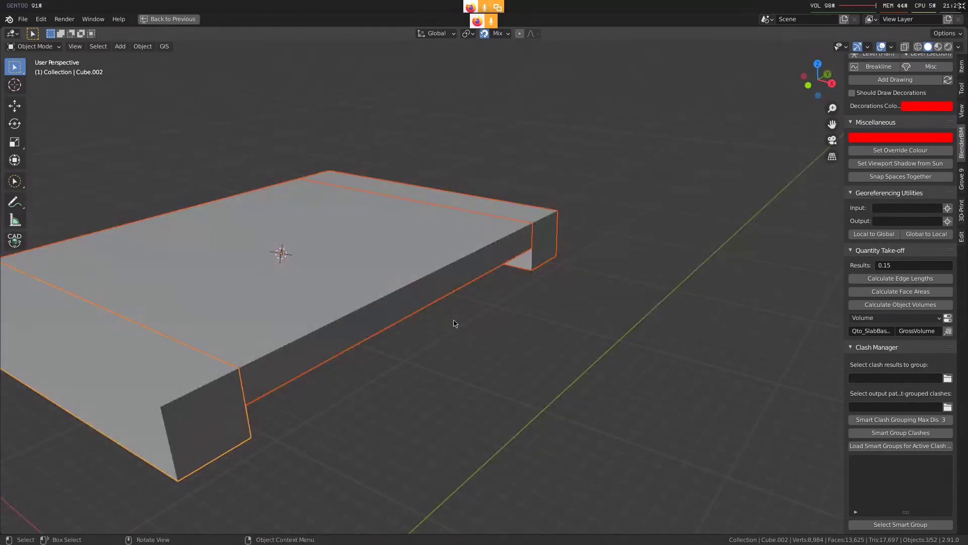
scroll(454, 324, "down", 3)
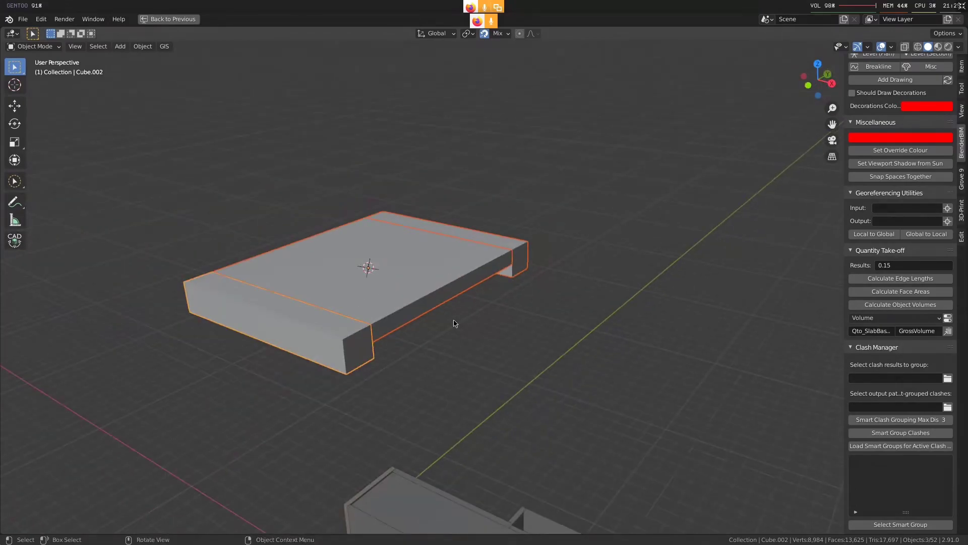
key("ctrl+space")
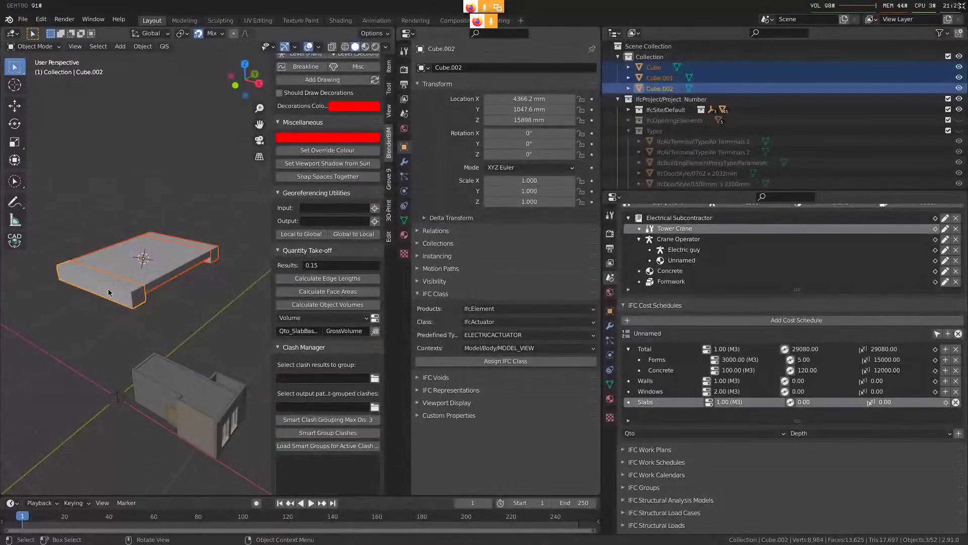
scroll(108, 290, "up", 2)
middle_click_drag(132, 292, 111, 297, "shift")
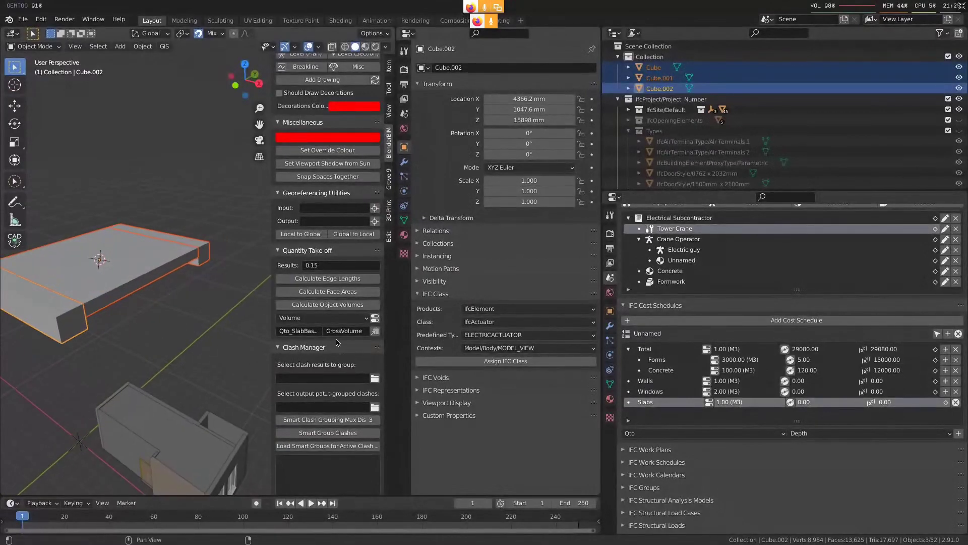
left_click(323, 317)
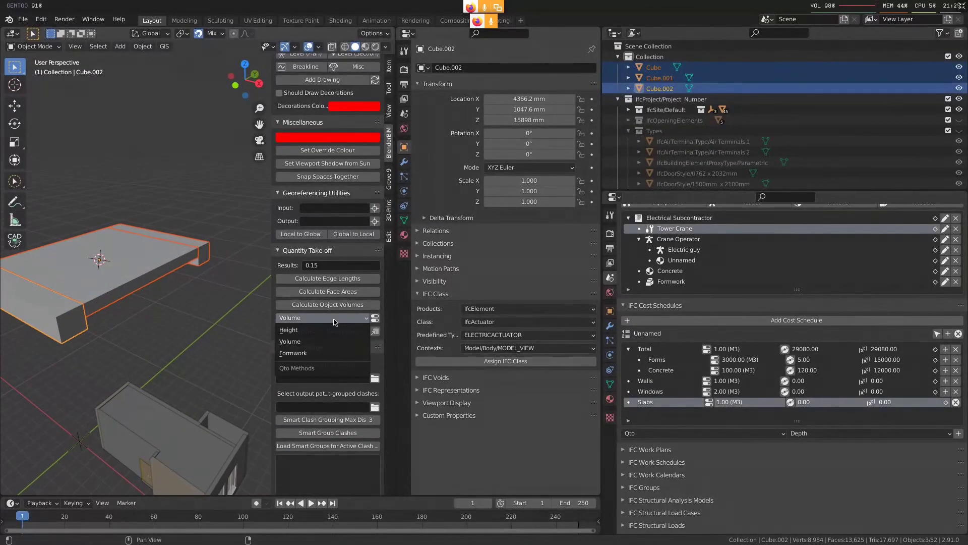
Select the slab and both edge beams and place a duplicate of all three above the originals
left_click(151, 252)
left_click(36, 328, "shift")
left_click(187, 247, "shift")
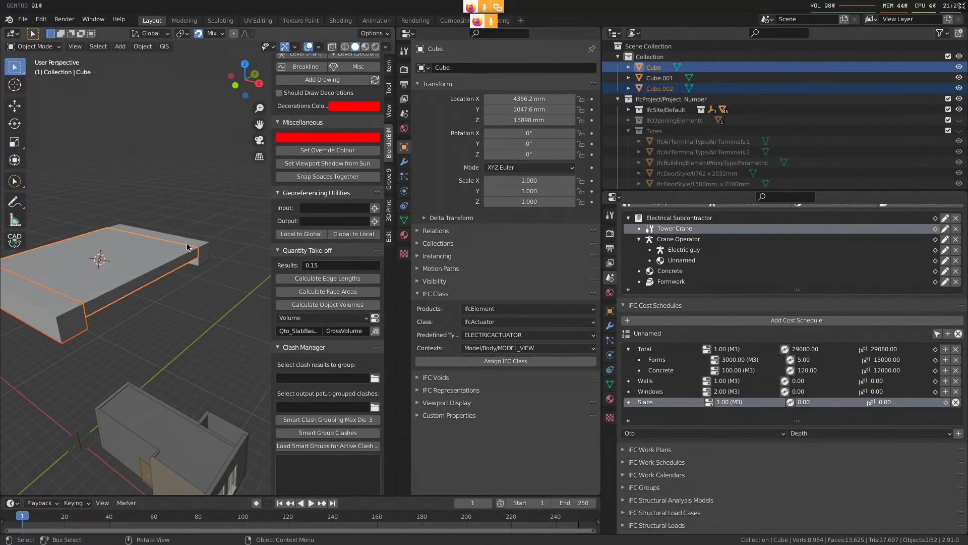
left_click(202, 254, "shift")
scroll(203, 254, "down", 4)
middle_click_drag(190, 285, 143, 333, "shift")
key("shift+d")
left_click(202, 231)
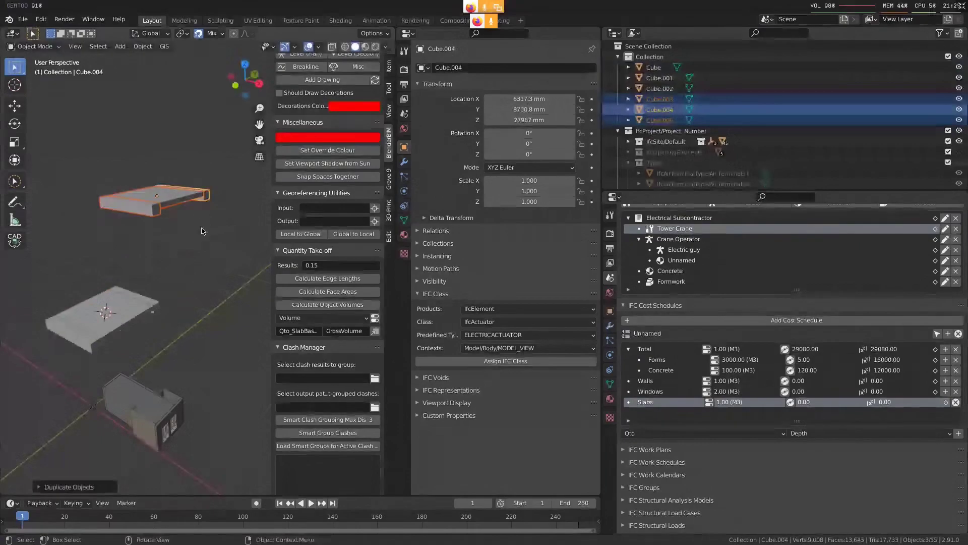
Join the duplicates into one object and apply a Remesh modifier in Voxel mode with a 100 mm voxel size
key("ctrl+j")
left_click(404, 162)
left_click(505, 67)
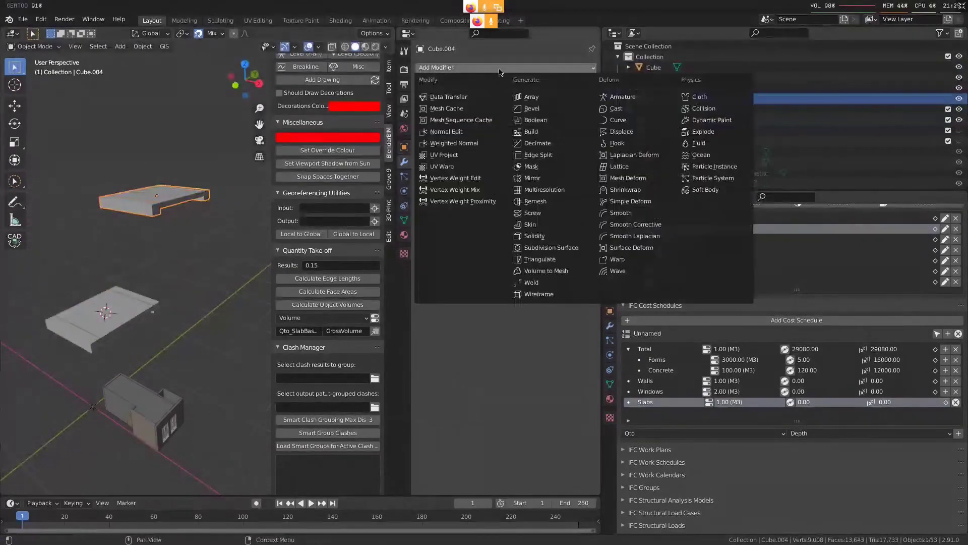
left_click(550, 203)
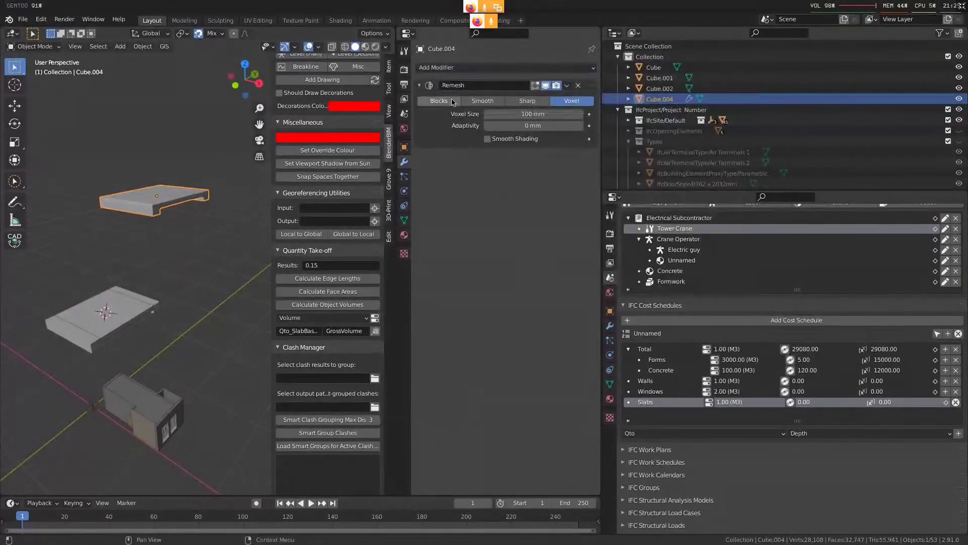
key("ctrl+a")
Select all top faces of the remeshed object with a similar normal and hide them
key("Tab")
scroll(177, 171, "up", 3)
middle_click_drag(177, 170, 144, 272)
left_click(144, 272)
scroll(144, 272, "up", 2)
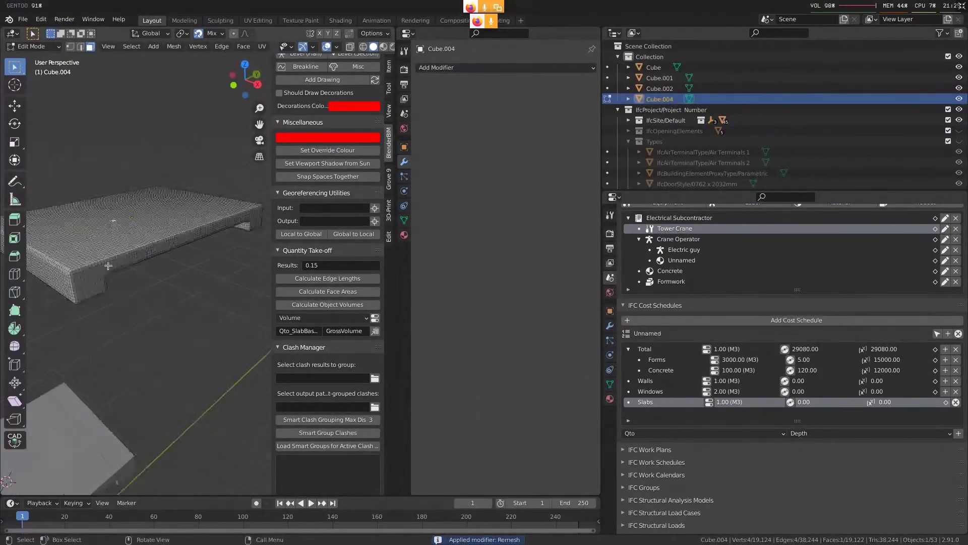
left_click(133, 47)
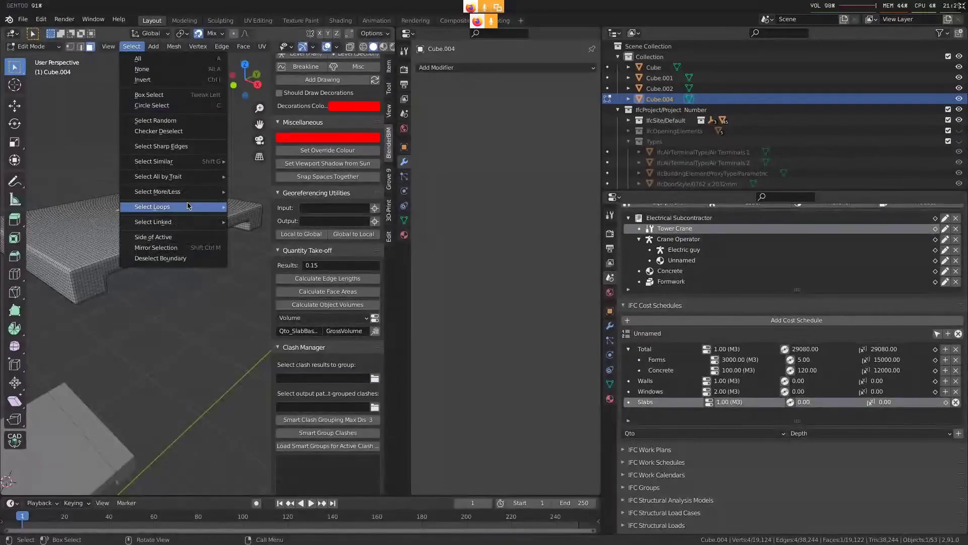
mouse_move(197, 196)
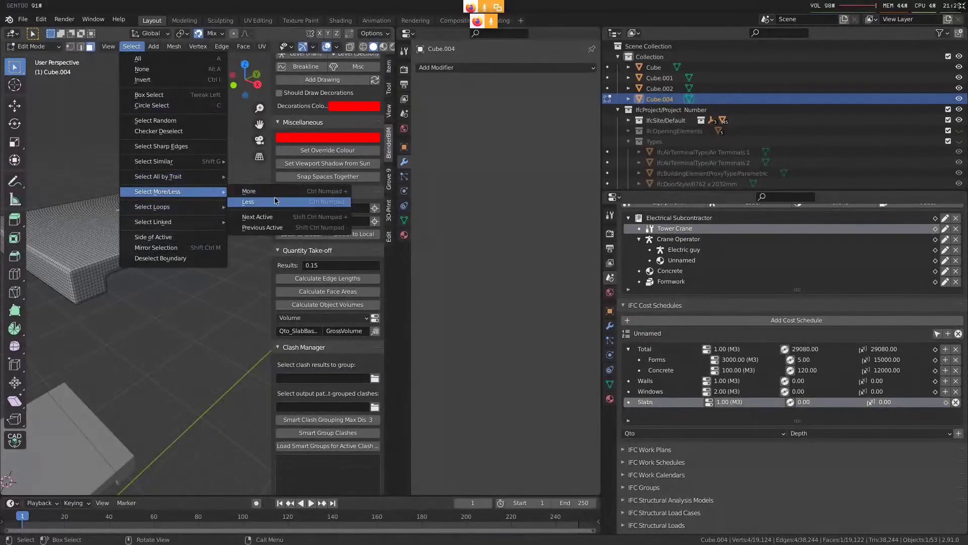
mouse_move(202, 161)
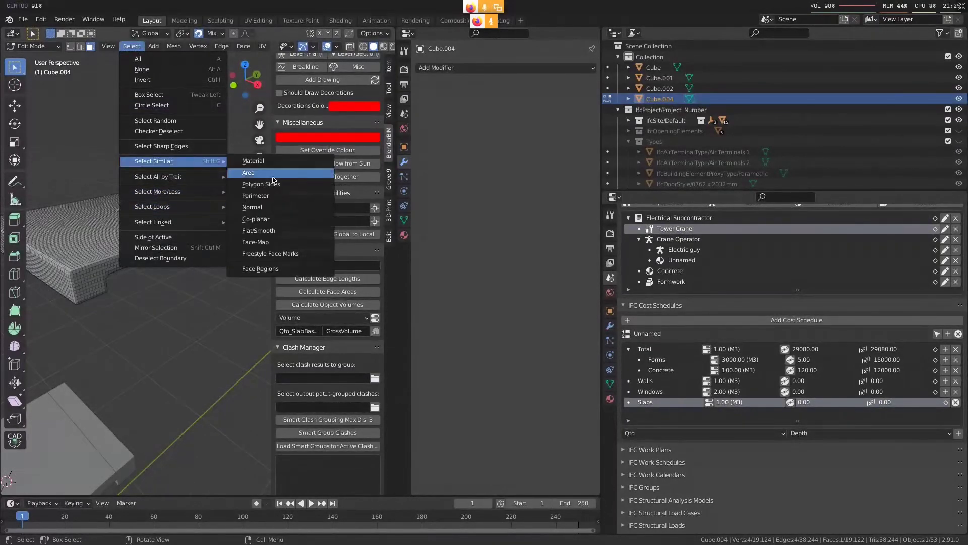
left_click(272, 211)
middle_click_drag(177, 303, 175, 294)
key("h")
Select all remaining faces and examine the side and underside surfaces that would need formwork
key("a")
middle_click_drag(175, 259, 67, 232)
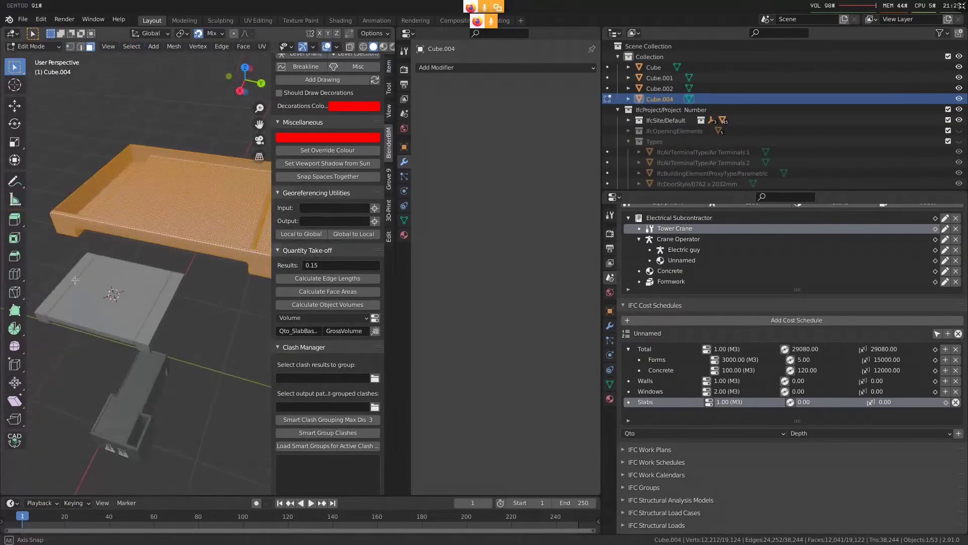
key("ctrl+space")
middle_click_drag(403, 308, 469, 309, "shift")
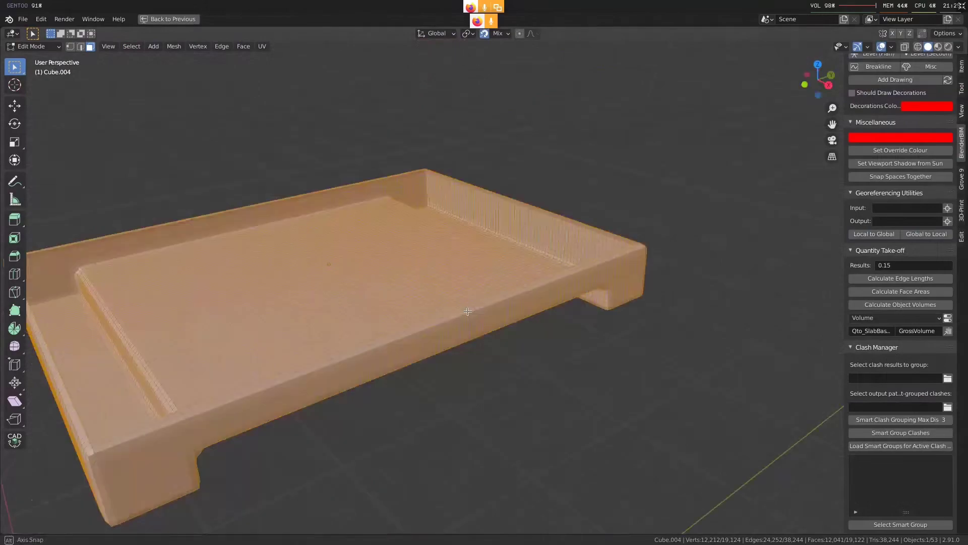
middle_click_drag(218, 419, 323, 361, "shift")
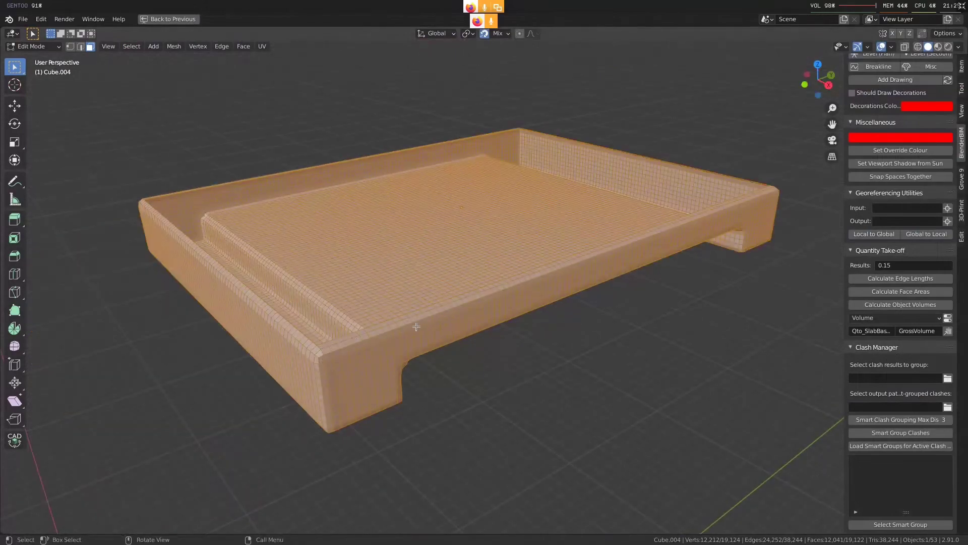
middle_click_drag(543, 159, 399, 224)
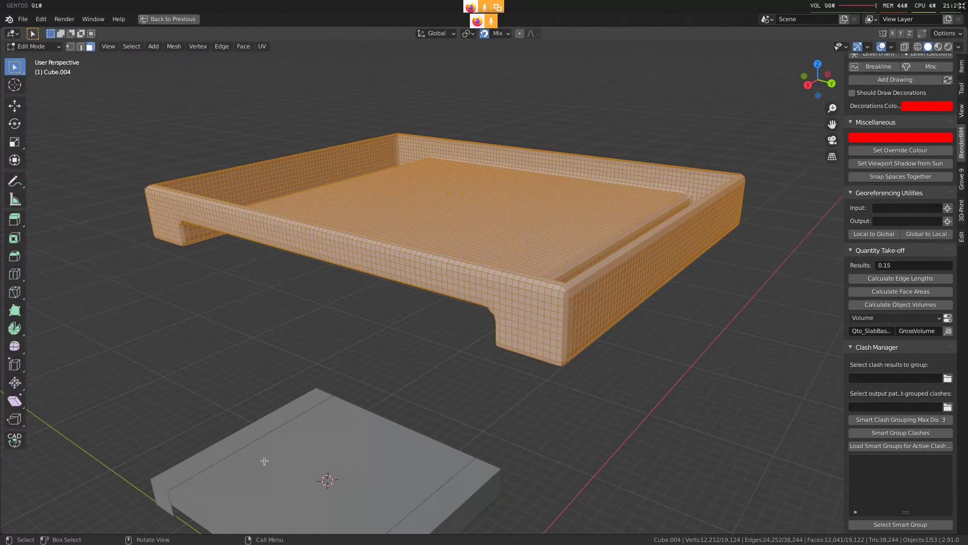
Leave mesh editing and delete the remeshed object, the sample slab and both edge beams
key("Tab")
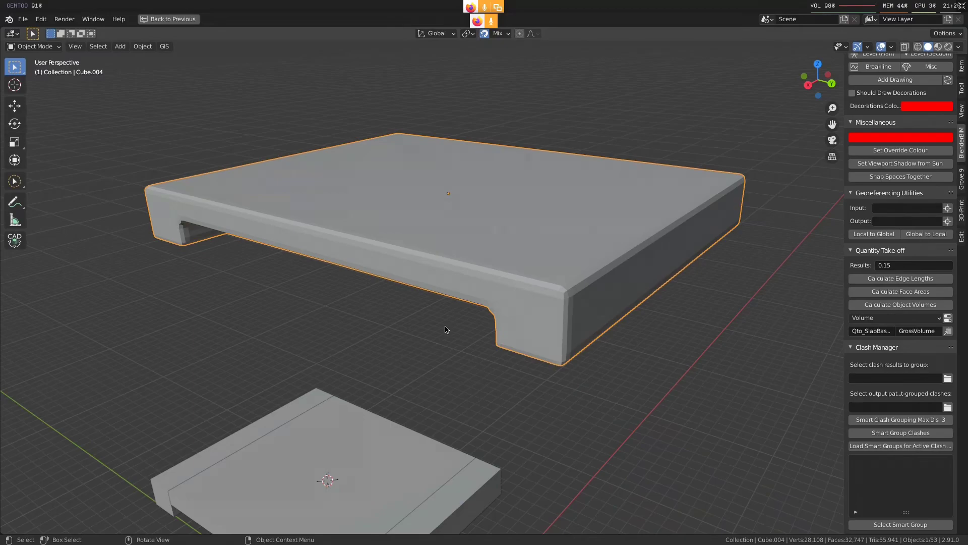
key("ctrl+space")
key("Delete")
middle_click_drag(108, 353, 192, 356)
left_click(154, 374)
left_click(126, 385, "shift")
left_click(79, 413, "shift")
key("Delete")
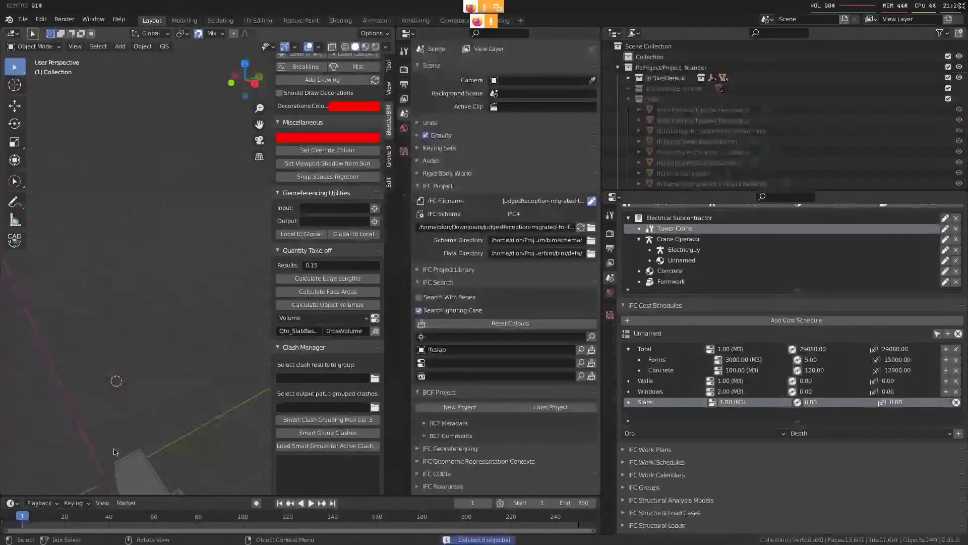
Frame the building's 400 mm generic floor slab in the view and clear the selection
left_click(133, 457)
key("grave")
left_click(171, 484)
scroll(119, 364, "up", 4)
middle_click_drag(146, 363, 192, 352)
key("alt+a")
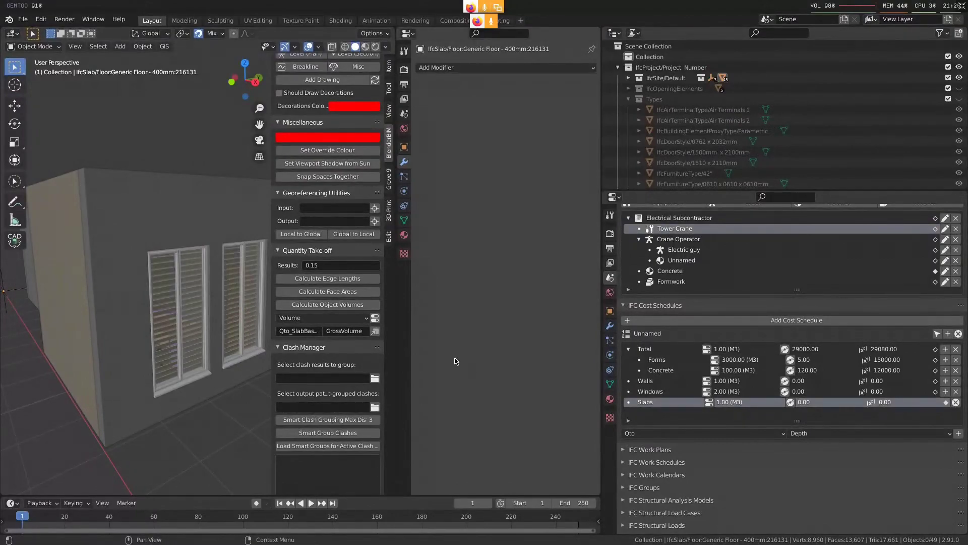
Switch to the IRC client to check the ##architect channel, and return to Blender
key("alt+F2")
key("alt+F1")
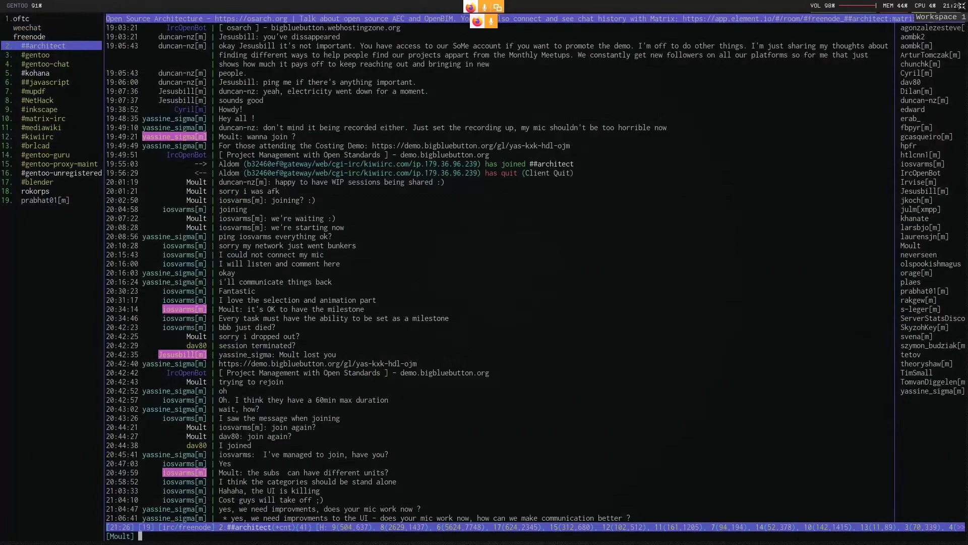
key("alt+F3")
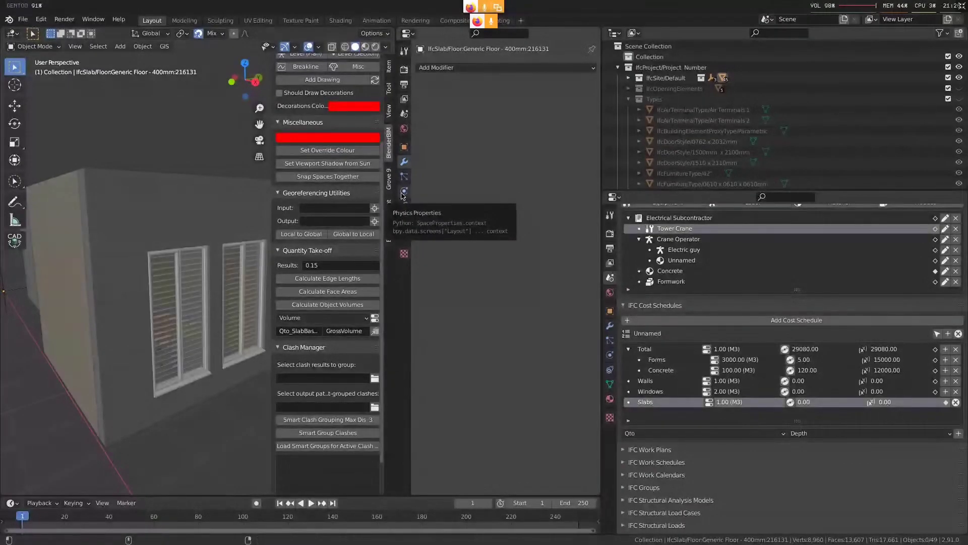
Check the ##architect chat in the IRC client and Element, and highlight the question about subs having different units
key("alt+F1")
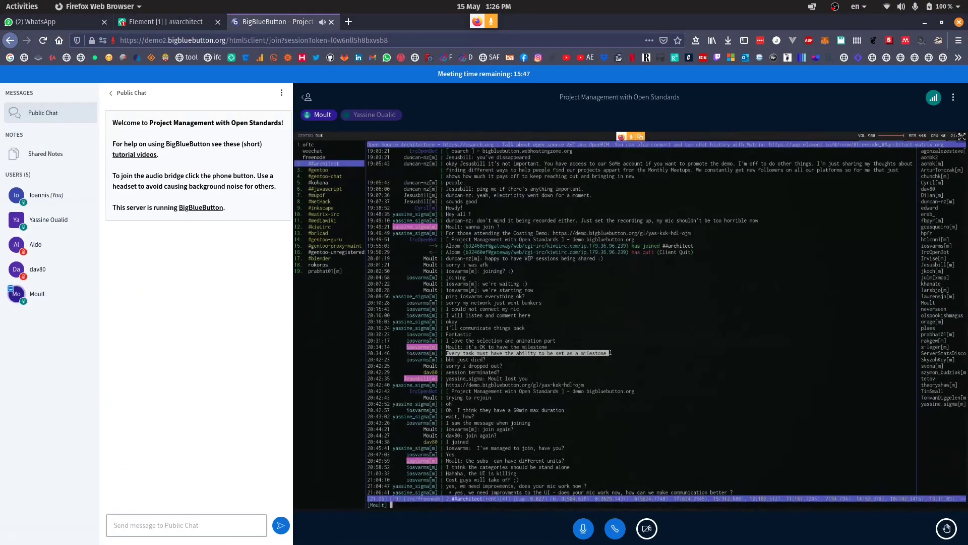
left_click(161, 21)
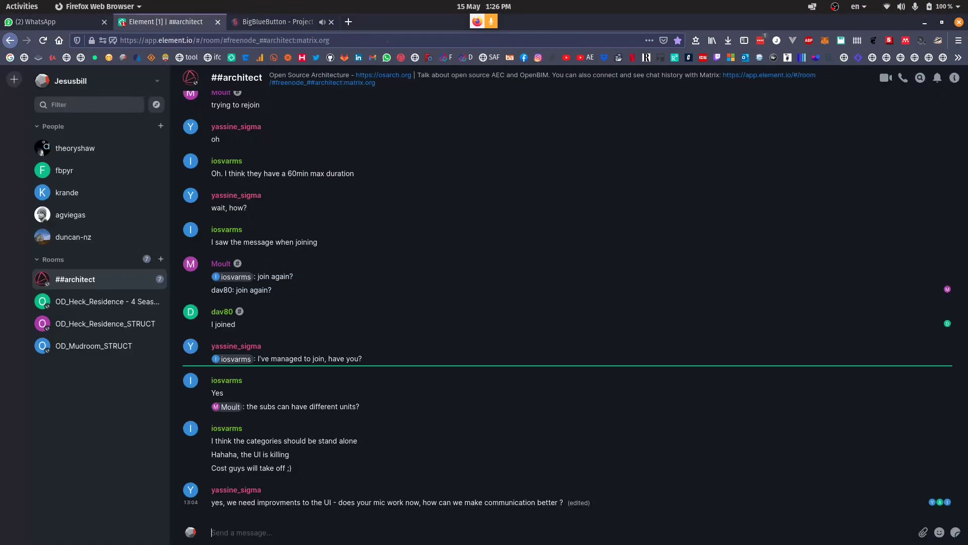
left_click(277, 22)
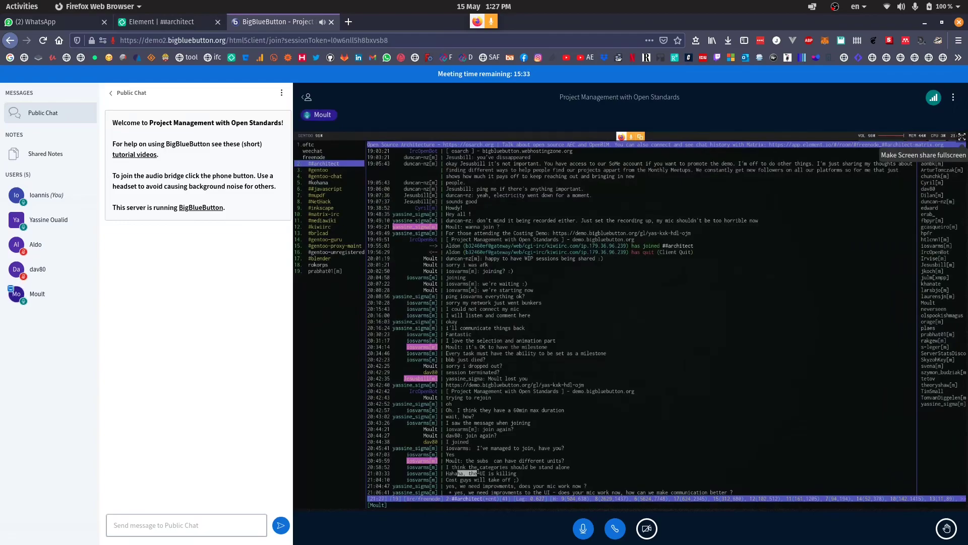
left_click(962, 137)
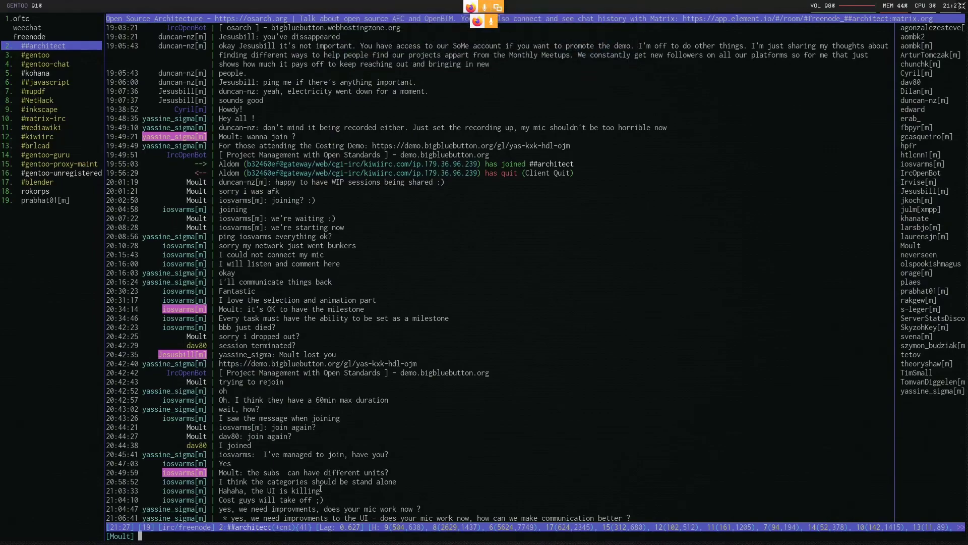
left_click_drag(255, 469, 384, 472)
left_click(383, 472)
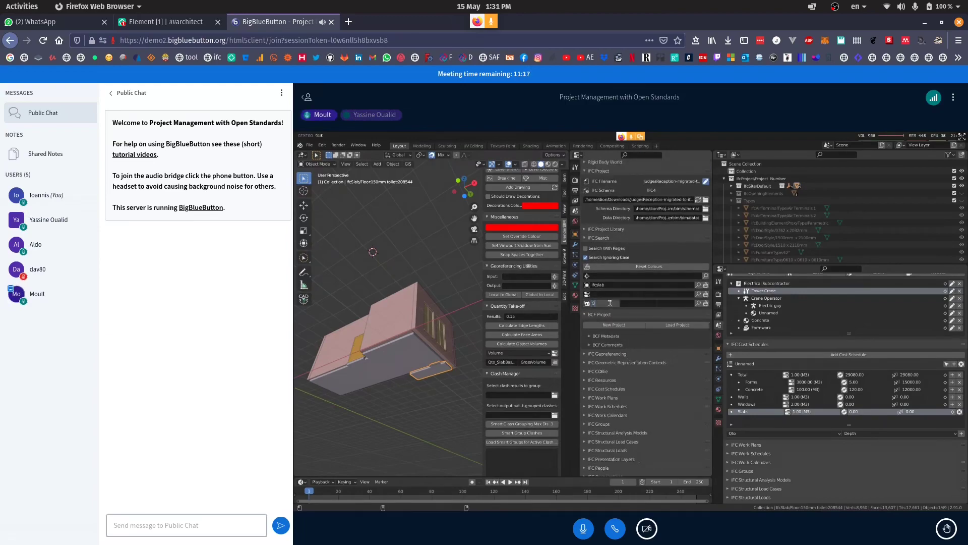
View the shared Blender screen full size and inspect the building's underside, selecting the 150 mm floor slab and the wall beside it
left_click(962, 136)
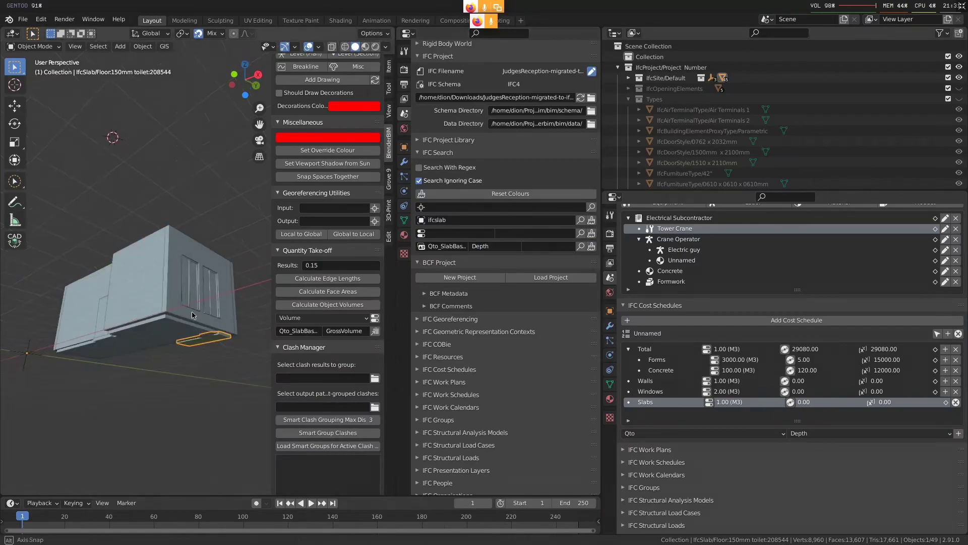
middle_click_drag(226, 296, 205, 356)
left_click(130, 282)
left_click(161, 355)
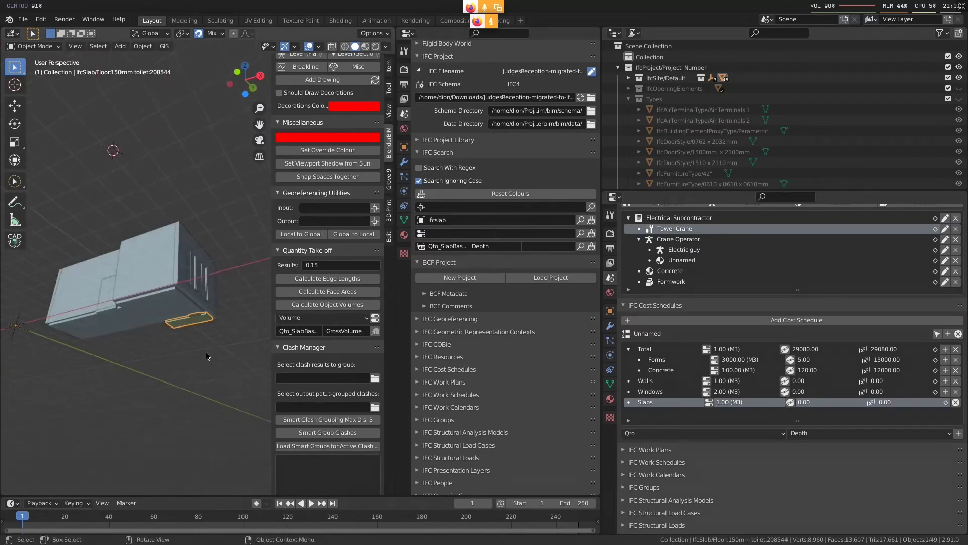
left_click(165, 312)
left_click(114, 319)
middle_click_drag(113, 322, 165, 311)
scroll(155, 327, "up", 4)
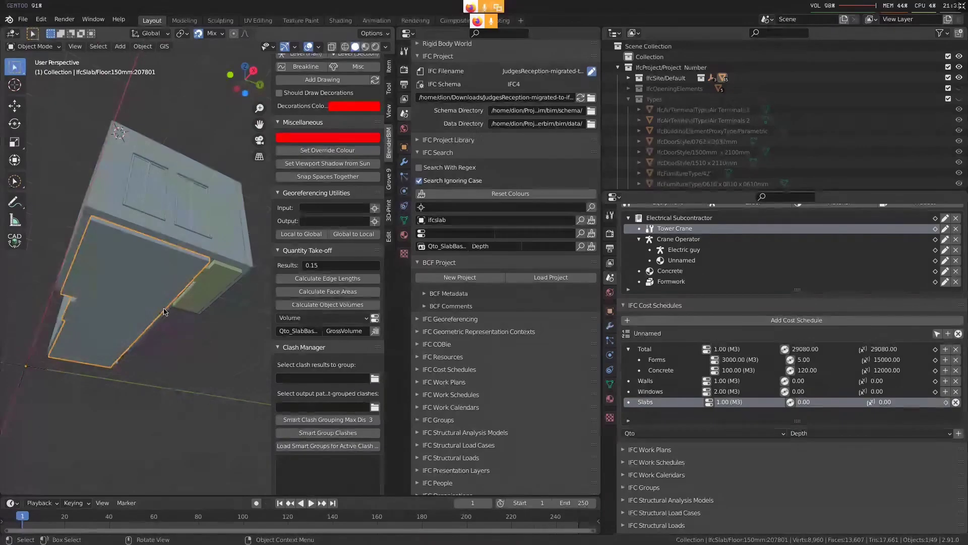
left_click(199, 241)
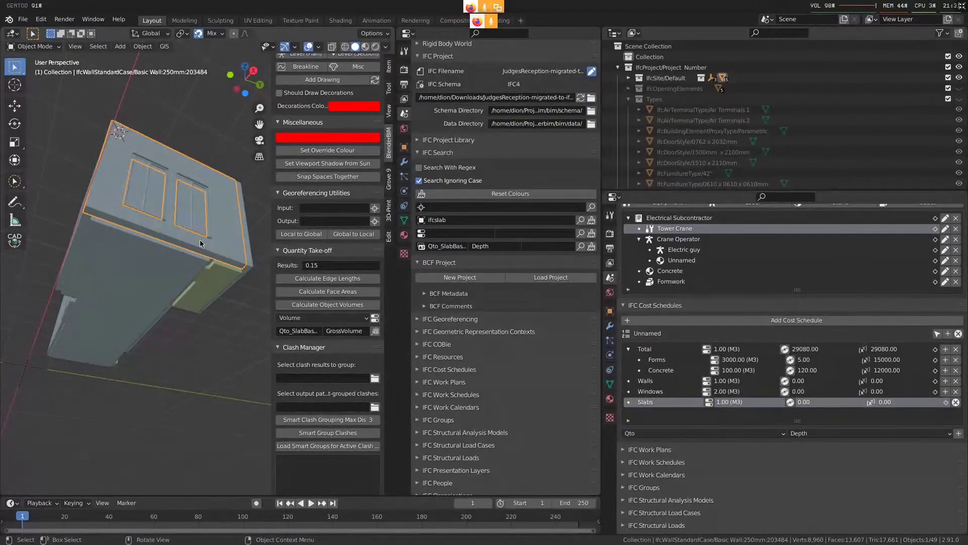
left_click(200, 240, "shift")
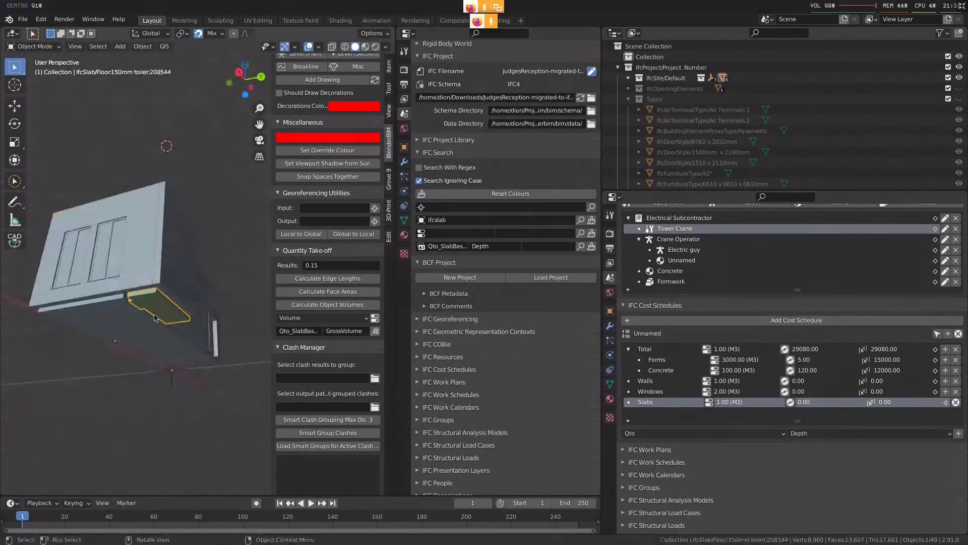
Calculate the height of the 150 mm floor slab and assign it as Depth in its slab base quantities
mouse_move(166, 313)
middle_mouse_down()
mouse_move(173, 346)
mouse_move(171, 324)
middle_mouse_up()
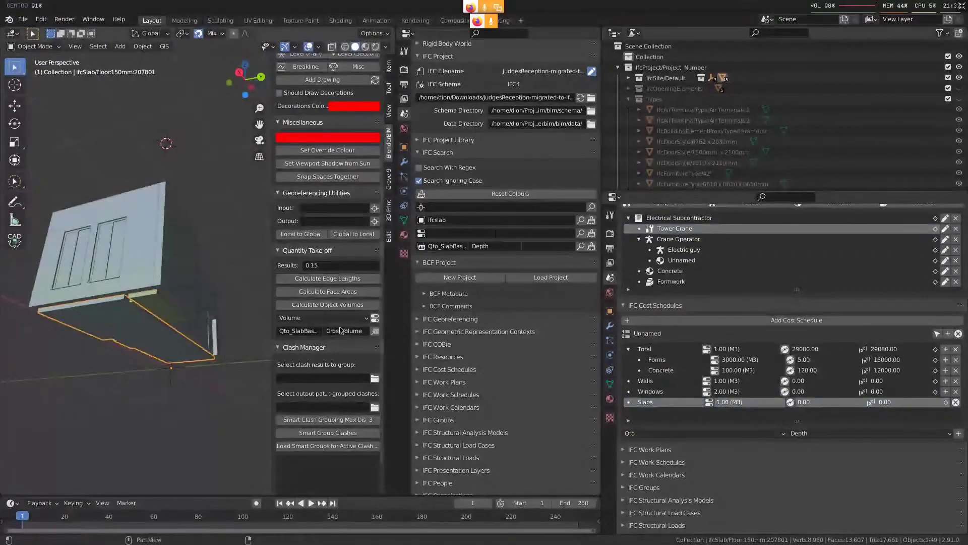
left_click(305, 318)
left_click(288, 330)
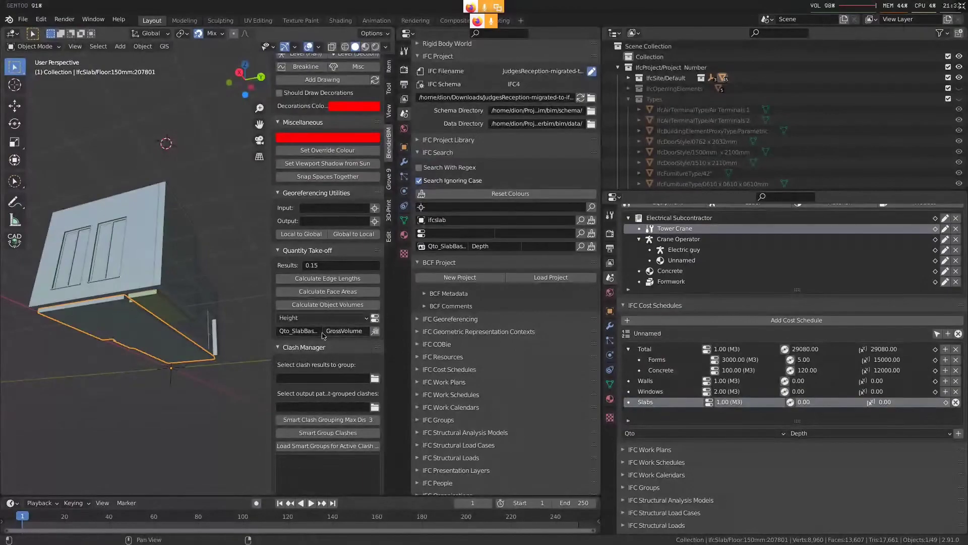
left_click(346, 333)
type("Depth")
key("Return")
left_click(374, 332)
Colour the model by the Depth property of the slab base quantities and clear the selection
left_click(592, 247)
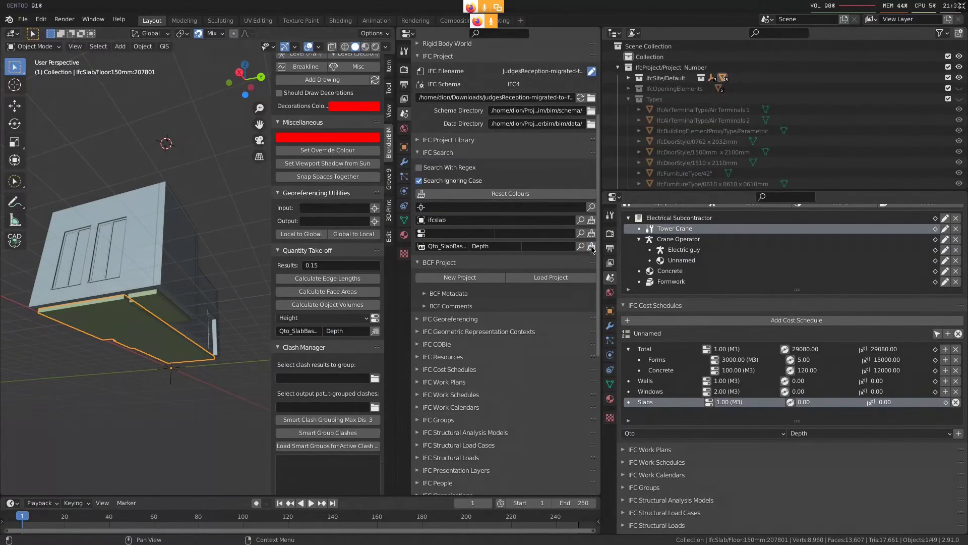
middle_click_drag(149, 333, 158, 307)
key("alt+a")
Select the 400 mm generic floor slab on top of the building and show its Qto_SlabBaseQuantities
left_click(164, 286)
left_click(123, 292)
left_click(162, 282)
left_click(120, 297)
left_click(173, 299)
middle_click_drag(193, 248, 166, 304)
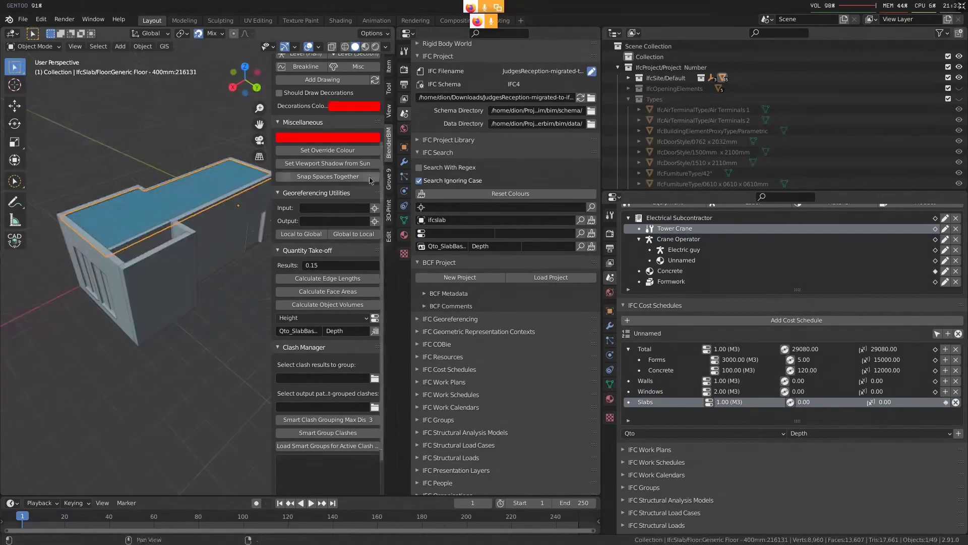
left_click(404, 147)
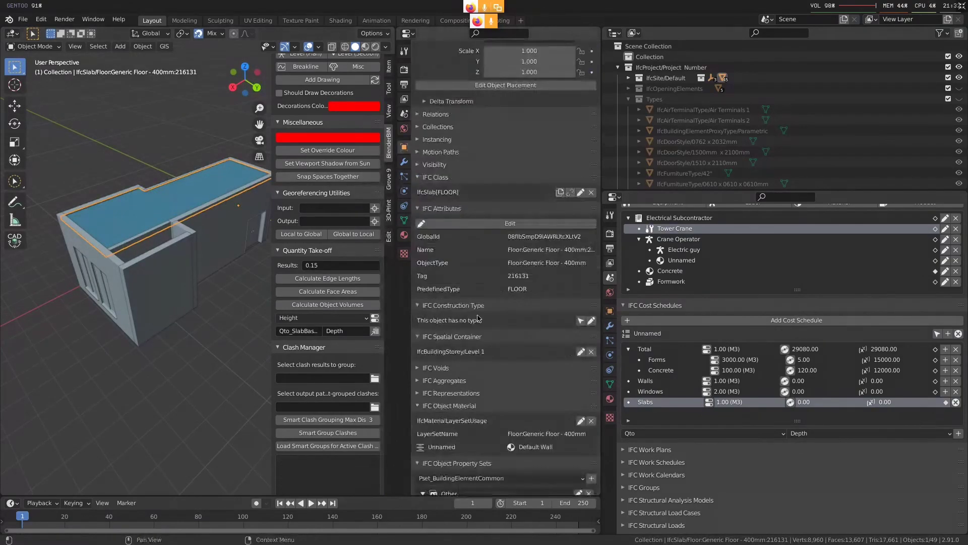
scroll(478, 317, "down", 15)
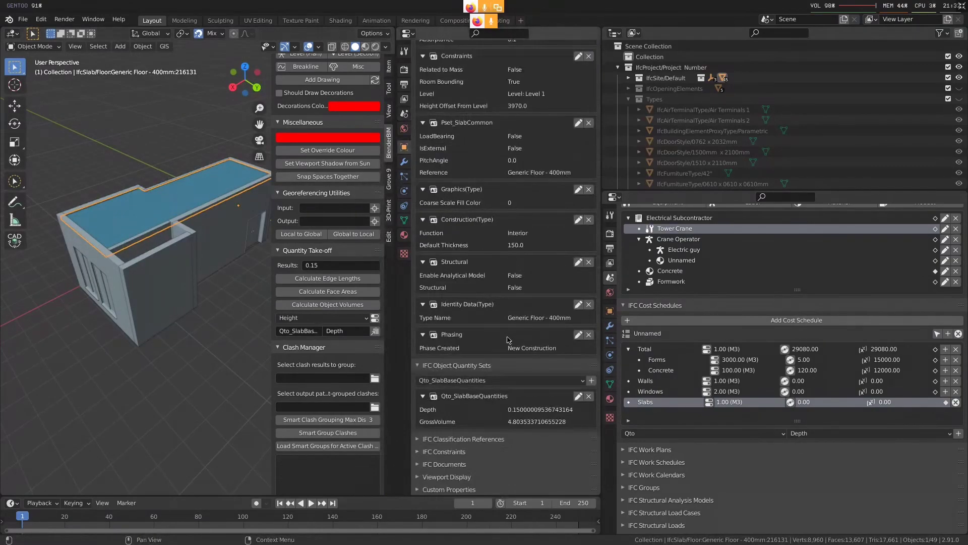
Select the 150 mm toilet slab and the 150 mm floor slab on the underside to compare their quantity sets
middle_click_drag(136, 328, 169, 214)
left_click(158, 272)
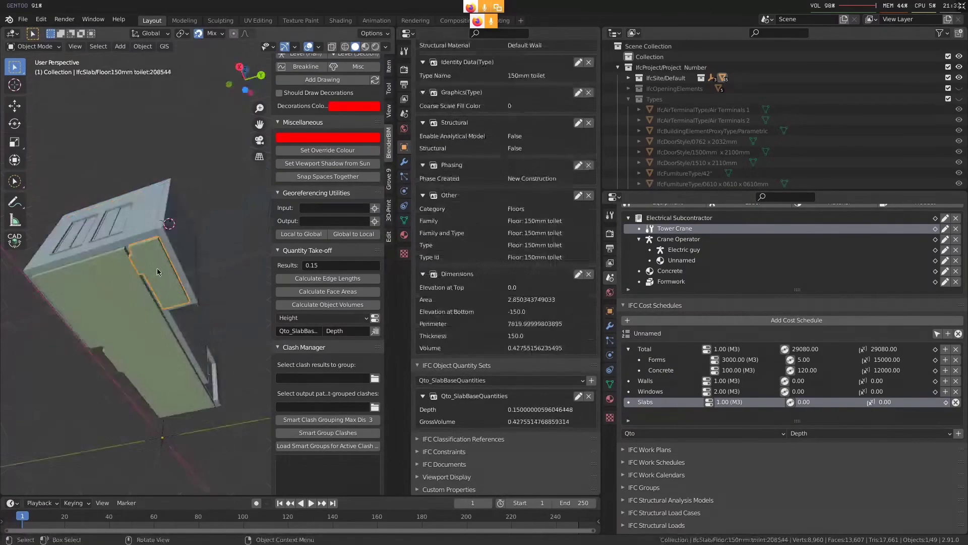
middle_click_drag(237, 353, 129, 298)
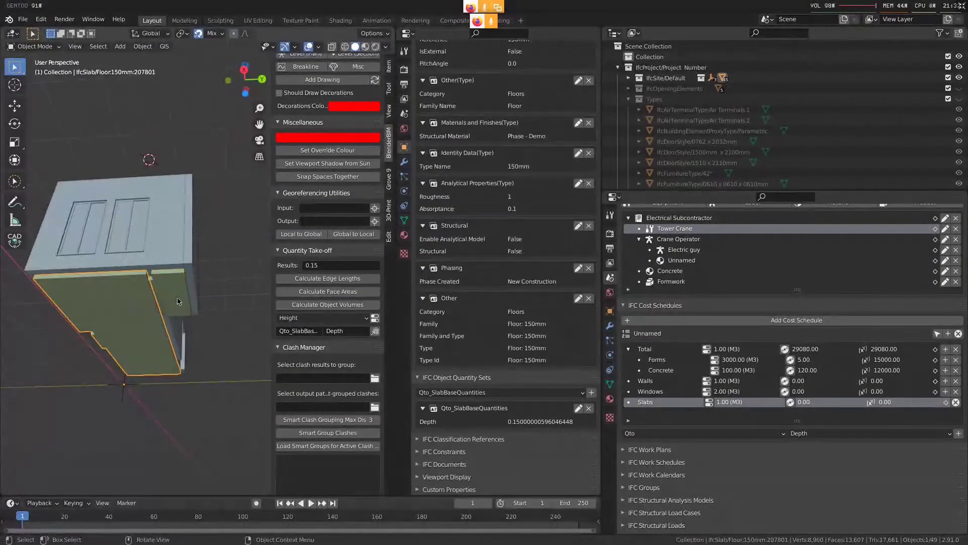
left_click(107, 314)
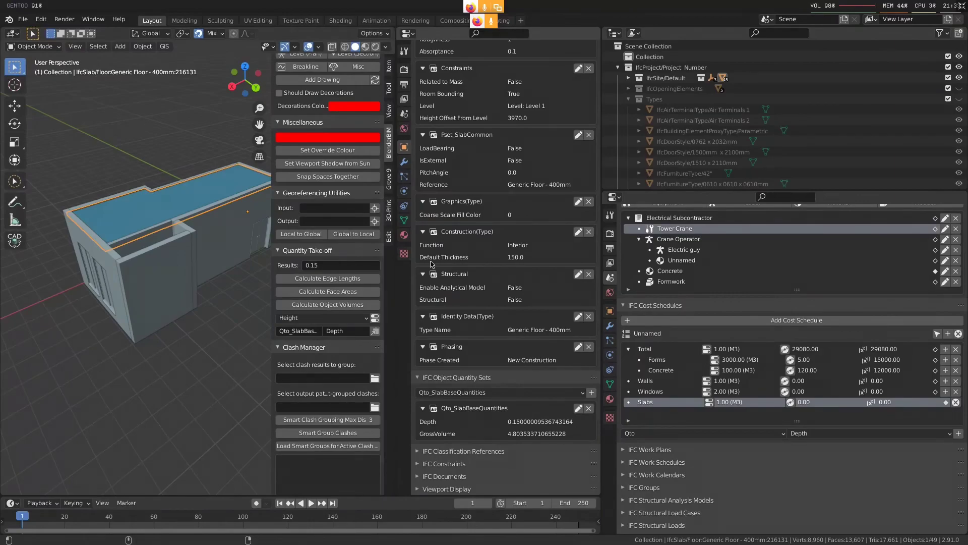
Switch to the BigBlueButton meeting in the browser to check on the participants, and return to Blender
key("super+2")
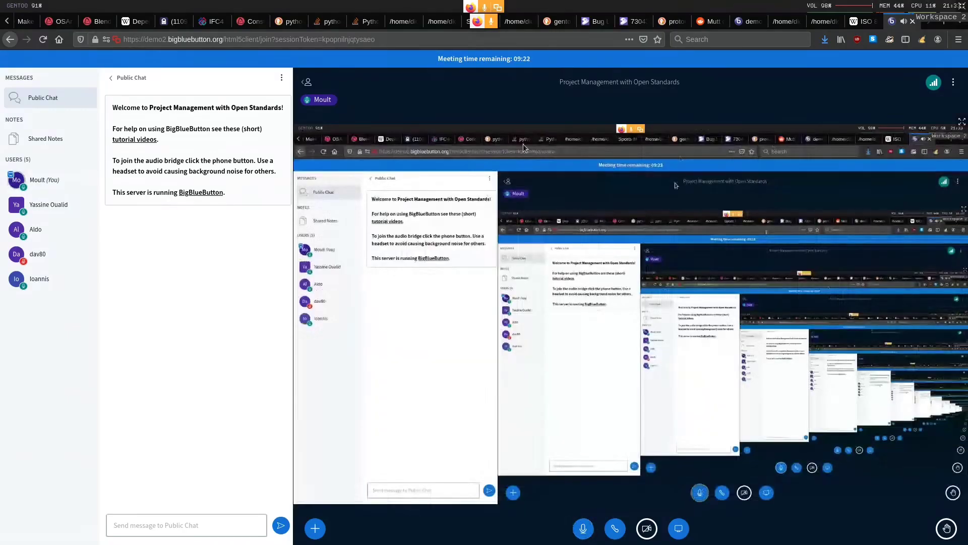
key("super+3")
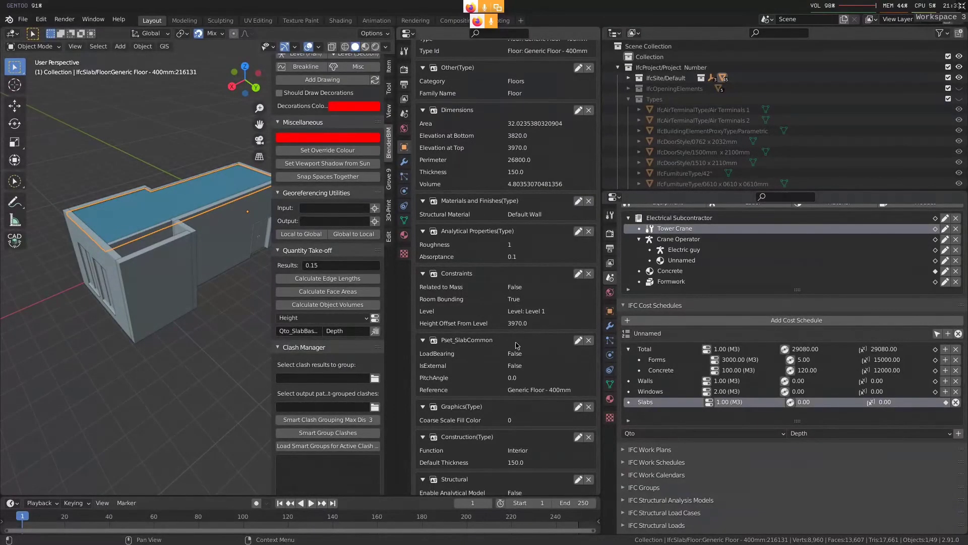
key("super+1")
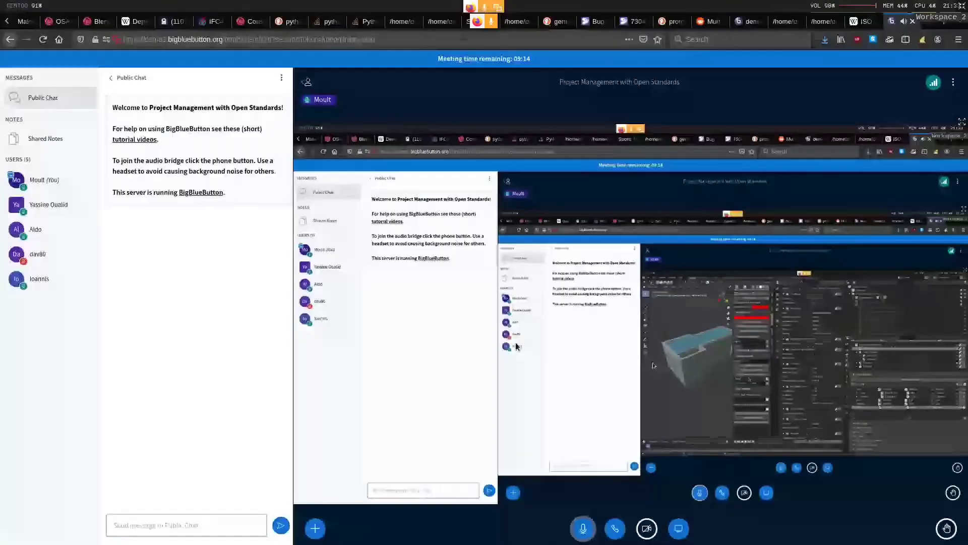
key("super+3")
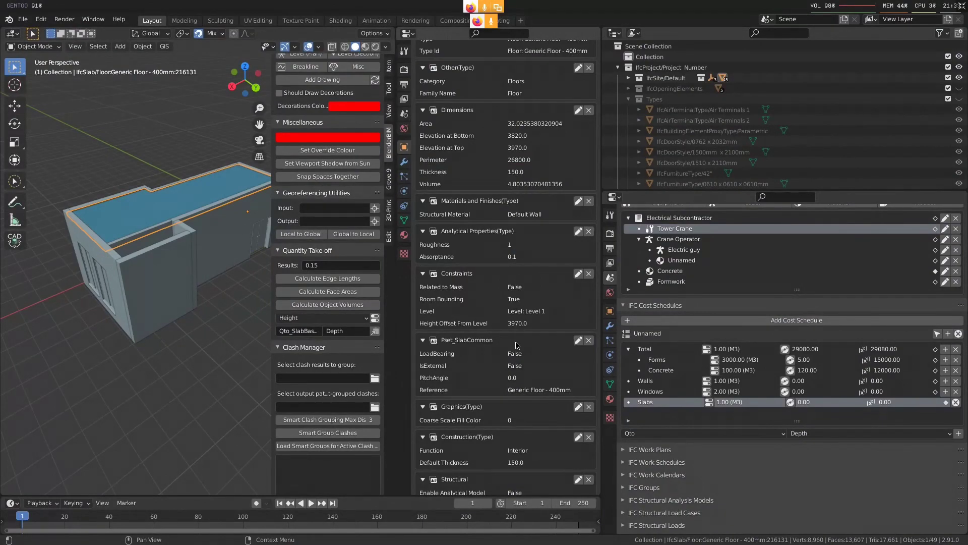
Examine the 400 mm generic floor slab's IFC property sets and the scene's IFC search settings
scroll(508, 334, "up", 15)
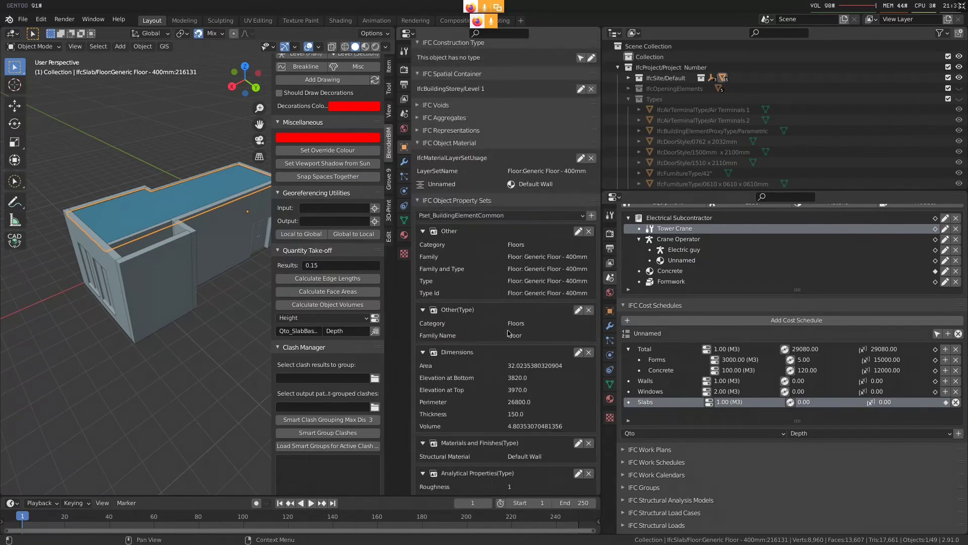
scroll(508, 334, "up", 6)
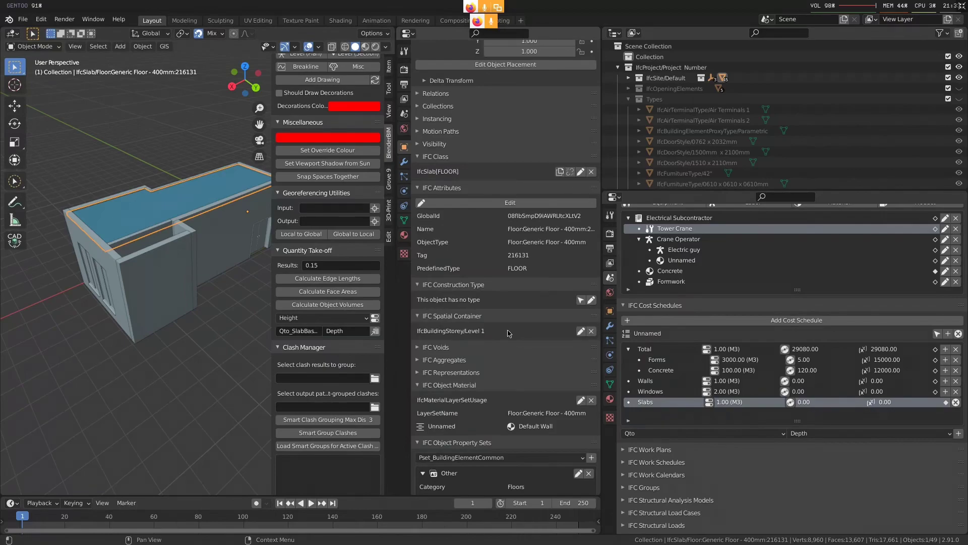
left_click(403, 113)
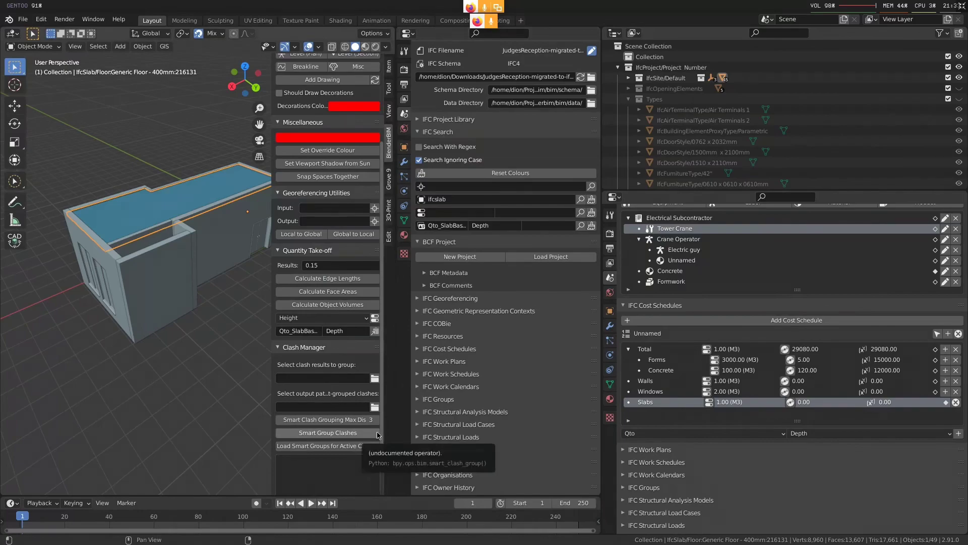
scroll(713, 430, "up", 12)
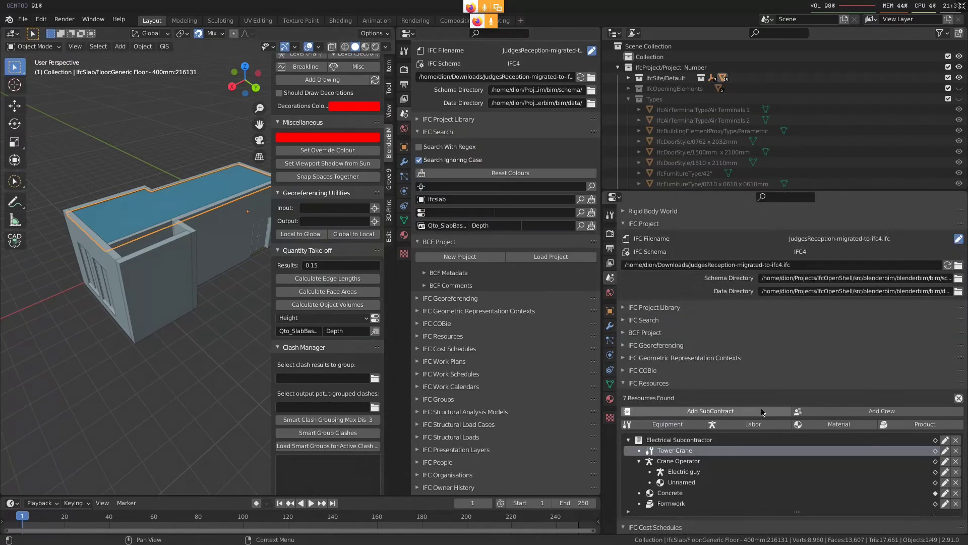
left_click(404, 147)
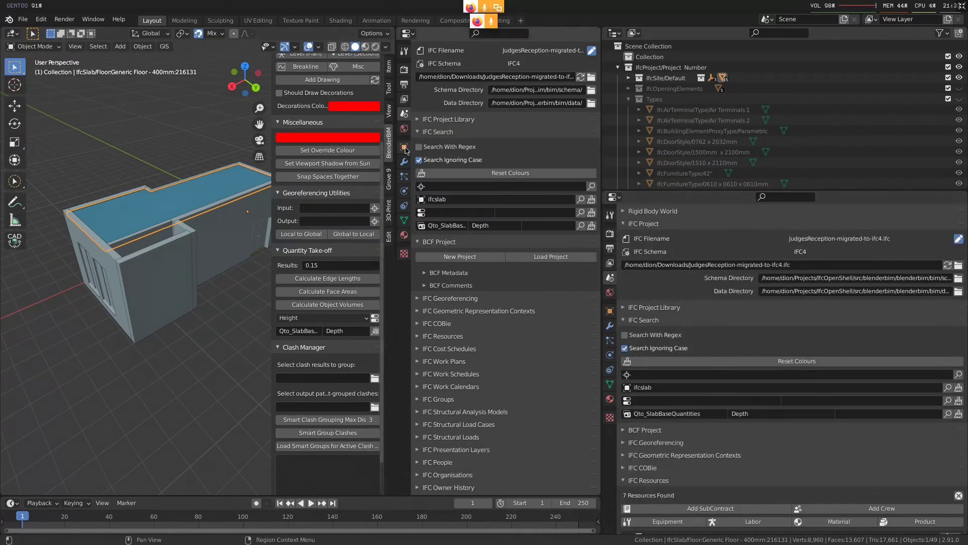
scroll(488, 346, "down", 5)
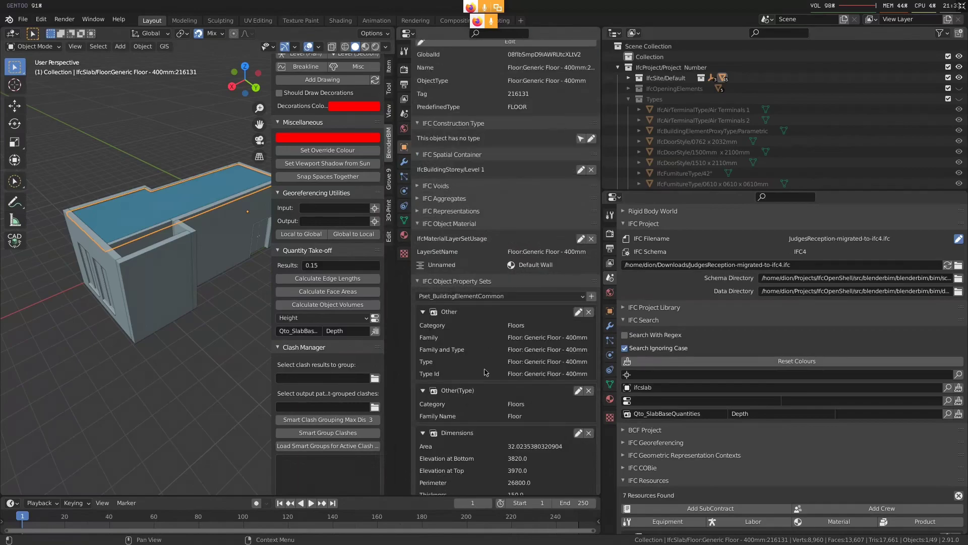
scroll(504, 363, "down", 2)
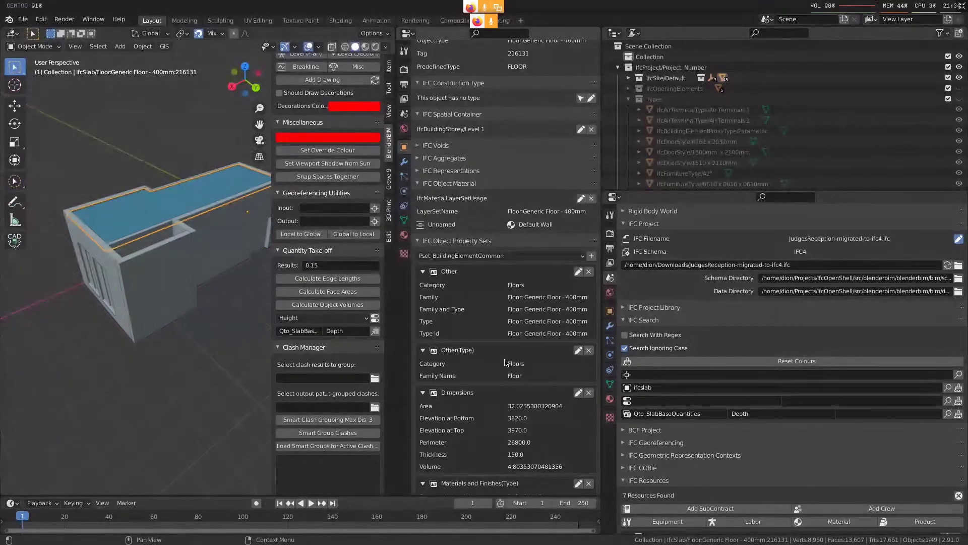
Reset the search colours on all model elements and clear the selection
left_click(794, 361)
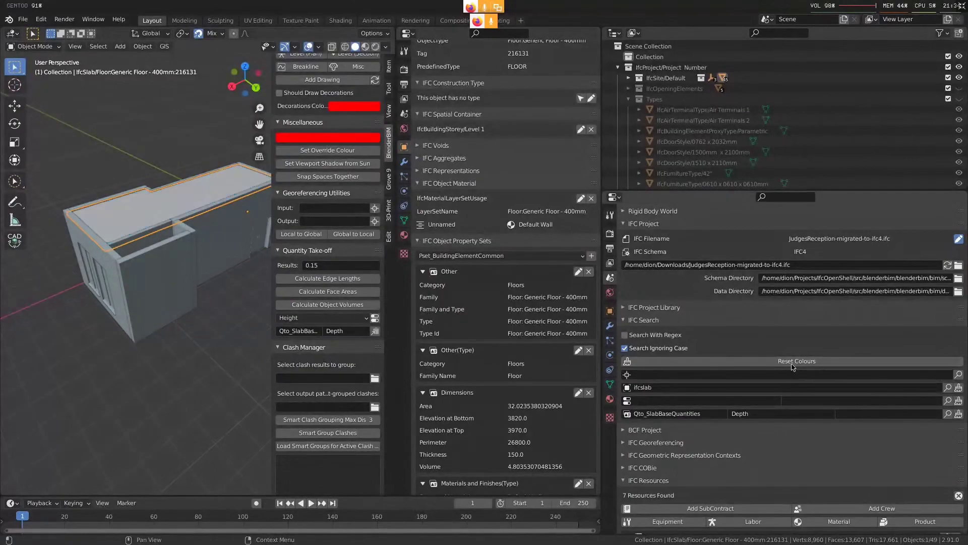
key("a")
middle_click_drag(128, 299, 234, 271)
left_click(746, 362)
key("alt+a")
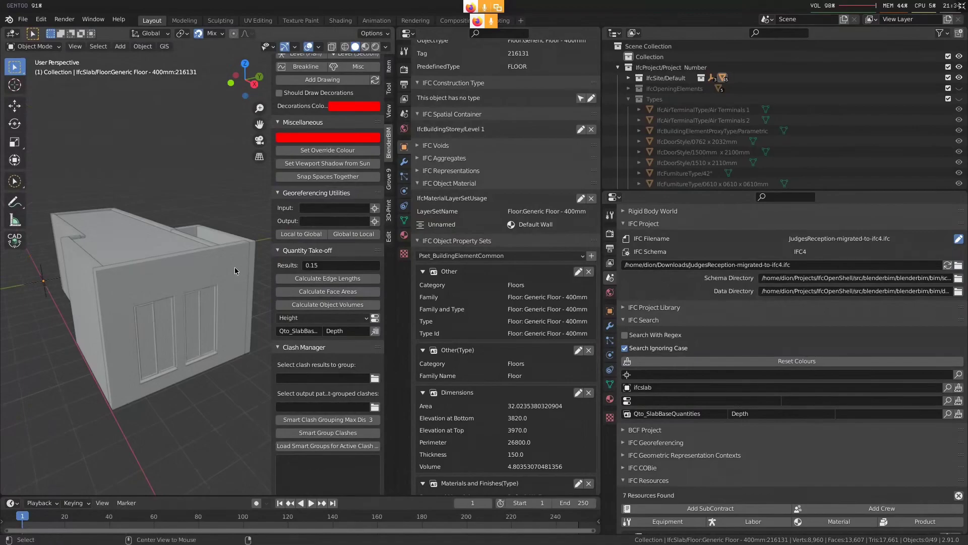
Switch to the BigBlueButton meeting and to the IRC client to check the ##architect channel
key("alt+2")
key("alt+1")
key("alt+2")
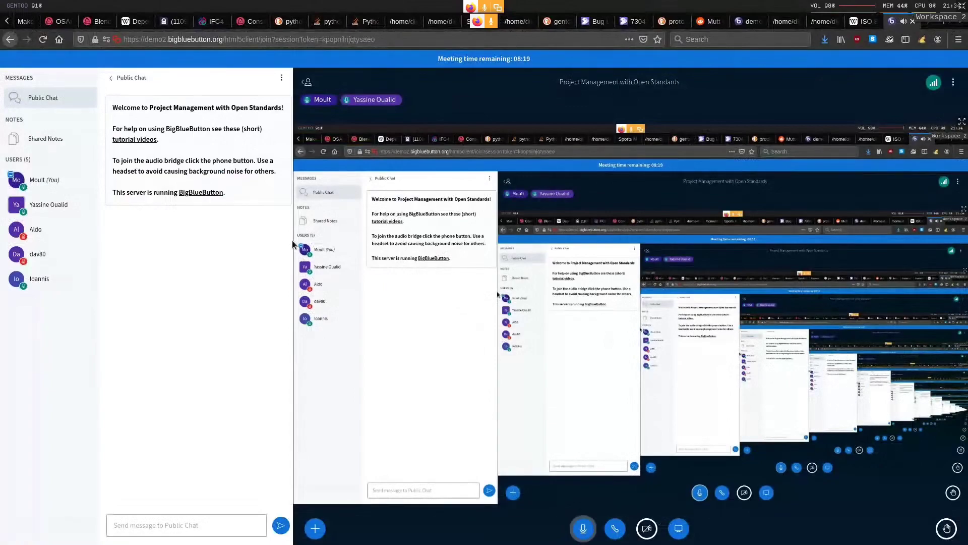
key("alt+1")
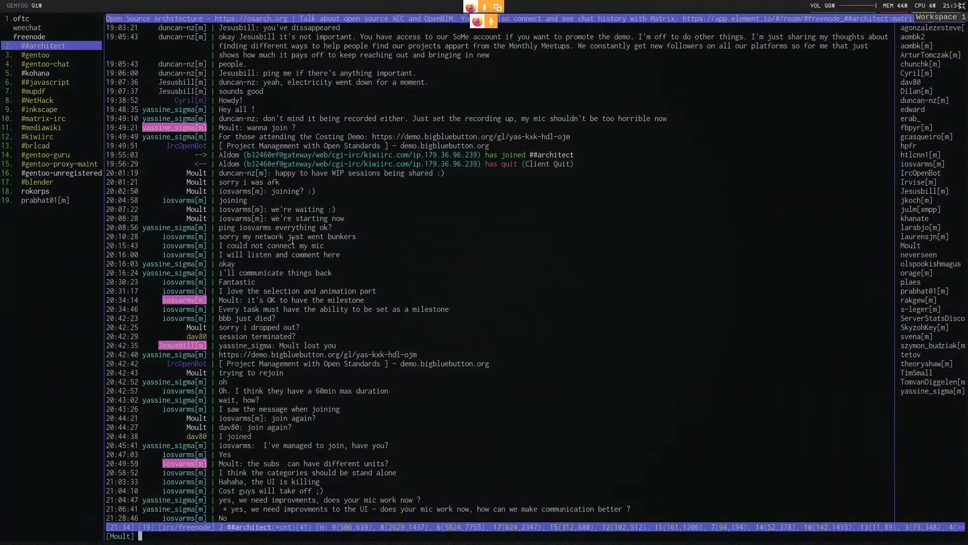